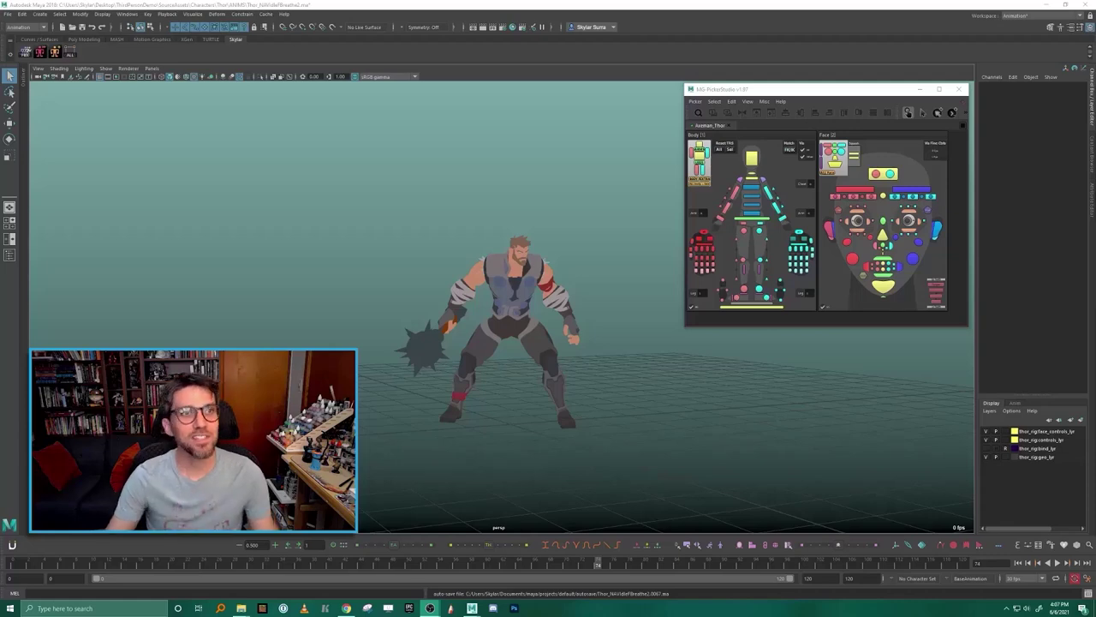
- Save the scene under the name Thor_NAVIdleLookAt.ma in the ANIMS folder, replacing the existing file
{"action": "left_click", "coordinate": [10, 14]}
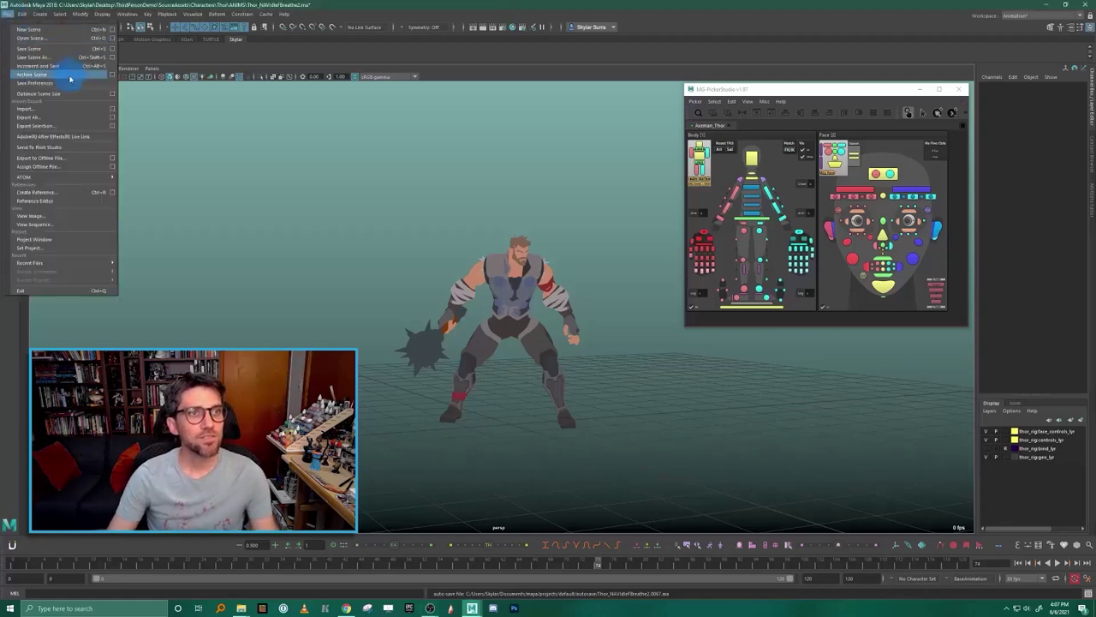
{"action": "left_click", "coordinate": [56, 52]}
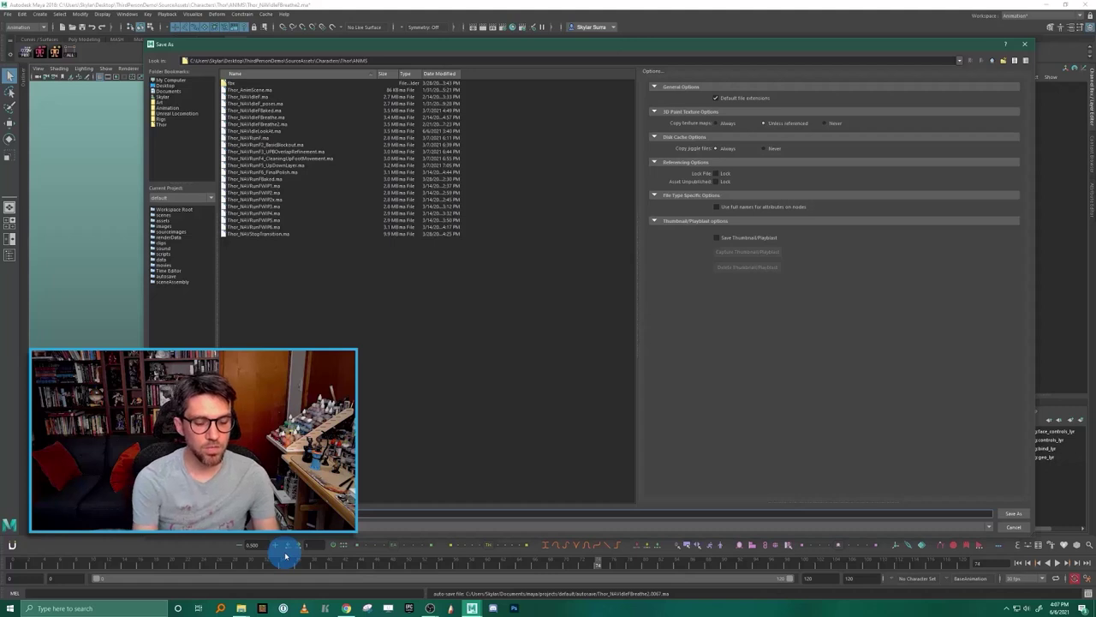
{"action": "type", "text": "At"}
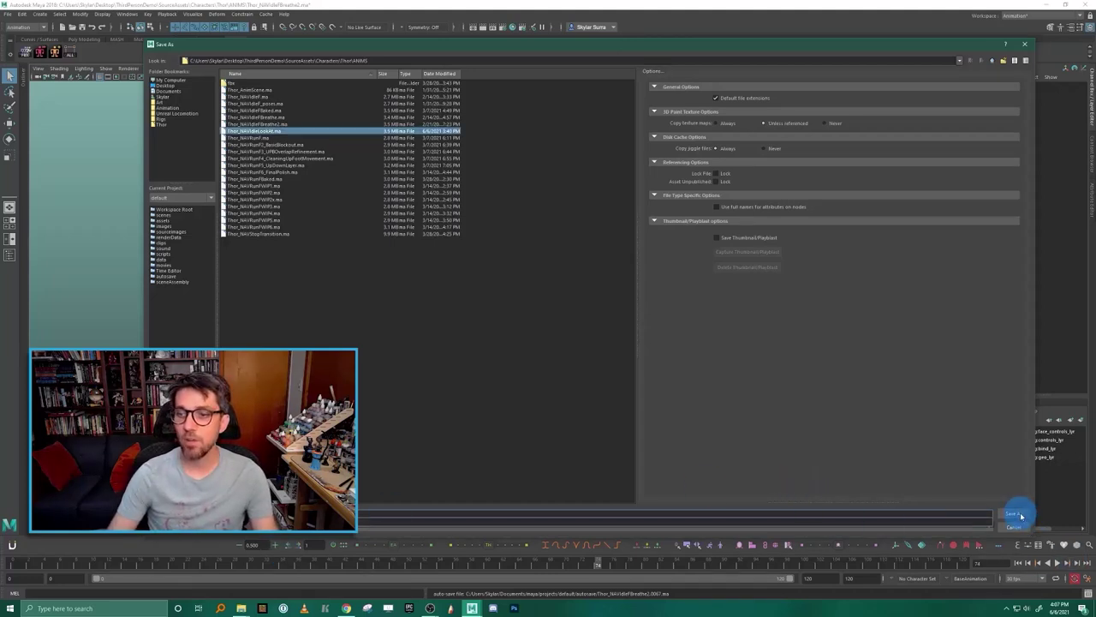
{"action": "left_click", "coordinate": [1019, 515]}
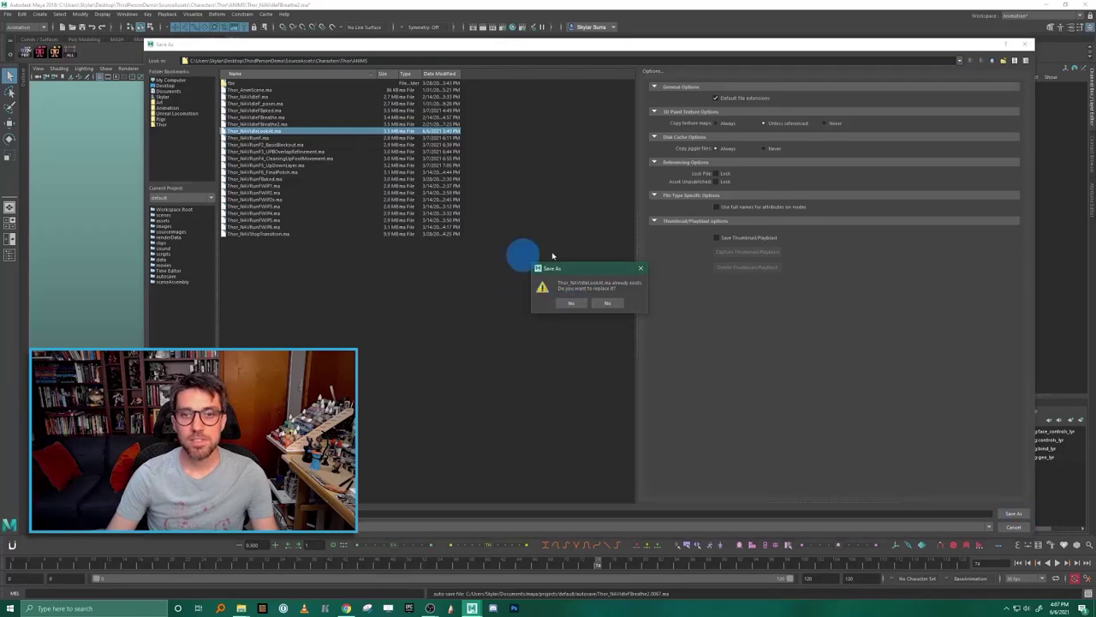
{"action": "left_click", "coordinate": [571, 302]}
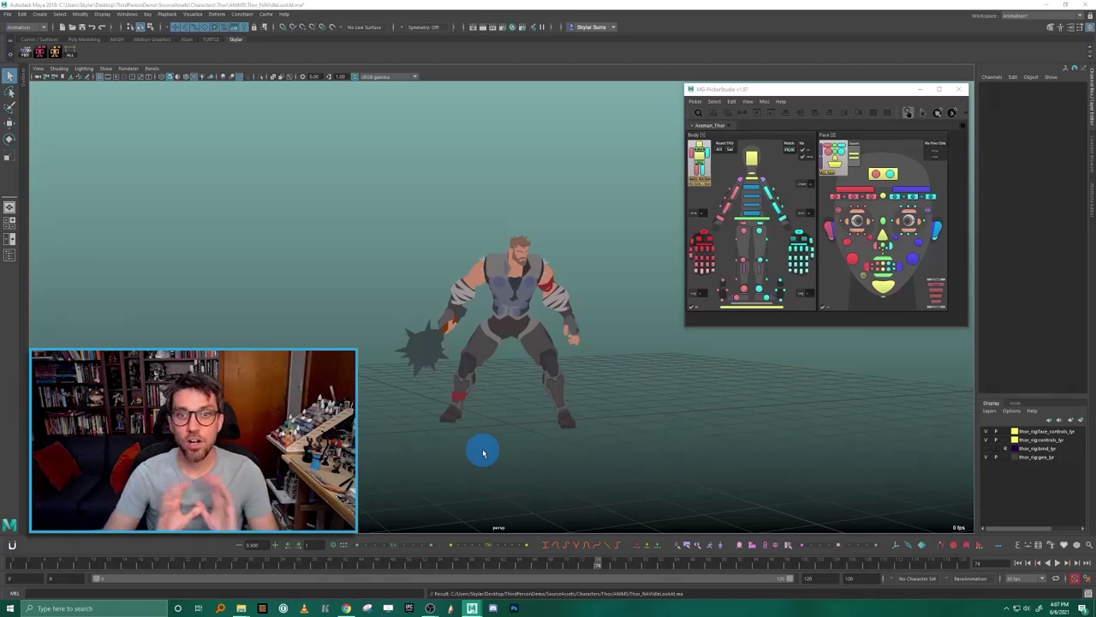
{"action": "left_click_drag", "start_coordinate": [543, 428], "coordinate": [425, 453], "text": "alt"}
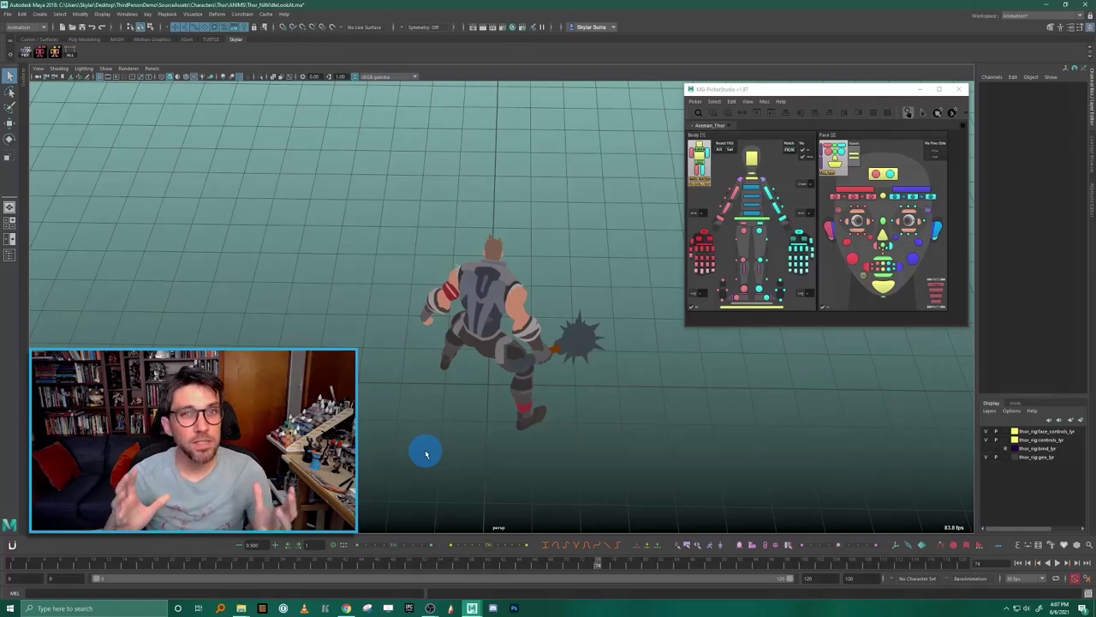
{"action": "left_click_drag", "start_coordinate": [551, 416], "coordinate": [557, 431], "text": "alt"}
{"action": "left_click_drag", "start_coordinate": [570, 369], "coordinate": [617, 340], "text": "alt"}
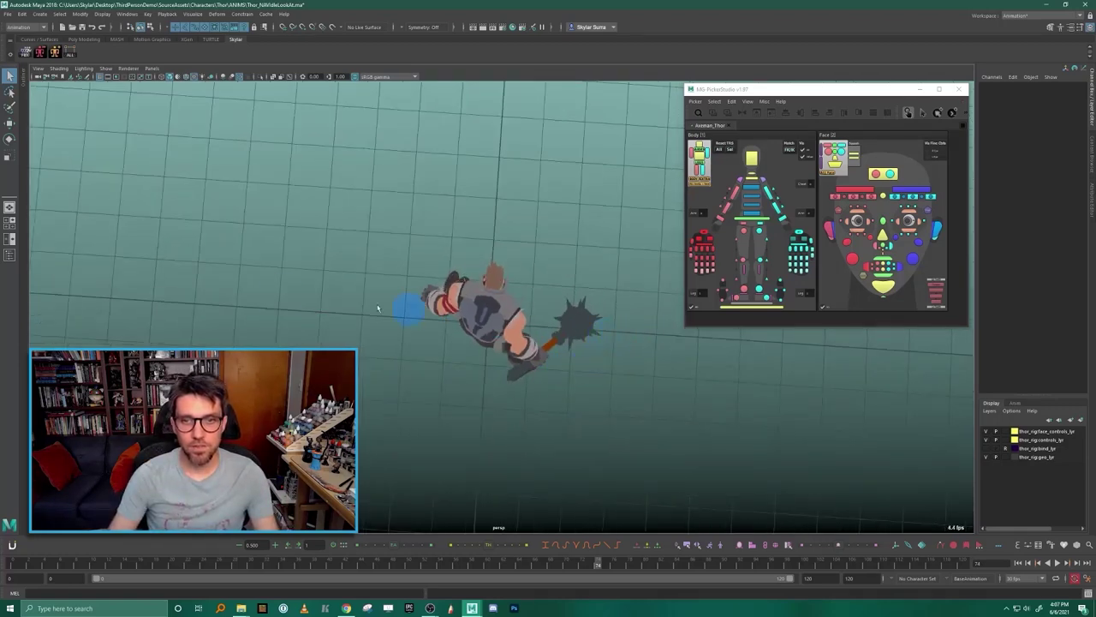
{"action": "left_click_drag", "start_coordinate": [485, 343], "coordinate": [662, 444], "text": "alt"}
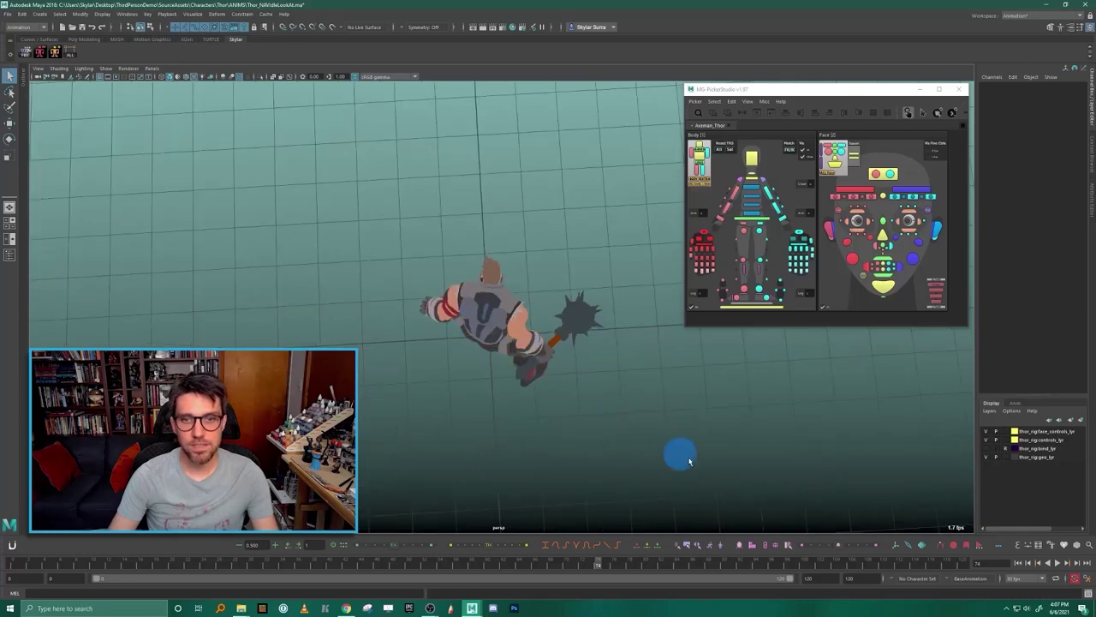
{"action": "left_click_drag", "start_coordinate": [437, 422], "coordinate": [435, 361], "text": "alt"}
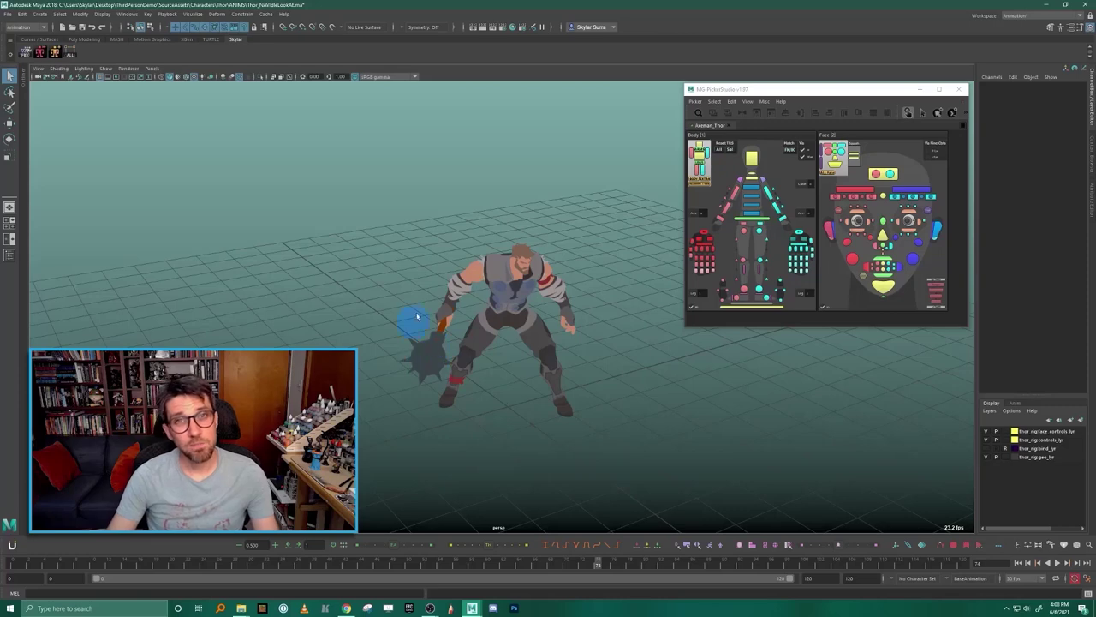
{"action": "left_click_drag", "start_coordinate": [606, 384], "coordinate": [582, 399], "text": "alt"}
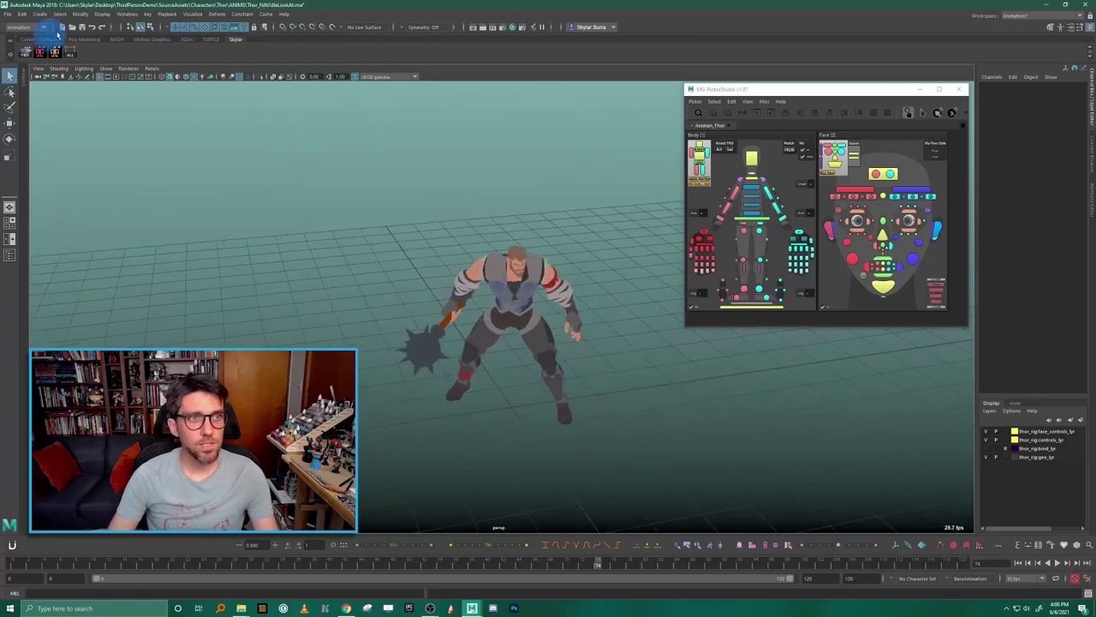
- Create a polygon plane beneath the character and scale it to about 312 in X and Y and 223 in Z
{"action": "left_click", "coordinate": [87, 41]}
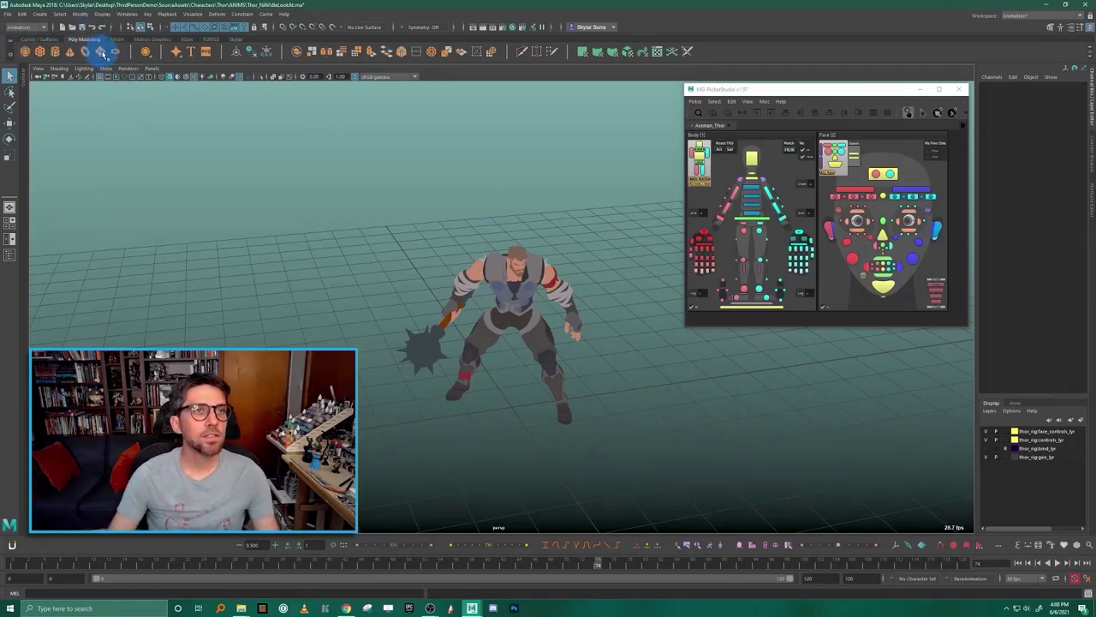
{"action": "left_click", "coordinate": [544, 407]}
{"action": "left_click_drag", "start_coordinate": [514, 409], "coordinate": [758, 496]}
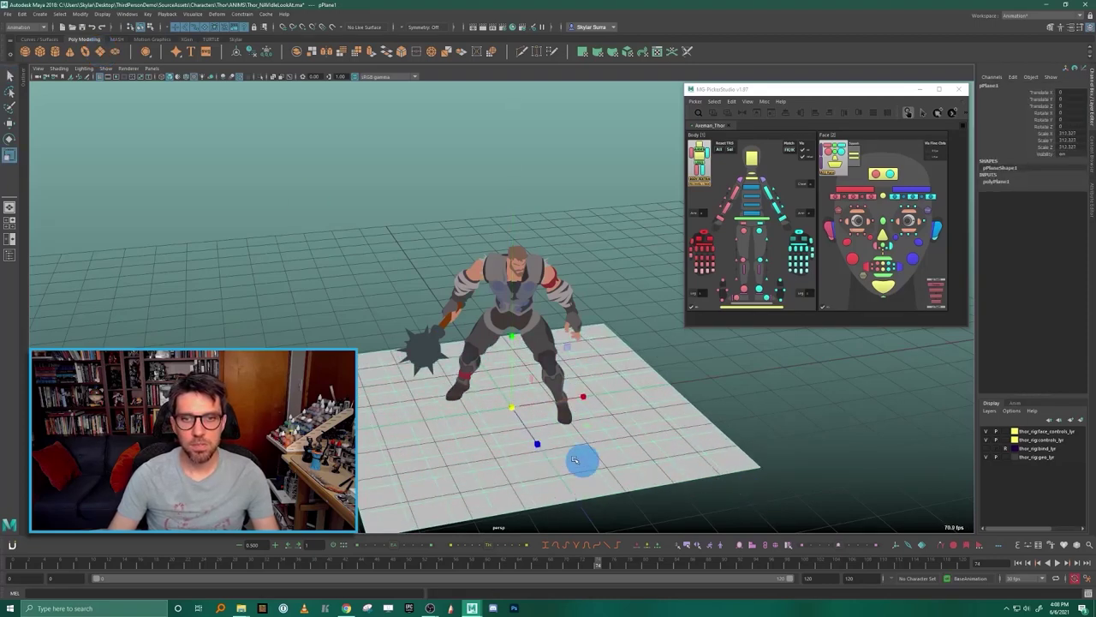
{"action": "left_click_drag", "start_coordinate": [538, 444], "coordinate": [527, 425]}
- Stand the plane upright by setting its X rotation to 90
{"action": "key", "text": "e"}
{"action": "left_click_drag", "start_coordinate": [531, 366], "coordinate": [540, 493]}
{"action": "left_click", "coordinate": [1080, 113]}
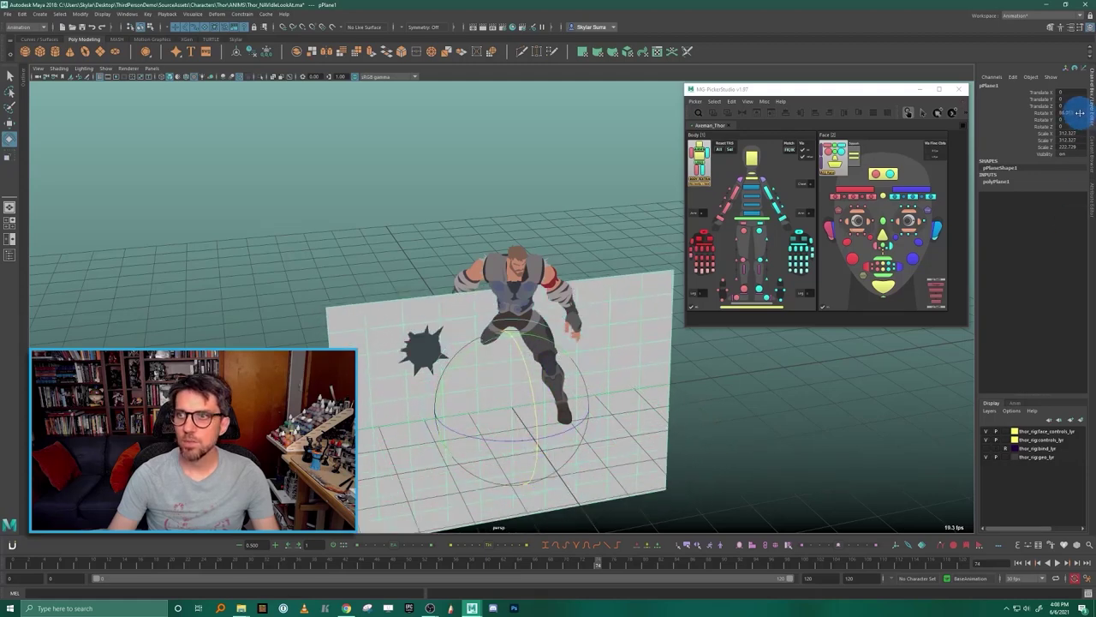
{"action": "type", "text": "90"}
{"action": "key", "text": "Return"}
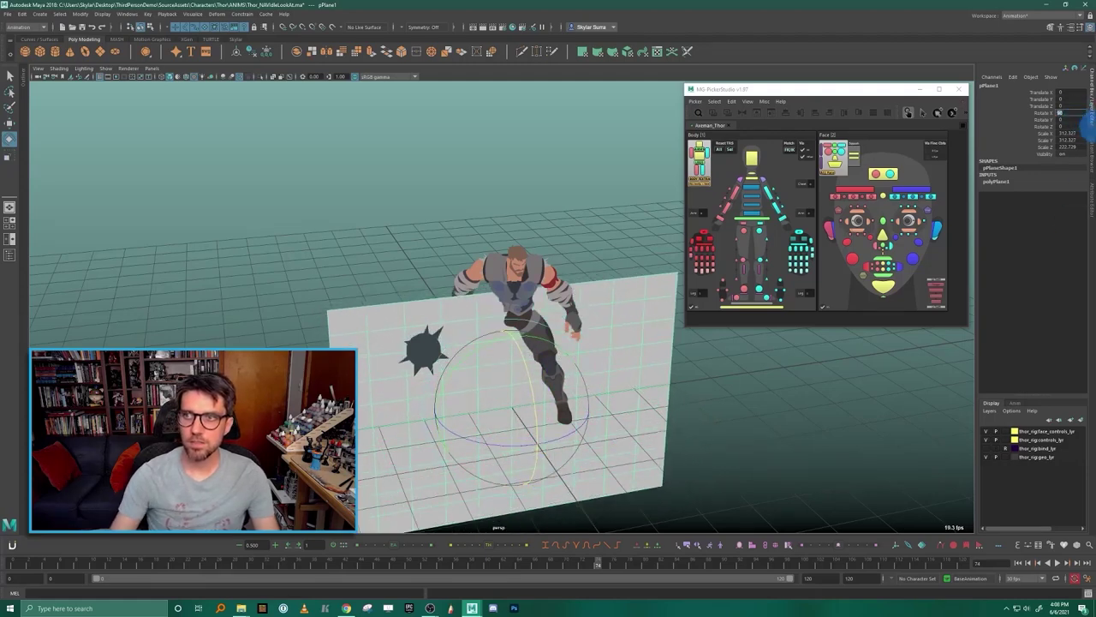
{"action": "left_click", "coordinate": [554, 211]}
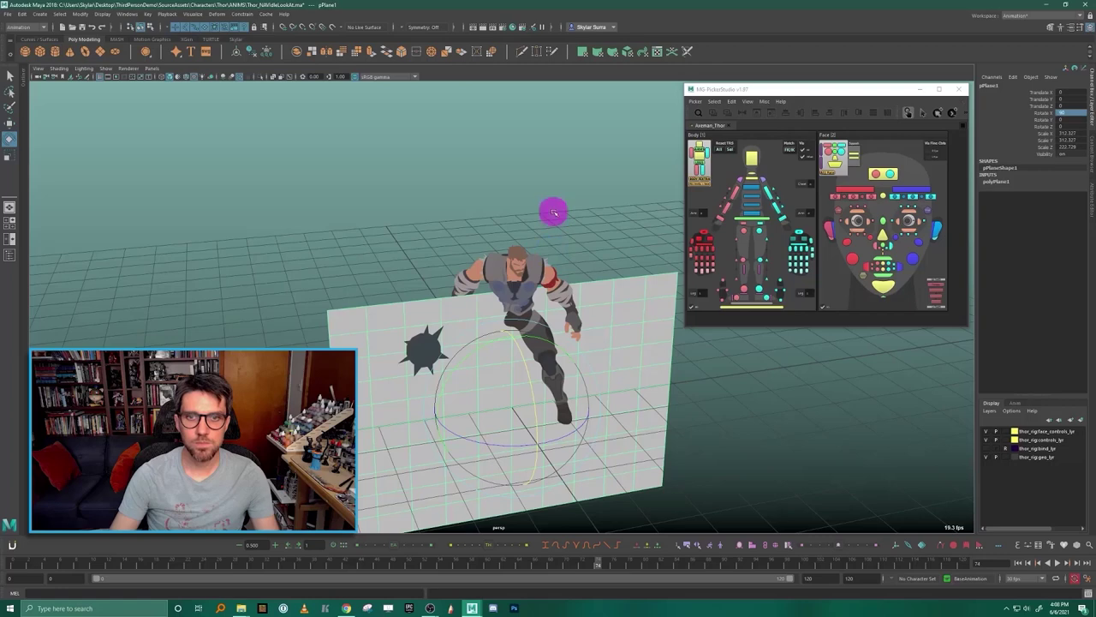
- Reduce the upright plane's Z scale to 177.5 and raise it to about 84 in Y so it rests near the ground
{"action": "left_click", "coordinate": [619, 283]}
{"action": "left_click_drag", "start_coordinate": [651, 350], "coordinate": [510, 355], "text": "alt"}
{"action": "middle_click_drag", "start_coordinate": [508, 344], "coordinate": [509, 215]}
{"action": "key", "text": "r"}
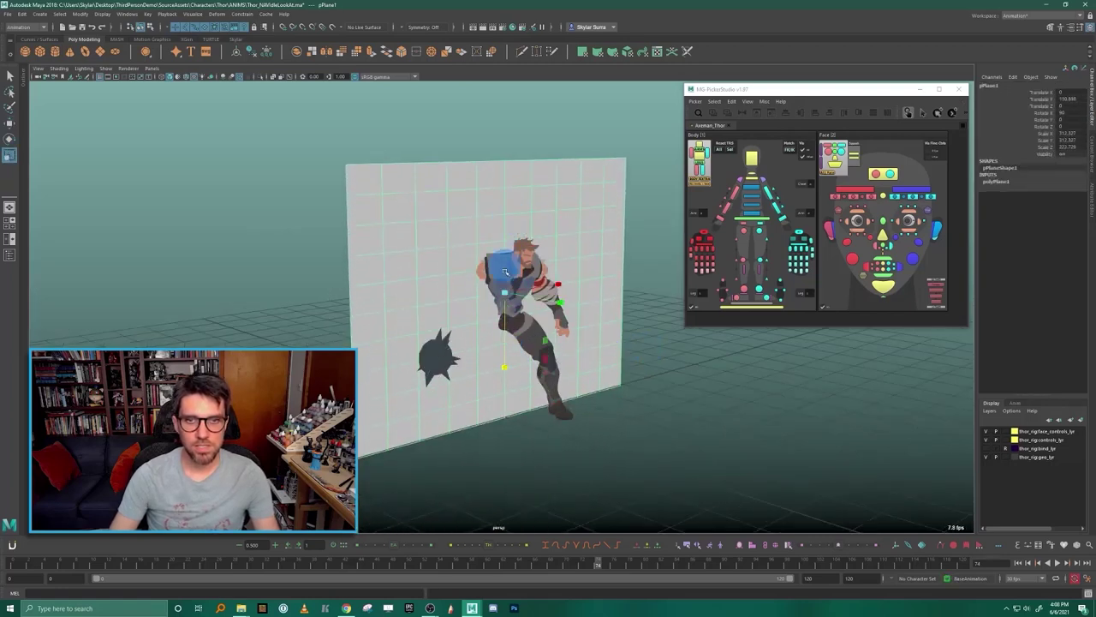
{"action": "middle_click_drag", "start_coordinate": [499, 372], "coordinate": [507, 352]}
{"action": "key", "text": "w"}
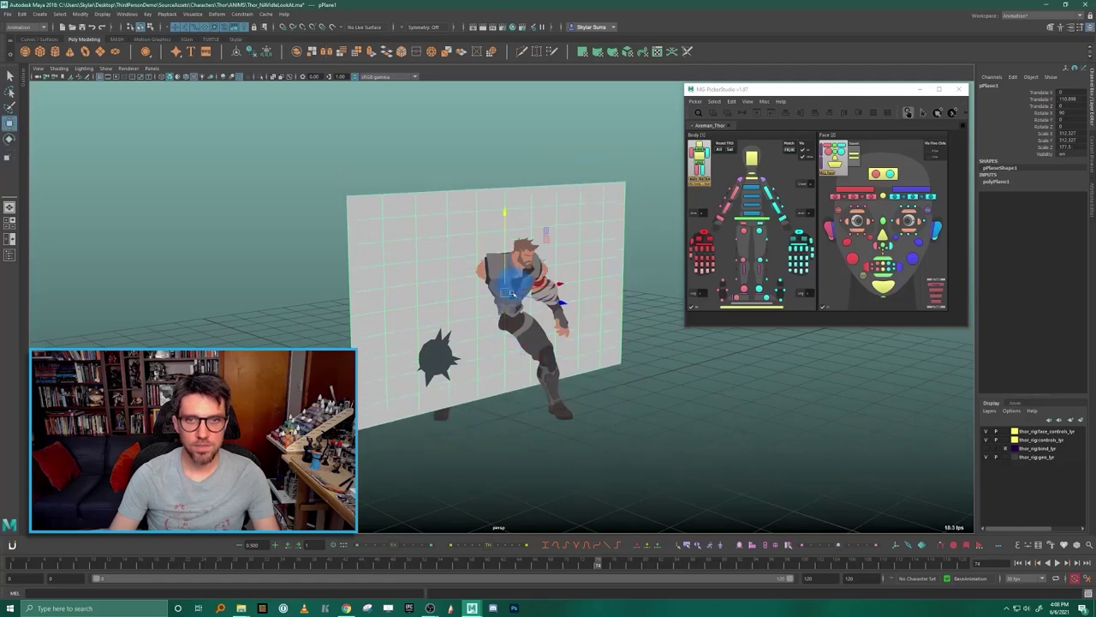
{"action": "middle_click_drag", "start_coordinate": [505, 272], "coordinate": [508, 299]}
- Assign a new Lambert material to the upright plane
{"action": "left_click", "coordinate": [695, 384]}
{"action": "left_click_drag", "start_coordinate": [695, 384], "coordinate": [459, 402], "text": "alt"}
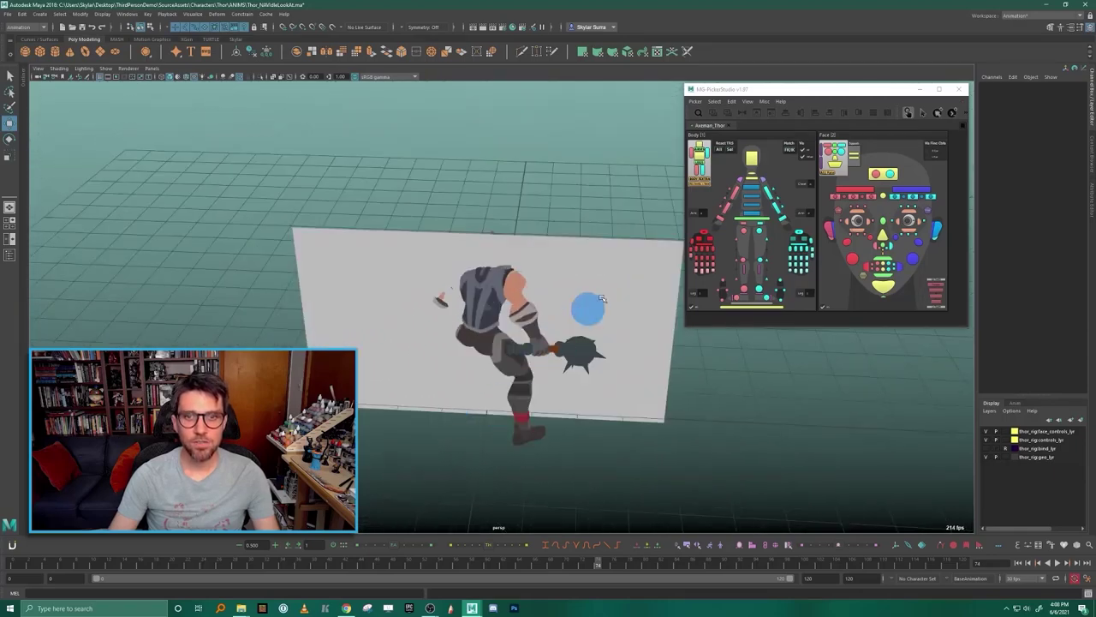
{"action": "left_click", "coordinate": [661, 429]}
{"action": "left_click_drag", "start_coordinate": [661, 428], "coordinate": [656, 411], "text": "alt"}
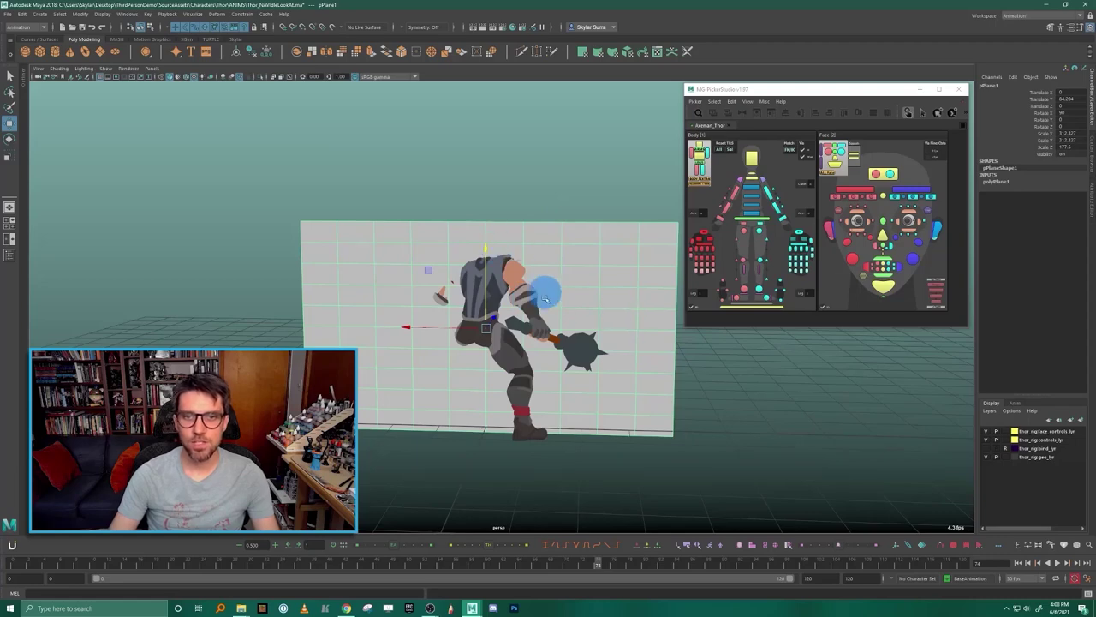
{"action": "right_click", "coordinate": [588, 291]}
{"action": "right_click_drag", "start_coordinate": [589, 298], "coordinate": [603, 498]}
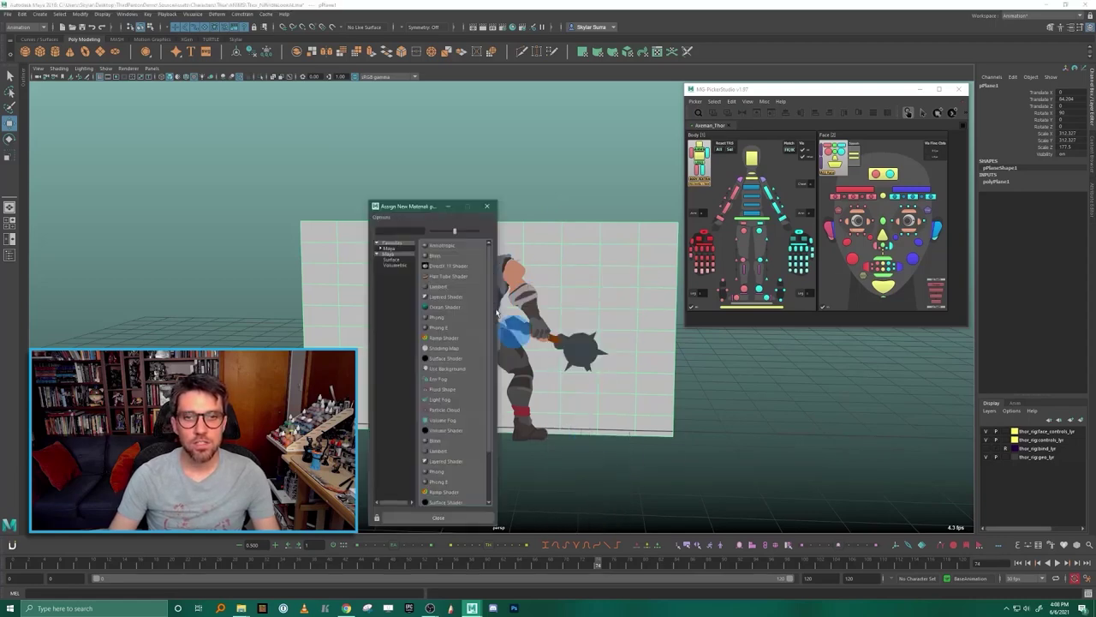
{"action": "left_click", "coordinate": [436, 289]}
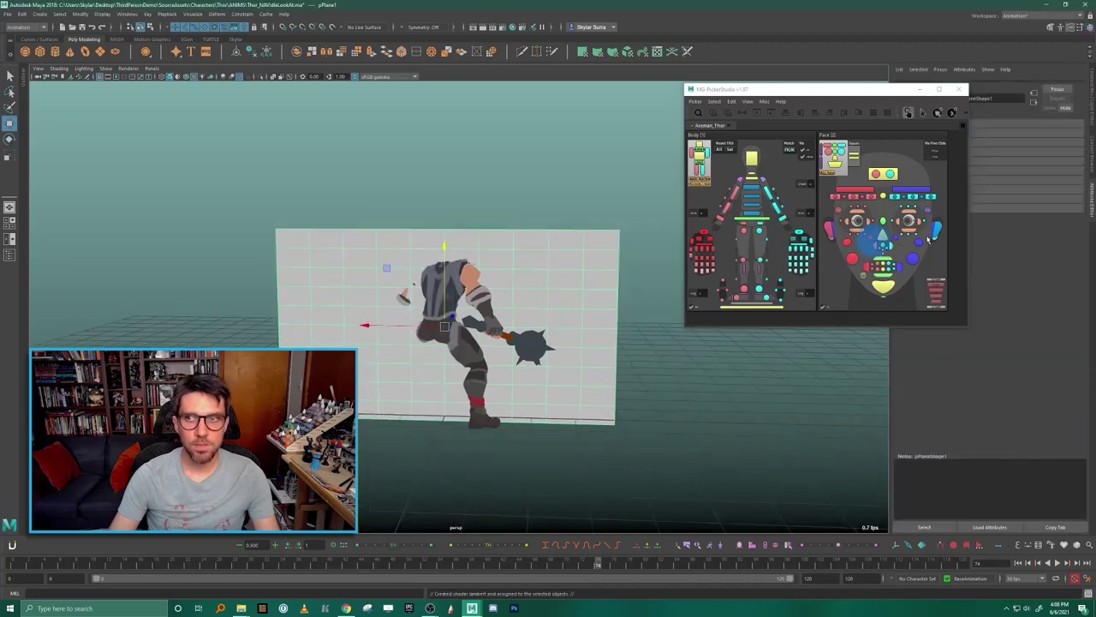
- Move the character picker window off the material attributes and set the Lambert material's color to cyan
{"action": "left_click_drag", "start_coordinate": [848, 95], "coordinate": [755, 78]}
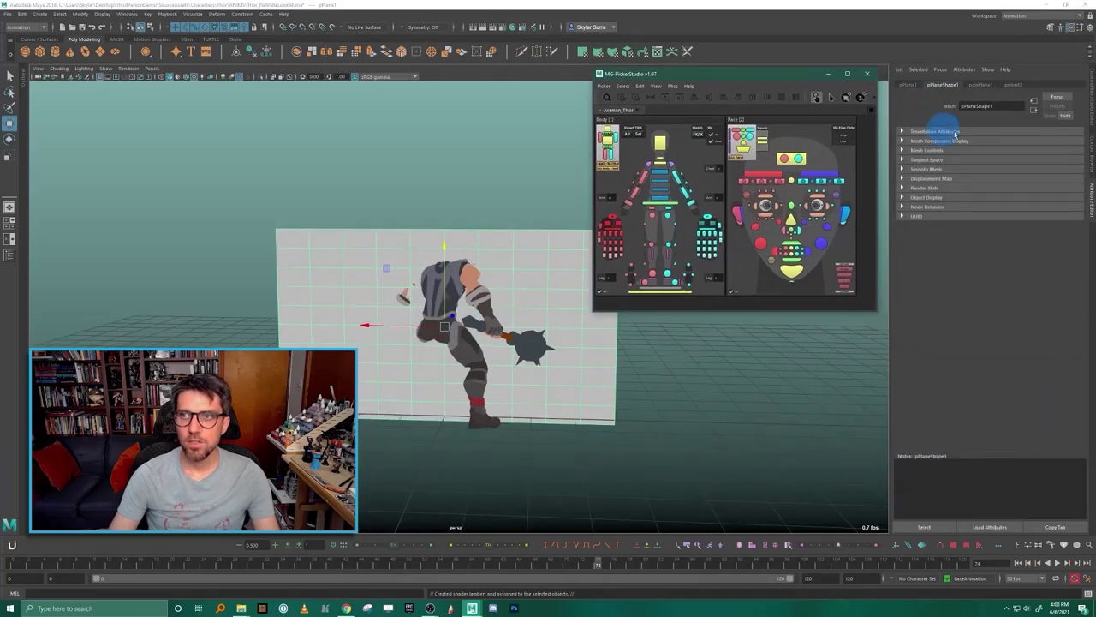
{"action": "left_click", "coordinate": [1012, 84]}
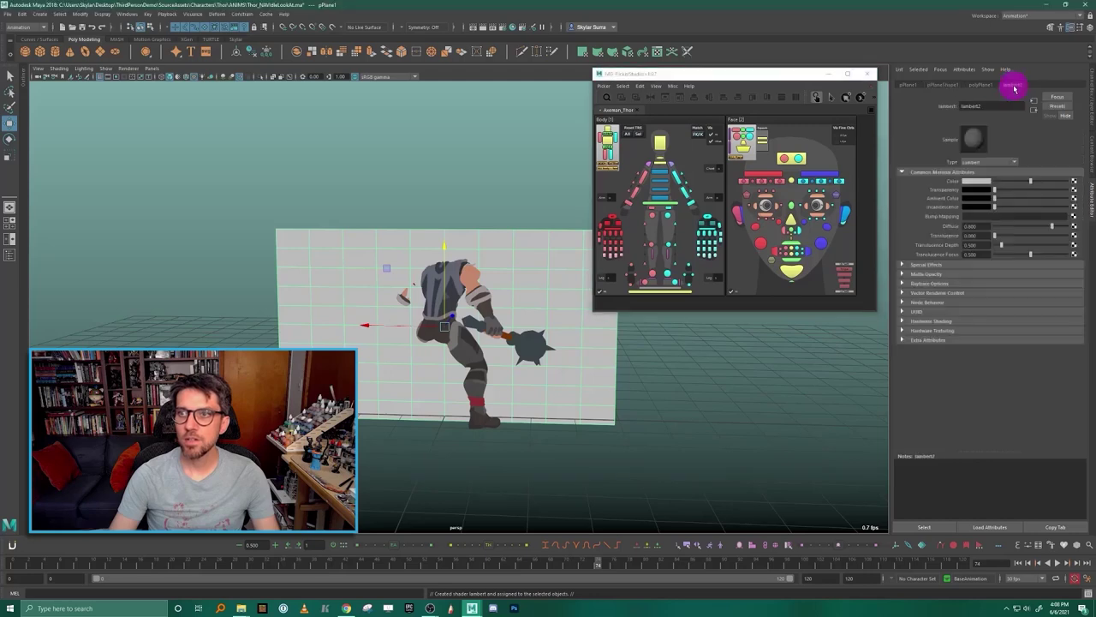
{"action": "left_click", "coordinate": [990, 185]}
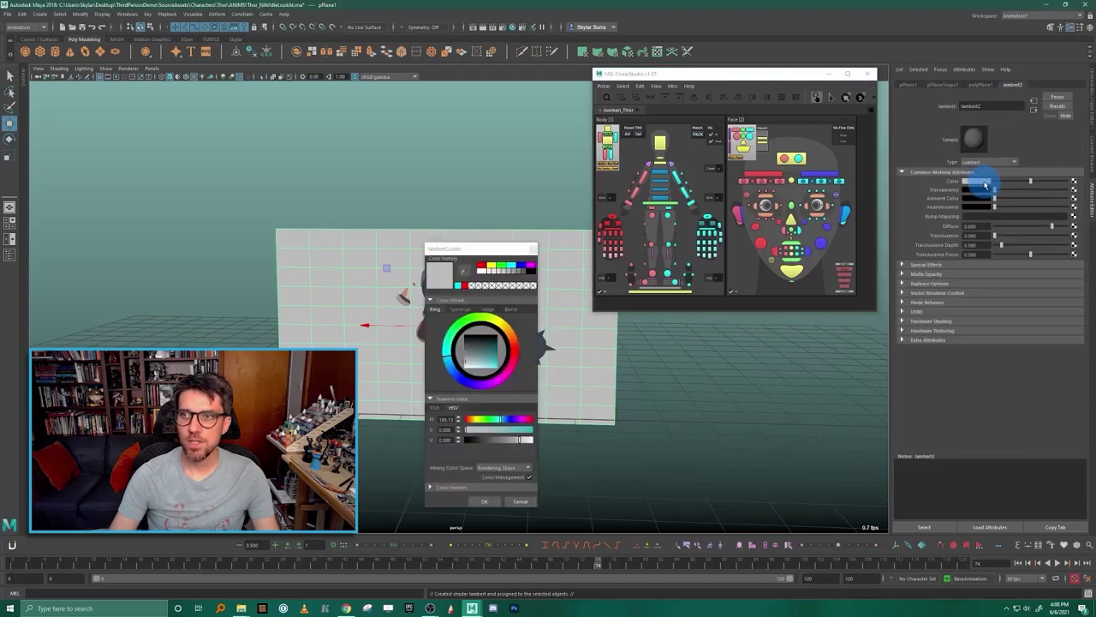
{"action": "left_click", "coordinate": [460, 285]}
{"action": "left_click", "coordinate": [485, 502]}
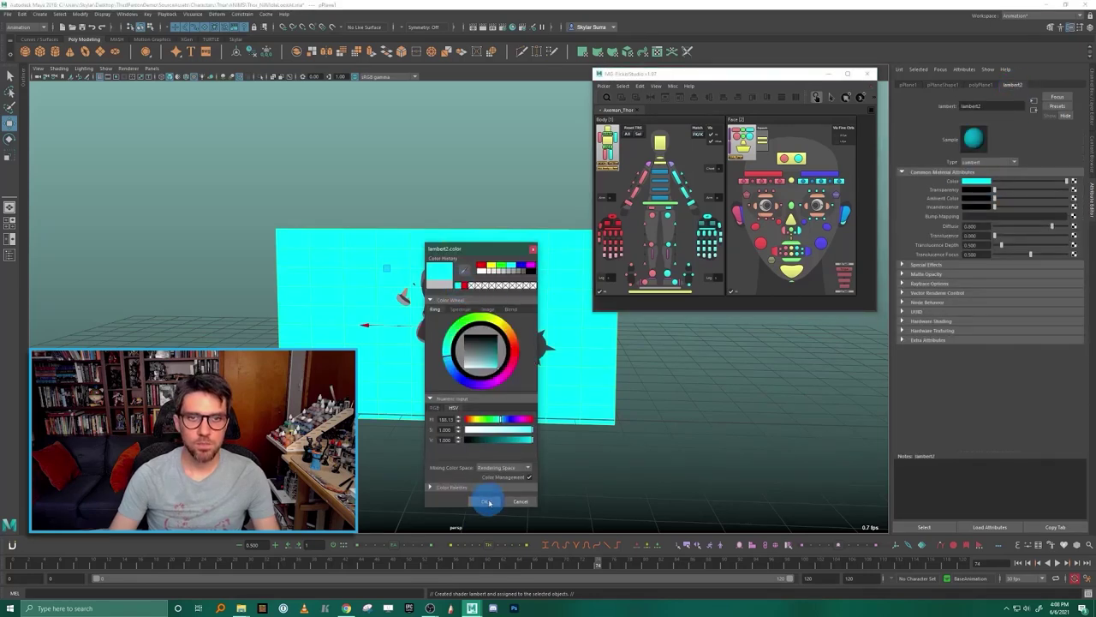
- Make the cyan material mostly transparent, keeping a visible tint while the character shows through the plane
{"action": "left_click_drag", "start_coordinate": [996, 194], "coordinate": [1060, 186]}
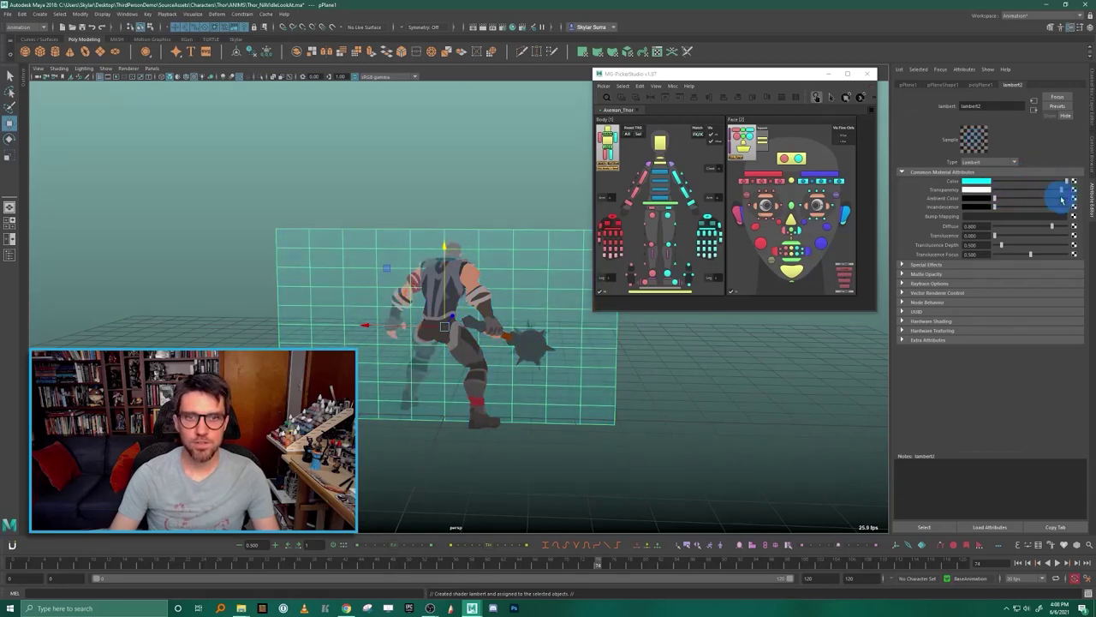
{"action": "left_click", "coordinate": [514, 165]}
{"action": "left_click_drag", "start_coordinate": [511, 198], "coordinate": [465, 319], "text": "alt"}
{"action": "left_click", "coordinate": [519, 306]}
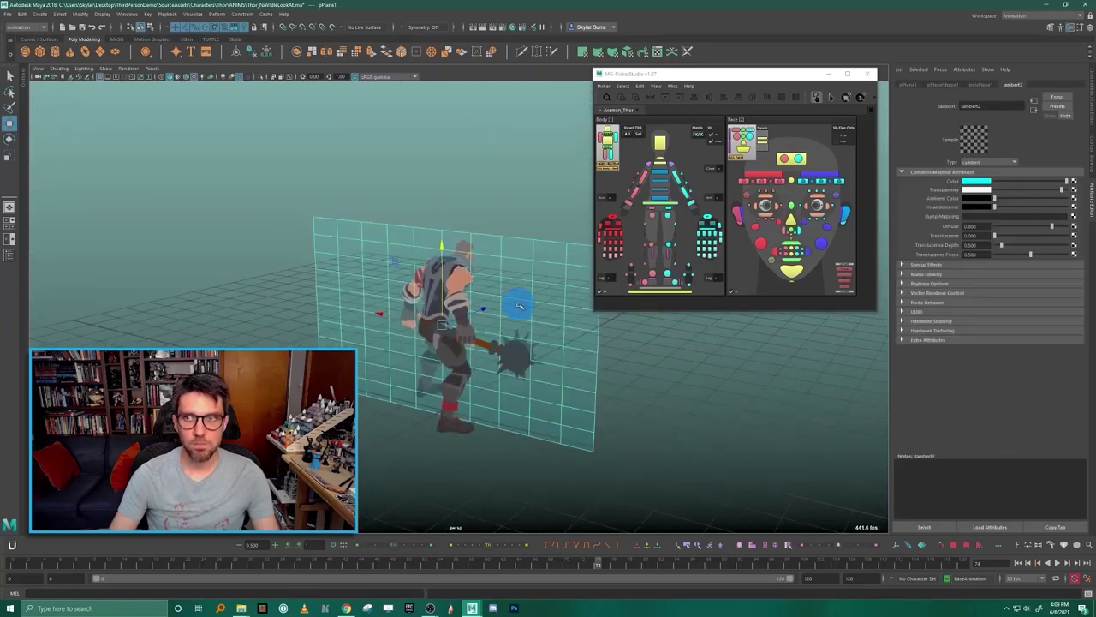
{"action": "left_click_drag", "start_coordinate": [1062, 193], "coordinate": [1047, 189]}
{"action": "left_click_drag", "start_coordinate": [445, 212], "coordinate": [278, 284], "text": "alt"}
{"action": "left_click", "coordinate": [278, 284]}
{"action": "left_click_drag", "start_coordinate": [513, 298], "coordinate": [548, 303], "text": "alt"}
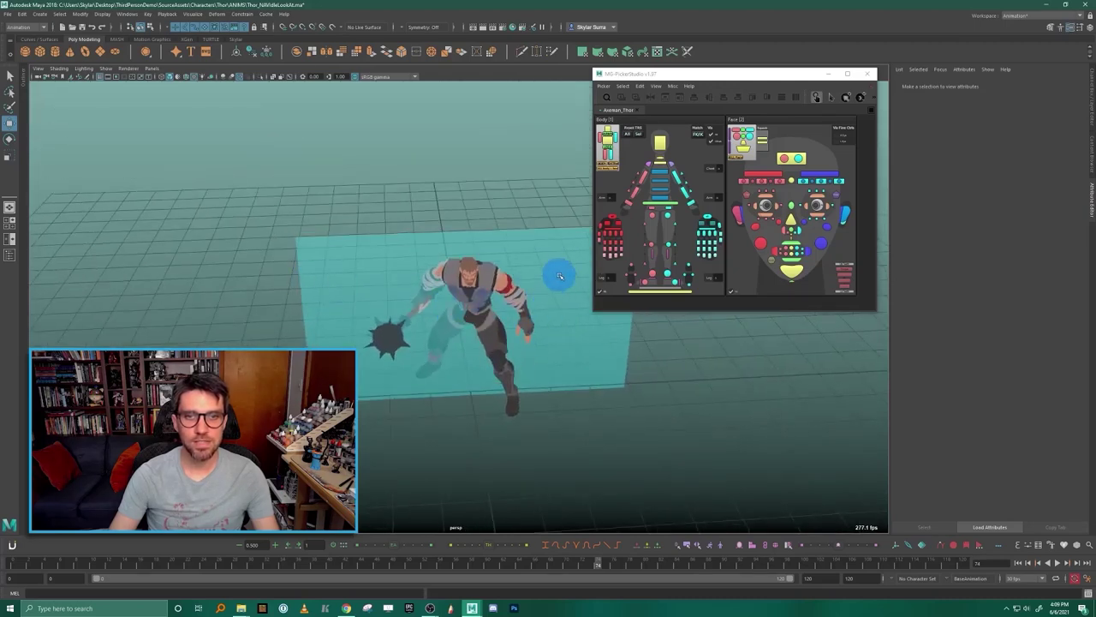
- Duplicate the cyan plane and move the copy's pivot along X to the plane's side edge
{"action": "left_click", "coordinate": [559, 276]}
{"action": "left_click_drag", "start_coordinate": [567, 297], "coordinate": [571, 304], "text": "alt"}
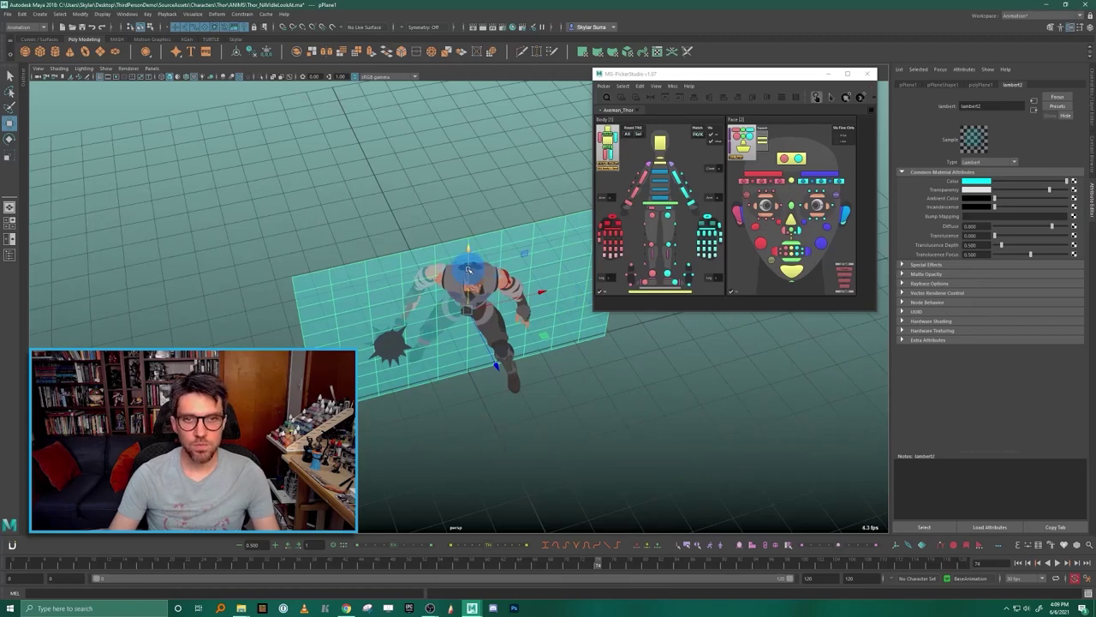
{"action": "key", "text": "ctrl+d"}
{"action": "left_click_drag", "start_coordinate": [528, 370], "coordinate": [437, 319], "text": "alt"}
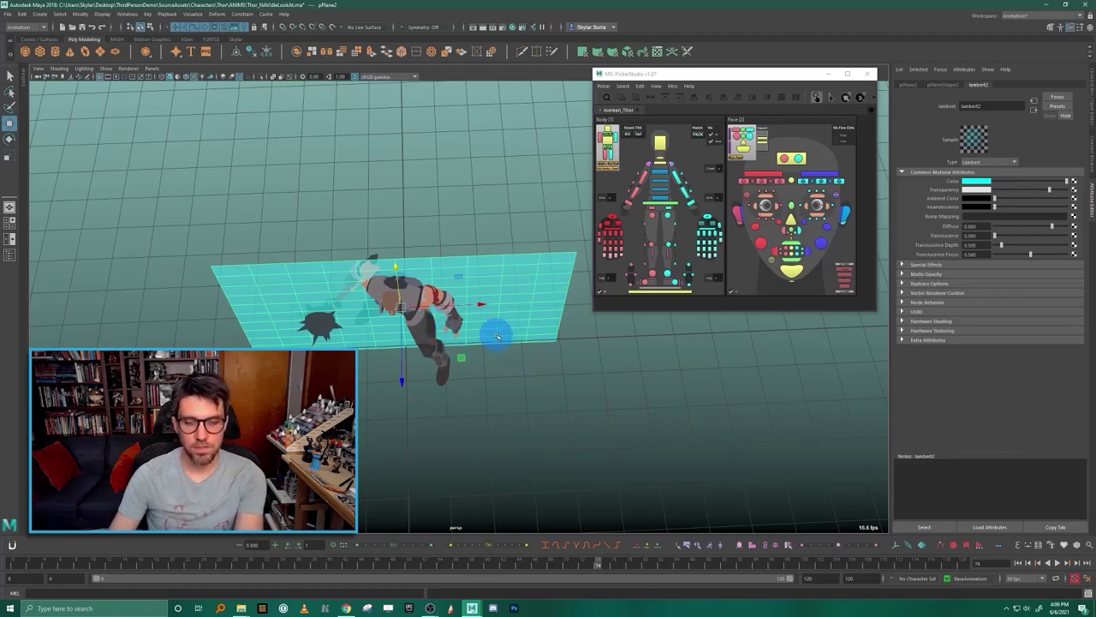
{"action": "key", "text": "d"}
{"action": "left_click_drag", "start_coordinate": [483, 306], "coordinate": [643, 309]}
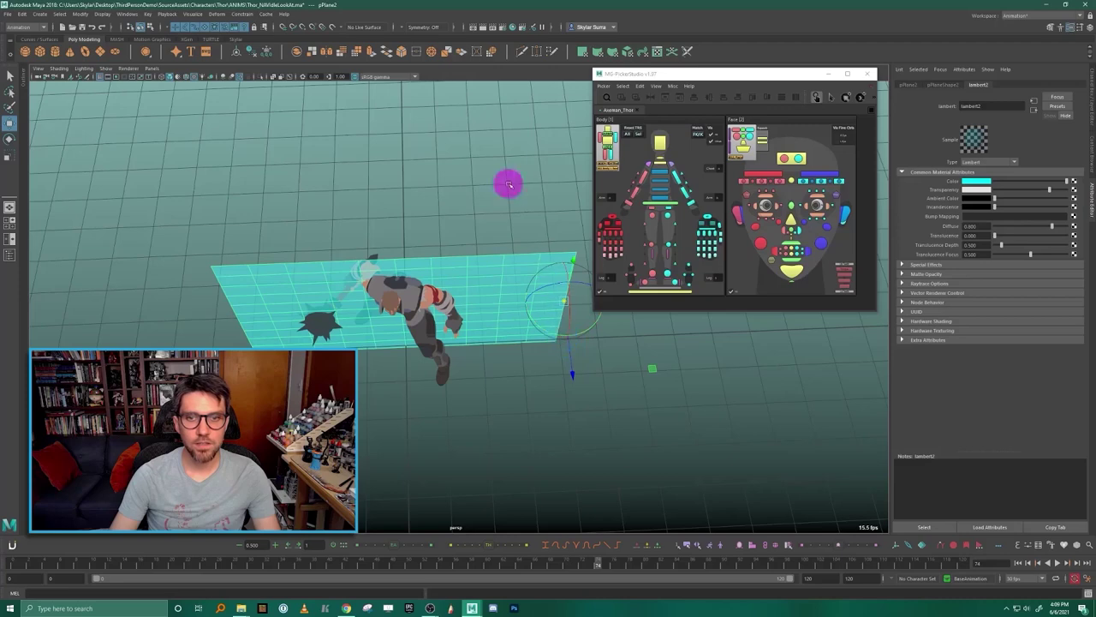
- Select the duplicated cyan plane and bring up its transform channels in place of the material attributes
{"action": "left_click", "coordinate": [555, 321]}
{"action": "left_click", "coordinate": [553, 307]}
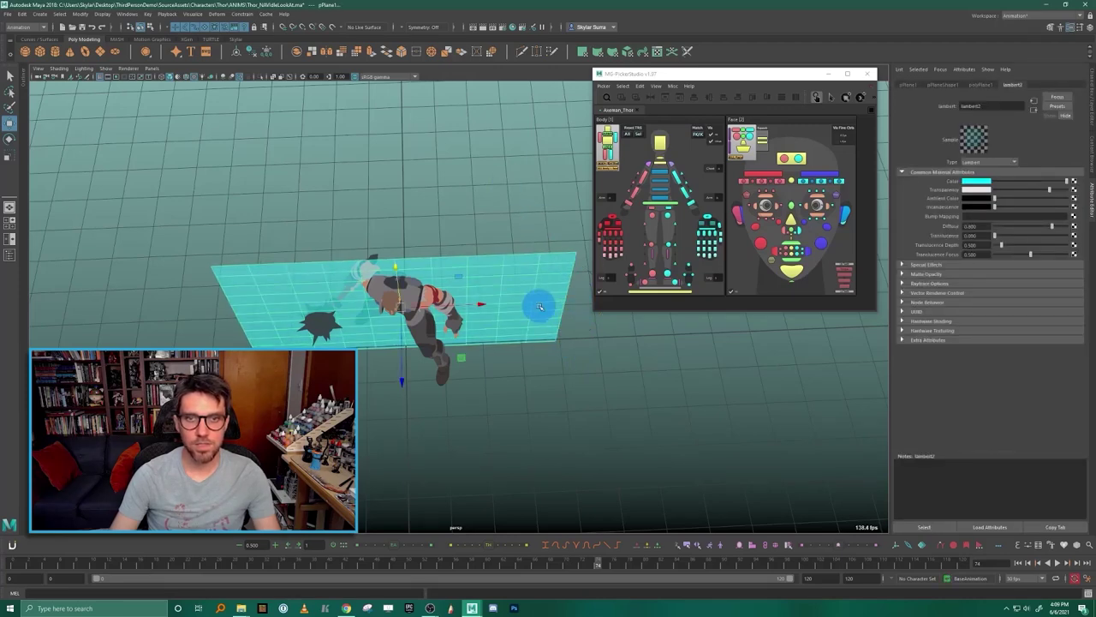
{"action": "mouse_move", "coordinate": [553, 309]}
{"action": "left_mouse_down", "text": "alt"}
{"action": "mouse_move", "coordinate": [547, 331]}
{"action": "mouse_move", "coordinate": [546, 311]}
{"action": "left_mouse_up", "text": "alt"}
{"action": "left_click", "coordinate": [556, 325], "text": "shift"}
{"action": "left_click_drag", "start_coordinate": [624, 368], "coordinate": [644, 347], "text": "alt"}
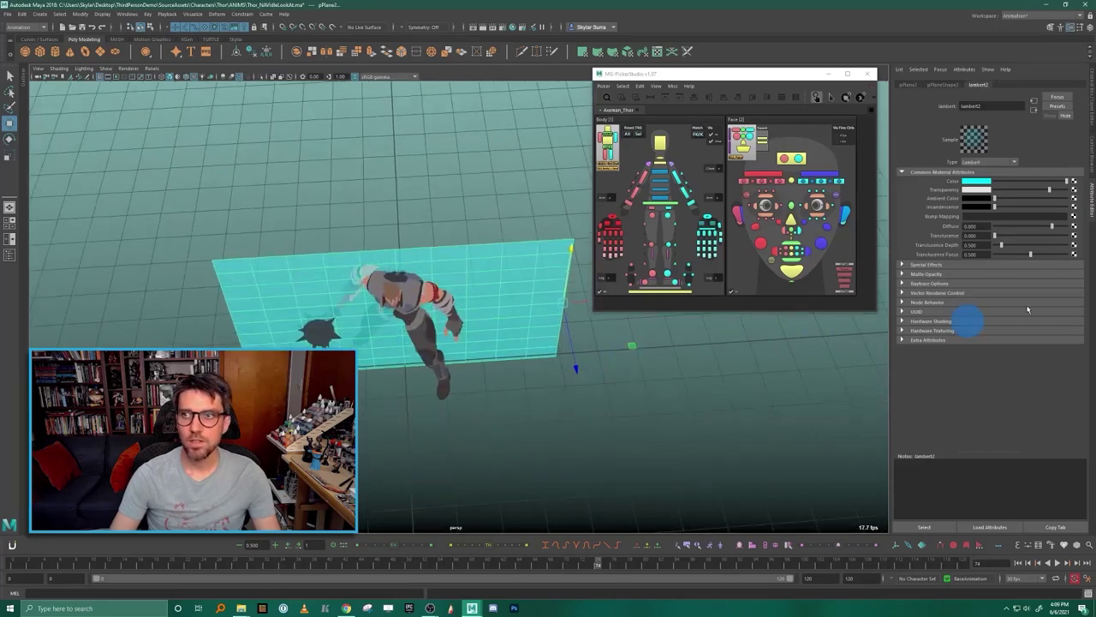
{"action": "left_click", "coordinate": [1076, 26]}
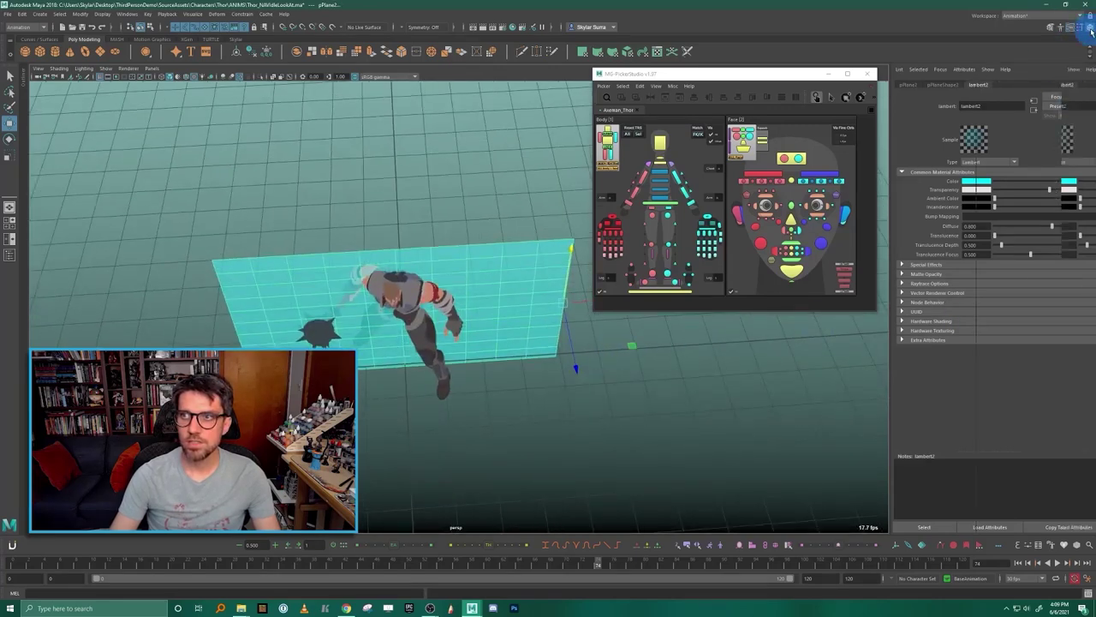
- Rotate the duplicated plane about its side-edge pivot by setting its Rotate Y to -30
{"action": "key", "text": "e"}
{"action": "mouse_move", "coordinate": [622, 369]}
{"action": "left_mouse_down", "text": "alt"}
{"action": "mouse_move", "coordinate": [568, 392]}
{"action": "mouse_move", "coordinate": [649, 399]}
{"action": "mouse_move", "coordinate": [646, 418]}
{"action": "mouse_move", "coordinate": [632, 386]}
{"action": "left_mouse_up", "text": "alt"}
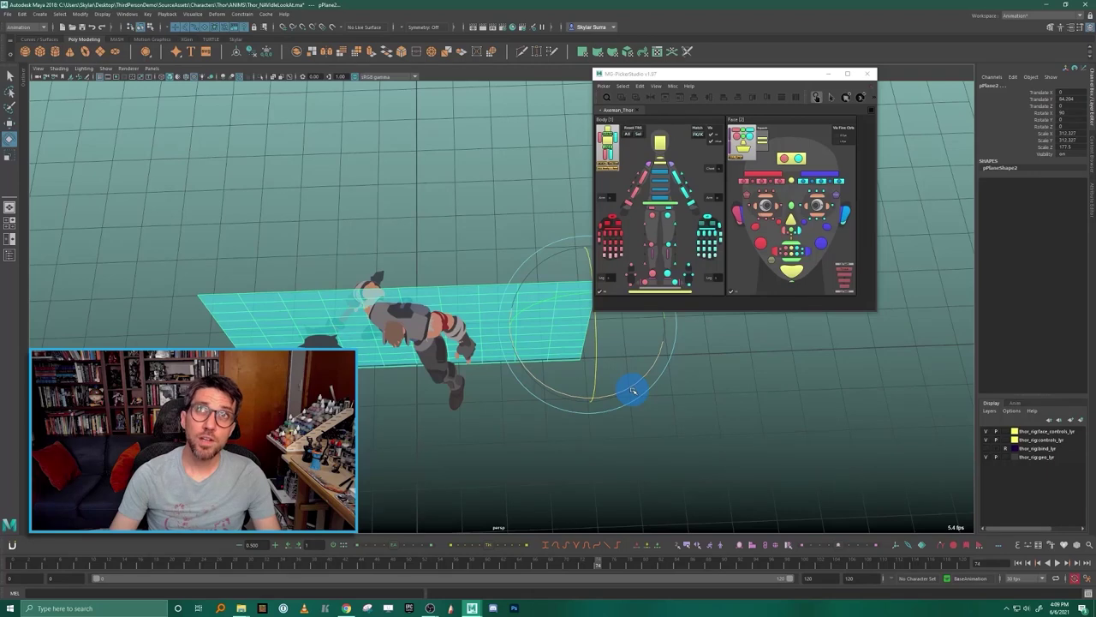
{"action": "left_click_drag", "start_coordinate": [571, 391], "coordinate": [558, 391]}
{"action": "key", "text": "ctrl+z"}
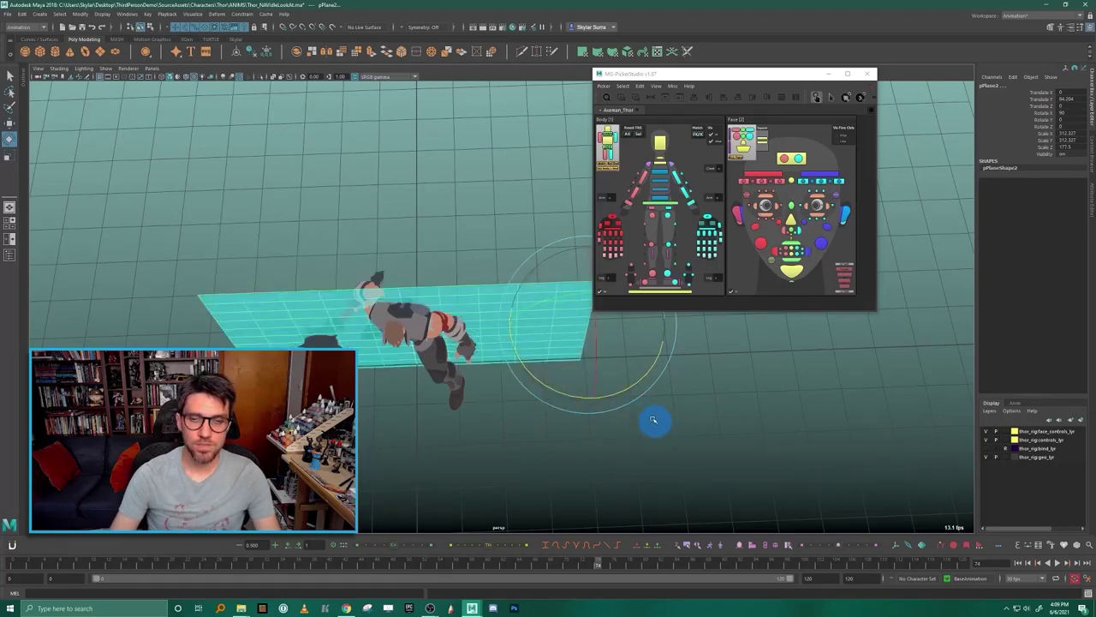
{"action": "left_click_drag", "start_coordinate": [626, 385], "coordinate": [600, 382]}
{"action": "type", "text": "-30"}
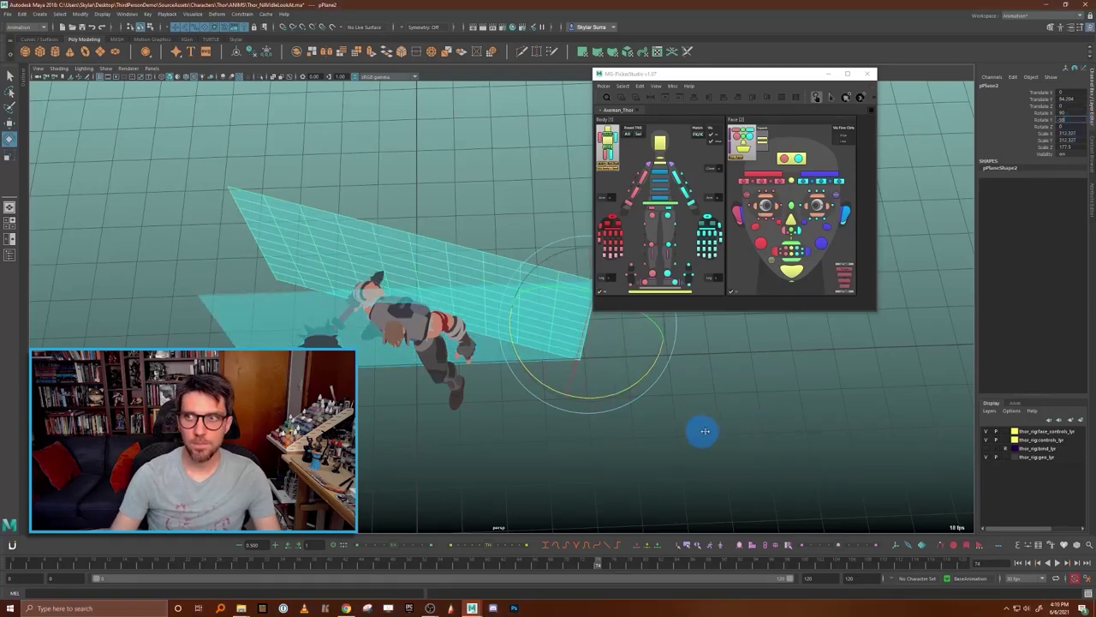
- Move the angled plane along X so its pivot edge sits at the character's center on the grid origin
{"action": "left_click_drag", "start_coordinate": [776, 392], "coordinate": [764, 412], "text": "alt"}
{"action": "key", "text": "w"}
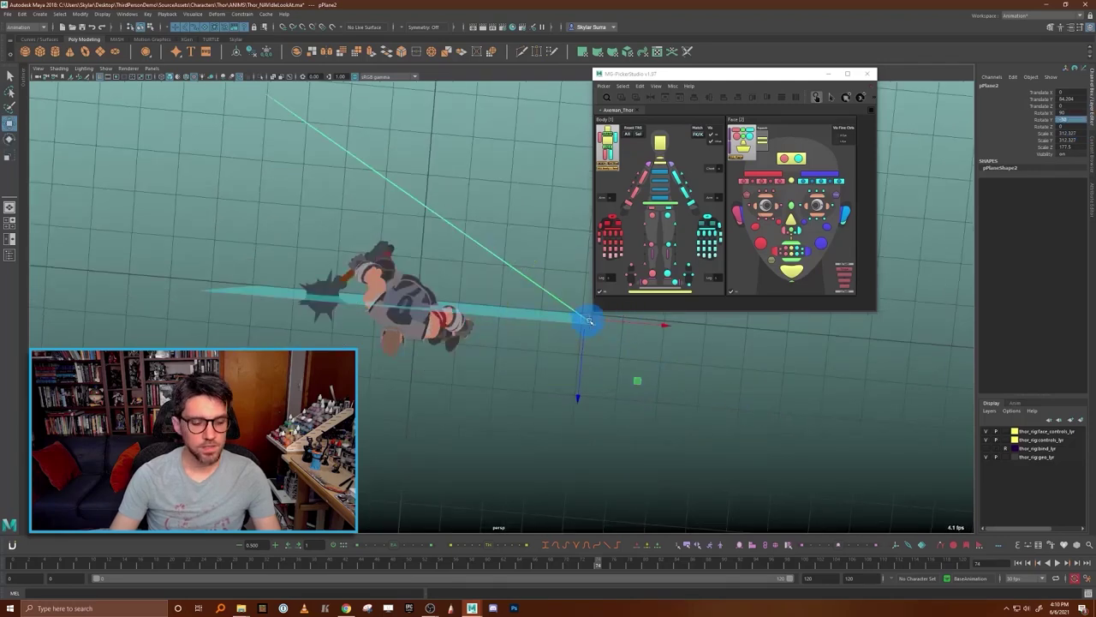
{"action": "left_click_drag", "start_coordinate": [588, 320], "coordinate": [427, 315]}
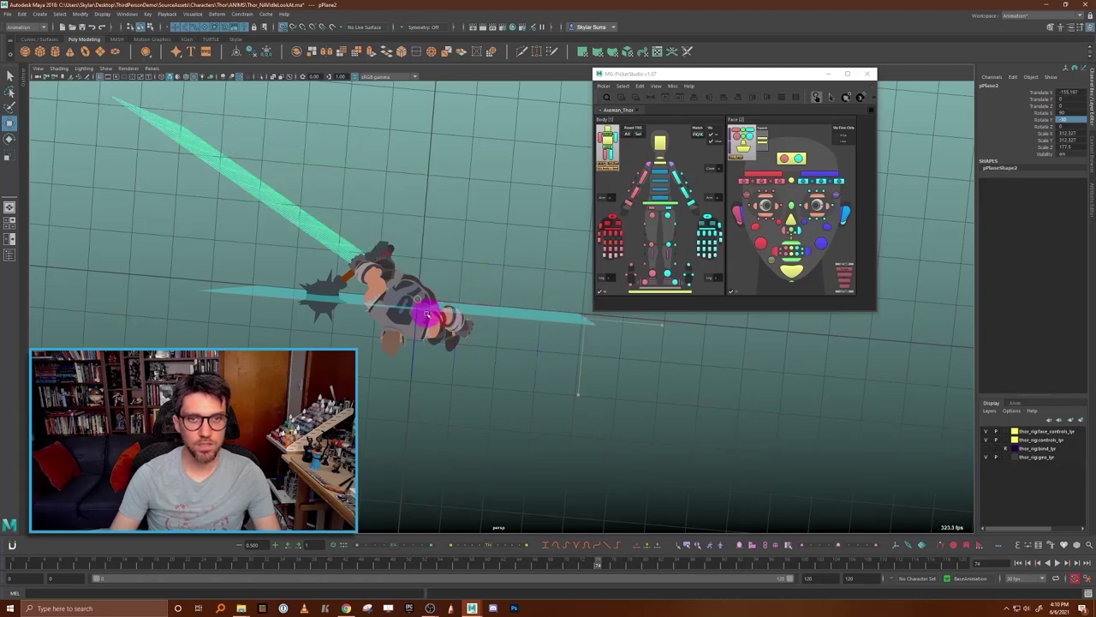
{"action": "left_click", "coordinate": [450, 208]}
{"action": "left_click_drag", "start_coordinate": [451, 208], "coordinate": [452, 197], "text": "alt"}
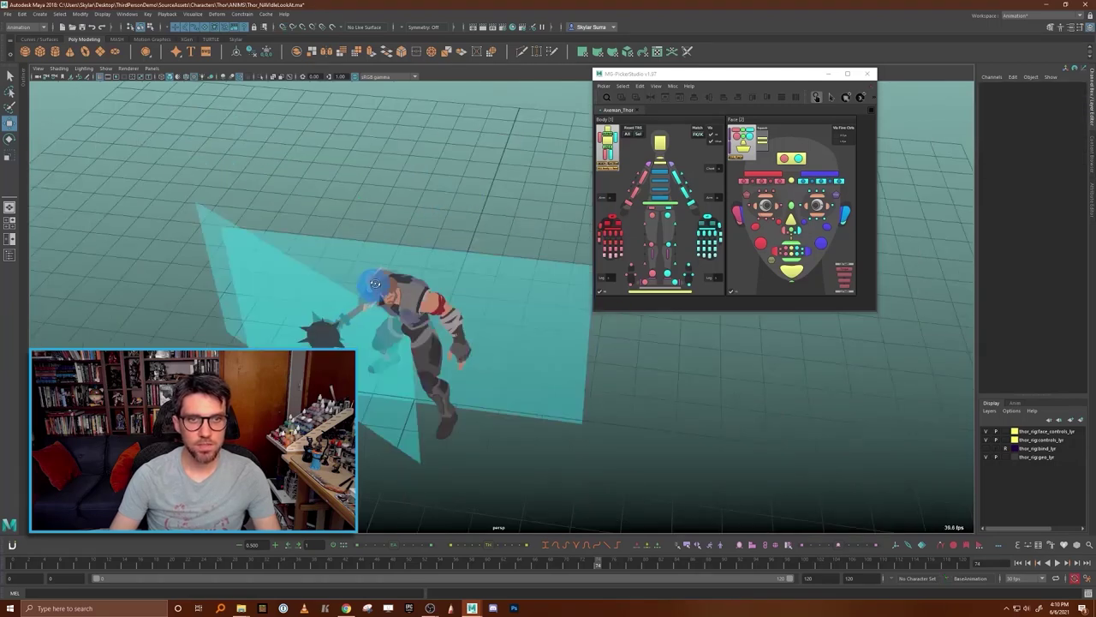
{"action": "left_click_drag", "start_coordinate": [373, 288], "coordinate": [375, 283], "text": "alt"}
- Raise the angled plane vertically until it is level with the original upright plane
{"action": "left_click", "coordinate": [386, 467]}
{"action": "left_click_drag", "start_coordinate": [406, 403], "coordinate": [418, 299]}
{"action": "left_click_drag", "start_coordinate": [471, 235], "coordinate": [425, 278], "text": "alt"}
{"action": "left_click", "coordinate": [425, 278]}
- Shorten the angled plane along its length to a Scale X of about 170 and duplicate it
{"action": "left_click", "coordinate": [263, 239]}
{"action": "key", "text": "w"}
{"action": "left_click_drag", "start_coordinate": [478, 358], "coordinate": [442, 351]}
{"action": "left_click", "coordinate": [436, 228]}
{"action": "left_click_drag", "start_coordinate": [436, 229], "coordinate": [381, 262], "text": "alt"}
{"action": "left_click", "coordinate": [379, 263]}
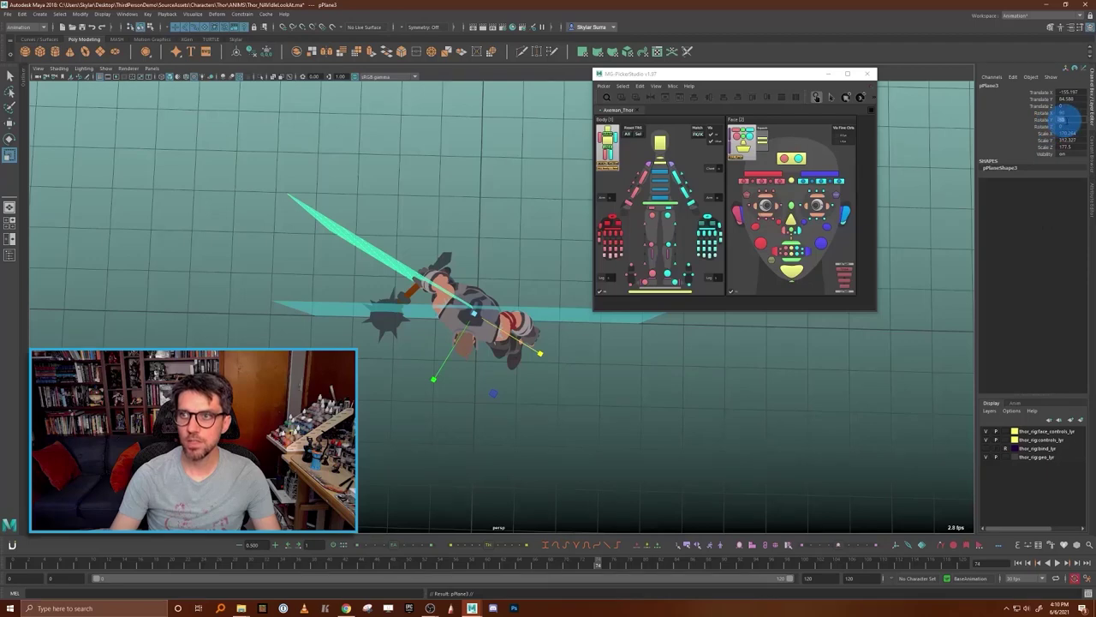
- Try a Rotate Y of 30 on the new duplicate plane and undo it
{"action": "left_click", "coordinate": [1066, 120]}
{"action": "key", "text": "Return"}
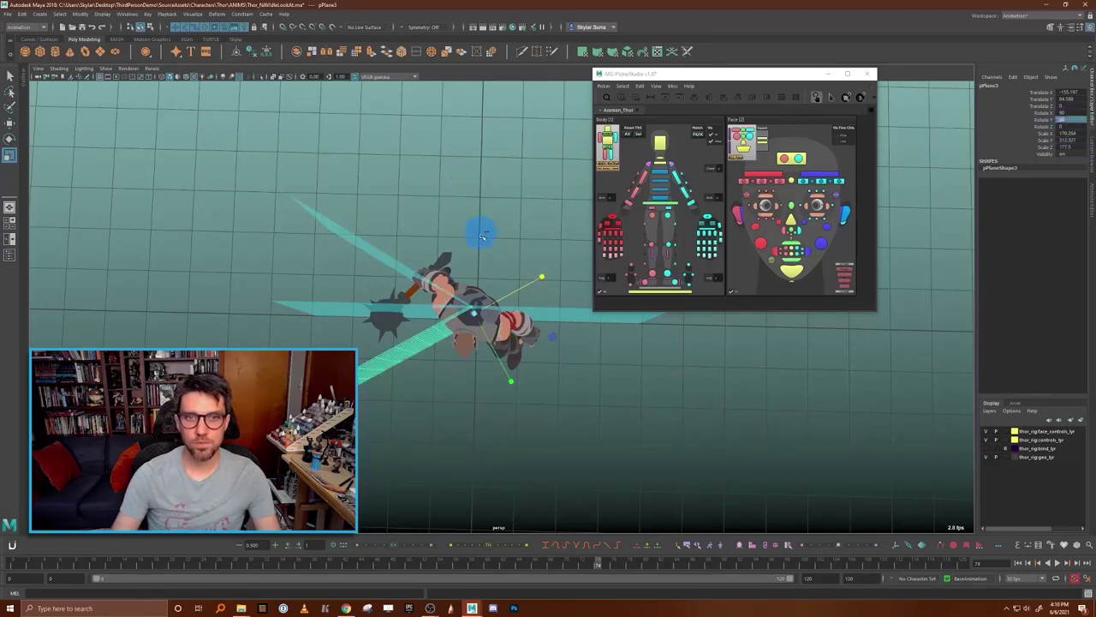
{"action": "key", "text": "ctrl+z"}
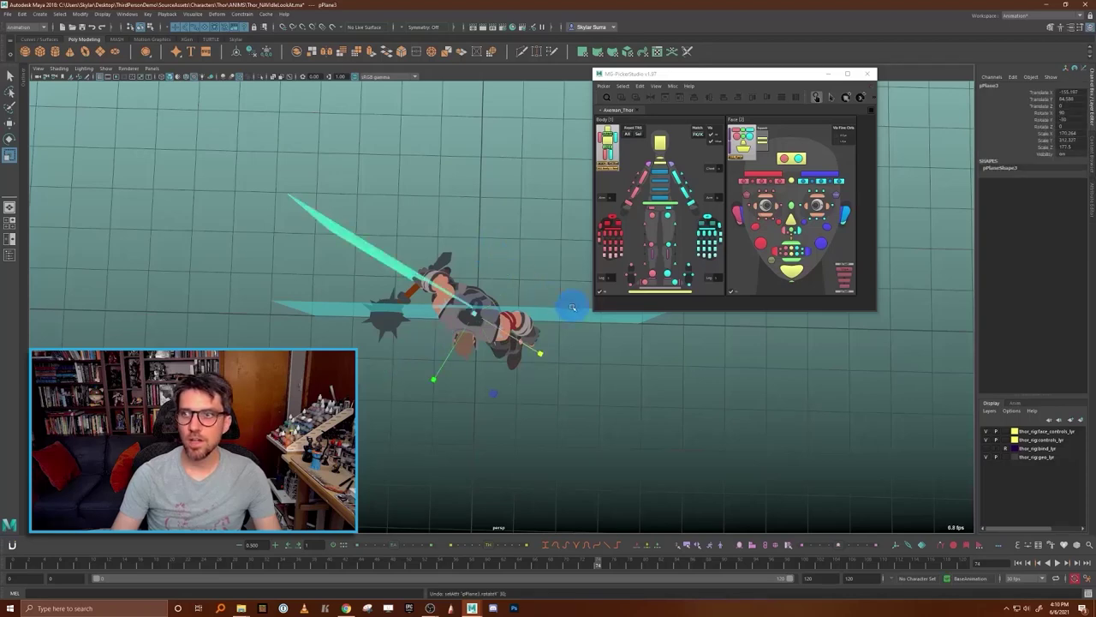
{"action": "left_click", "coordinate": [1081, 120]}
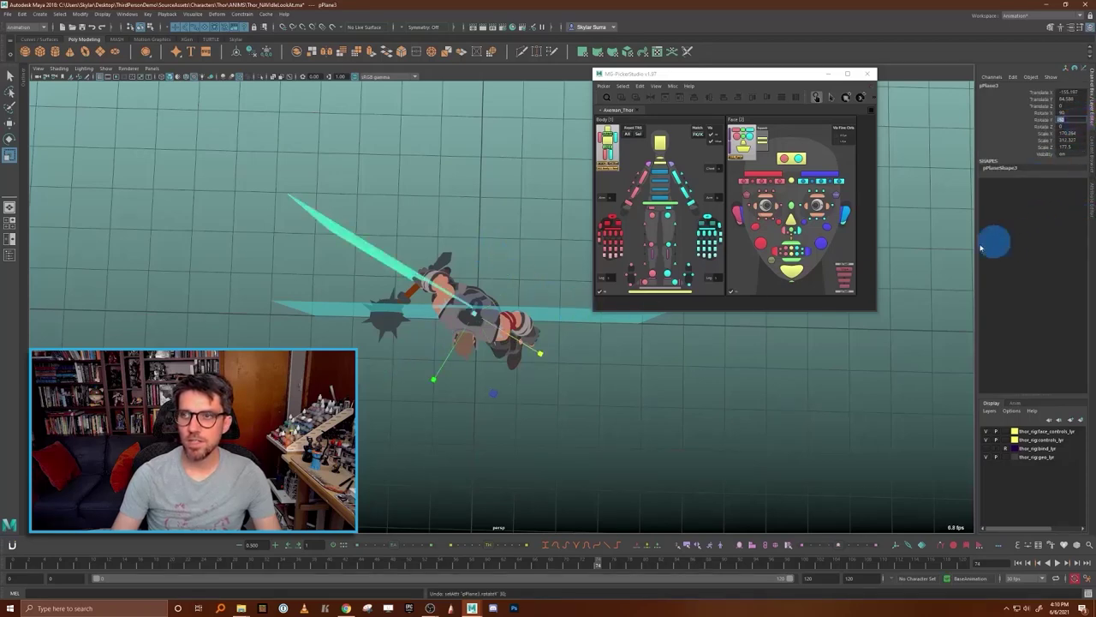
{"action": "type", "text": "p"}
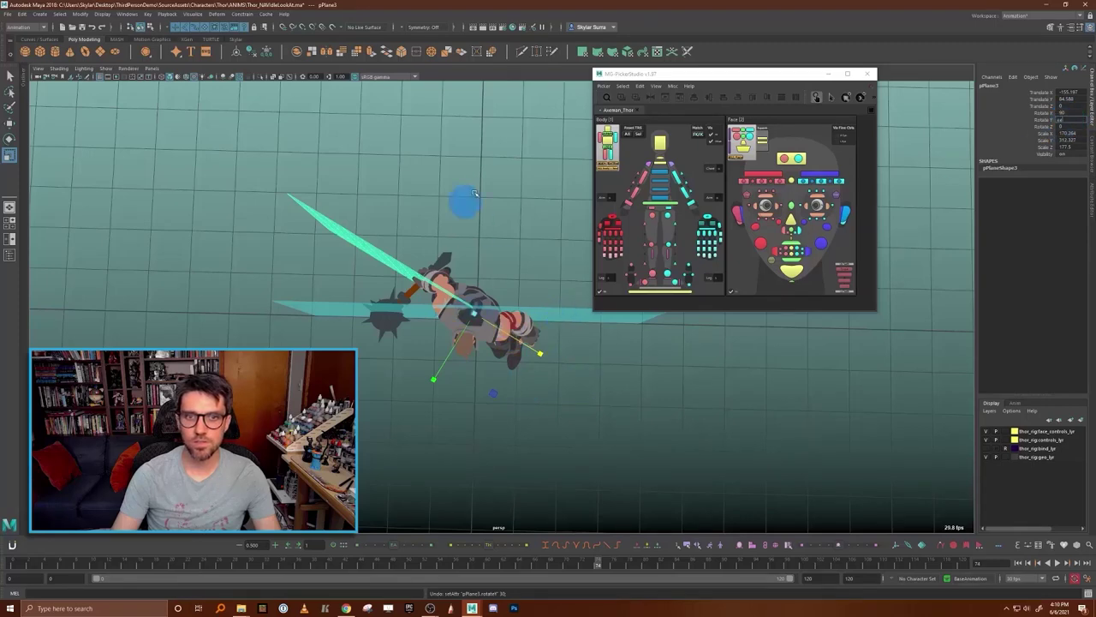
{"action": "left_click", "coordinate": [390, 263]}
{"action": "left_click", "coordinate": [390, 264]}
{"action": "middle_click", "coordinate": [563, 226]}
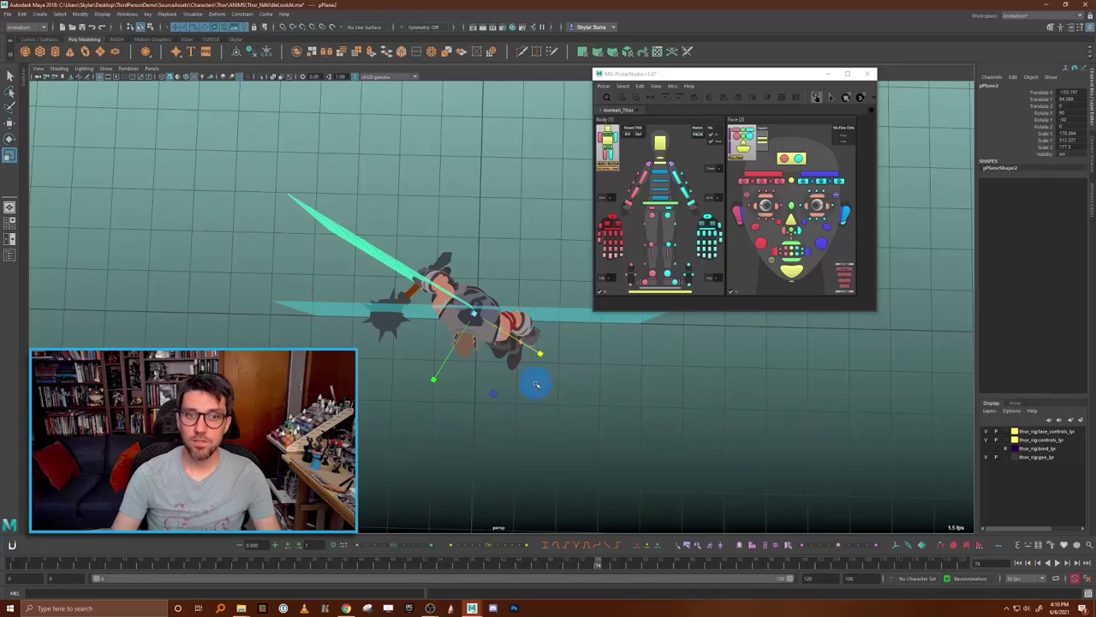
{"action": "middle_click_drag", "start_coordinate": [534, 363], "coordinate": [518, 379]}
{"action": "key", "text": "e"}
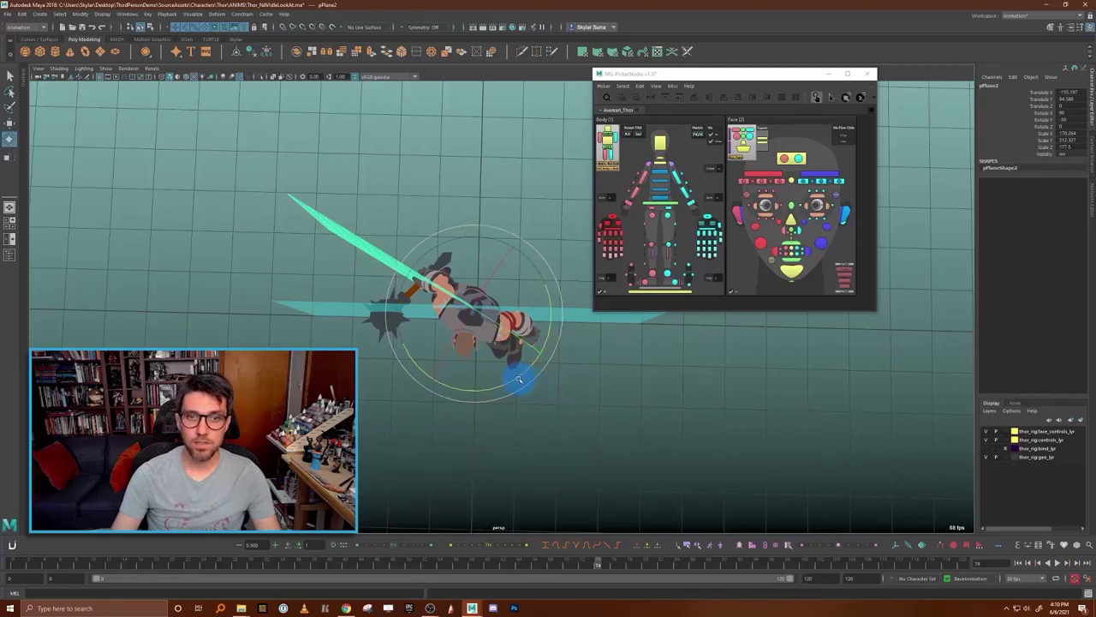
{"action": "left_click", "coordinate": [591, 404]}
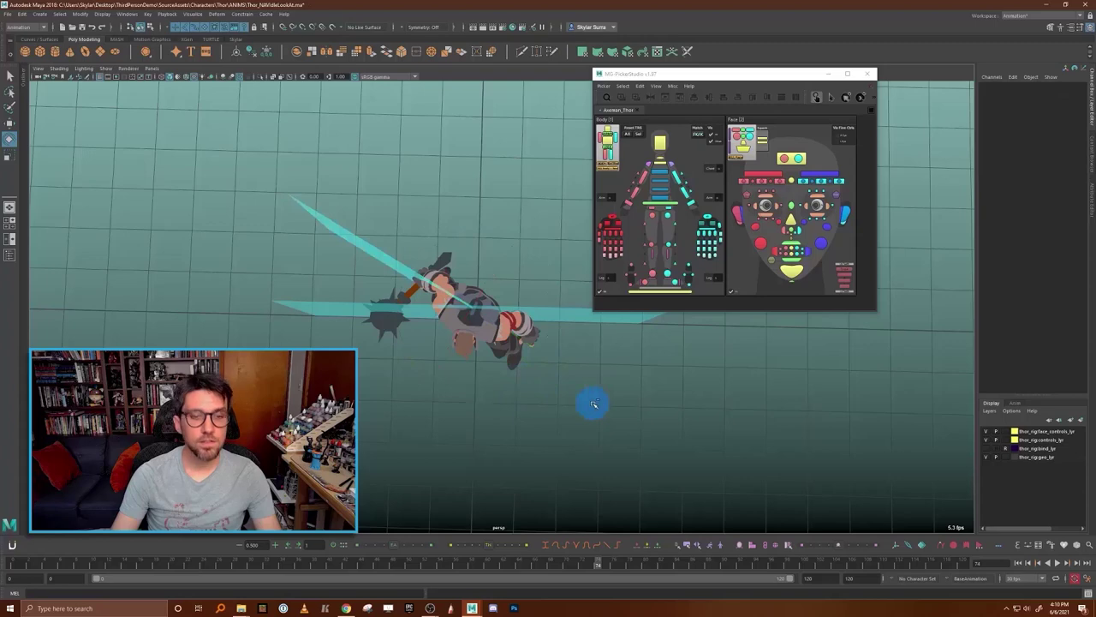
- Rotate the new duplicate plane about Y so it mirrors the first angled plane behind the character's other side
{"action": "left_click", "coordinate": [336, 239]}
{"action": "type", "text": "0"}
{"action": "key", "text": "Return"}
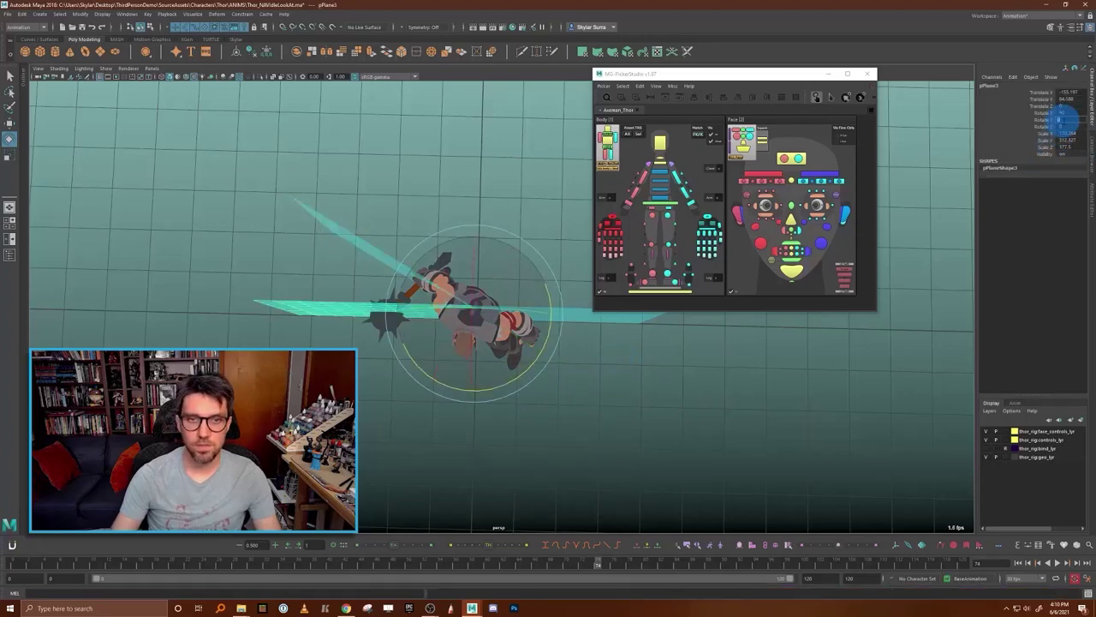
{"action": "middle_click_drag", "start_coordinate": [516, 380], "coordinate": [415, 220]}
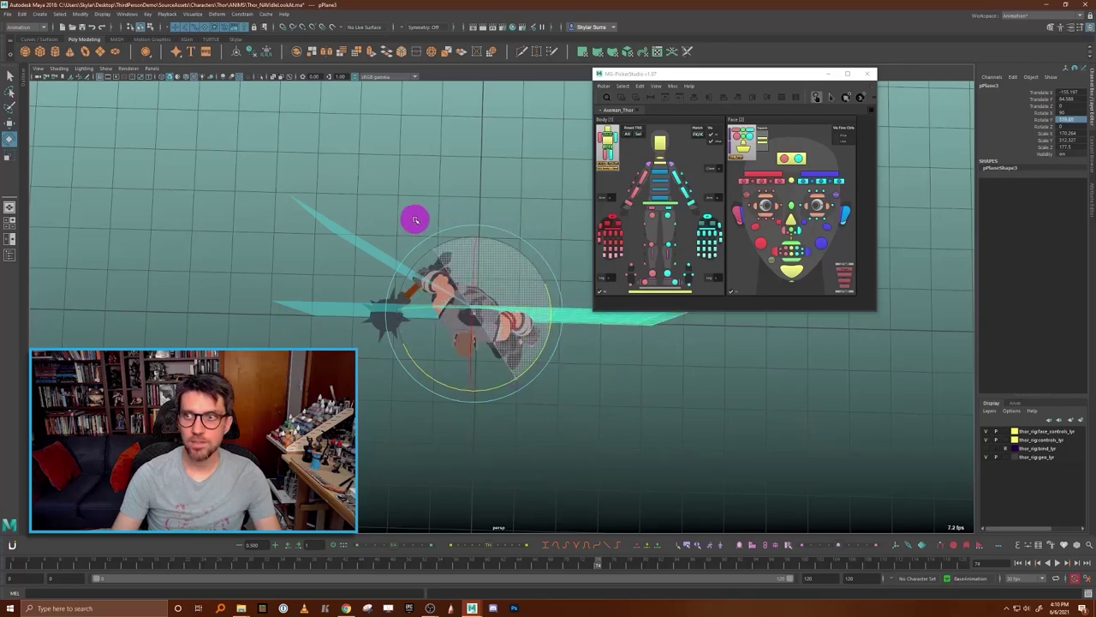
{"action": "left_click", "coordinate": [1063, 121]}
{"action": "left_click_drag", "start_coordinate": [1065, 119], "coordinate": [1070, 126]}
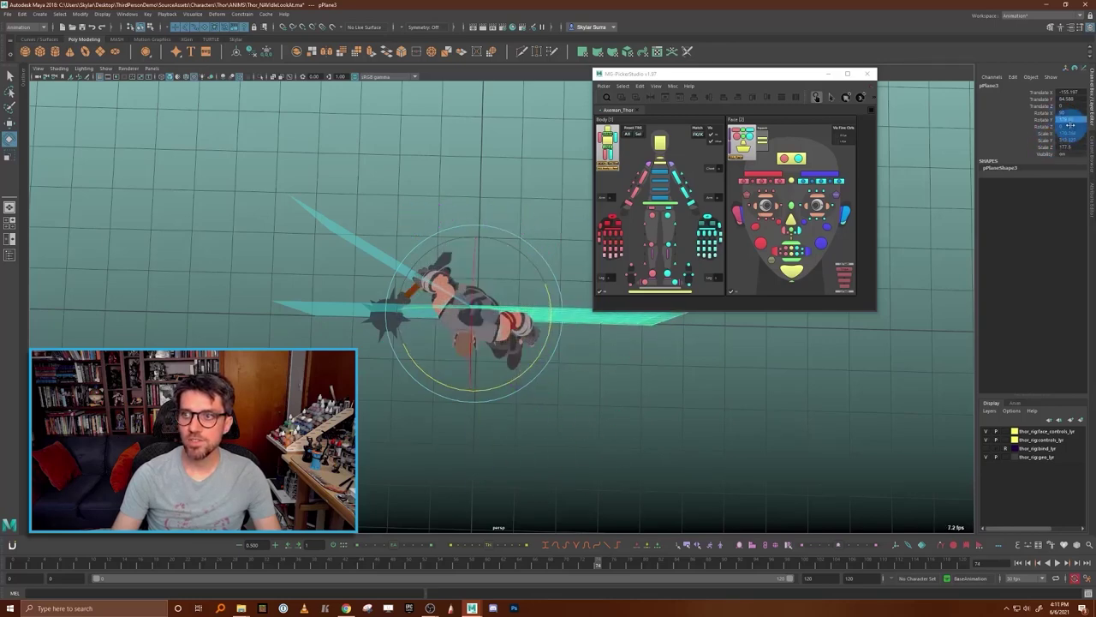
{"action": "type", "text": "-210"}
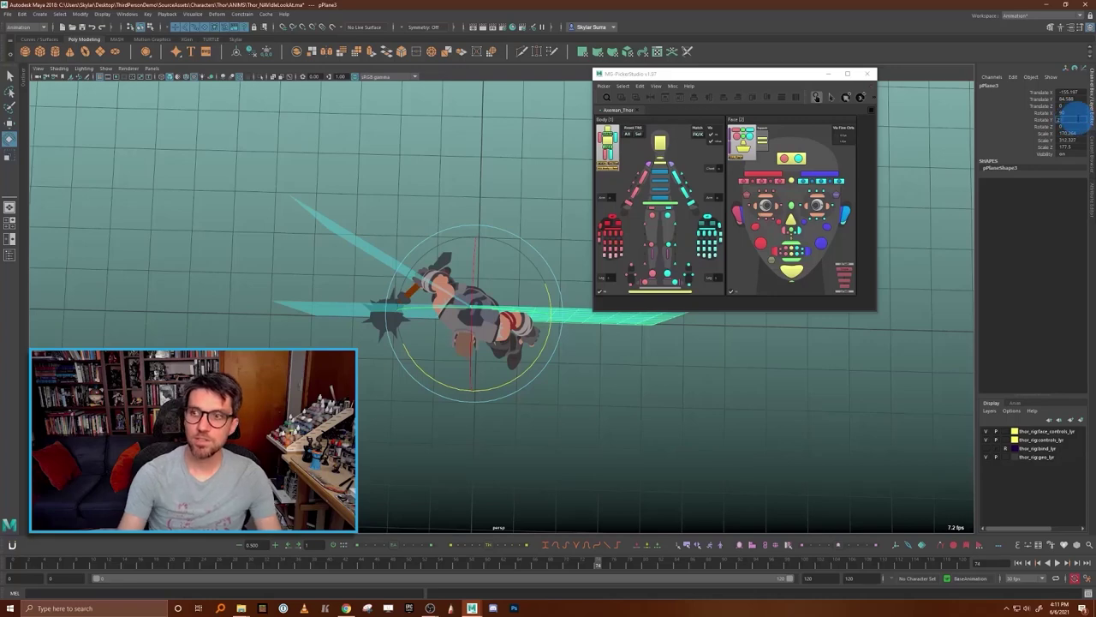
{"action": "key", "text": "Return"}
{"action": "left_click", "coordinate": [766, 391]}
{"action": "middle_click_drag", "start_coordinate": [733, 385], "coordinate": [663, 415], "text": "alt"}
{"action": "left_click_drag", "start_coordinate": [553, 373], "coordinate": [480, 242], "text": "alt"}
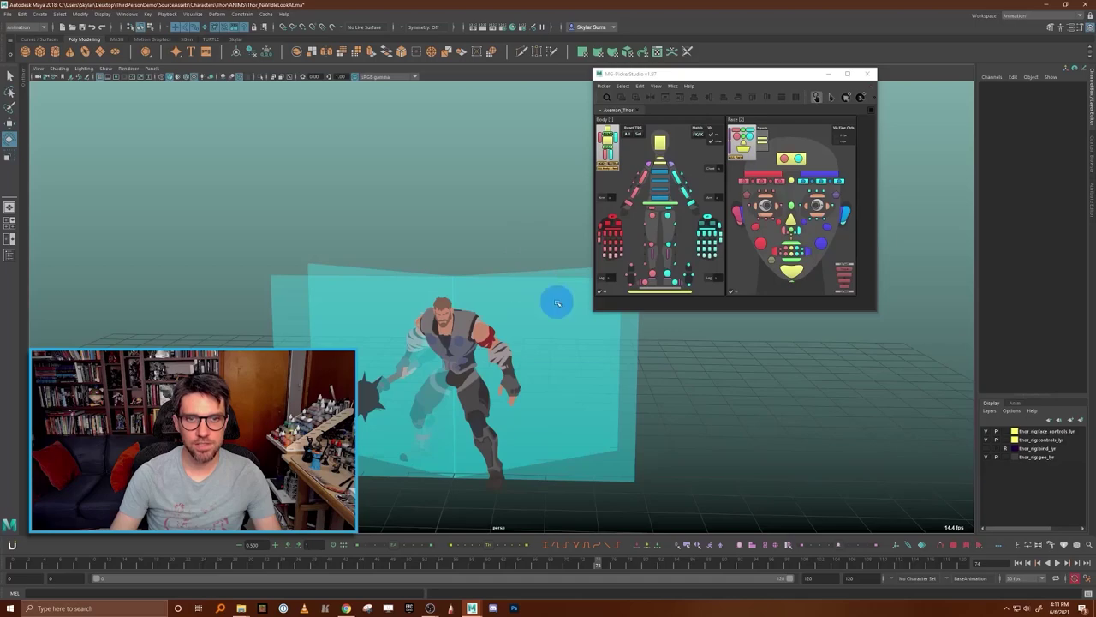
{"action": "left_click_drag", "start_coordinate": [468, 220], "coordinate": [676, 258], "text": "alt"}
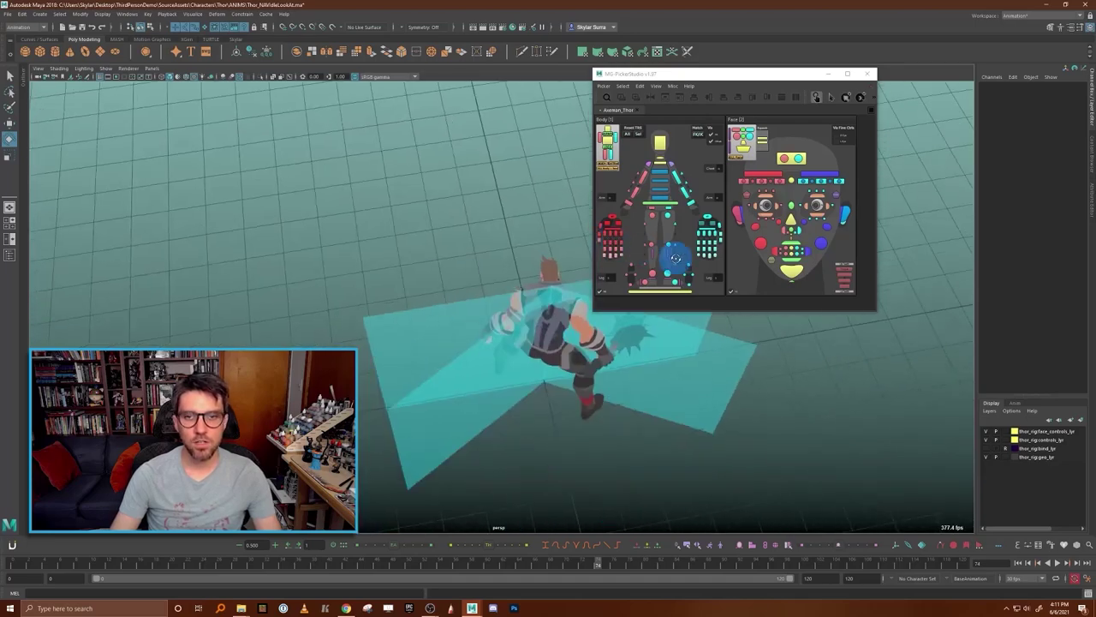
{"action": "left_click_drag", "start_coordinate": [546, 369], "coordinate": [514, 403], "text": "alt"}
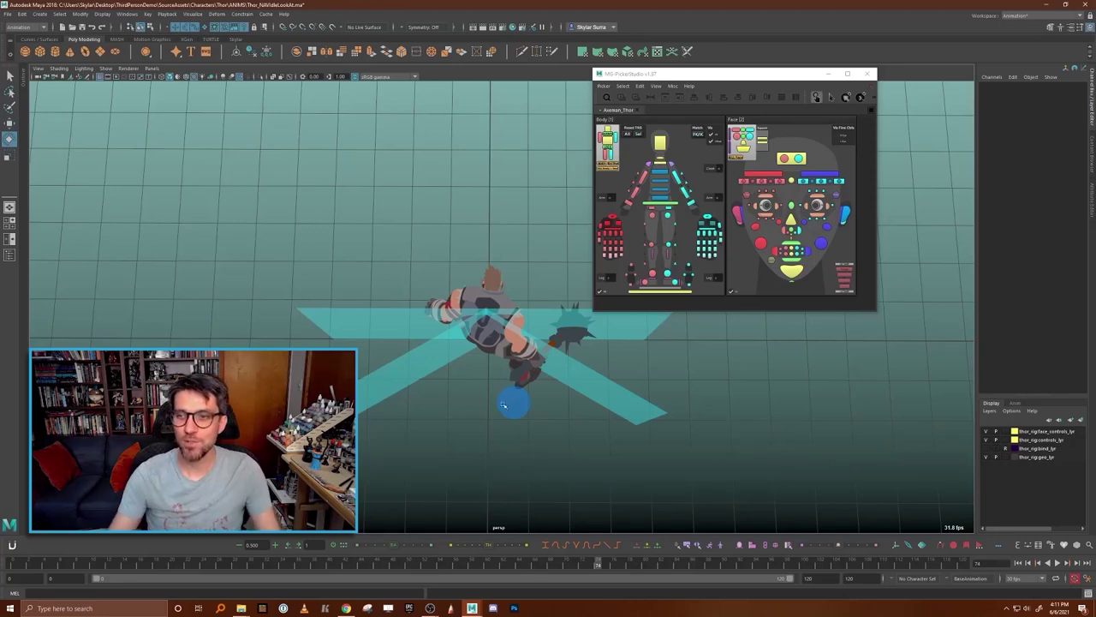
- Move the character picker window aside, create a new animation layer above the breathing layers and name it R90
{"action": "left_click", "coordinate": [1015, 403]}
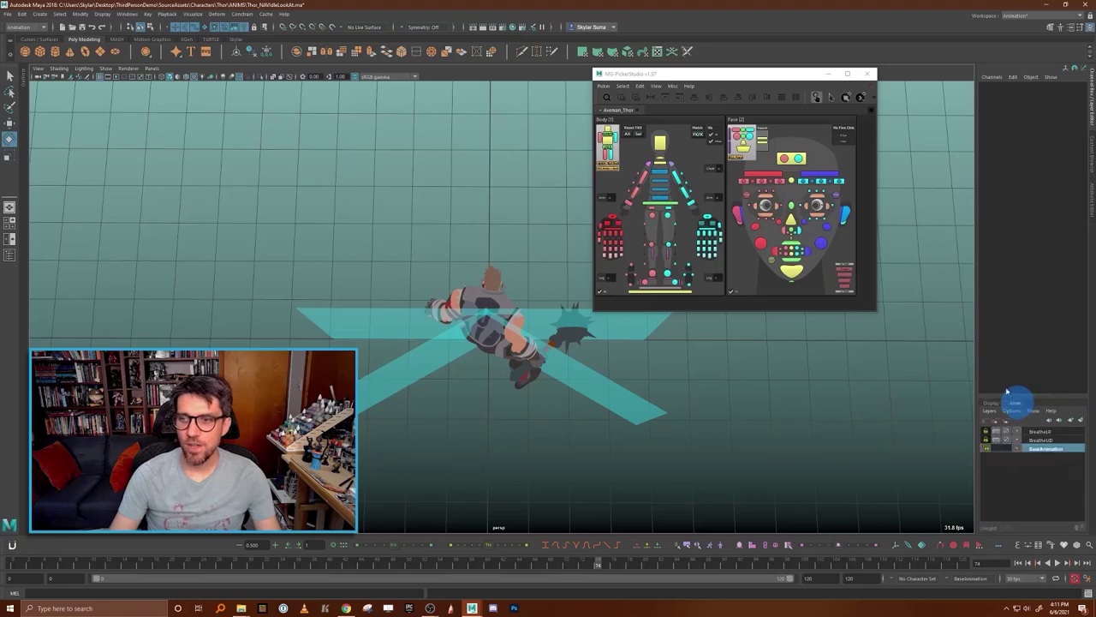
{"action": "left_click_drag", "start_coordinate": [759, 76], "coordinate": [846, 70]}
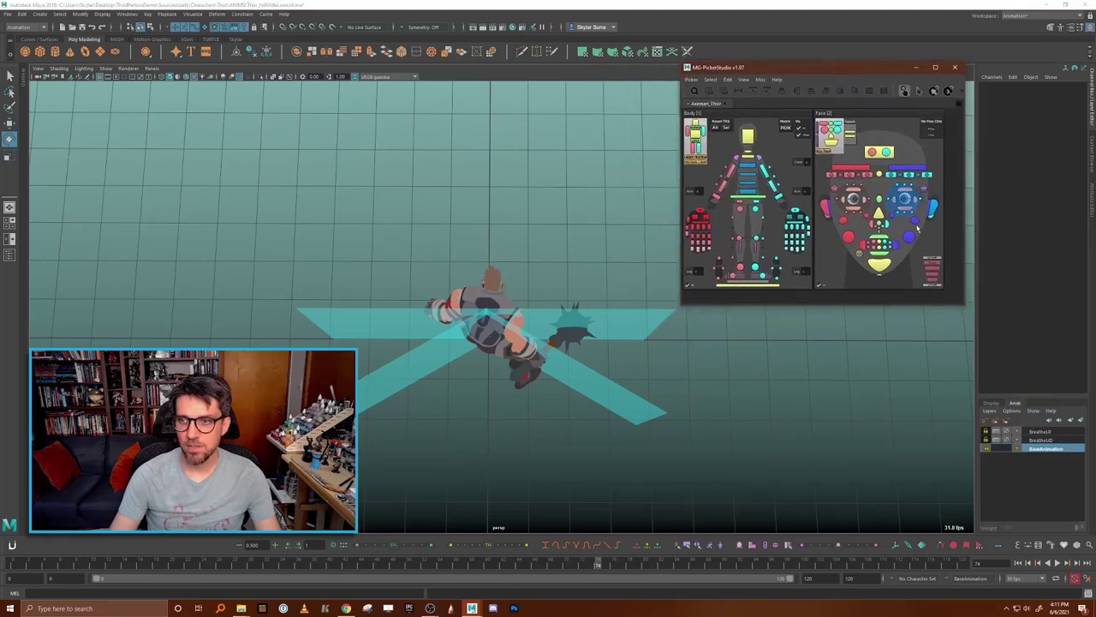
{"action": "left_click", "coordinate": [1077, 420]}
{"action": "left_click", "coordinate": [1050, 449]}
{"action": "left_click", "coordinate": [1058, 420]}
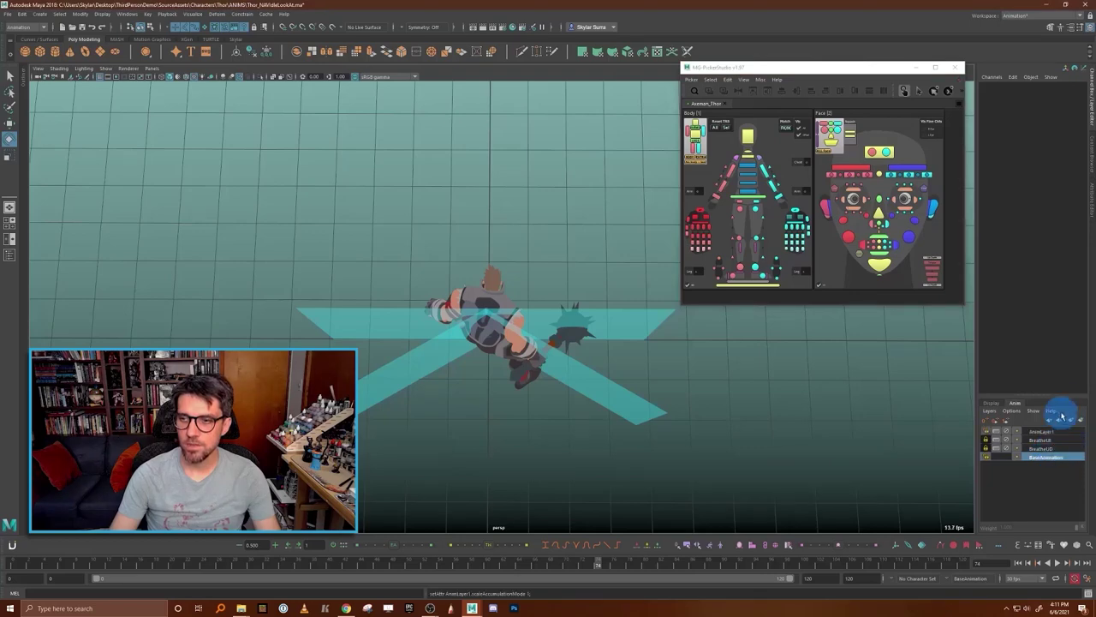
{"action": "double_click", "coordinate": [1054, 431]}
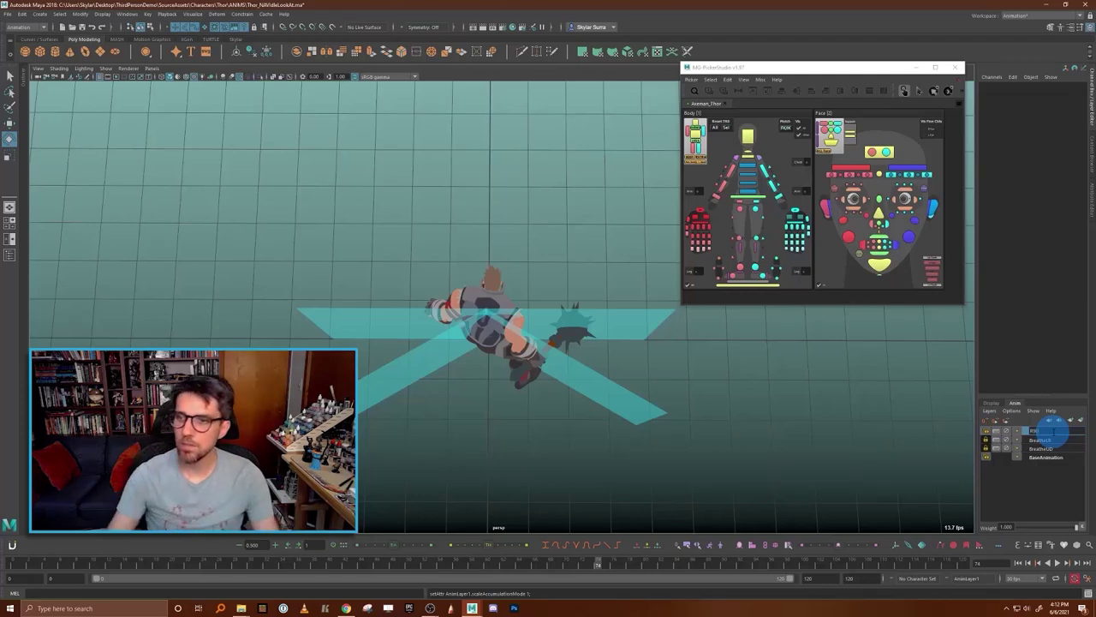
{"action": "key", "text": "Return"}
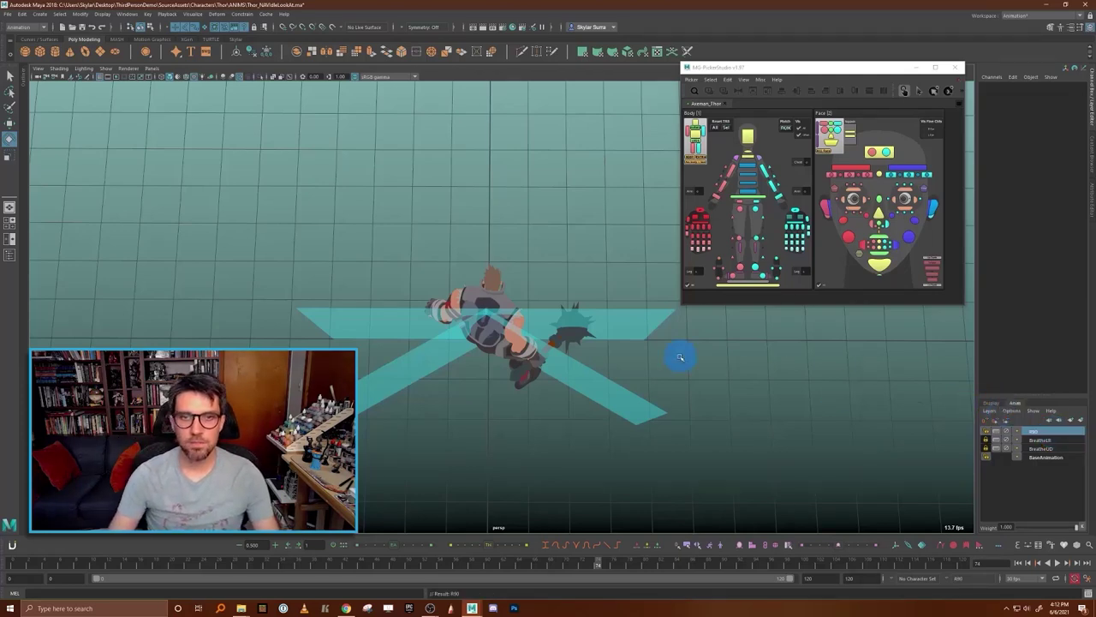
- Select the character's COG, spine, arm, shoulder, neck, head and foot controls and add them to the R90 animation layer
{"action": "left_click", "coordinate": [764, 199]}
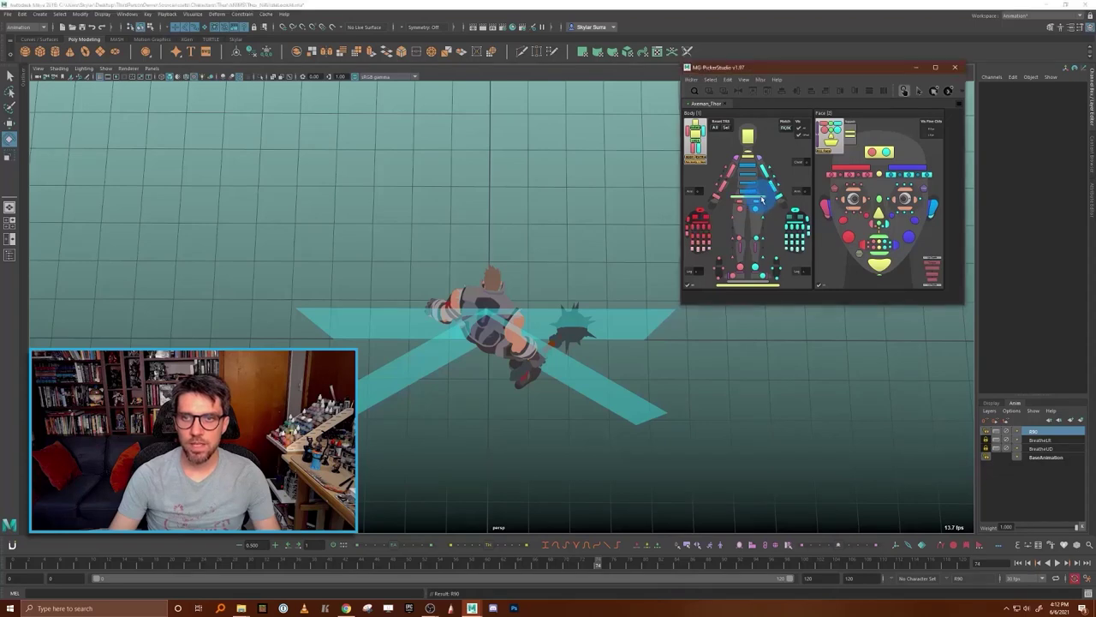
{"action": "left_click", "coordinate": [754, 199]}
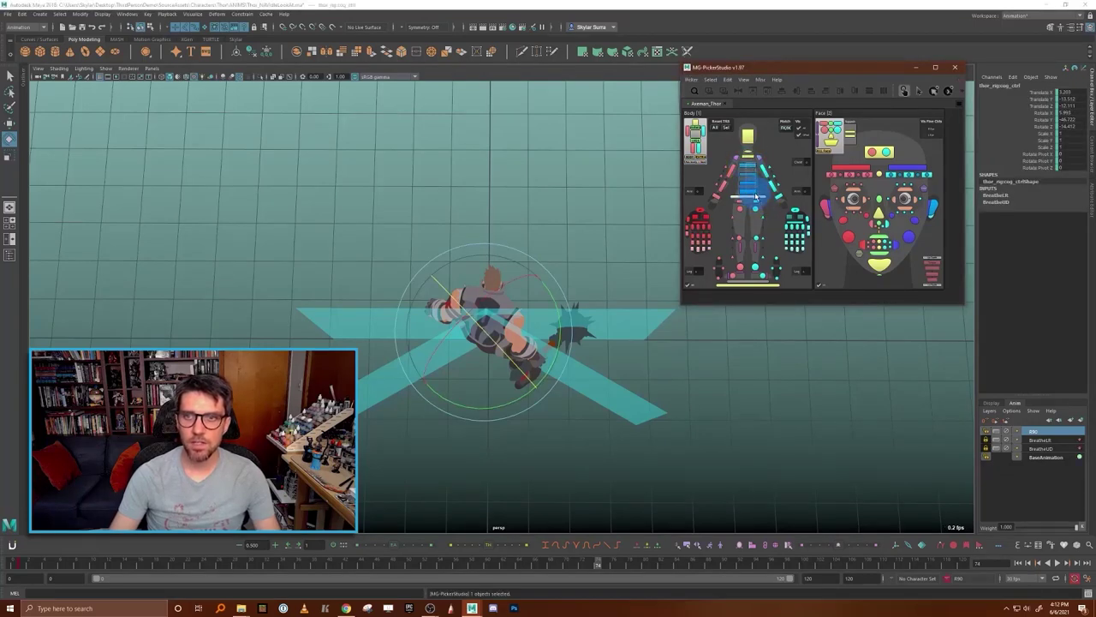
{"action": "left_click", "coordinate": [758, 194]}
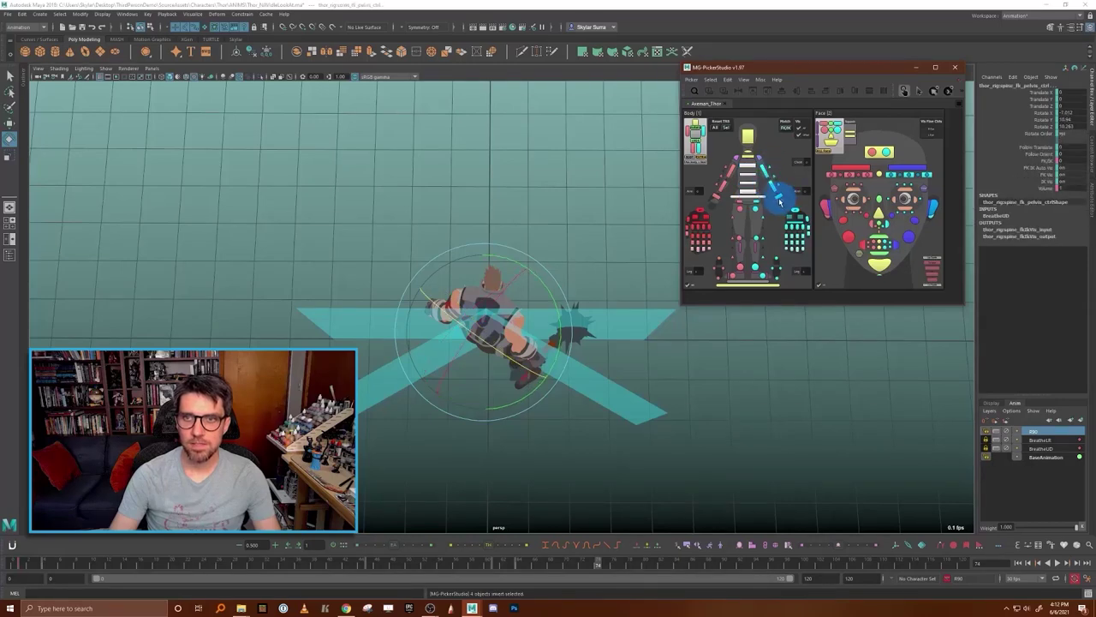
{"action": "left_click", "coordinate": [769, 176]}
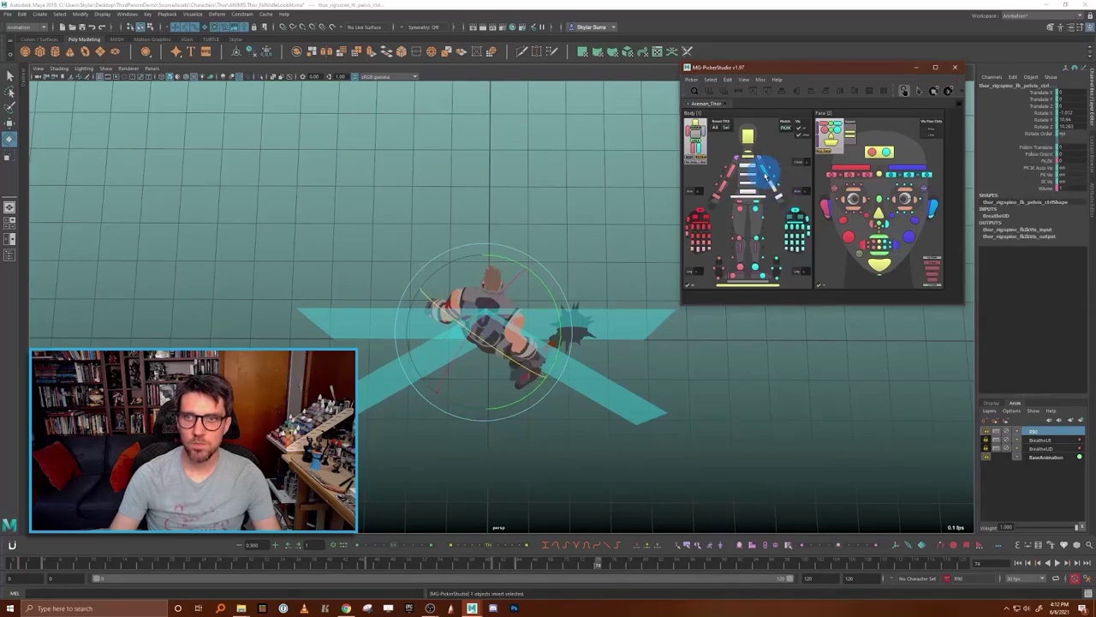
{"action": "left_click", "coordinate": [722, 199]}
{"action": "left_click", "coordinate": [725, 180]}
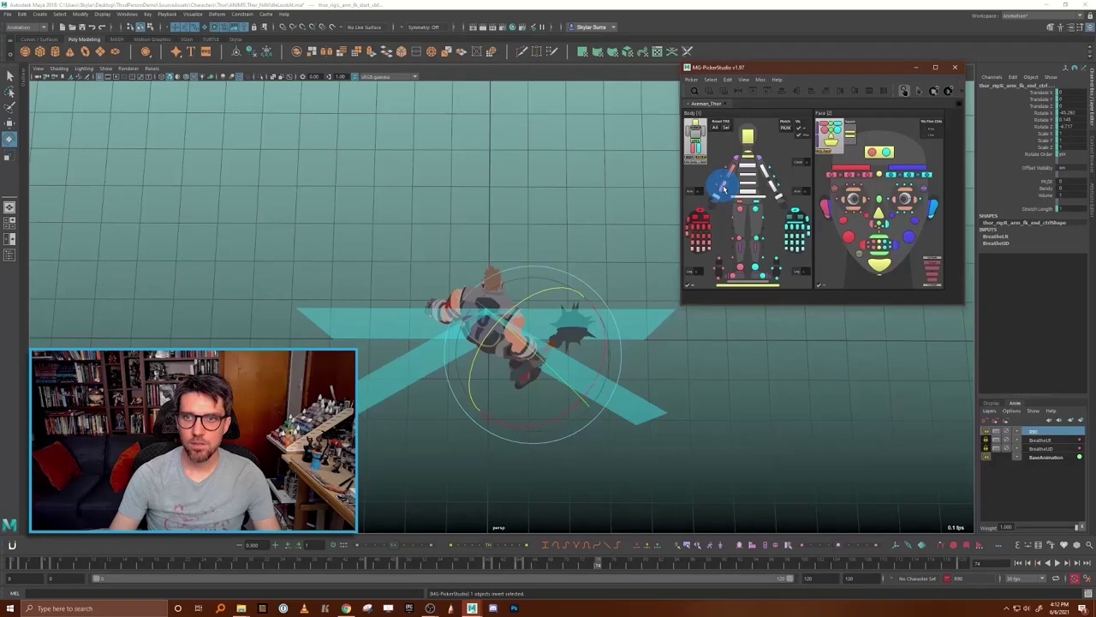
{"action": "key", "text": "Up"}
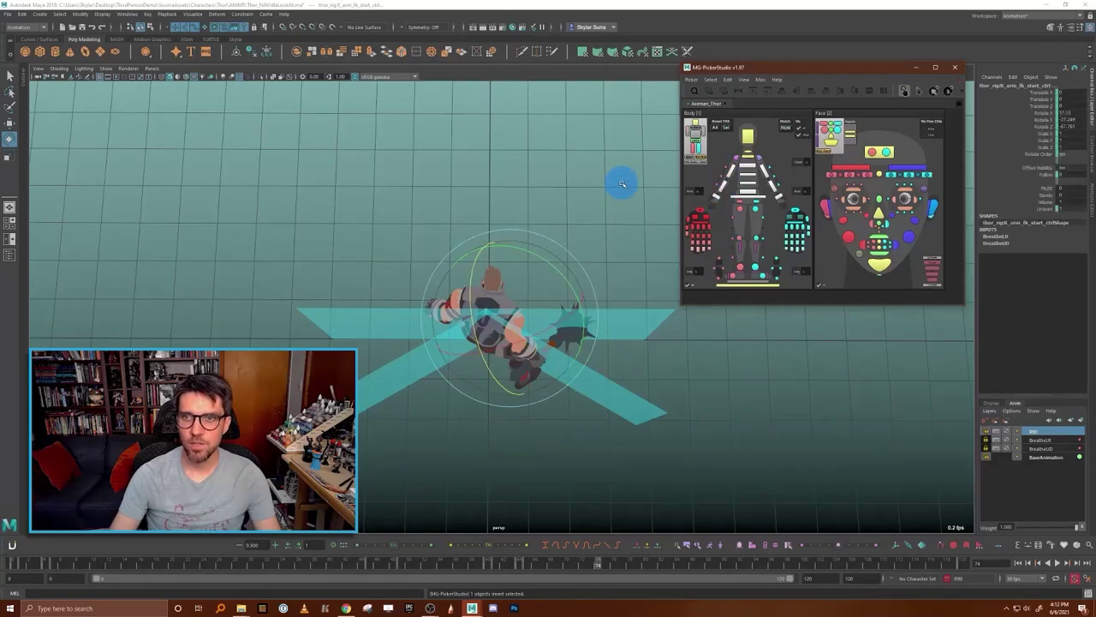
{"action": "left_click_drag", "start_coordinate": [745, 163], "coordinate": [757, 123], "text": "shift"}
{"action": "left_click", "coordinate": [737, 159]}
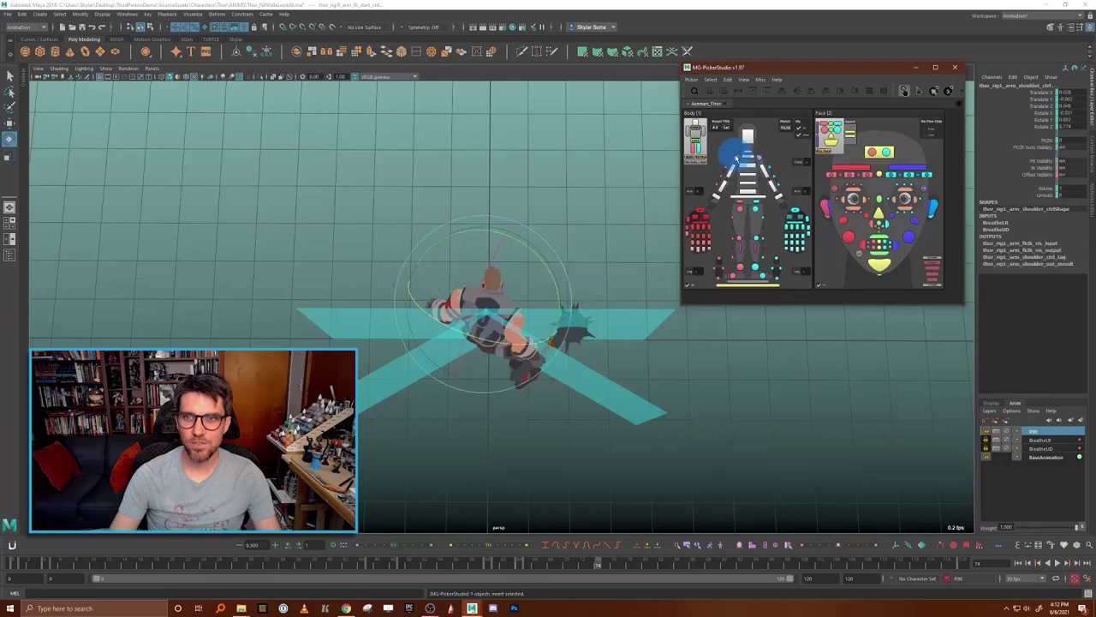
{"action": "left_click", "coordinate": [737, 162], "text": "shift"}
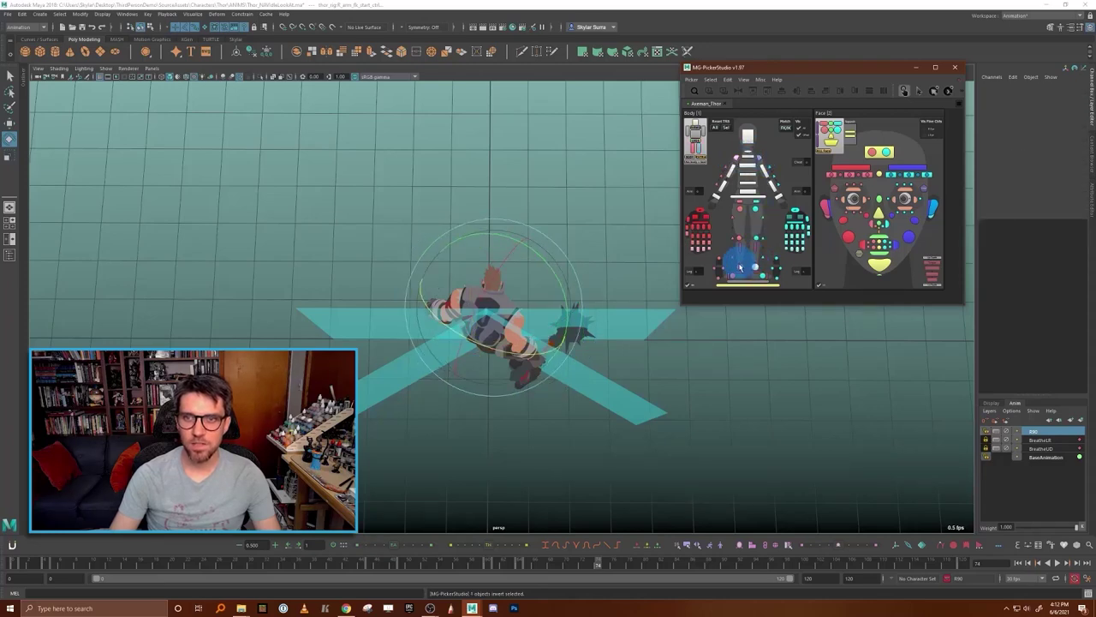
{"action": "left_click", "coordinate": [740, 268], "text": "shift"}
{"action": "left_click", "coordinate": [759, 272], "text": "shift"}
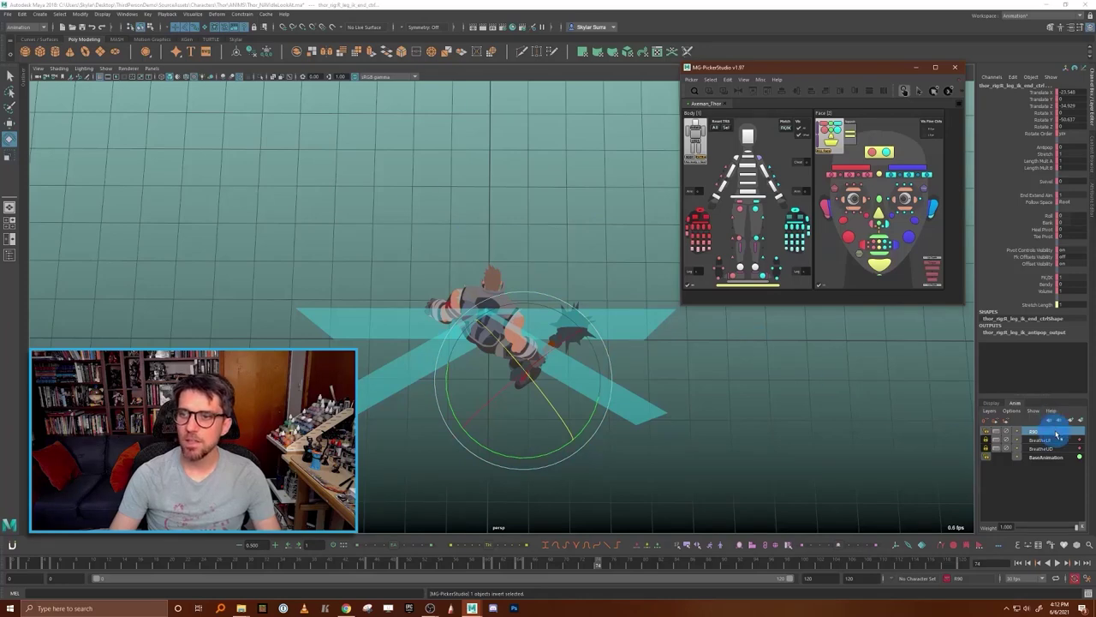
{"action": "right_click", "coordinate": [1055, 432]}
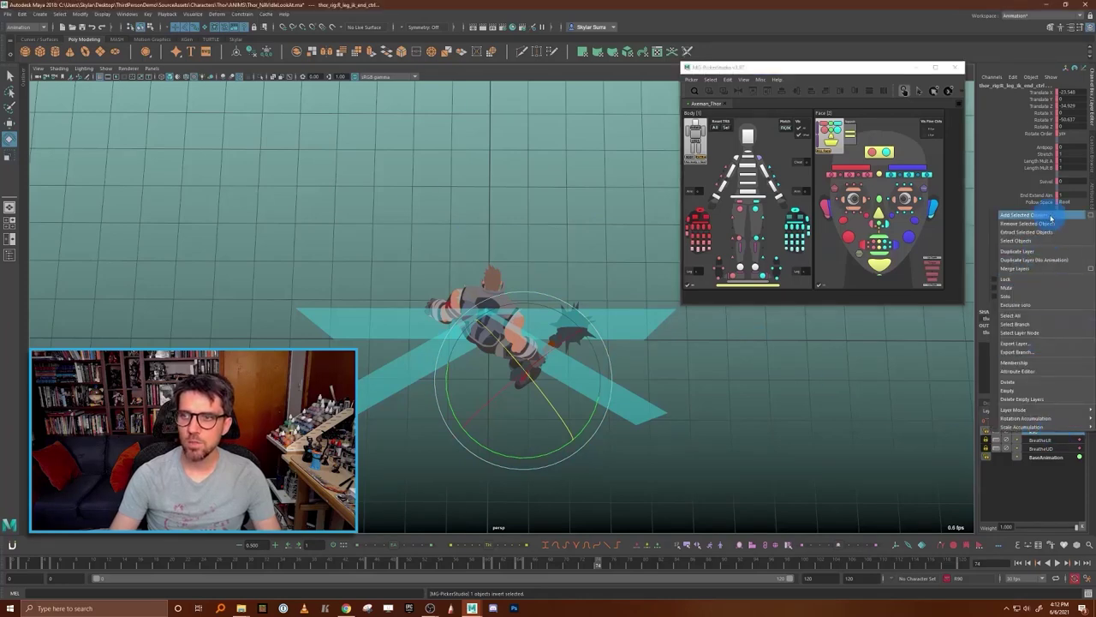
{"action": "left_click", "coordinate": [1050, 215]}
- Rotate the head control to a Rotate Y of about -90 so the head faces the character's right
{"action": "left_click", "coordinate": [797, 230]}
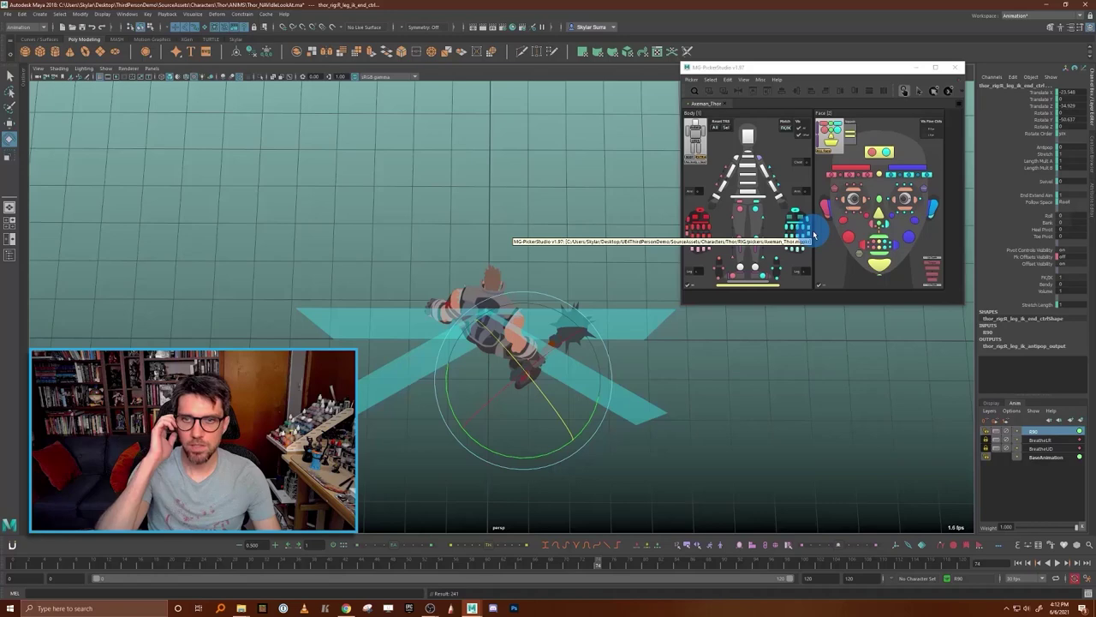
{"action": "middle_click_drag", "start_coordinate": [550, 252], "coordinate": [549, 266], "text": "alt"}
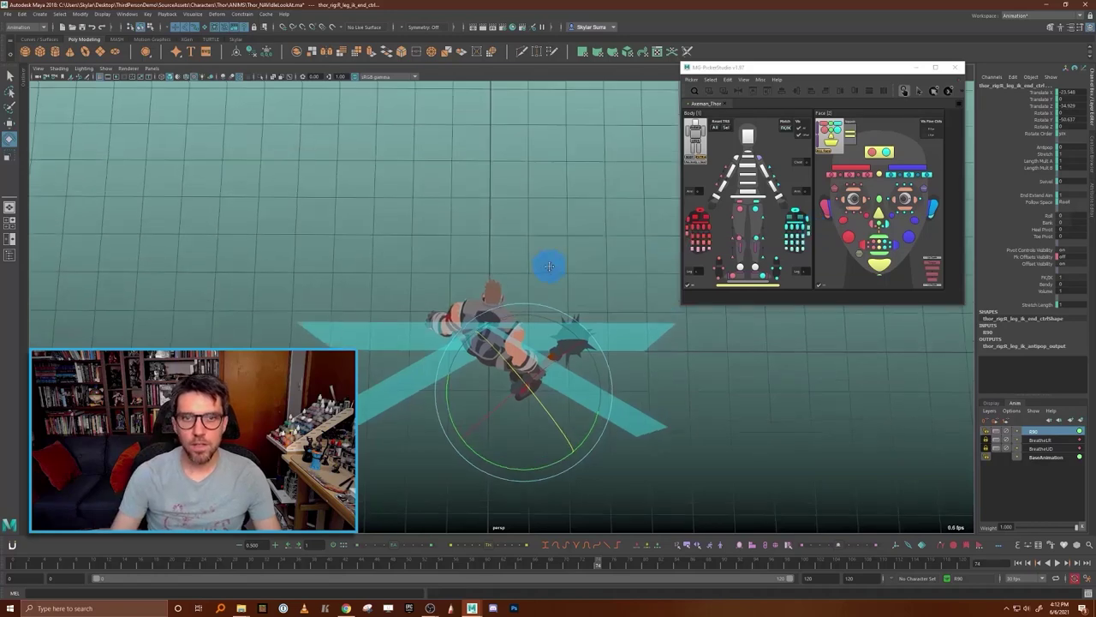
{"action": "left_click_drag", "start_coordinate": [565, 277], "coordinate": [562, 270], "text": "alt"}
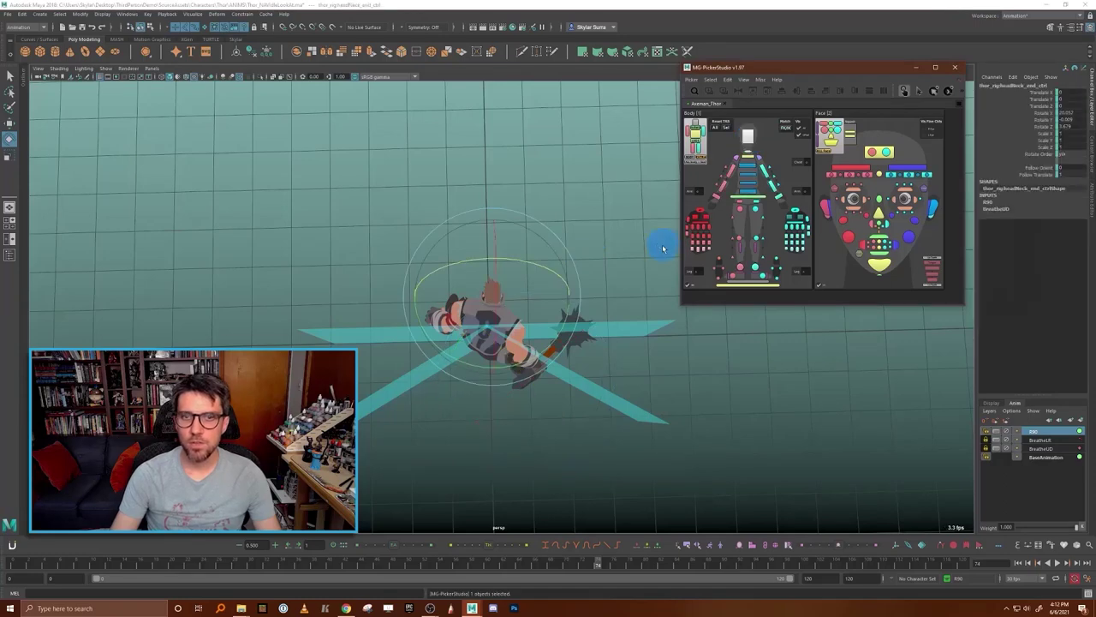
{"action": "left_click_drag", "start_coordinate": [575, 332], "coordinate": [444, 378], "text": "alt"}
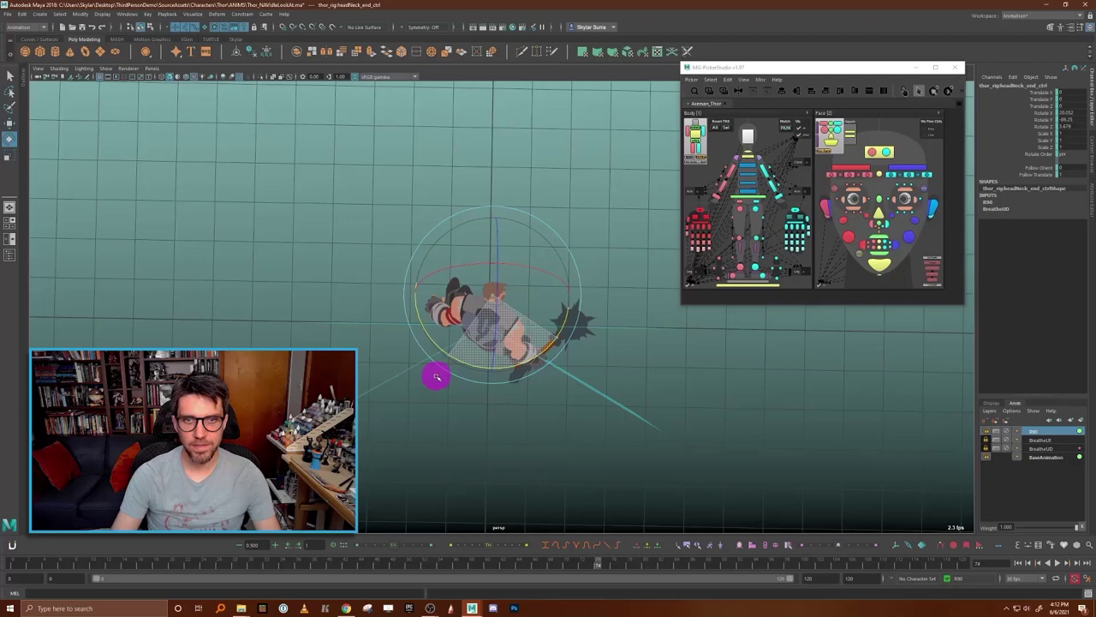
{"action": "left_click_drag", "start_coordinate": [436, 377], "coordinate": [436, 377]}
{"action": "left_click_drag", "start_coordinate": [605, 375], "coordinate": [471, 312], "text": "alt"}
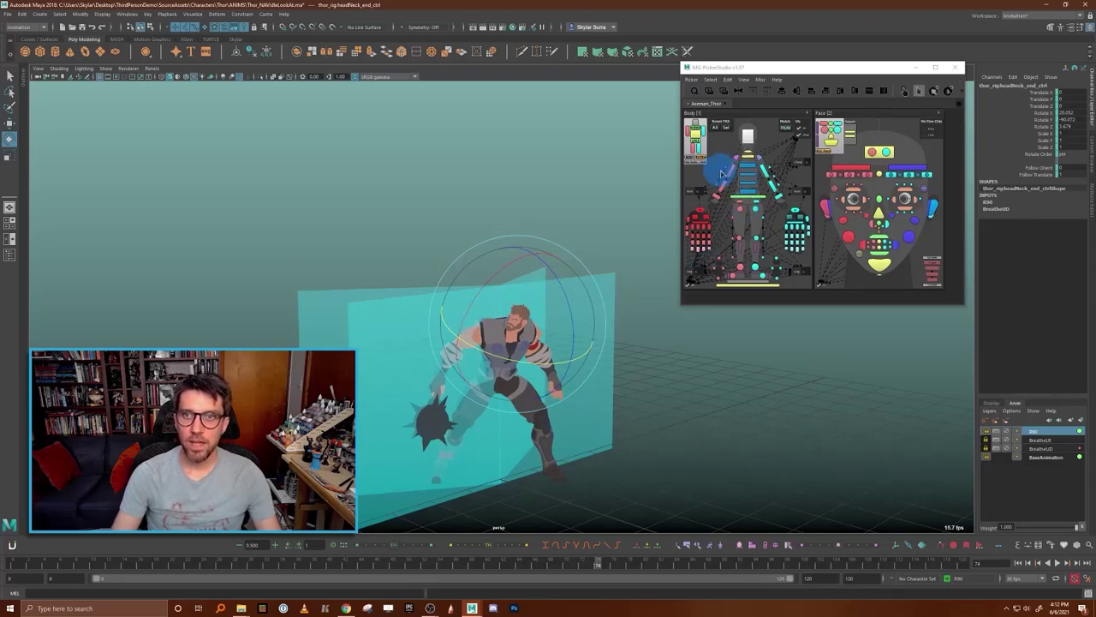
- Rotate the middle and upper spine controls together to turn the torso toward the look direction
{"action": "left_click", "coordinate": [903, 93]}
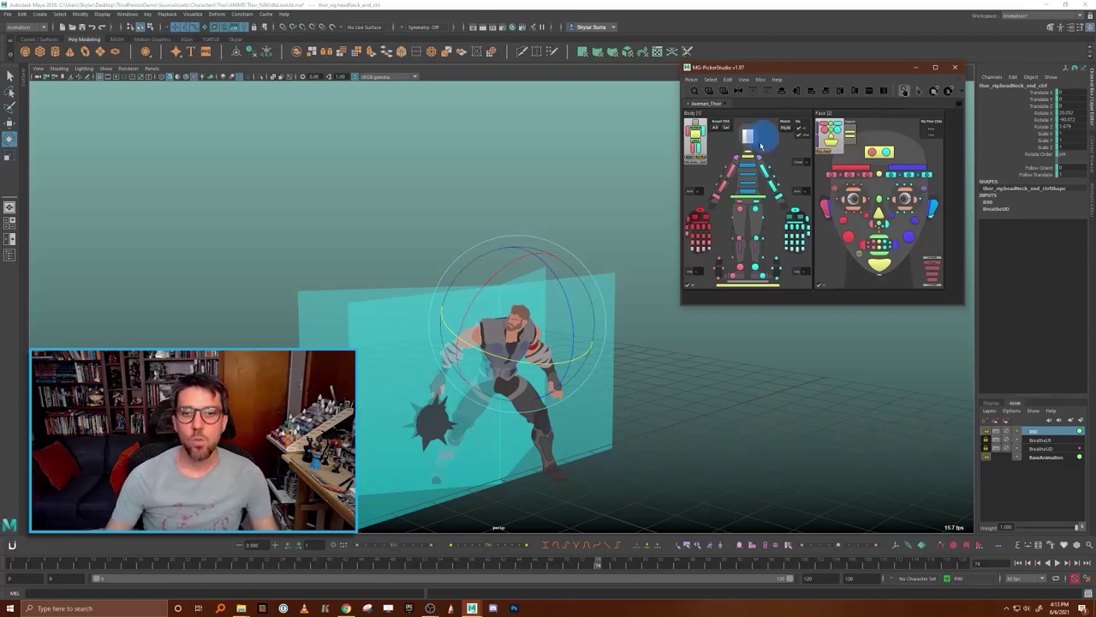
{"action": "left_click_drag", "start_coordinate": [587, 448], "coordinate": [662, 341], "text": "alt"}
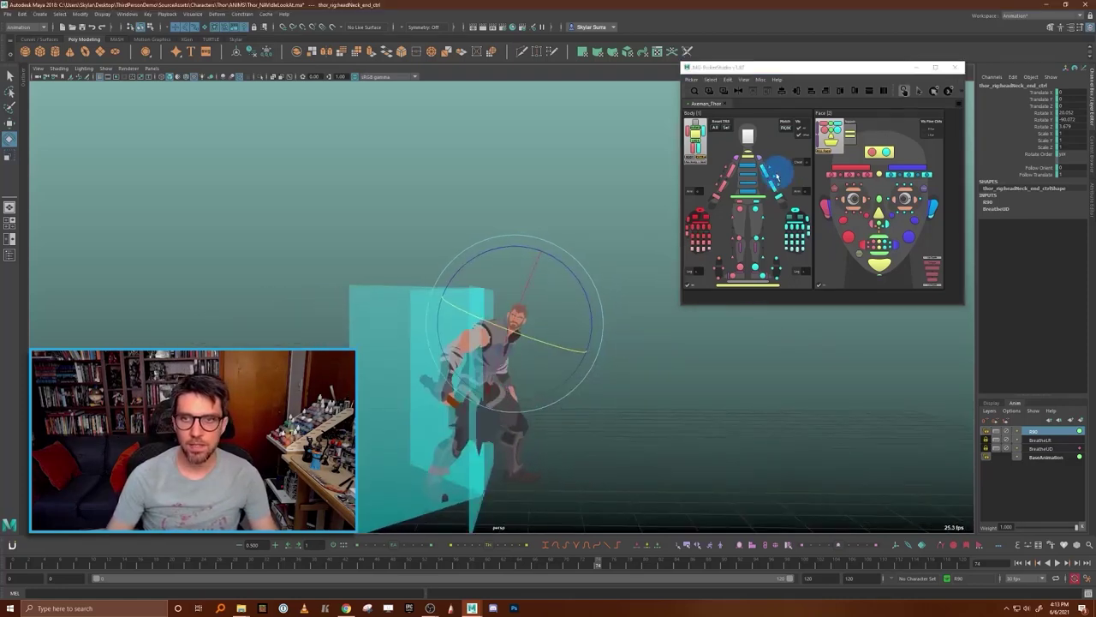
{"action": "left_click", "coordinate": [756, 185]}
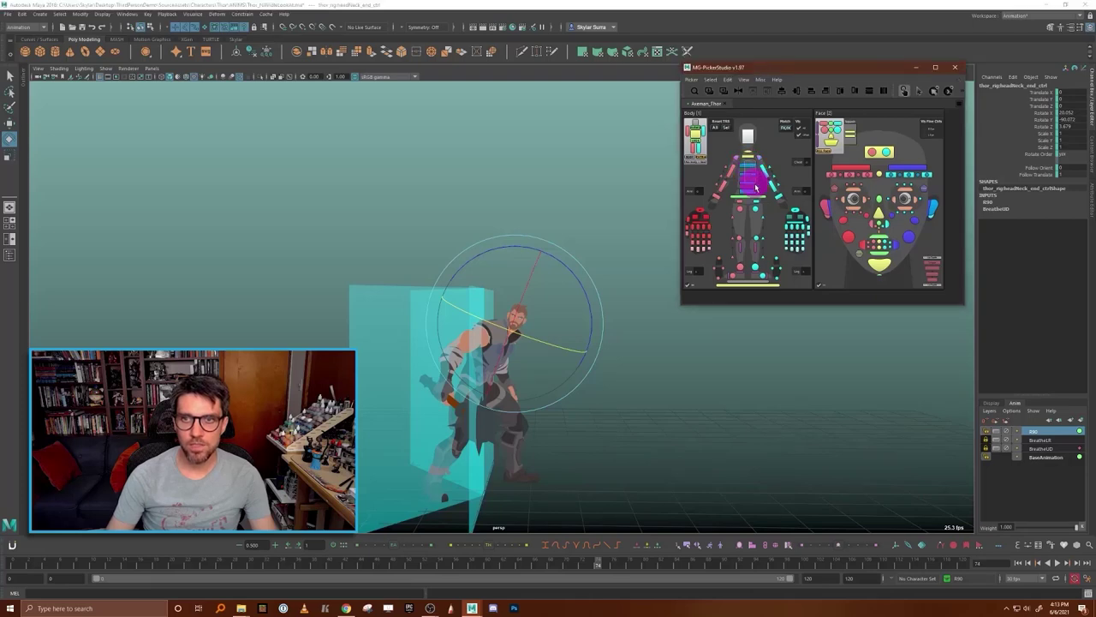
{"action": "left_click", "coordinate": [756, 185]}
{"action": "left_click_drag", "start_coordinate": [607, 259], "coordinate": [544, 302], "text": "alt"}
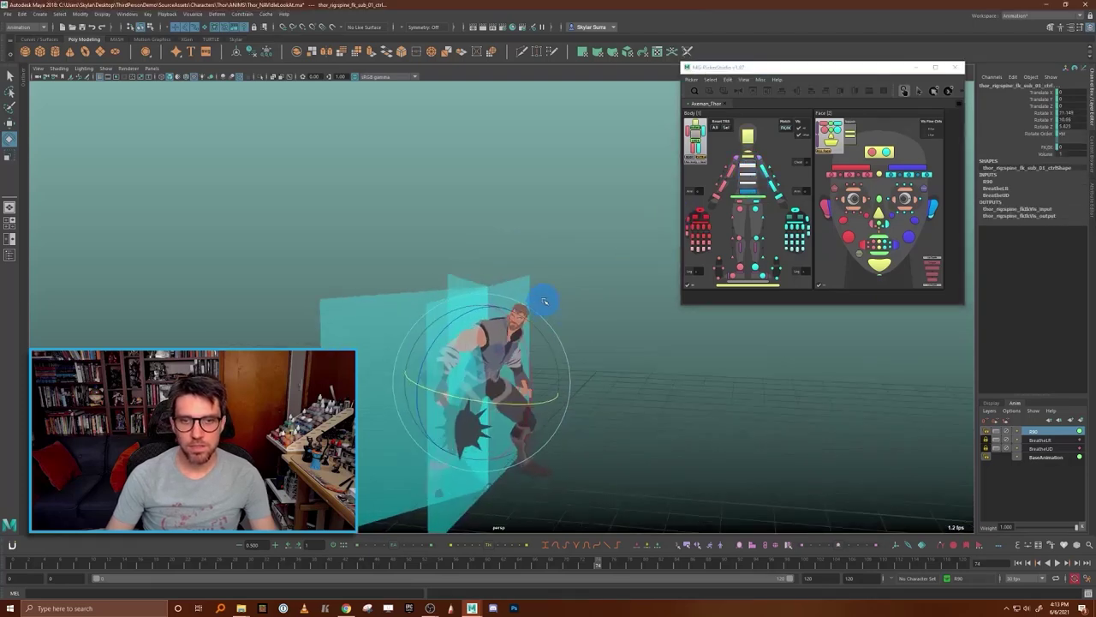
{"action": "left_click_drag", "start_coordinate": [528, 348], "coordinate": [511, 400]}
{"action": "mouse_move", "coordinate": [588, 390]}
{"action": "left_mouse_down", "text": "alt"}
{"action": "mouse_move", "coordinate": [562, 402]}
{"action": "mouse_move", "coordinate": [576, 377]}
{"action": "left_mouse_up", "text": "alt"}
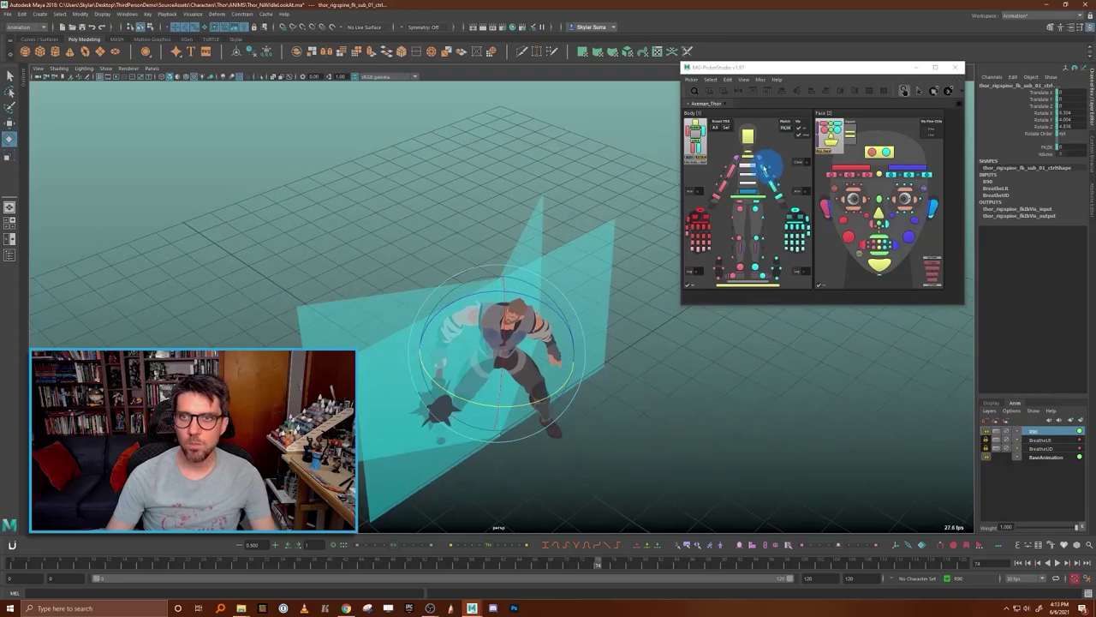
- Add the head and neck controls to the spine selection and copy their pose from frame 74 to a key at frame 0
{"action": "left_click", "coordinate": [748, 135]}
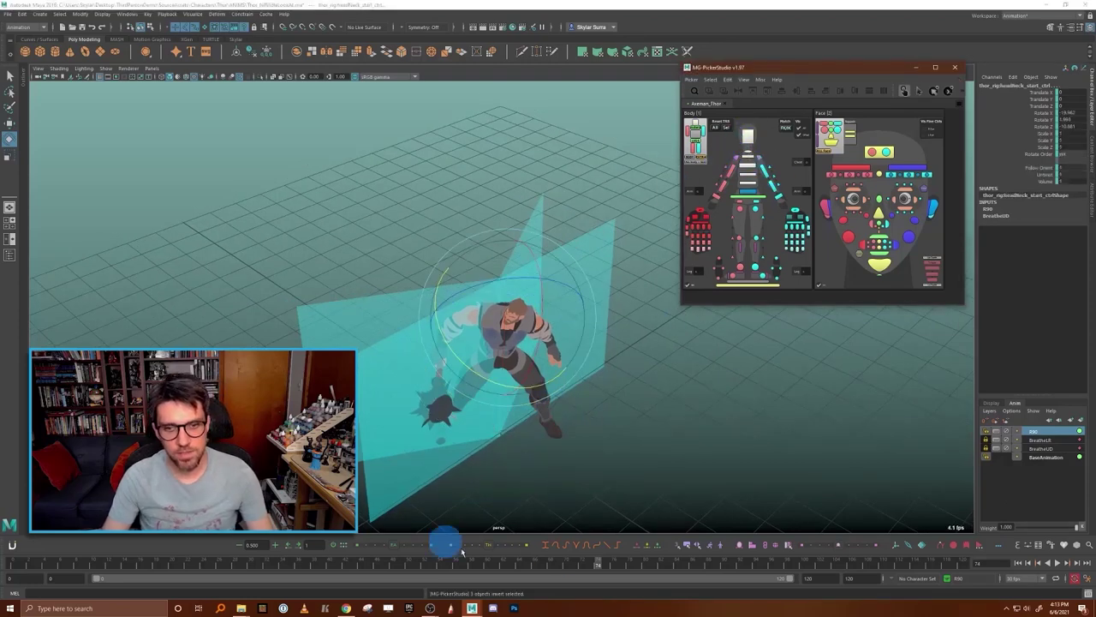
{"action": "left_click", "coordinate": [600, 565]}
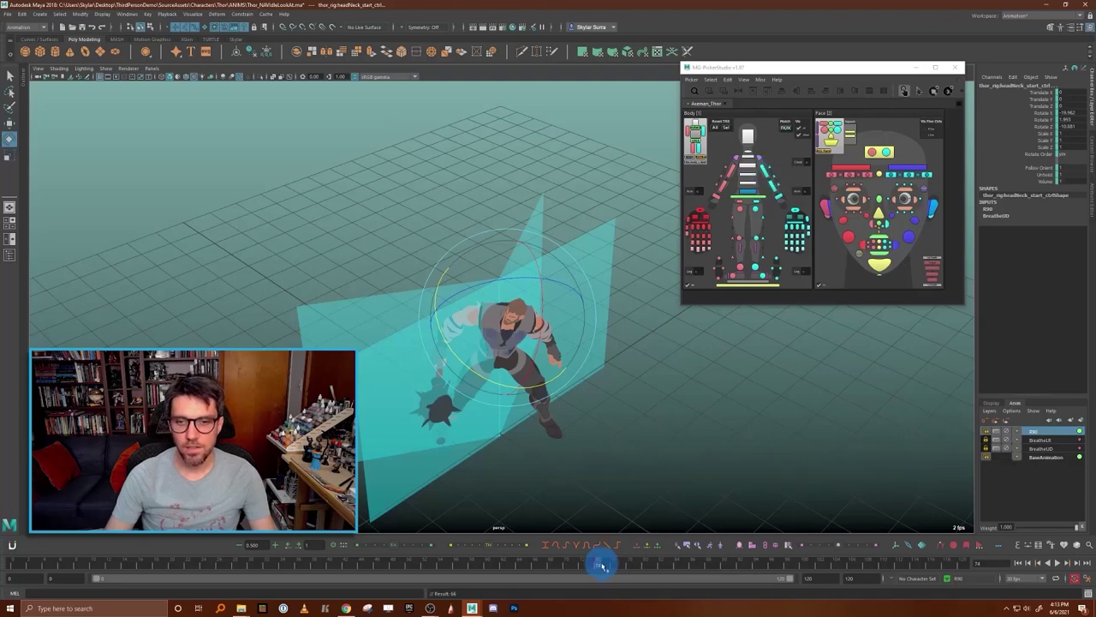
{"action": "middle_click_drag", "start_coordinate": [587, 568], "coordinate": [8, 541]}
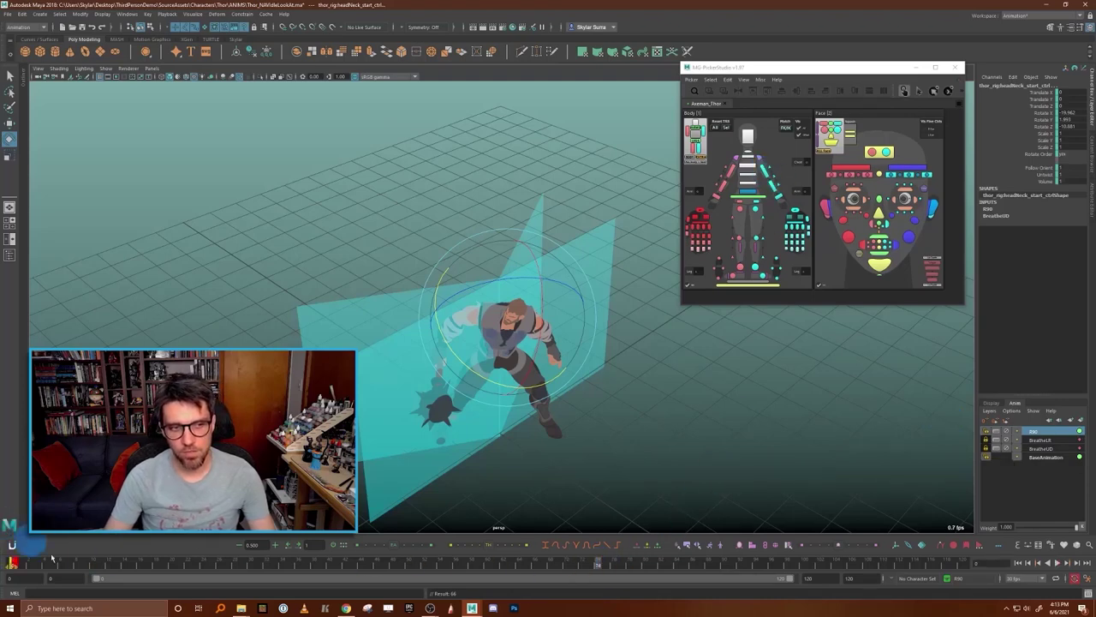
{"action": "middle_click_drag", "start_coordinate": [88, 568], "coordinate": [7, 549]}
{"action": "left_click_drag", "start_coordinate": [51, 566], "coordinate": [3, 565]}
- Try a slight rotation of the COG control and undo it
{"action": "left_click_drag", "start_coordinate": [638, 425], "coordinate": [775, 307], "text": "alt"}
{"action": "left_click", "coordinate": [756, 202]}
{"action": "left_click_drag", "start_coordinate": [608, 228], "coordinate": [724, 350], "text": "alt"}
{"action": "left_click", "coordinate": [749, 161]}
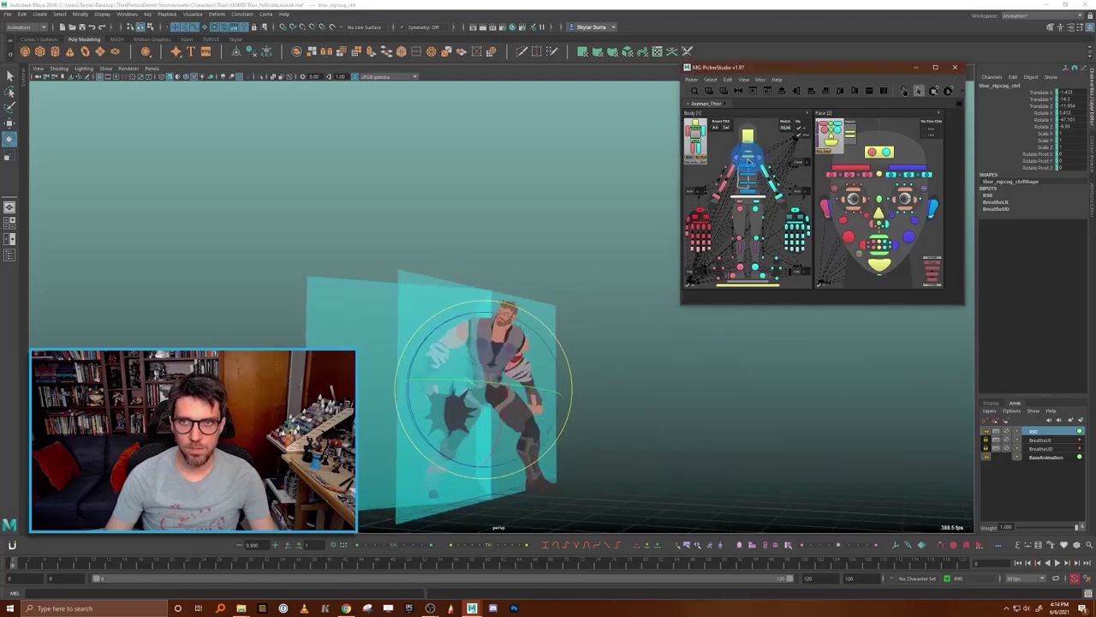
{"action": "left_click_drag", "start_coordinate": [676, 200], "coordinate": [587, 297]}
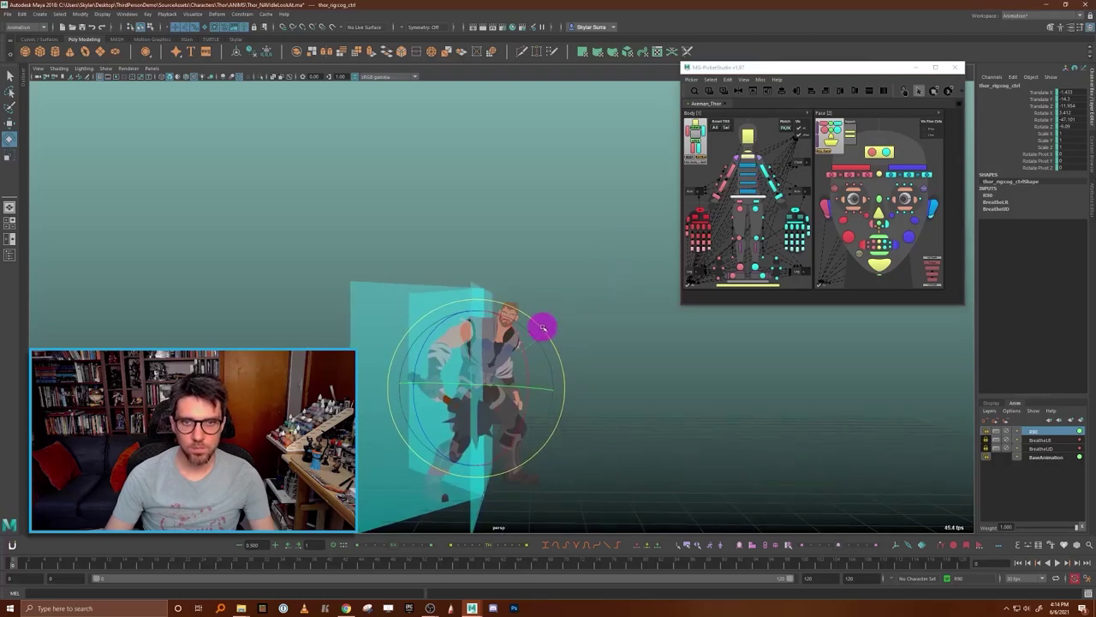
{"action": "left_click", "coordinate": [758, 159]}
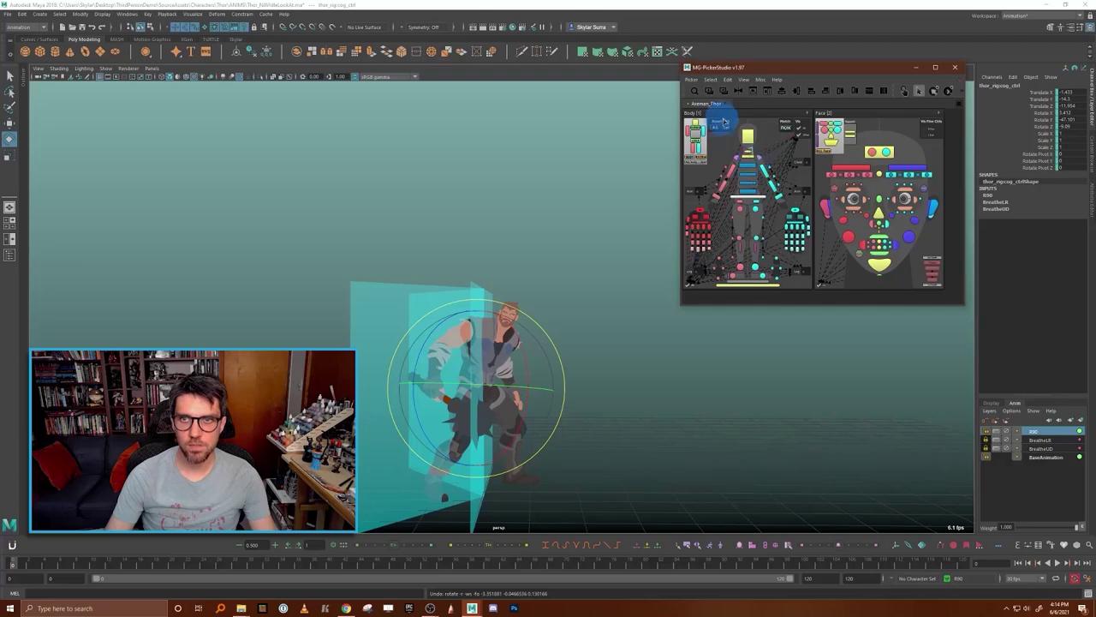
- Try tilting the middle neck control in a close-up of the head and undo the rotations
{"action": "left_click", "coordinate": [903, 91]}
{"action": "left_click", "coordinate": [741, 177]}
{"action": "left_click", "coordinate": [541, 332]}
{"action": "mouse_move", "coordinate": [569, 289]}
{"action": "left_mouse_down"}
{"action": "mouse_move", "coordinate": [575, 272]}
{"action": "mouse_move", "coordinate": [556, 255]}
{"action": "mouse_move", "coordinate": [594, 335]}
{"action": "mouse_move", "coordinate": [531, 342]}
{"action": "mouse_move", "coordinate": [592, 316]}
{"action": "mouse_move", "coordinate": [564, 283]}
{"action": "left_mouse_up"}
{"action": "key", "text": "f"}
{"action": "scroll", "coordinate": [580, 289], "scroll_direction": "down", "scroll_amount": 10}
{"action": "key", "text": "ctrl+z"}
{"action": "left_click", "coordinate": [747, 152]}
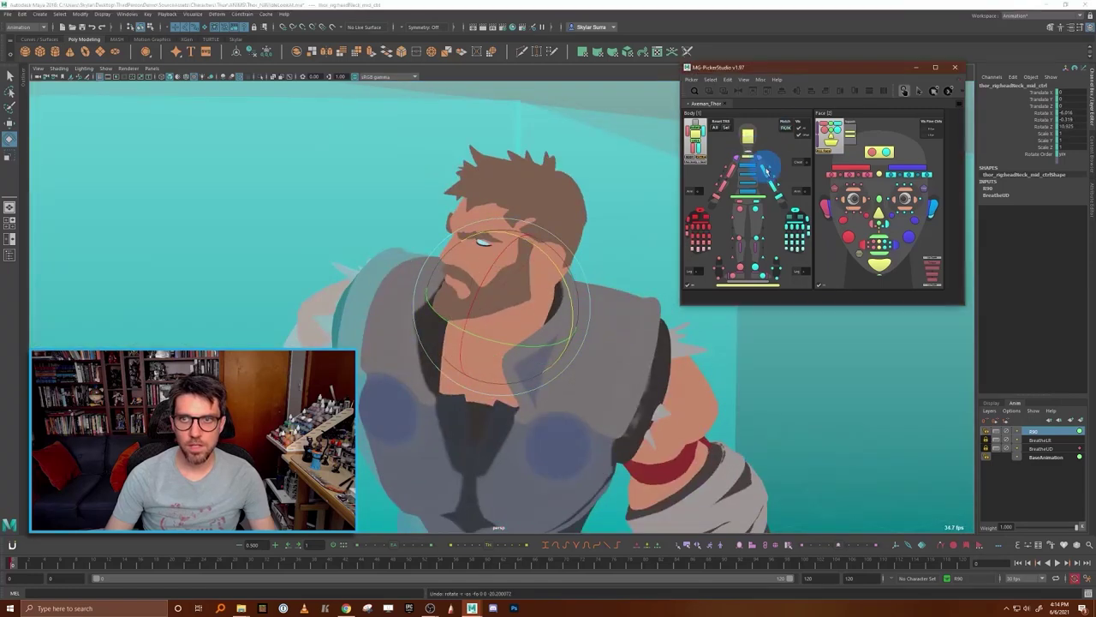
{"action": "left_click_drag", "start_coordinate": [566, 282], "coordinate": [560, 266]}
{"action": "key", "text": "ctrl+z"}
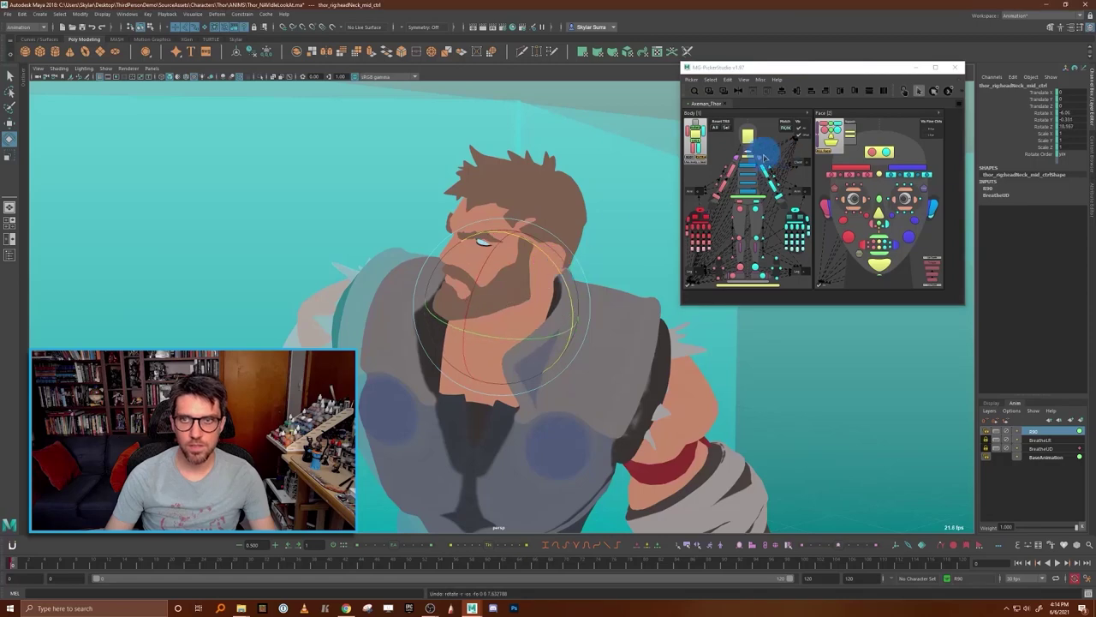
- Rotate the head control to raise the chin and level the gaze toward the character's right
{"action": "left_click", "coordinate": [921, 92]}
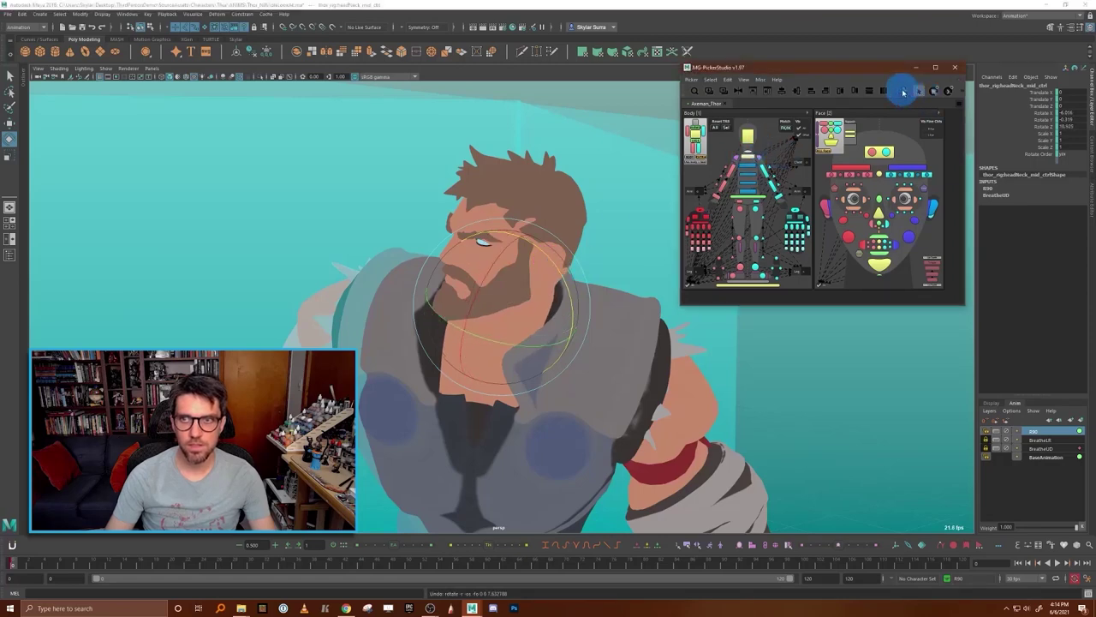
{"action": "left_click", "coordinate": [750, 160]}
{"action": "left_click", "coordinate": [565, 271]}
{"action": "left_click_drag", "start_coordinate": [549, 262], "coordinate": [550, 244]}
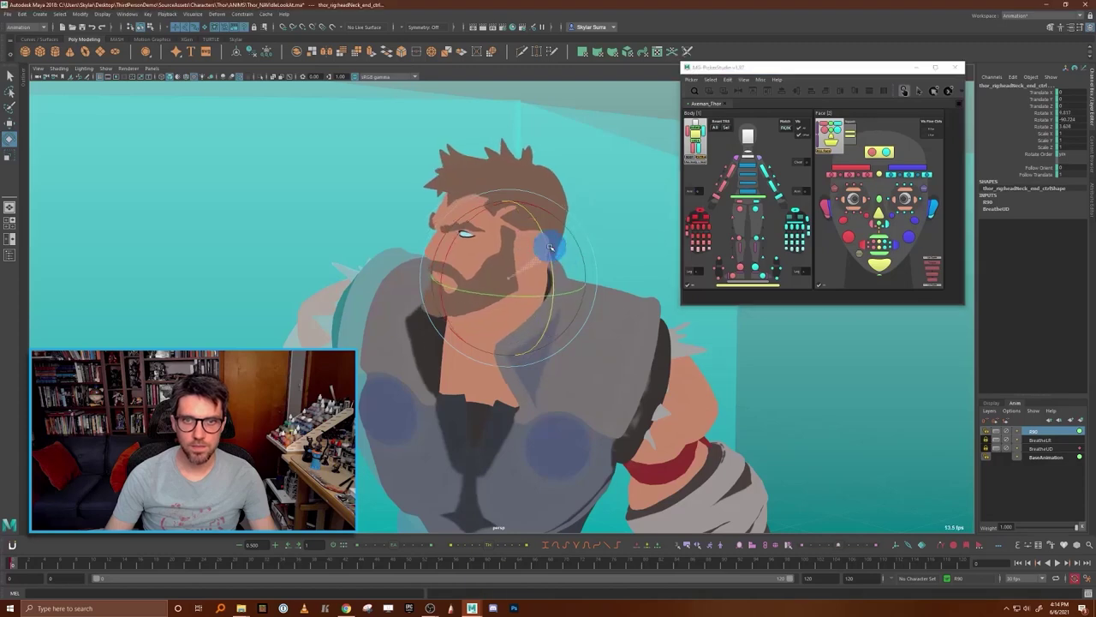
{"action": "left_click_drag", "start_coordinate": [506, 310], "coordinate": [584, 390], "text": "alt"}
{"action": "left_click", "coordinate": [581, 254]}
{"action": "left_click_drag", "start_coordinate": [572, 248], "coordinate": [578, 294]}
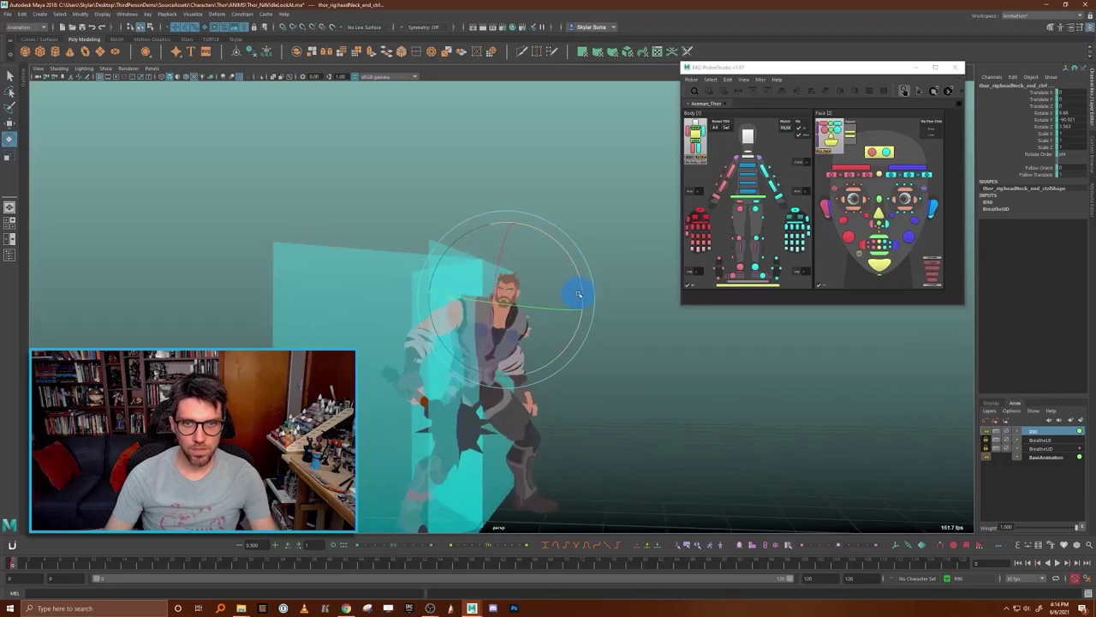
- Refine the rotation of the middle and upper spine controls to adjust the torso's lean, and clear the selection
{"action": "left_click", "coordinate": [753, 180]}
{"action": "left_click_drag", "start_coordinate": [755, 189], "coordinate": [752, 191]}
{"action": "left_click_drag", "start_coordinate": [569, 281], "coordinate": [500, 292], "text": "alt"}
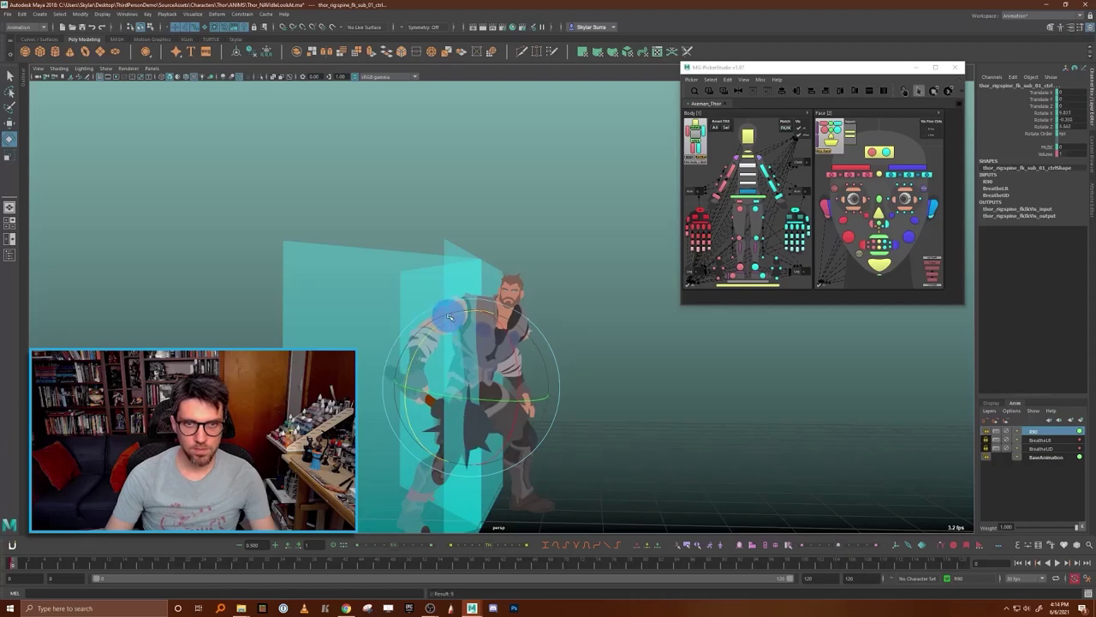
{"action": "left_click_drag", "start_coordinate": [446, 316], "coordinate": [442, 318]}
{"action": "left_click_drag", "start_coordinate": [568, 320], "coordinate": [549, 330], "text": "alt"}
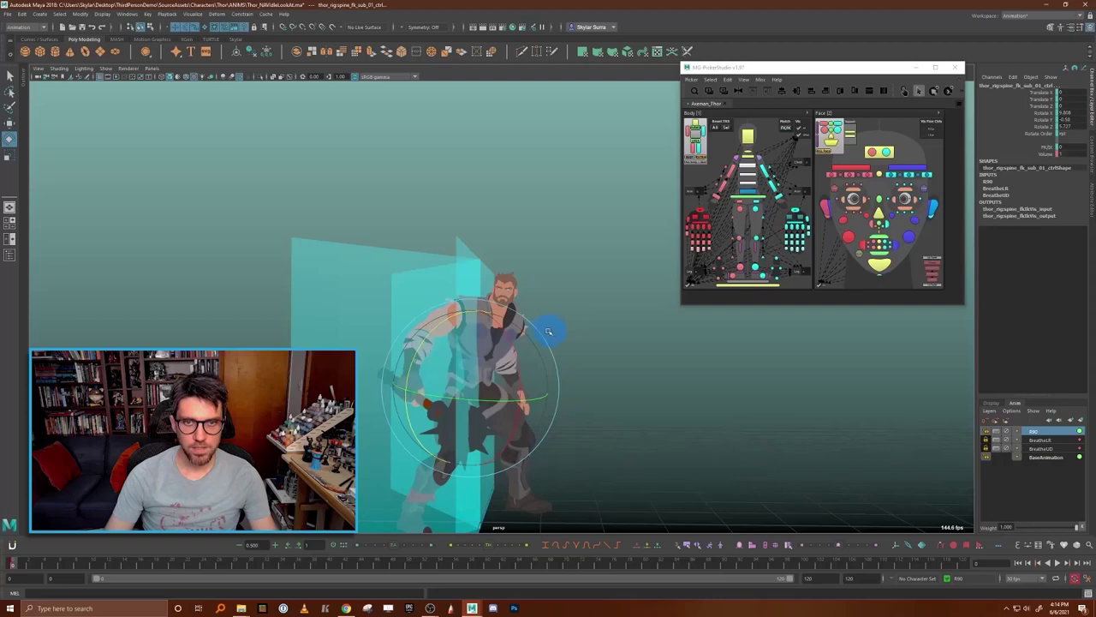
{"action": "middle_click_drag", "start_coordinate": [541, 332], "coordinate": [539, 331]}
{"action": "left_click", "coordinate": [579, 339]}
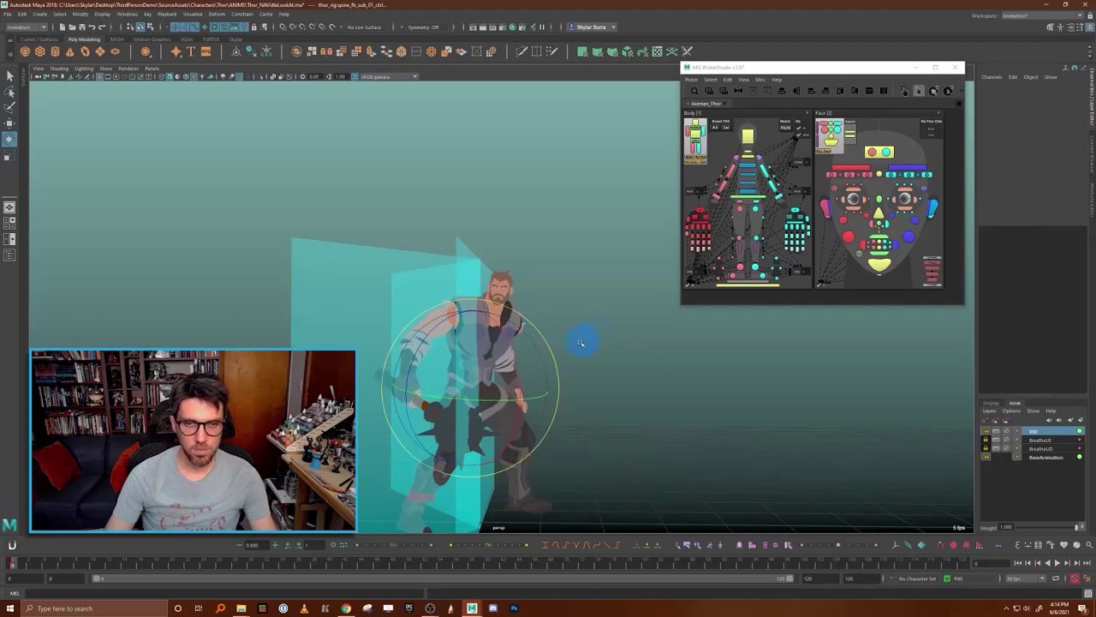
{"action": "left_click_drag", "start_coordinate": [579, 342], "coordinate": [589, 298], "text": "alt"}
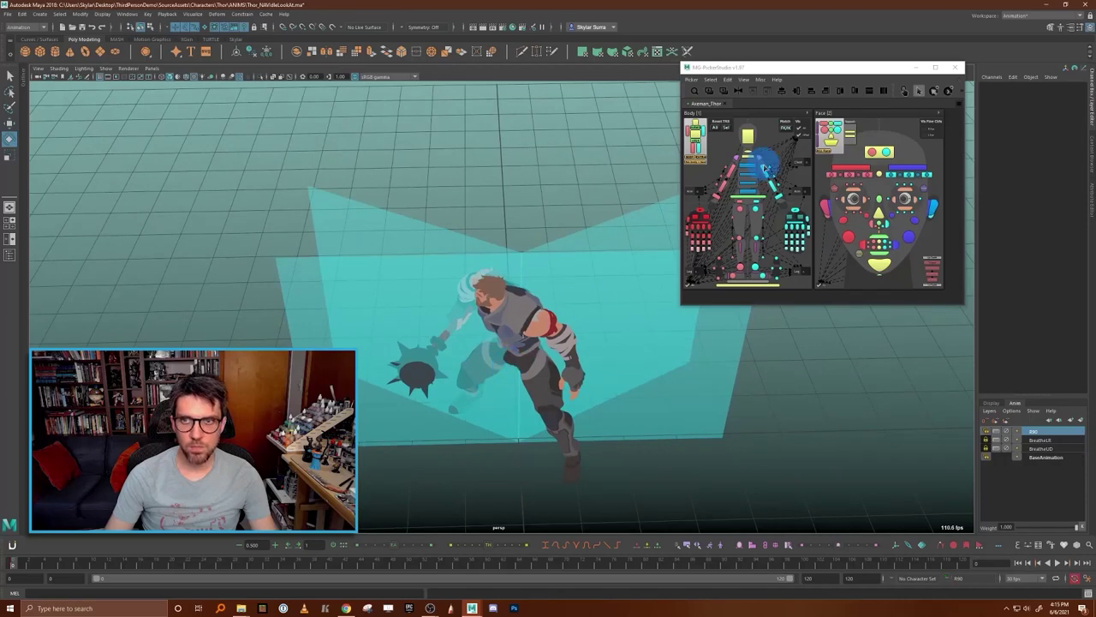
- Rotate Thor's left upper arm FK control to suit the turned torso, and clear the selection
{"action": "left_click_drag", "start_coordinate": [662, 333], "coordinate": [611, 360], "text": "alt"}
{"action": "left_click", "coordinate": [766, 167]}
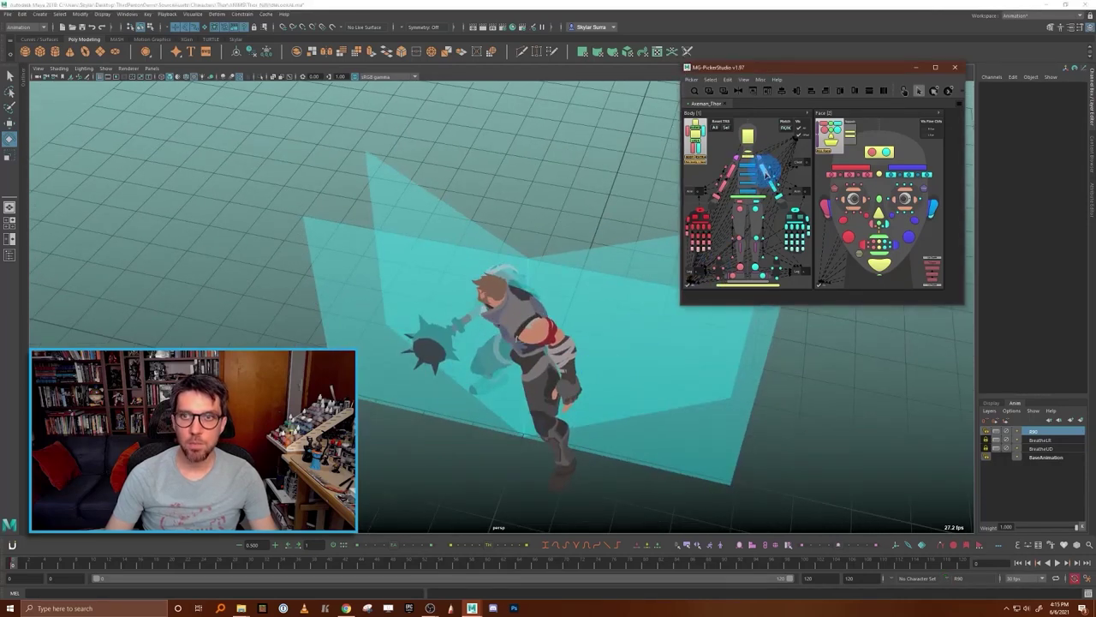
{"action": "left_click_drag", "start_coordinate": [606, 378], "coordinate": [631, 391], "text": "alt"}
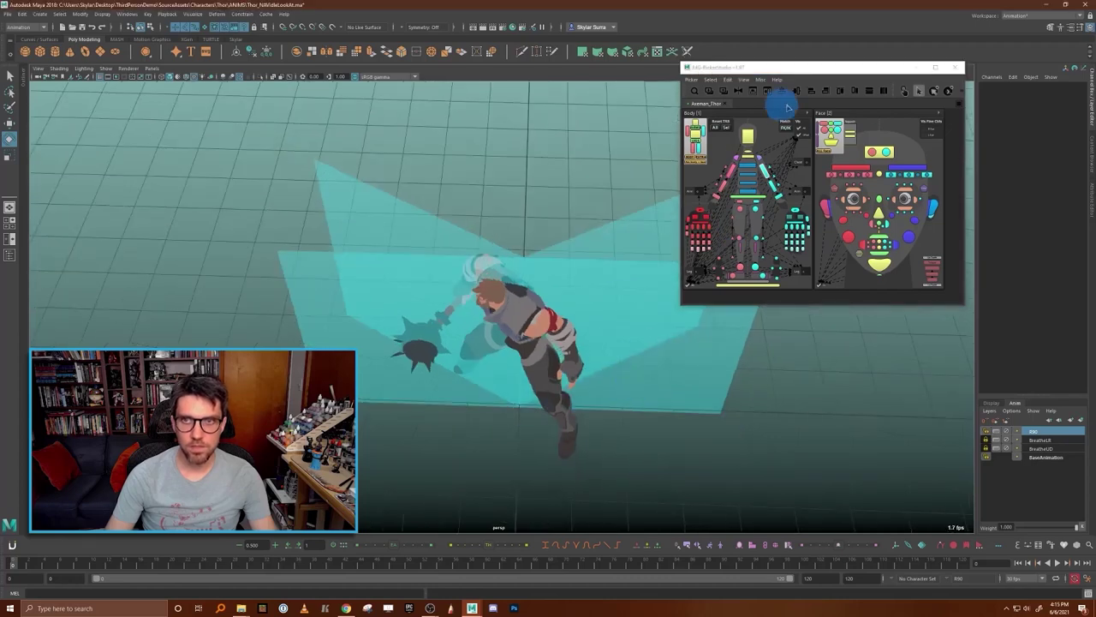
{"action": "left_click", "coordinate": [894, 106]}
{"action": "left_click_drag", "start_coordinate": [580, 379], "coordinate": [615, 352], "text": "alt"}
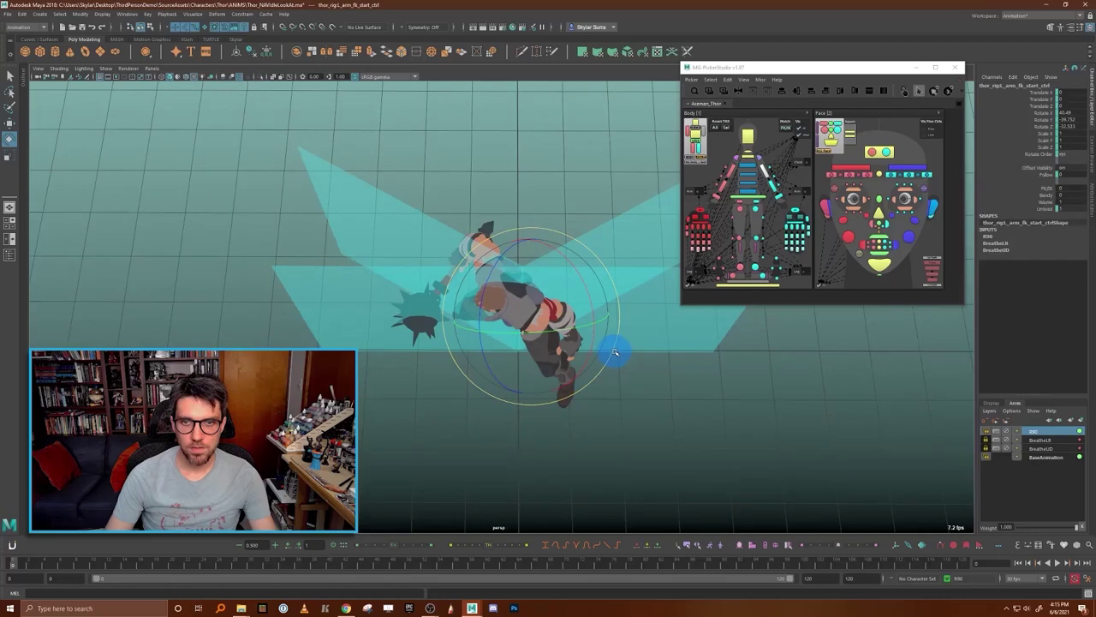
{"action": "left_click_drag", "start_coordinate": [595, 417], "coordinate": [558, 263], "text": "alt"}
{"action": "left_click_drag", "start_coordinate": [561, 313], "coordinate": [519, 371], "text": "alt"}
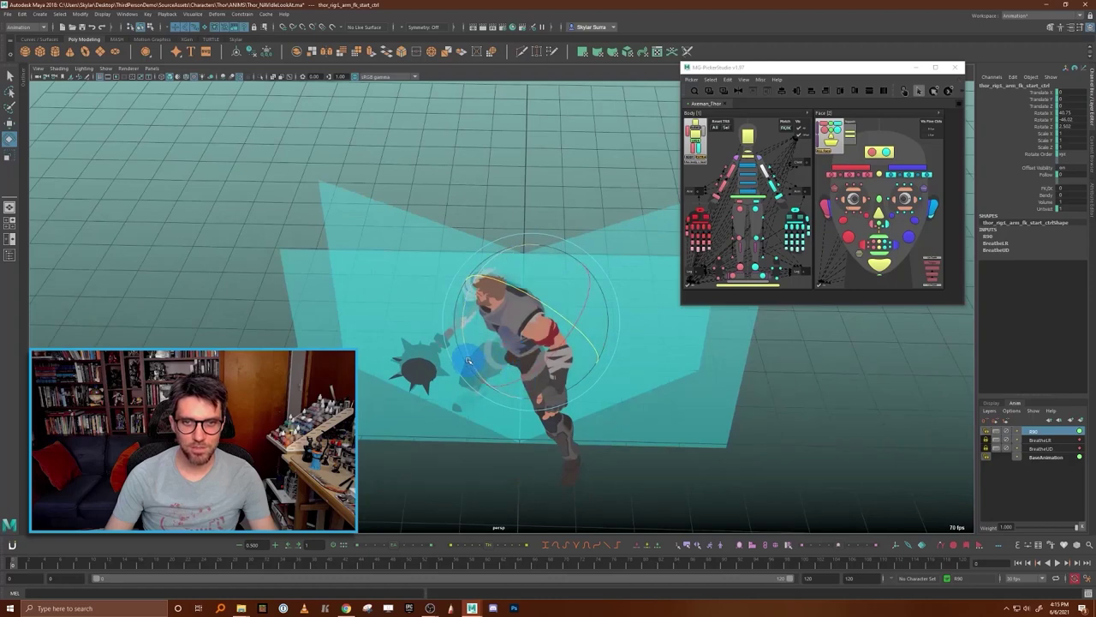
{"action": "left_click_drag", "start_coordinate": [537, 332], "coordinate": [623, 311], "text": "alt"}
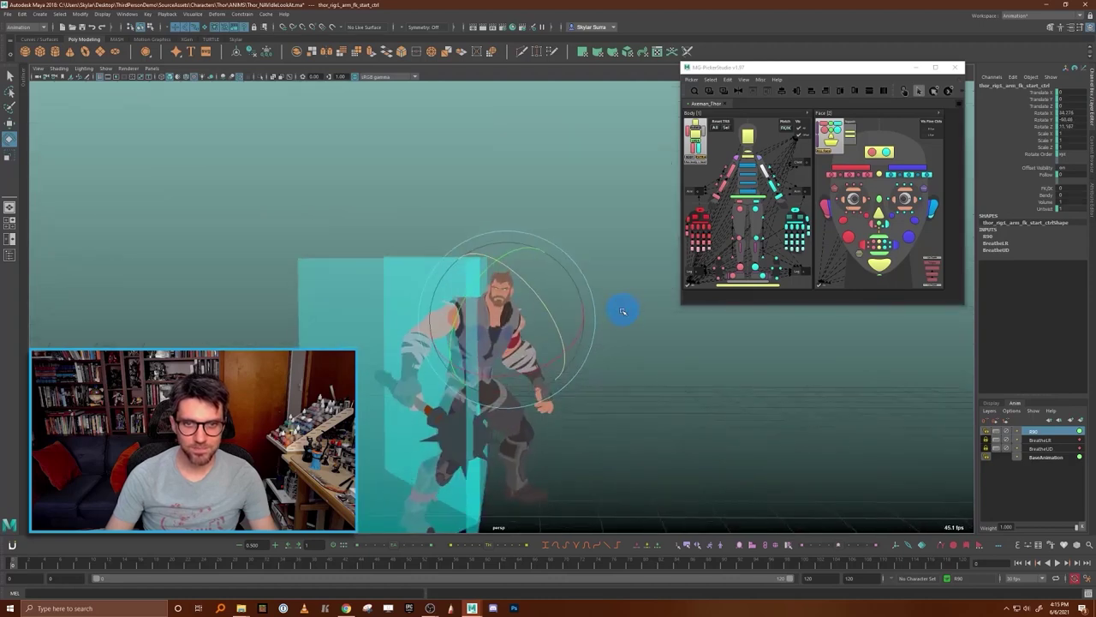
{"action": "left_click", "coordinate": [630, 318]}
- Show the rig controls in the viewport and rotate the right upper arm FK control to follow the turned torso
{"action": "left_click", "coordinate": [734, 171]}
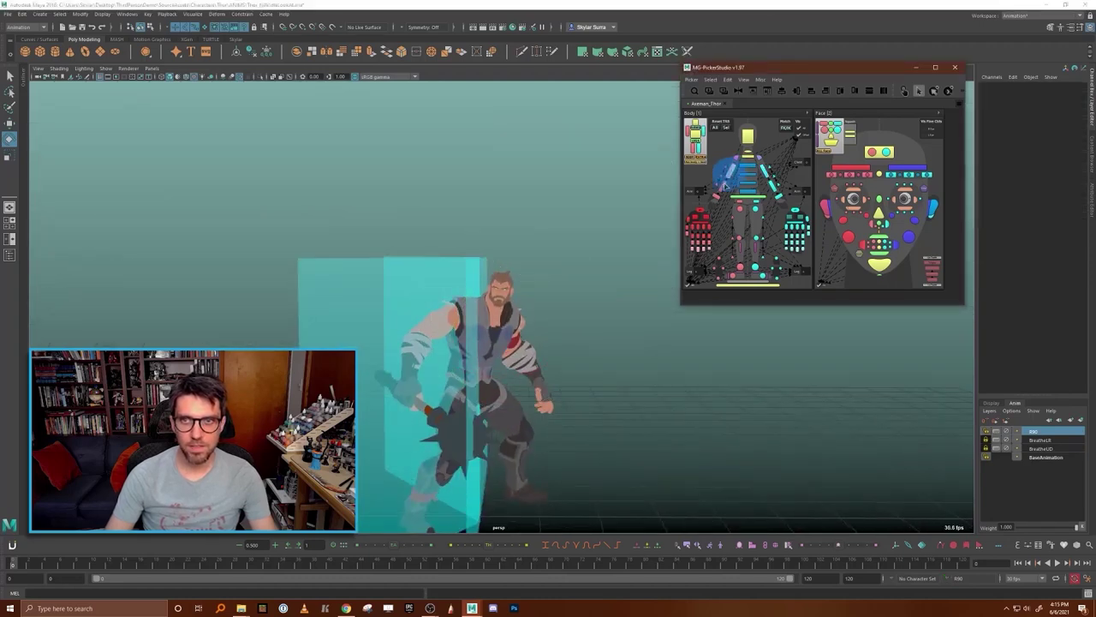
{"action": "left_click_drag", "start_coordinate": [572, 323], "coordinate": [542, 329], "text": "alt"}
{"action": "key", "text": "alt+1"}
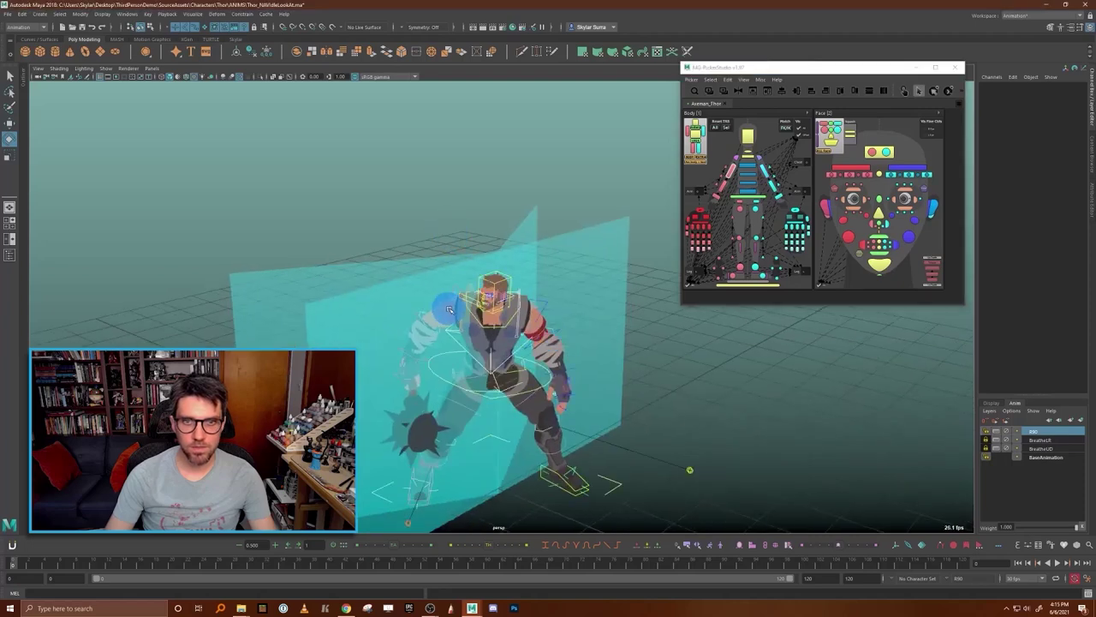
{"action": "left_click", "coordinate": [448, 309]}
{"action": "left_click_drag", "start_coordinate": [448, 309], "coordinate": [628, 356], "text": "alt"}
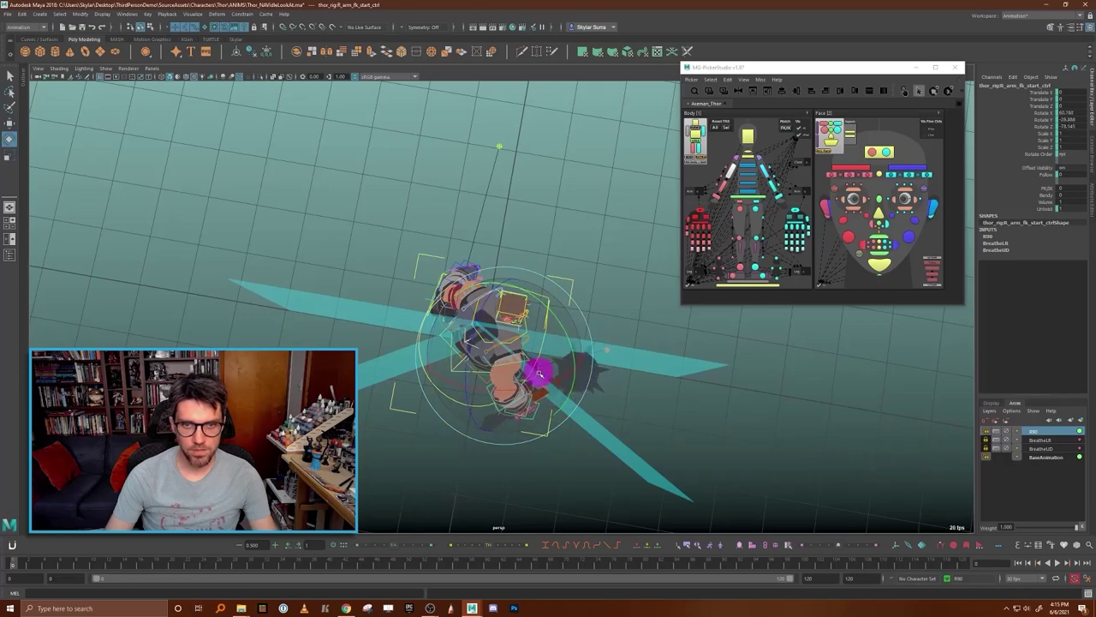
{"action": "left_click_drag", "start_coordinate": [539, 374], "coordinate": [426, 426], "text": "alt"}
{"action": "left_click", "coordinate": [638, 386]}
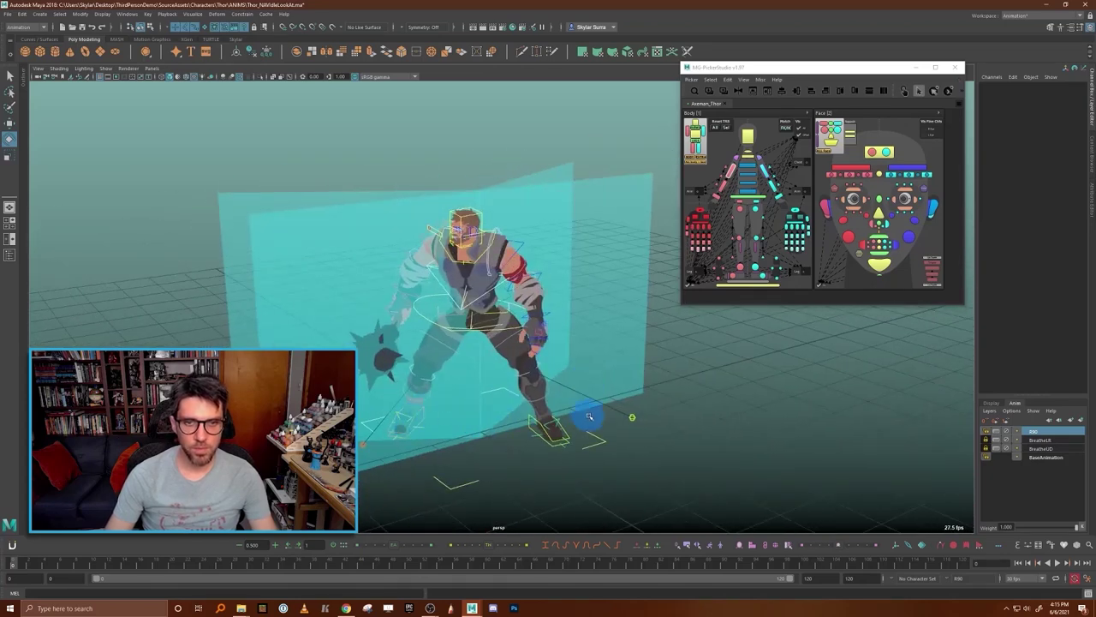
- Move both leg IK pole vector controls so the knees point further toward the character's right
{"action": "left_click", "coordinate": [632, 418]}
{"action": "left_click_drag", "start_coordinate": [632, 418], "coordinate": [469, 408], "text": "alt"}
{"action": "key", "text": "w"}
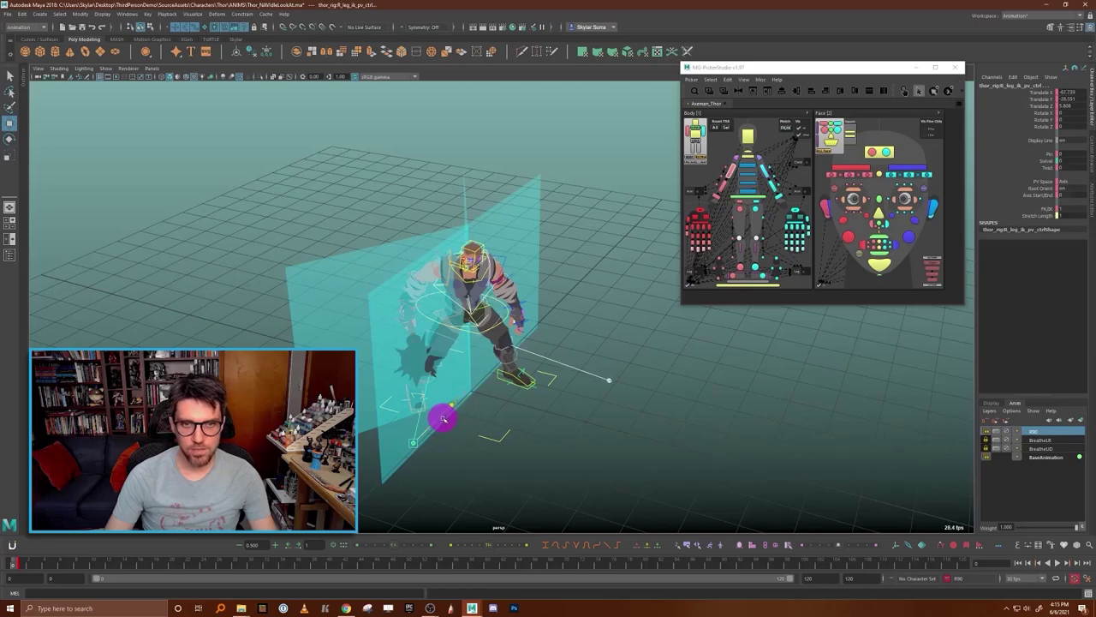
{"action": "left_click_drag", "start_coordinate": [576, 408], "coordinate": [526, 403], "text": "alt"}
{"action": "scroll", "coordinate": [499, 401], "scroll_direction": "up", "scroll_amount": 3}
{"action": "scroll", "coordinate": [499, 401], "scroll_direction": "up", "scroll_amount": 2}
{"action": "key", "text": "q"}
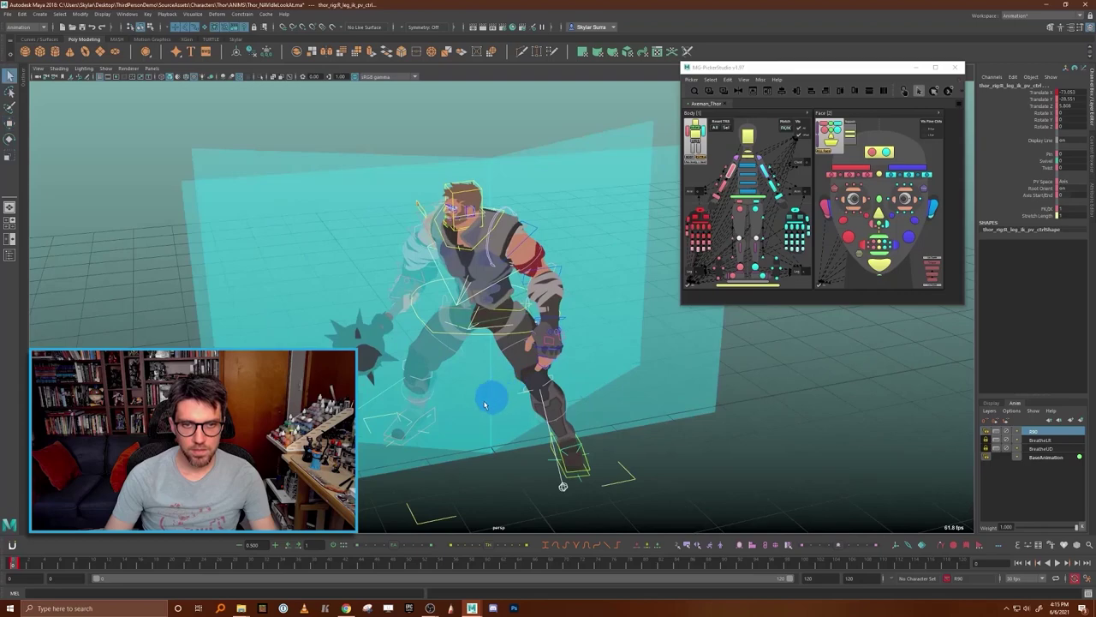
- Rotate and reposition the right foot IK control to turn the foot toward the look direction
{"action": "left_click", "coordinate": [436, 406]}
{"action": "left_click_drag", "start_coordinate": [443, 444], "coordinate": [636, 415], "text": "alt"}
{"action": "key", "text": "e"}
{"action": "left_click_drag", "start_coordinate": [653, 496], "coordinate": [644, 497]}
{"action": "key", "text": "w"}
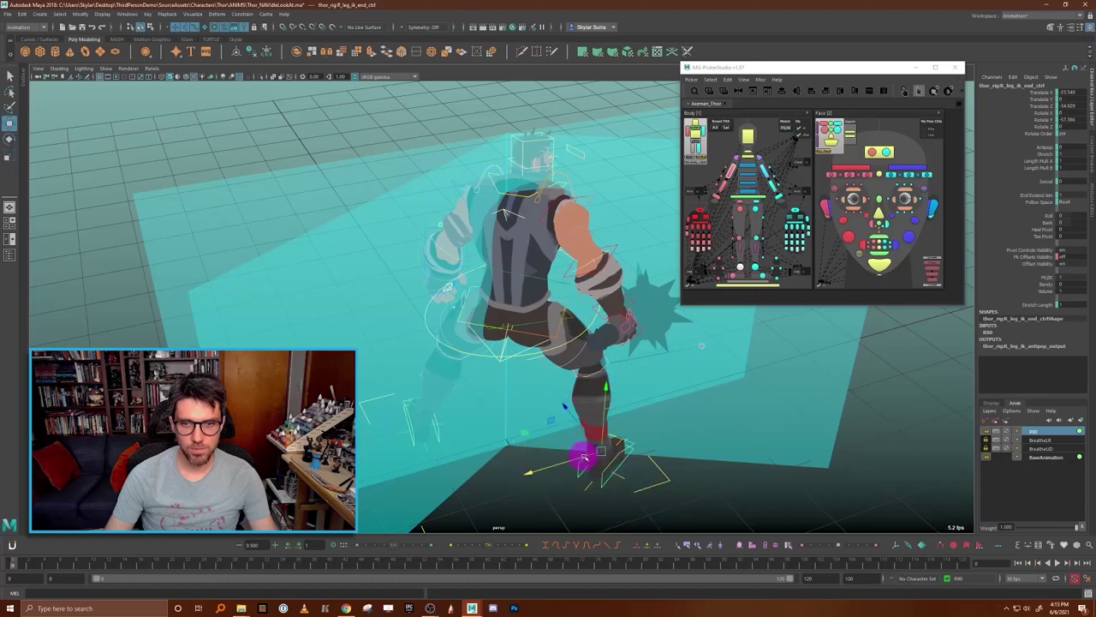
{"action": "mouse_move", "coordinate": [635, 482]}
{"action": "left_mouse_down", "text": "alt"}
{"action": "mouse_move", "coordinate": [643, 500]}
{"action": "mouse_move", "coordinate": [626, 500]}
{"action": "left_mouse_up", "text": "alt"}
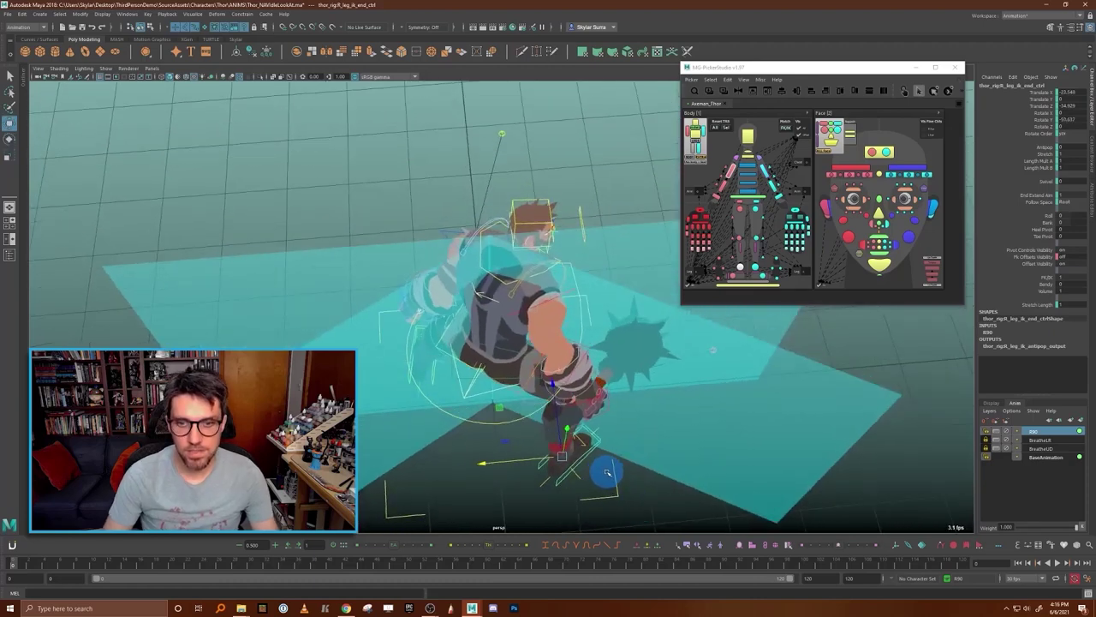
- Toggle the R90 layer to compare the pose with the base idle, and key all rig controls at frame 0
{"action": "left_click", "coordinate": [1007, 434]}
{"action": "left_click", "coordinate": [1006, 434]}
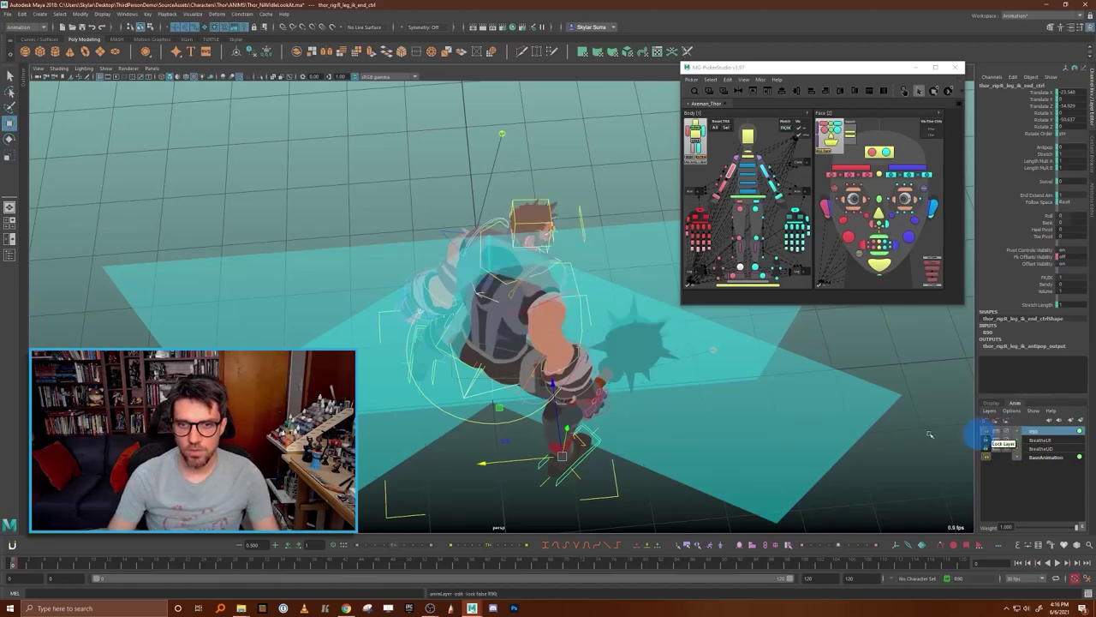
{"action": "right_click_drag", "start_coordinate": [491, 370], "coordinate": [525, 393], "text": "alt"}
{"action": "left_click_drag", "start_coordinate": [525, 393], "coordinate": [348, 116], "text": "alt"}
{"action": "left_click", "coordinate": [12, 565]}
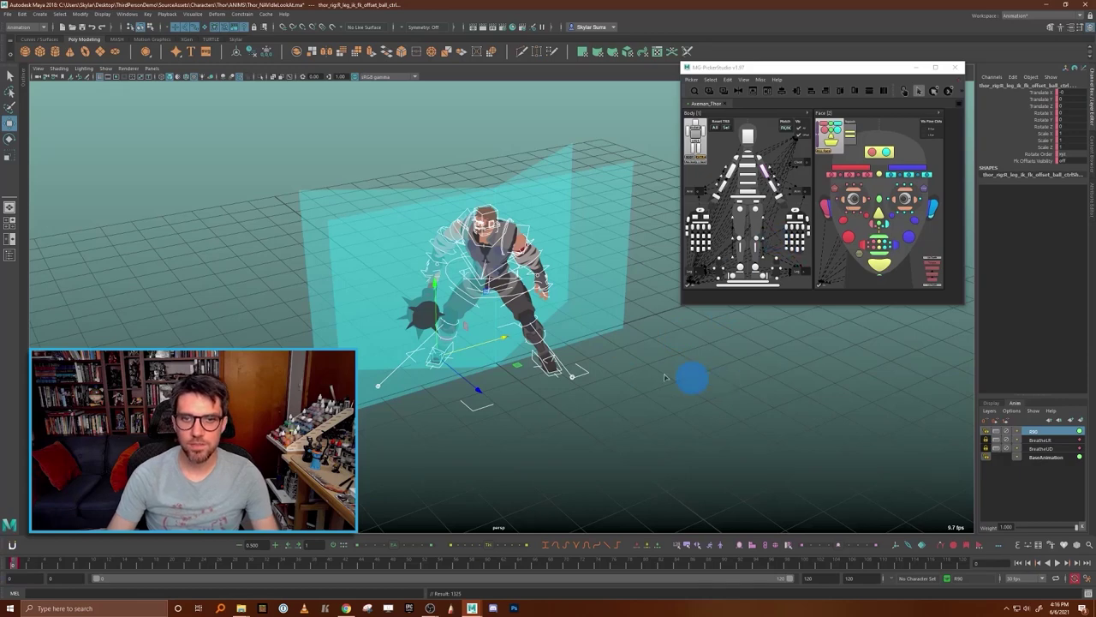
- Adjust the positions of the leg pole vector controls to refine the knee direction
{"action": "left_click", "coordinate": [571, 386]}
{"action": "scroll", "coordinate": [572, 386], "scroll_direction": "up", "scroll_amount": 3}
{"action": "left_click", "coordinate": [605, 412]}
{"action": "left_click", "coordinate": [408, 392]}
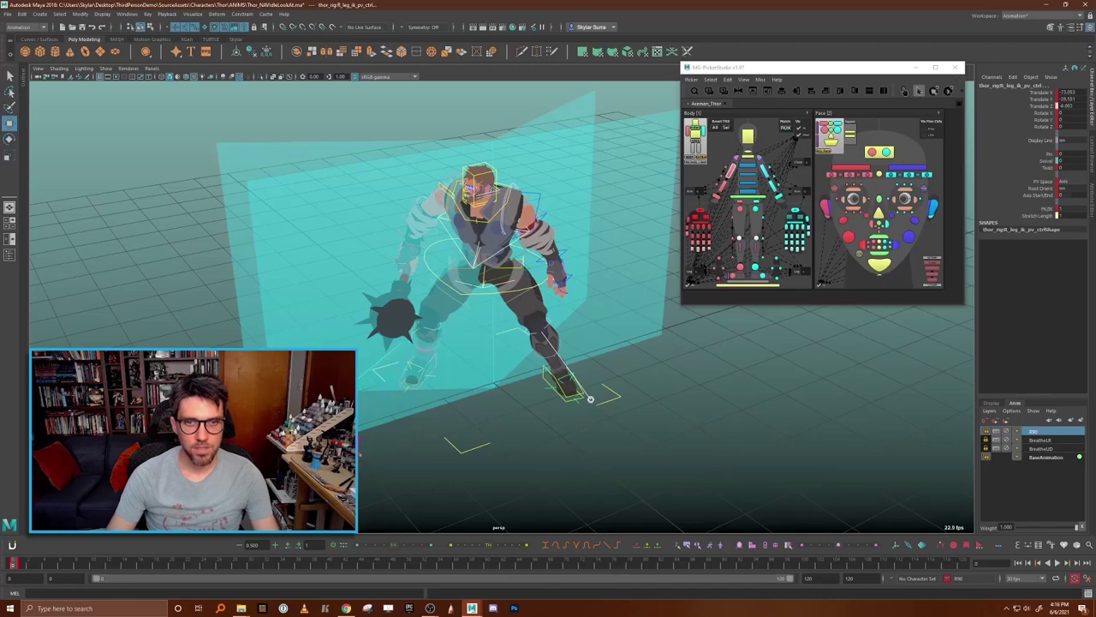
- Rotate the right foot IK control to about -58.9 in Y and compare it with the R90 layer muted
{"action": "left_click", "coordinate": [435, 361]}
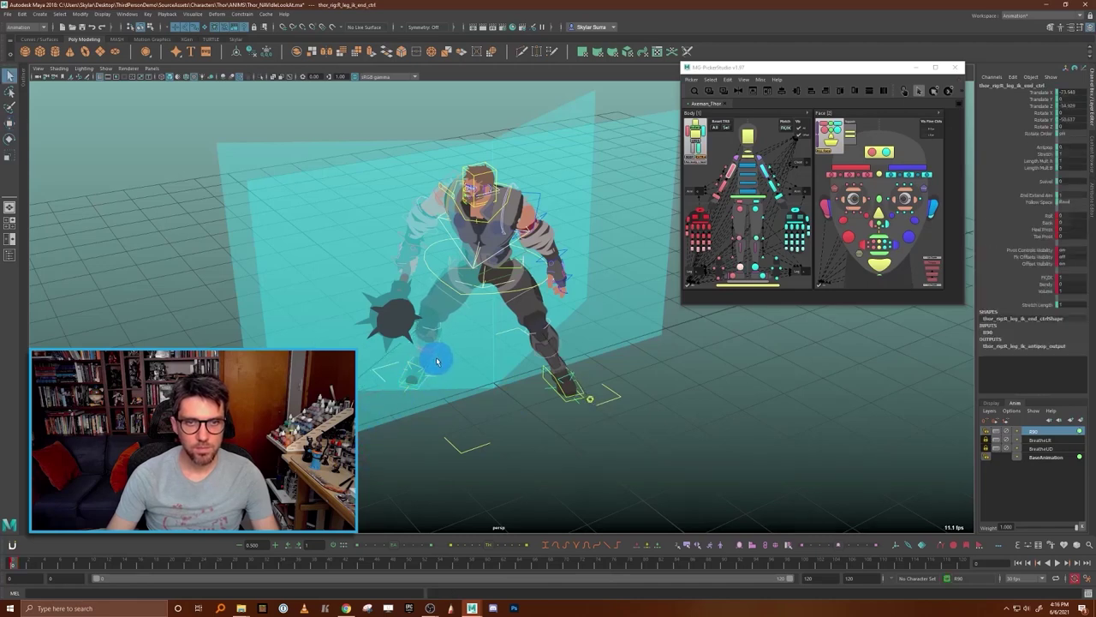
{"action": "key", "text": "e"}
{"action": "scroll", "coordinate": [445, 391], "scroll_direction": "up", "scroll_amount": 5}
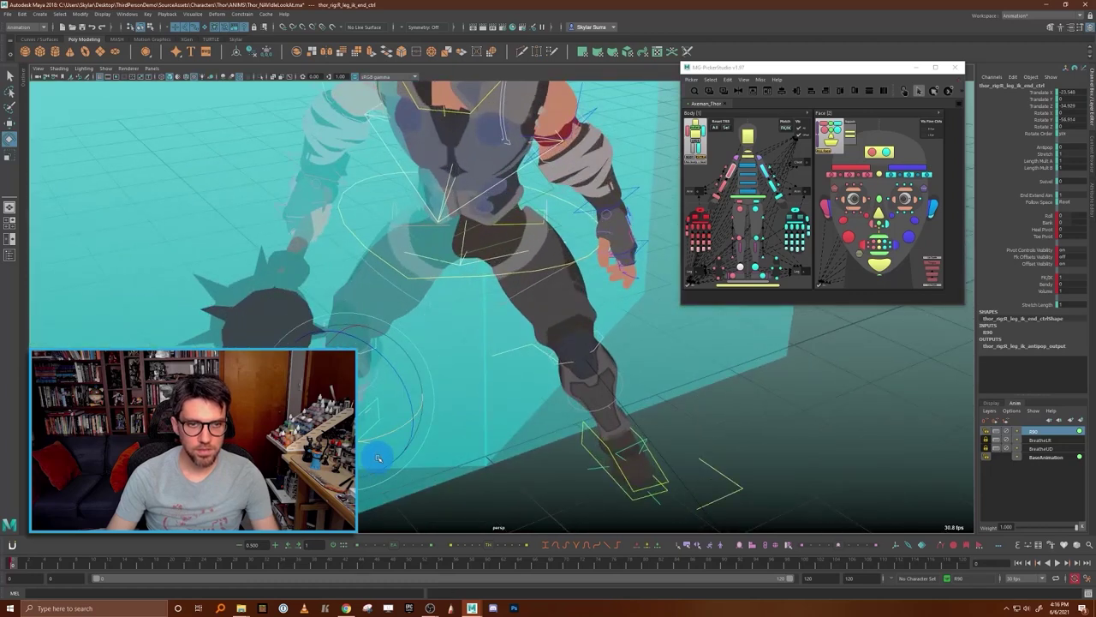
{"action": "left_click", "coordinate": [13, 565]}
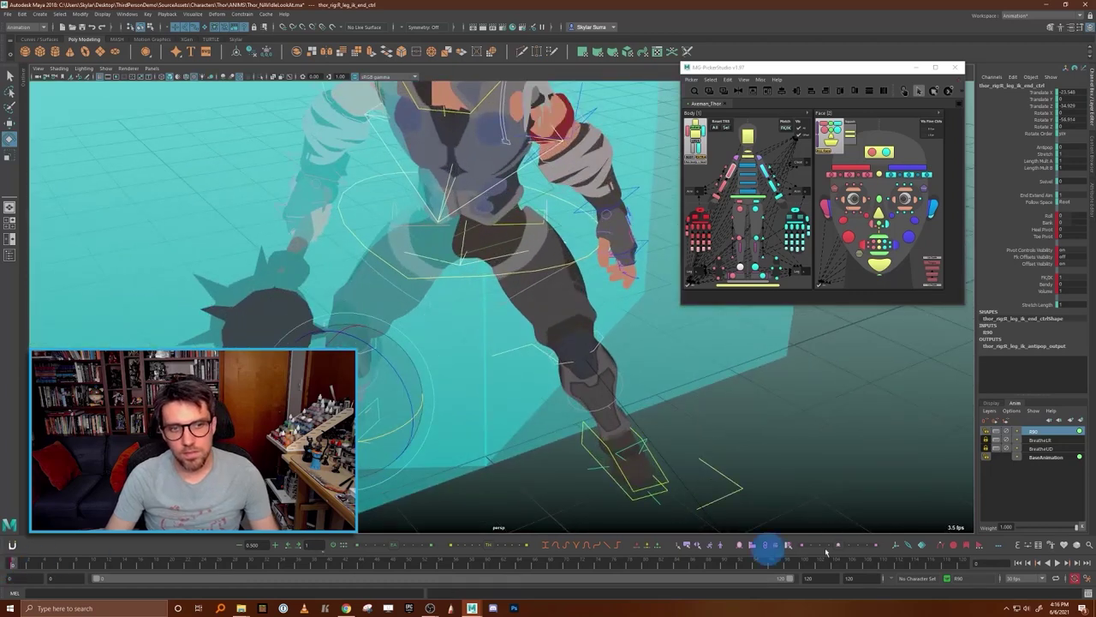
{"action": "left_click", "coordinate": [1009, 435]}
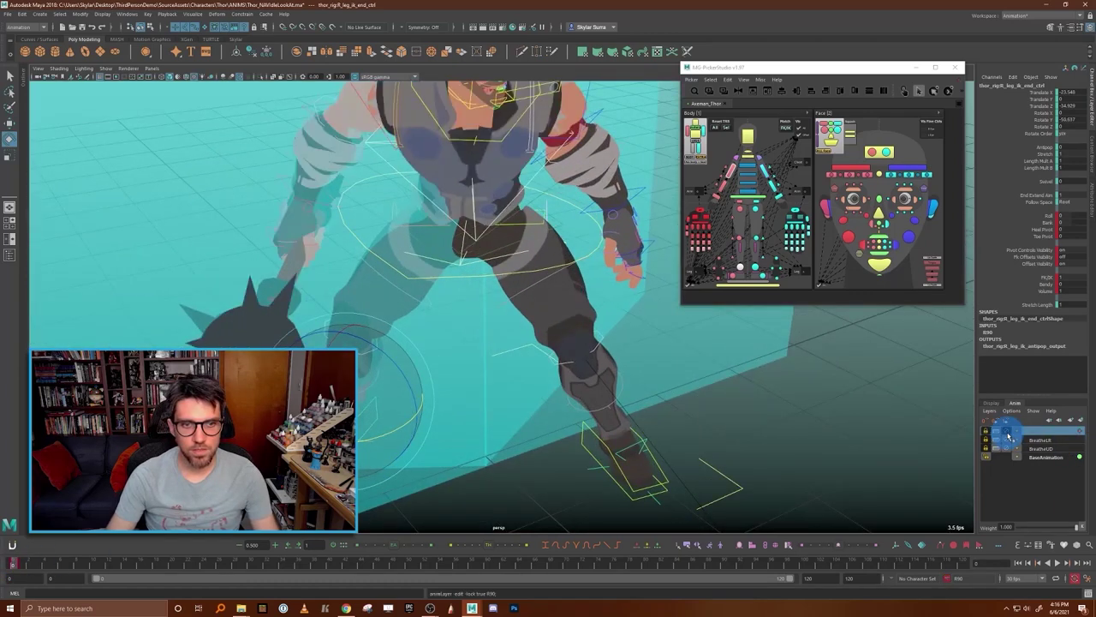
{"action": "left_click", "coordinate": [1008, 434]}
- Shift the right foot IK control slightly along the ground and toggle the R90 layer to check the foot change
{"action": "key", "text": "w"}
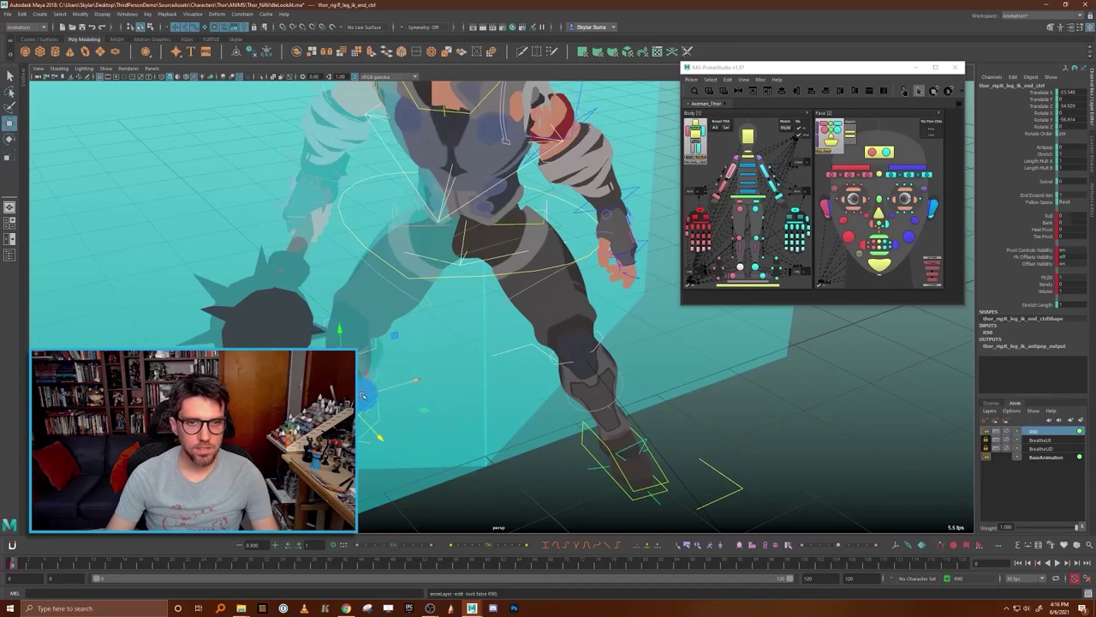
{"action": "left_click", "coordinate": [368, 421]}
{"action": "left_click", "coordinate": [371, 424]}
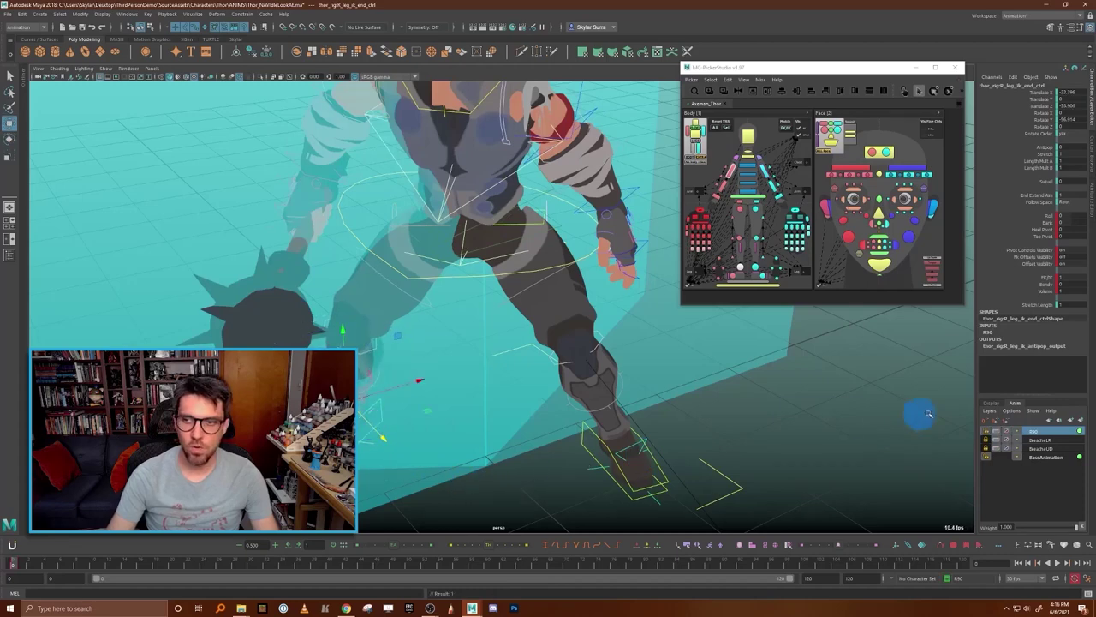
{"action": "left_click", "coordinate": [1008, 435]}
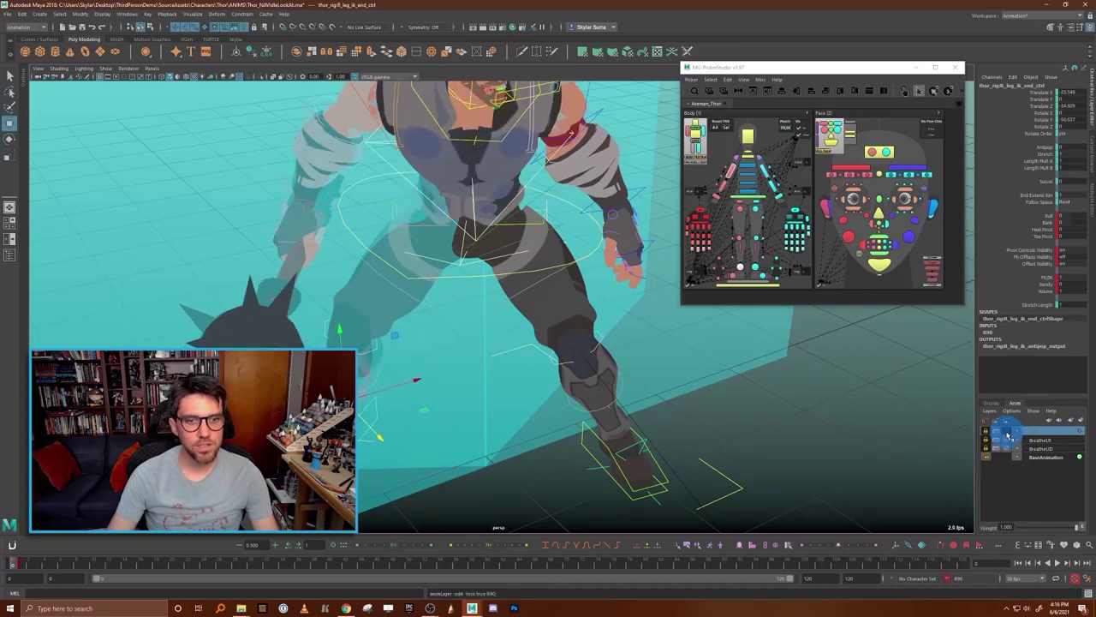
{"action": "left_click", "coordinate": [1009, 435]}
{"action": "left_click", "coordinate": [1008, 435]}
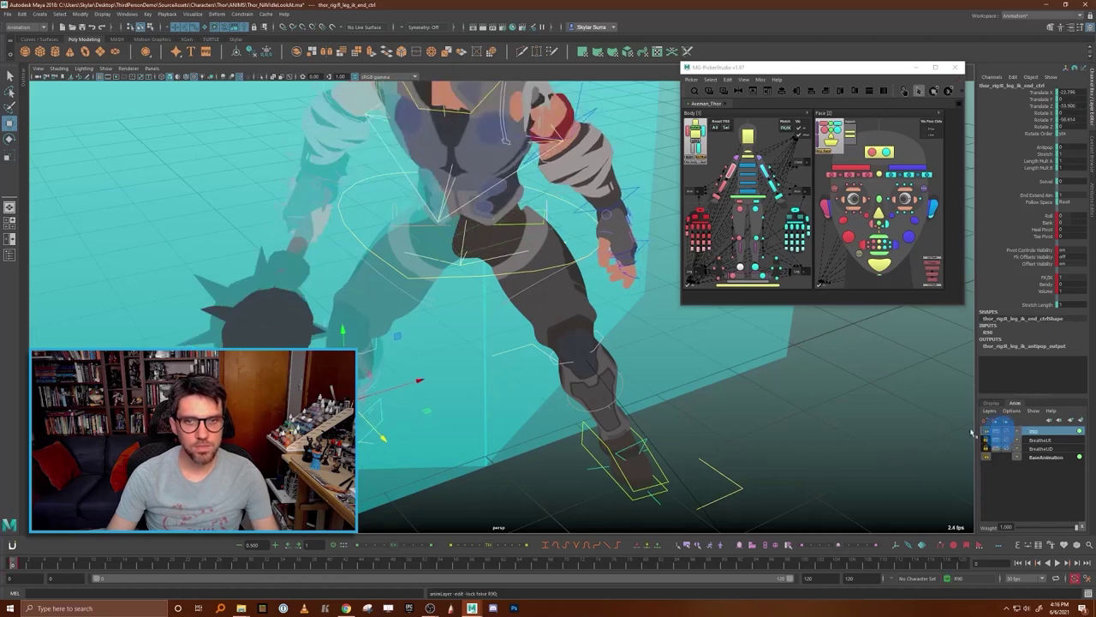
- Add both knee pole vector controls to the R90 animation layer and key them at frame 0
{"action": "scroll", "coordinate": [712, 391], "scroll_direction": "down", "scroll_amount": 3}
{"action": "left_click", "coordinate": [636, 445]}
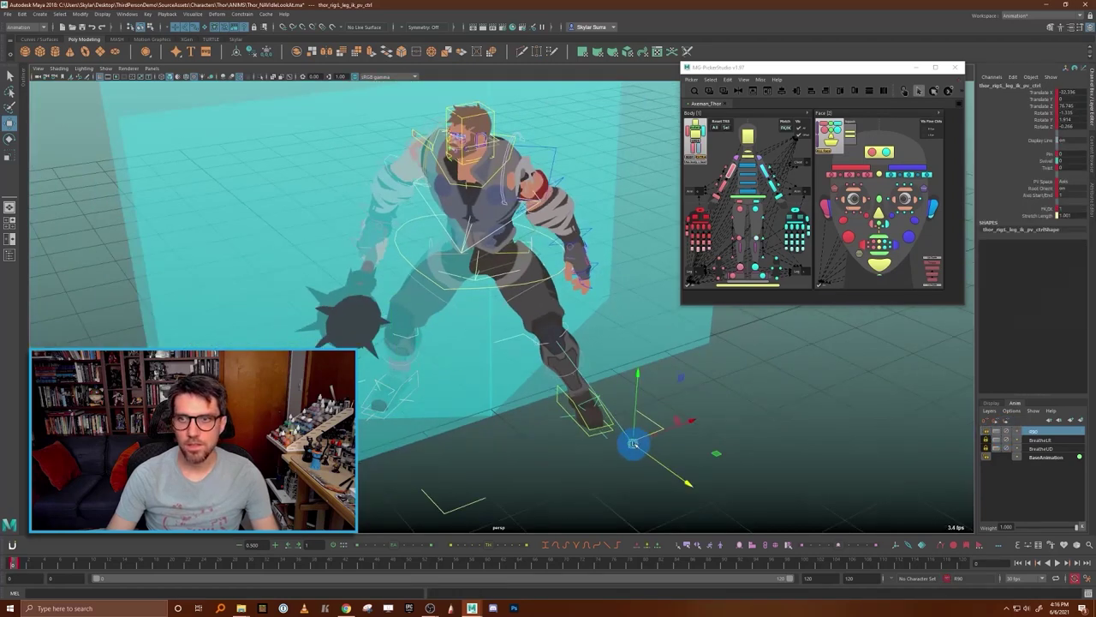
{"action": "key", "text": "q"}
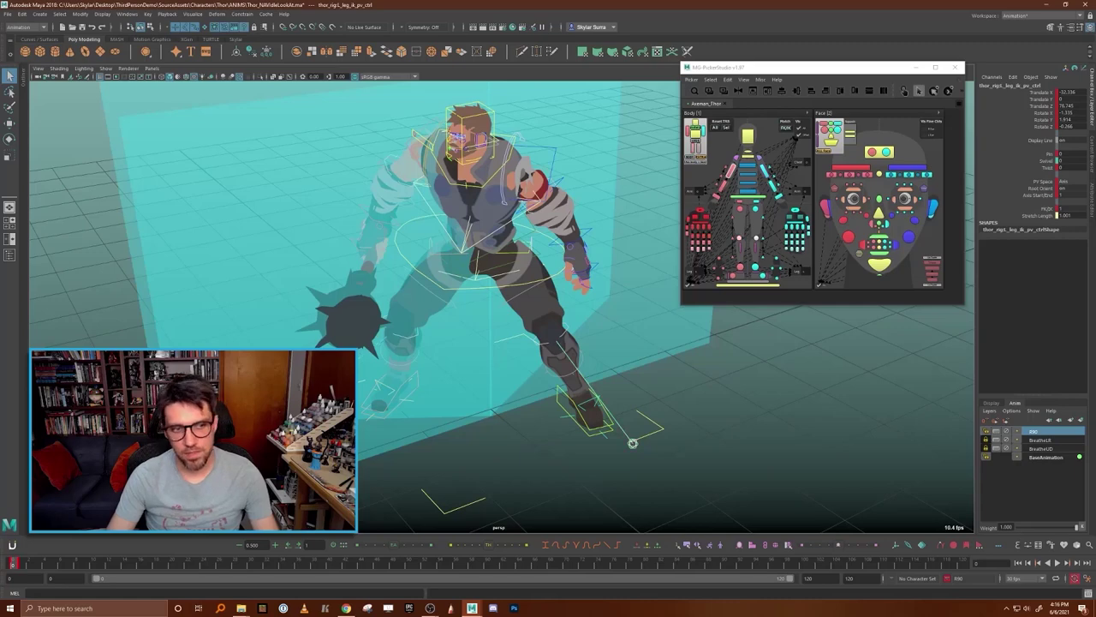
{"action": "left_click", "coordinate": [1068, 460]}
{"action": "left_click", "coordinate": [1065, 459]}
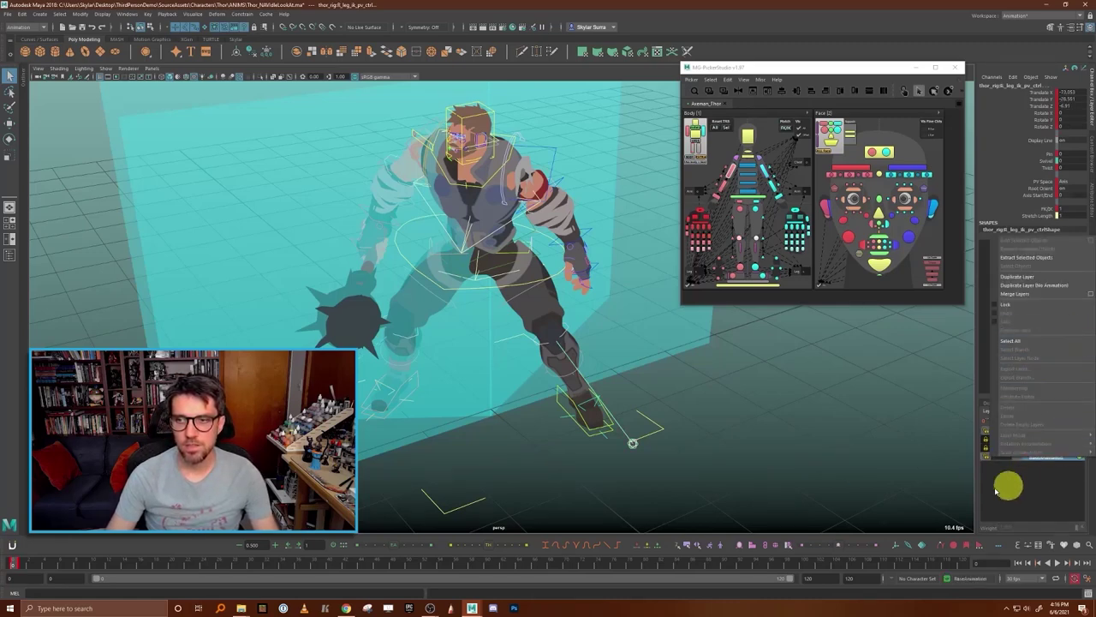
{"action": "right_click", "coordinate": [1061, 433]}
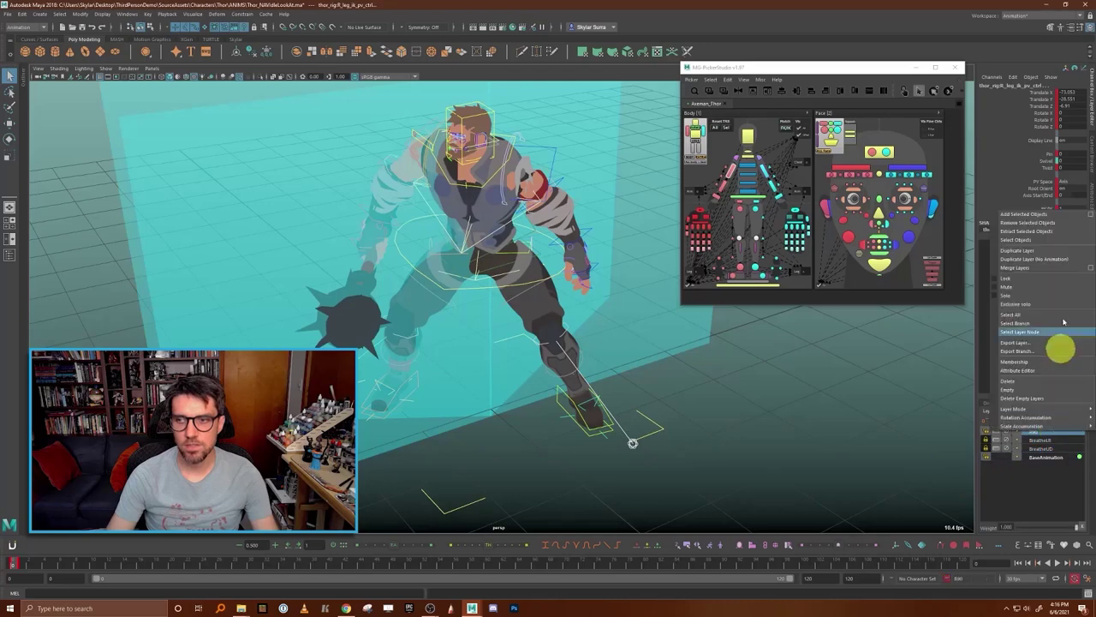
{"action": "left_click", "coordinate": [1063, 215]}
{"action": "left_click", "coordinate": [32, 565]}
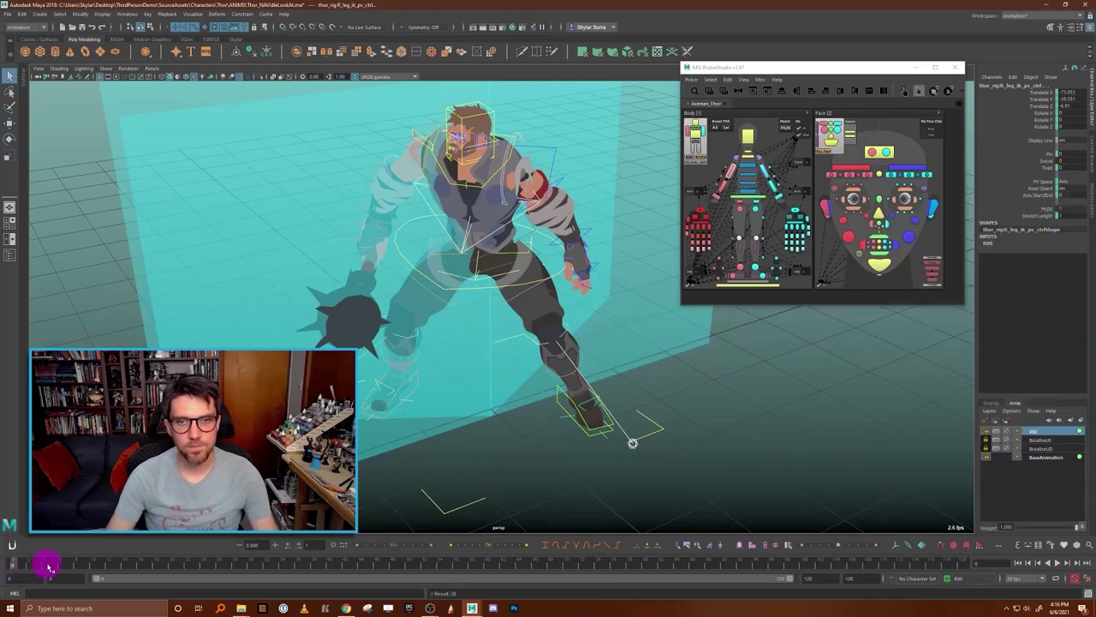
{"action": "mouse_move", "coordinate": [2, 567]}
{"action": "left_mouse_down"}
{"action": "mouse_move", "coordinate": [257, 574]}
{"action": "mouse_move", "coordinate": [4, 569]}
{"action": "mouse_move", "coordinate": [20, 578]}
{"action": "left_mouse_up"}
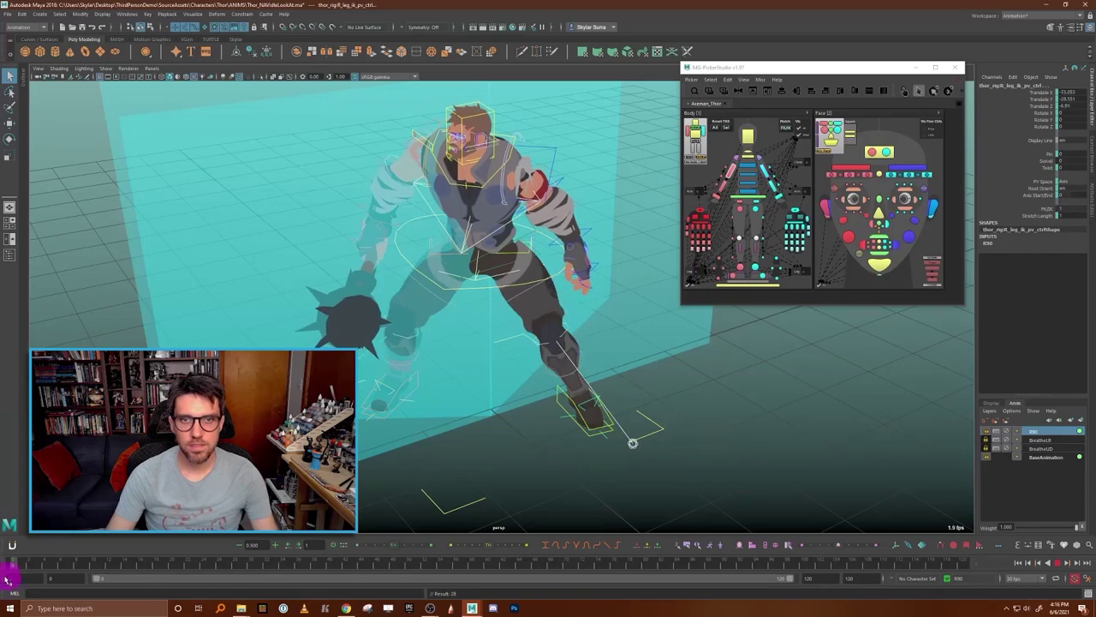
- Mute R90, delete the pole vector key at frame 0 on BaseAnimation, and reselect the R90 layer
{"action": "left_click", "coordinate": [1009, 433]}
{"action": "left_click", "coordinate": [1045, 457]}
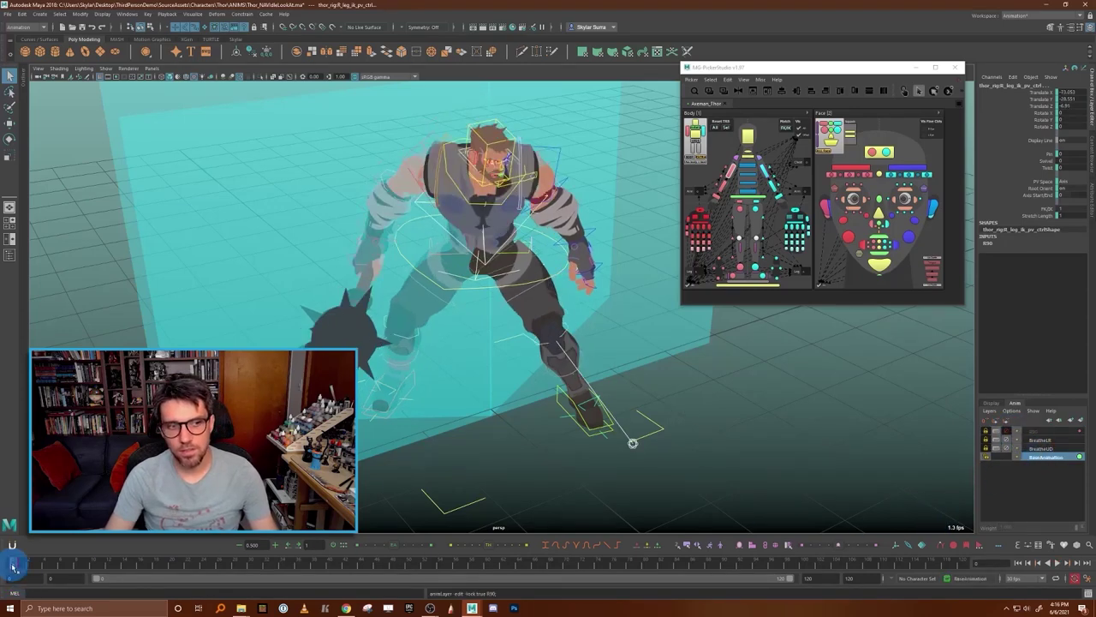
{"action": "left_click_drag", "start_coordinate": [40, 565], "coordinate": [29, 567]}
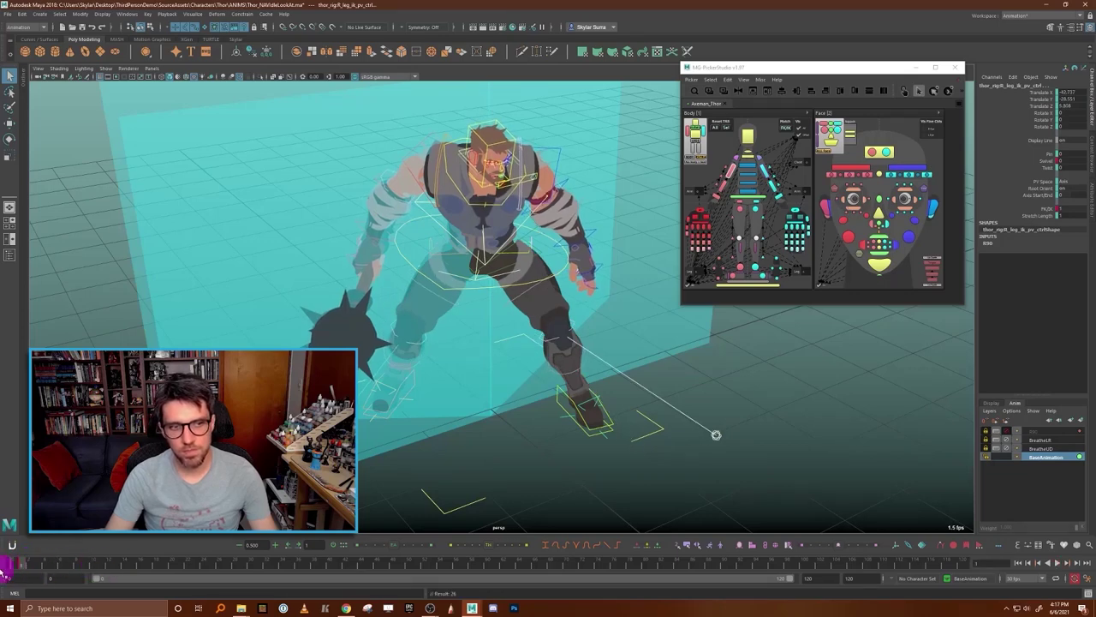
{"action": "left_click", "coordinate": [2, 573]}
{"action": "left_click_drag", "start_coordinate": [42, 563], "coordinate": [4, 565]}
{"action": "right_click", "coordinate": [13, 563]}
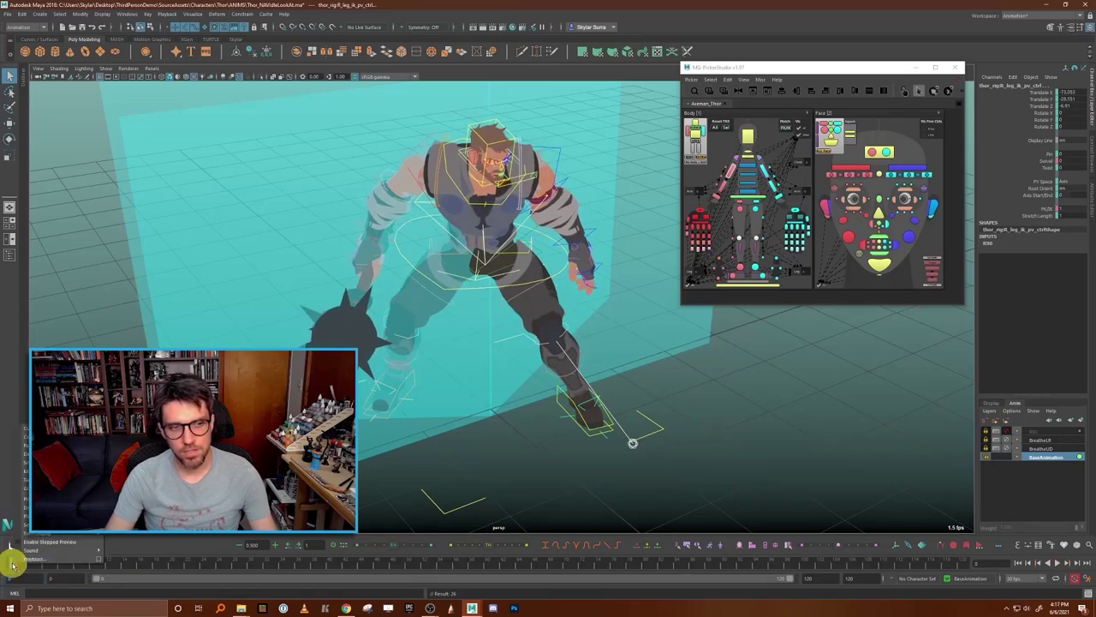
{"action": "left_click", "coordinate": [34, 454]}
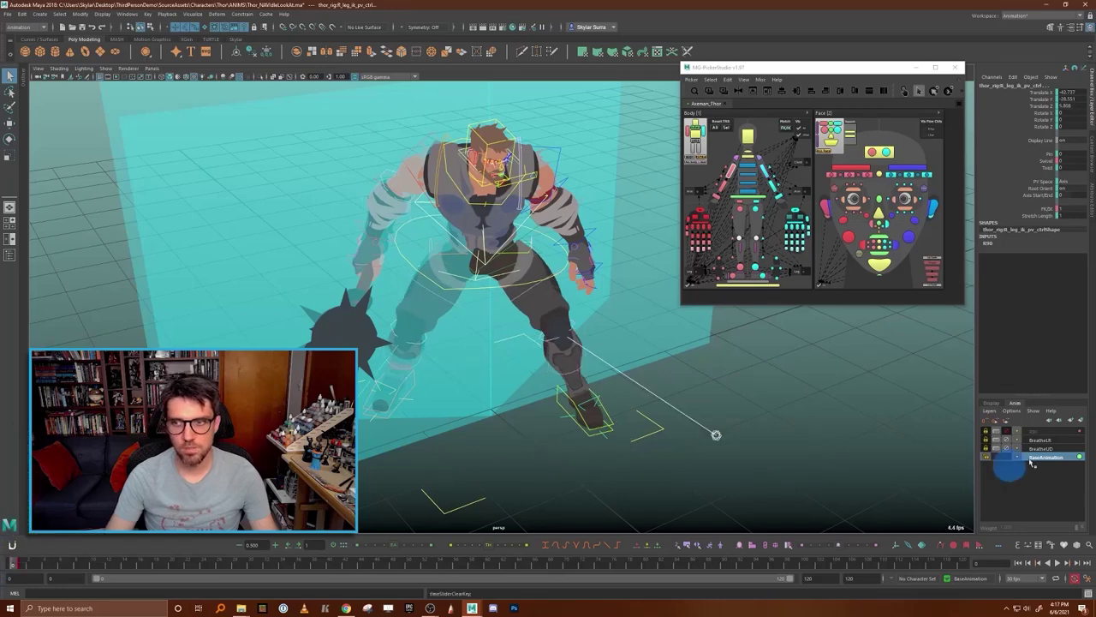
{"action": "left_click", "coordinate": [1052, 431]}
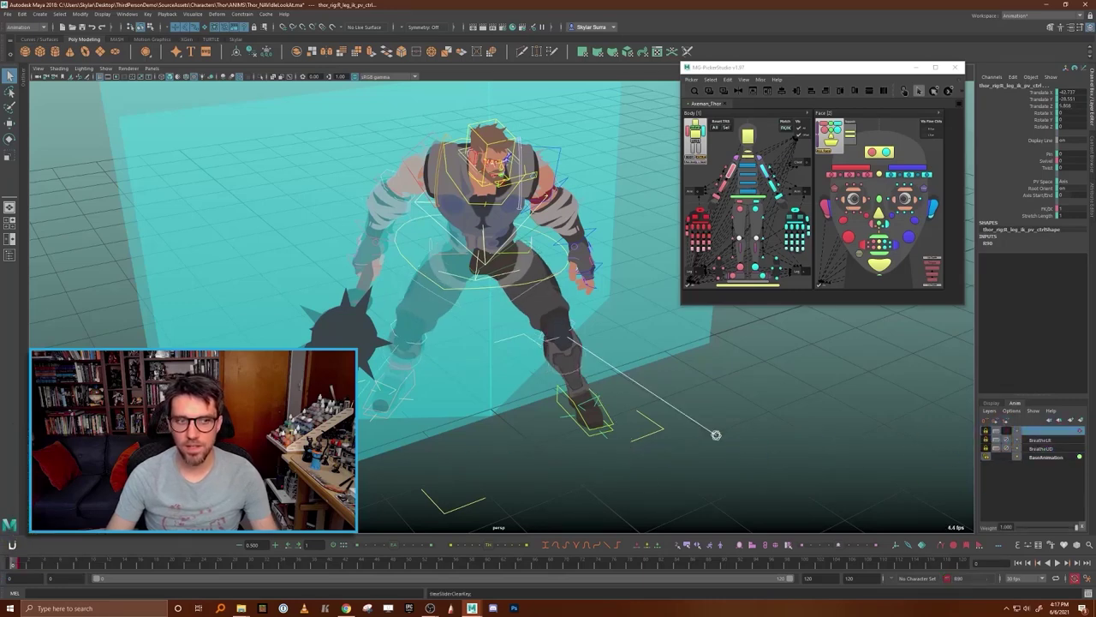
- Shift both knee pole vector controls together across the ground on the R90 layer toward the mace side
{"action": "left_click", "coordinate": [44, 565]}
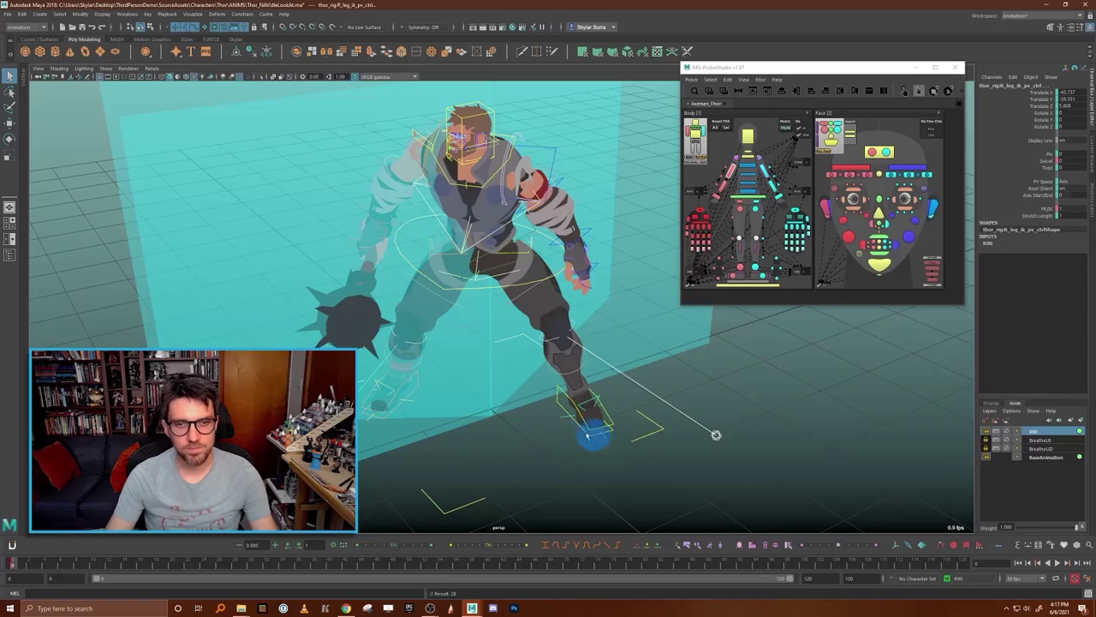
{"action": "key", "text": "w"}
{"action": "scroll", "coordinate": [509, 432], "scroll_direction": "down", "scroll_amount": 4}
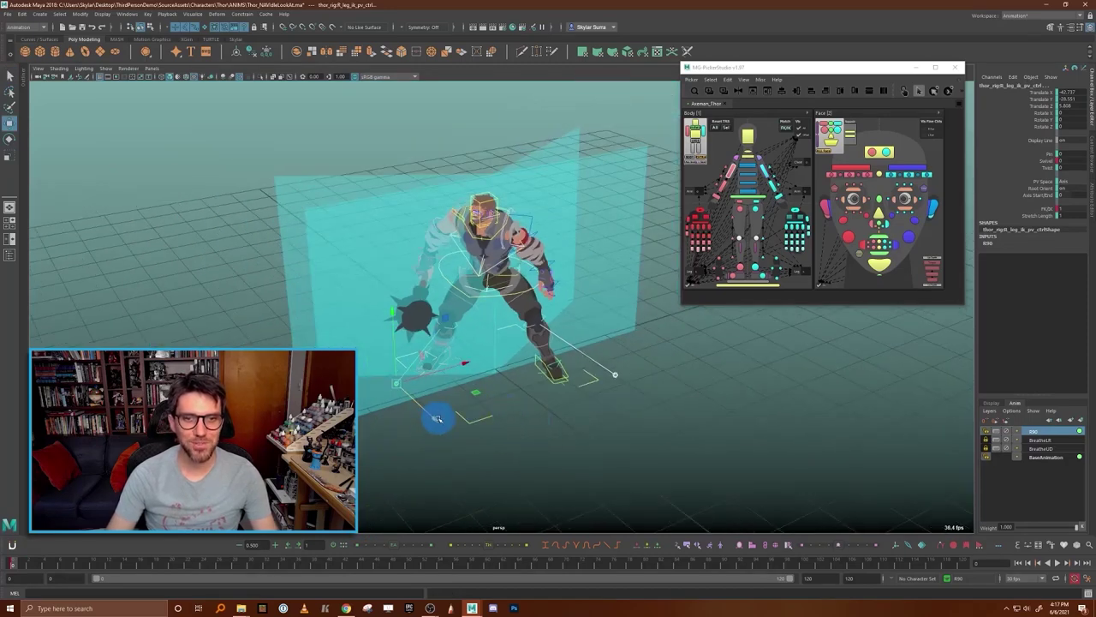
{"action": "left_click_drag", "start_coordinate": [444, 369], "coordinate": [413, 407]}
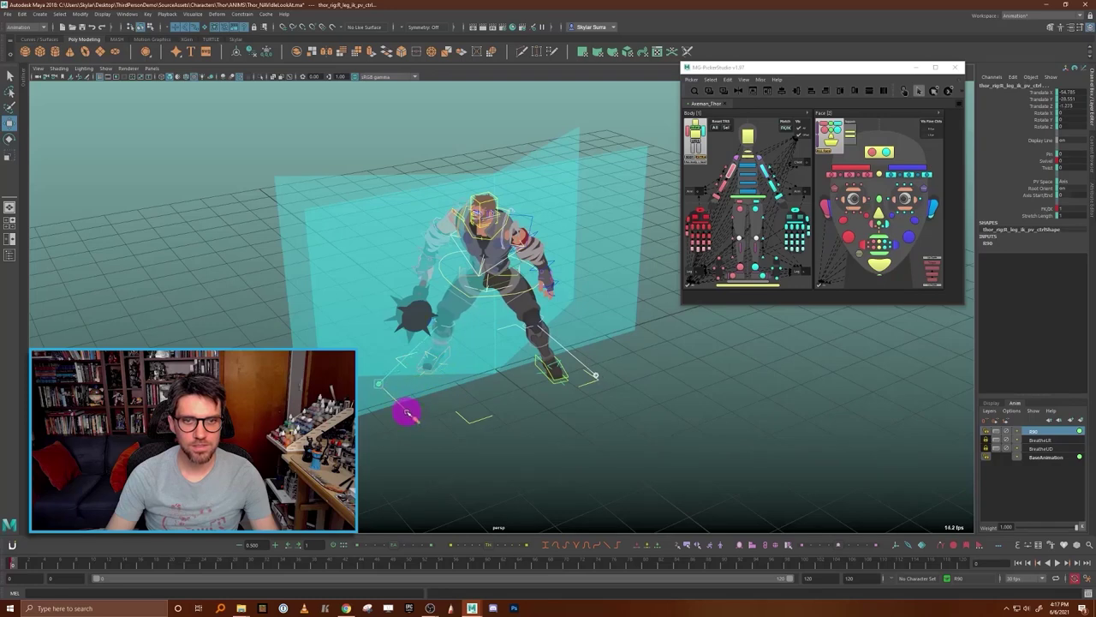
{"action": "left_click", "coordinate": [662, 387]}
{"action": "scroll", "coordinate": [554, 366], "scroll_direction": "up", "scroll_amount": 3}
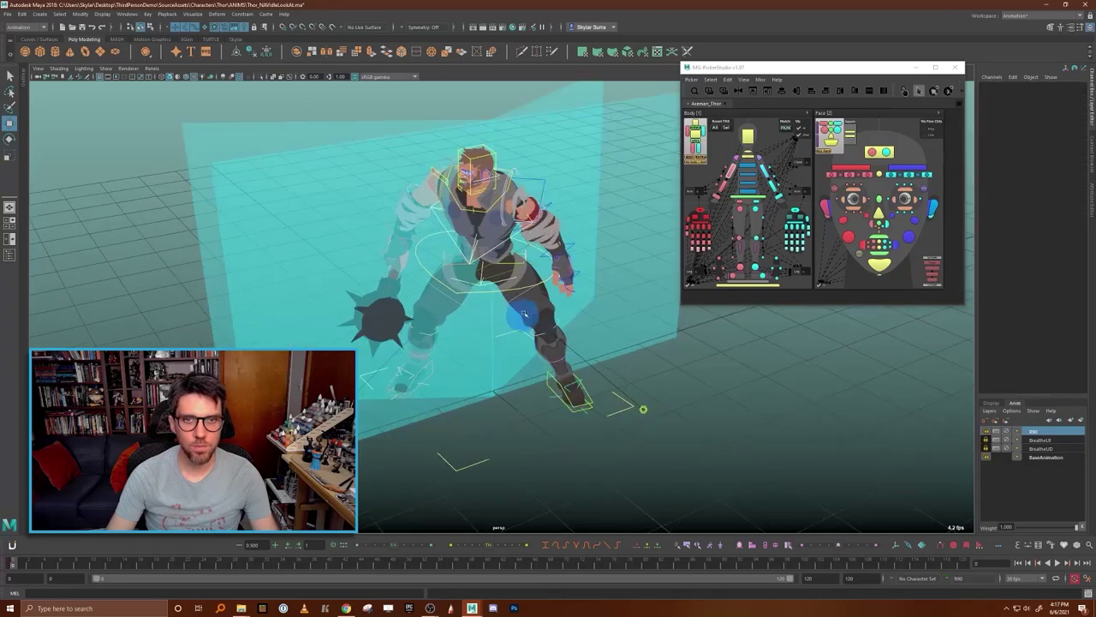
- Move the COG control on the R90 layer to about -10.8 in Translate Z and toggle the layer to compare the body pose
{"action": "left_click", "coordinate": [537, 279]}
{"action": "left_click_drag", "start_coordinate": [537, 280], "coordinate": [556, 268], "text": "alt"}
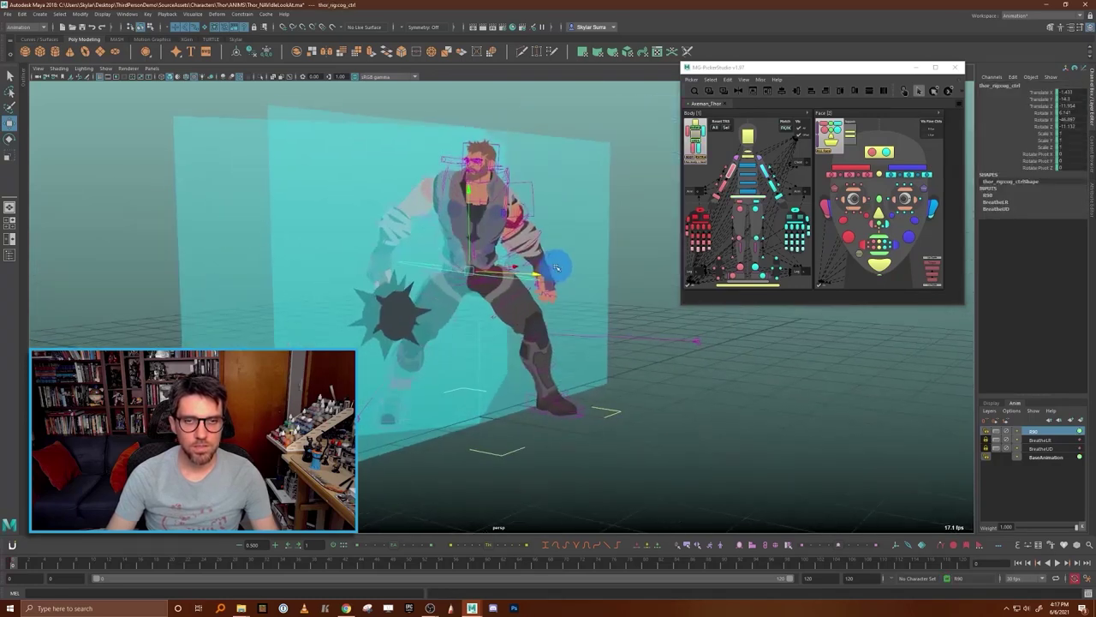
{"action": "left_click", "coordinate": [1006, 433]}
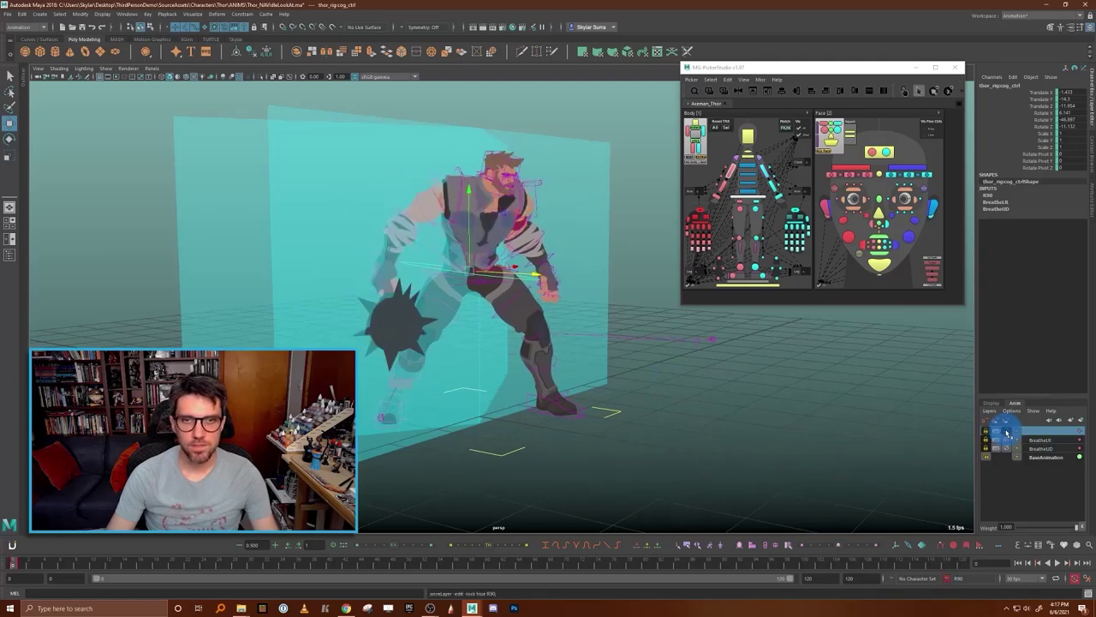
{"action": "left_click_drag", "start_coordinate": [640, 371], "coordinate": [630, 370], "text": "alt"}
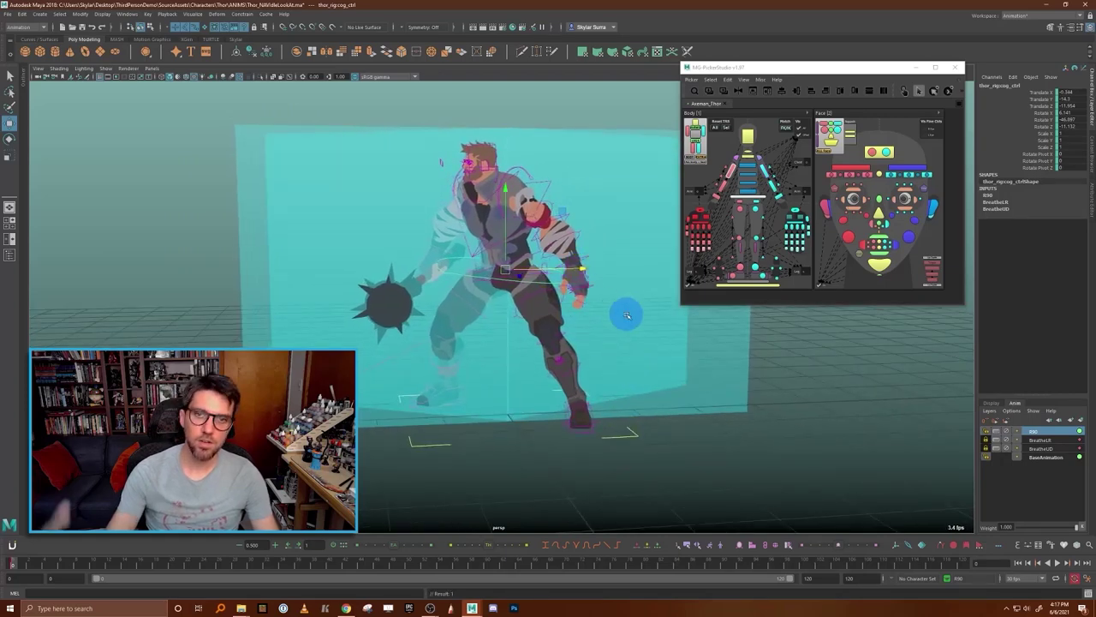
{"action": "left_click_drag", "start_coordinate": [641, 343], "coordinate": [521, 265], "text": "alt"}
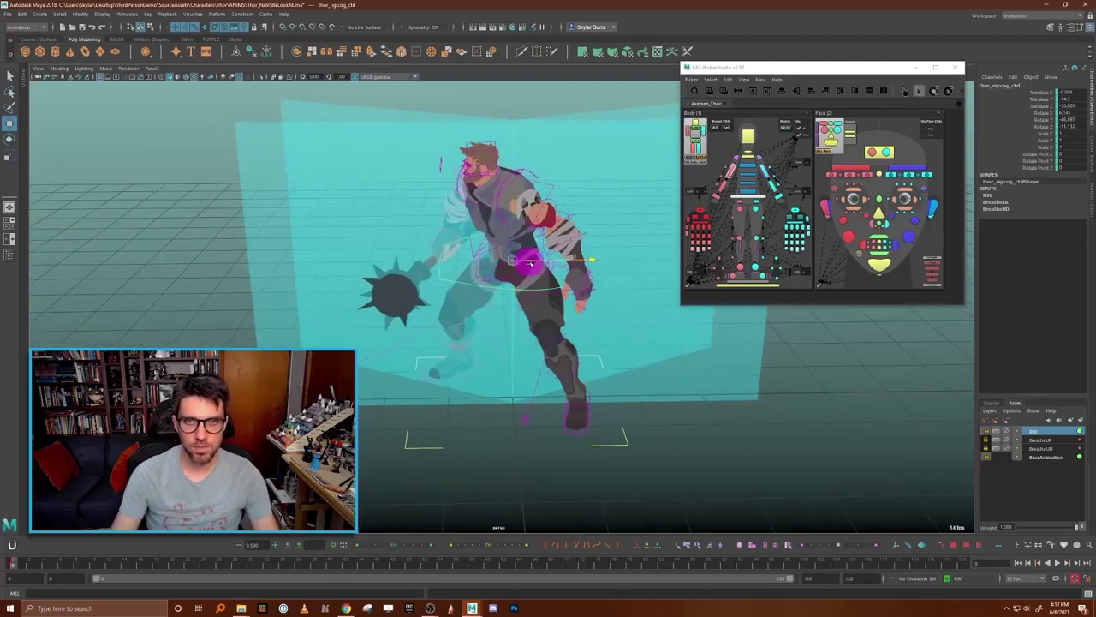
{"action": "left_click", "coordinate": [1009, 433]}
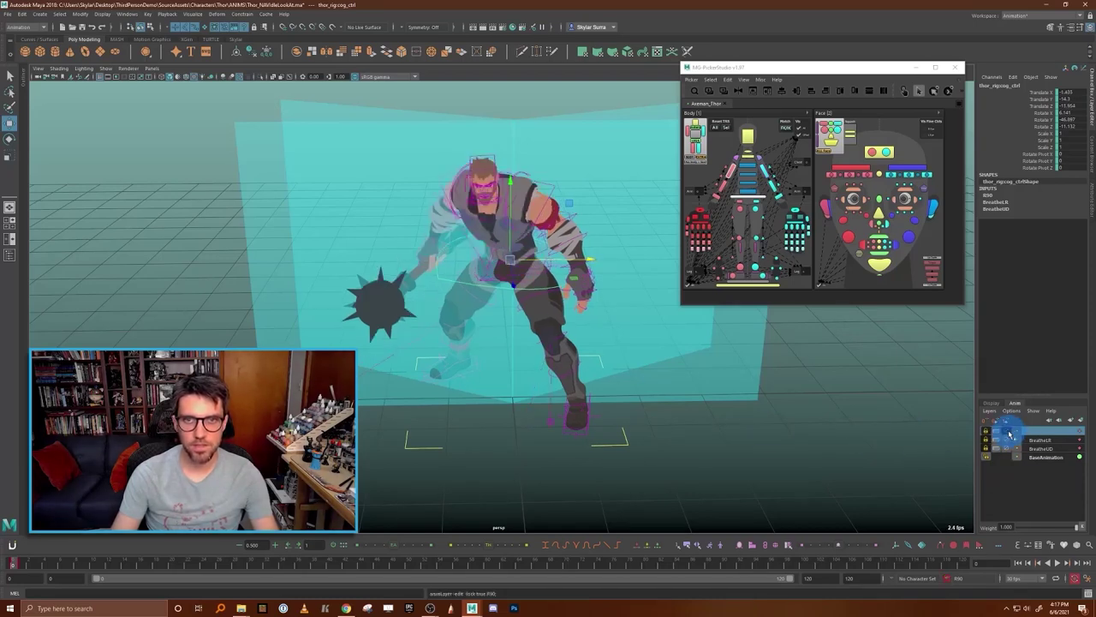
{"action": "left_click", "coordinate": [1009, 434]}
{"action": "left_click", "coordinate": [1009, 435]}
{"action": "left_click", "coordinate": [1009, 434]}
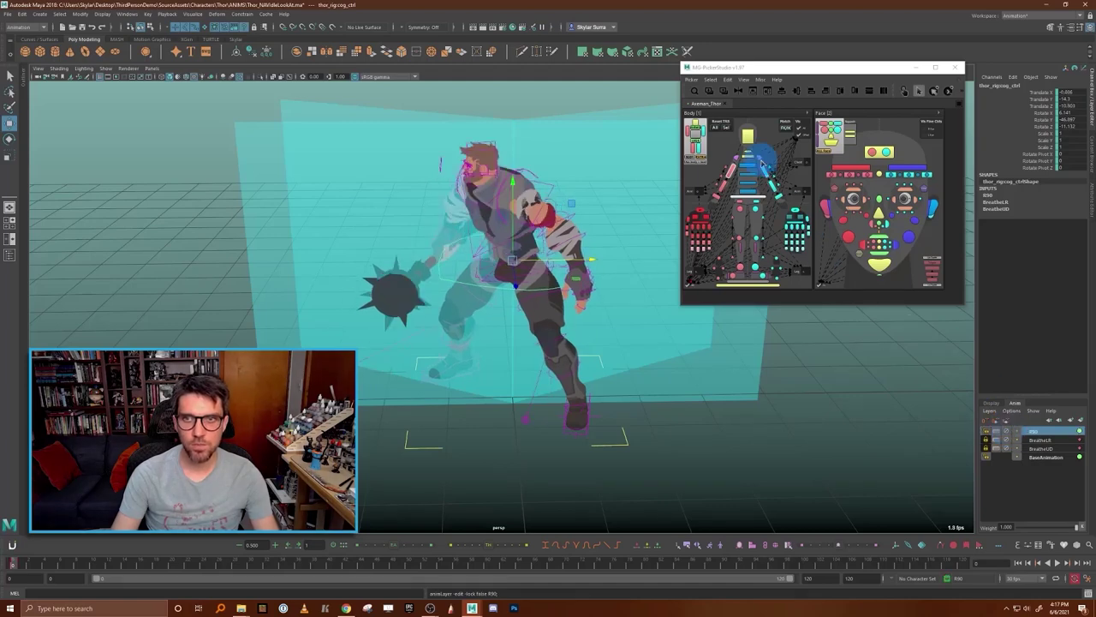
- Key both upper-arm FK controls at frame 0 on the R90 layer and toggle the layer to compare the arms
{"action": "left_click", "coordinate": [552, 203]}
{"action": "left_click_drag", "start_coordinate": [591, 209], "coordinate": [615, 216], "text": "alt"}
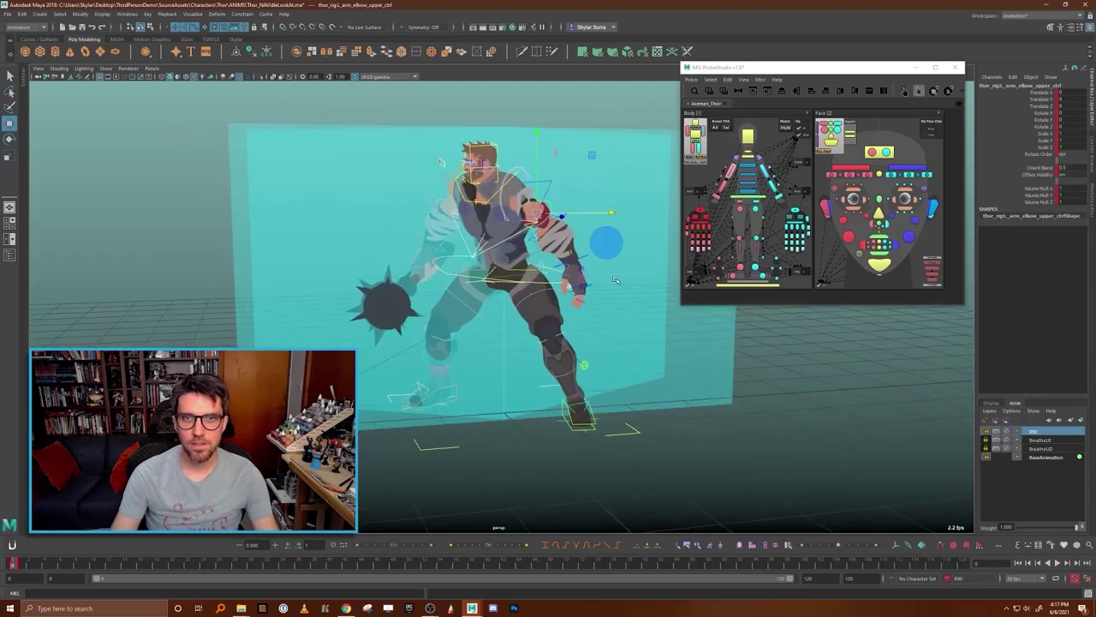
{"action": "left_click_drag", "start_coordinate": [516, 261], "coordinate": [557, 263], "text": "alt"}
{"action": "key", "text": "q"}
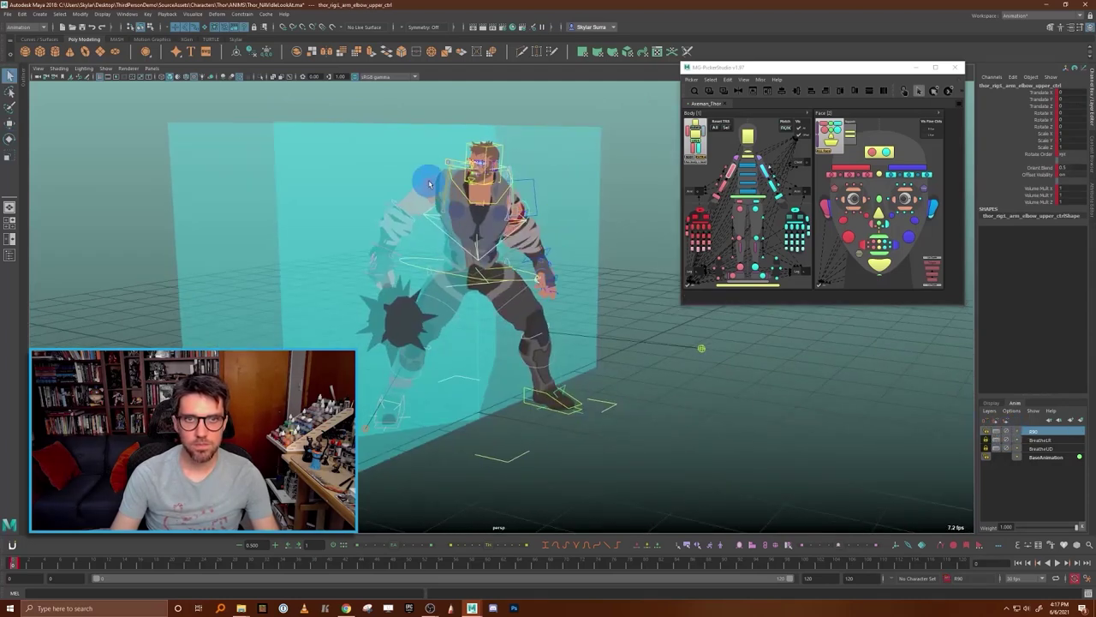
{"action": "left_click", "coordinate": [428, 181]}
{"action": "left_click_drag", "start_coordinate": [604, 246], "coordinate": [576, 227], "text": "alt"}
{"action": "left_click", "coordinate": [551, 182]}
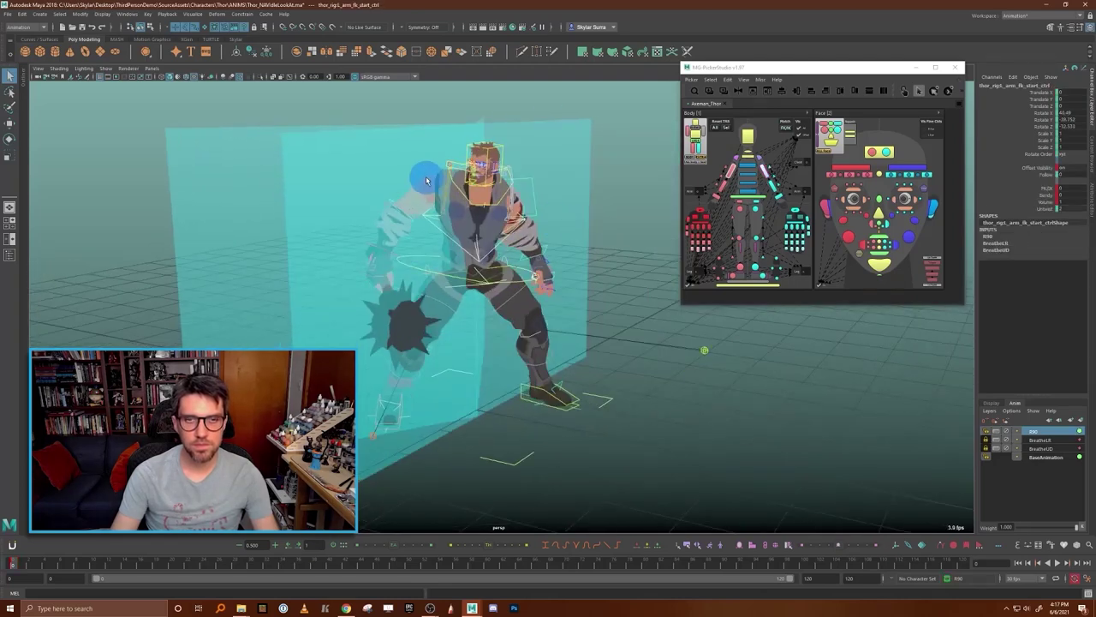
{"action": "left_click_drag", "start_coordinate": [605, 299], "coordinate": [590, 298], "text": "alt"}
{"action": "left_click", "coordinate": [545, 206], "text": "shift"}
{"action": "key", "text": "s"}
{"action": "left_click_drag", "start_coordinate": [603, 245], "coordinate": [664, 251], "text": "alt"}
{"action": "left_click", "coordinate": [1007, 432]}
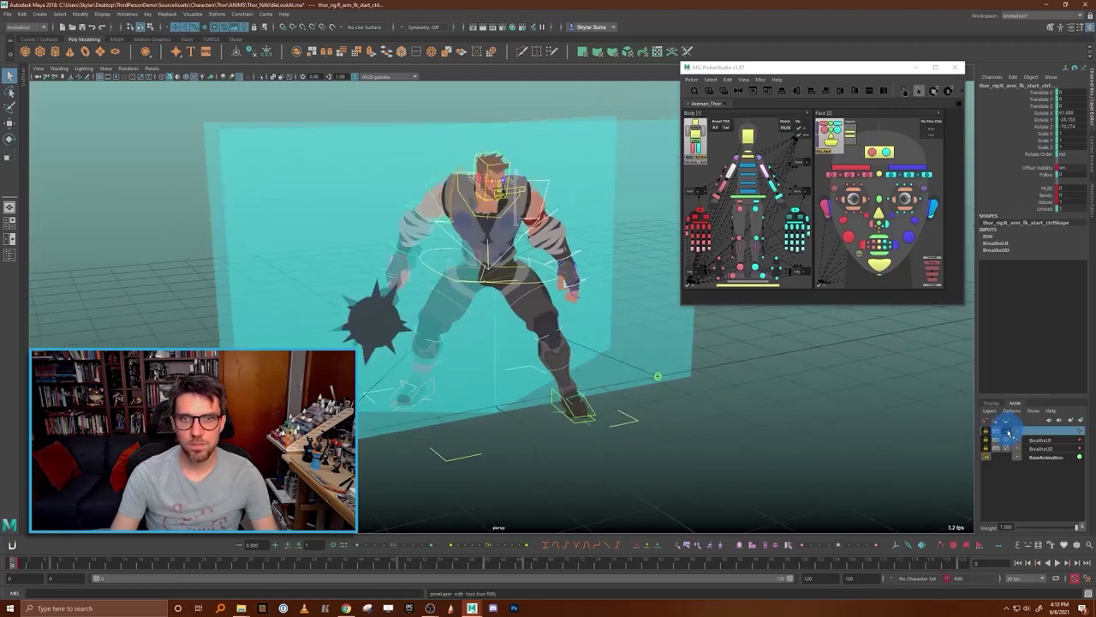
{"action": "left_click", "coordinate": [1009, 432]}
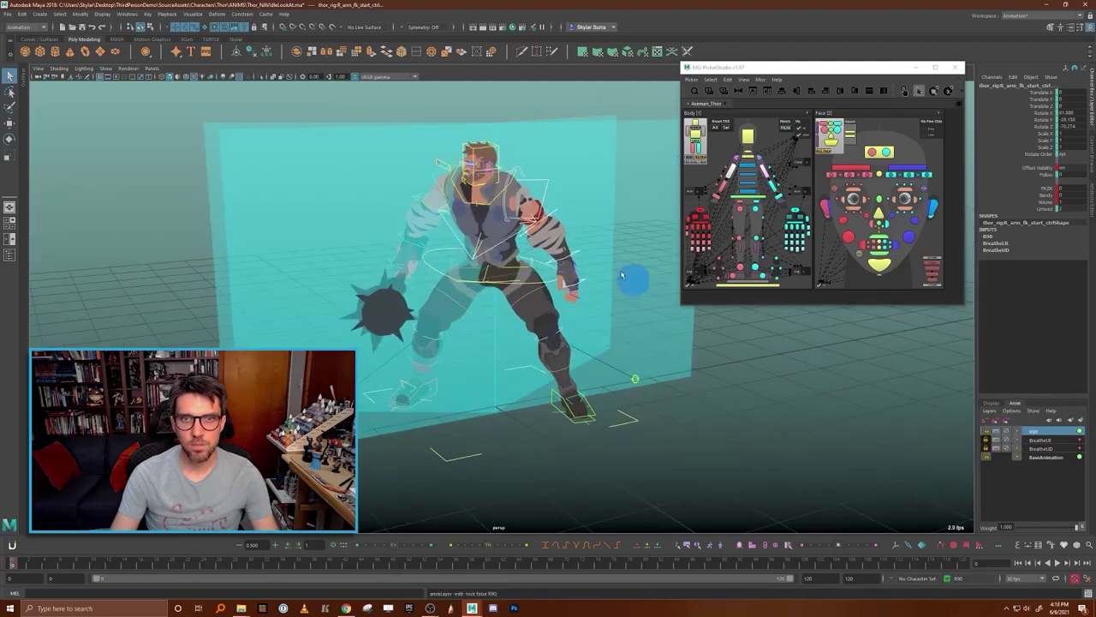
- Try to rotate the left upper-arm FK control on the R90 layer
{"action": "left_click", "coordinate": [549, 184]}
{"action": "key", "text": "e"}
{"action": "left_click_drag", "start_coordinate": [573, 269], "coordinate": [518, 269], "text": "alt"}
{"action": "key", "text": "ctrl+z"}
{"action": "left_click_drag", "start_coordinate": [604, 234], "coordinate": [573, 264], "text": "alt"}
{"action": "left_click_drag", "start_coordinate": [628, 306], "coordinate": [549, 171], "text": "alt"}
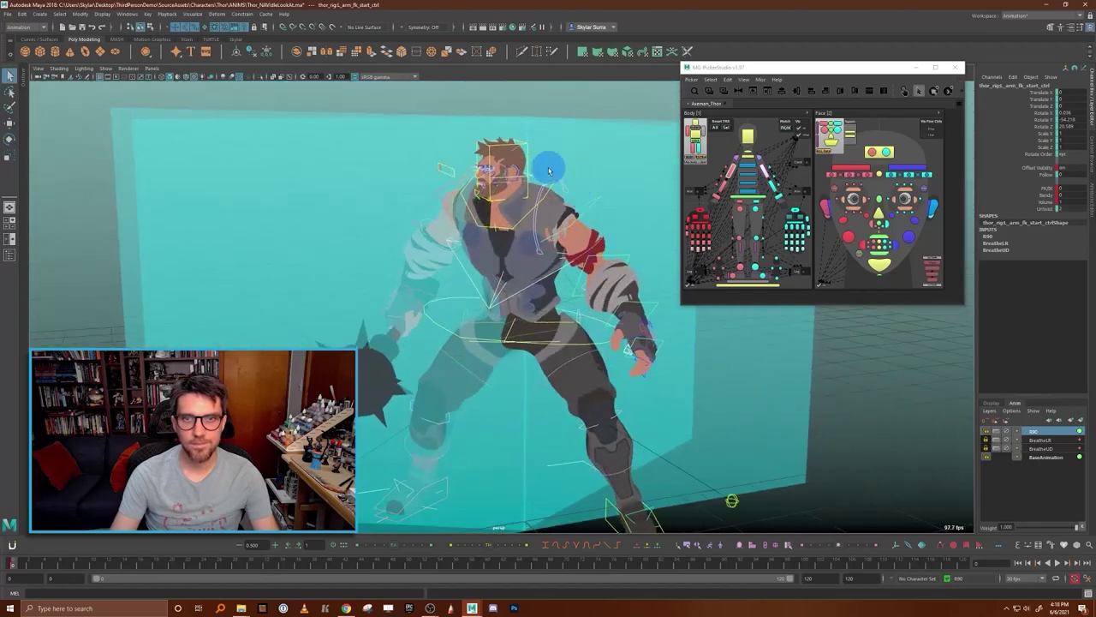
- Try to rotate the left shoulder control
{"action": "left_click", "coordinate": [556, 177]}
{"action": "key", "text": "e"}
{"action": "mouse_move", "coordinate": [586, 206]}
{"action": "left_mouse_down"}
{"action": "mouse_move", "coordinate": [582, 197]}
{"action": "mouse_move", "coordinate": [595, 216]}
{"action": "left_mouse_up"}
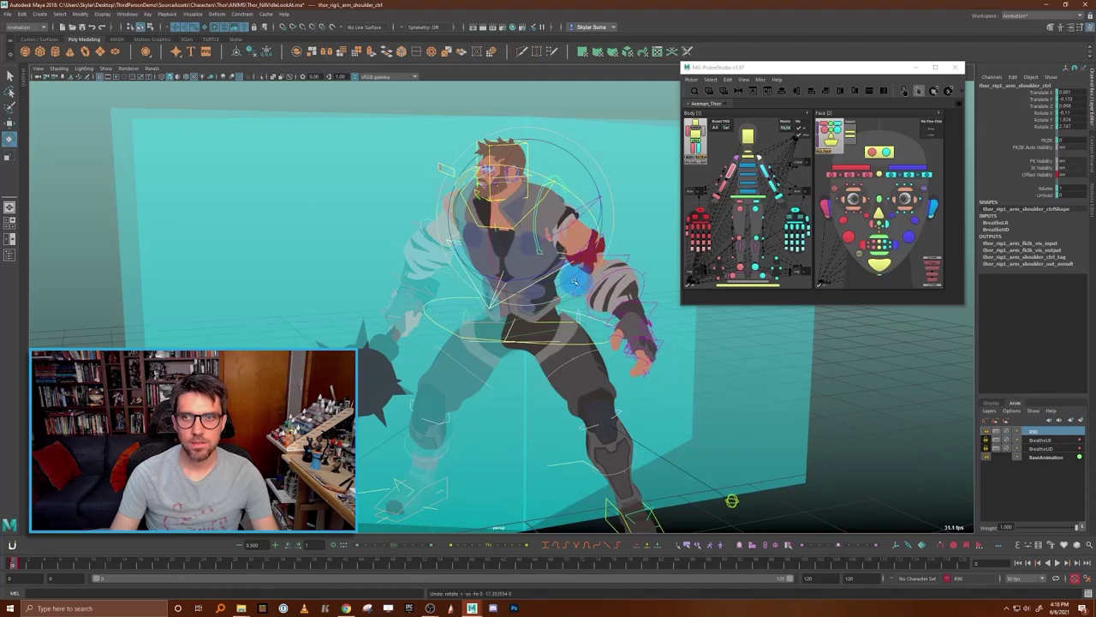
- Rotate the left upper-arm FK control on the R90 layer and mute the layer to compare the arm
{"action": "left_click_drag", "start_coordinate": [581, 276], "coordinate": [650, 297], "text": "alt"}
{"action": "left_click", "coordinate": [1053, 442]}
{"action": "left_click", "coordinate": [759, 173]}
{"action": "left_click", "coordinate": [763, 174]}
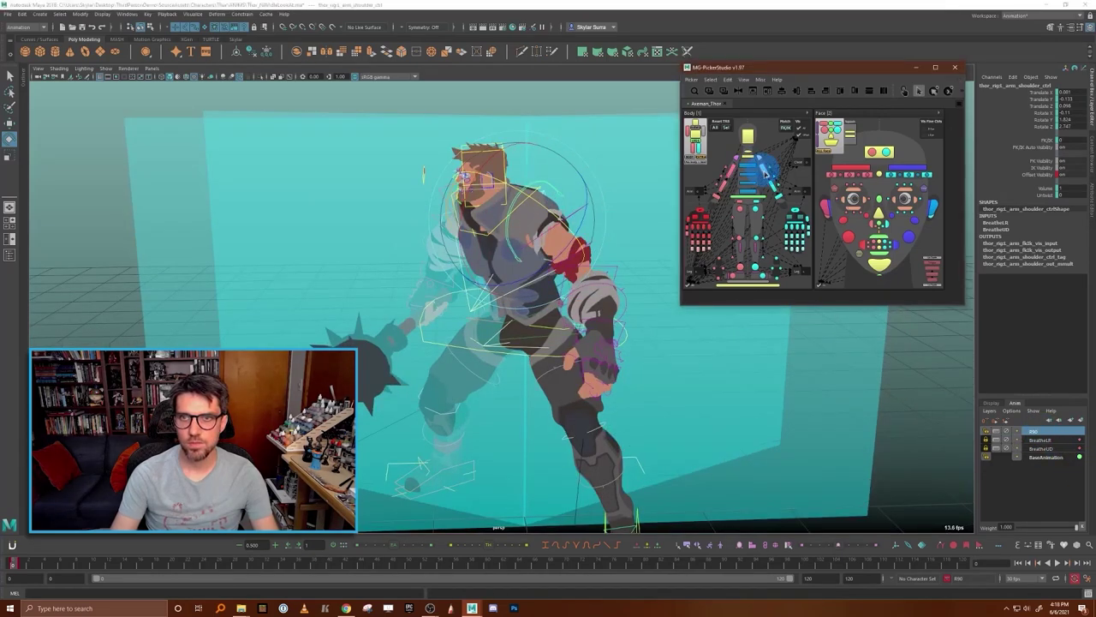
{"action": "left_click", "coordinate": [778, 180]}
{"action": "left_click", "coordinate": [907, 91]}
{"action": "left_click", "coordinate": [758, 167]}
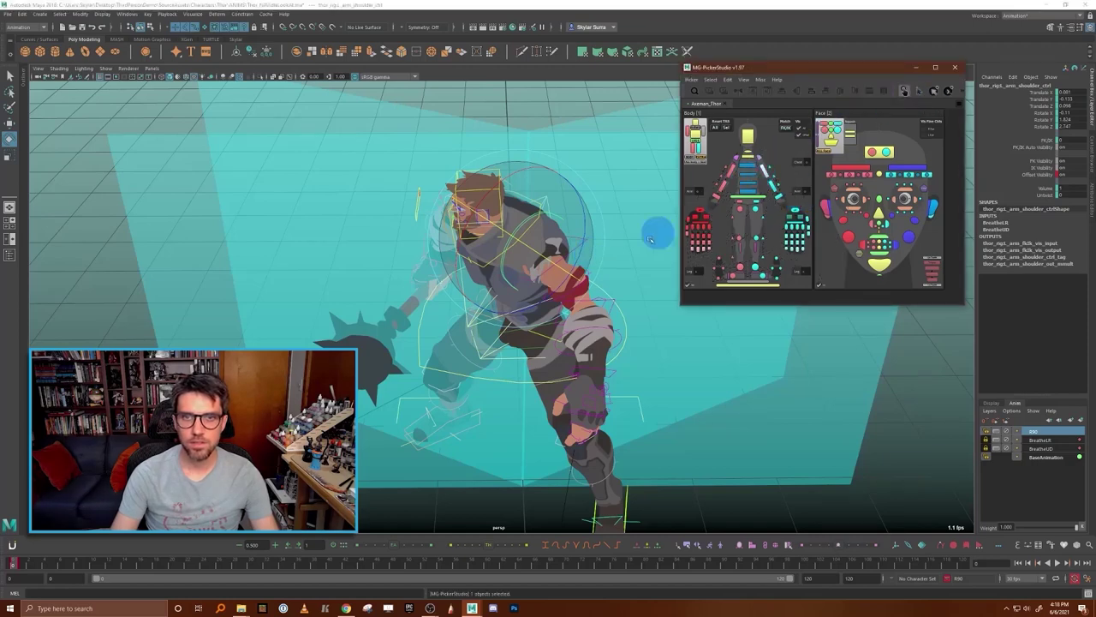
{"action": "left_click", "coordinate": [612, 240]}
{"action": "mouse_move", "coordinate": [613, 239]}
{"action": "left_mouse_down"}
{"action": "mouse_move", "coordinate": [597, 241]}
{"action": "mouse_move", "coordinate": [583, 292]}
{"action": "mouse_move", "coordinate": [469, 289]}
{"action": "mouse_move", "coordinate": [532, 295]}
{"action": "mouse_move", "coordinate": [612, 278]}
{"action": "mouse_move", "coordinate": [597, 247]}
{"action": "left_mouse_up"}
{"action": "left_click", "coordinate": [1008, 438]}
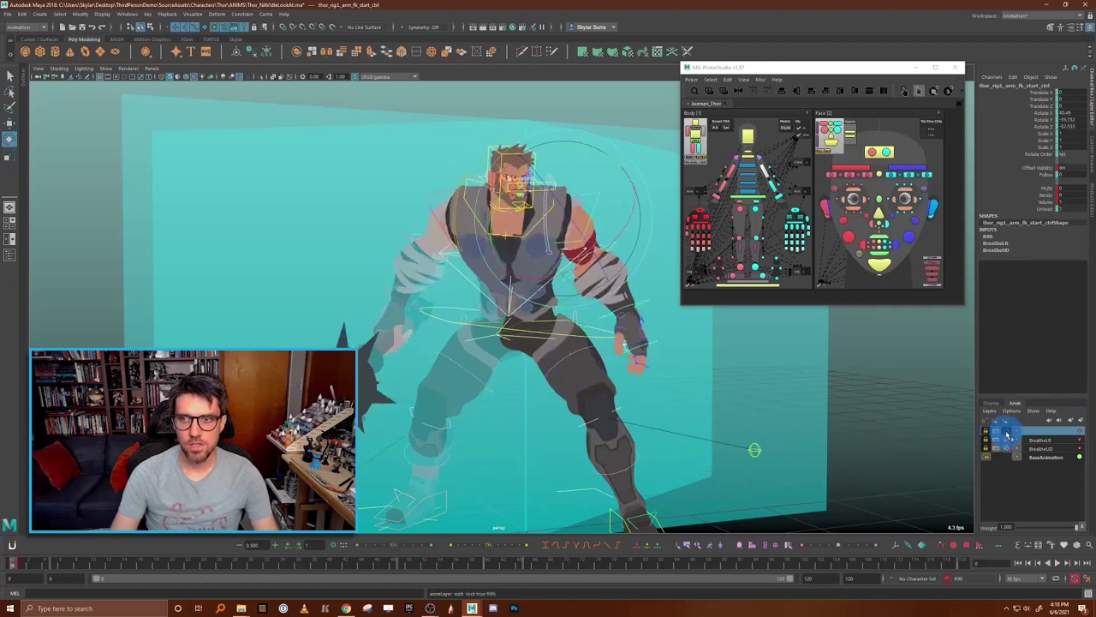
- Key the right upper-arm FK control on R90 and rotate it to about 59.8, -12.4, -79.5
{"action": "left_click_drag", "start_coordinate": [672, 360], "coordinate": [488, 216], "text": "alt"}
{"action": "left_click", "coordinate": [505, 236]}
{"action": "key", "text": "s"}
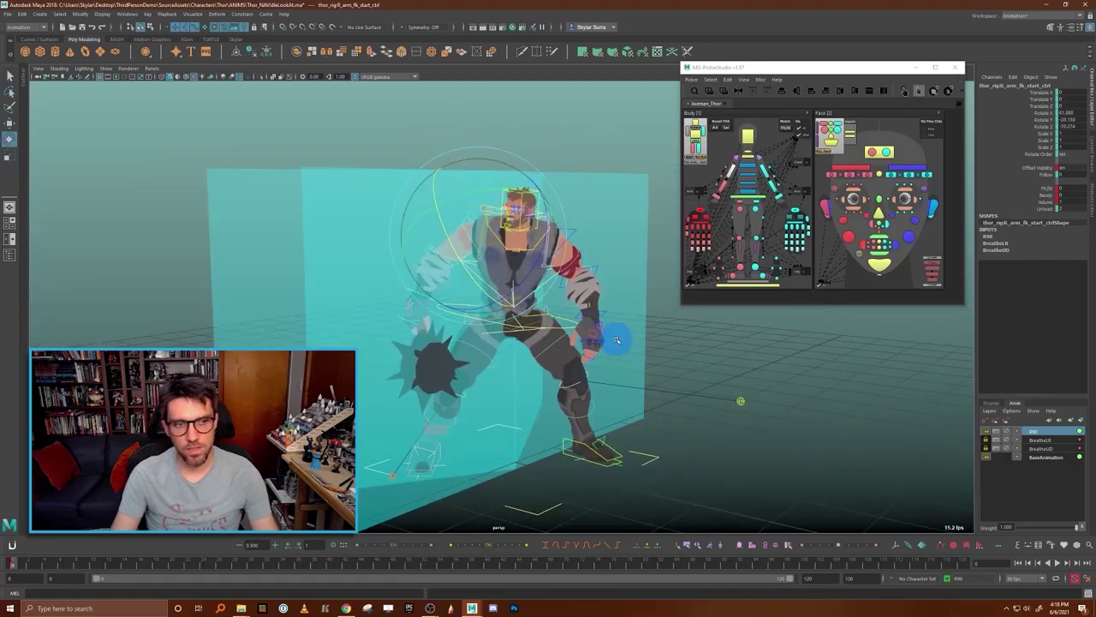
{"action": "left_click", "coordinate": [1008, 432]}
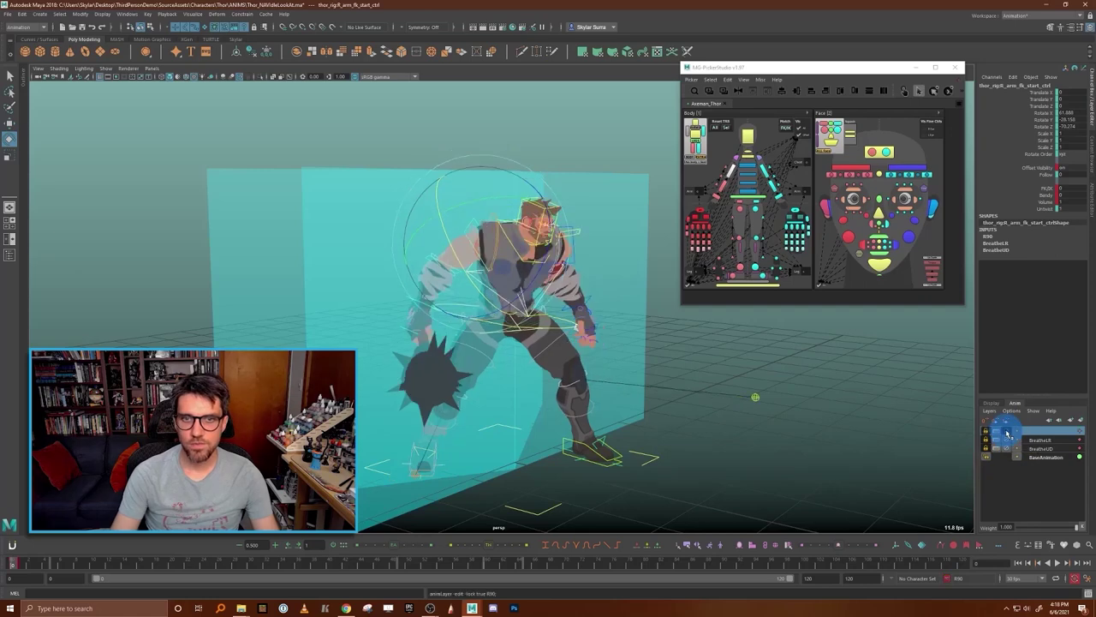
{"action": "left_click_drag", "start_coordinate": [597, 336], "coordinate": [643, 328], "text": "alt"}
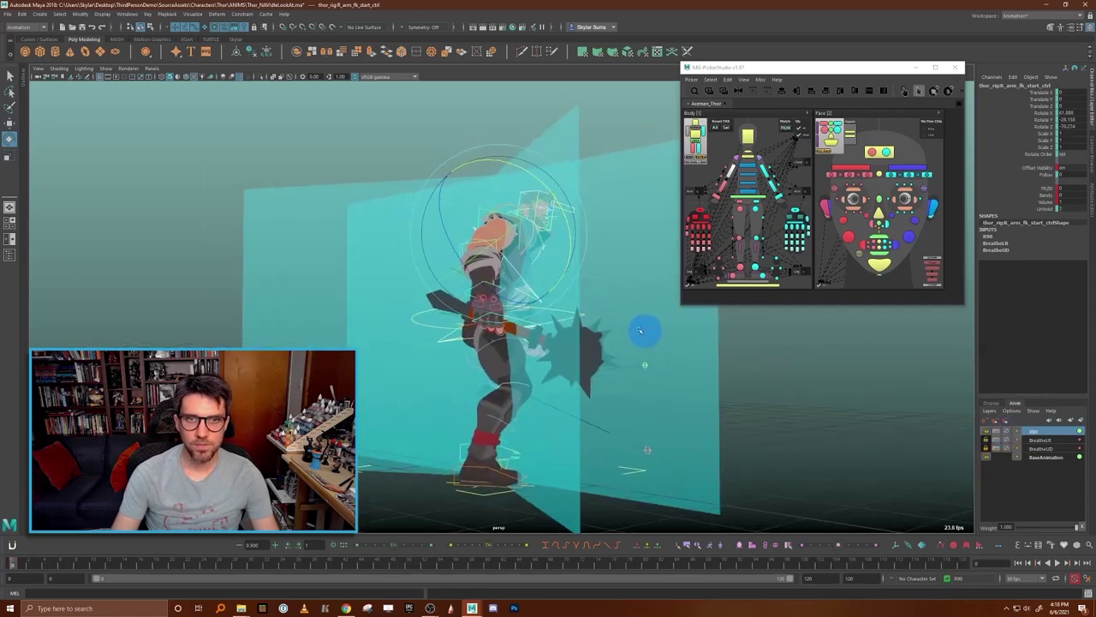
{"action": "left_click_drag", "start_coordinate": [508, 229], "coordinate": [484, 257], "text": "alt"}
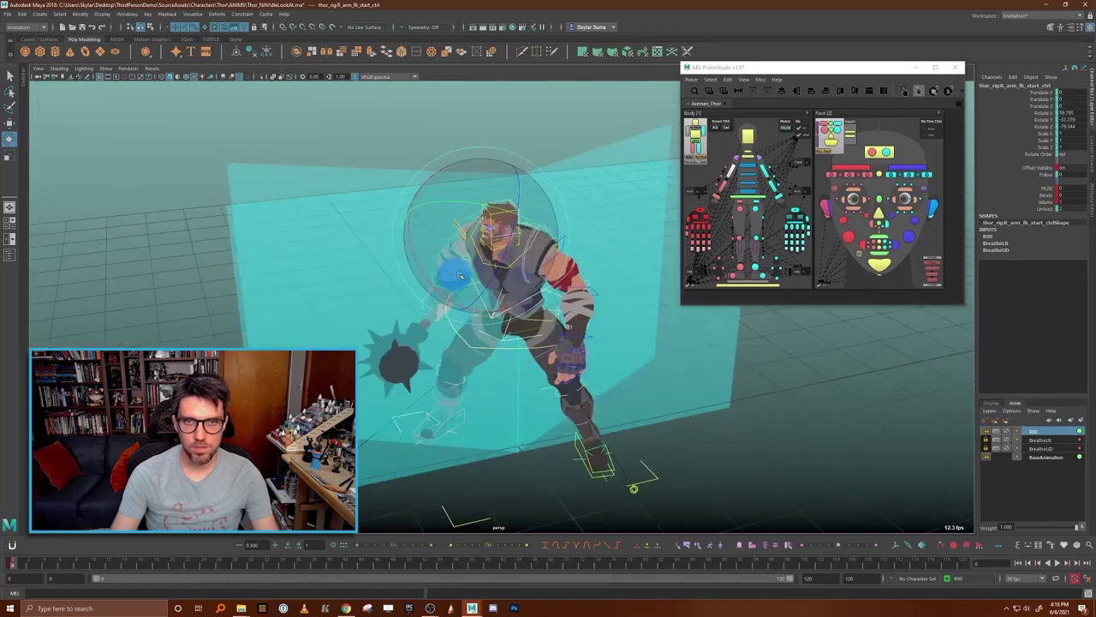
- Toggle the R90 layer repeatedly and compare the arm and body pose with the base pose from several angles
{"action": "left_click", "coordinate": [1008, 434]}
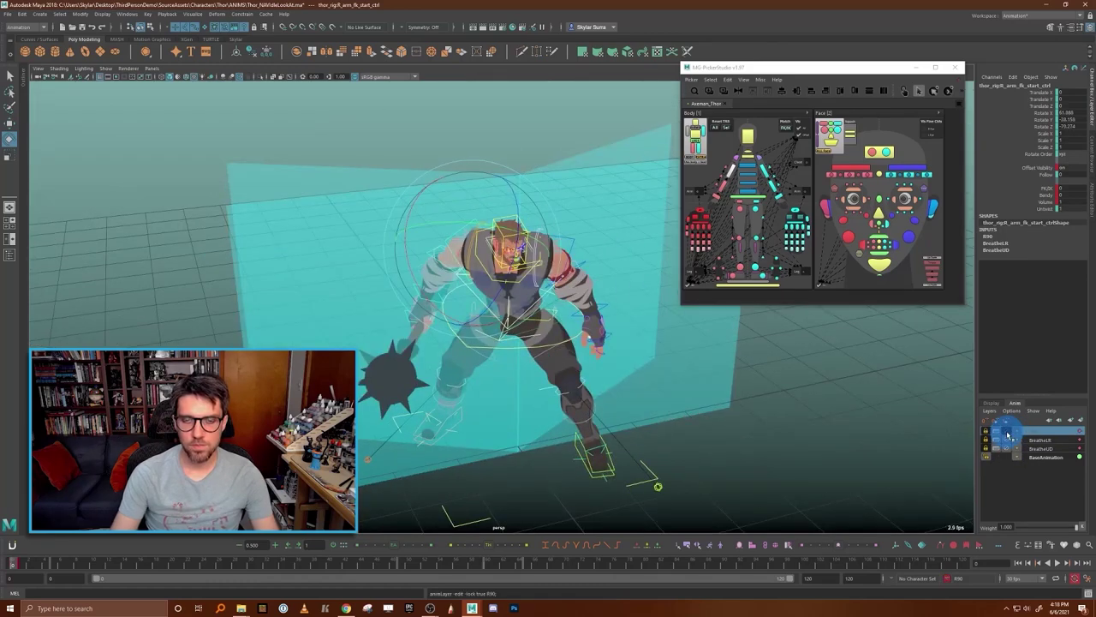
{"action": "left_click", "coordinate": [1008, 435]}
{"action": "left_click", "coordinate": [1008, 435]}
{"action": "left_click", "coordinate": [1008, 435]}
{"action": "left_click_drag", "start_coordinate": [722, 414], "coordinate": [726, 404], "text": "alt"}
{"action": "left_click", "coordinate": [1015, 437]}
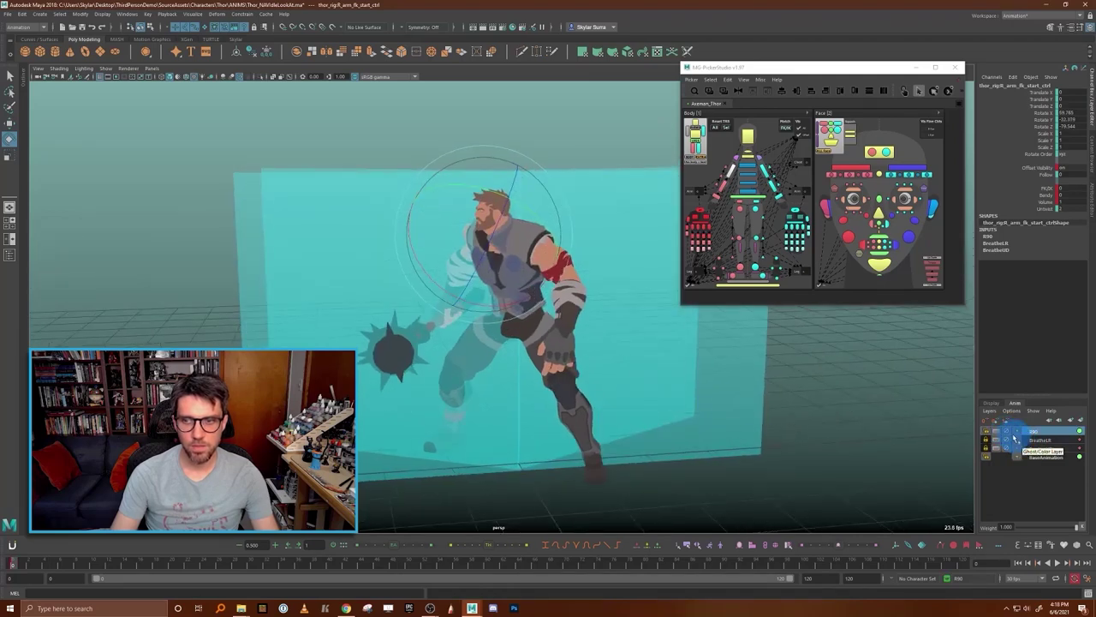
{"action": "left_click", "coordinate": [1009, 435]}
{"action": "left_click", "coordinate": [986, 433]}
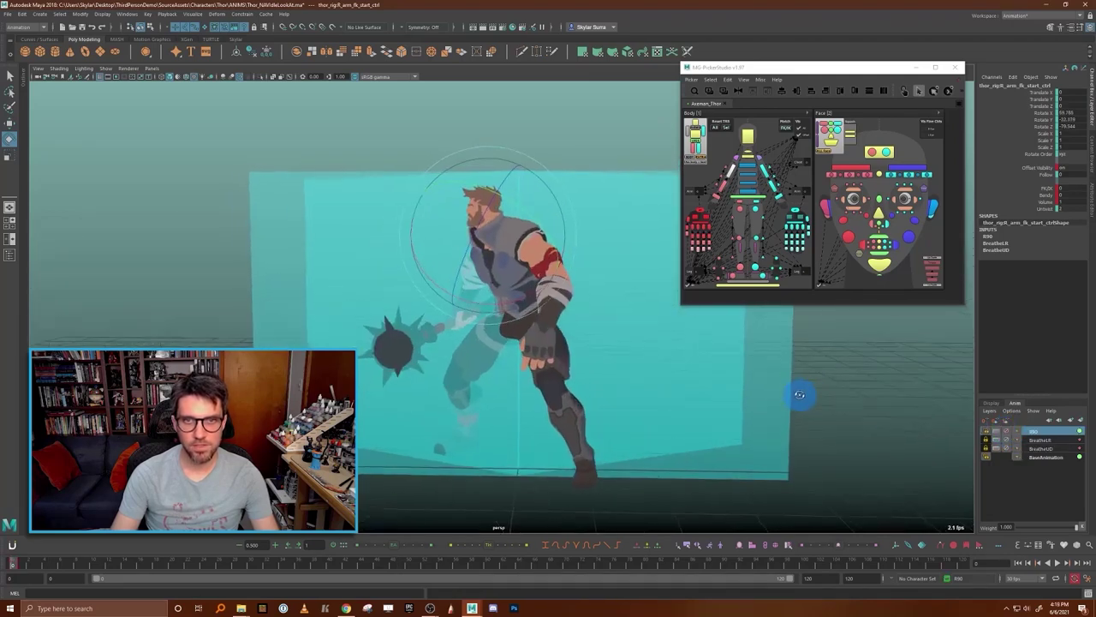
- Show the rig controls again and rotate the head control to about 10.7 in X and 9.3 in Z
{"action": "left_click", "coordinate": [748, 173]}
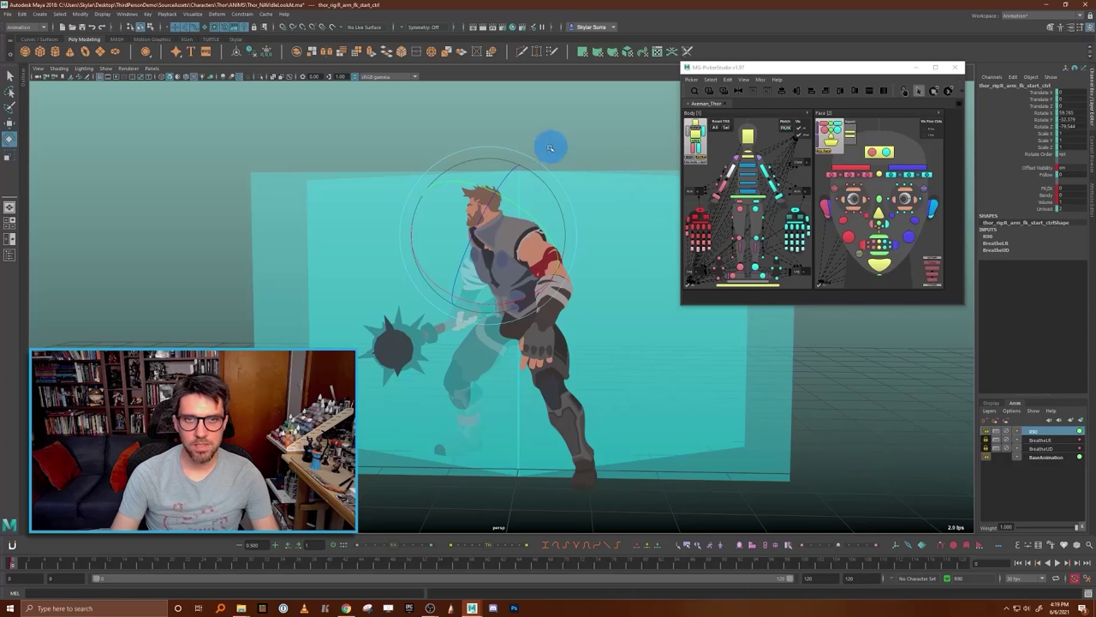
{"action": "left_click", "coordinate": [494, 197]}
{"action": "key", "text": "alt+1"}
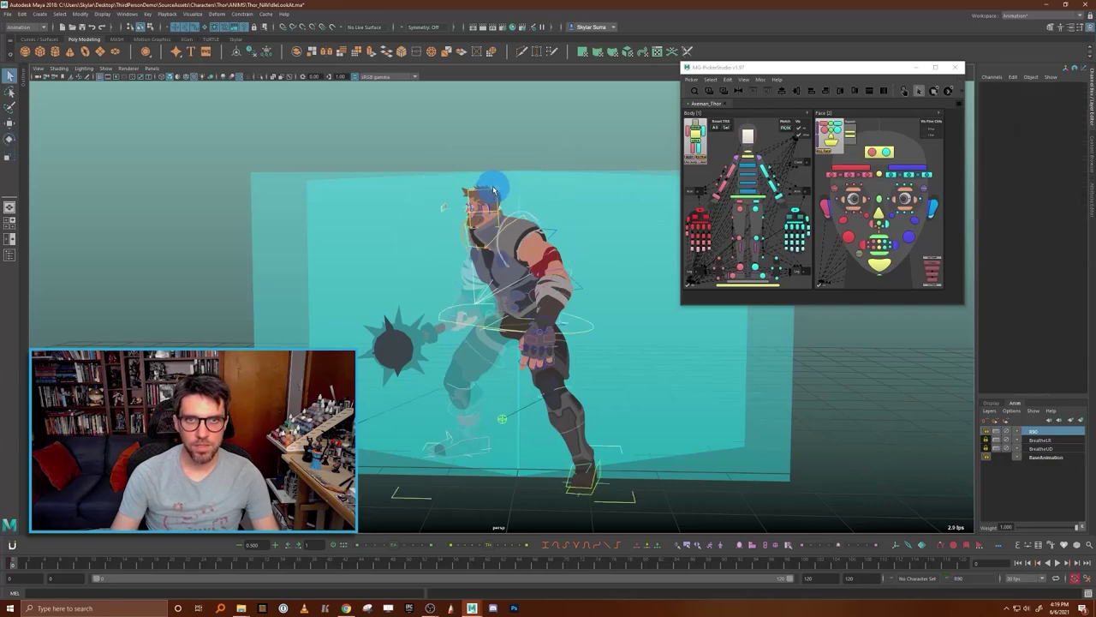
{"action": "left_click", "coordinate": [494, 189]}
{"action": "key", "text": "e"}
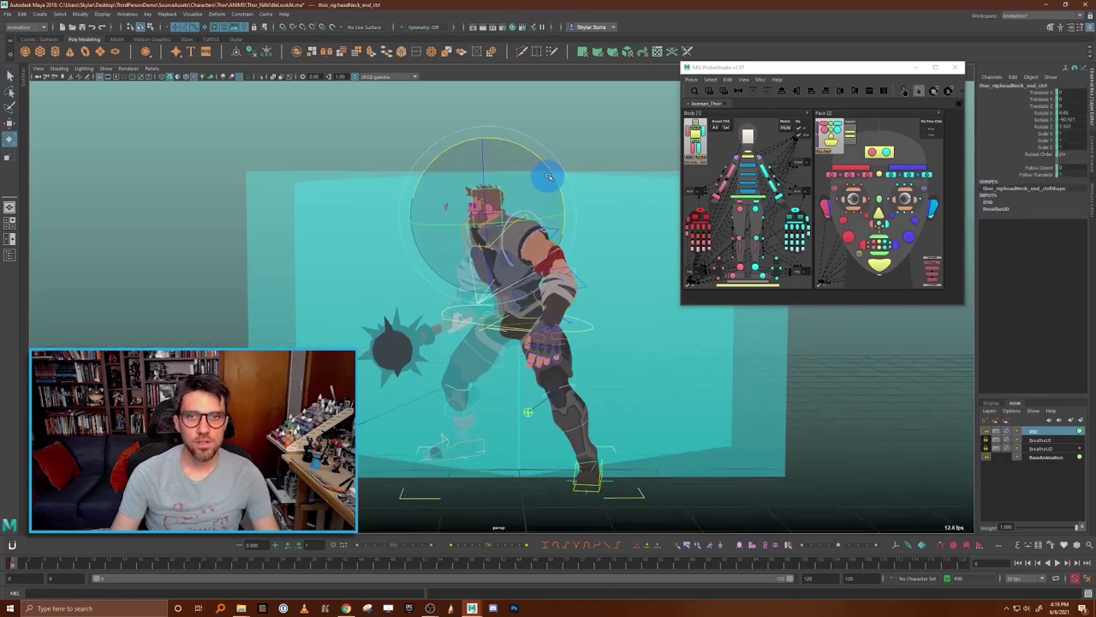
{"action": "left_click_drag", "start_coordinate": [549, 171], "coordinate": [612, 205]}
{"action": "scroll", "coordinate": [617, 199], "scroll_direction": "up", "scroll_amount": 2}
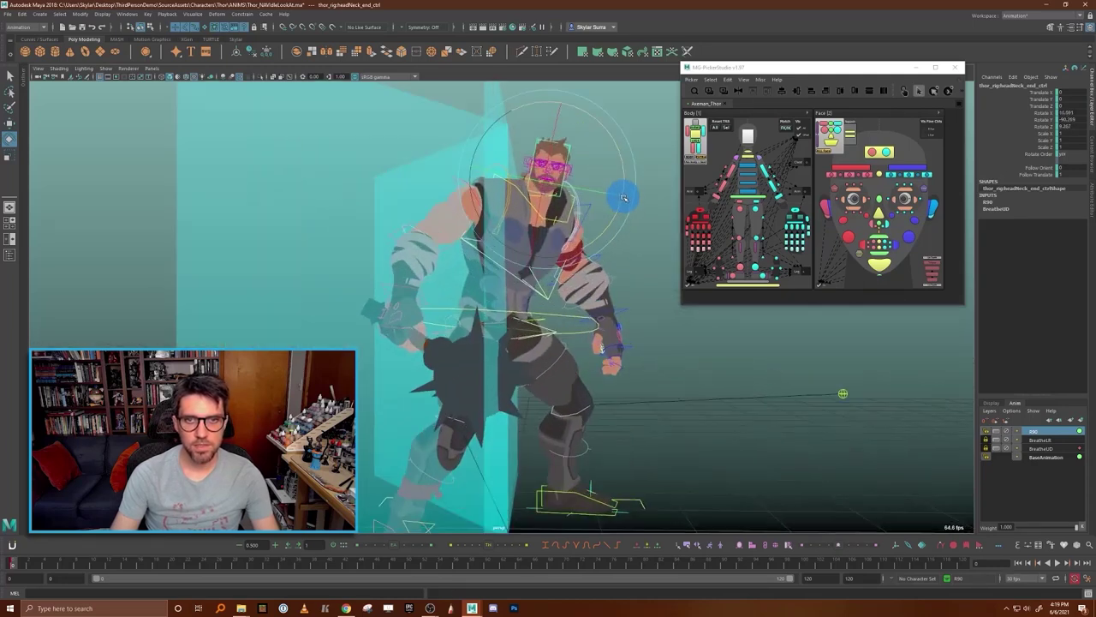
- Rotate the middle neck control on the R90 layer to about 2 in X, -4 in Y and 5.2 in Z
{"action": "left_click", "coordinate": [747, 155]}
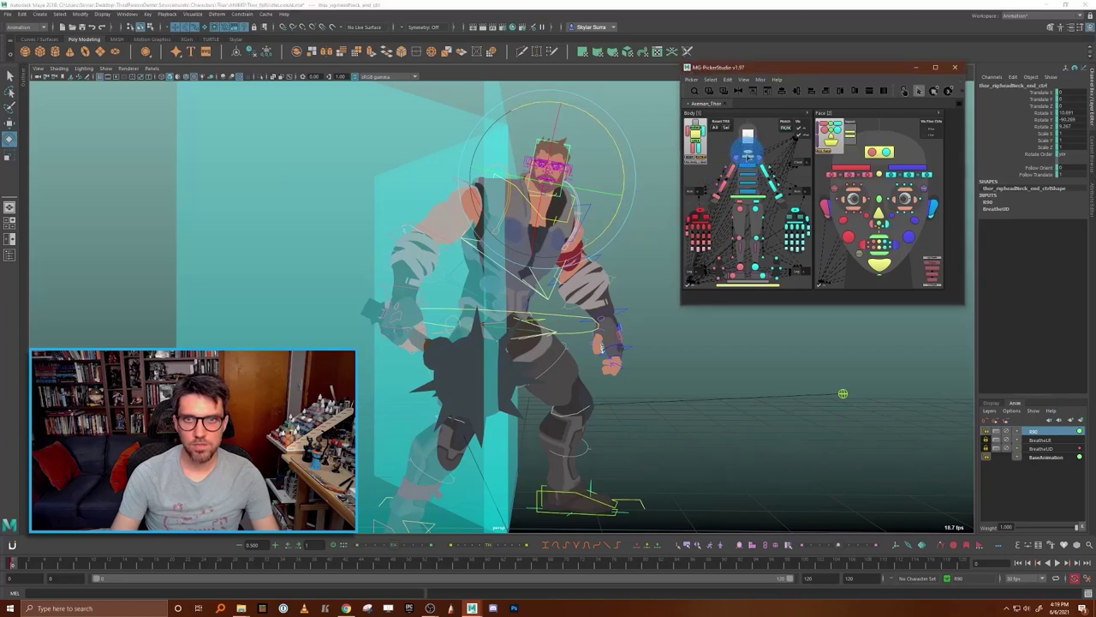
{"action": "left_click", "coordinate": [541, 200]}
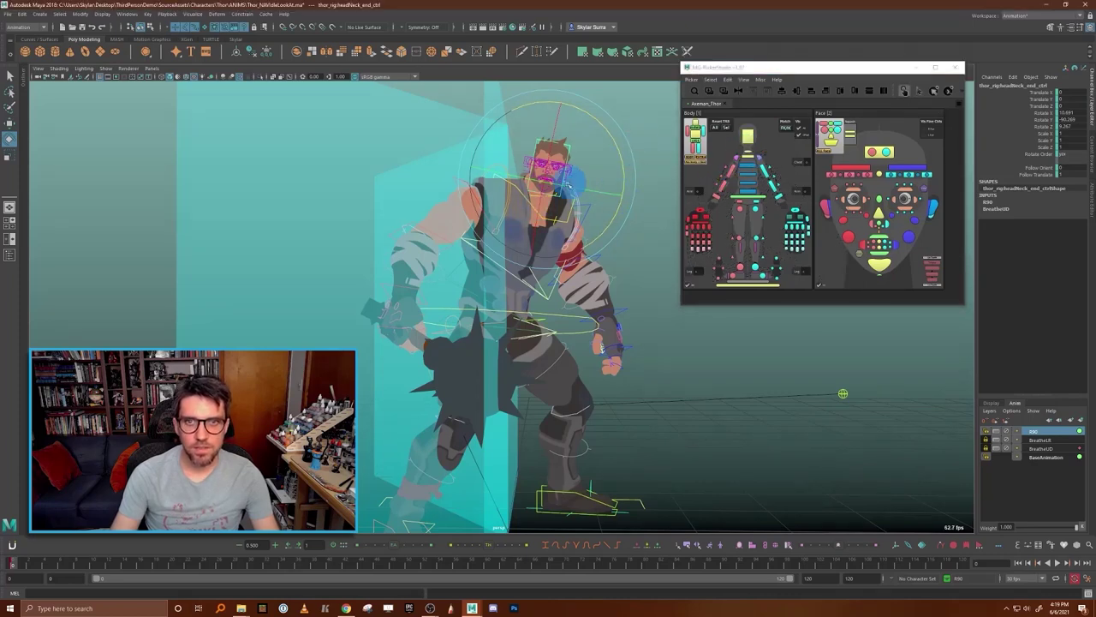
{"action": "left_click", "coordinate": [533, 195]}
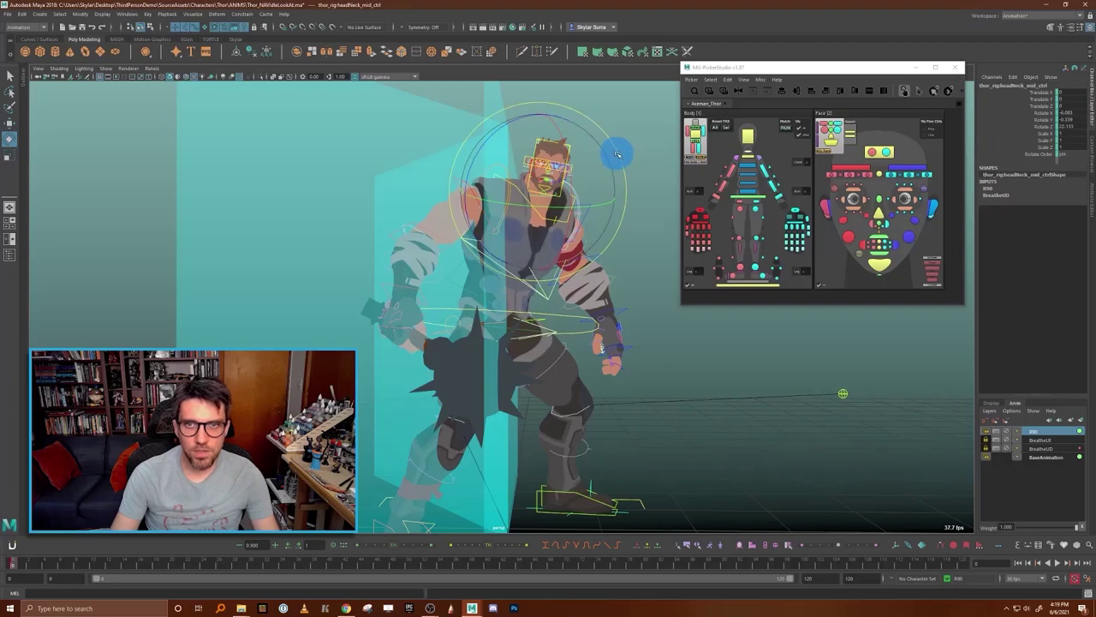
{"action": "key", "text": "w"}
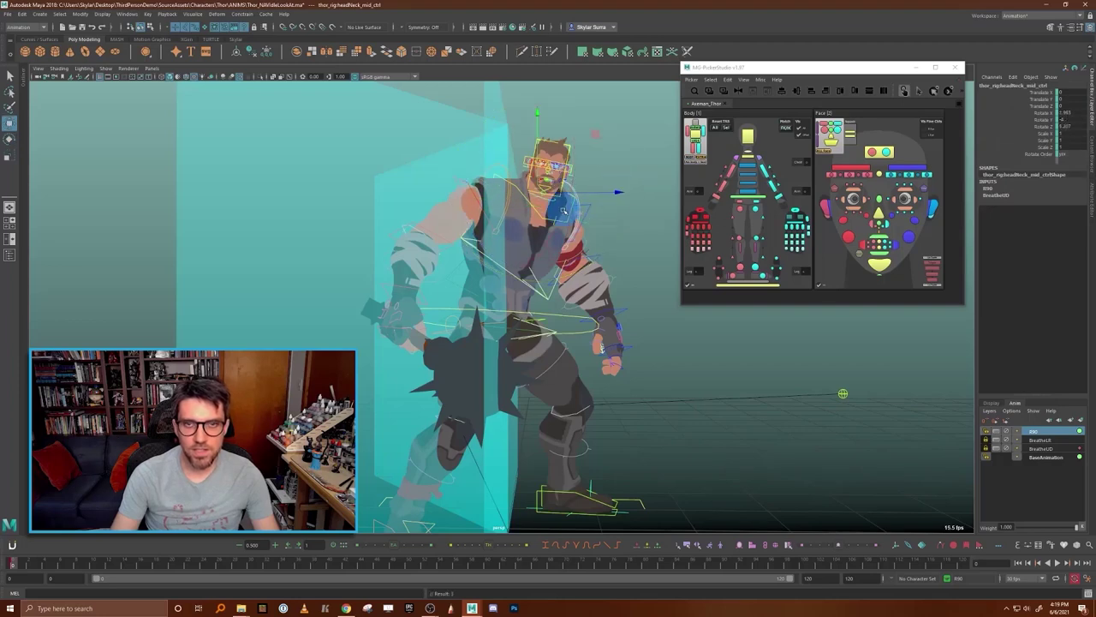
- Hide the rig controls and shift the centre-of-gravity control on R90 to about 2.66 in Translate X
{"action": "key", "text": "alt+1"}
{"action": "left_click_drag", "start_coordinate": [612, 226], "coordinate": [555, 313], "text": "alt"}
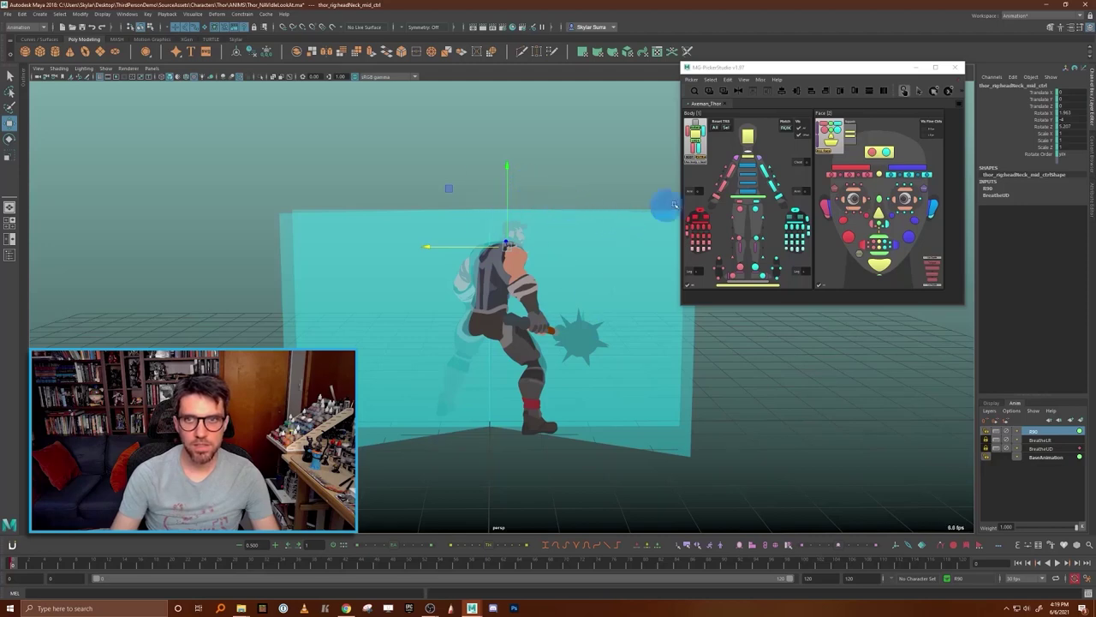
{"action": "left_click", "coordinate": [762, 198]}
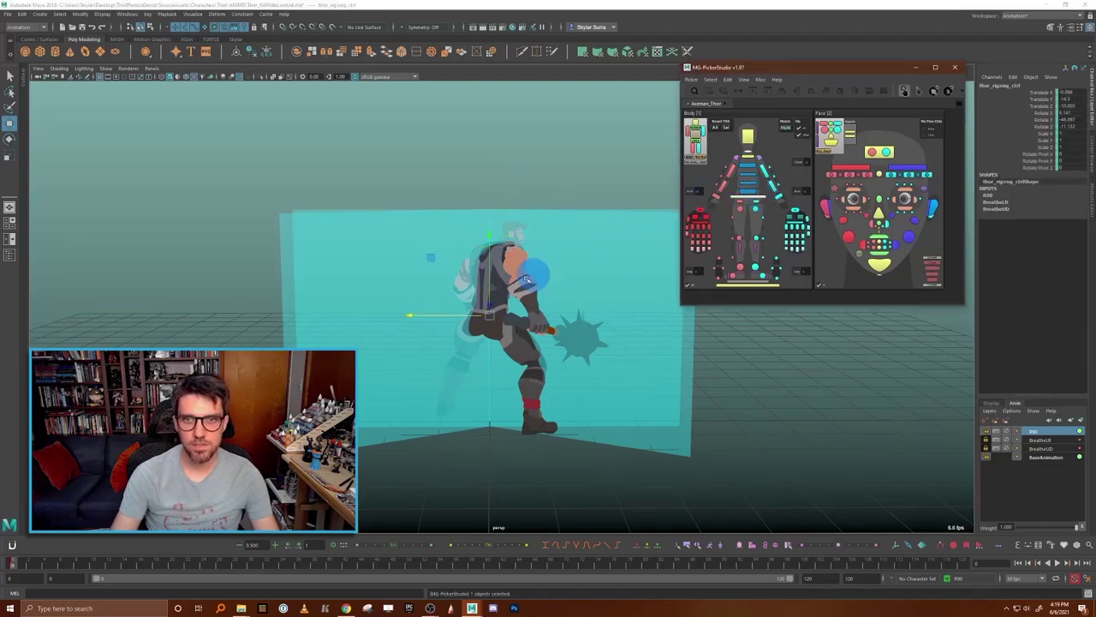
{"action": "left_click_drag", "start_coordinate": [471, 317], "coordinate": [468, 316]}
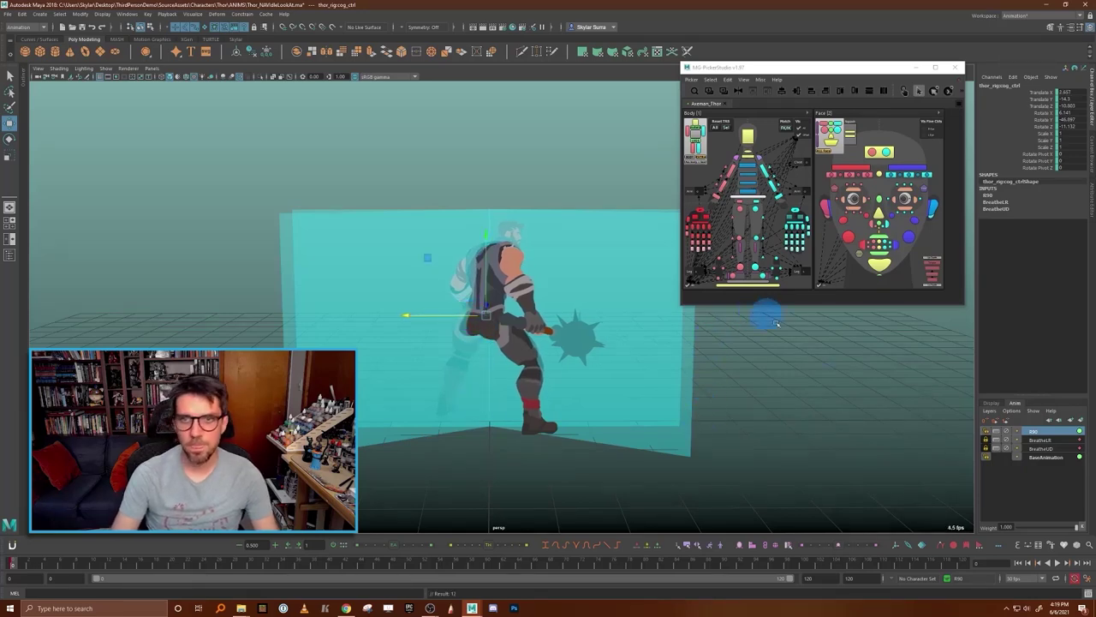
{"action": "left_click", "coordinate": [836, 391]}
- Toggle the R90 layer's mute repeatedly and compare the body's balance with the base pose from behind
{"action": "left_click", "coordinate": [1009, 433]}
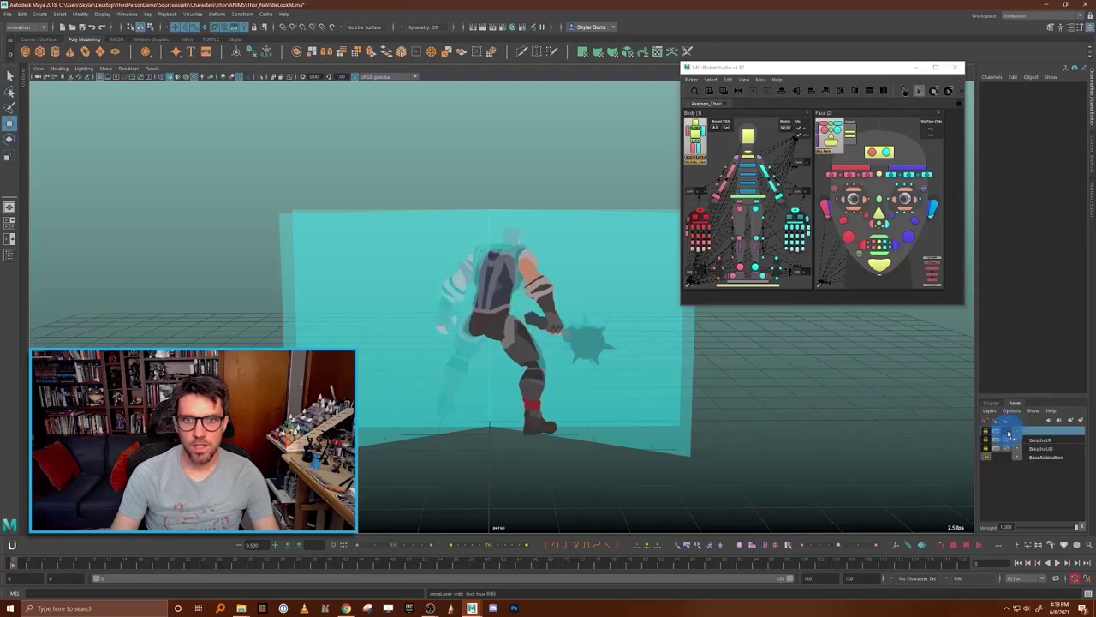
{"action": "left_click", "coordinate": [1008, 433]}
{"action": "left_click", "coordinate": [1009, 433]}
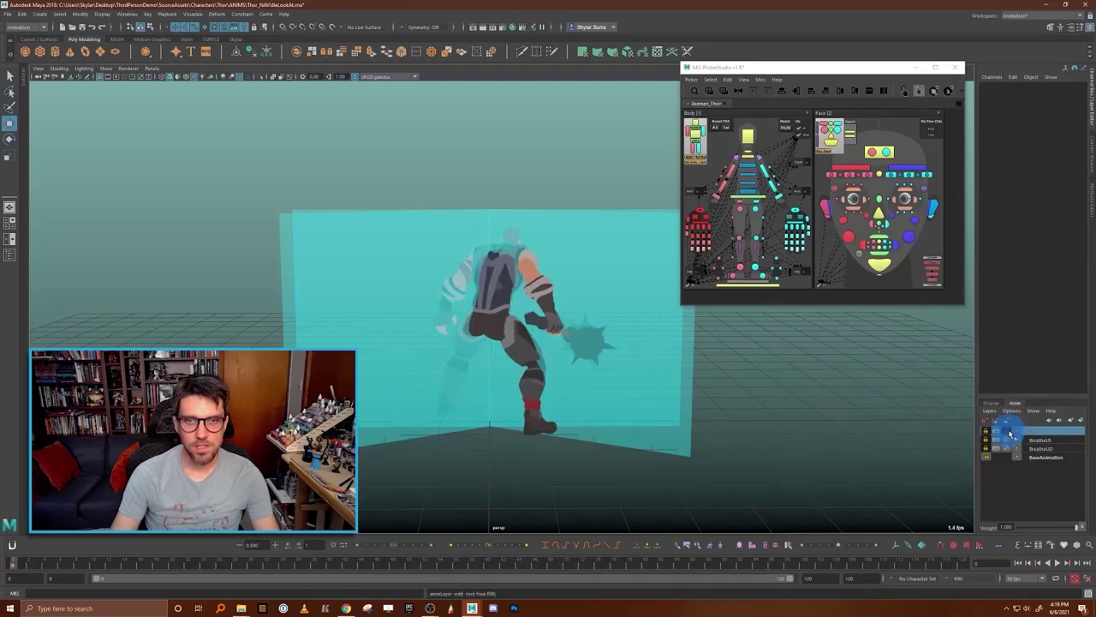
{"action": "left_click", "coordinate": [1011, 434]}
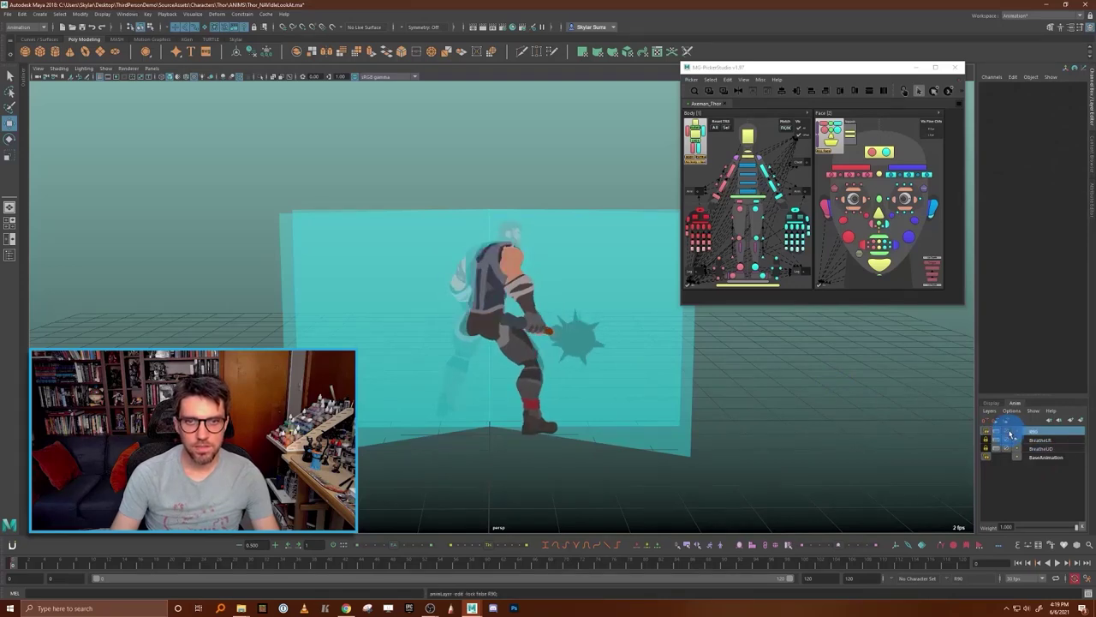
{"action": "left_click", "coordinate": [1011, 434]}
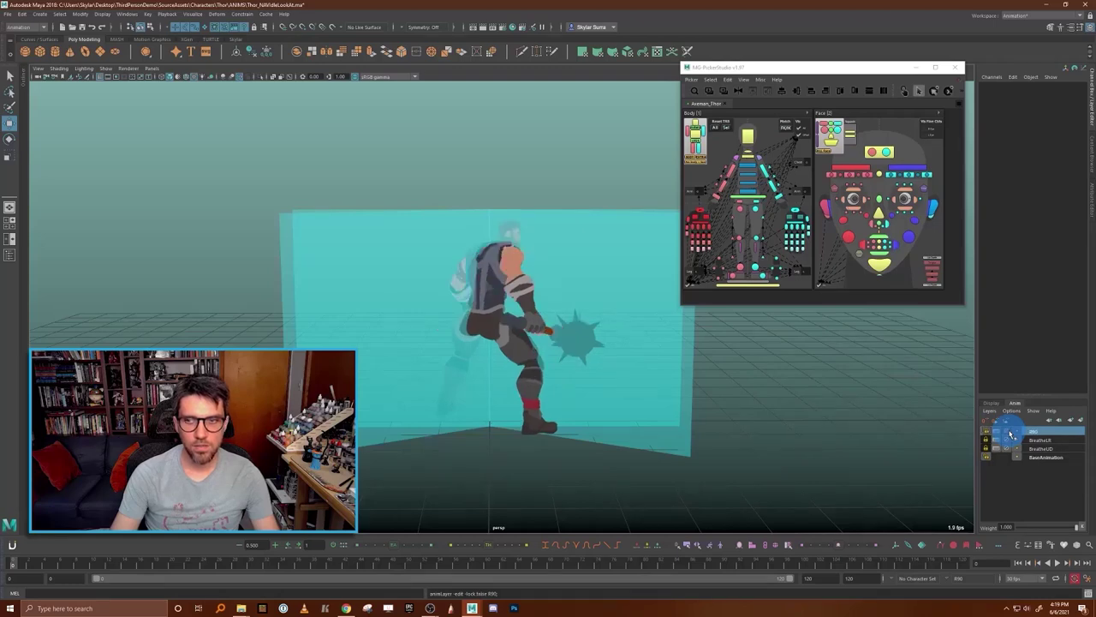
{"action": "left_click", "coordinate": [1010, 434]}
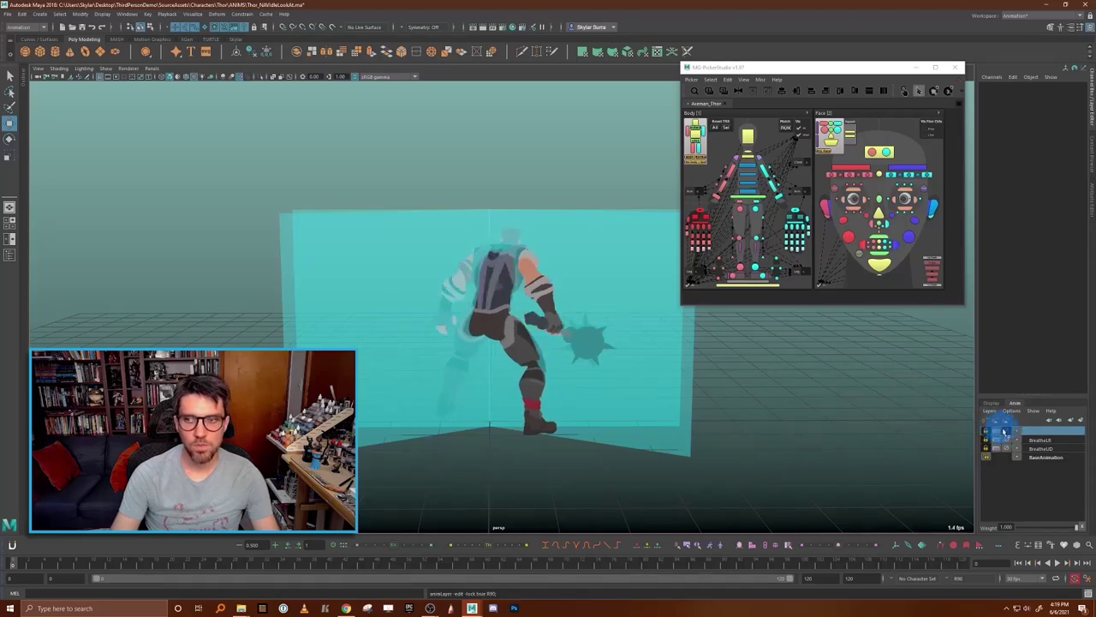
{"action": "left_click", "coordinate": [1007, 429]}
- Show the rig controls and rotate the left upper-arm FK control on R90 to refine how the arm hangs
{"action": "left_click", "coordinate": [771, 172]}
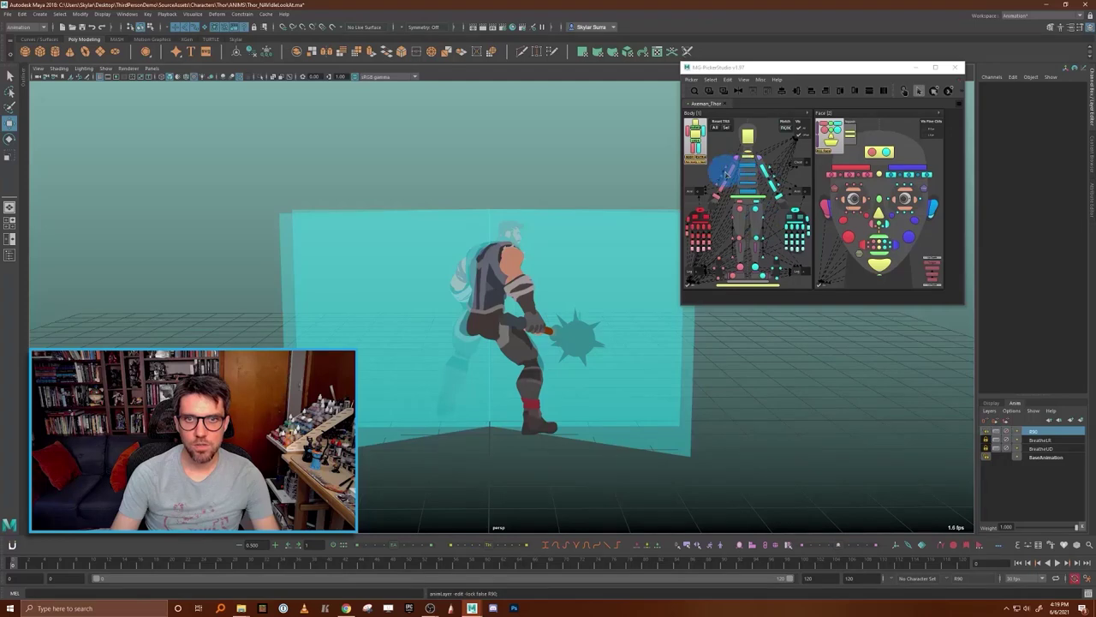
{"action": "left_click", "coordinate": [733, 174]}
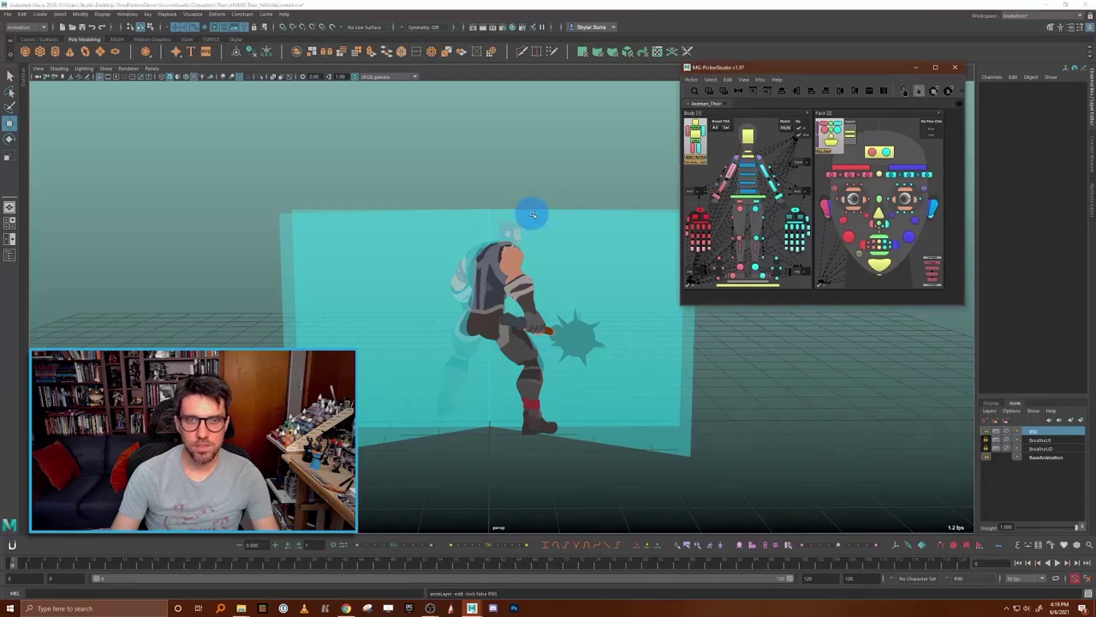
{"action": "left_click", "coordinate": [1034, 440]}
{"action": "left_click", "coordinate": [675, 299]}
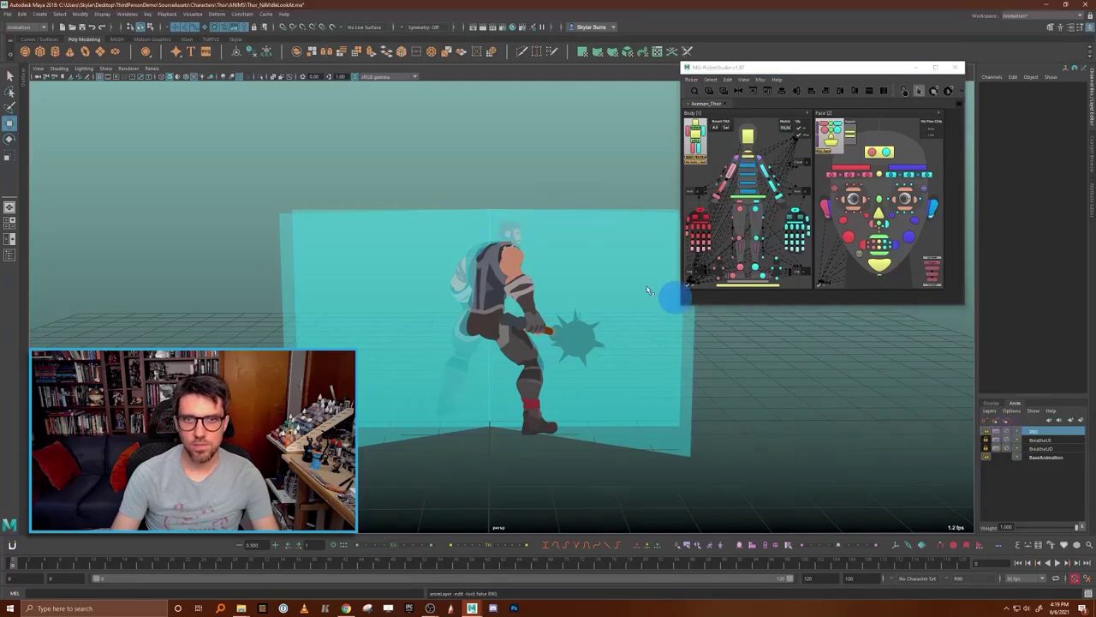
{"action": "left_click", "coordinate": [484, 267]}
{"action": "left_click", "coordinate": [463, 243]}
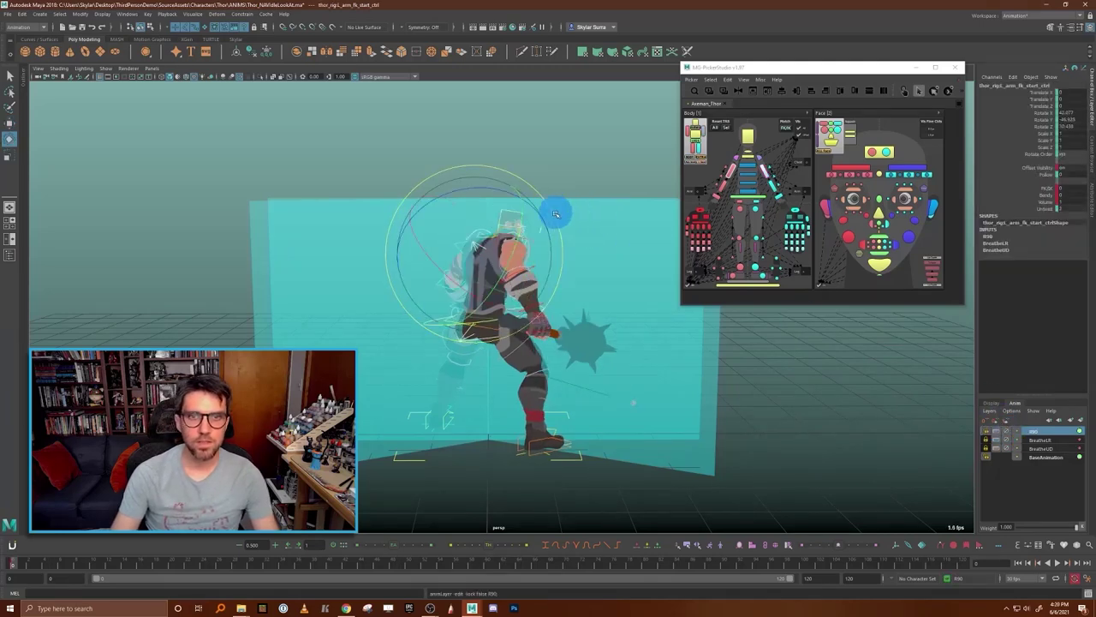
{"action": "left_click_drag", "start_coordinate": [557, 218], "coordinate": [581, 236]}
{"action": "left_click_drag", "start_coordinate": [508, 261], "coordinate": [506, 309], "text": "alt"}
{"action": "left_click_drag", "start_coordinate": [580, 315], "coordinate": [438, 306], "text": "alt"}
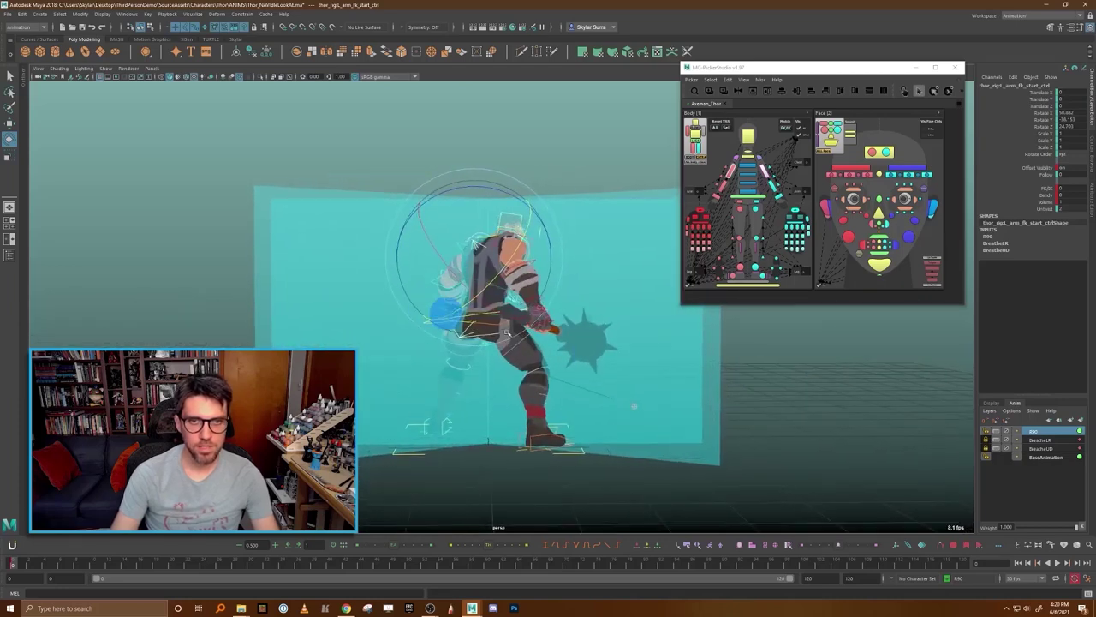
- Mute and unmute the R90 layer to compare the adjusted left arm, and view the pose from the front
{"action": "left_click", "coordinate": [1012, 434]}
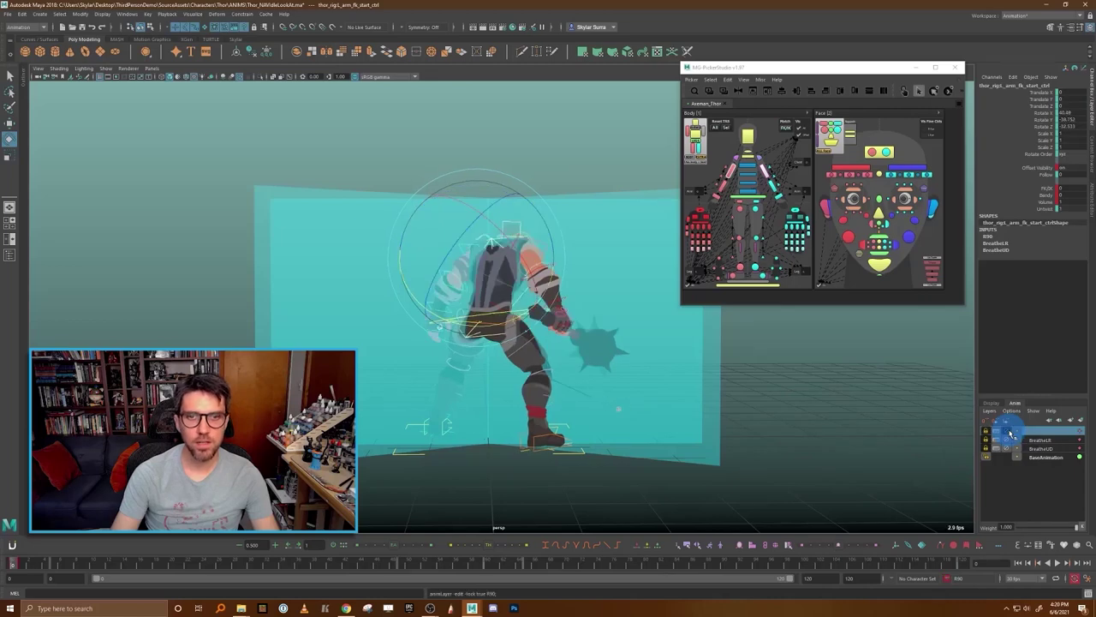
{"action": "left_click", "coordinate": [1012, 434]}
{"action": "left_click_drag", "start_coordinate": [765, 382], "coordinate": [666, 399], "text": "alt"}
{"action": "left_click", "coordinate": [558, 137]}
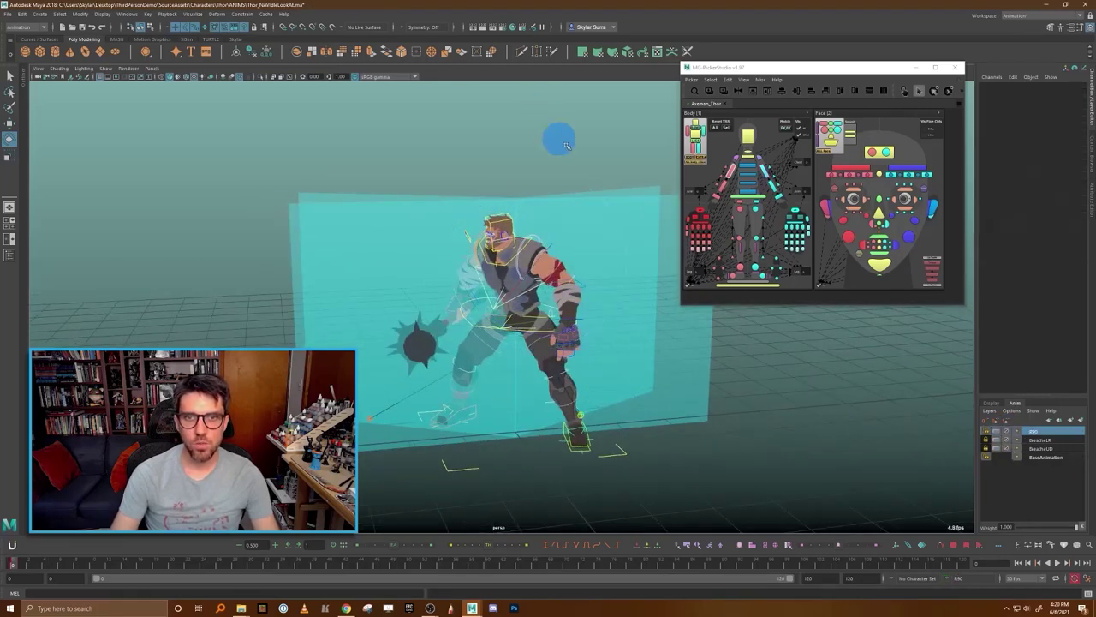
- Duplicate the R90 animation layer, rename the copy R120, and mute the original R90 layer
{"action": "right_click", "coordinate": [1052, 434]}
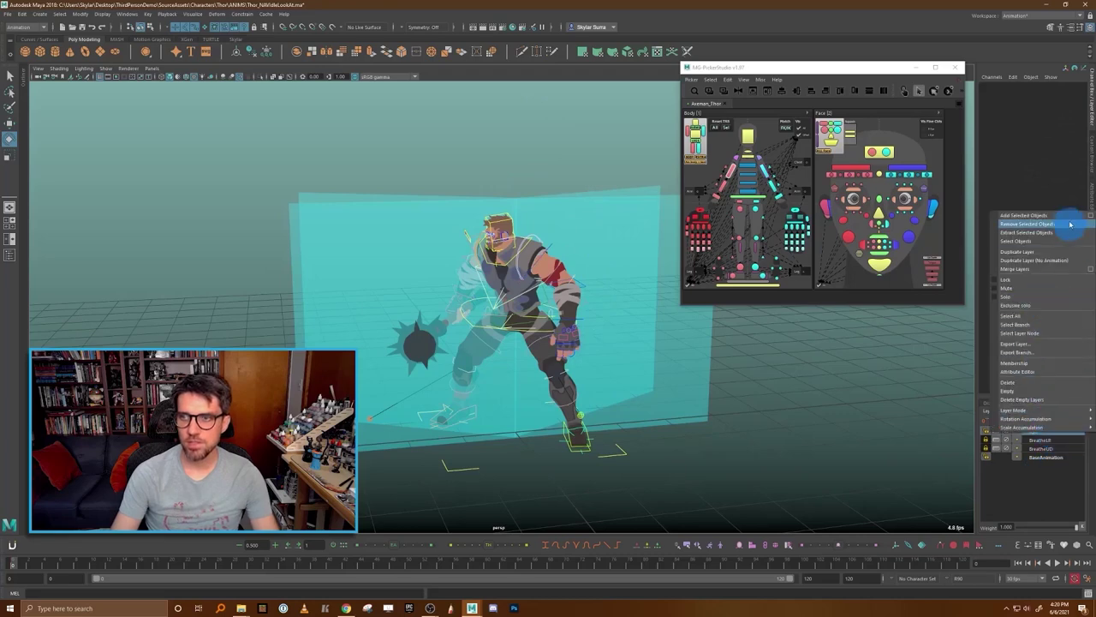
{"action": "left_click", "coordinate": [1064, 252]}
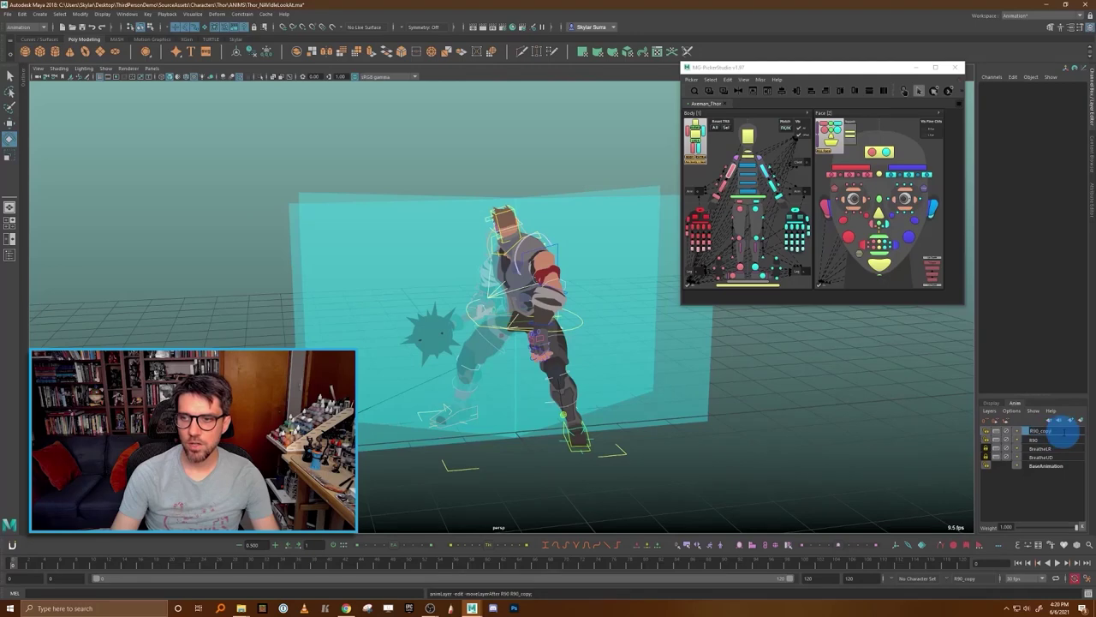
{"action": "type", "text": "R120"}
{"action": "key", "text": "Return"}
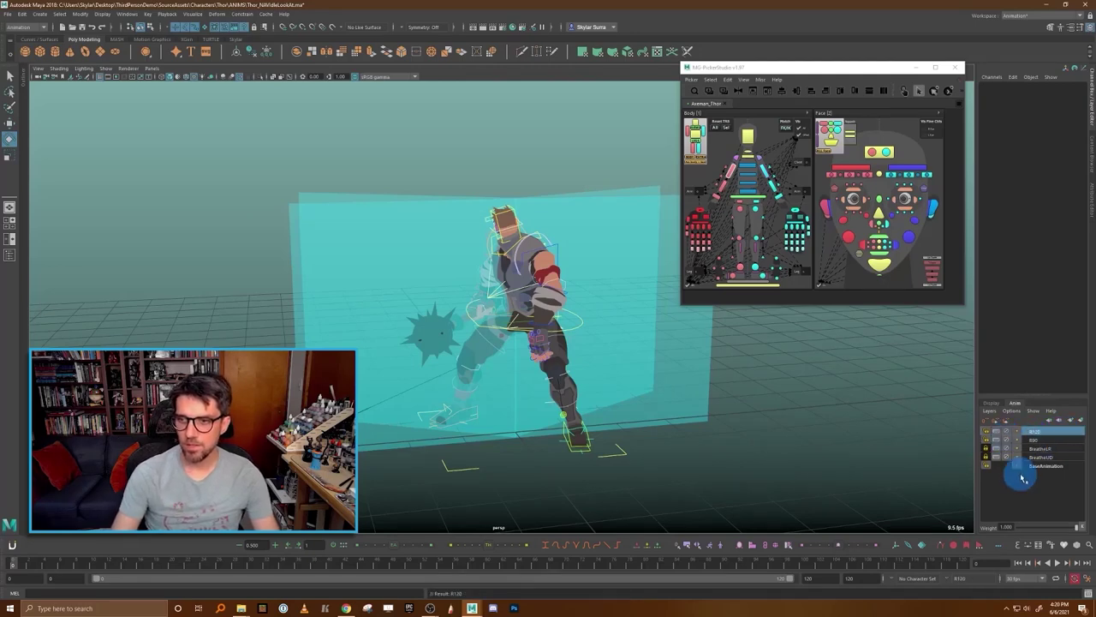
{"action": "left_click", "coordinate": [1006, 441]}
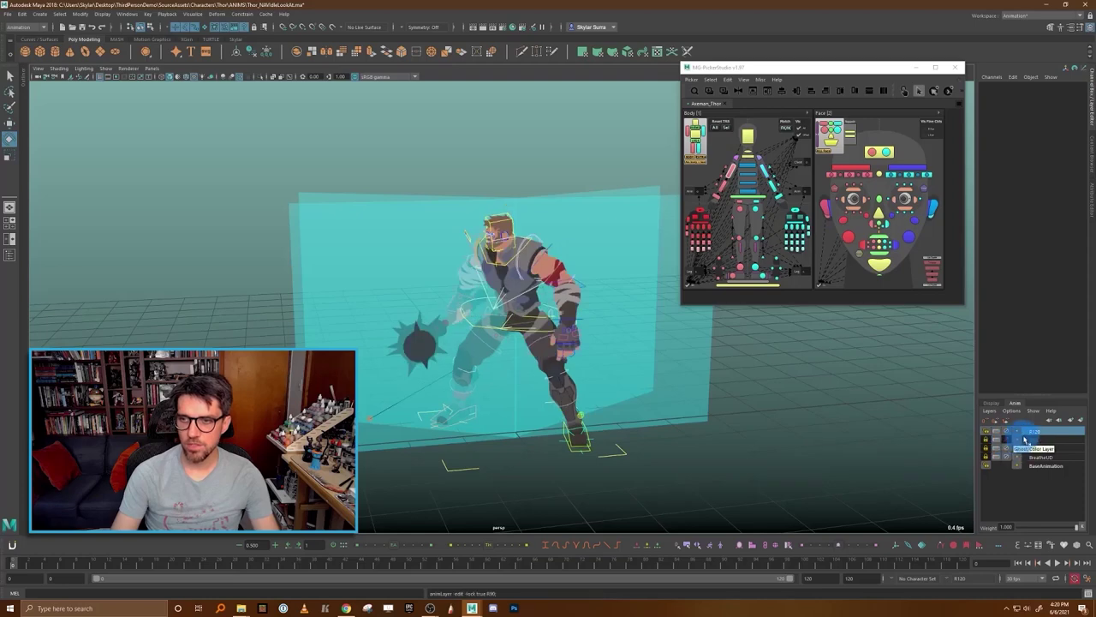
- Rotate the head control on the R120 layer to about -123.7 in Y so the head turns toward the 120-degree reference plane
{"action": "left_click_drag", "start_coordinate": [734, 442], "coordinate": [756, 444], "text": "alt"}
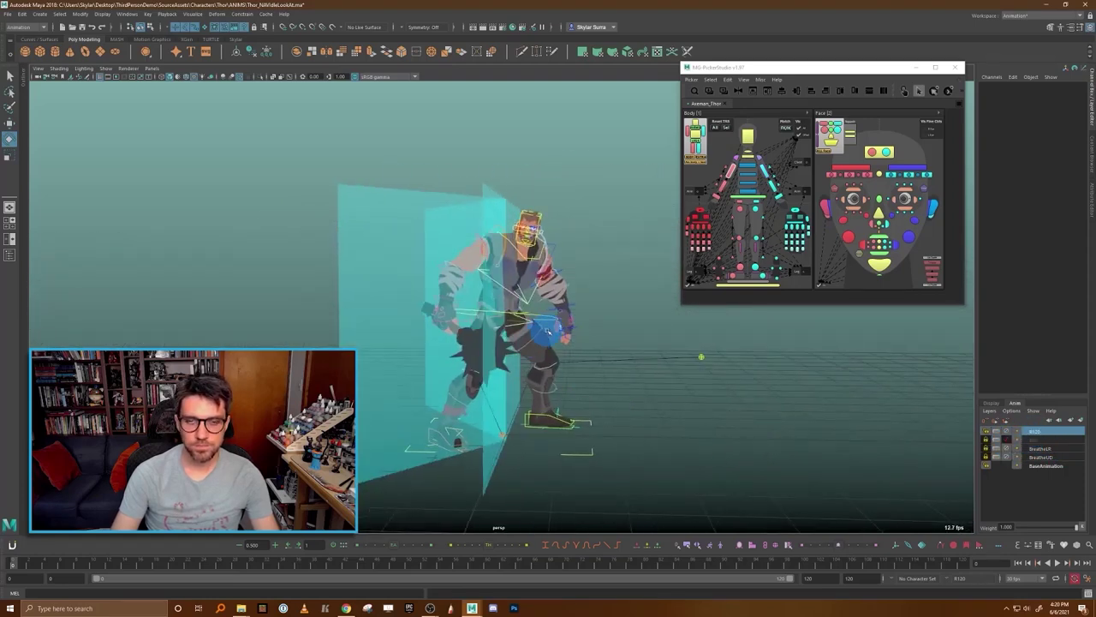
{"action": "left_click_drag", "start_coordinate": [547, 332], "coordinate": [502, 342], "text": "alt"}
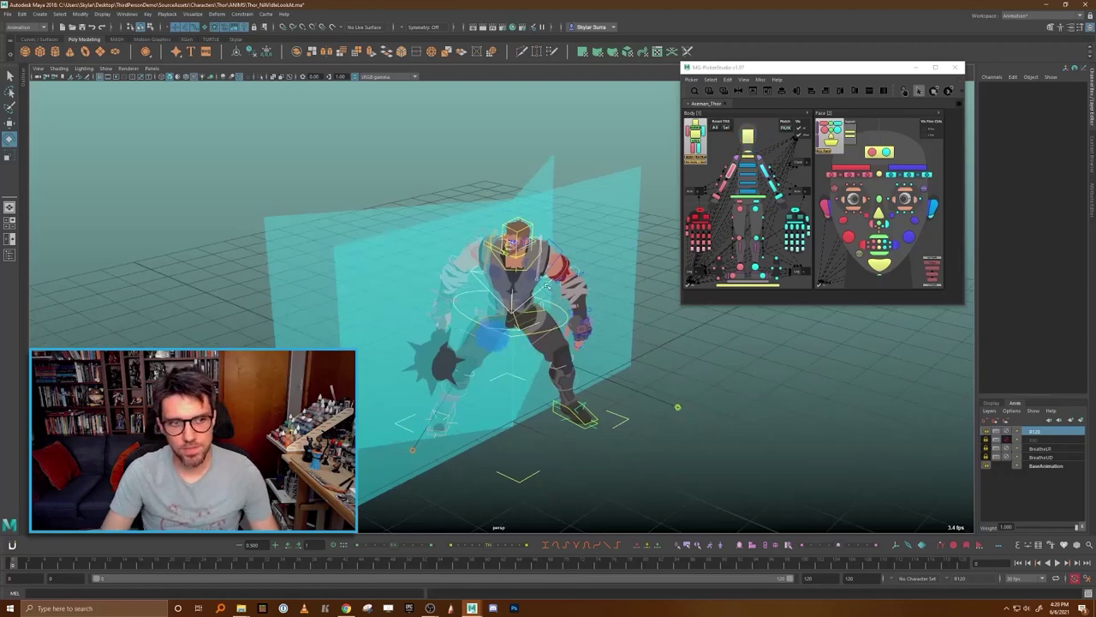
{"action": "left_click", "coordinate": [531, 221]}
{"action": "left_click", "coordinate": [531, 227]}
{"action": "left_click_drag", "start_coordinate": [660, 358], "coordinate": [544, 397], "text": "alt"}
{"action": "left_click_drag", "start_coordinate": [616, 332], "coordinate": [557, 365], "text": "alt"}
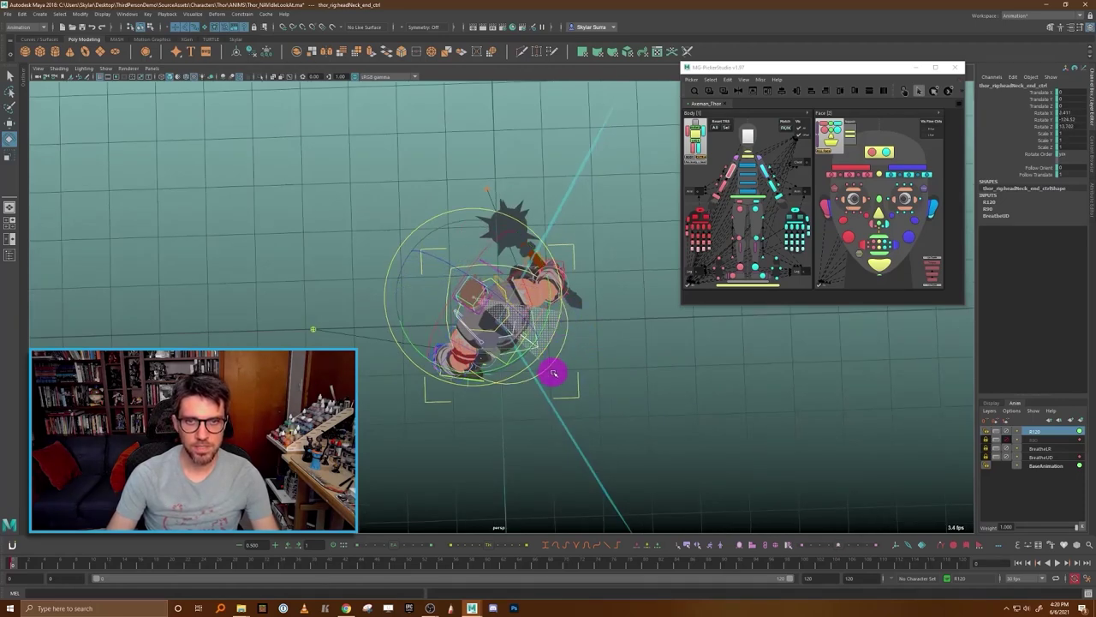
{"action": "left_click_drag", "start_coordinate": [608, 371], "coordinate": [708, 326], "text": "alt"}
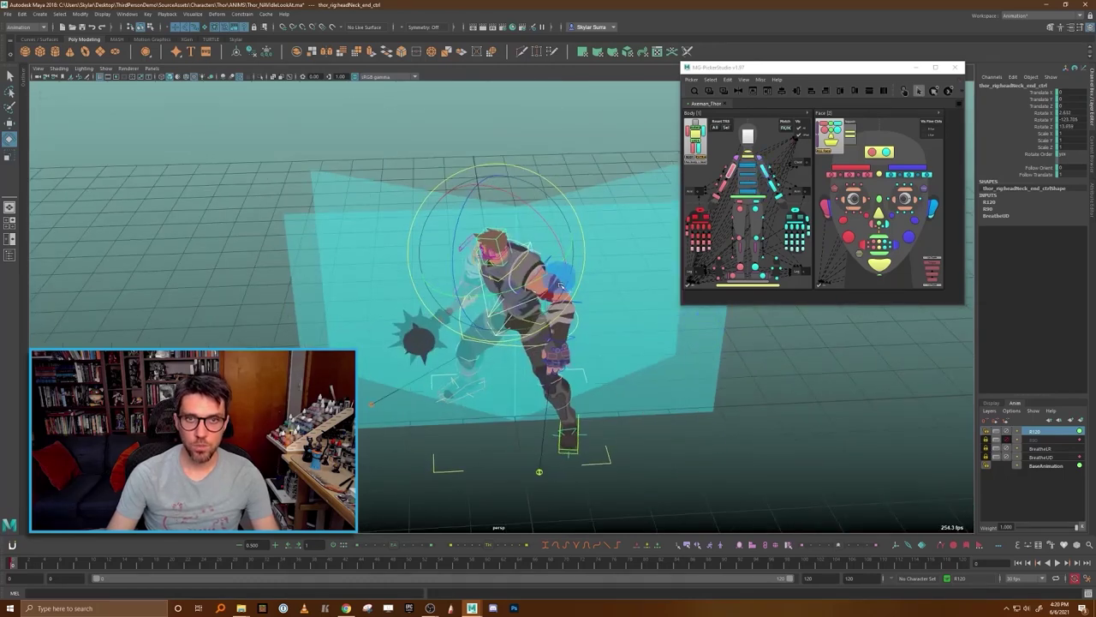
{"action": "left_click_drag", "start_coordinate": [696, 460], "coordinate": [737, 447], "text": "alt"}
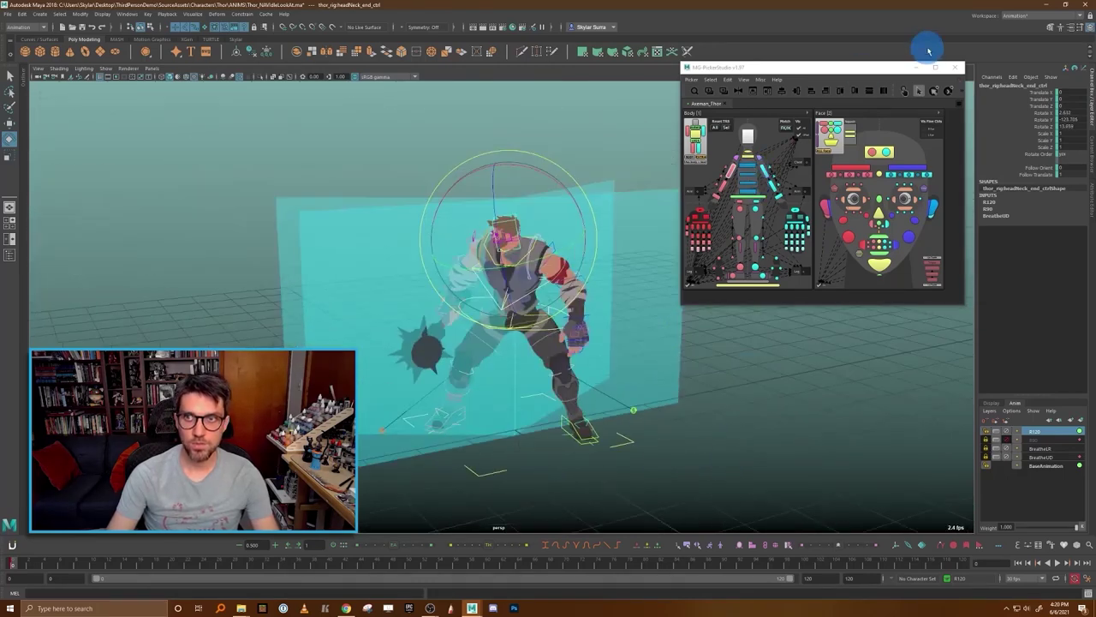
- Select the three spine FK controls together and rotate them on R120 to twist the torso further toward the look direction
{"action": "left_click", "coordinate": [908, 90]}
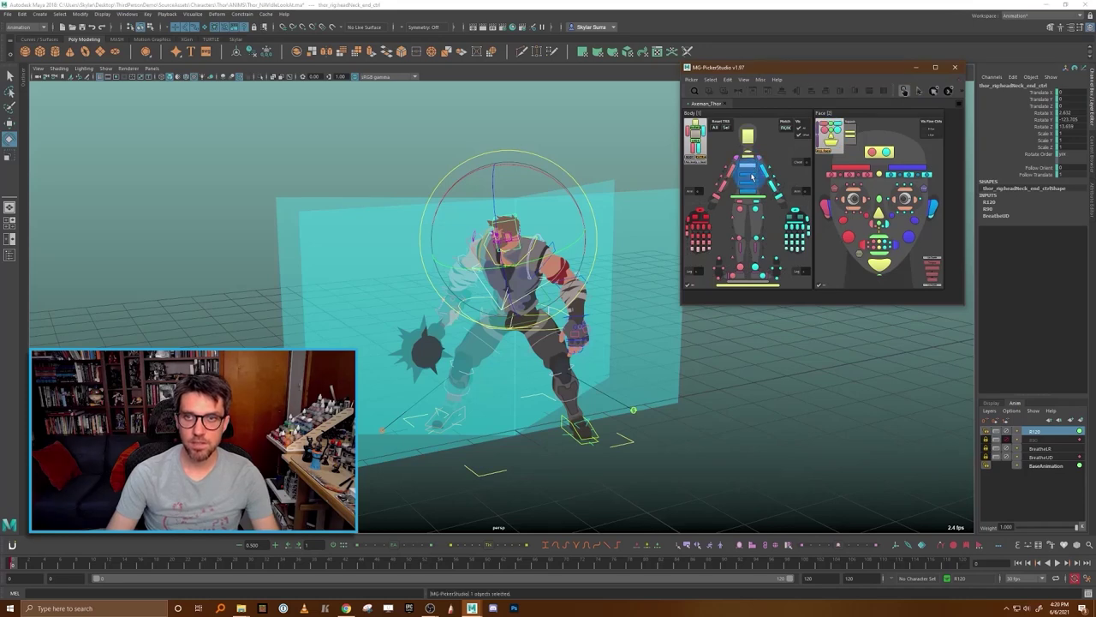
{"action": "left_click", "coordinate": [753, 183]}
{"action": "left_click", "coordinate": [754, 189]}
{"action": "scroll", "coordinate": [492, 329], "scroll_direction": "up", "scroll_amount": 3}
{"action": "left_click_drag", "start_coordinate": [491, 328], "coordinate": [555, 337], "text": "alt"}
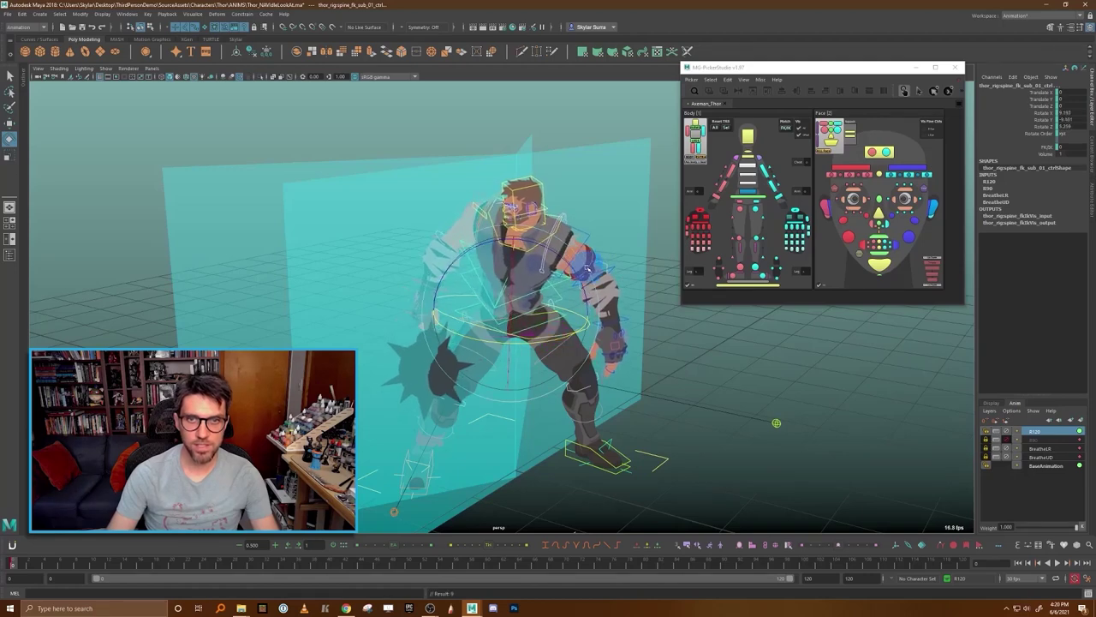
{"action": "left_click_drag", "start_coordinate": [584, 266], "coordinate": [512, 279]}
- Rotate the centre-of-gravity control on R120 to turn and tilt the body, with Rotate X at about 7.1
{"action": "key", "text": "q"}
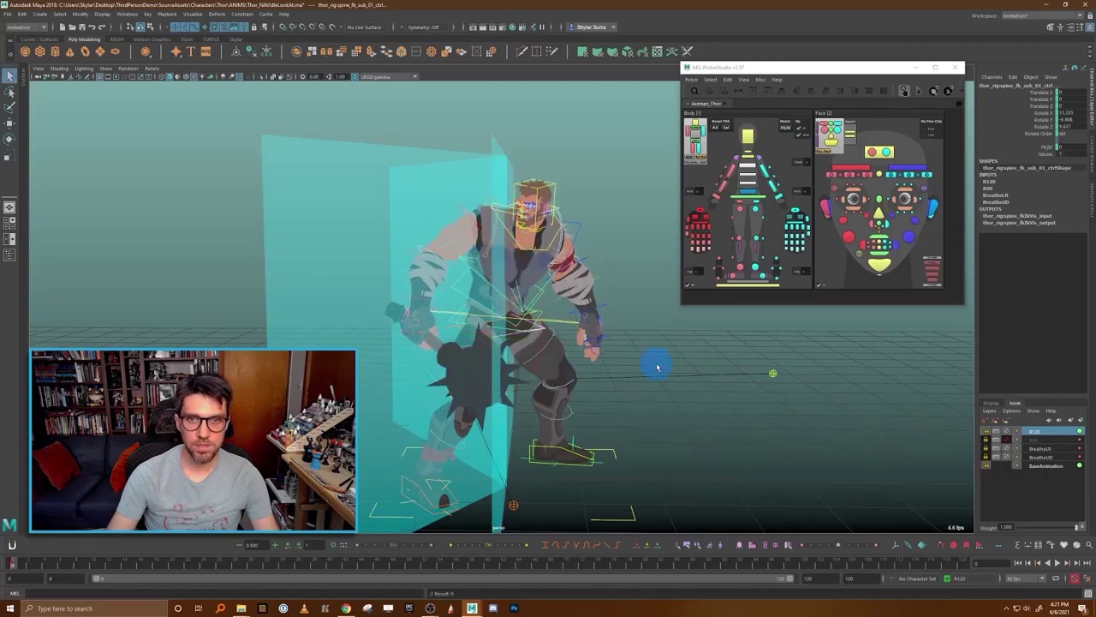
{"action": "left_click", "coordinate": [566, 327]}
{"action": "left_click_drag", "start_coordinate": [566, 326], "coordinate": [563, 362], "text": "alt"}
{"action": "key", "text": "e"}
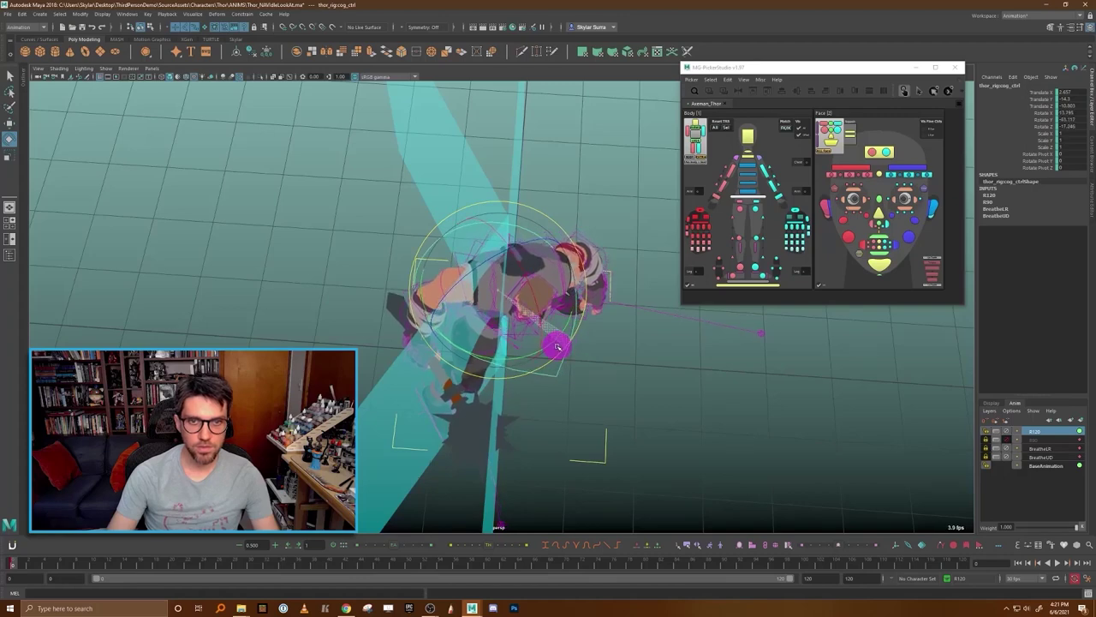
{"action": "left_click_drag", "start_coordinate": [594, 351], "coordinate": [597, 294], "text": "alt"}
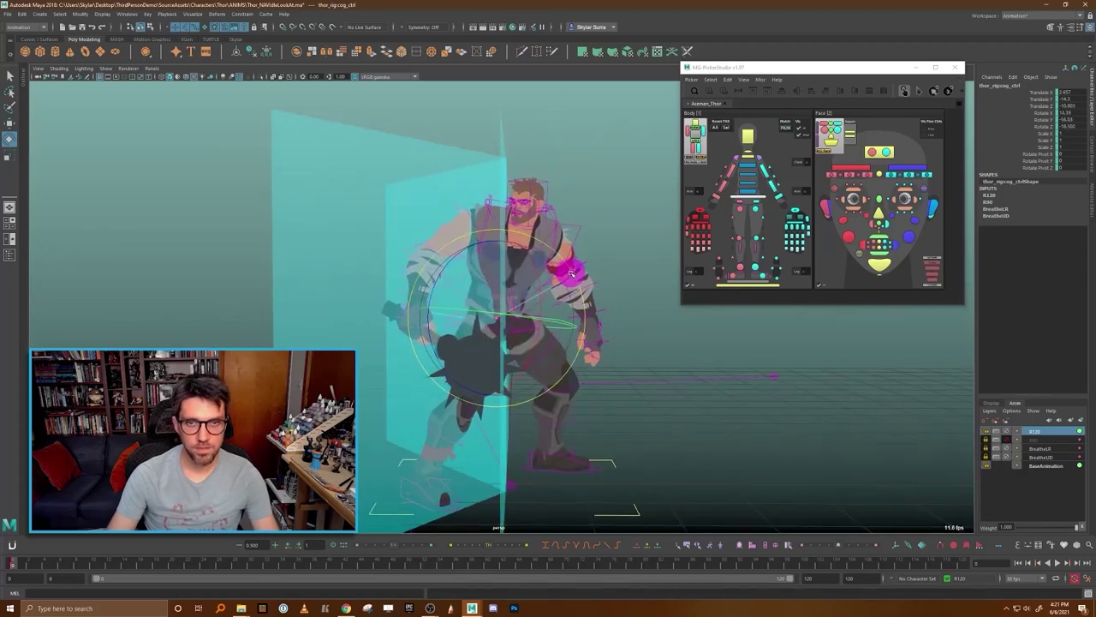
{"action": "left_click_drag", "start_coordinate": [488, 282], "coordinate": [486, 281]}
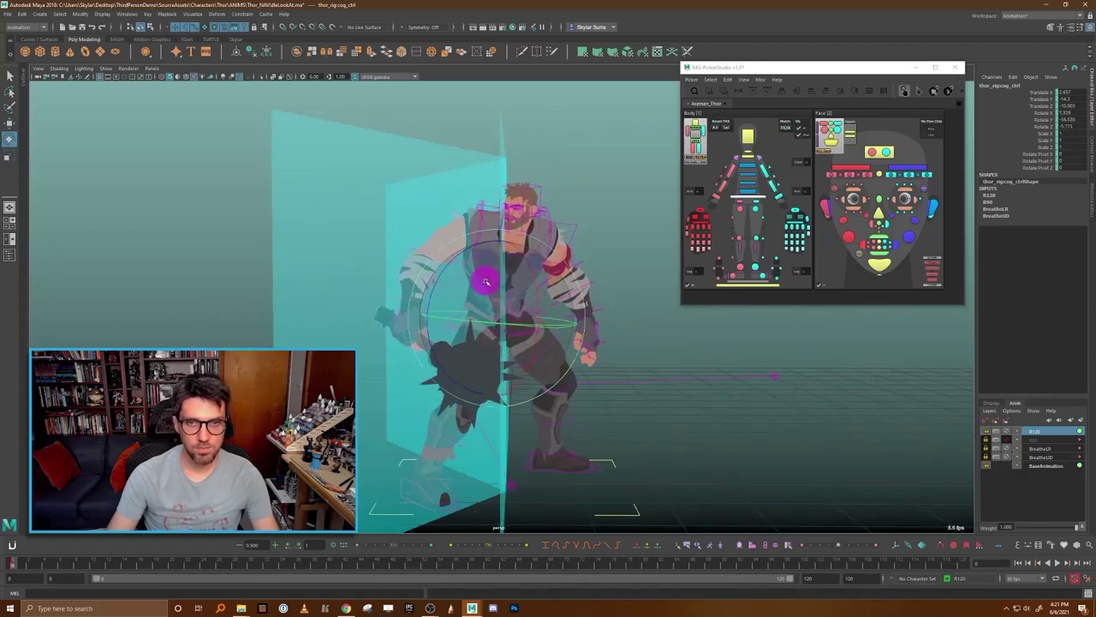
{"action": "left_click_drag", "start_coordinate": [622, 304], "coordinate": [597, 268], "text": "alt"}
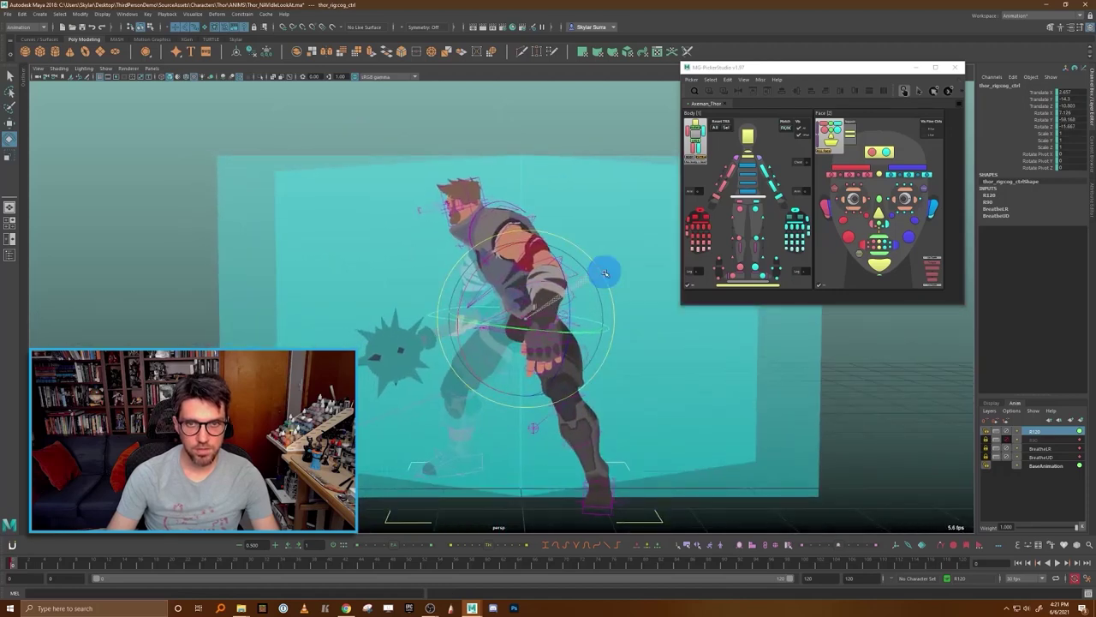
- Tilt the centre-of-gravity control slightly further on R120 and adjust the rotation of the left upper-arm FK control
{"action": "left_click_drag", "start_coordinate": [605, 273], "coordinate": [606, 276]}
{"action": "left_click_drag", "start_coordinate": [607, 275], "coordinate": [627, 303], "text": "alt"}
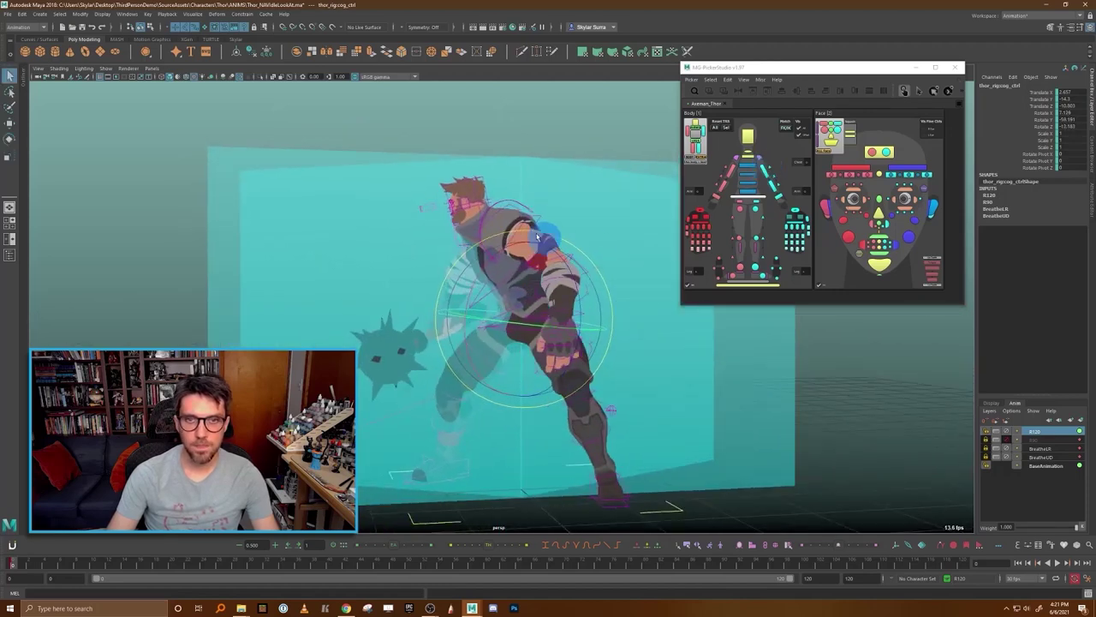
{"action": "left_click", "coordinate": [590, 254]}
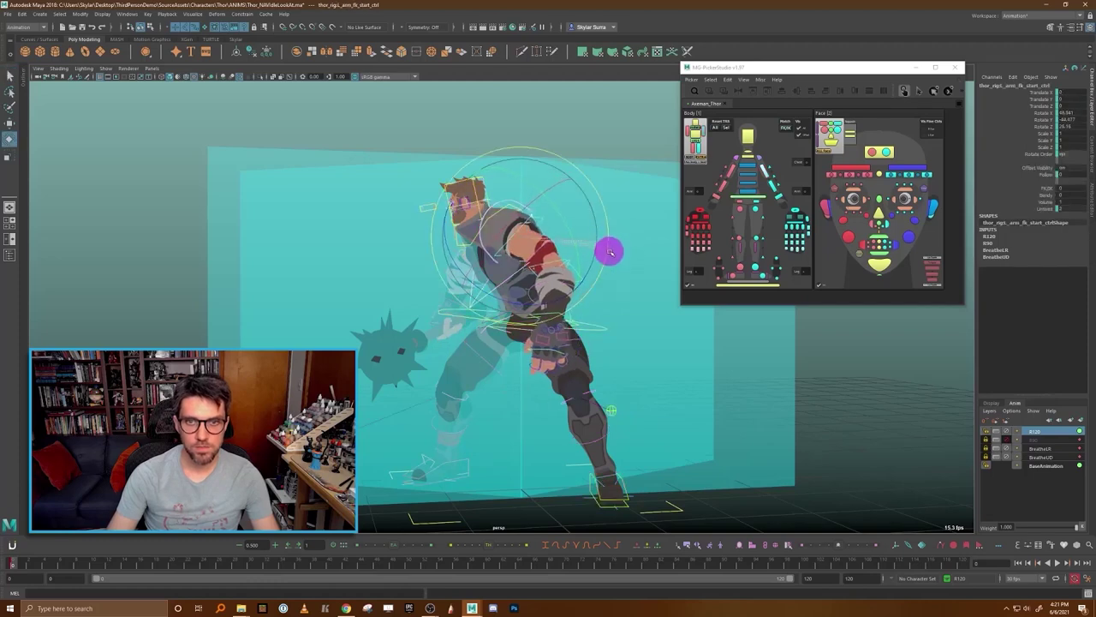
{"action": "left_click_drag", "start_coordinate": [565, 254], "coordinate": [475, 229], "text": "alt"}
- Rotate the right upper-arm FK control to about -122 in Z so the weapon arm swings back behind the turned torso
{"action": "key", "text": "e"}
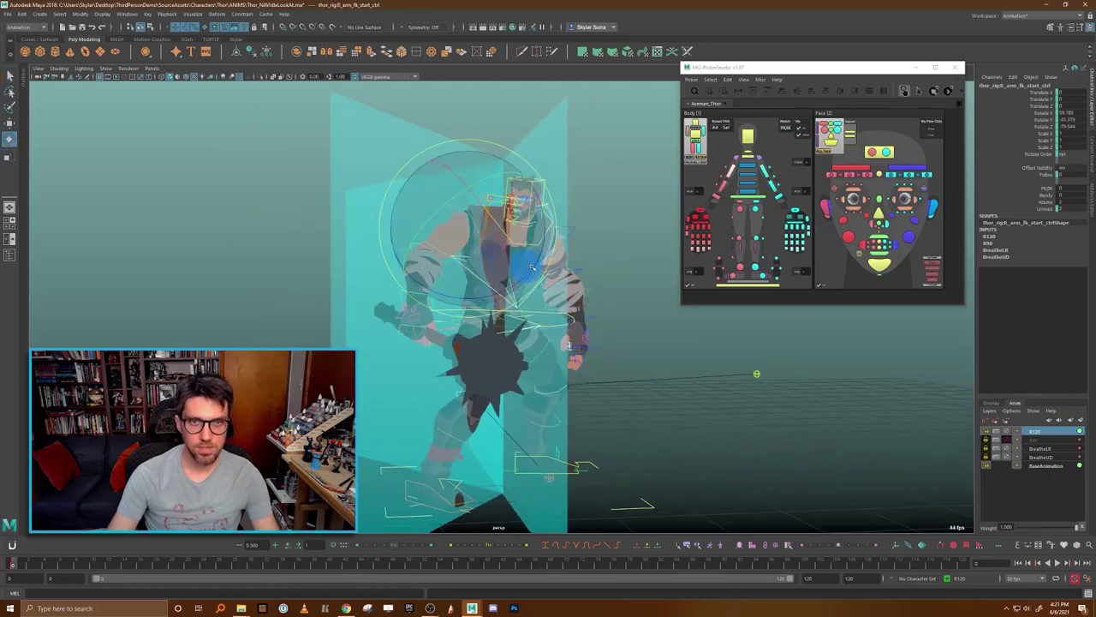
{"action": "left_click_drag", "start_coordinate": [532, 268], "coordinate": [545, 245], "text": "alt"}
{"action": "left_click_drag", "start_coordinate": [488, 225], "coordinate": [423, 251]}
{"action": "left_click_drag", "start_coordinate": [548, 255], "coordinate": [554, 251]}
{"action": "left_click_drag", "start_coordinate": [636, 220], "coordinate": [641, 217], "text": "alt"}
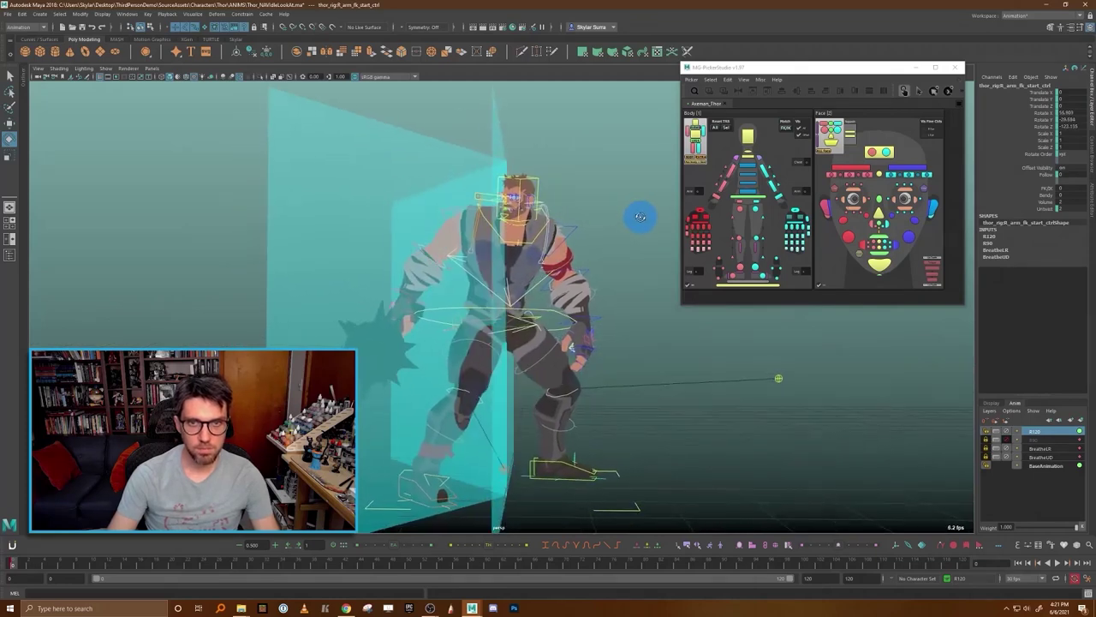
{"action": "left_click", "coordinate": [641, 216]}
- Turn the right foot IK control to about -72 in Y and reposition the foot on the ground
{"action": "left_click_drag", "start_coordinate": [553, 470], "coordinate": [530, 492], "text": "alt"}
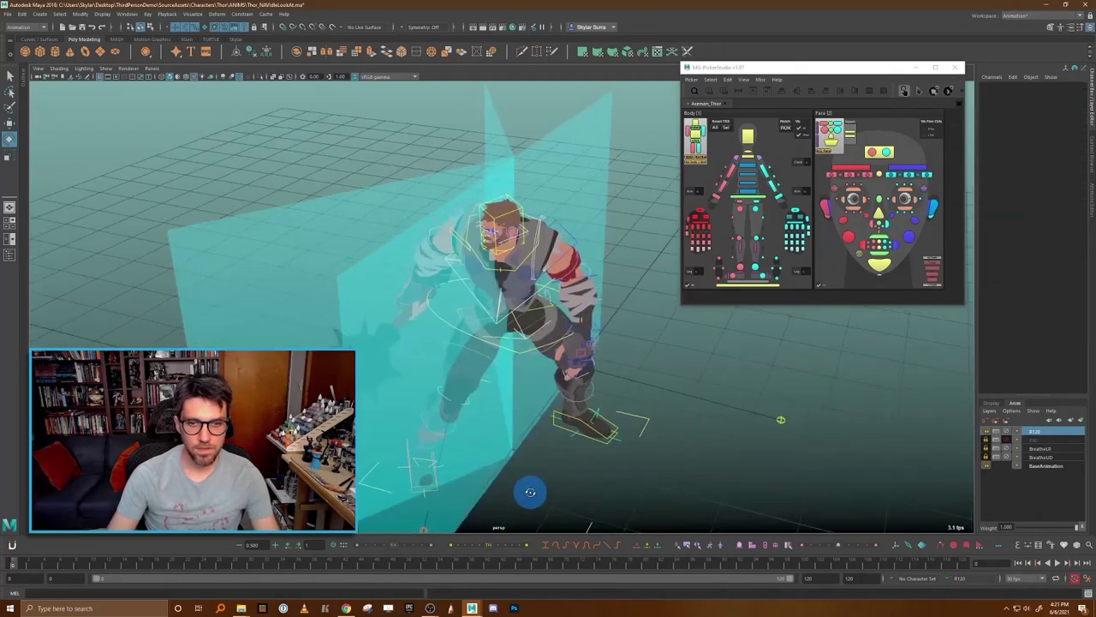
{"action": "left_click", "coordinate": [437, 490]}
{"action": "key", "text": "e"}
{"action": "mouse_move", "coordinate": [458, 481]}
{"action": "left_mouse_down", "text": "alt"}
{"action": "mouse_move", "coordinate": [523, 451]}
{"action": "mouse_move", "coordinate": [476, 494]}
{"action": "mouse_move", "coordinate": [469, 481]}
{"action": "left_mouse_up", "text": "alt"}
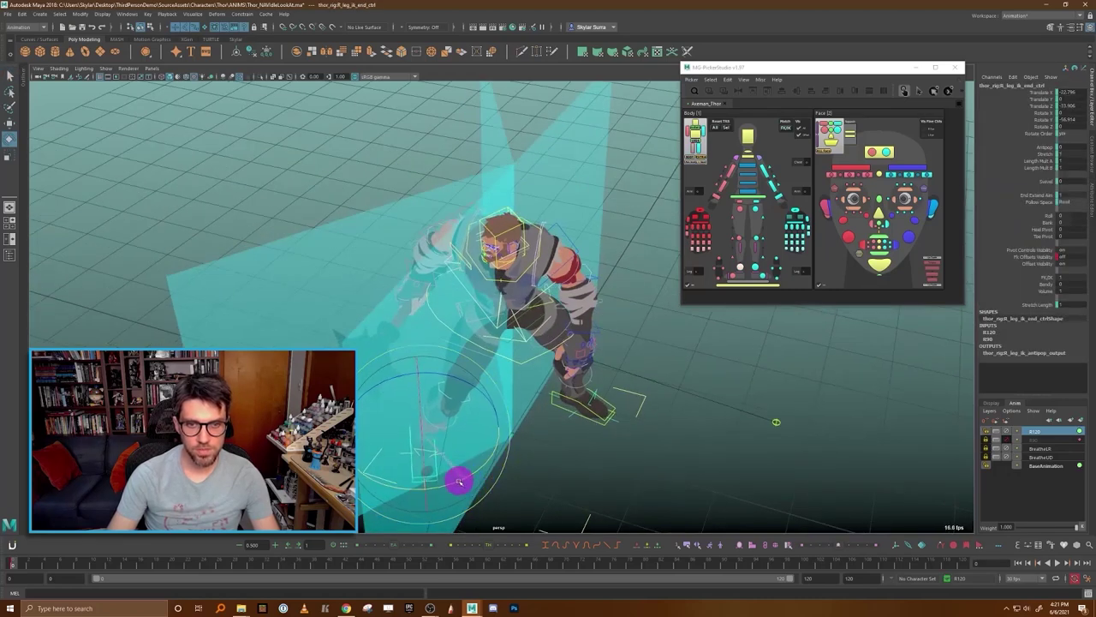
{"action": "key", "text": "w"}
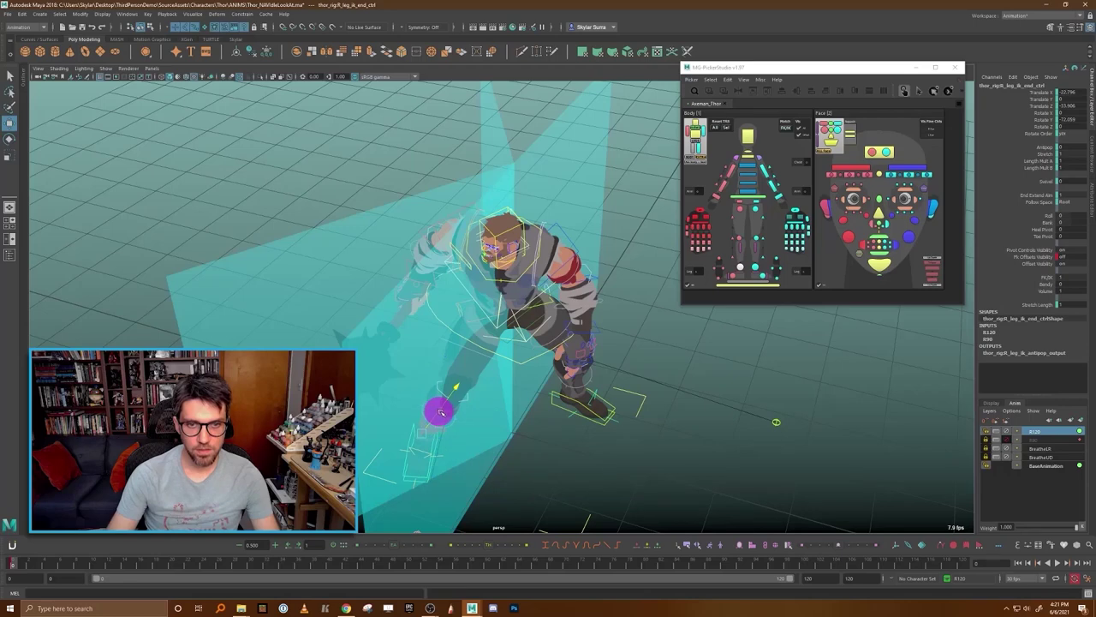
{"action": "left_click_drag", "start_coordinate": [443, 410], "coordinate": [469, 441]}
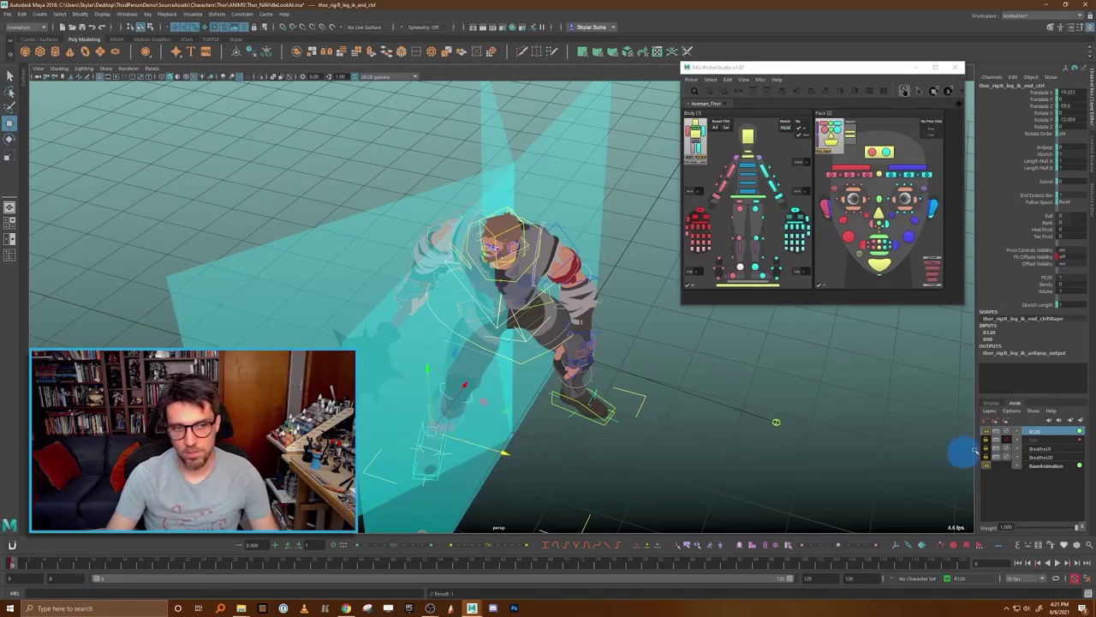
- Toggle the mute of the R120 layer to compare the turned pose with the base idle
{"action": "left_click", "coordinate": [1008, 431]}
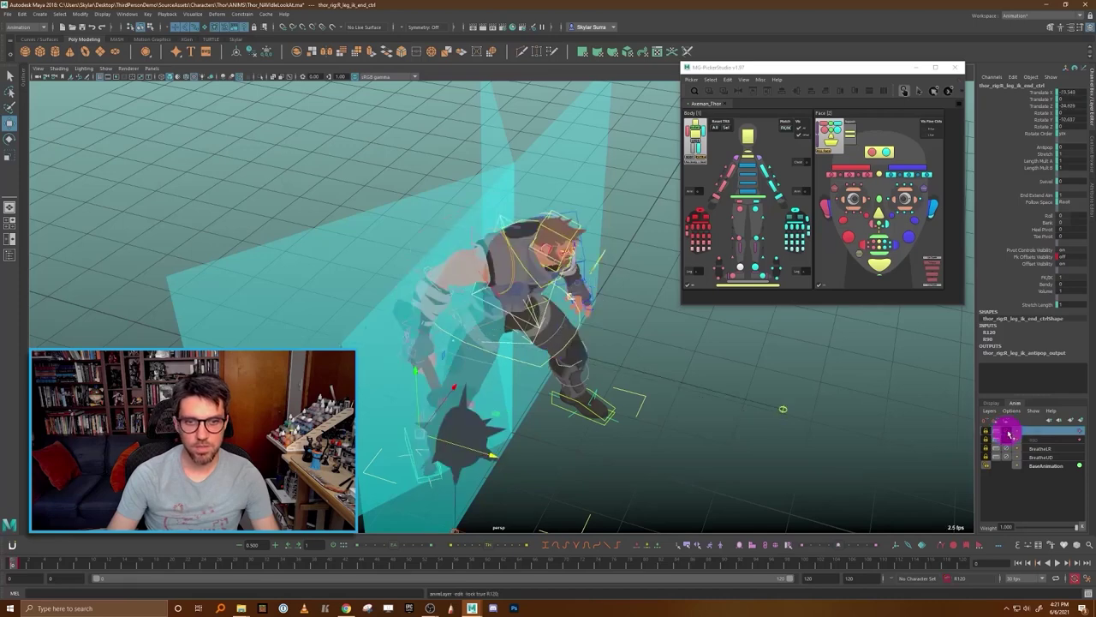
{"action": "left_click", "coordinate": [1008, 435]}
{"action": "left_click", "coordinate": [1009, 434]}
{"action": "left_click", "coordinate": [1009, 434]}
- Shift the right leg's pole vector control sideways to adjust the direction of the knee
{"action": "left_click_drag", "start_coordinate": [734, 443], "coordinate": [712, 437], "text": "alt"}
{"action": "left_click", "coordinate": [685, 431]}
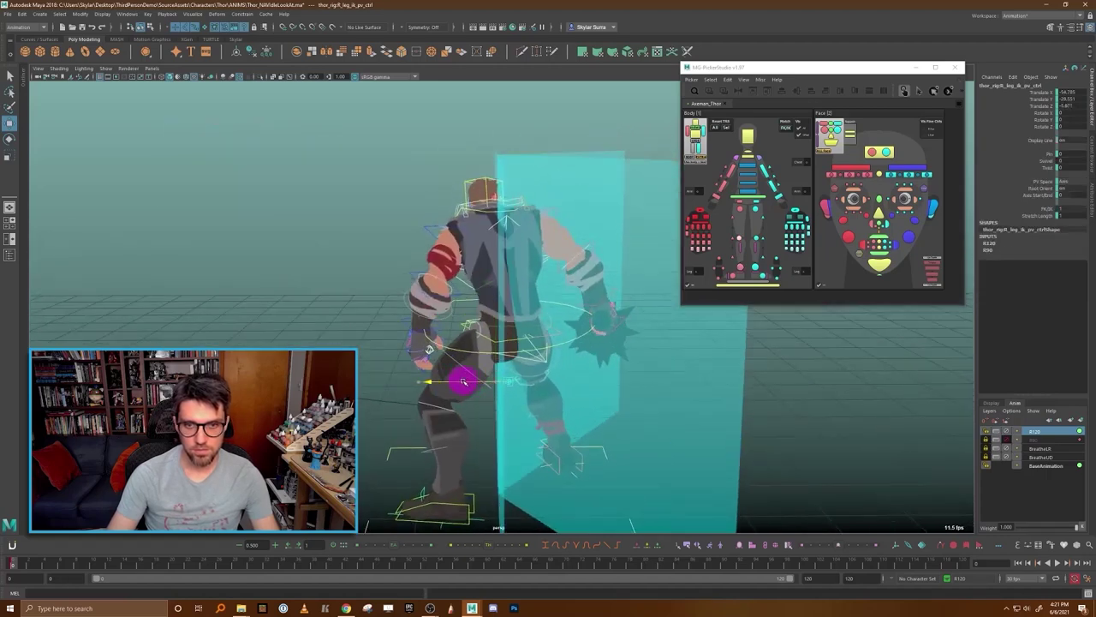
{"action": "left_click_drag", "start_coordinate": [502, 387], "coordinate": [578, 384], "text": "alt"}
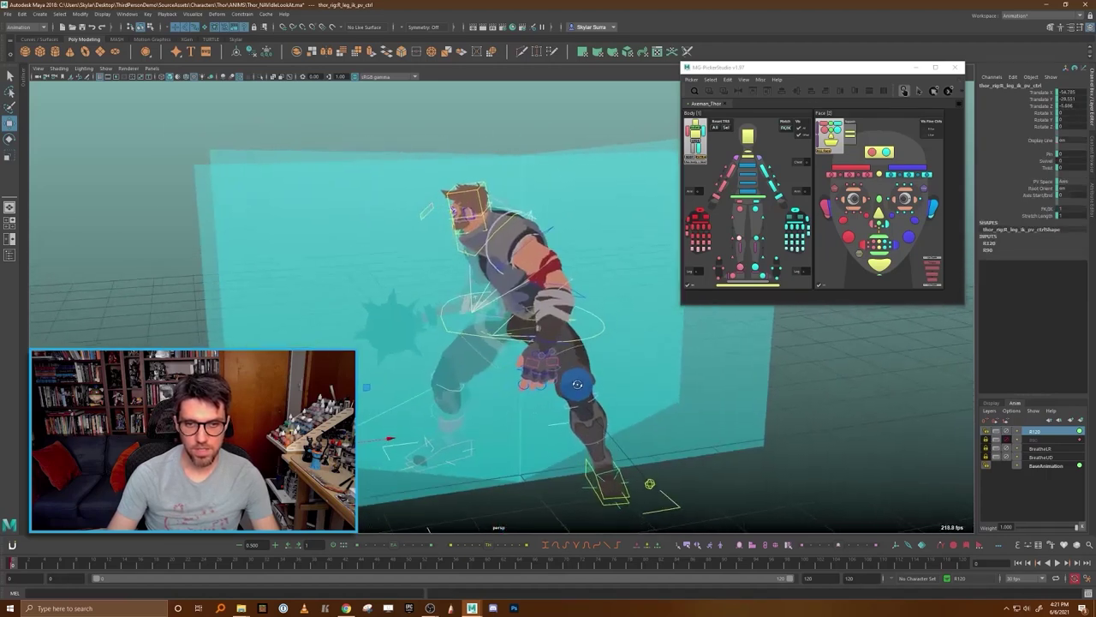
- Rotate the left foot IK control to about -21 in Y and move it, comparing its placement against the muted R120 layer
{"action": "left_click", "coordinate": [629, 498]}
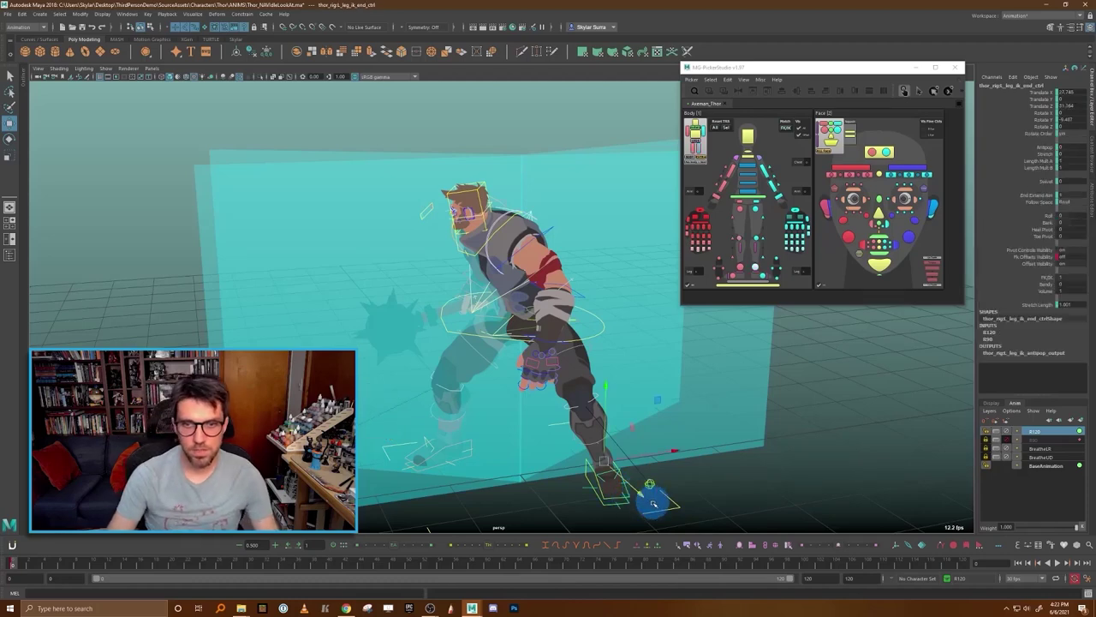
{"action": "key", "text": "e"}
{"action": "mouse_move", "coordinate": [661, 489]}
{"action": "left_mouse_down"}
{"action": "mouse_move", "coordinate": [639, 488]}
{"action": "mouse_move", "coordinate": [632, 458]}
{"action": "mouse_move", "coordinate": [660, 484]}
{"action": "left_mouse_up"}
{"action": "key", "text": "w"}
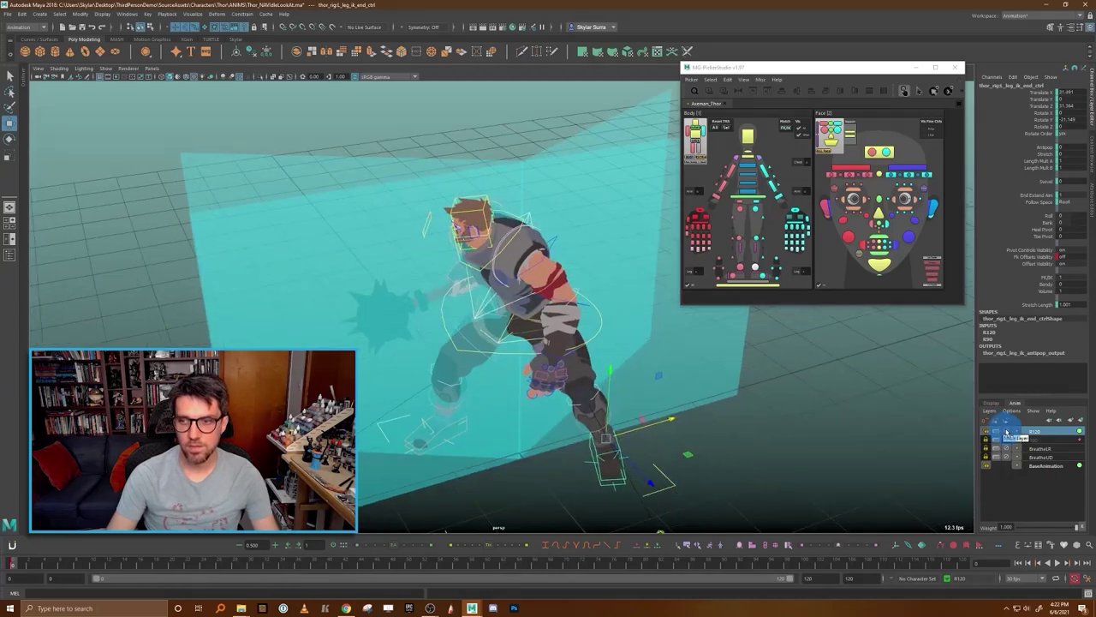
{"action": "left_click", "coordinate": [1007, 432]}
{"action": "left_click", "coordinate": [1007, 432]}
{"action": "left_click", "coordinate": [634, 478]}
{"action": "left_click_drag", "start_coordinate": [640, 476], "coordinate": [642, 431]}
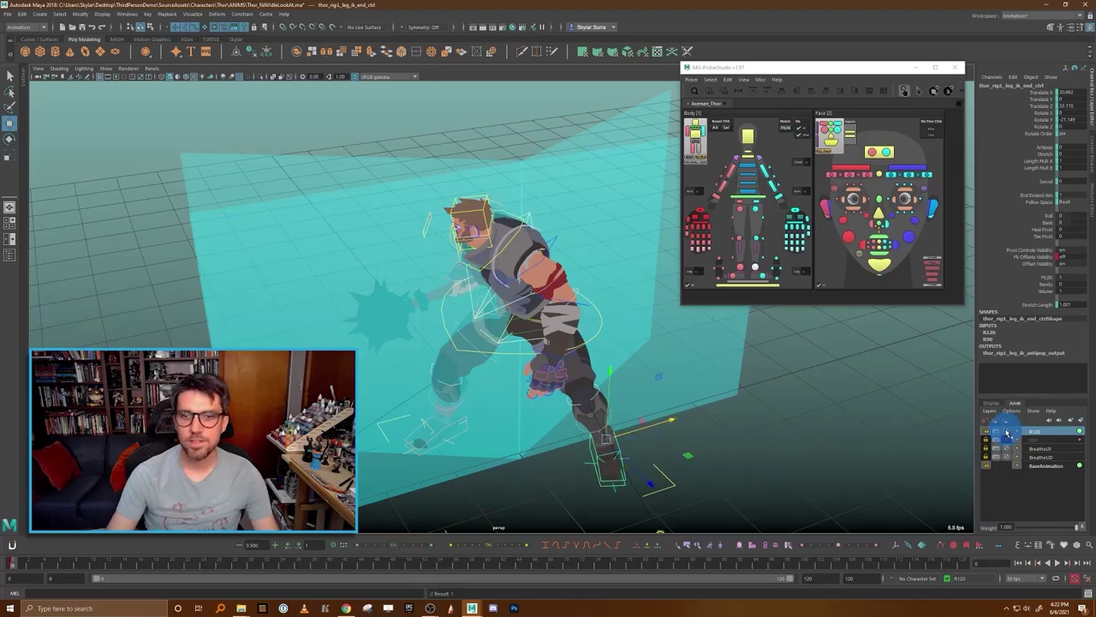
- Toggle the R120 layer's mute while viewing the character from several angles to check the foot placement and overall pose change
{"action": "left_click", "coordinate": [1007, 432]}
{"action": "left_click", "coordinate": [1007, 431]}
{"action": "left_click_drag", "start_coordinate": [749, 436], "coordinate": [696, 419], "text": "alt"}
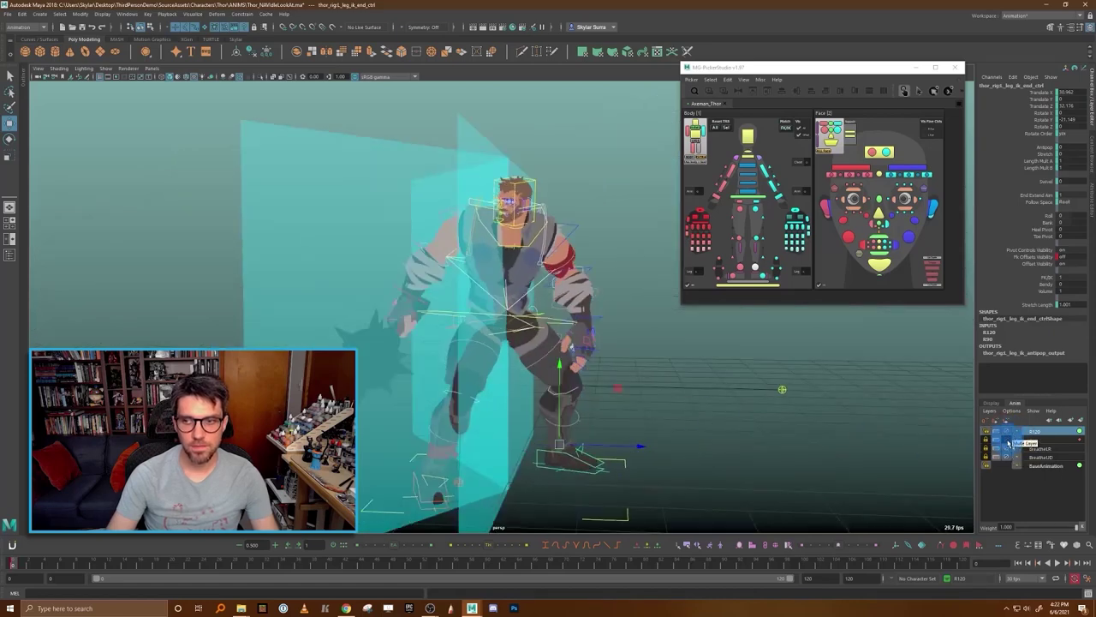
{"action": "left_click_drag", "start_coordinate": [674, 412], "coordinate": [640, 410], "text": "alt"}
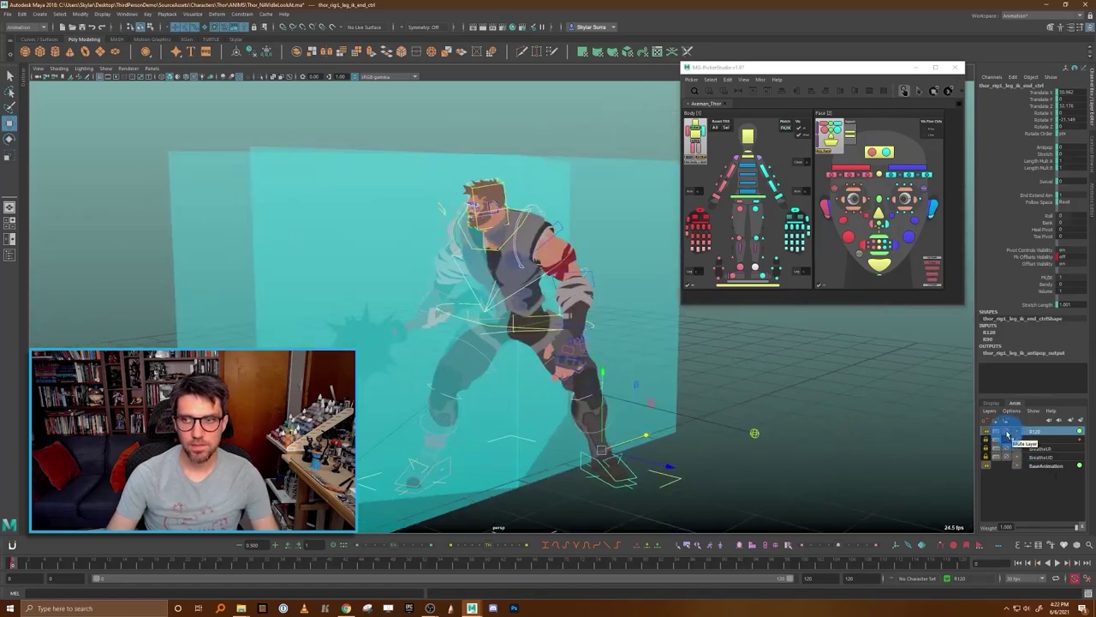
{"action": "left_click", "coordinate": [1007, 434]}
{"action": "left_click", "coordinate": [1007, 434]}
{"action": "left_click", "coordinate": [1007, 435]}
{"action": "left_click", "coordinate": [1007, 434]}
{"action": "left_click_drag", "start_coordinate": [722, 411], "coordinate": [668, 360], "text": "alt"}
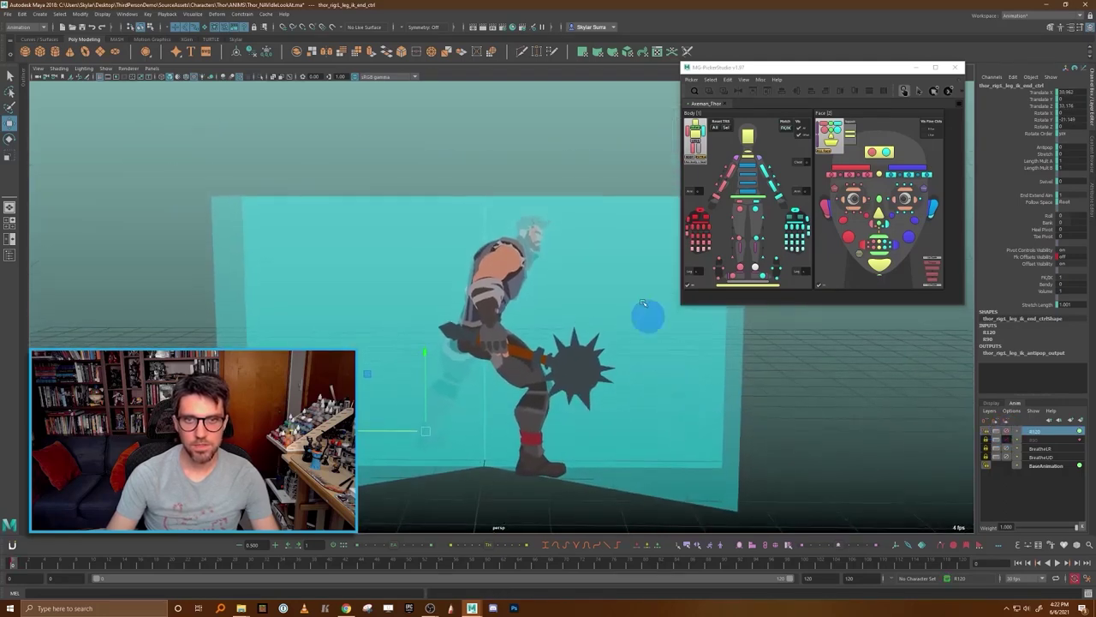
- Raise the transparency of the lambert2 material on the reference planes so the character is easier to see through them
{"action": "left_click", "coordinate": [594, 165]}
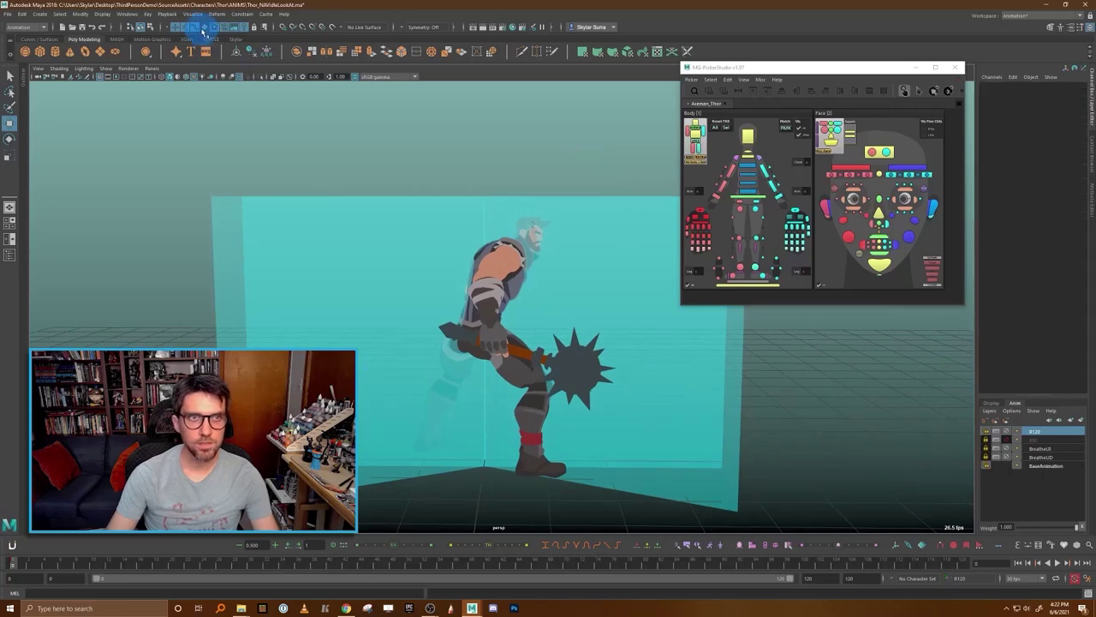
{"action": "left_click", "coordinate": [421, 265]}
{"action": "left_click_drag", "start_coordinate": [594, 131], "coordinate": [642, 263]}
{"action": "left_click", "coordinate": [390, 231]}
{"action": "right_click_drag", "start_coordinate": [390, 231], "coordinate": [416, 436]}
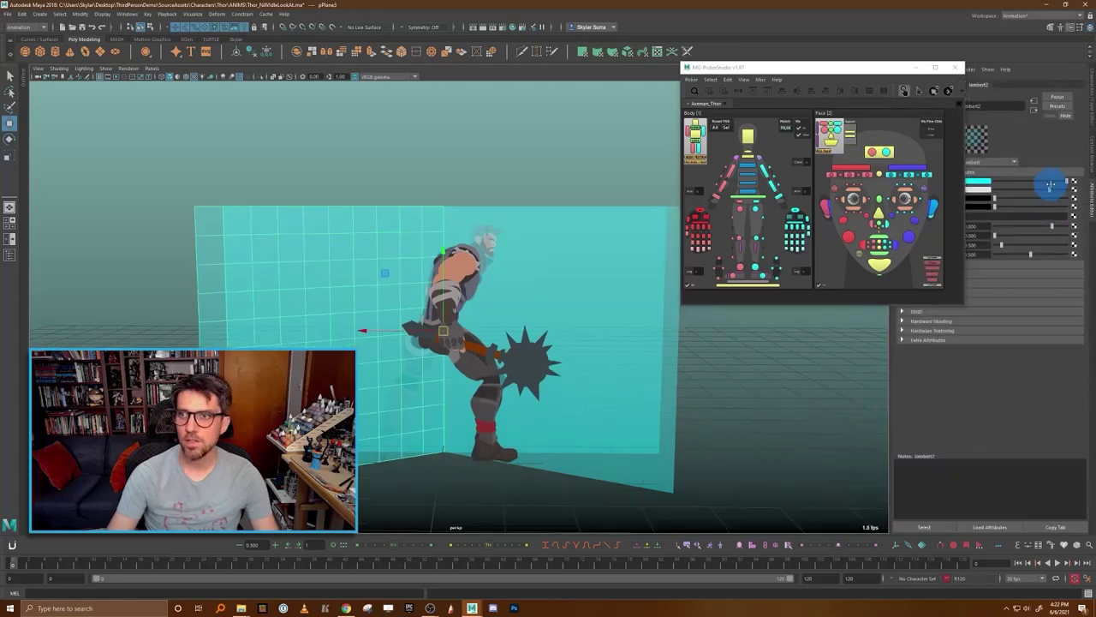
{"action": "left_click_drag", "start_coordinate": [1051, 189], "coordinate": [1063, 191]}
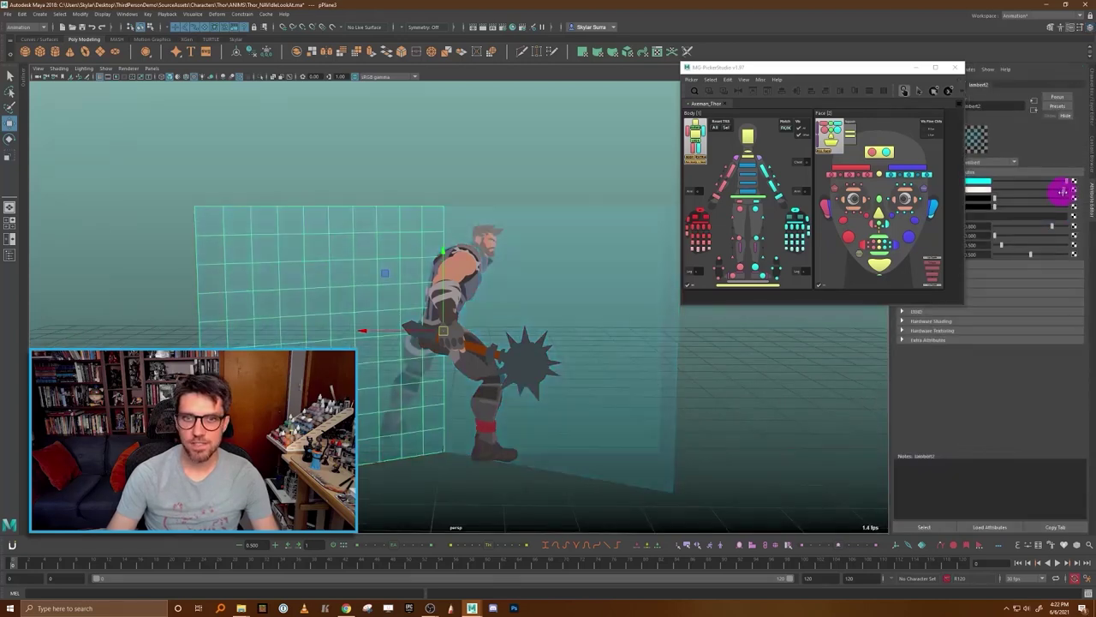
{"action": "left_click", "coordinate": [541, 140]}
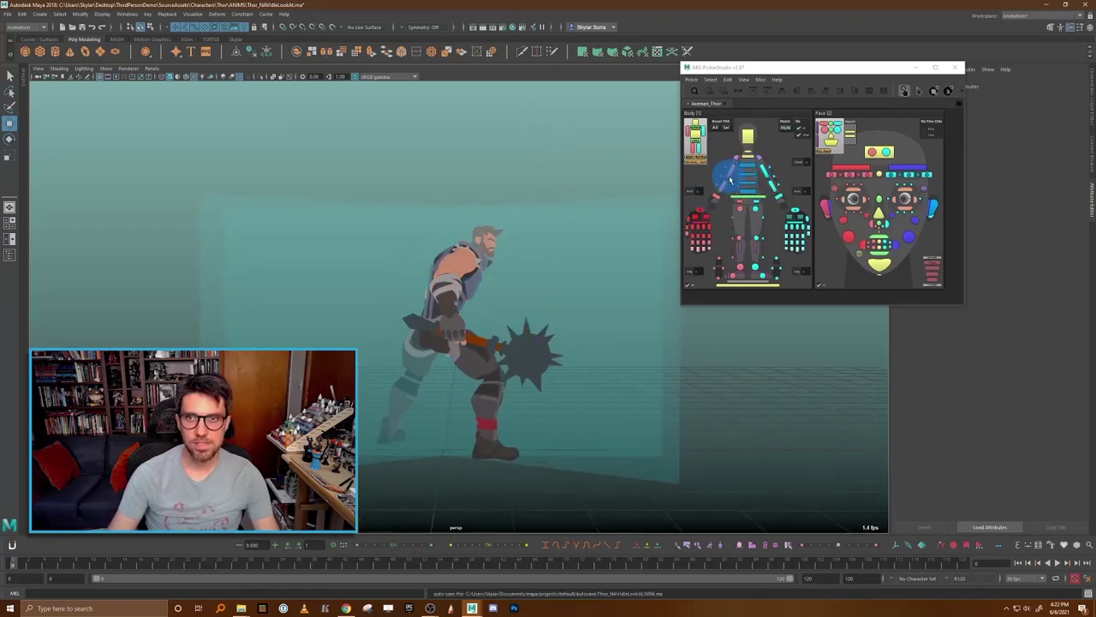
- Rotate the left upper-arm FK control to adjust how the left arm hangs beside the turned body
{"action": "left_click_drag", "start_coordinate": [527, 260], "coordinate": [507, 271], "text": "alt"}
{"action": "key", "text": "alt+1"}
{"action": "left_click", "coordinate": [514, 261]}
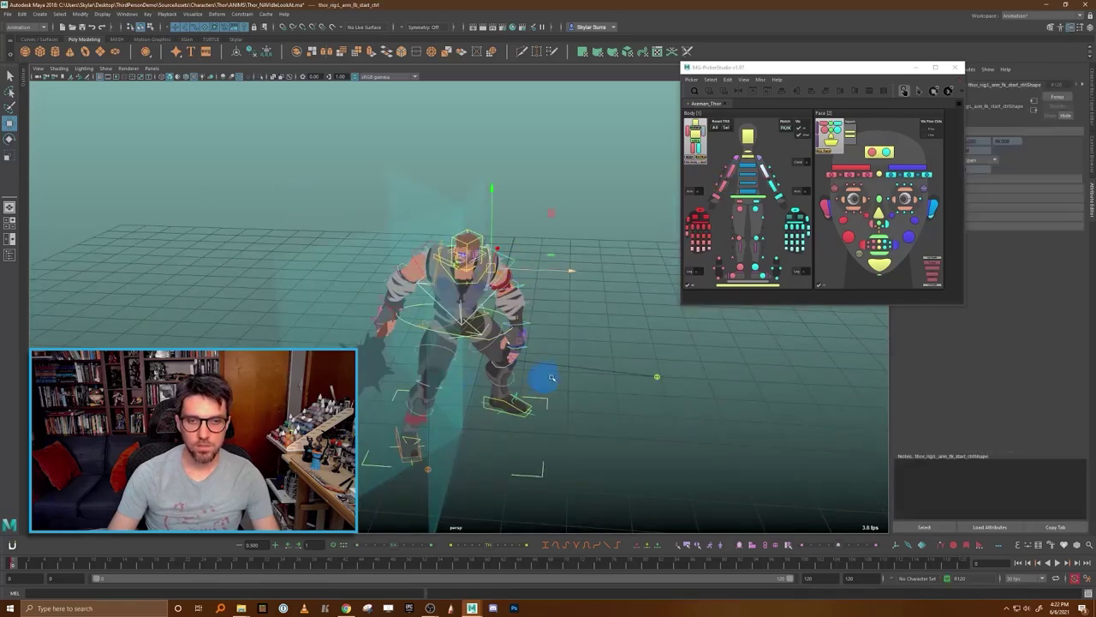
{"action": "left_click_drag", "start_coordinate": [543, 374], "coordinate": [587, 369], "text": "alt"}
{"action": "key", "text": "e"}
{"action": "left_click_drag", "start_coordinate": [533, 236], "coordinate": [518, 211]}
- Rotate and shift the centre-of-gravity control to rebalance the body over the feet
{"action": "left_click", "coordinate": [760, 197]}
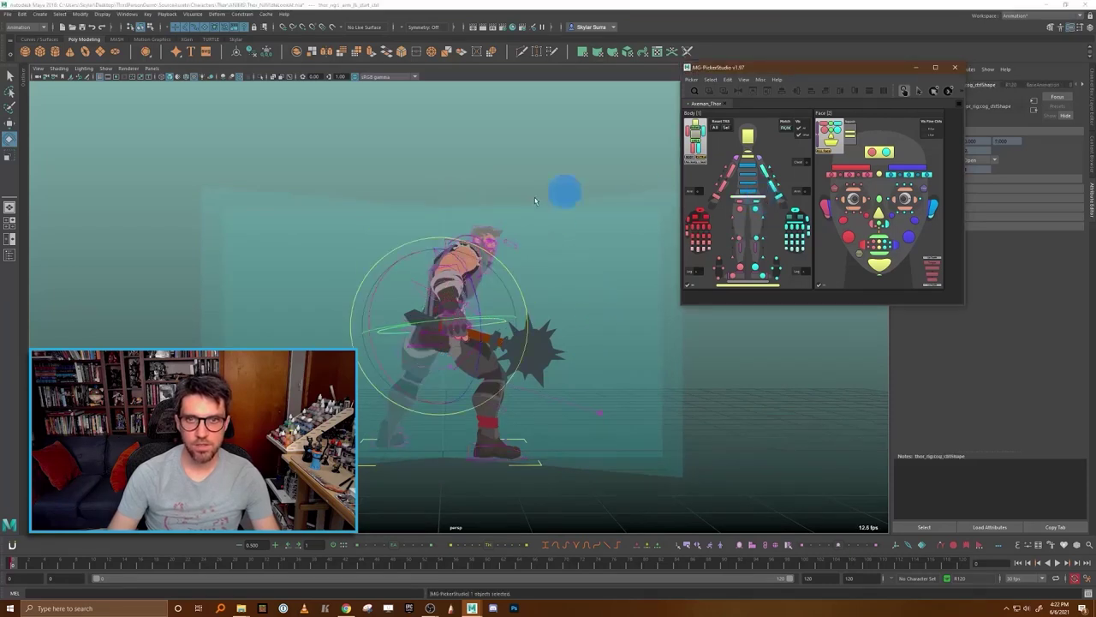
{"action": "left_click_drag", "start_coordinate": [511, 269], "coordinate": [494, 269]}
{"action": "key", "text": "w"}
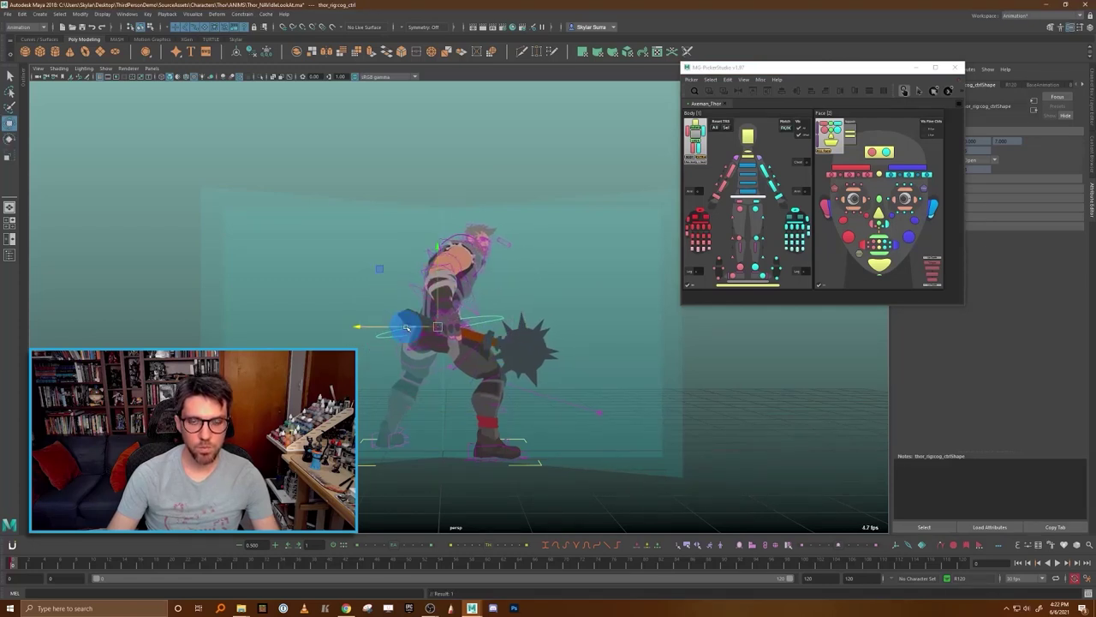
{"action": "left_click_drag", "start_coordinate": [529, 321], "coordinate": [144, 322], "text": "alt"}
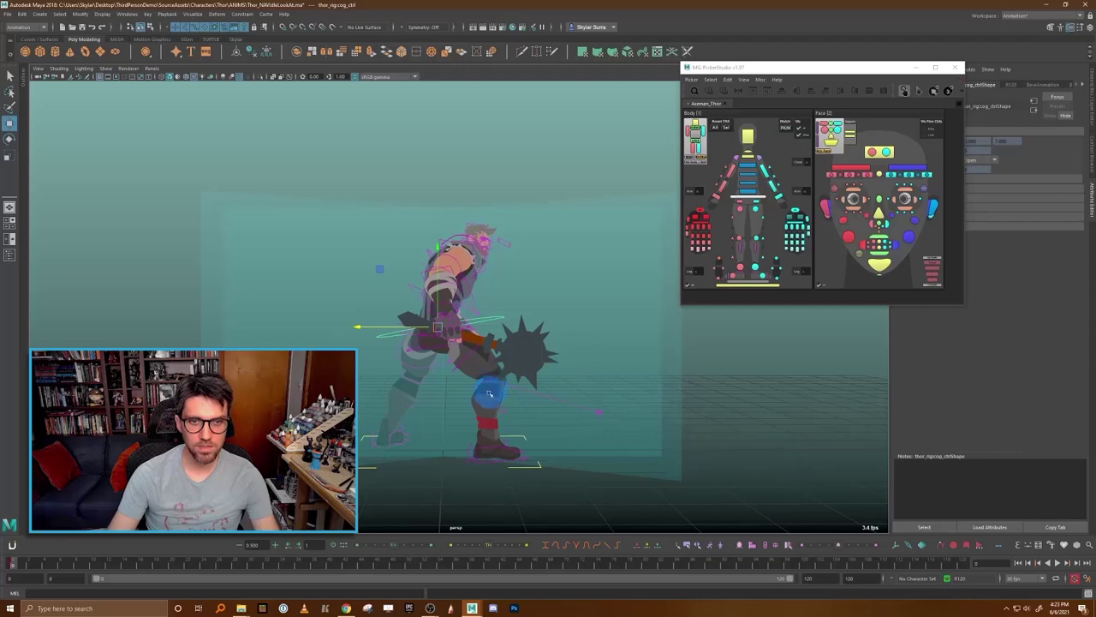
{"action": "left_click_drag", "start_coordinate": [501, 441], "coordinate": [490, 386], "text": "alt"}
{"action": "key", "text": "e"}
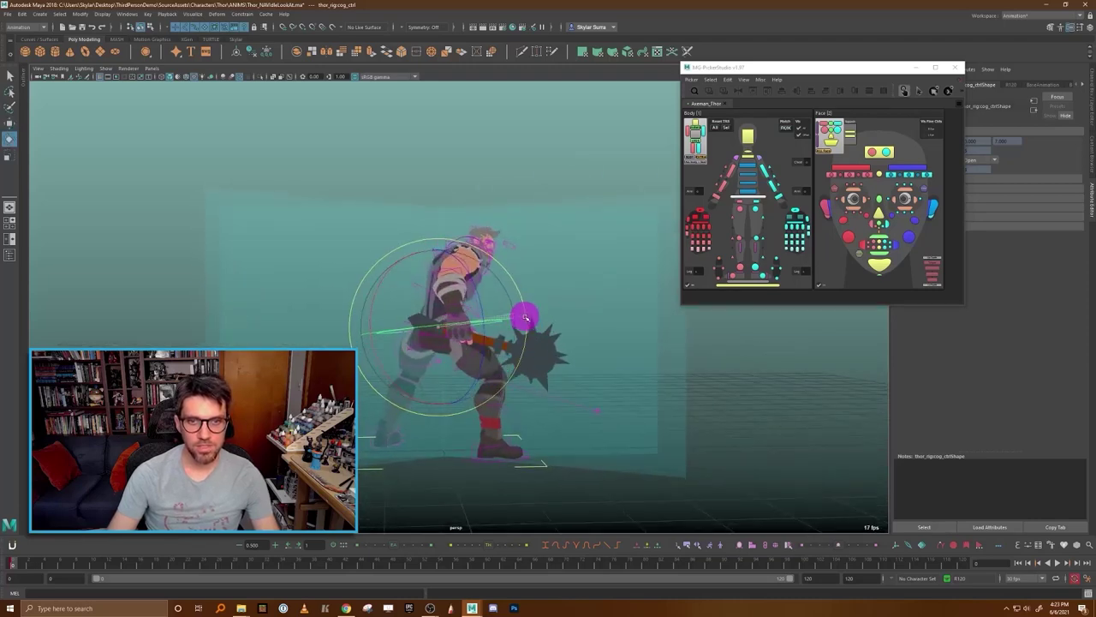
{"action": "key", "text": "w"}
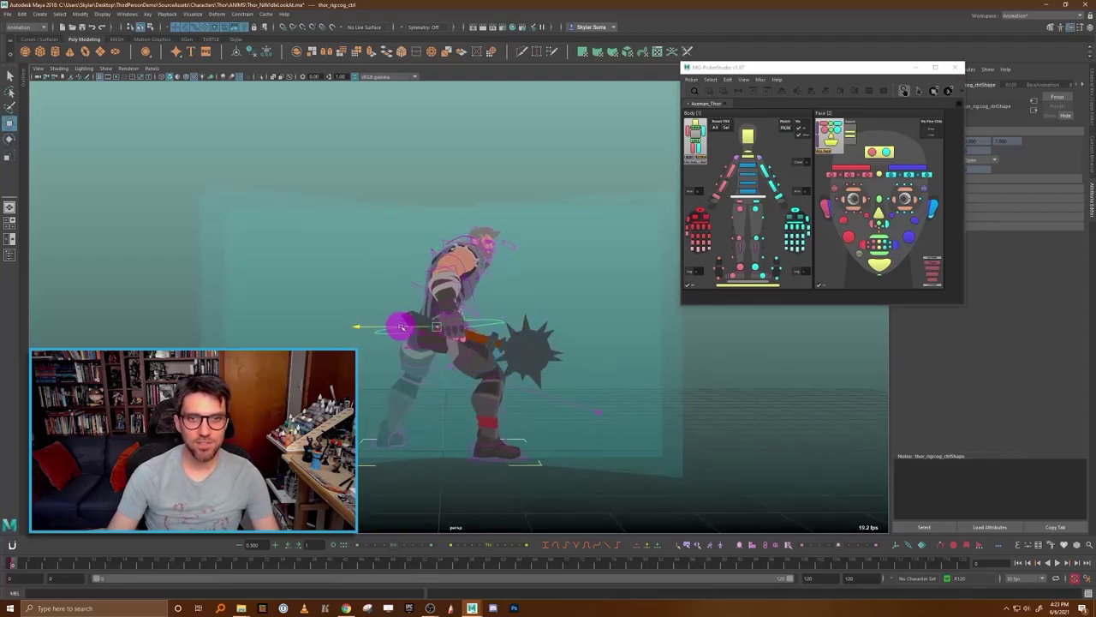
- Select the three spine FK sub controls together and rotate them to raise the leaning torso slightly
{"action": "left_click", "coordinate": [728, 176]}
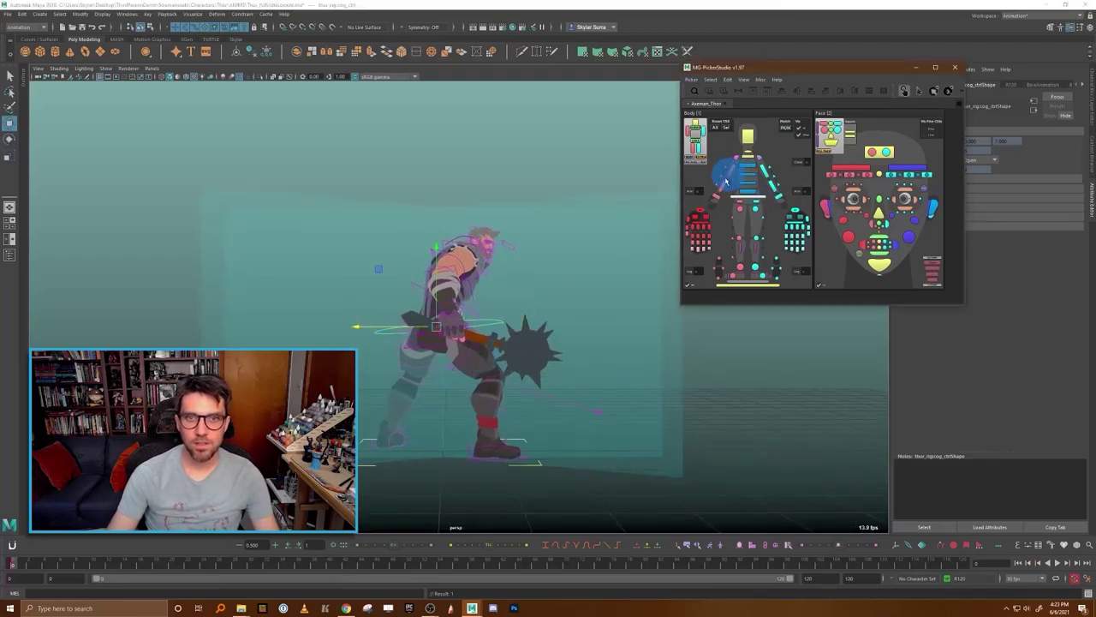
{"action": "left_click", "coordinate": [751, 178]}
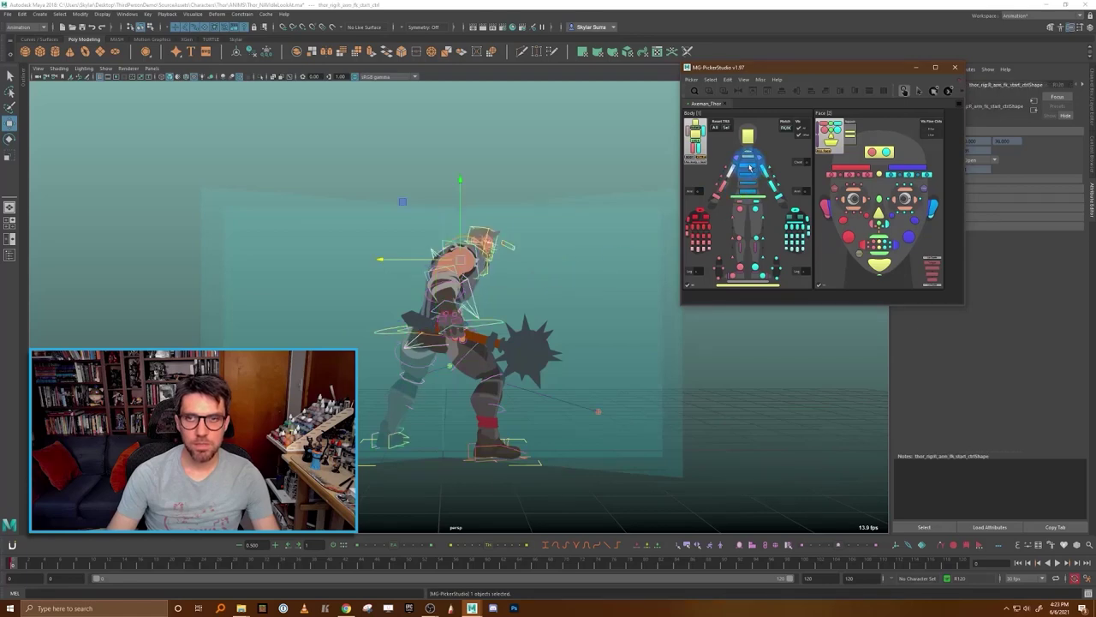
{"action": "left_click", "coordinate": [751, 190]}
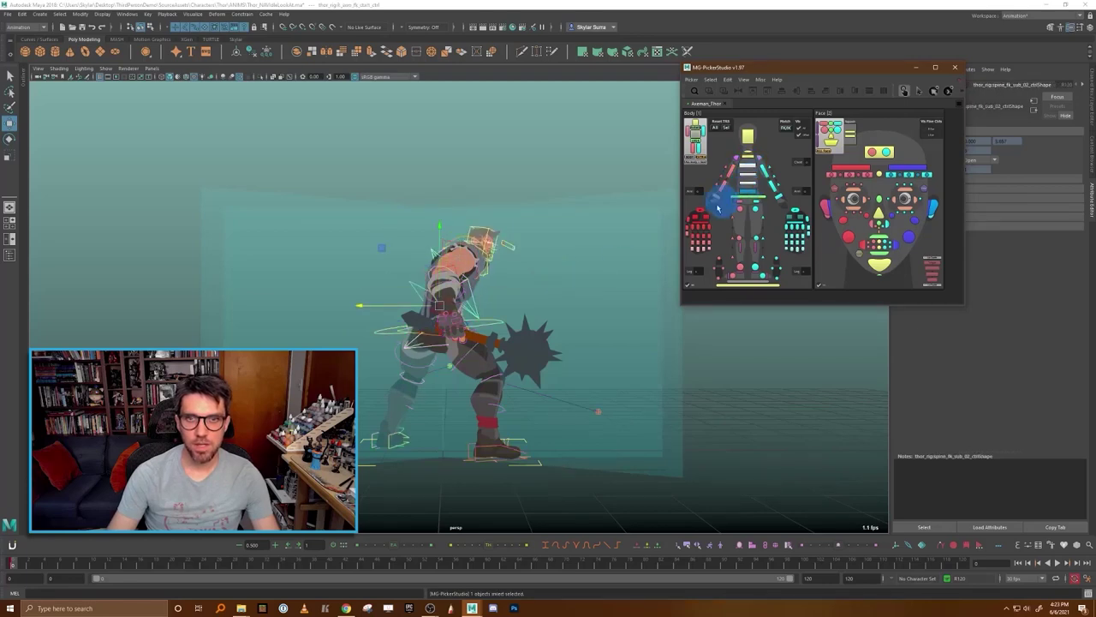
{"action": "left_click_drag", "start_coordinate": [549, 264], "coordinate": [540, 266], "text": "alt"}
{"action": "key", "text": "e"}
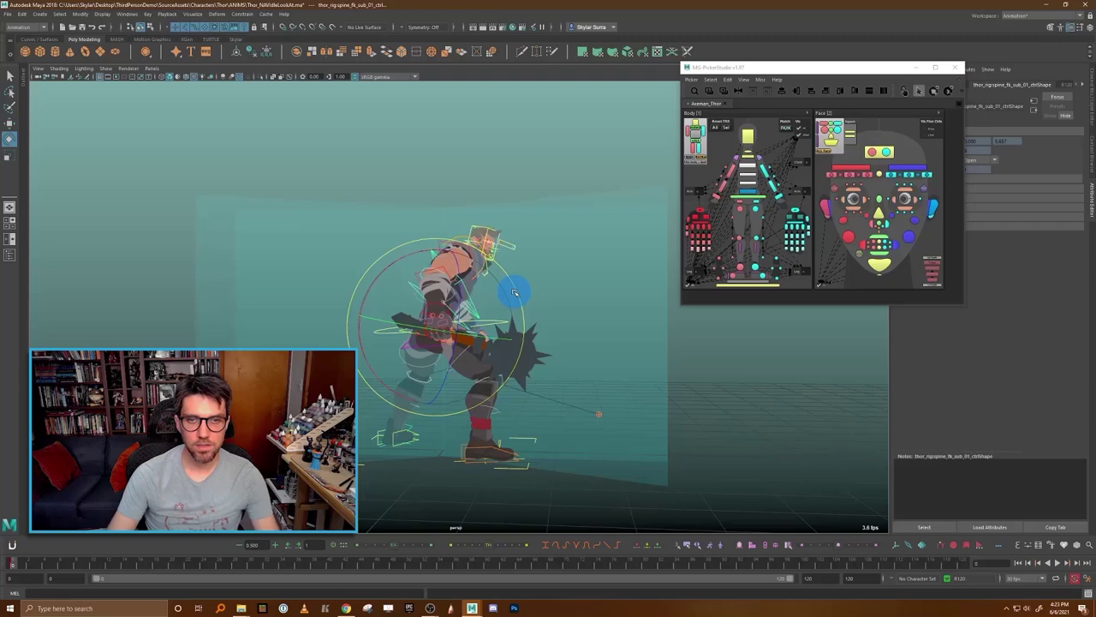
{"action": "middle_click_drag", "start_coordinate": [517, 294], "coordinate": [517, 289]}
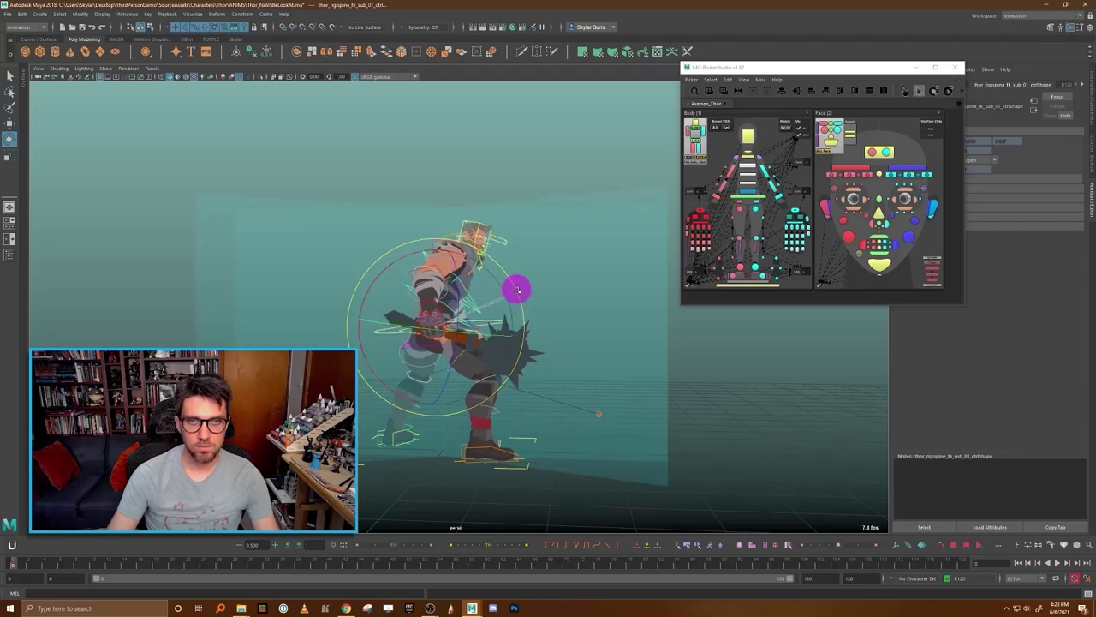
{"action": "mouse_move", "coordinate": [565, 296]}
{"action": "left_mouse_down", "text": "alt"}
{"action": "mouse_move", "coordinate": [467, 296]}
{"action": "mouse_move", "coordinate": [576, 295]}
{"action": "left_mouse_up", "text": "alt"}
- Adjust the right upper-arm FK control's rotation to reposition the weapon arm, undoing the first attempt
{"action": "key", "text": "q"}
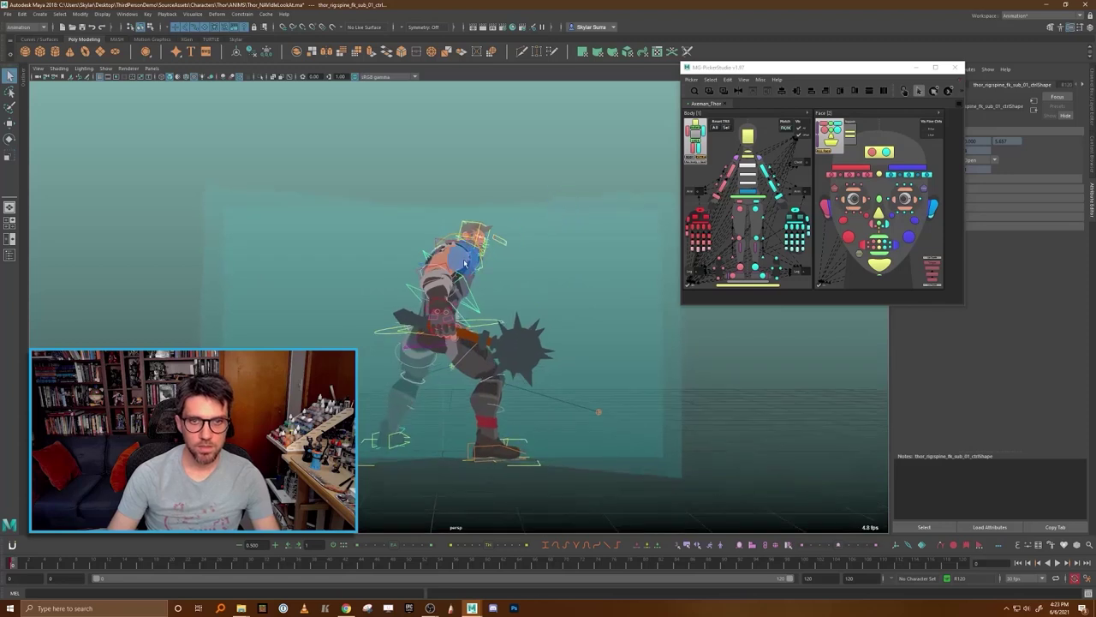
{"action": "left_click", "coordinate": [510, 337]}
{"action": "key", "text": "e"}
{"action": "left_click_drag", "start_coordinate": [504, 331], "coordinate": [484, 340]}
{"action": "key", "text": "ctrl+z"}
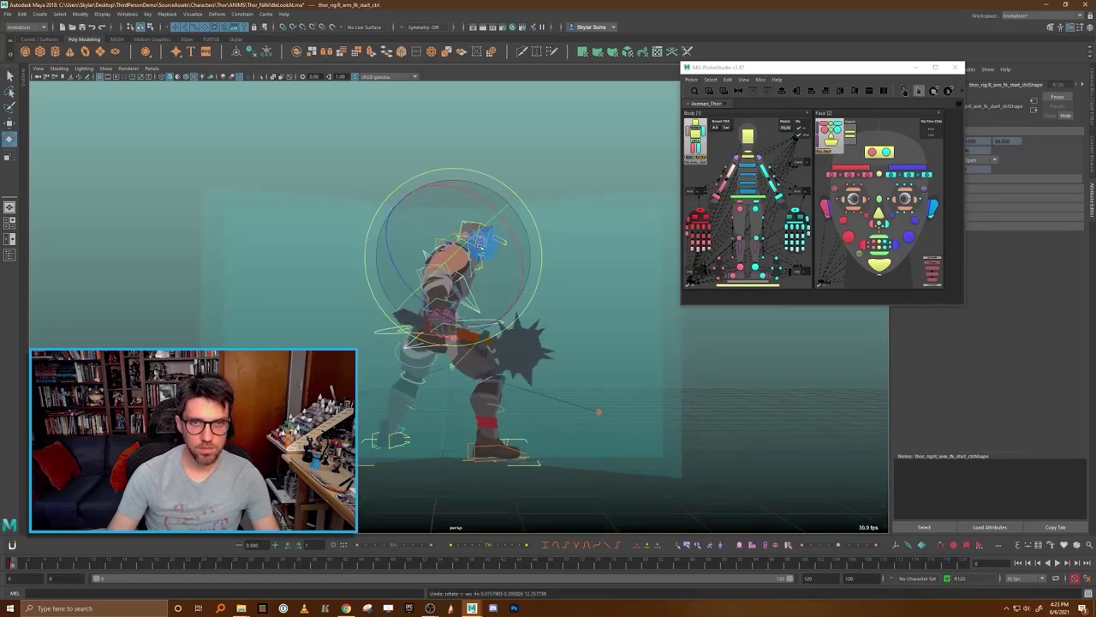
{"action": "key", "text": "q"}
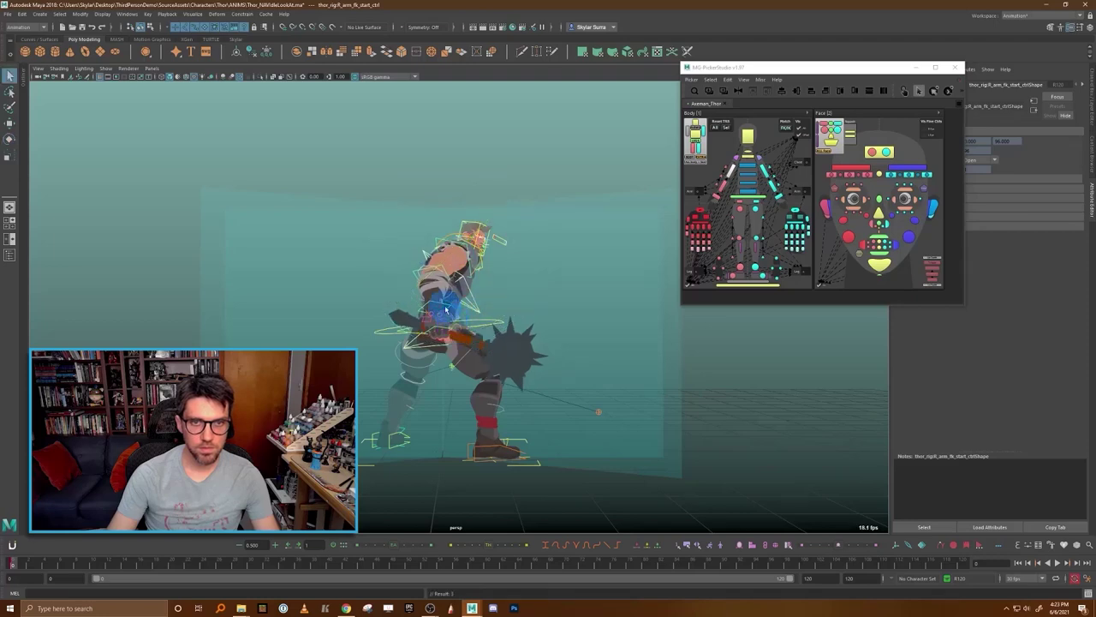
- Rotate the right forearm FK control on the R120 layer to refine how the weapon arm bends
{"action": "left_click", "coordinate": [445, 307]}
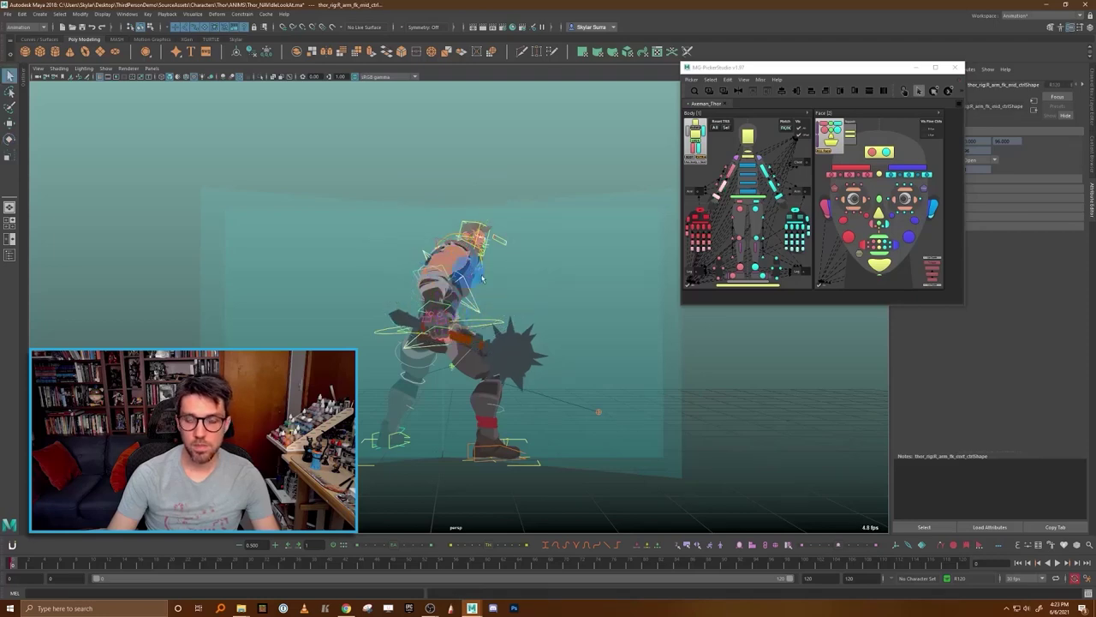
{"action": "left_click", "coordinate": [1088, 26]}
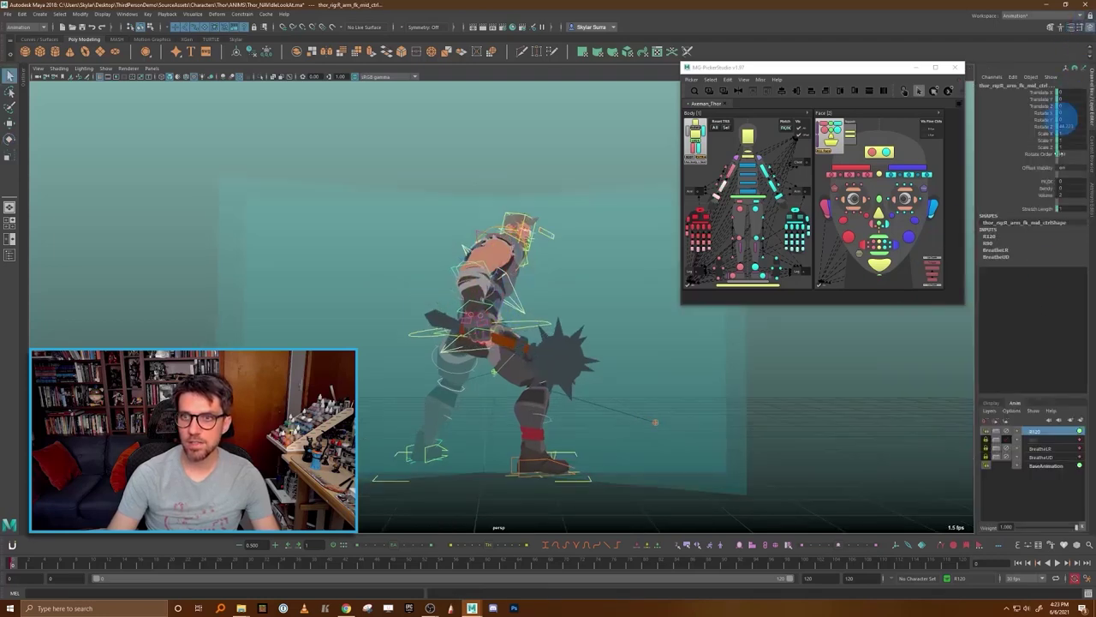
{"action": "right_click", "coordinate": [1051, 433]}
{"action": "left_click", "coordinate": [1053, 215]}
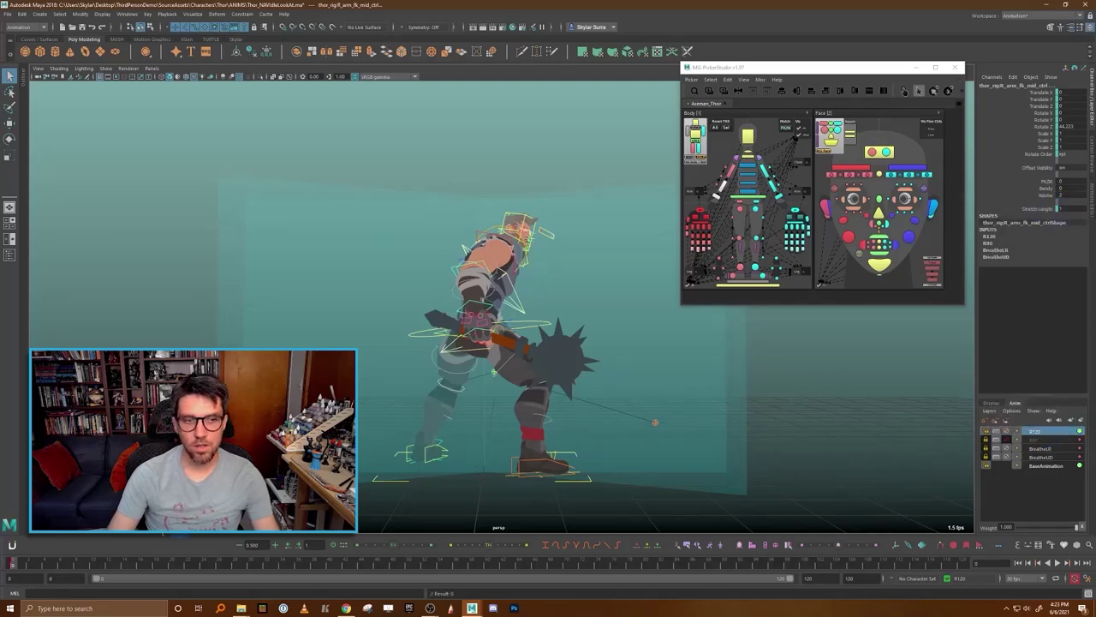
{"action": "key", "text": "e"}
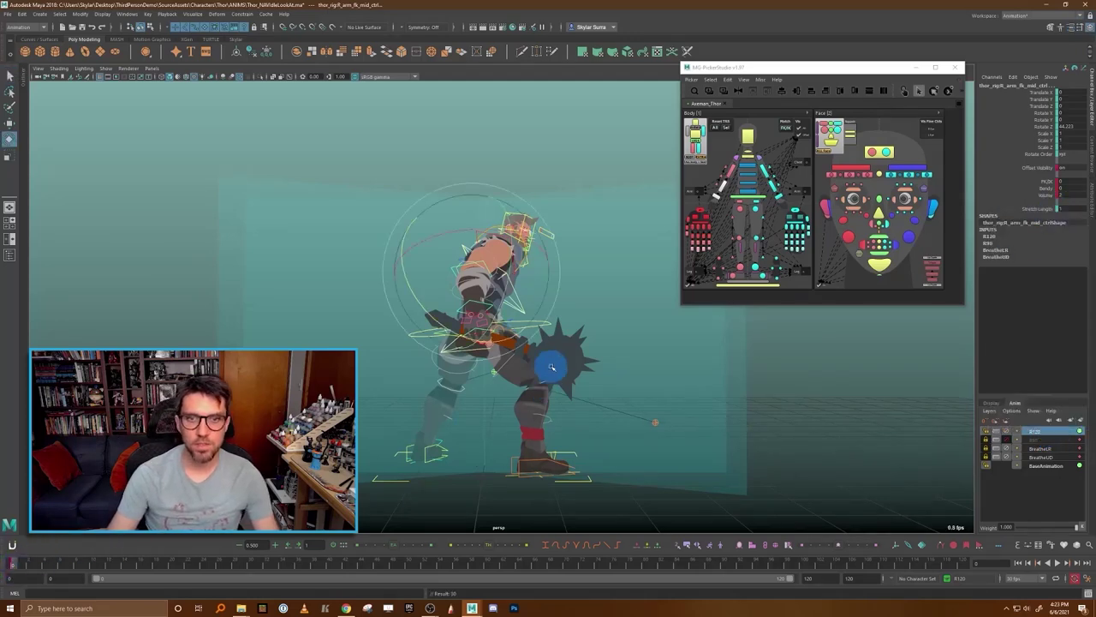
{"action": "left_click_drag", "start_coordinate": [510, 338], "coordinate": [499, 337]}
- Rotate the left upper-arm FK control to reposition the left arm in the R120 pose
{"action": "left_click_drag", "start_coordinate": [601, 283], "coordinate": [553, 273], "text": "alt"}
{"action": "key", "text": "q"}
{"action": "left_click", "coordinate": [549, 261]}
{"action": "key", "text": "e"}
{"action": "left_click_drag", "start_coordinate": [599, 212], "coordinate": [582, 209]}
{"action": "left_click_drag", "start_coordinate": [617, 268], "coordinate": [677, 266], "text": "alt"}
{"action": "left_click_drag", "start_coordinate": [529, 213], "coordinate": [524, 208]}
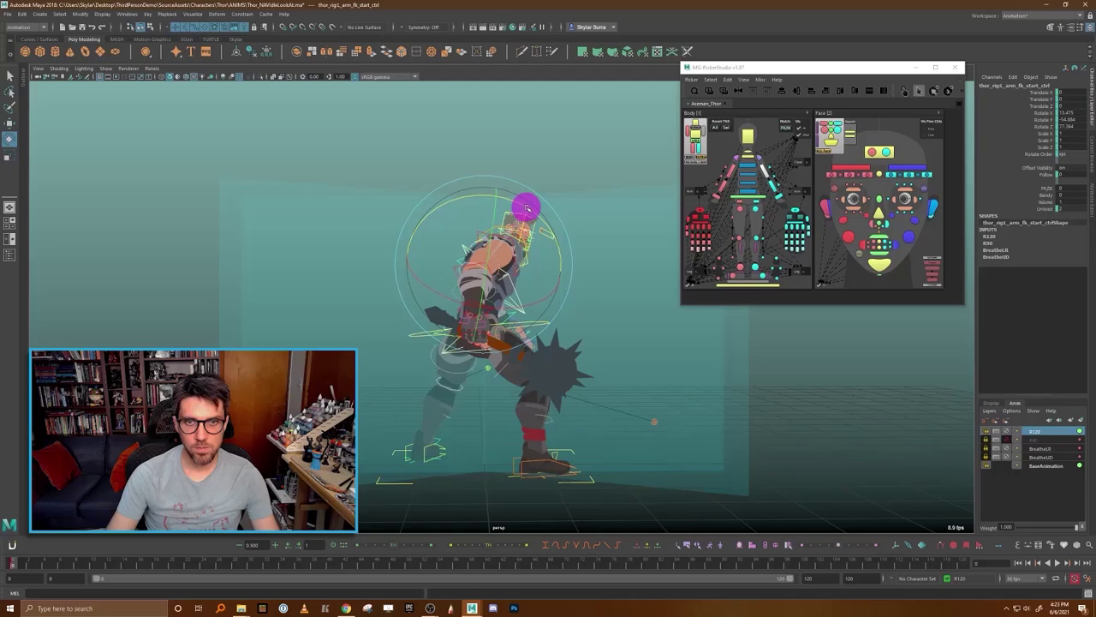
- Rotate the left forearm FK control on the R120 layer to bend the elbow, and clear the selection
{"action": "left_click_drag", "start_coordinate": [616, 226], "coordinate": [656, 350], "text": "alt"}
{"action": "left_click", "coordinate": [577, 298]}
{"action": "right_click_drag", "start_coordinate": [1040, 435], "coordinate": [1023, 238]}
{"action": "key", "text": "e"}
{"action": "left_click_drag", "start_coordinate": [538, 351], "coordinate": [661, 325]}
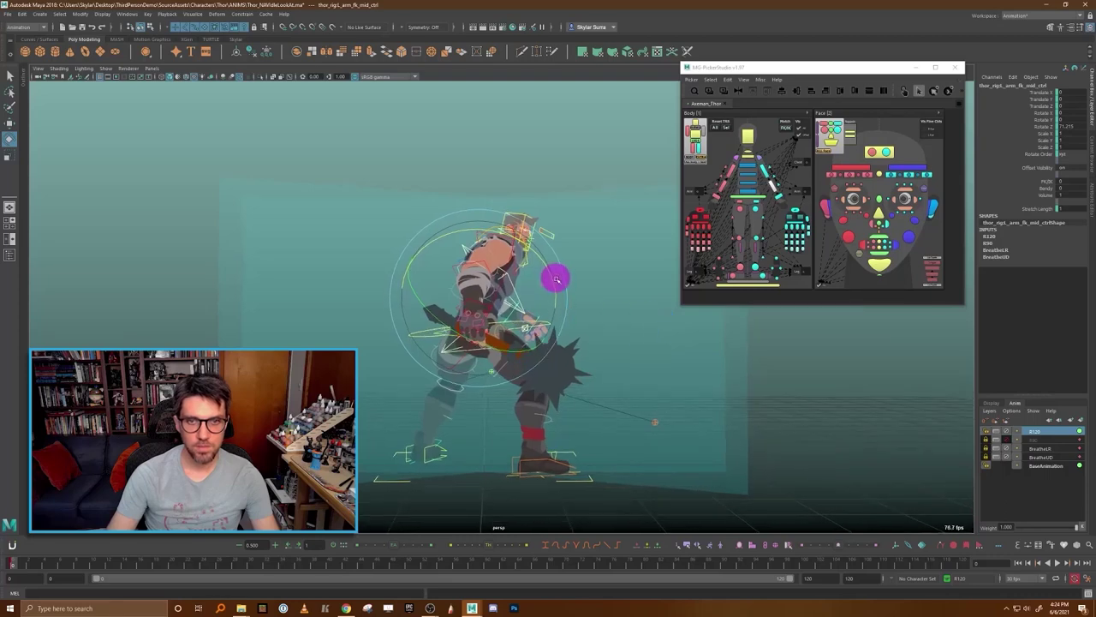
{"action": "left_click", "coordinate": [611, 223]}
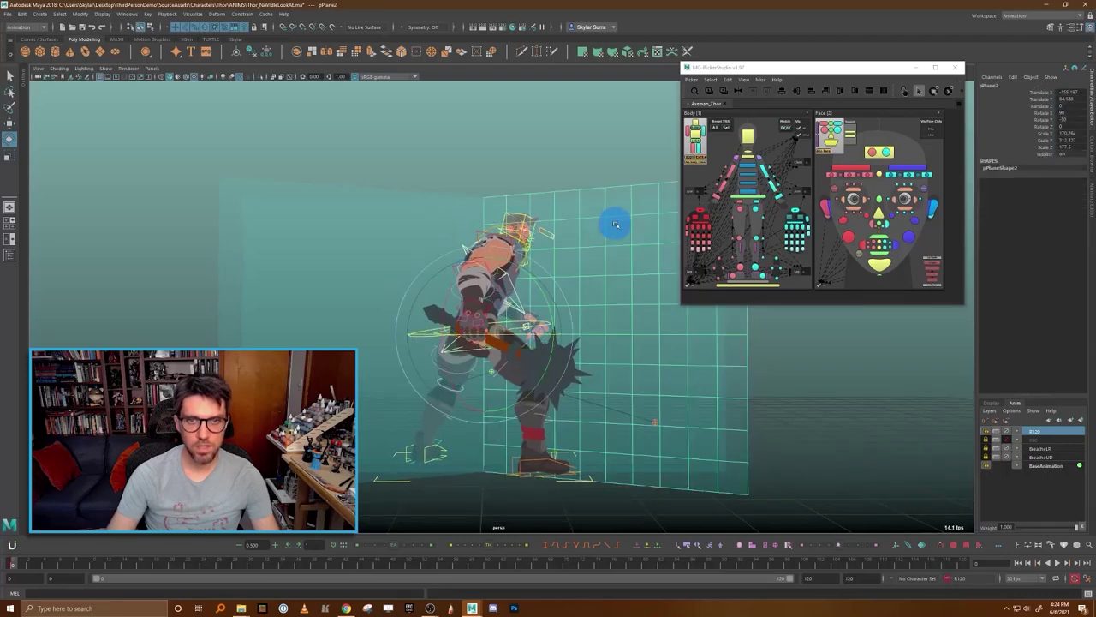
{"action": "left_click", "coordinate": [569, 141]}
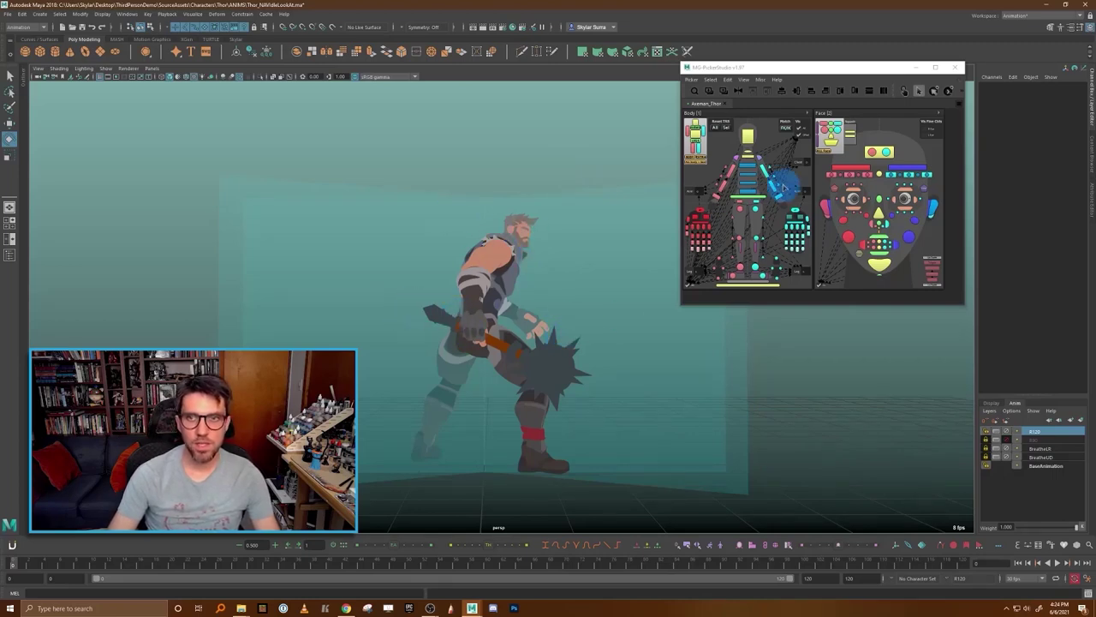
- Show the rig controls and rework the right upper-arm FK rotation, undoing the unwanted attempts
{"action": "key", "text": "alt+1"}
{"action": "left_click", "coordinate": [511, 247]}
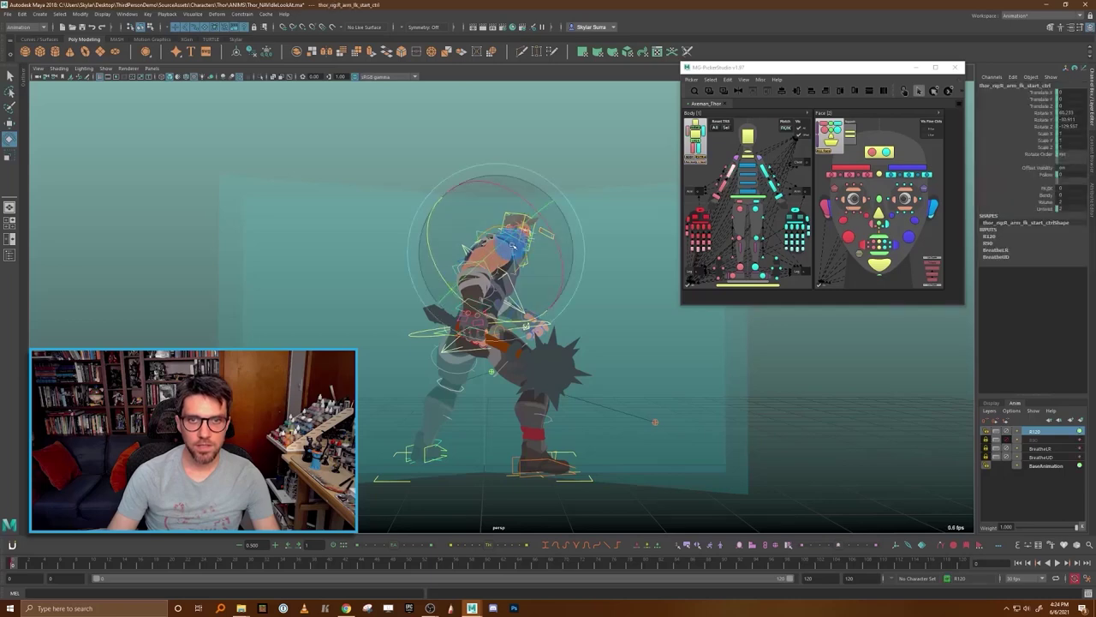
{"action": "mouse_move", "coordinate": [524, 320]}
{"action": "left_mouse_down"}
{"action": "mouse_move", "coordinate": [467, 310]}
{"action": "mouse_move", "coordinate": [444, 319]}
{"action": "mouse_move", "coordinate": [505, 314]}
{"action": "left_mouse_up"}
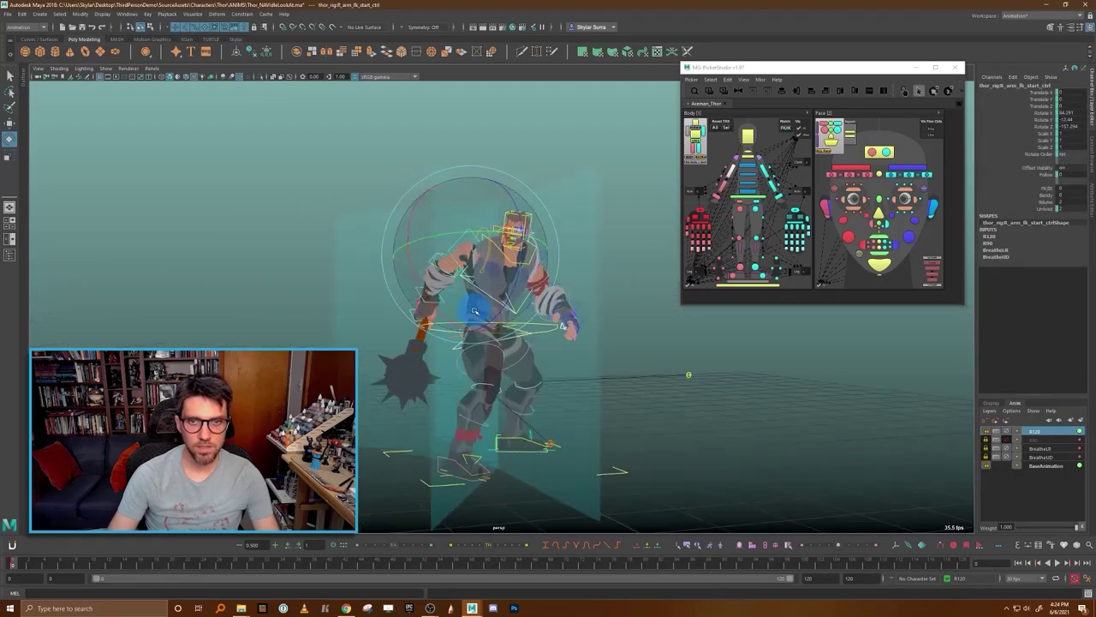
{"action": "key", "text": "ctrl+z"}
{"action": "left_click_drag", "start_coordinate": [580, 330], "coordinate": [590, 329], "text": "alt"}
{"action": "key", "text": "ctrl+z"}
{"action": "left_click_drag", "start_coordinate": [496, 320], "coordinate": [476, 316]}
{"action": "key", "text": "ctrl+z"}
{"action": "left_click", "coordinate": [512, 272]}
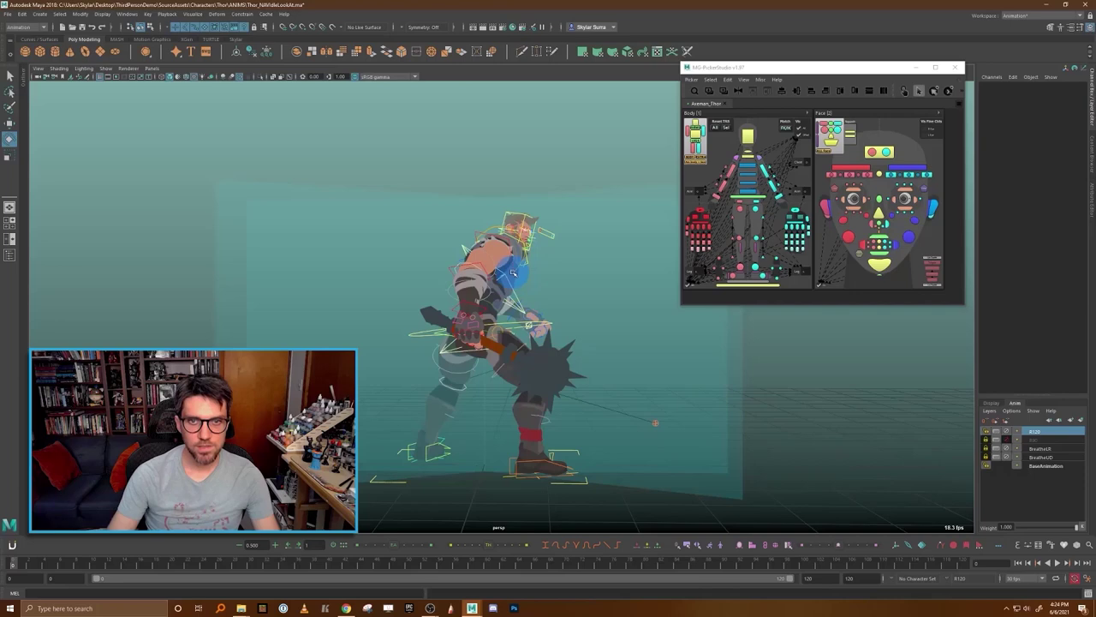
{"action": "left_click", "coordinate": [512, 296]}
{"action": "mouse_move", "coordinate": [514, 319]}
{"action": "middle_mouse_down"}
{"action": "mouse_move", "coordinate": [489, 318]}
{"action": "mouse_move", "coordinate": [444, 274]}
{"action": "middle_mouse_up"}
- Rotate the right shoulder control to adjust the weapon-side shoulder of the R120 pose
{"action": "mouse_move", "coordinate": [648, 196]}
{"action": "left_mouse_down", "text": "alt"}
{"action": "mouse_move", "coordinate": [582, 202]}
{"action": "mouse_move", "coordinate": [516, 259]}
{"action": "left_mouse_up", "text": "alt"}
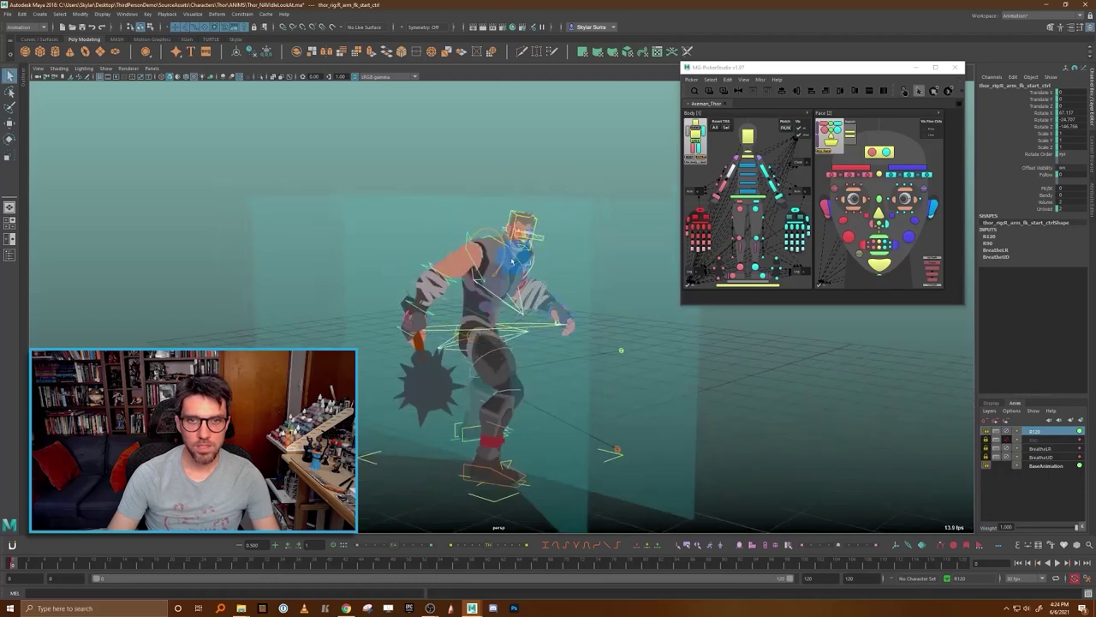
{"action": "left_click", "coordinate": [502, 332]}
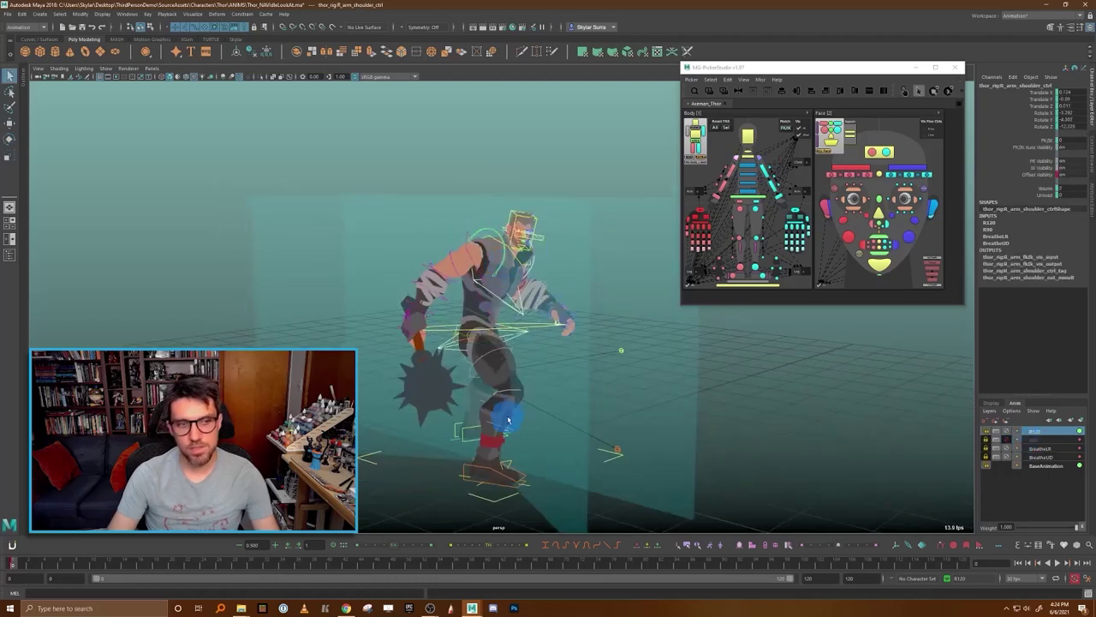
{"action": "key", "text": "e"}
{"action": "left_click_drag", "start_coordinate": [501, 332], "coordinate": [495, 310], "text": "alt"}
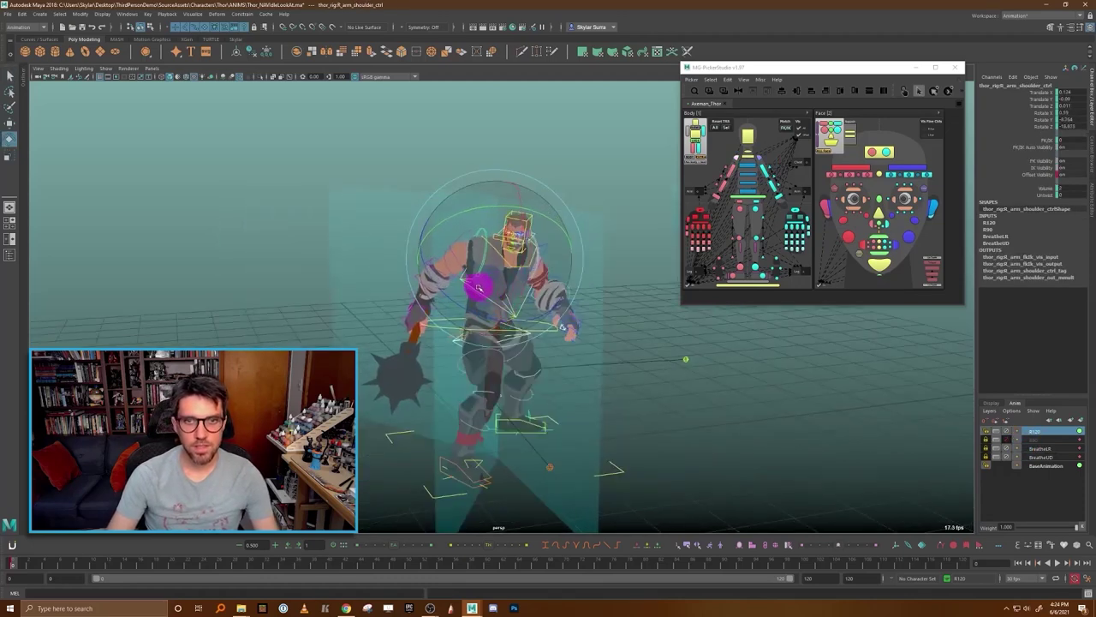
{"action": "left_click_drag", "start_coordinate": [491, 302], "coordinate": [547, 308], "text": "alt"}
- Rotate the left shoulder control to match the turned torso, and deselect it to check the silhouette
{"action": "key", "text": "q"}
{"action": "left_click", "coordinate": [560, 306]}
{"action": "key", "text": "e"}
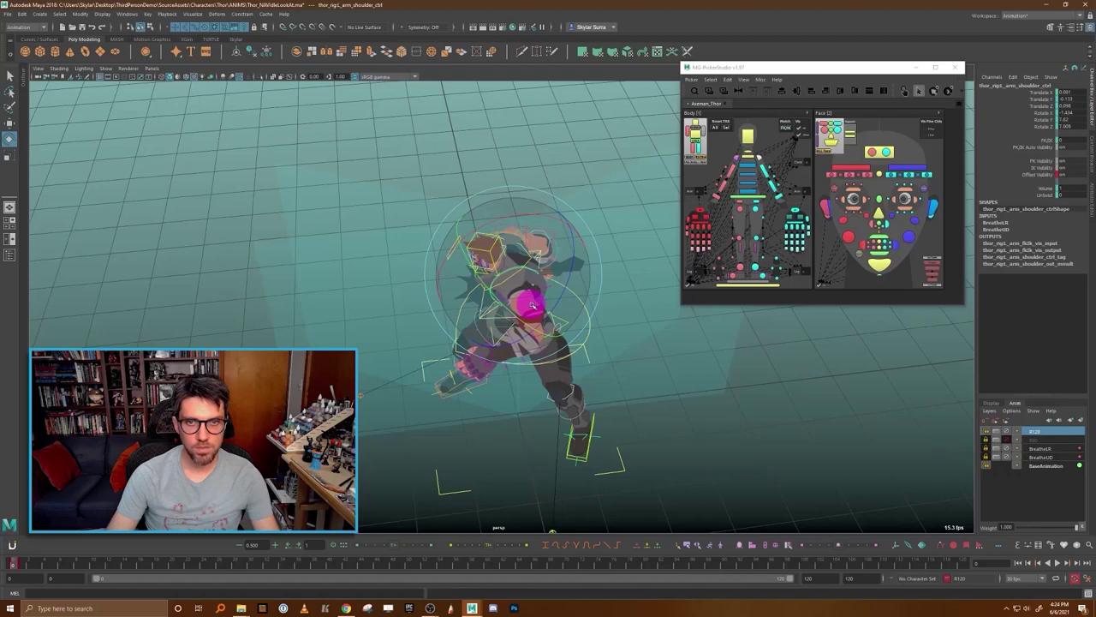
{"action": "left_click_drag", "start_coordinate": [541, 307], "coordinate": [573, 297], "text": "alt"}
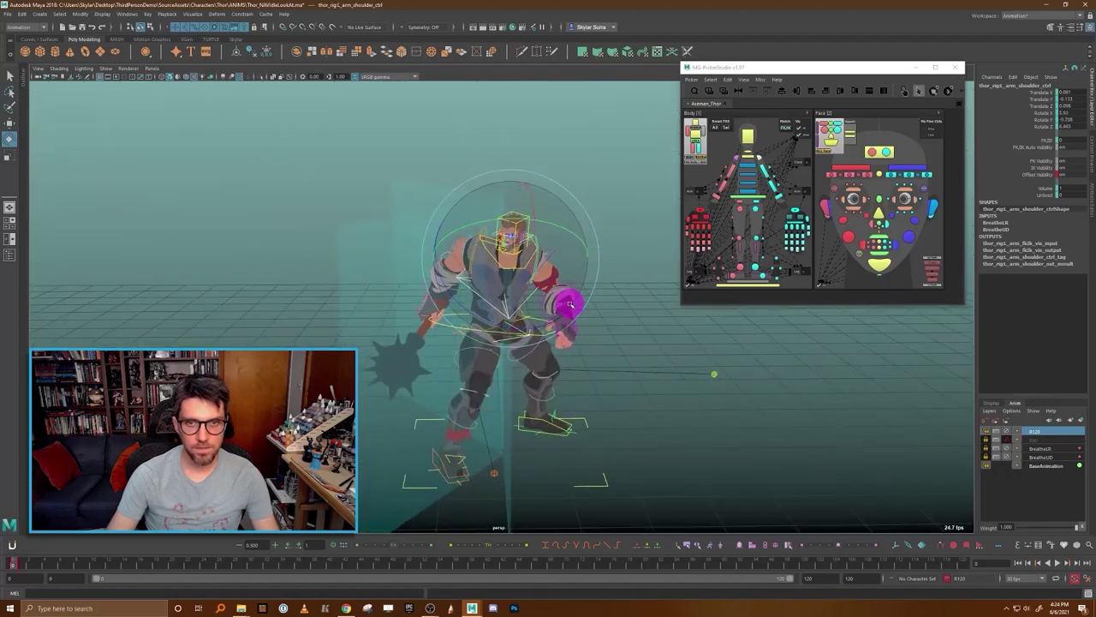
{"action": "left_click_drag", "start_coordinate": [643, 248], "coordinate": [610, 257], "text": "alt"}
{"action": "left_click", "coordinate": [611, 254]}
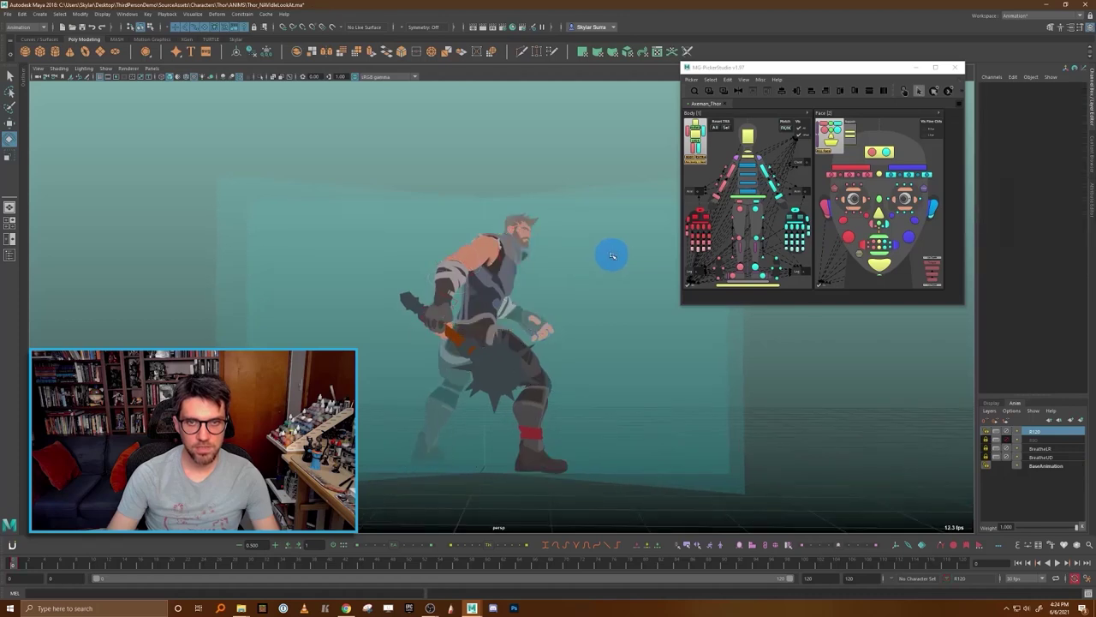
- Mute and unmute the R120 and R90 layers in turn to compare the R120 pose with the base idle
{"action": "left_click_drag", "start_coordinate": [626, 285], "coordinate": [253, 374], "text": "alt"}
{"action": "left_click", "coordinate": [505, 256]}
{"action": "mouse_move", "coordinate": [707, 392]}
{"action": "left_mouse_down", "text": "alt"}
{"action": "mouse_move", "coordinate": [763, 392]}
{"action": "mouse_move", "coordinate": [718, 399]}
{"action": "left_mouse_up", "text": "alt"}
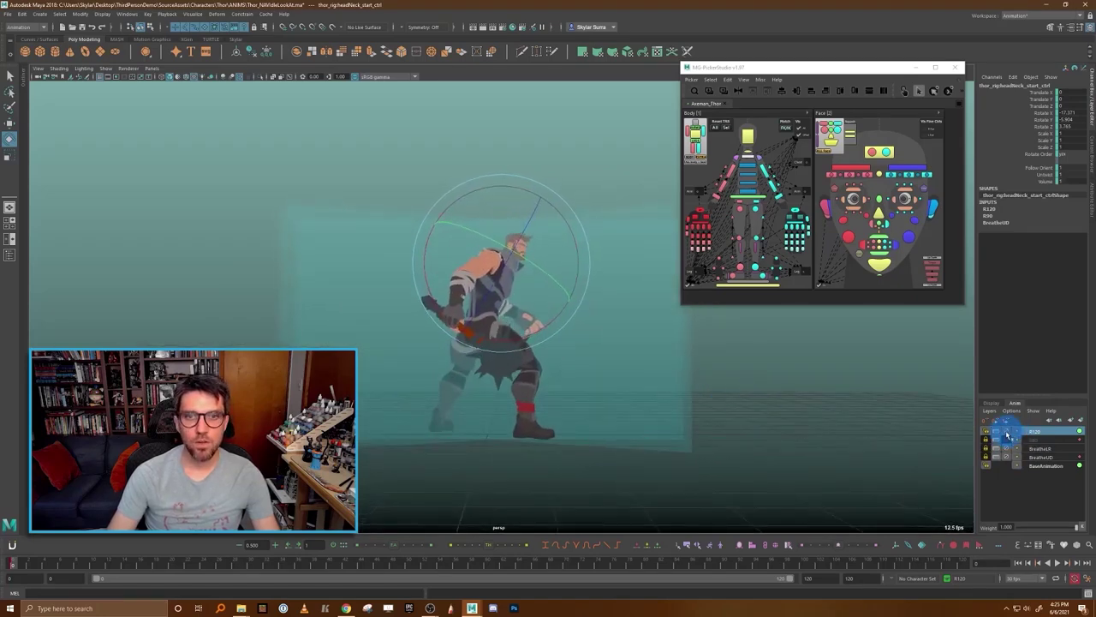
{"action": "left_click", "coordinate": [1009, 440]}
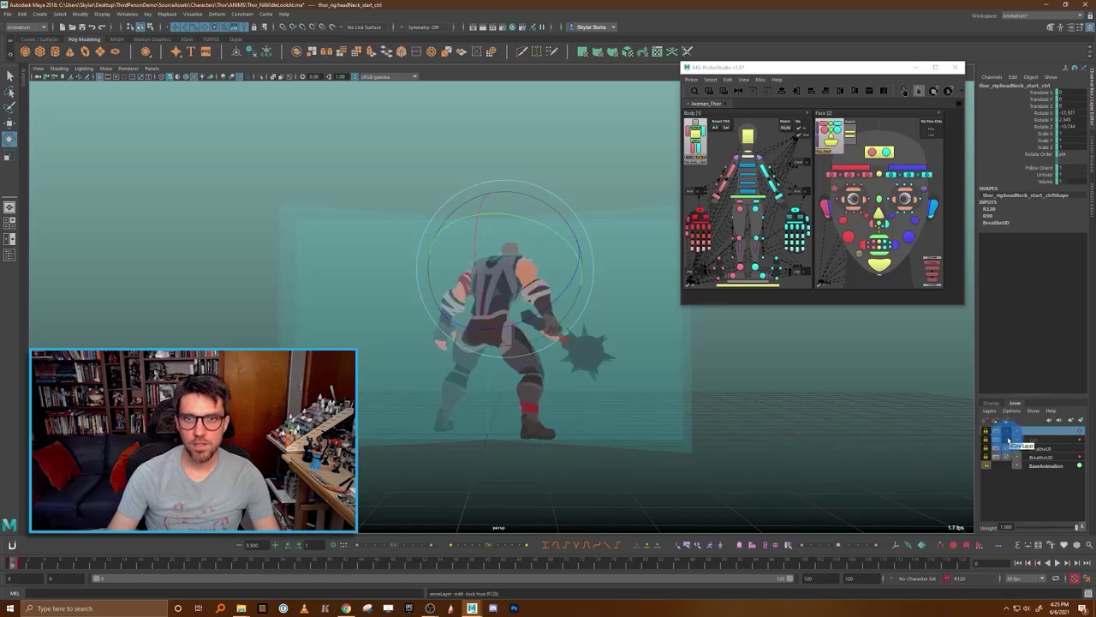
{"action": "left_click", "coordinate": [1008, 440]}
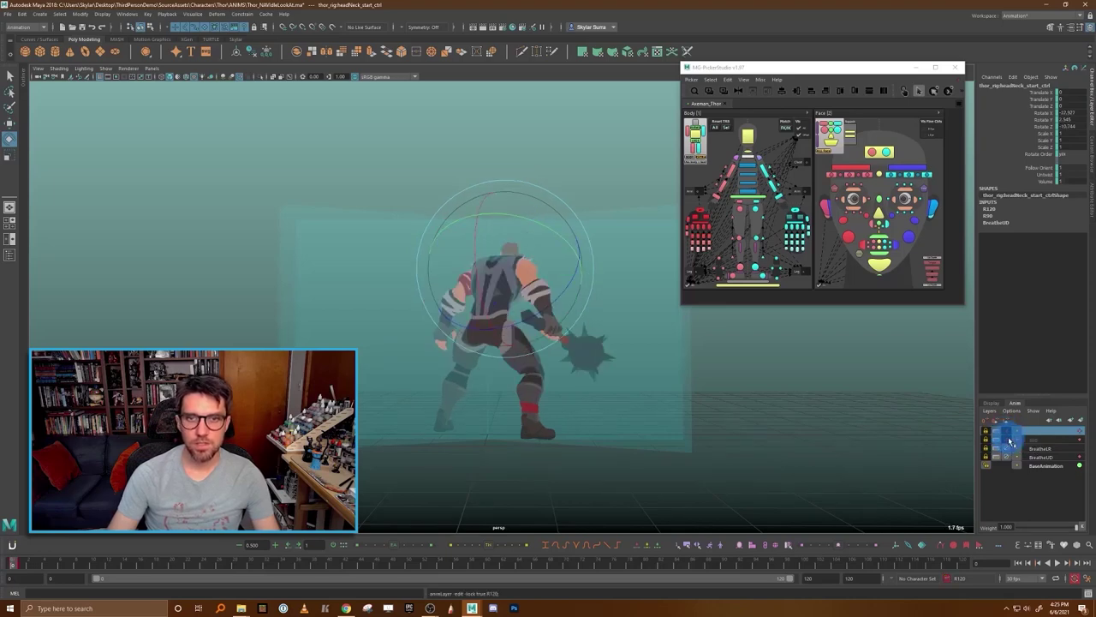
{"action": "left_click", "coordinate": [1008, 432]}
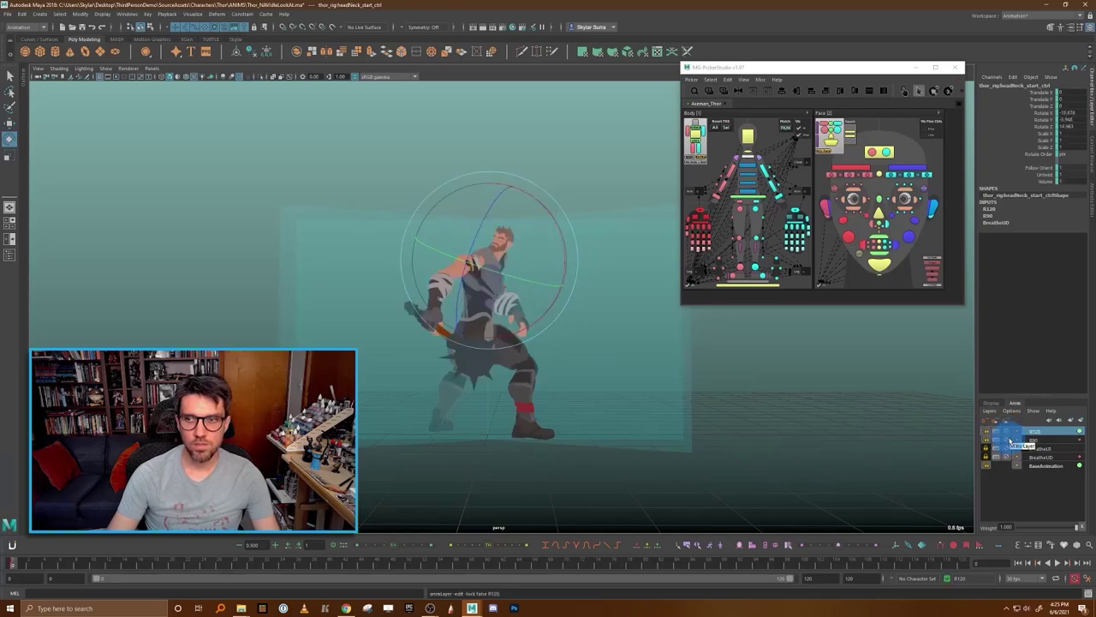
{"action": "left_click", "coordinate": [1009, 441]}
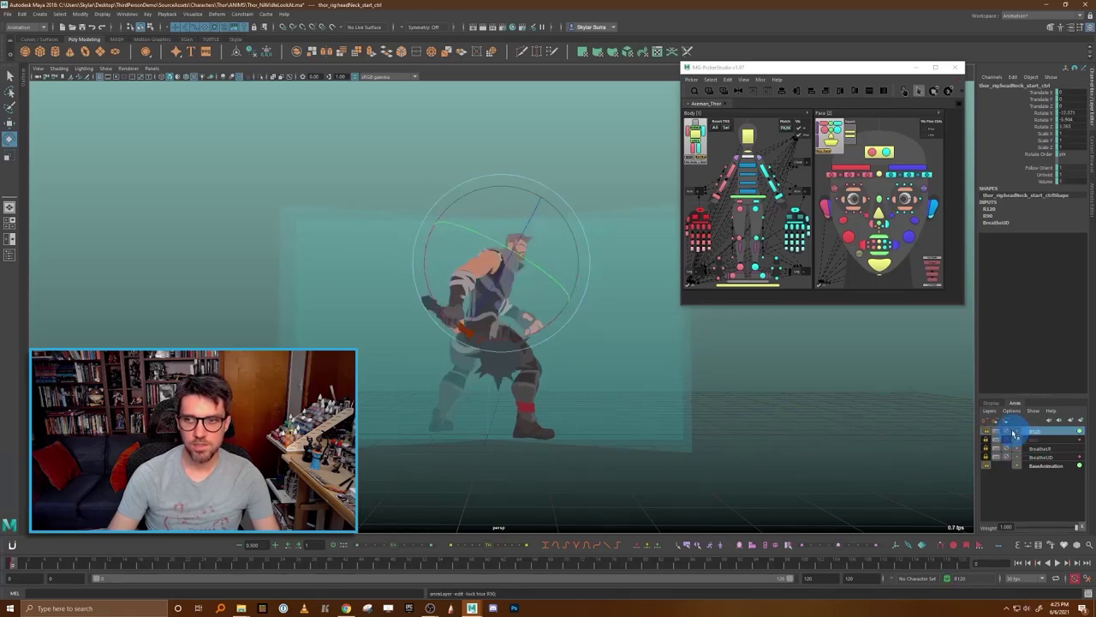
{"action": "left_click", "coordinate": [1008, 435]}
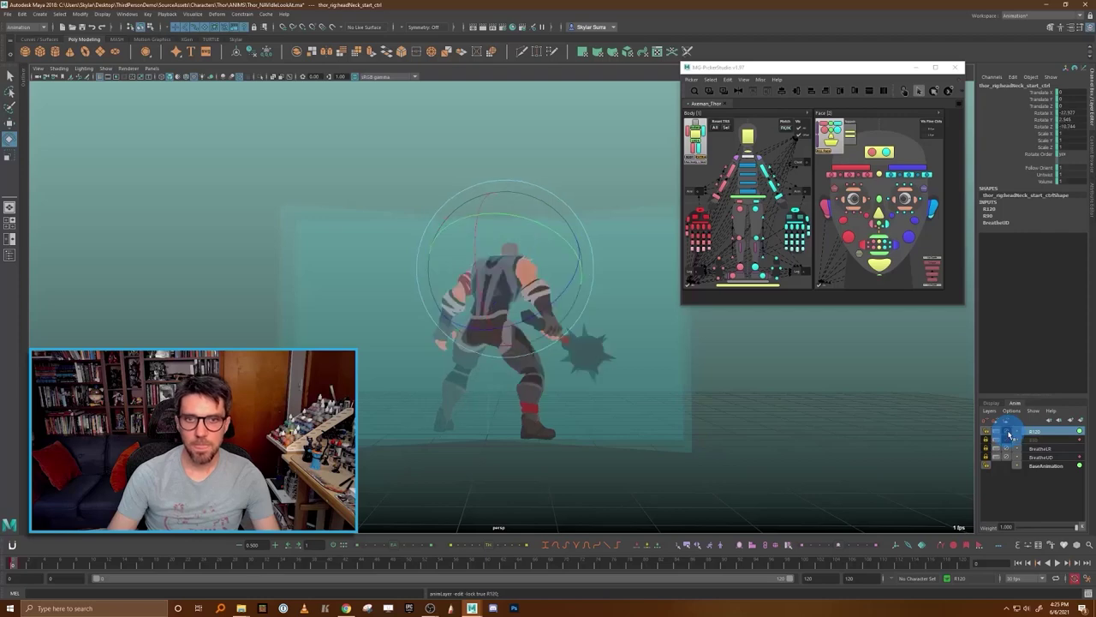
{"action": "left_click_drag", "start_coordinate": [749, 366], "coordinate": [738, 368], "text": "alt"}
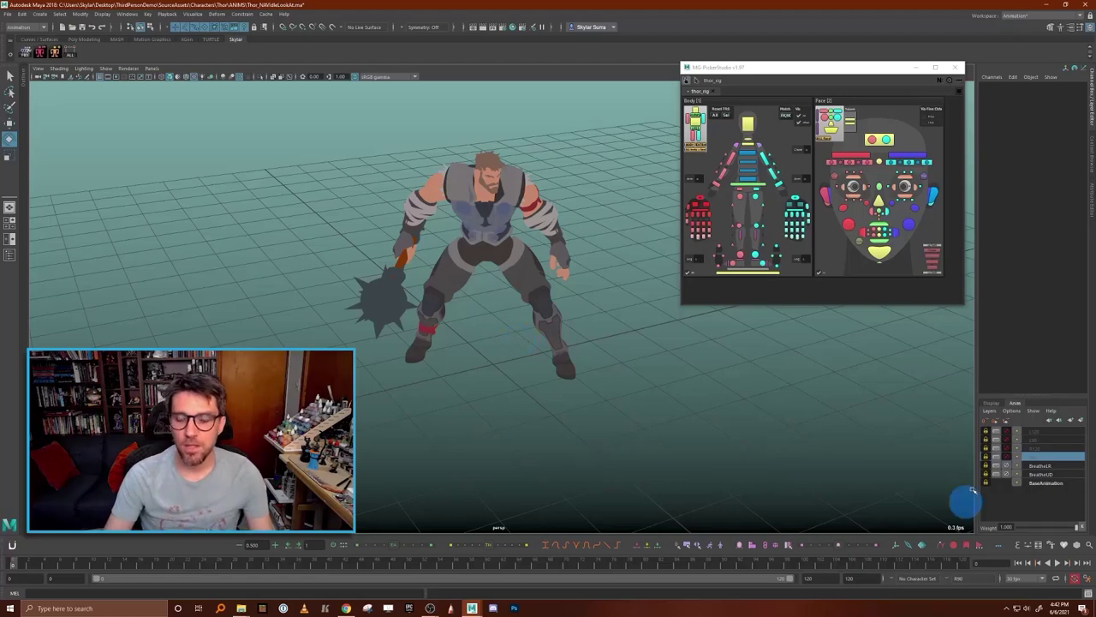
- Toggle the R90 layer's mute repeatedly to compare its look pose with the base idle, leaving the layer active
{"action": "left_click_drag", "start_coordinate": [628, 389], "coordinate": [631, 390], "text": "alt"}
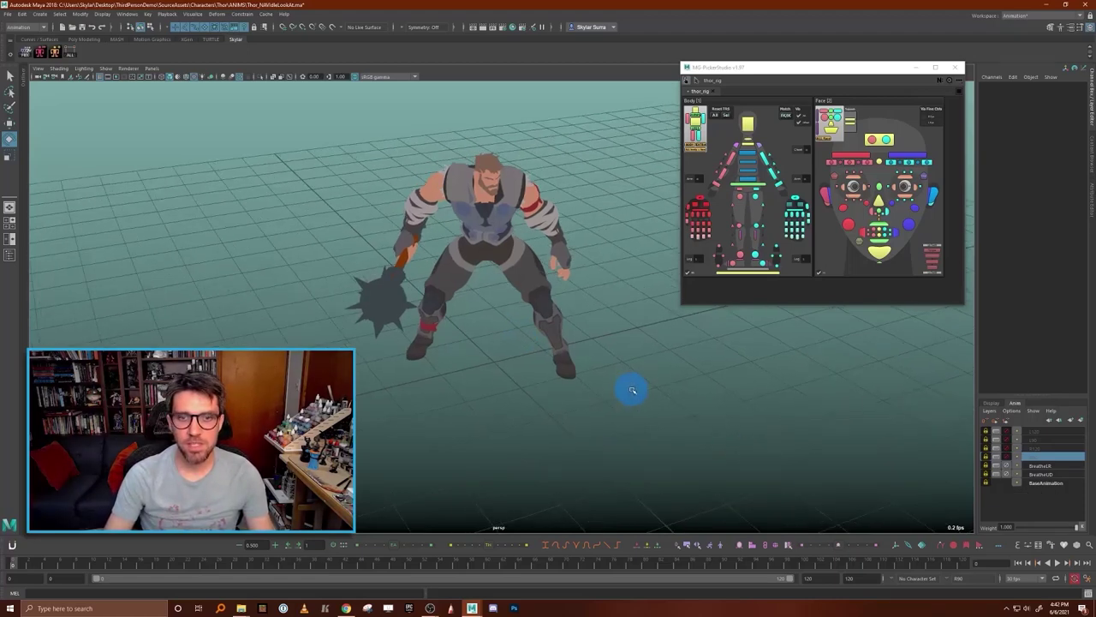
{"action": "left_click", "coordinate": [1012, 458]}
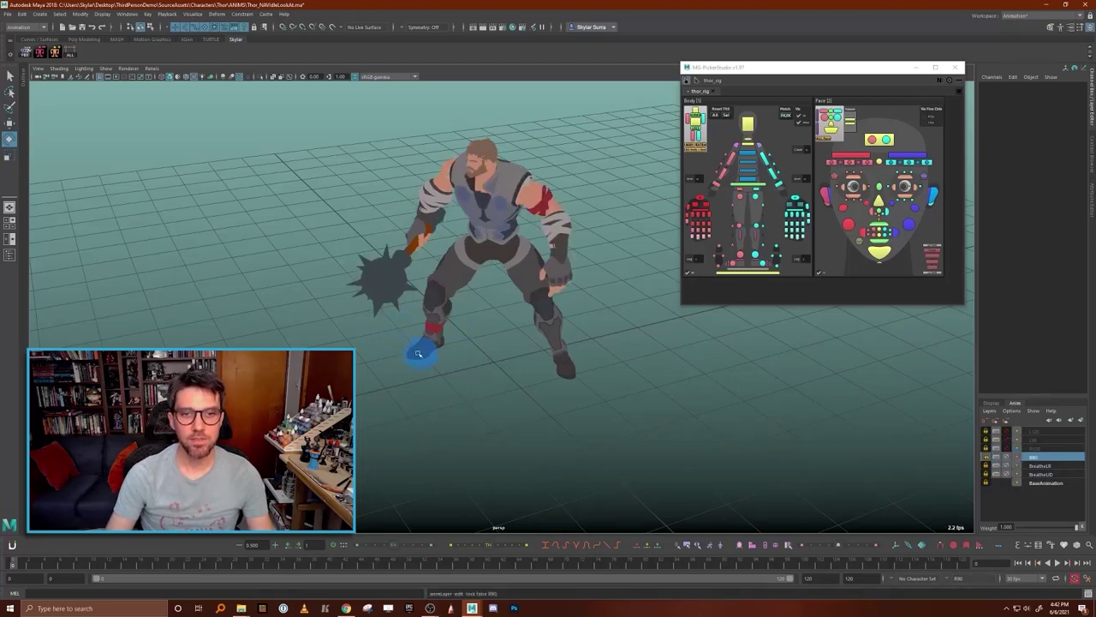
{"action": "left_click", "coordinate": [1007, 461]}
{"action": "left_click", "coordinate": [1007, 461]}
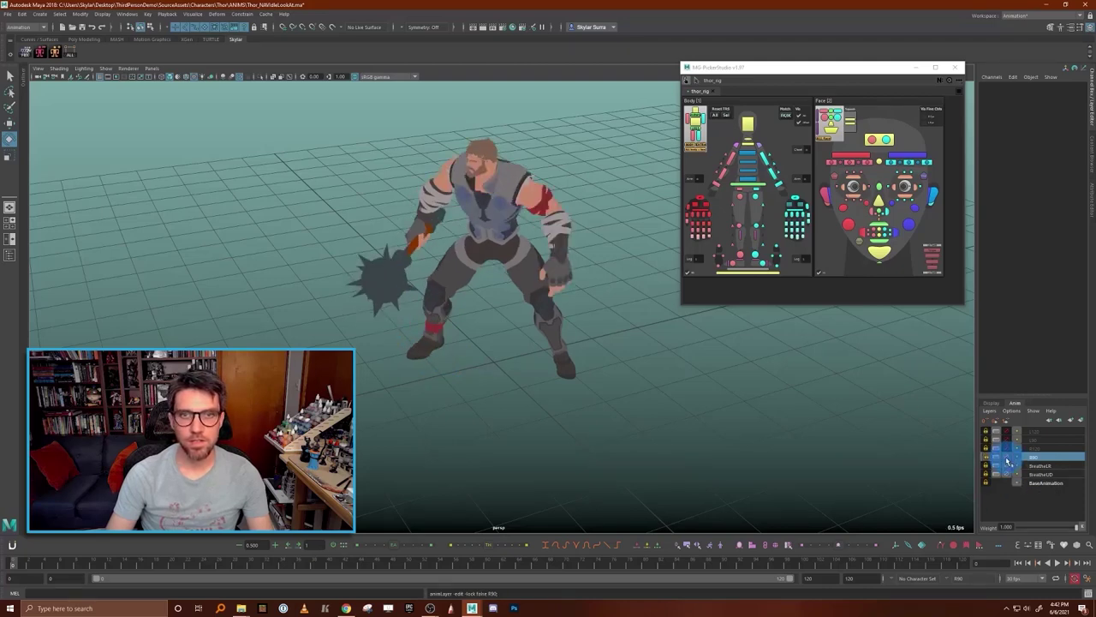
{"action": "left_click", "coordinate": [1007, 461]}
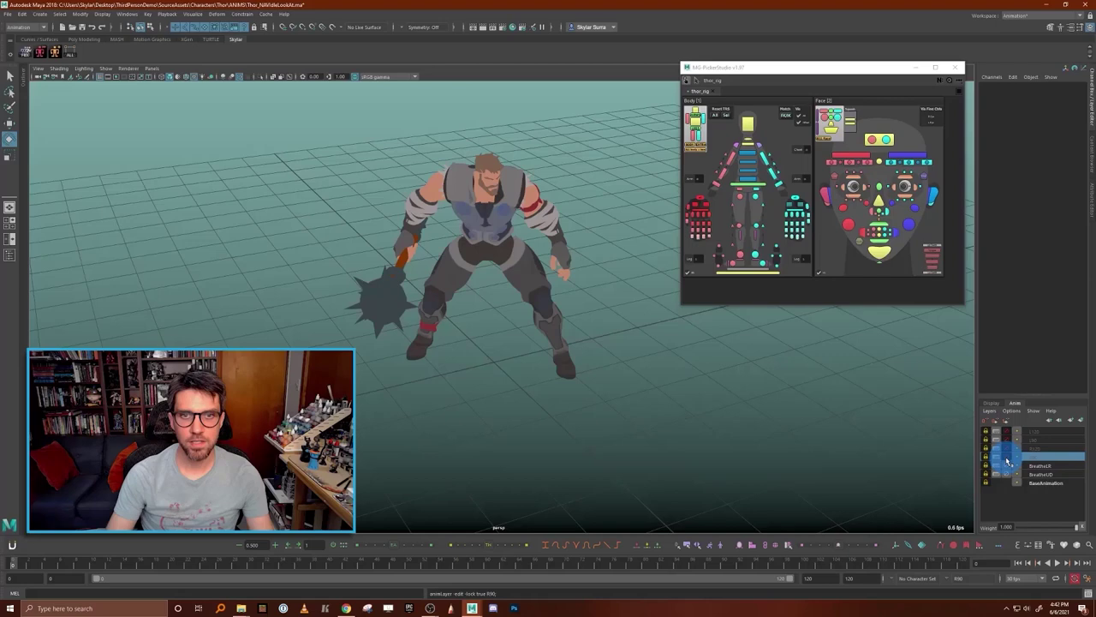
{"action": "left_click", "coordinate": [1007, 461]}
{"action": "mouse_move", "coordinate": [814, 420]}
{"action": "left_mouse_down", "text": "alt"}
{"action": "mouse_move", "coordinate": [783, 417]}
{"action": "mouse_move", "coordinate": [815, 411]}
{"action": "left_mouse_up", "text": "alt"}
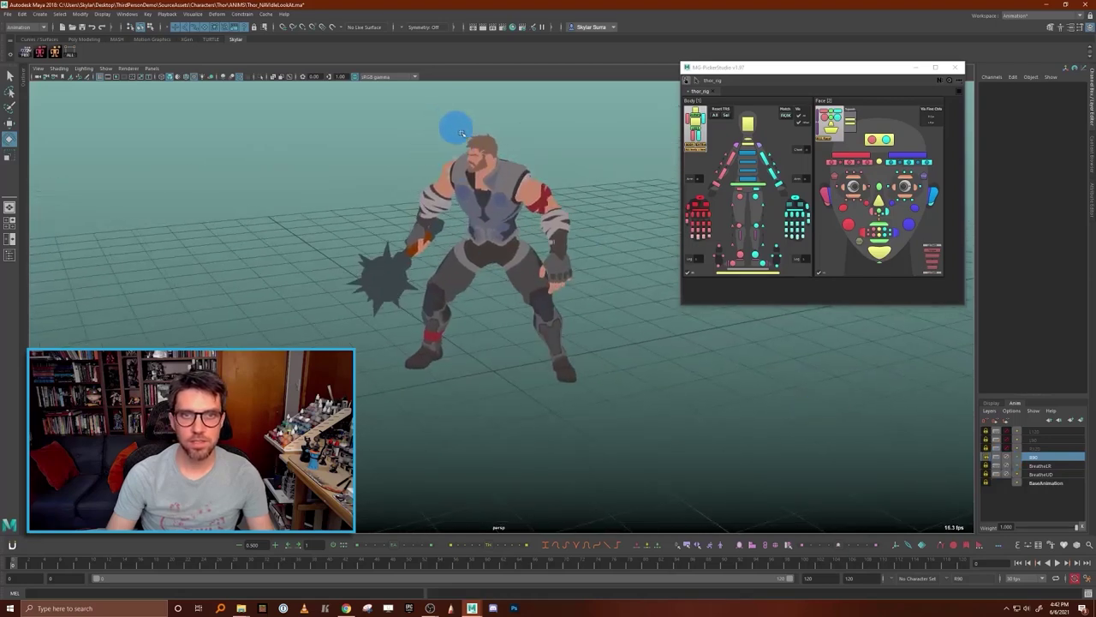
- Mute the R90 layer, unmute R120, and examine the R120 pose from several angles
{"action": "left_click", "coordinate": [1007, 458]}
{"action": "left_click", "coordinate": [1006, 448]}
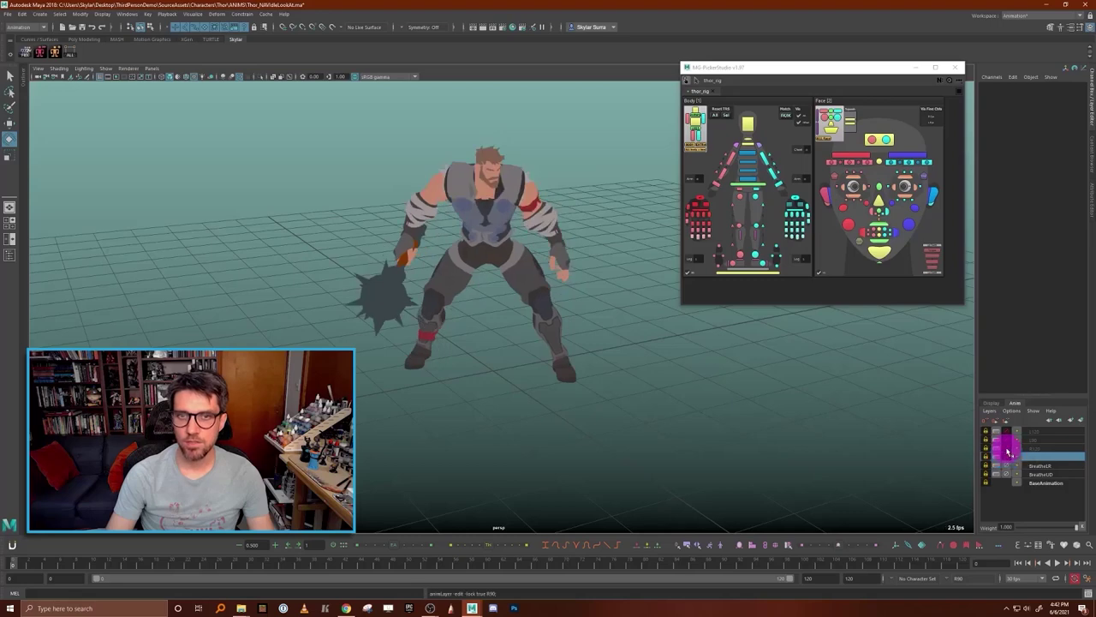
{"action": "mouse_move", "coordinate": [622, 406]}
{"action": "left_mouse_down", "text": "alt"}
{"action": "mouse_move", "coordinate": [573, 394]}
{"action": "mouse_move", "coordinate": [713, 394]}
{"action": "mouse_move", "coordinate": [636, 391]}
{"action": "left_mouse_up", "text": "alt"}
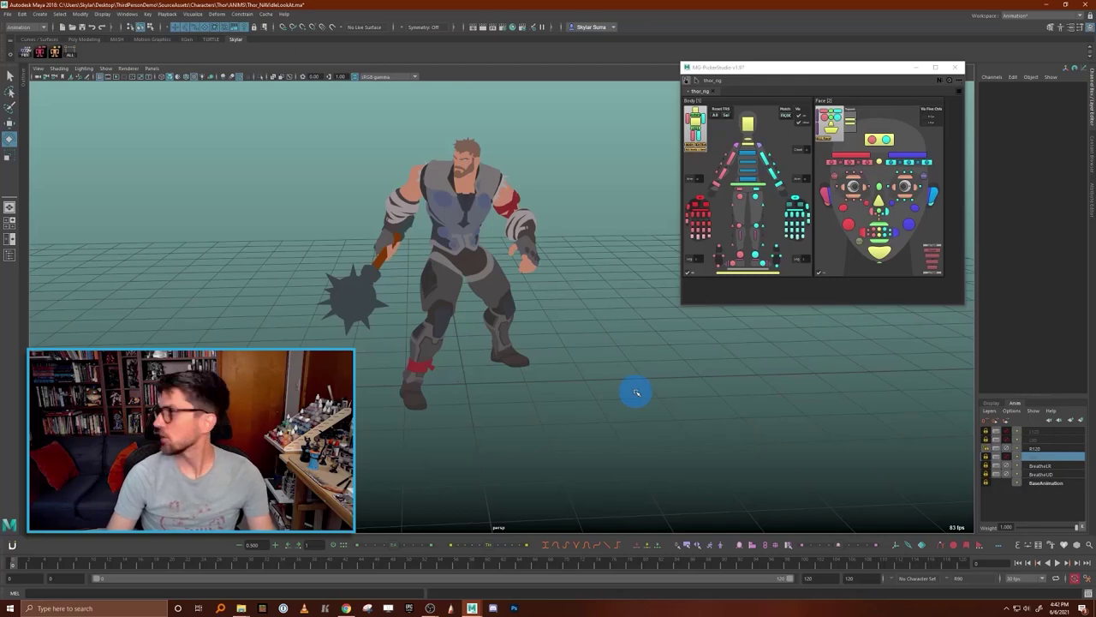
{"action": "mouse_move", "coordinate": [627, 385]}
{"action": "left_mouse_down", "text": "alt"}
{"action": "mouse_move", "coordinate": [699, 380]}
{"action": "mouse_move", "coordinate": [609, 378]}
{"action": "left_mouse_up", "text": "alt"}
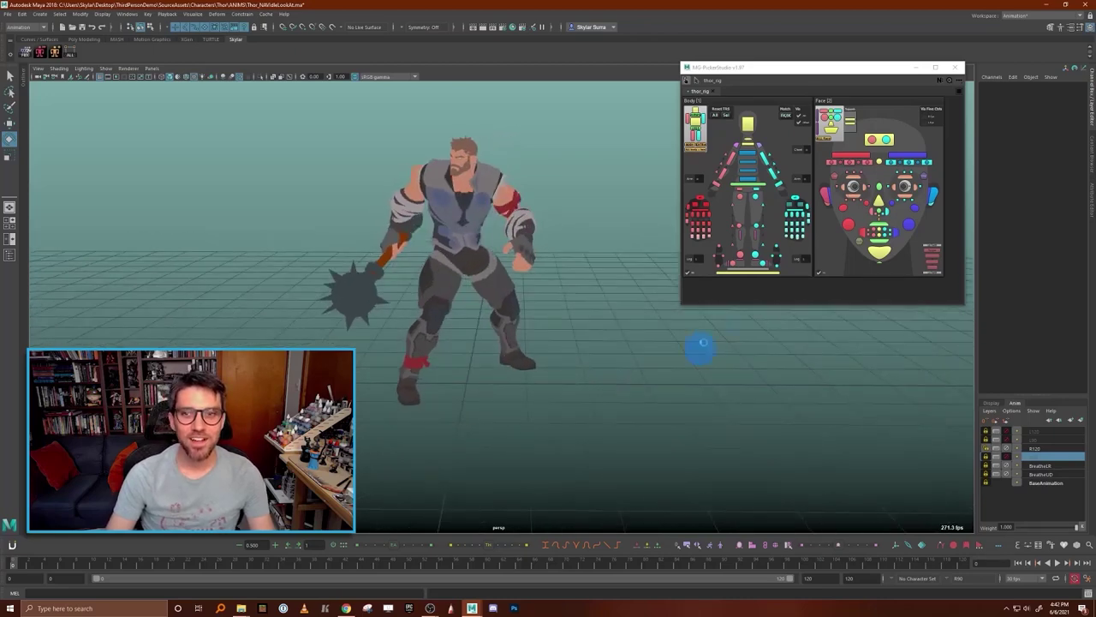
- Mute the R120 layer, unmute L90, and examine the L90 look pose around the character
{"action": "left_click", "coordinate": [1008, 451]}
{"action": "left_click_drag", "start_coordinate": [750, 407], "coordinate": [660, 409], "text": "alt"}
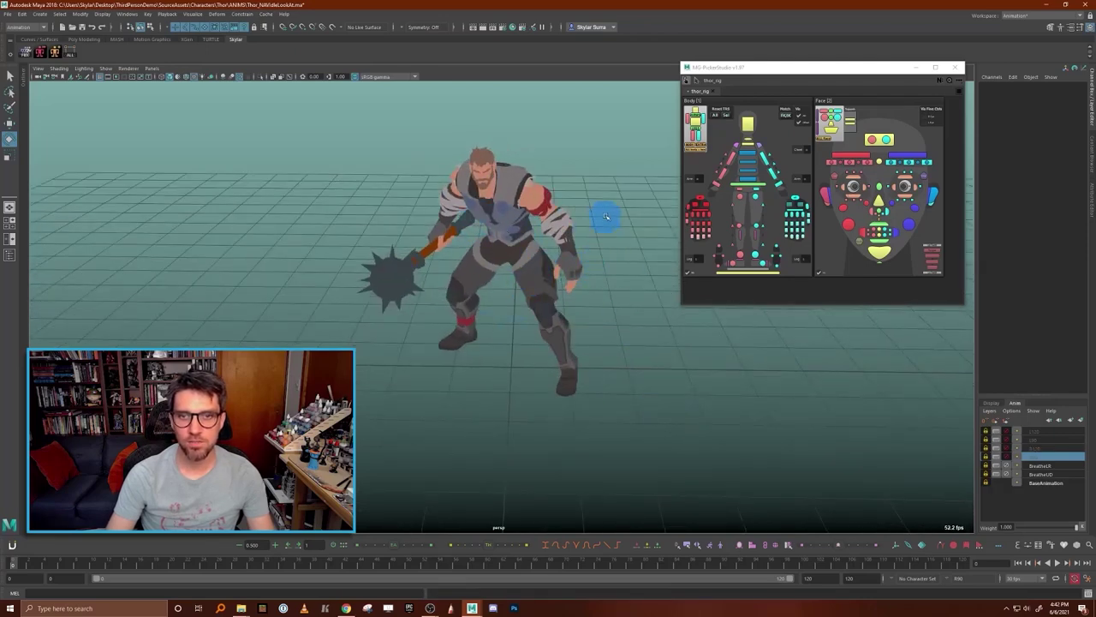
{"action": "left_click", "coordinate": [1007, 441]}
{"action": "left_click_drag", "start_coordinate": [697, 357], "coordinate": [620, 350], "text": "alt"}
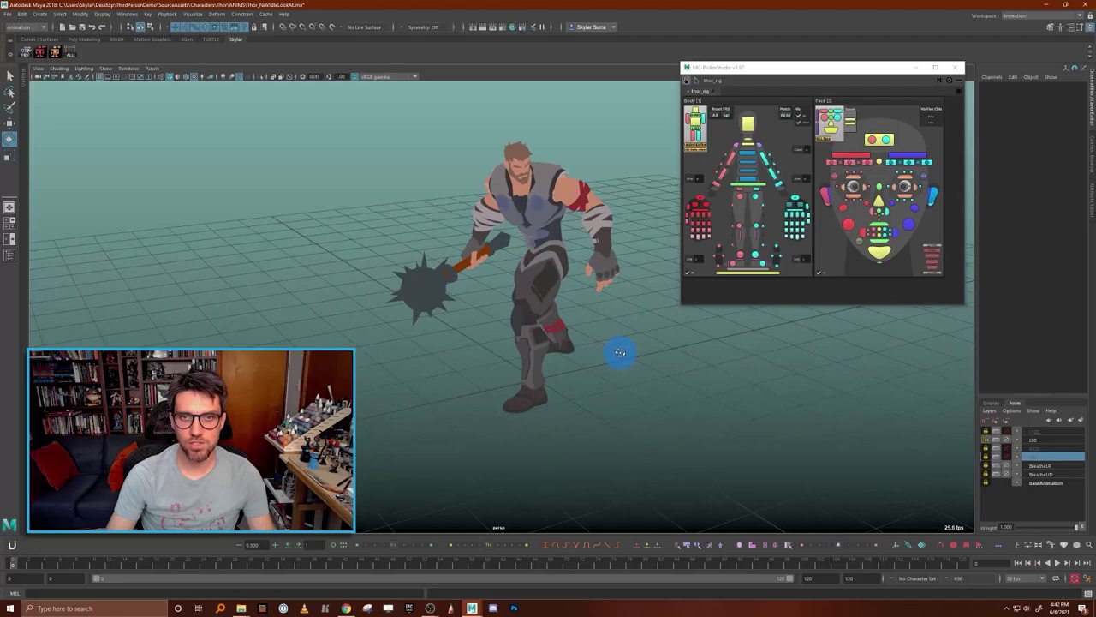
- Mute the L90 layer, unmute L120, and examine the L120 look pose around the character
{"action": "left_click", "coordinate": [1004, 449]}
{"action": "left_click", "coordinate": [1006, 441]}
{"action": "left_click", "coordinate": [1007, 433]}
{"action": "mouse_move", "coordinate": [755, 377]}
{"action": "left_mouse_down", "text": "alt"}
{"action": "mouse_move", "coordinate": [614, 365]}
{"action": "mouse_move", "coordinate": [779, 369]}
{"action": "mouse_move", "coordinate": [606, 373]}
{"action": "mouse_move", "coordinate": [736, 368]}
{"action": "left_mouse_up", "text": "alt"}
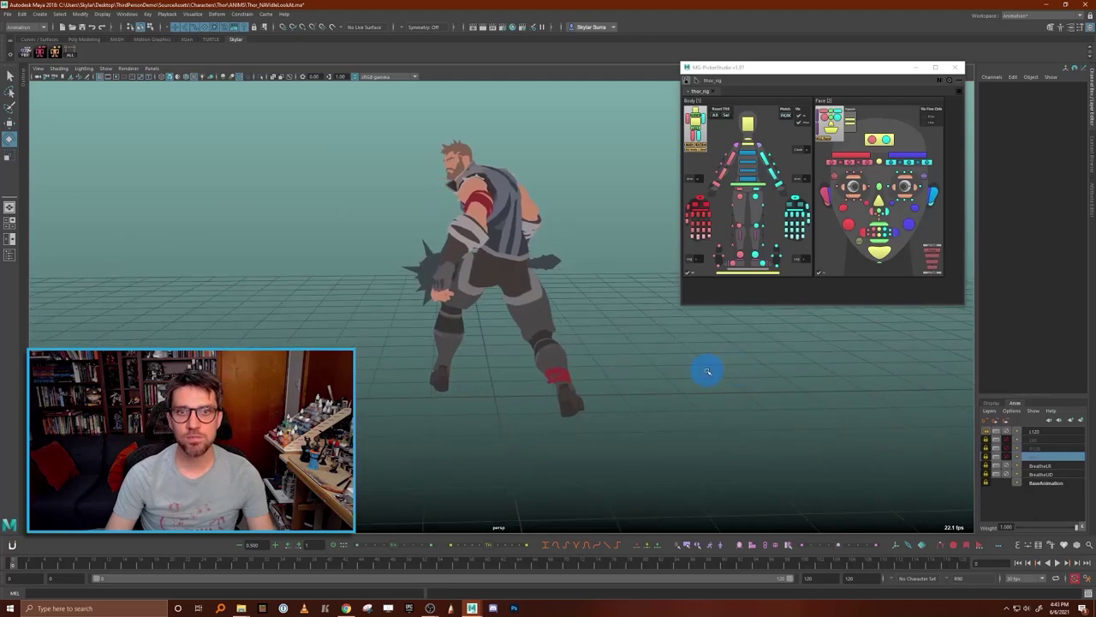
- Lock and mute the L120 layer, then unlock and unmute R90 and R120 in turn to compare their look poses
{"action": "left_click_drag", "start_coordinate": [653, 386], "coordinate": [551, 319], "text": "alt"}
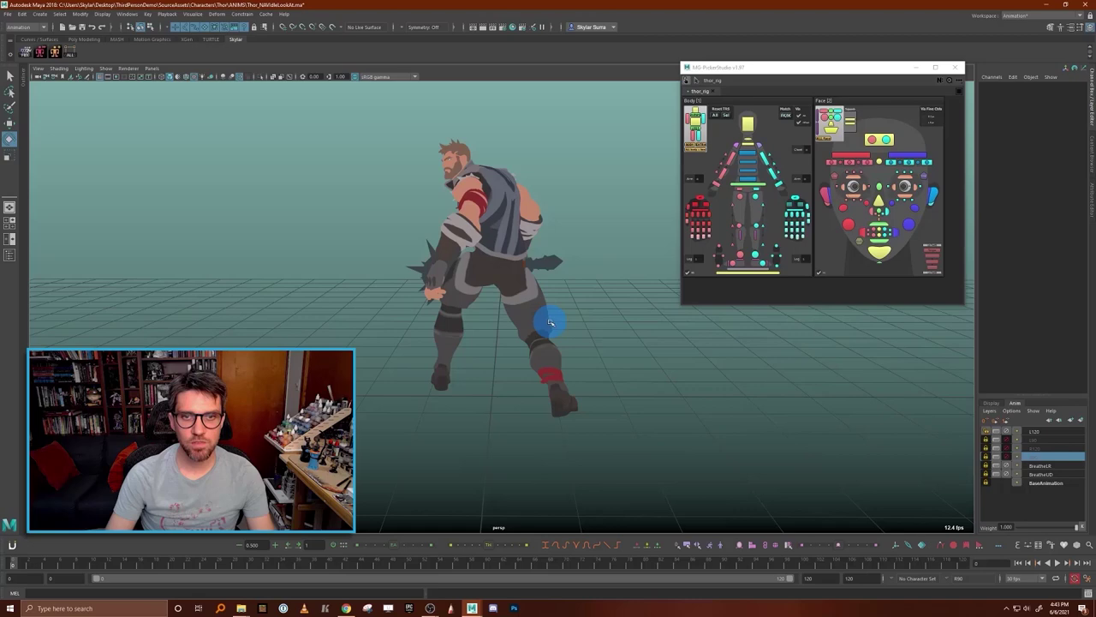
{"action": "left_click", "coordinate": [985, 434]}
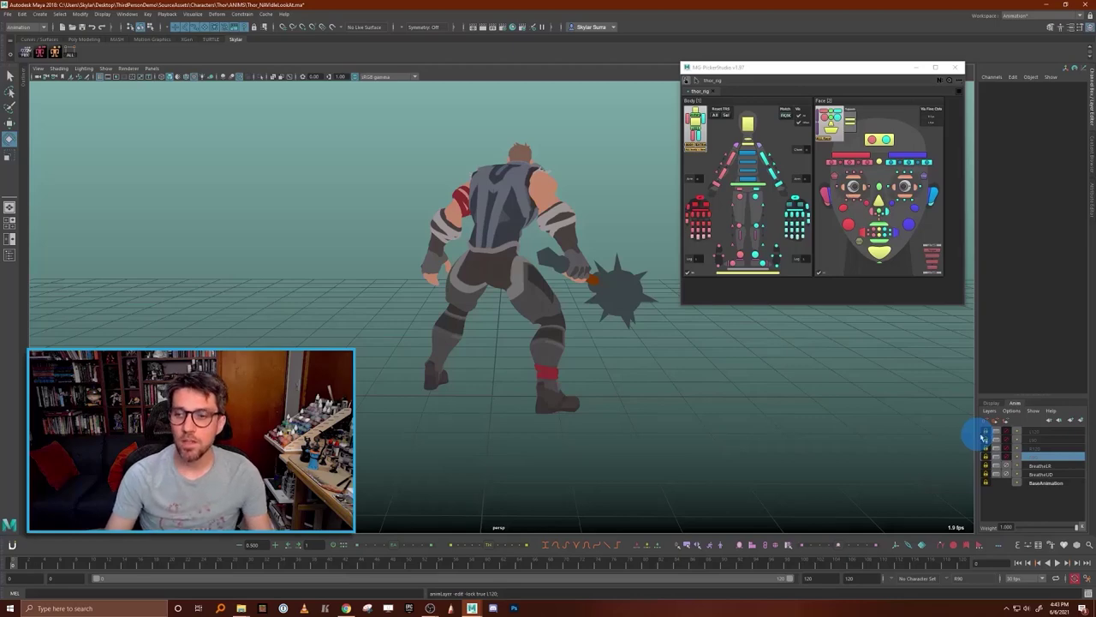
{"action": "left_click", "coordinate": [986, 457]}
{"action": "left_click", "coordinate": [1006, 456]}
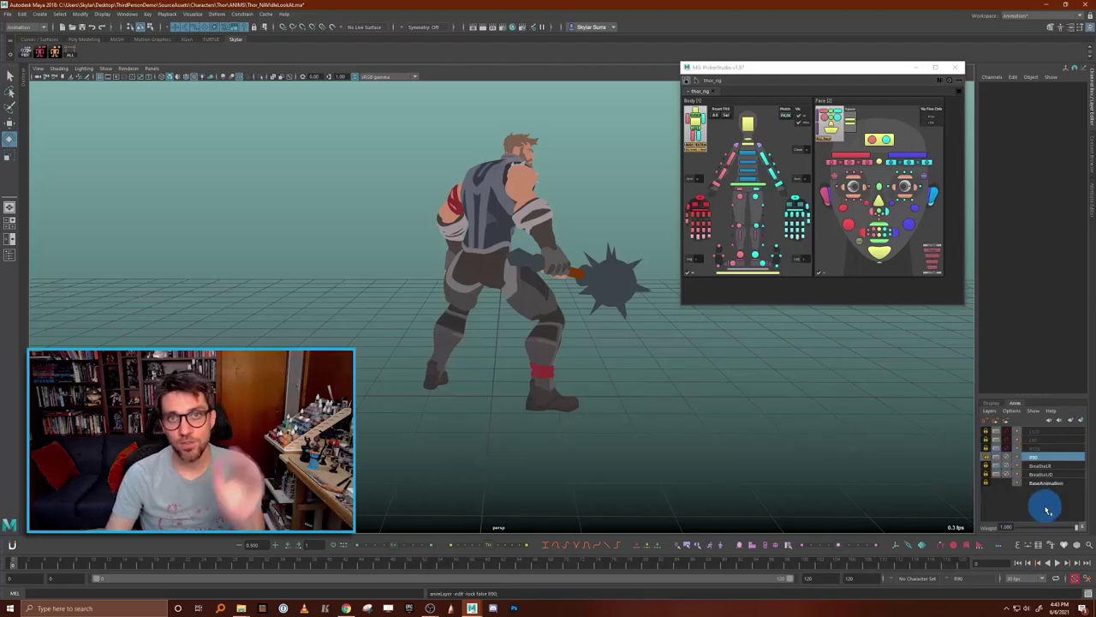
{"action": "left_click", "coordinate": [1007, 455]}
{"action": "left_click", "coordinate": [1002, 448]}
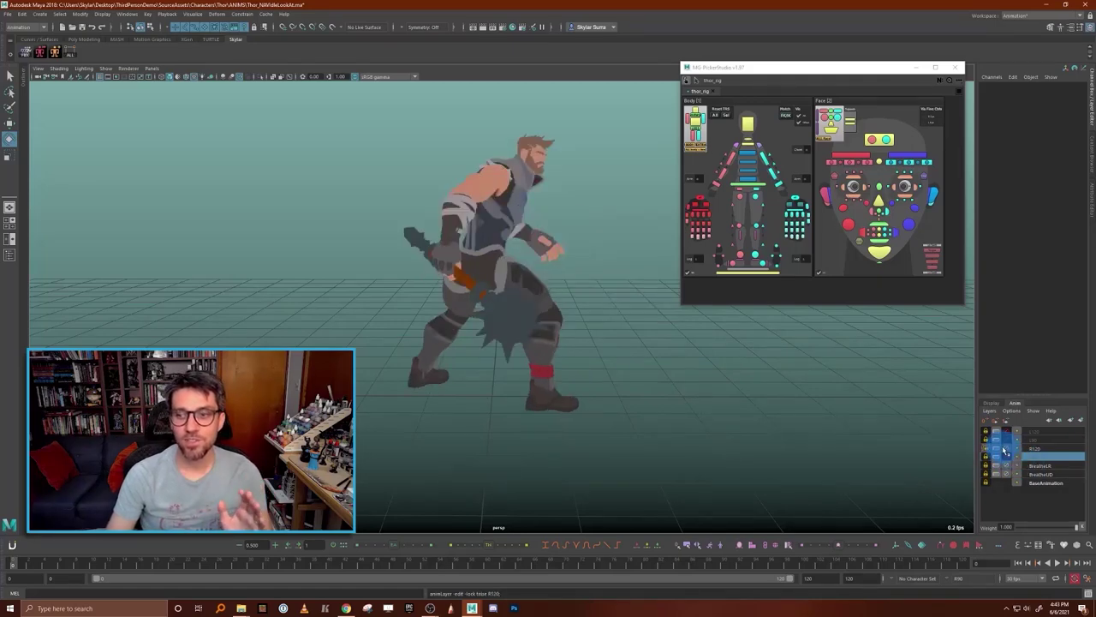
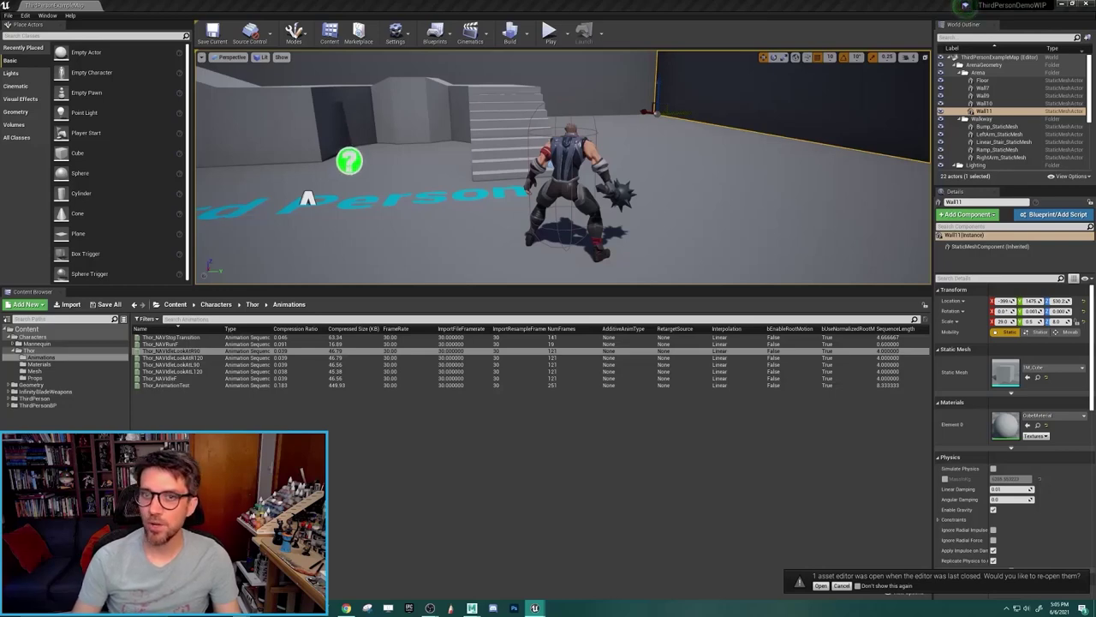
- In Unreal Editor, open the Thor_NAVIdleLookAtR90 animation in a maximized animation editor and widen its list of animation assets
{"action": "double_click", "coordinate": [171, 351]}
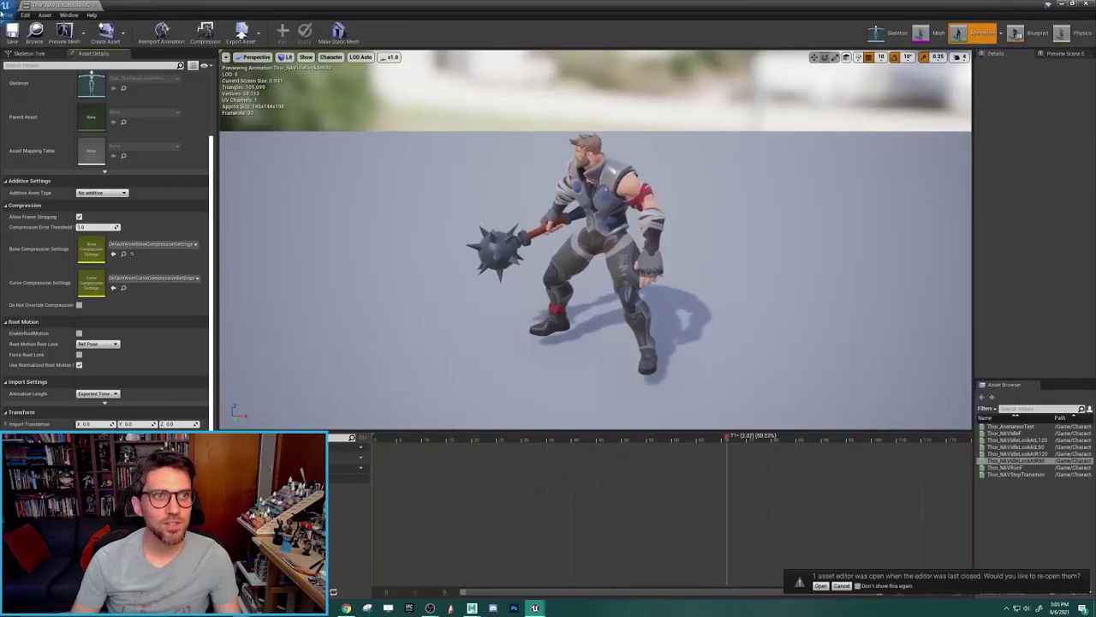
{"action": "left_click_drag", "start_coordinate": [200, 9], "coordinate": [550, 96]}
{"action": "double_click", "coordinate": [171, 351]}
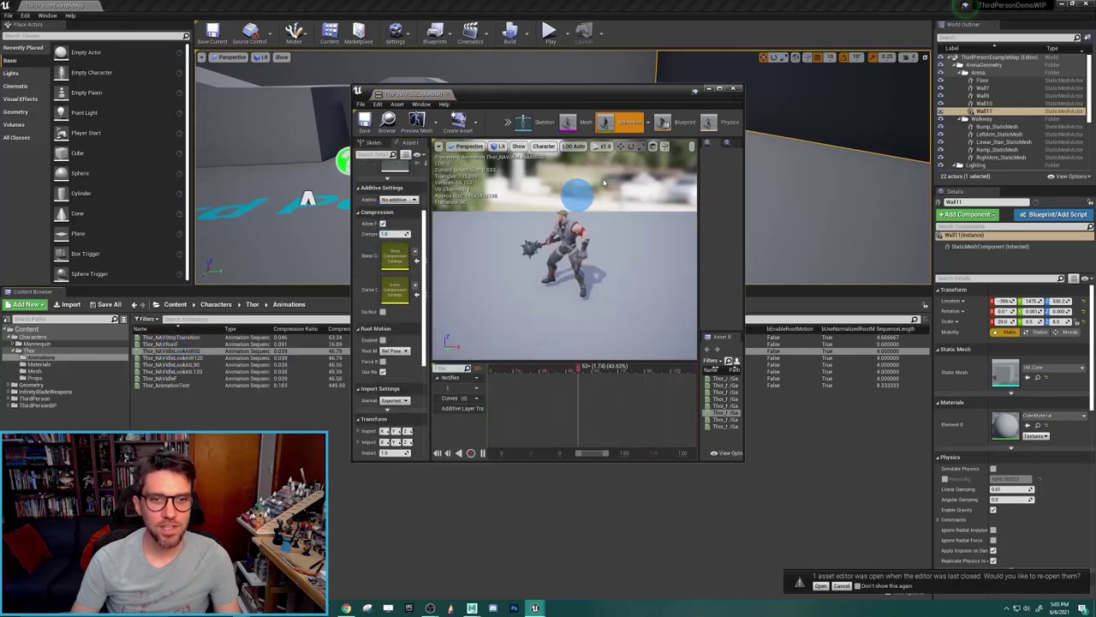
{"action": "left_click", "coordinate": [721, 88]}
{"action": "left_click", "coordinate": [37, 368]}
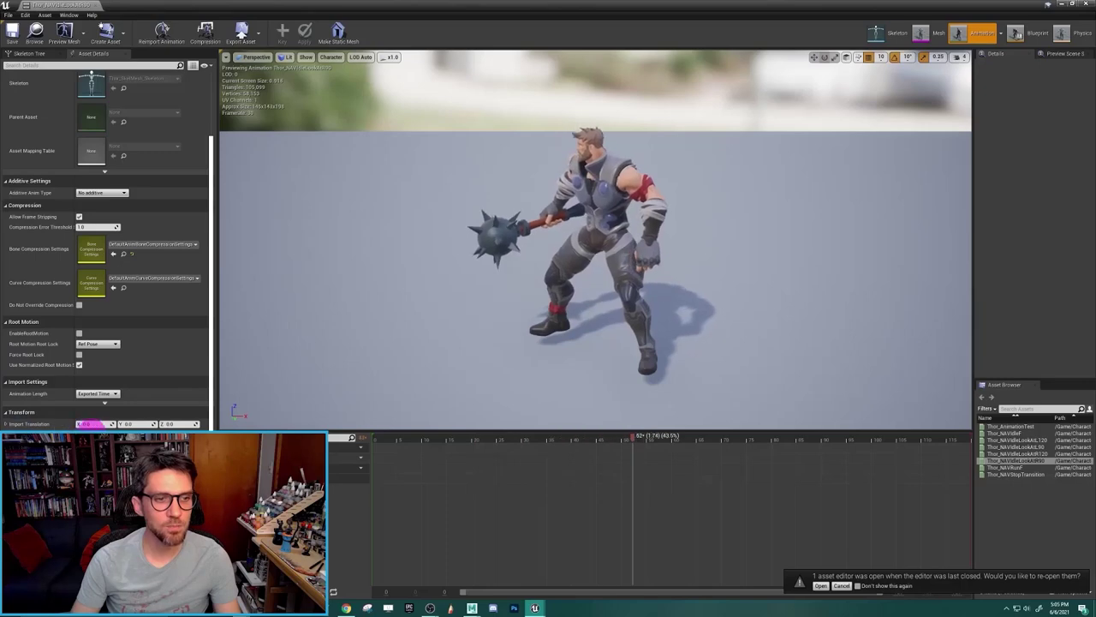
{"action": "left_click", "coordinate": [914, 390]}
{"action": "left_click_drag", "start_coordinate": [971, 340], "coordinate": [863, 342]}
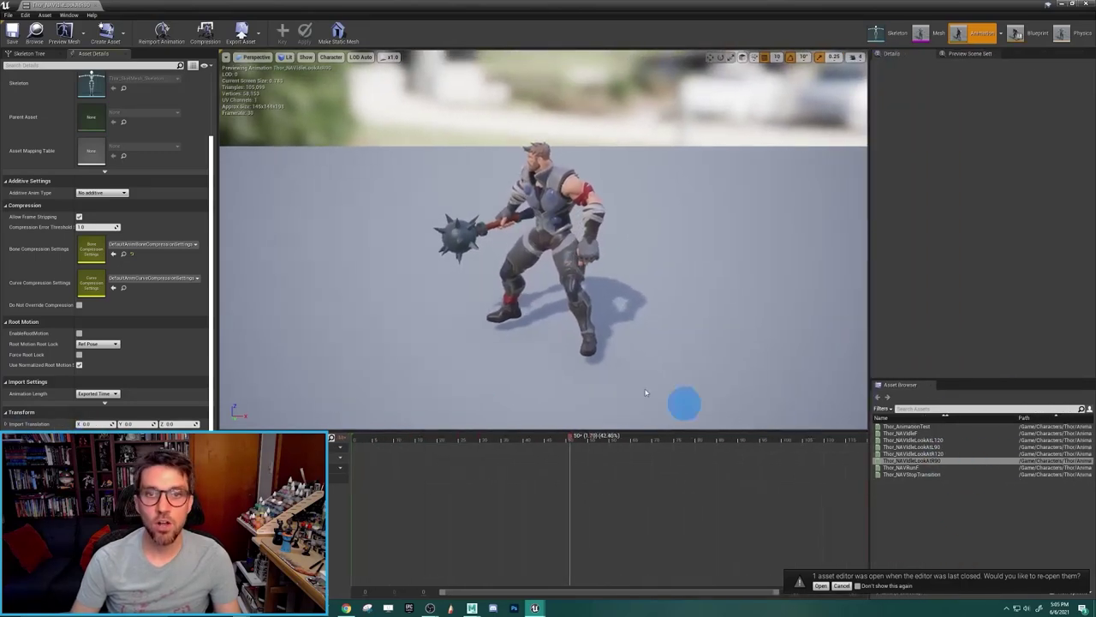
- Examine the Thor_NAVIdleLookAtR90 animation from several angles, then preview Thor_NAVIdleLookAtR120 around the character
{"action": "left_click_drag", "start_coordinate": [652, 323], "coordinate": [562, 221]}
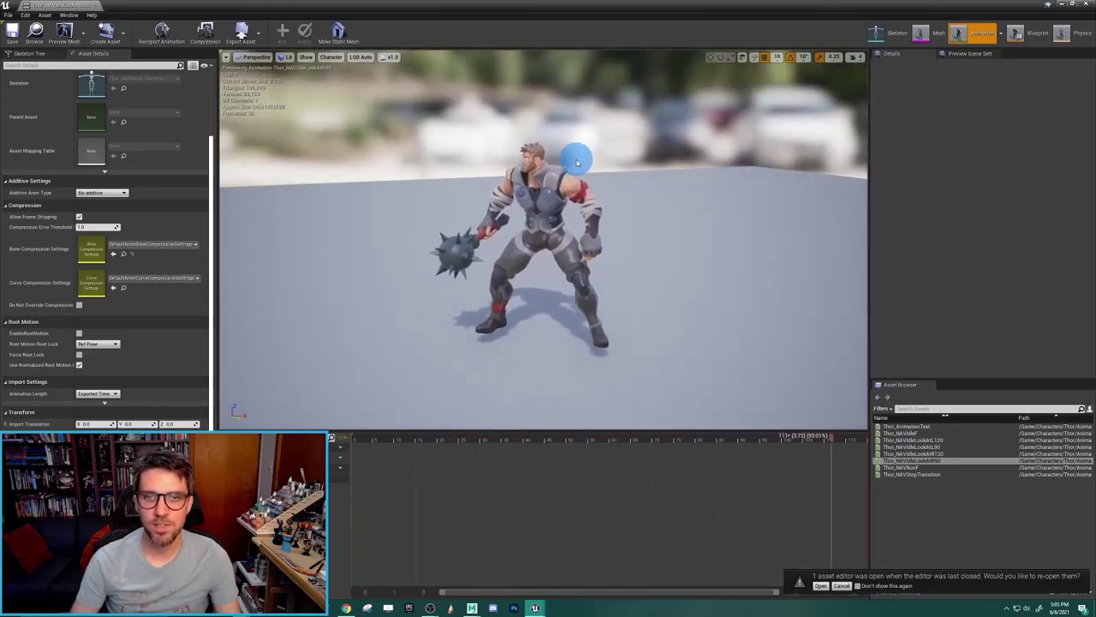
{"action": "left_click_drag", "start_coordinate": [615, 233], "coordinate": [579, 321]}
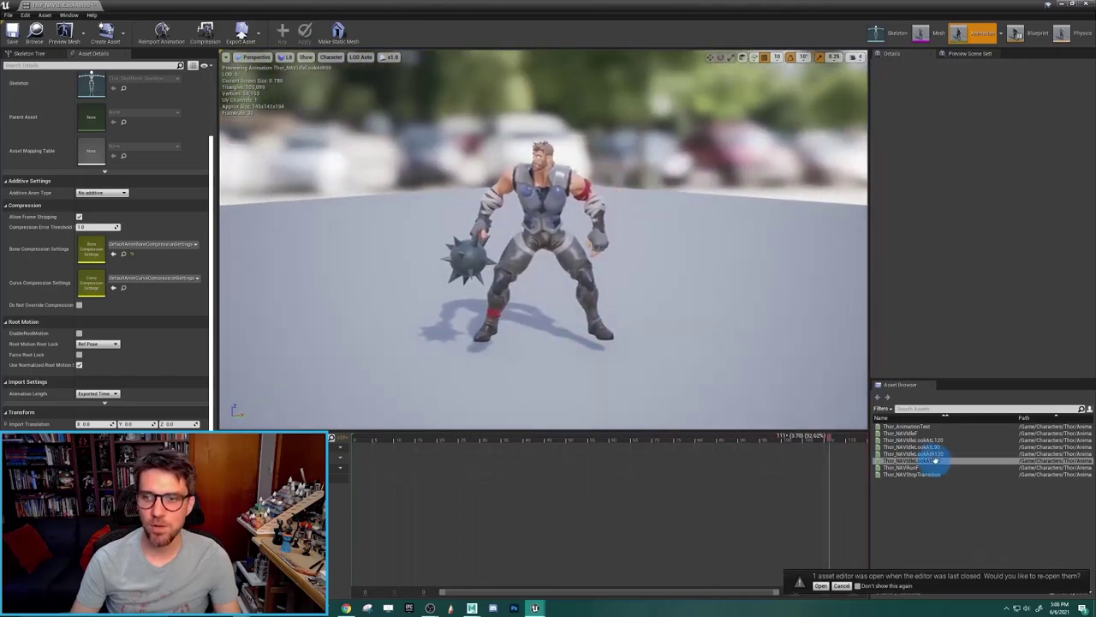
{"action": "mouse_move", "coordinate": [938, 454]}
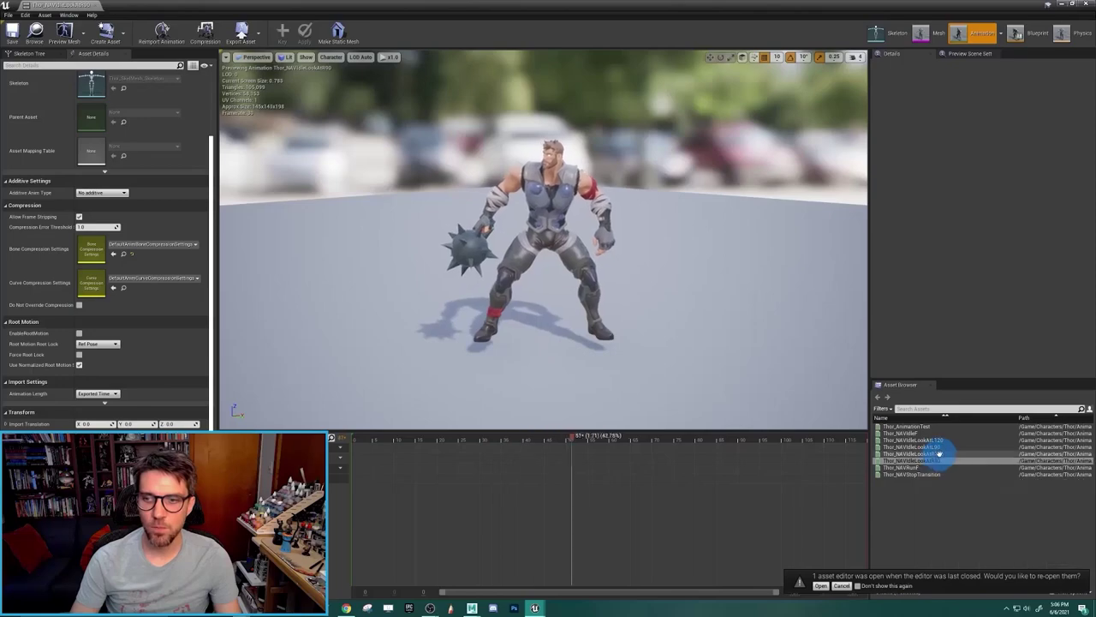
{"action": "double_click", "coordinate": [938, 454]}
{"action": "left_click_drag", "start_coordinate": [574, 324], "coordinate": [449, 324]}
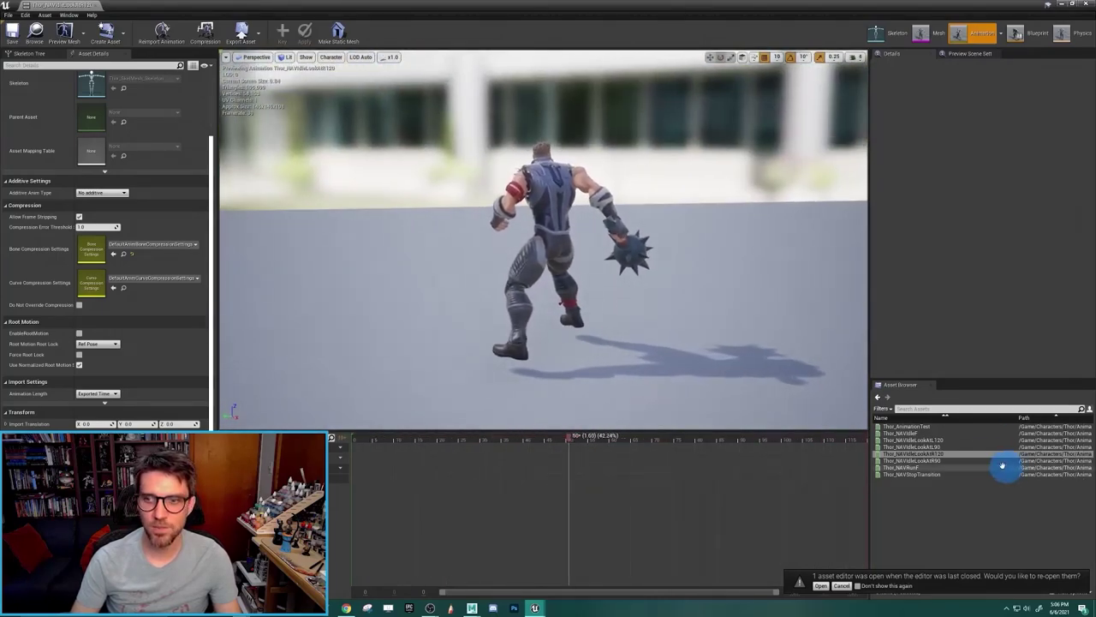
- Preview the Thor_NAVIdleLookAtL90 and Thor_NAVIdleLookAtL120 animations from several angles, and close the animation editor
{"action": "double_click", "coordinate": [938, 445]}
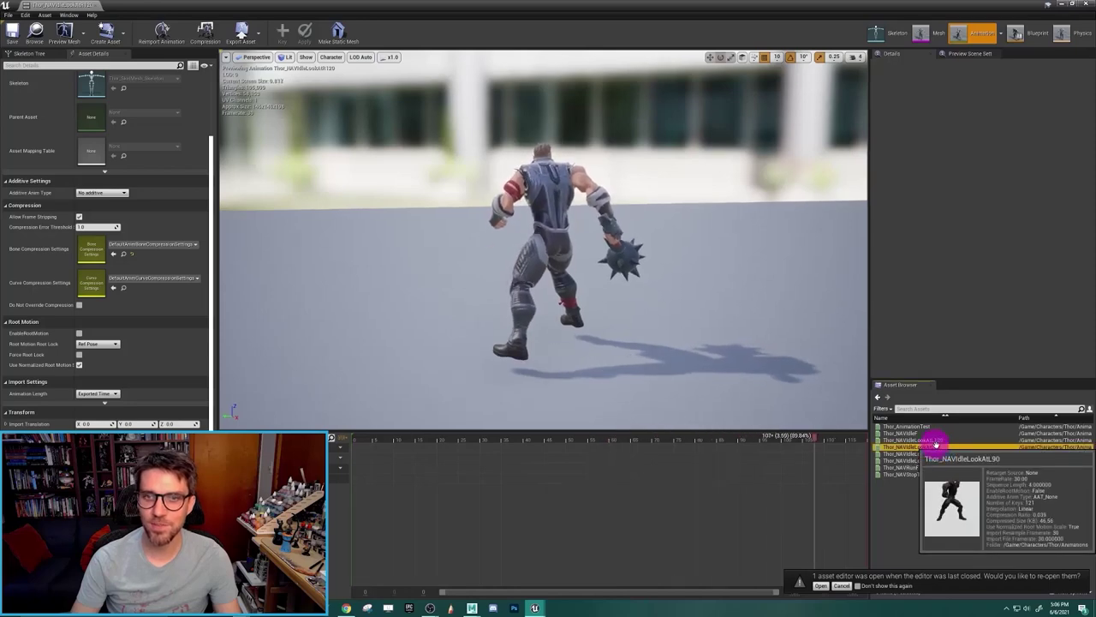
{"action": "left_click_drag", "start_coordinate": [708, 345], "coordinate": [604, 342]}
{"action": "left_click", "coordinate": [959, 440]}
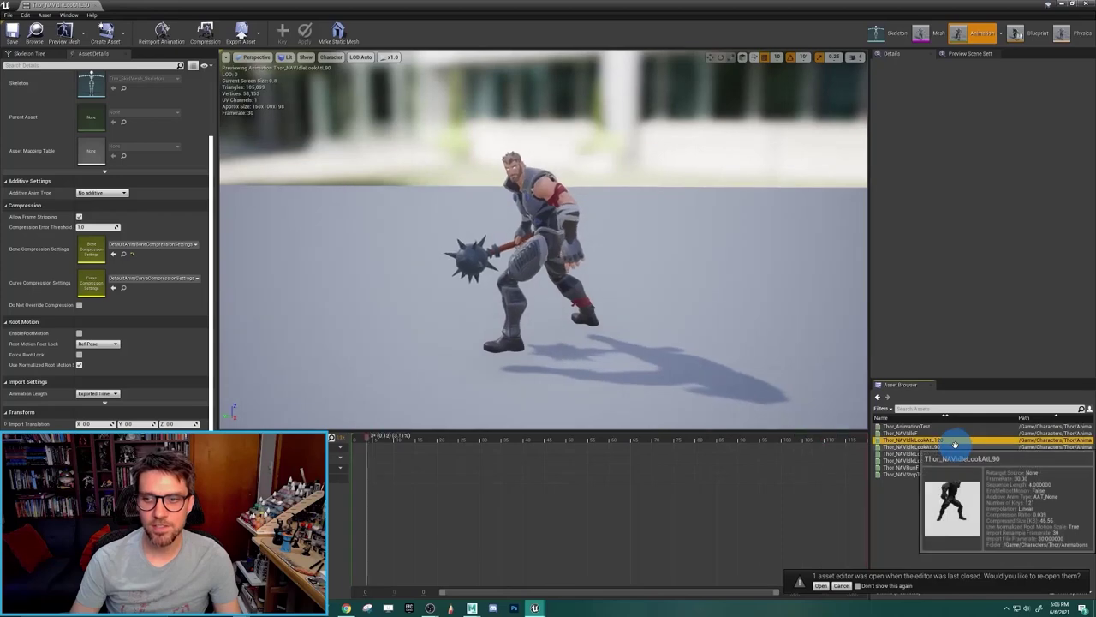
{"action": "double_click", "coordinate": [955, 439]}
{"action": "left_click_drag", "start_coordinate": [722, 351], "coordinate": [579, 341]}
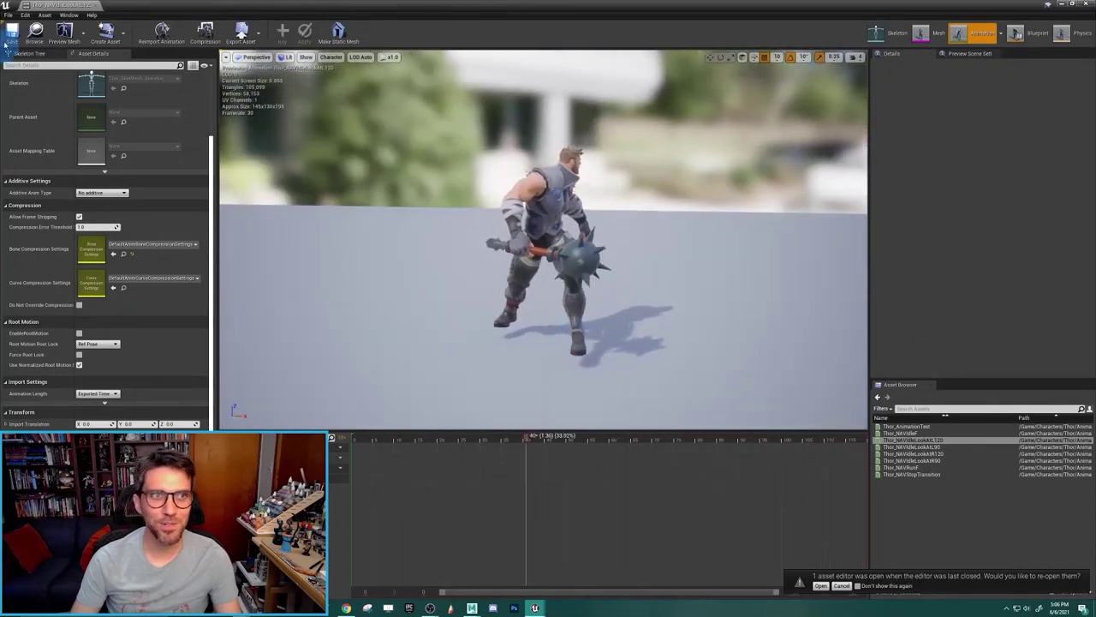
{"action": "left_click_drag", "start_coordinate": [99, 6], "coordinate": [353, 106]}
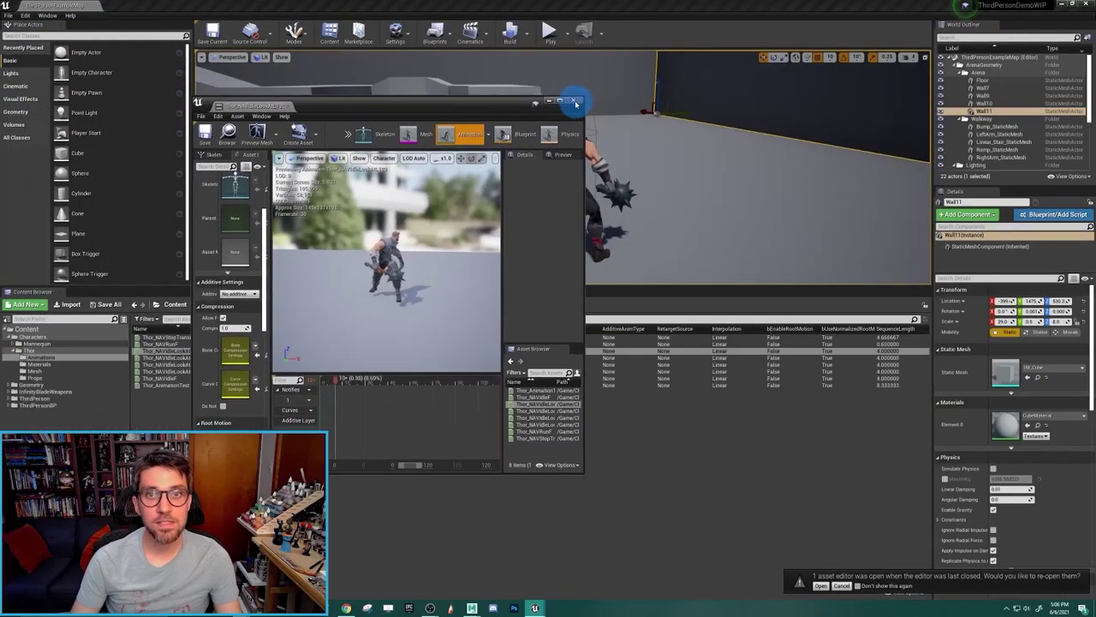
{"action": "left_click", "coordinate": [576, 102]}
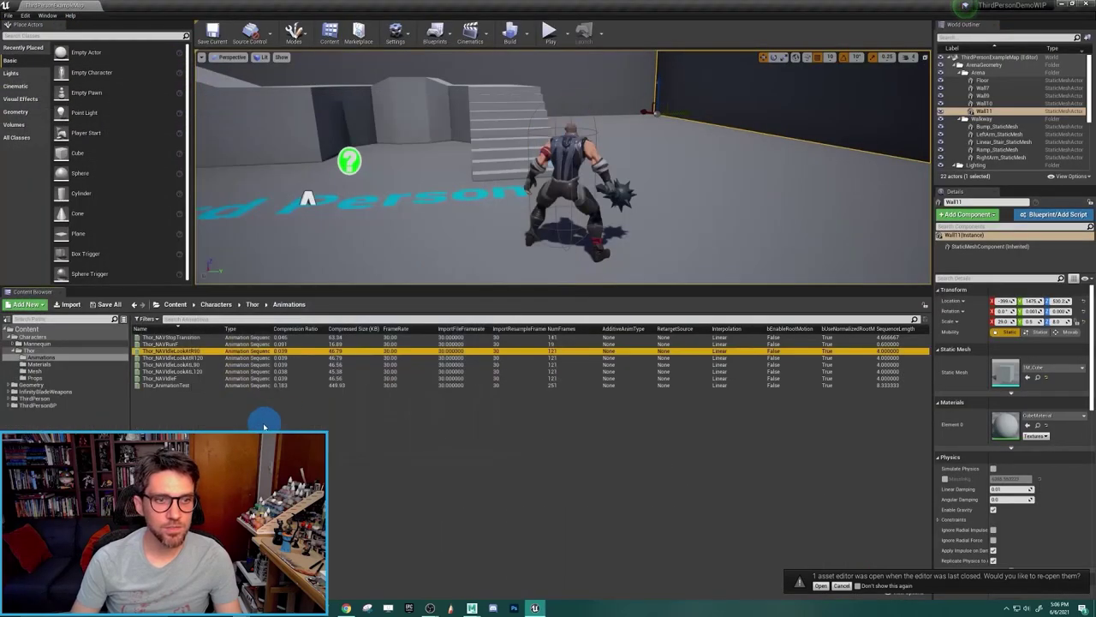
- Create a Blend Space 1D named Thor_NAVIdleLookAtBlend in the Animations folder, using the Thor_SkelMesh_Skeleton skeleton
{"action": "right_click", "coordinate": [174, 416]}
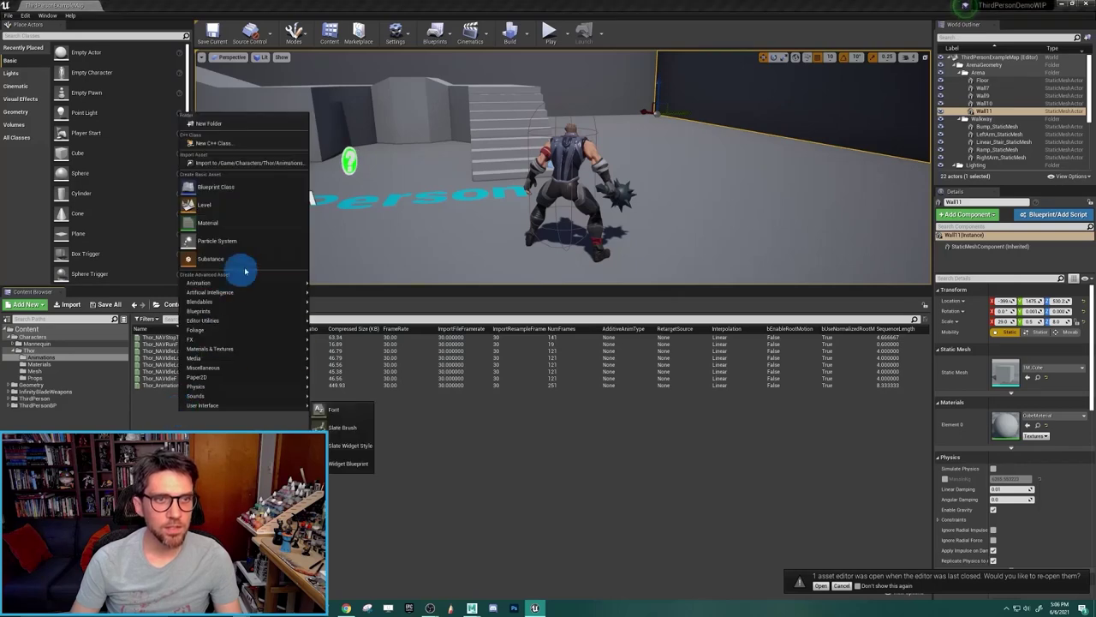
{"action": "mouse_move", "coordinate": [287, 283]}
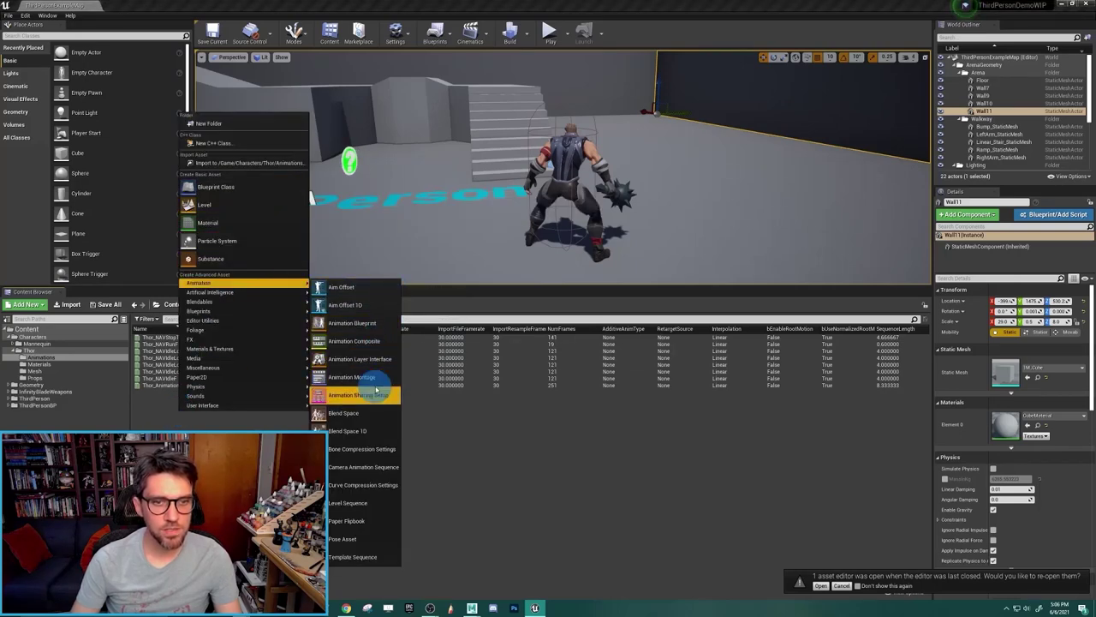
{"action": "left_click", "coordinate": [358, 434]}
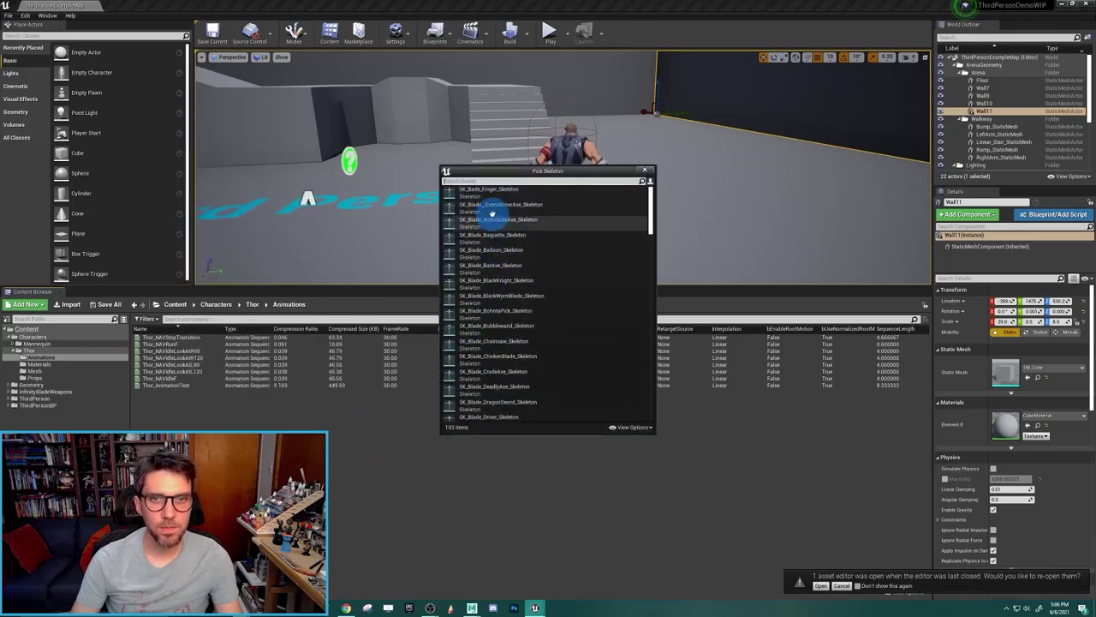
{"action": "type", "text": "thor"}
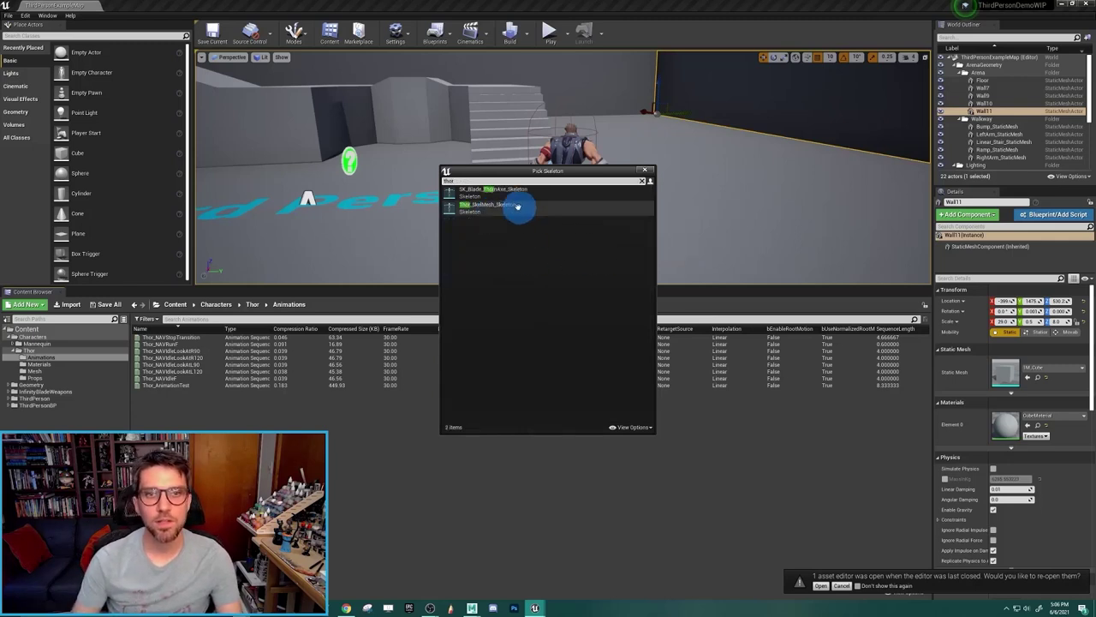
{"action": "left_click", "coordinate": [517, 207]}
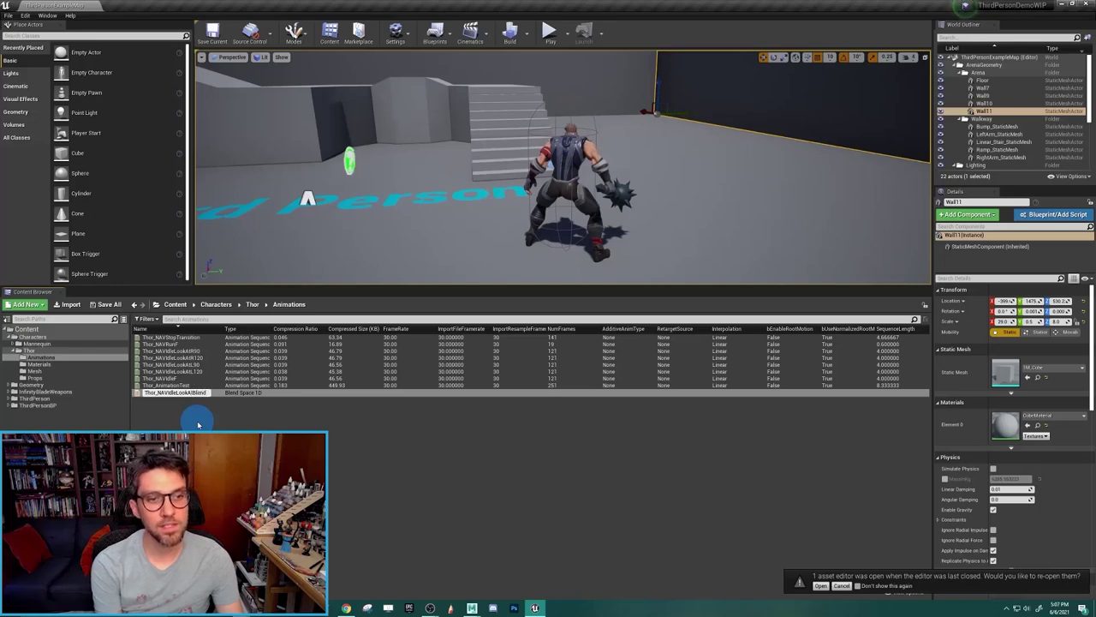
{"action": "key", "text": "Return"}
- Open the new blend space maximized and name its horizontal axis LookAtAngle, with a minimum of -120 and a maximum of 120
{"action": "double_click", "coordinate": [203, 378]}
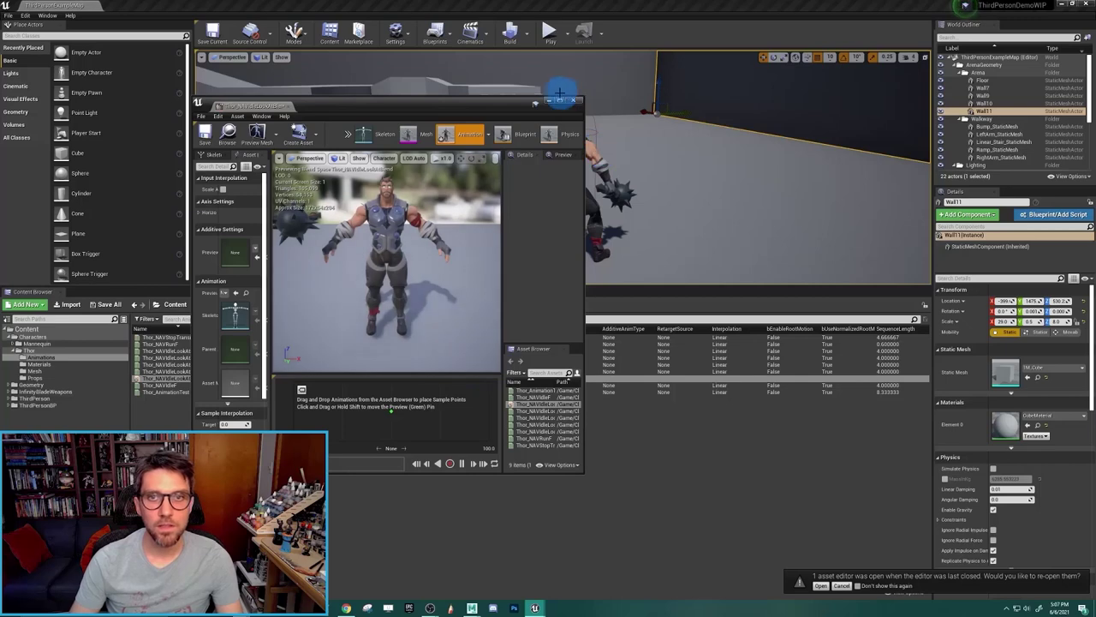
{"action": "left_click", "coordinate": [561, 102]}
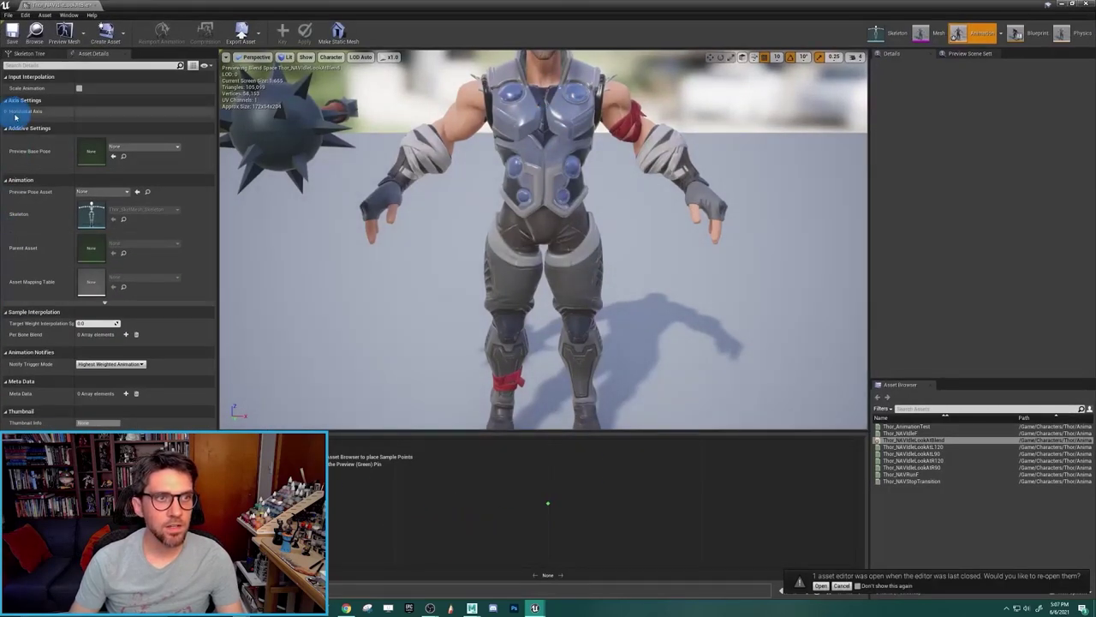
{"action": "left_click", "coordinate": [6, 112]}
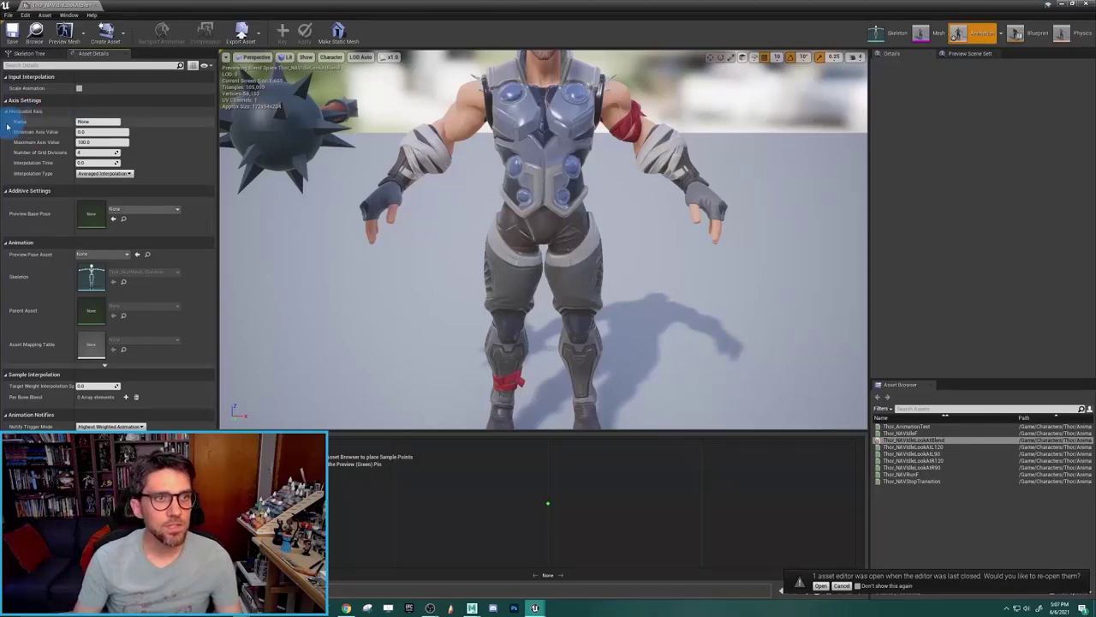
{"action": "left_click", "coordinate": [97, 121]}
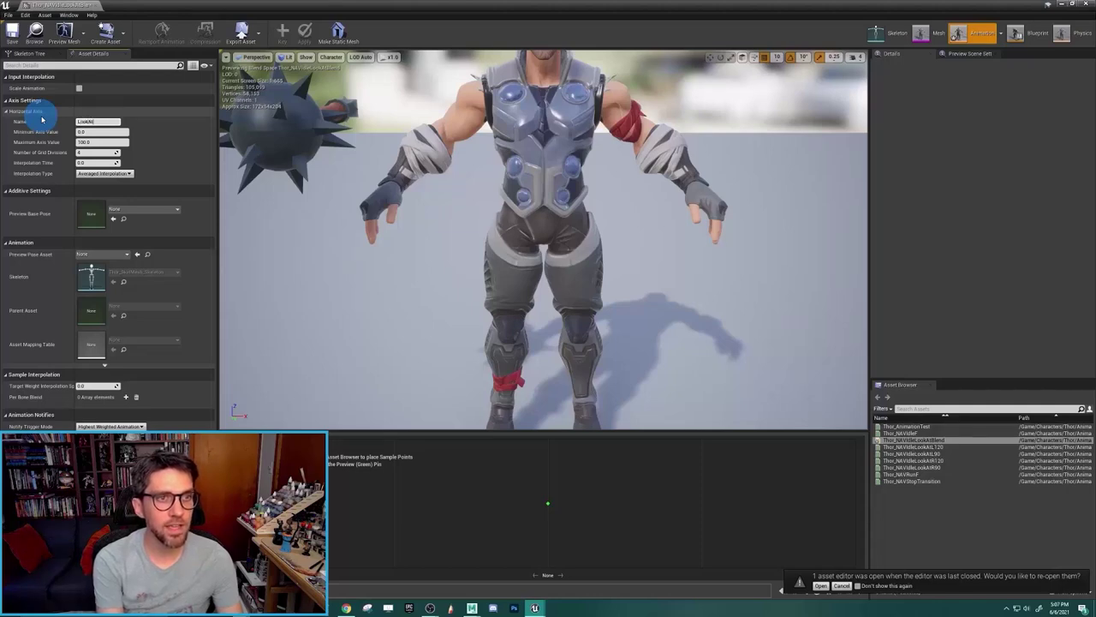
{"action": "left_click", "coordinate": [91, 132]}
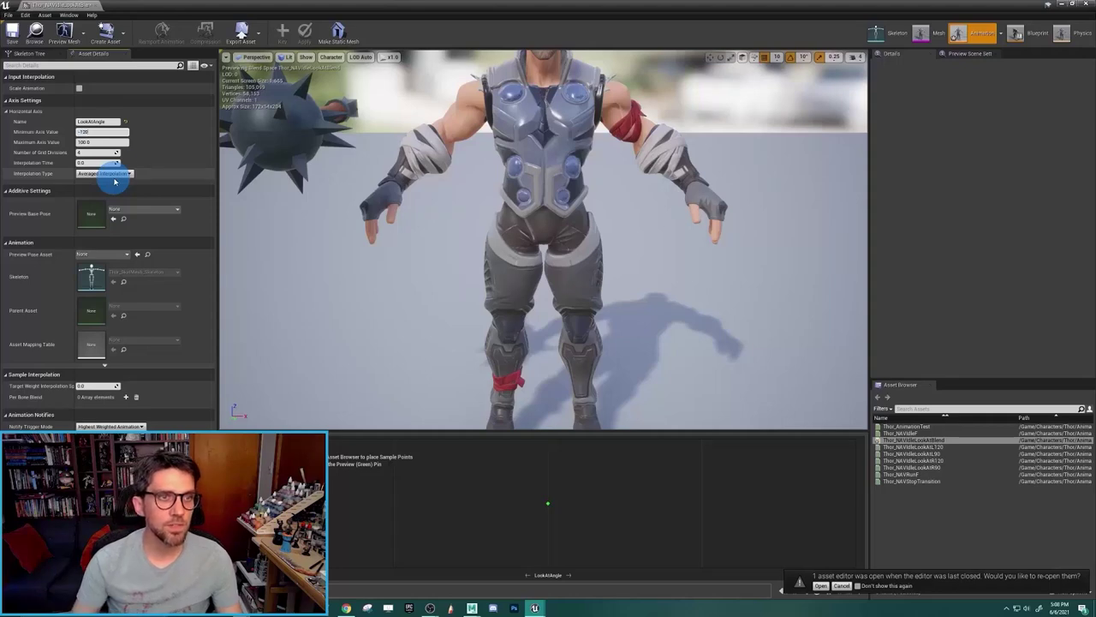
{"action": "left_click", "coordinate": [100, 143]}
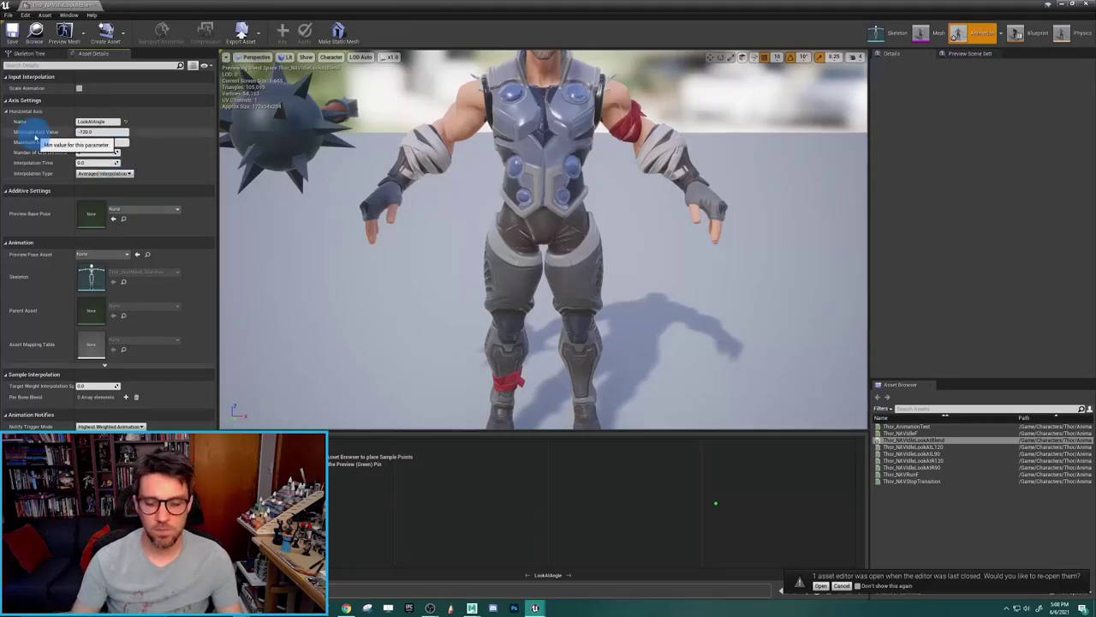
{"action": "left_click", "coordinate": [661, 521]}
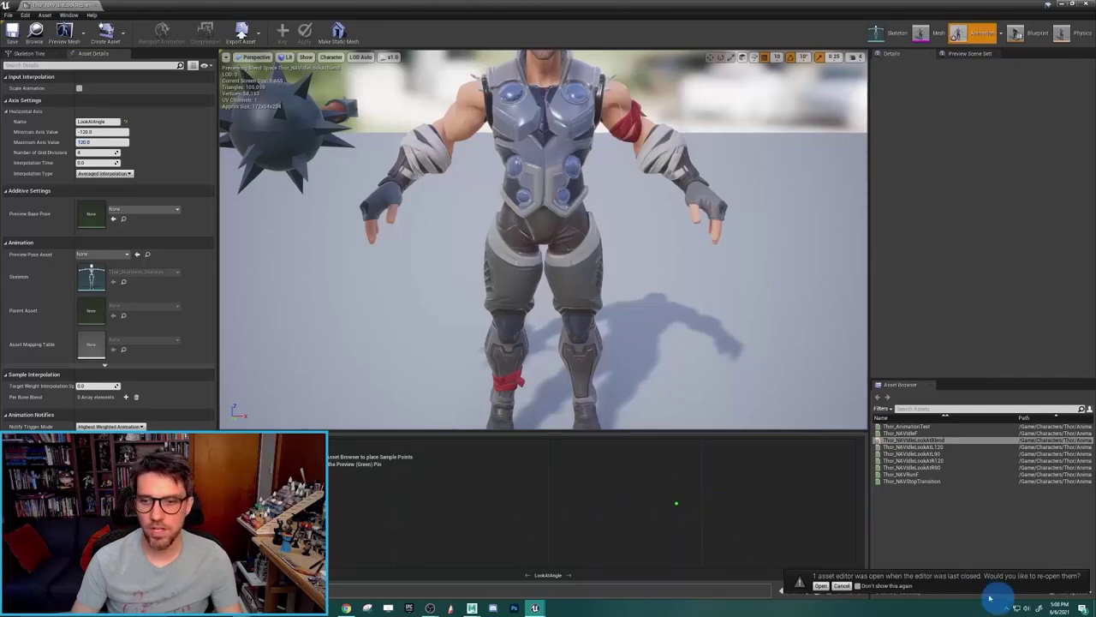
- Dismiss the reopen notification and place Thor_NAVIdleF at the axis centre, the LookAtR90 and R120 samples on the positive side, and L90 and L120 on the negative side
{"action": "left_click", "coordinate": [842, 585]}
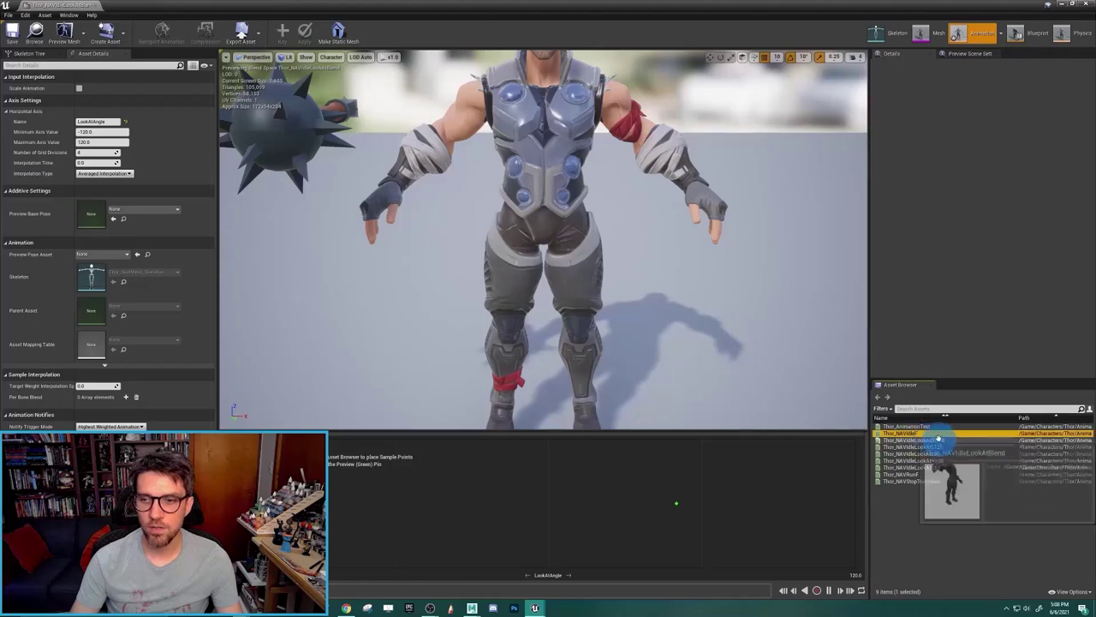
{"action": "left_click_drag", "start_coordinate": [929, 432], "coordinate": [548, 502]}
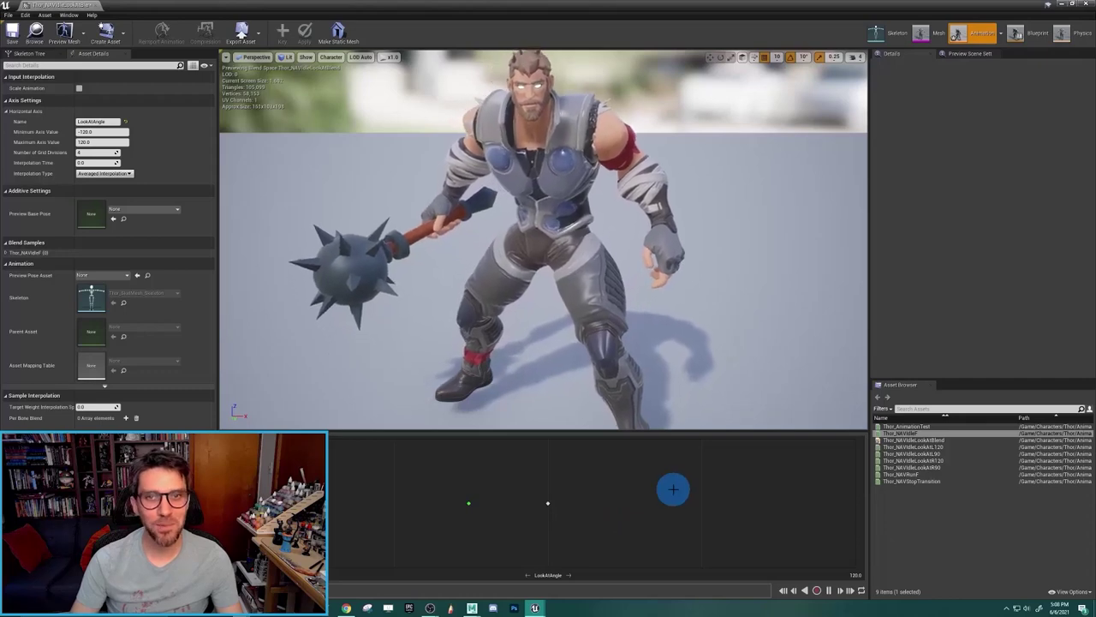
{"action": "left_click_drag", "start_coordinate": [934, 468], "coordinate": [702, 502]}
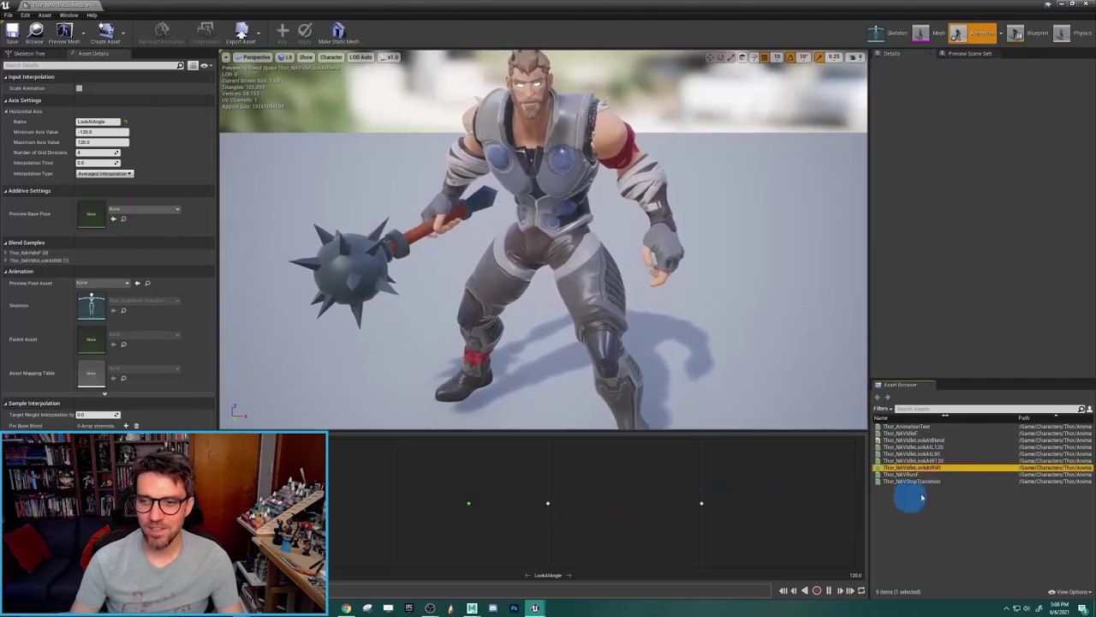
{"action": "left_click_drag", "start_coordinate": [943, 462], "coordinate": [856, 503]}
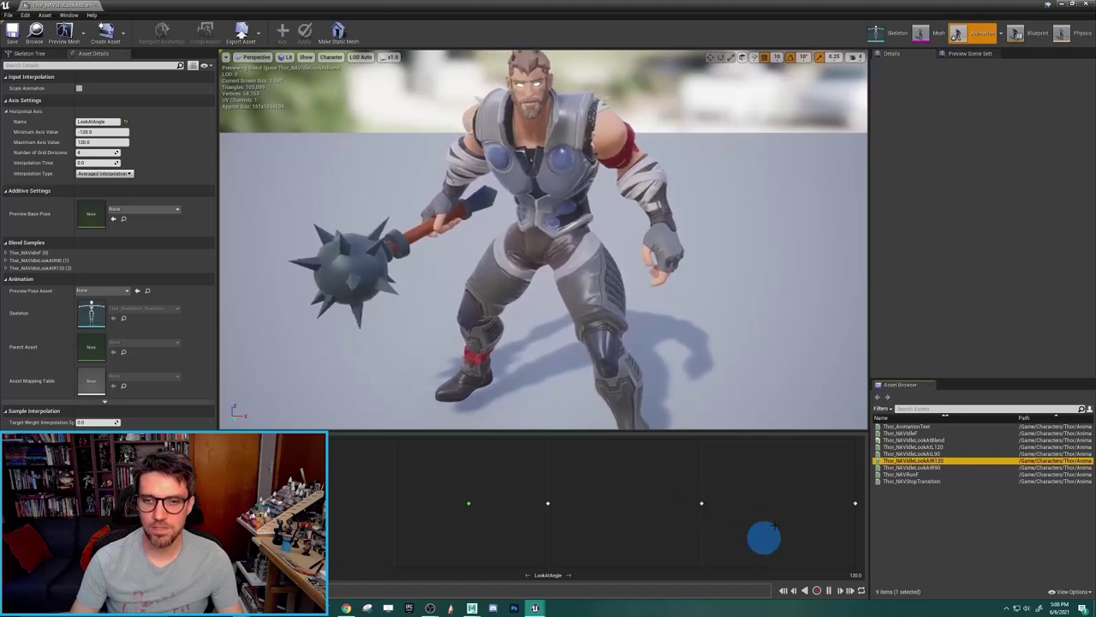
{"action": "left_click_drag", "start_coordinate": [949, 454], "coordinate": [394, 502]}
{"action": "left_click_drag", "start_coordinate": [956, 449], "coordinate": [394, 503]}
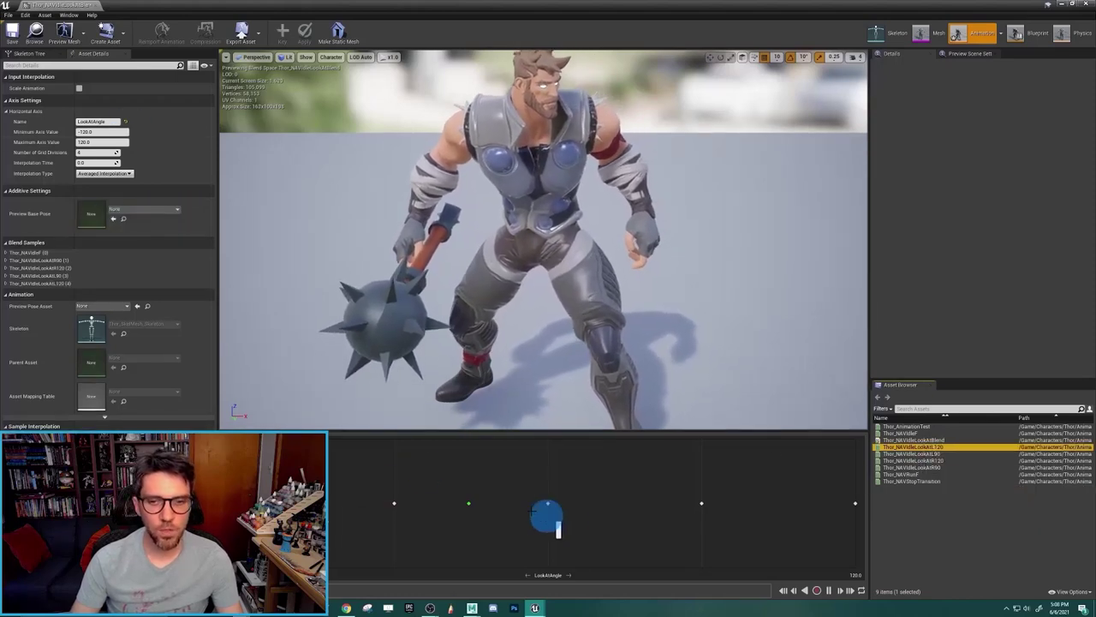
- Set the LookAtAngle axis's number of grid divisions to 10
{"action": "left_click", "coordinate": [469, 502]}
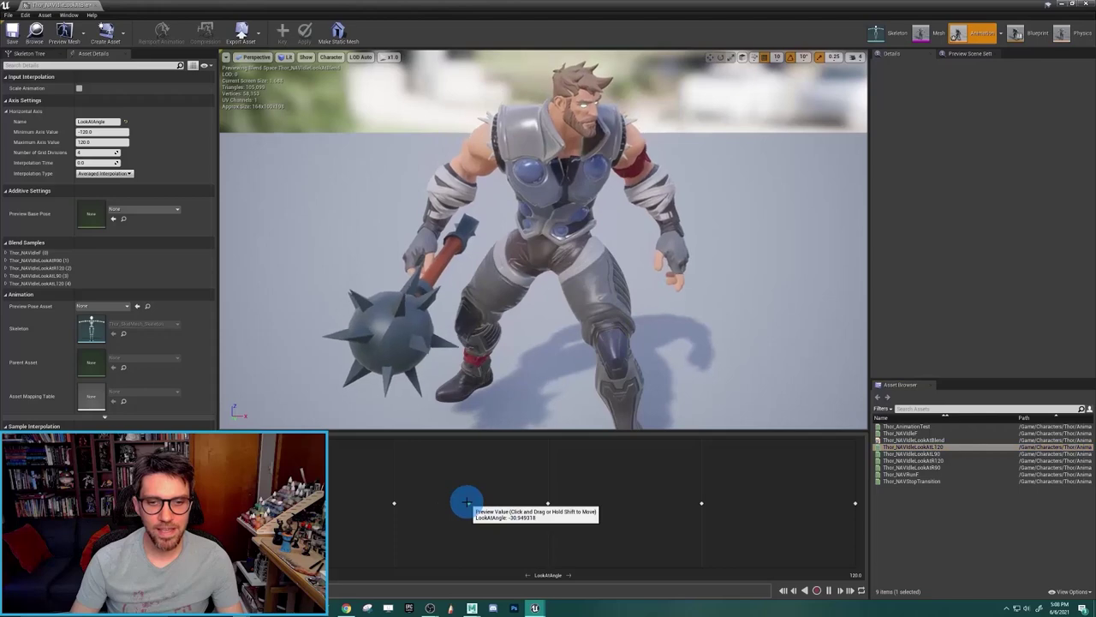
{"action": "left_click", "coordinate": [100, 153]}
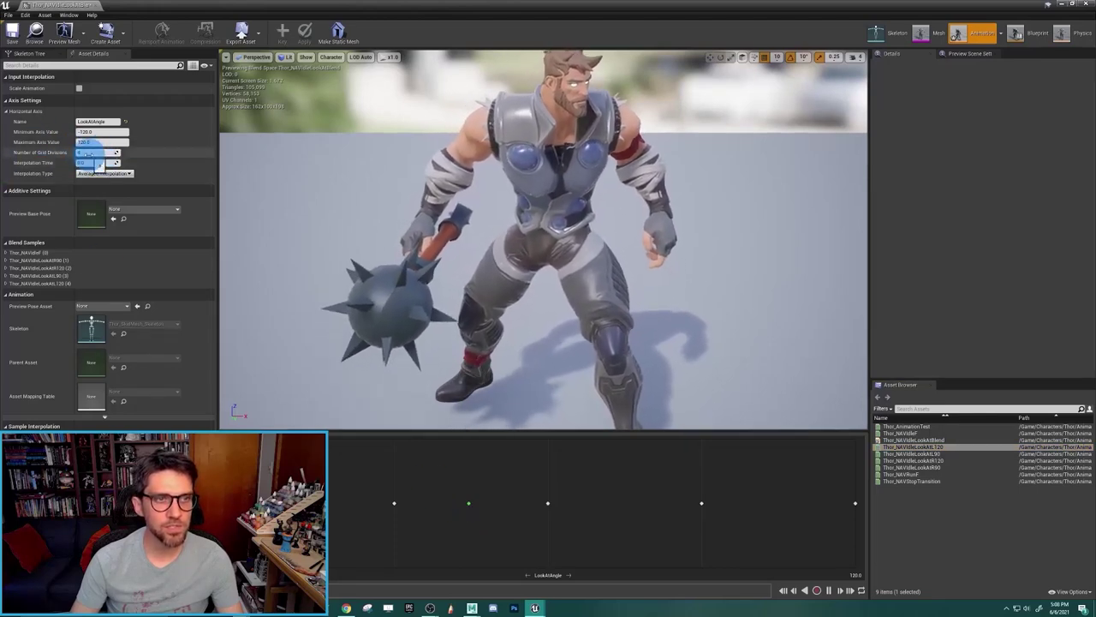
{"action": "left_click", "coordinate": [94, 154]}
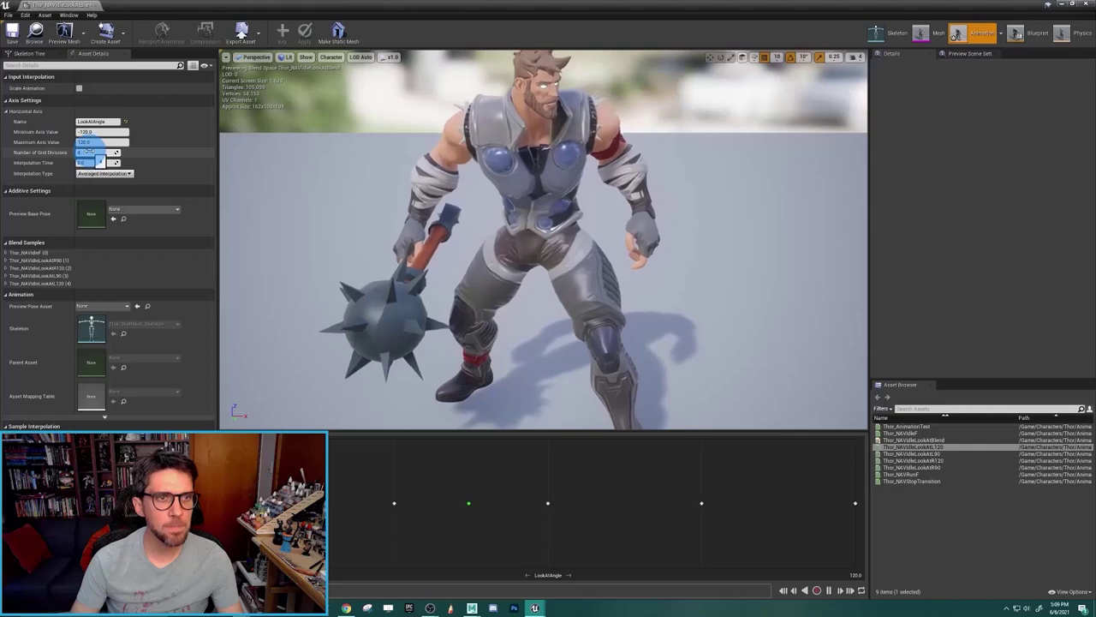
{"action": "left_click", "coordinate": [89, 152]}
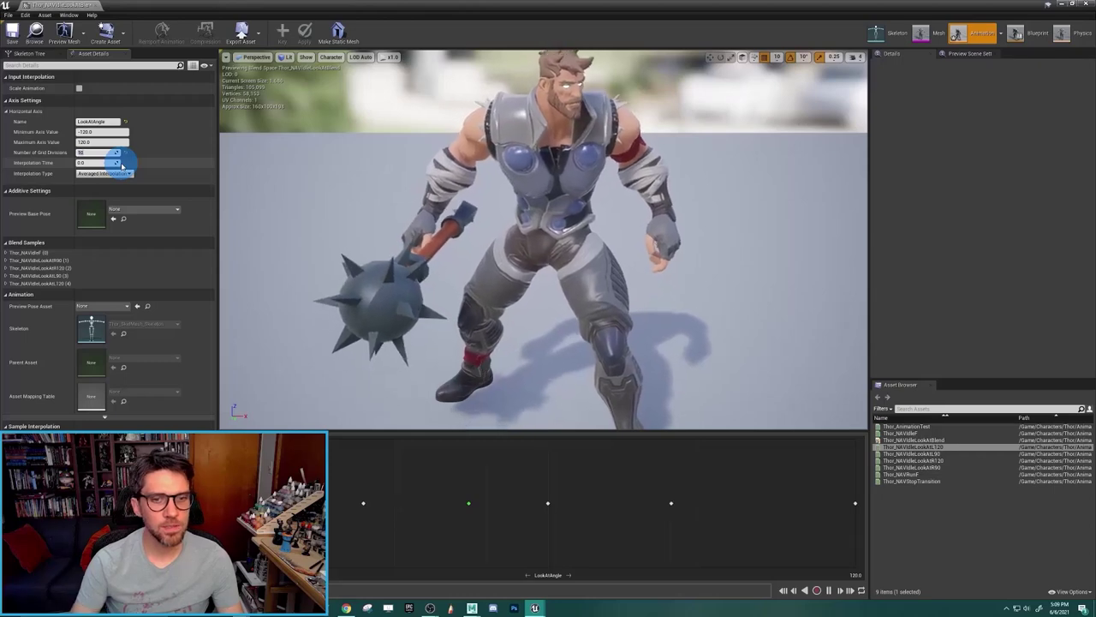
- Move the LookAtL90 sample to -96, try setting its angle to -90, and move the LookAtR90 sample farther out on the positive side
{"action": "left_click", "coordinate": [363, 503]}
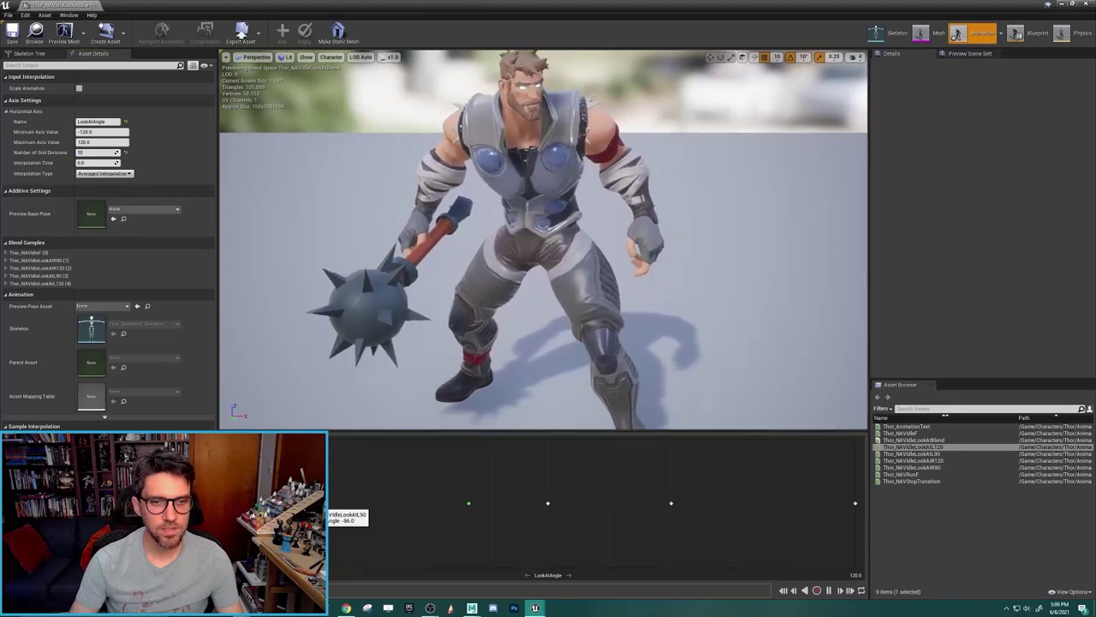
{"action": "right_click", "coordinate": [303, 503]}
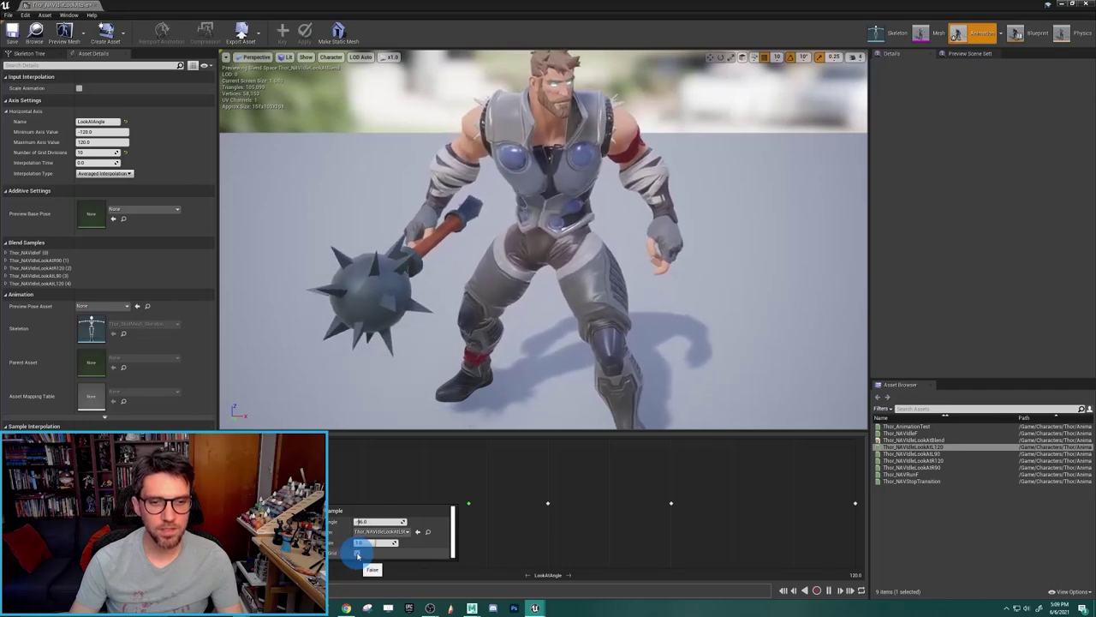
{"action": "left_click", "coordinate": [367, 521]}
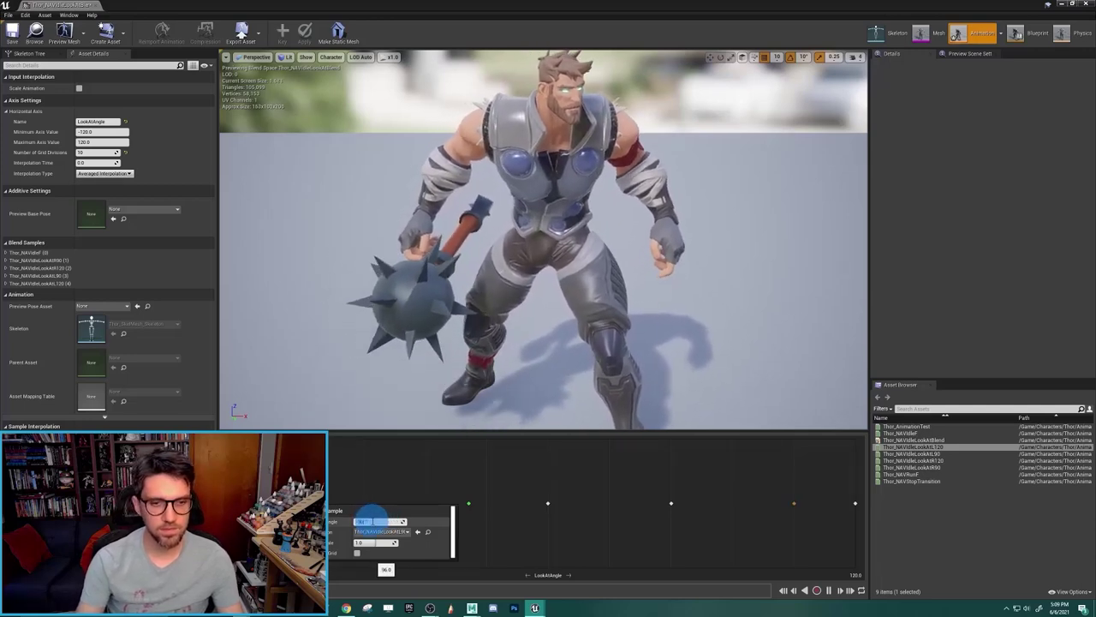
{"action": "left_click", "coordinate": [375, 485]}
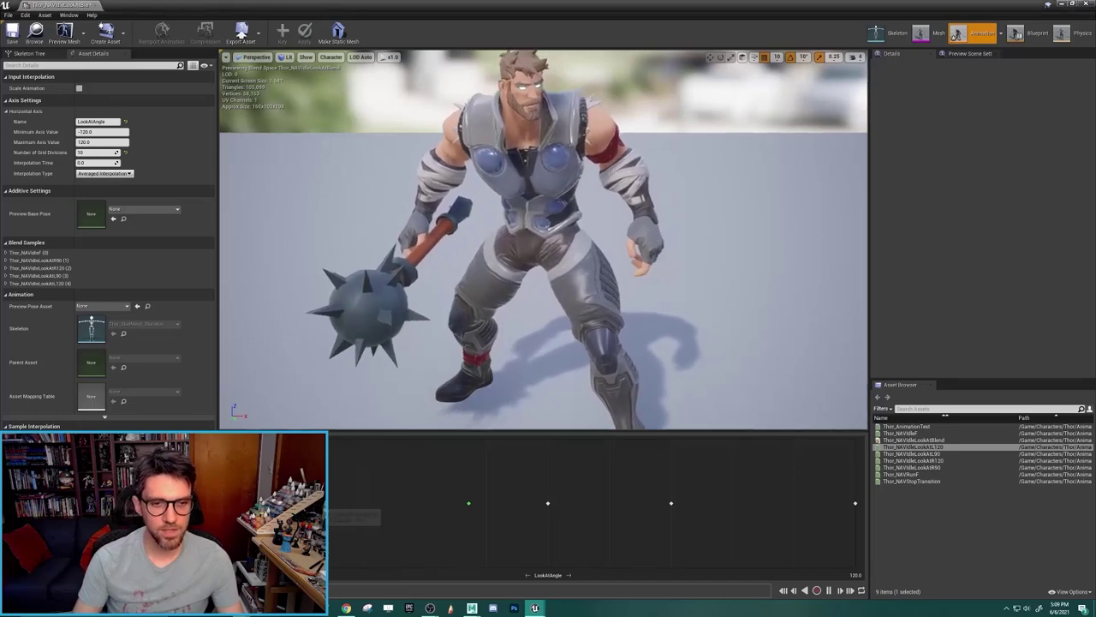
{"action": "right_click", "coordinate": [303, 503]}
{"action": "left_click", "coordinate": [379, 521]}
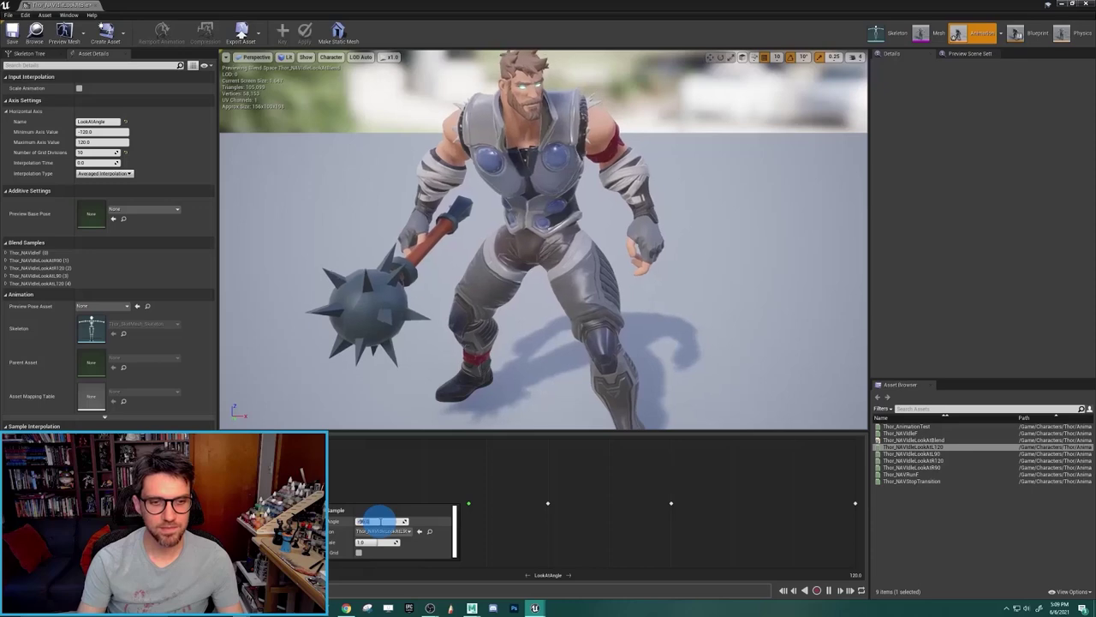
{"action": "left_click", "coordinate": [396, 471]}
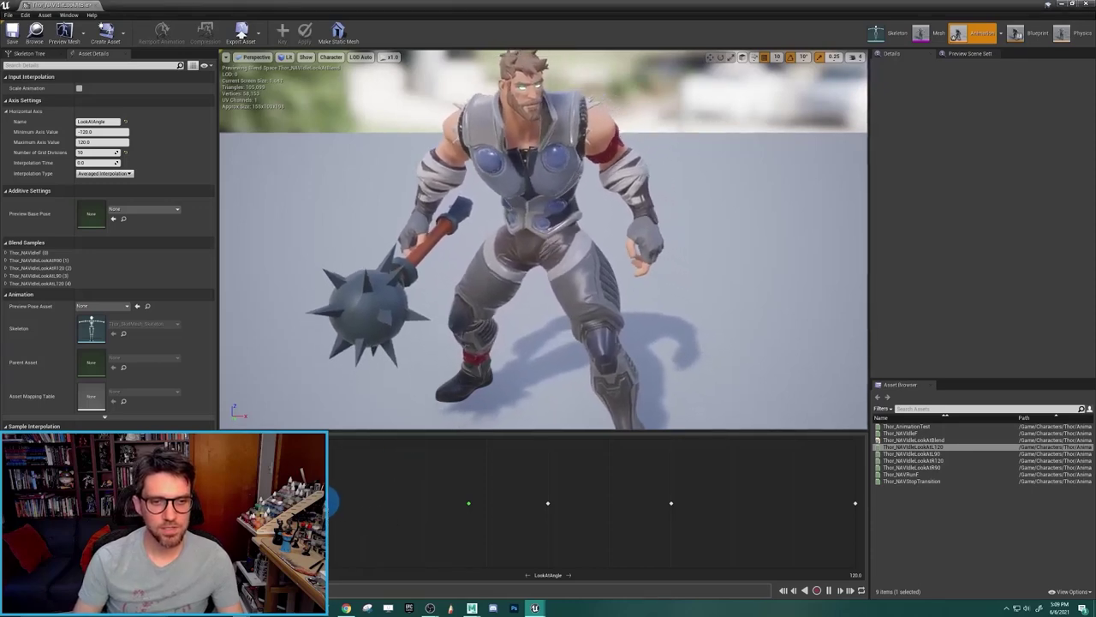
{"action": "left_click_drag", "start_coordinate": [671, 503], "coordinate": [732, 503]}
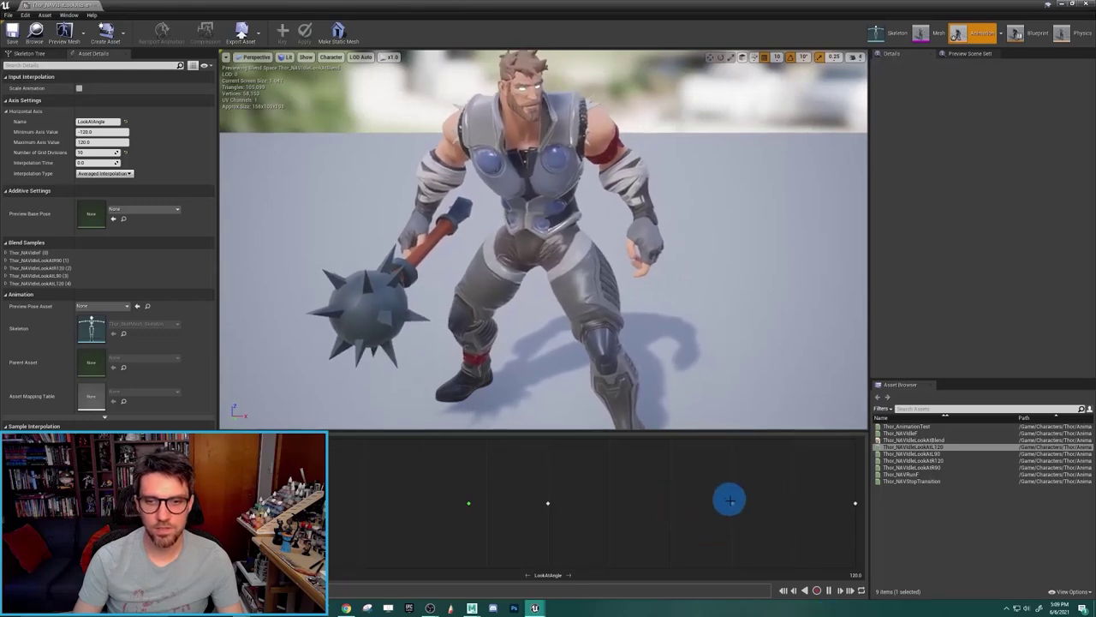
{"action": "left_click_drag", "start_coordinate": [470, 503], "coordinate": [240, 500]}
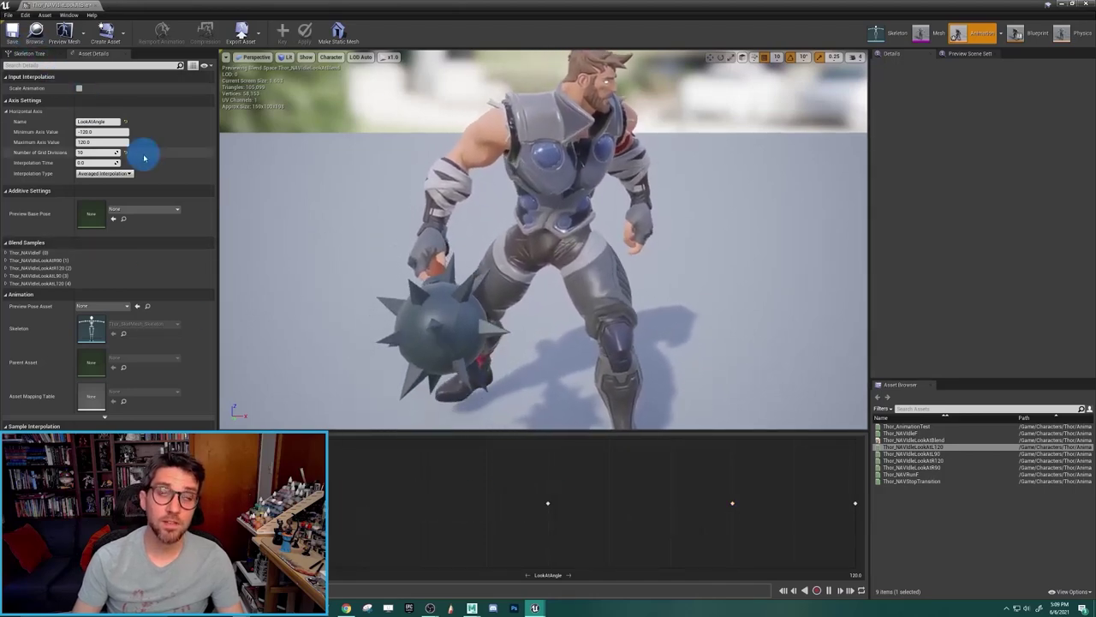
- Set the LookAtAngle axis's number of grid divisions to 24
{"action": "left_click", "coordinate": [103, 142]}
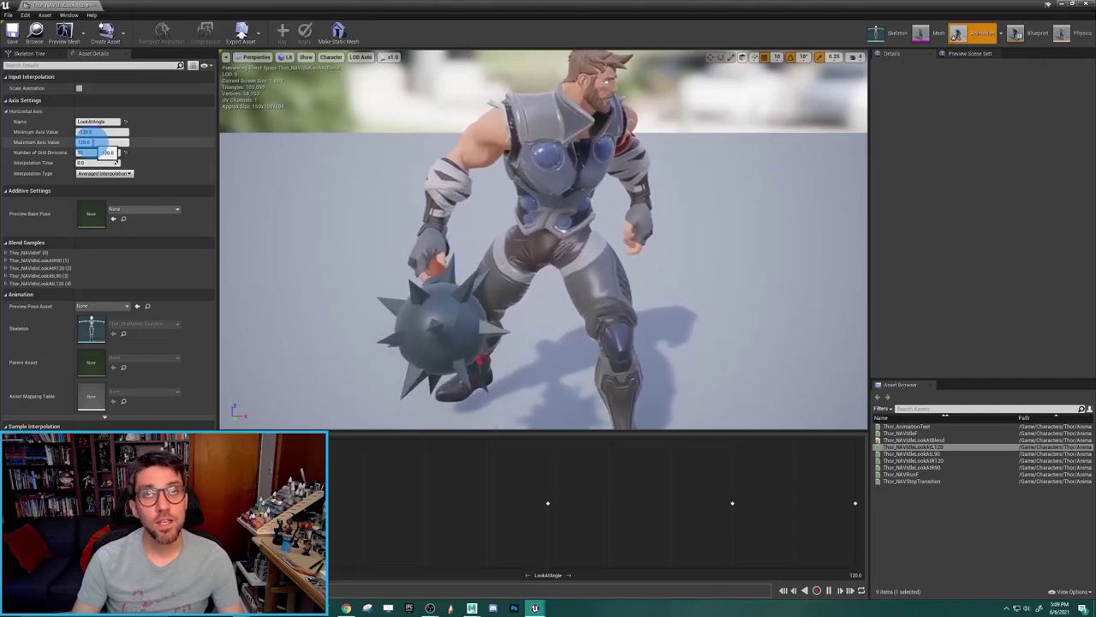
{"action": "key", "text": "Return"}
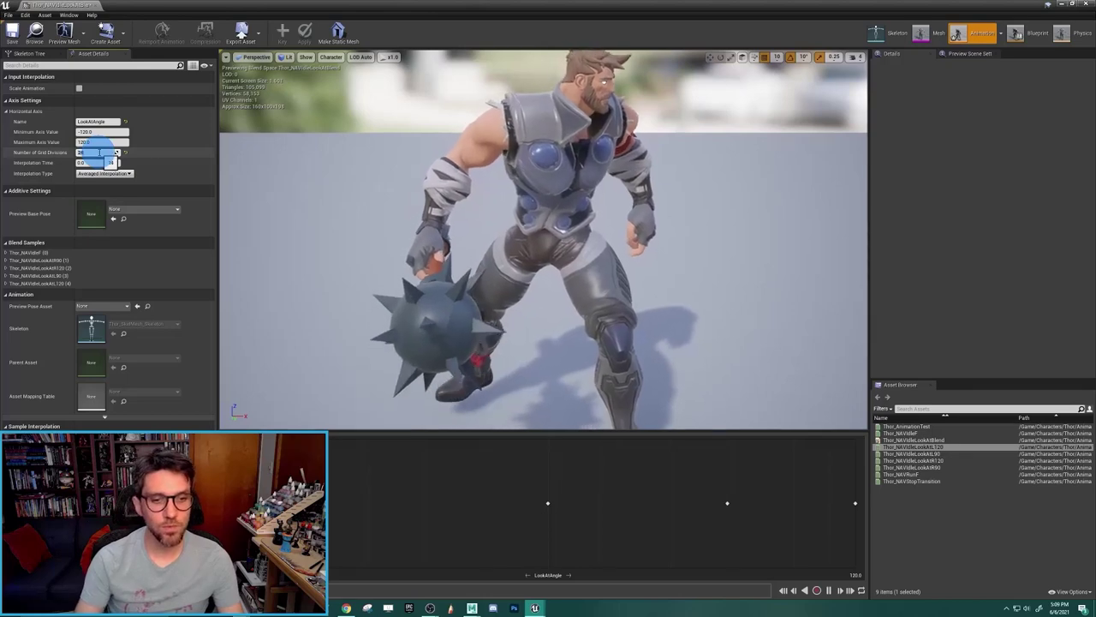
{"action": "left_click", "coordinate": [99, 153]}
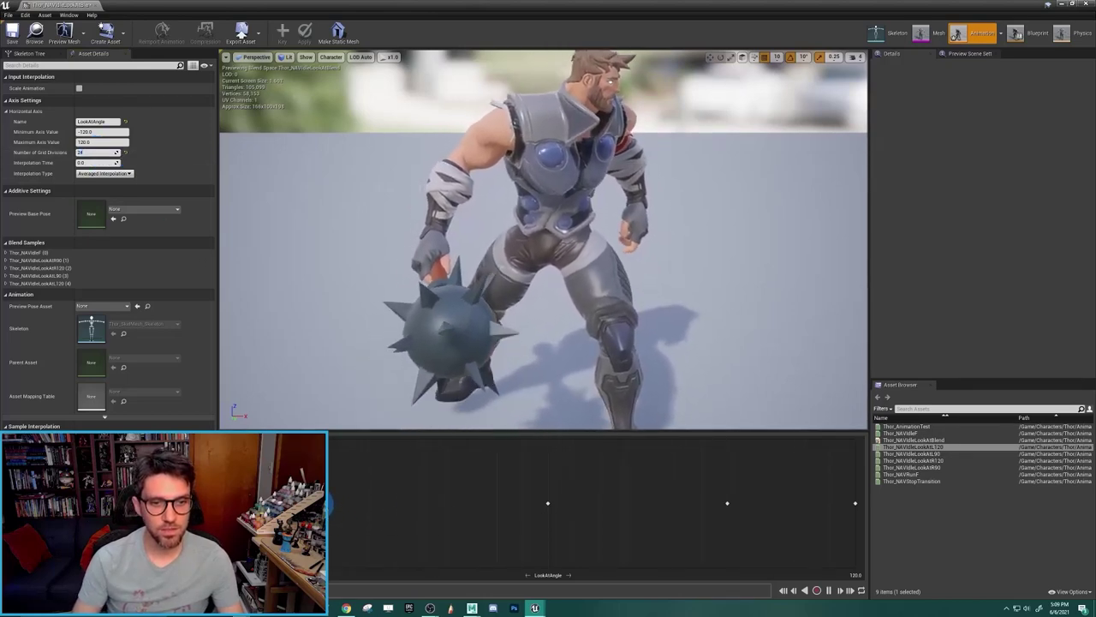
- Move the LookAtL90 and LookAtR90 samples onto the -90 and 90 grid lines of the LookAtAngle axis
{"action": "left_click", "coordinate": [322, 504]}
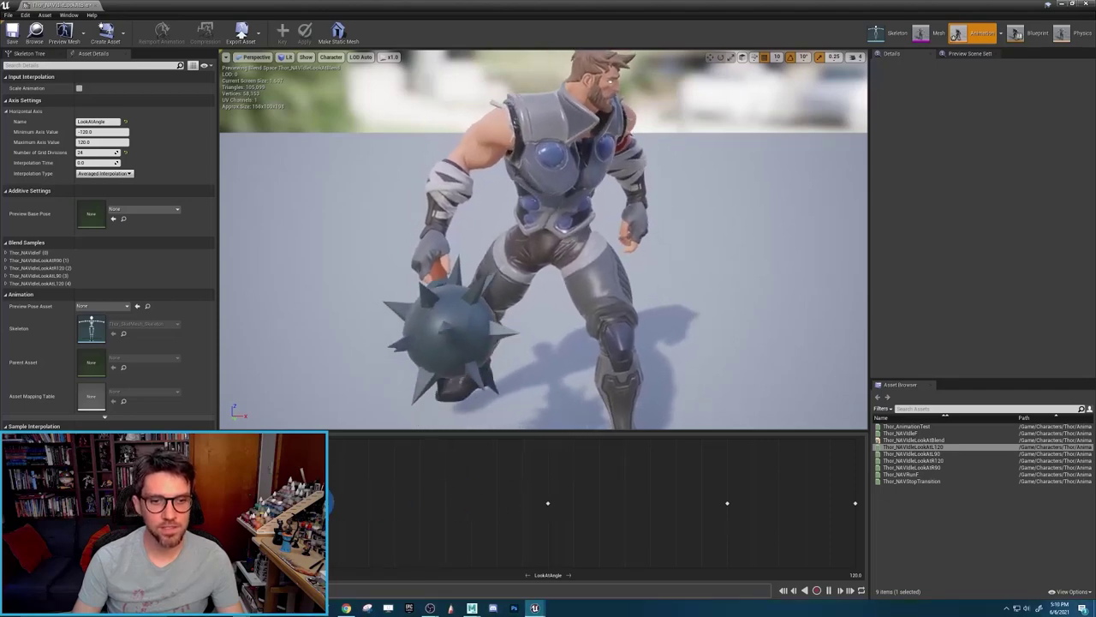
{"action": "mouse_move", "coordinate": [382, 508]}
{"action": "left_mouse_down"}
{"action": "mouse_move", "coordinate": [448, 506]}
{"action": "mouse_move", "coordinate": [328, 507]}
{"action": "mouse_move", "coordinate": [574, 504]}
{"action": "mouse_move", "coordinate": [329, 508]}
{"action": "left_mouse_up"}
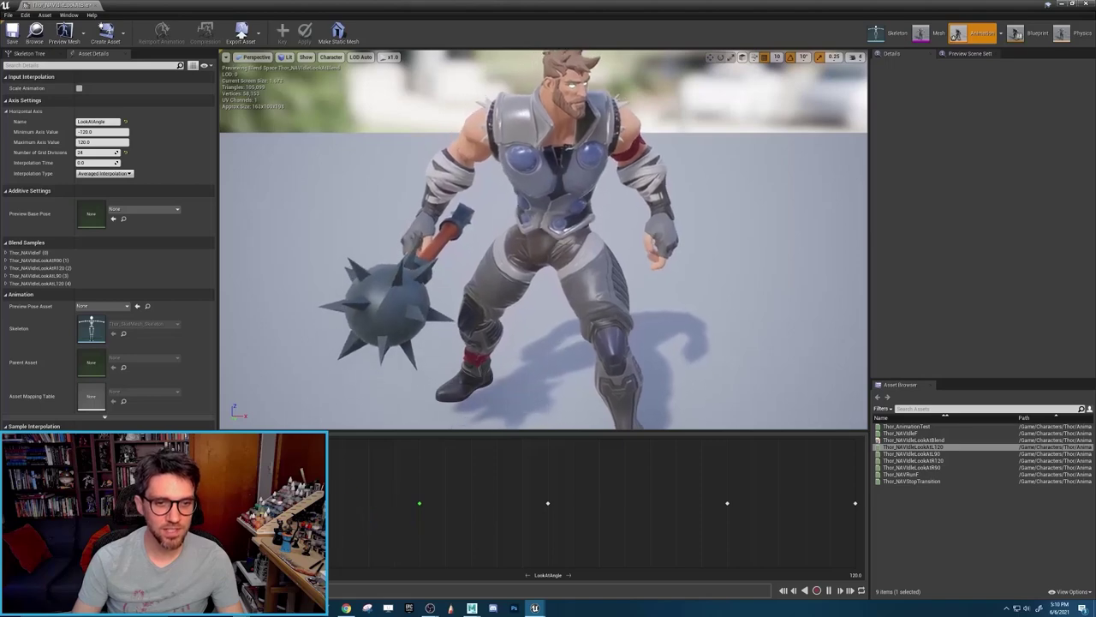
{"action": "mouse_move", "coordinate": [437, 509]}
{"action": "left_mouse_down"}
{"action": "mouse_move", "coordinate": [643, 494]}
{"action": "mouse_move", "coordinate": [497, 511]}
{"action": "mouse_move", "coordinate": [754, 503]}
{"action": "left_mouse_up"}
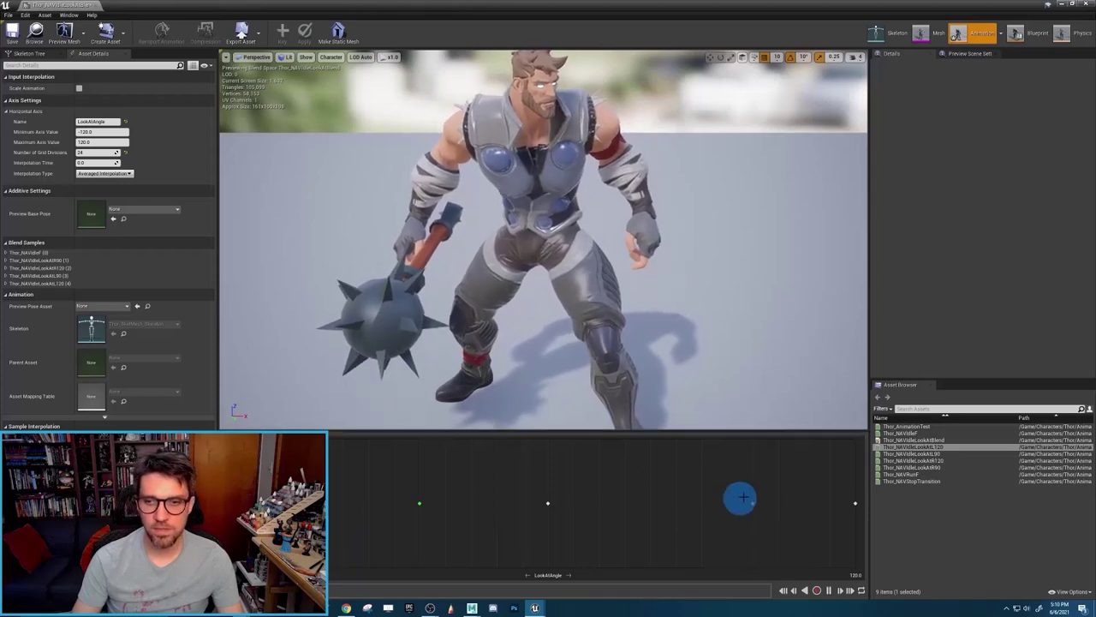
{"action": "left_click_drag", "start_coordinate": [748, 504], "coordinate": [769, 504]}
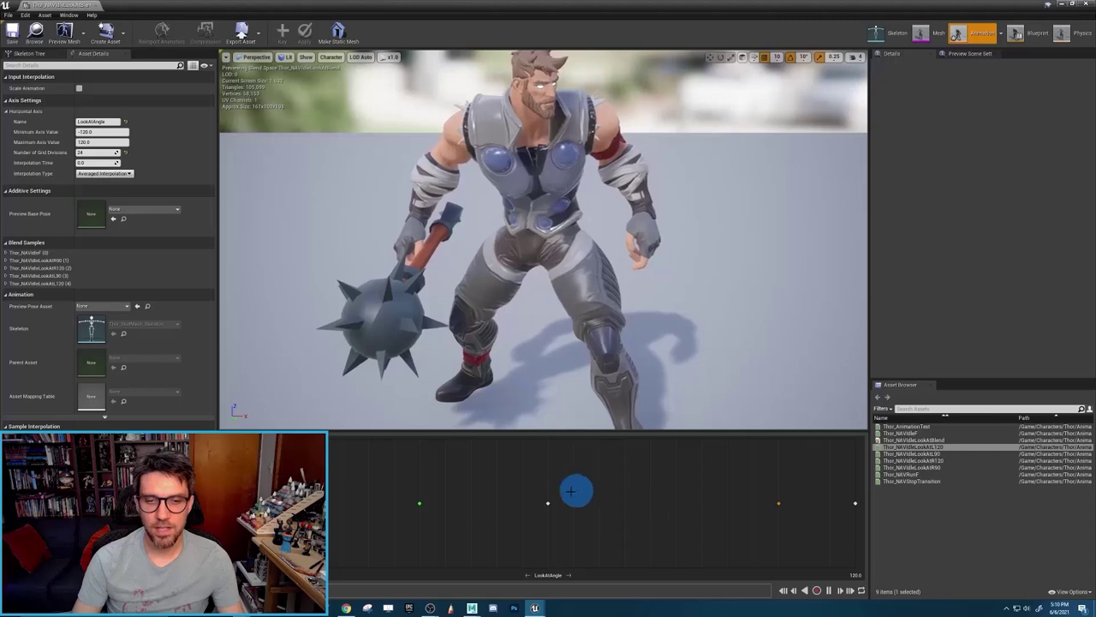
- Preview the blended pose near the centre of the LookAtAngle axis and save the blend space
{"action": "key", "text": "shift"}
{"action": "mouse_move", "coordinate": [491, 503]}
{"action": "left_mouse_down"}
{"action": "mouse_move", "coordinate": [523, 507]}
{"action": "mouse_move", "coordinate": [455, 508]}
{"action": "mouse_move", "coordinate": [842, 502]}
{"action": "mouse_move", "coordinate": [233, 503]}
{"action": "mouse_move", "coordinate": [588, 491]}
{"action": "mouse_move", "coordinate": [729, 500]}
{"action": "mouse_move", "coordinate": [581, 502]}
{"action": "mouse_move", "coordinate": [744, 508]}
{"action": "mouse_move", "coordinate": [489, 506]}
{"action": "mouse_move", "coordinate": [751, 520]}
{"action": "mouse_move", "coordinate": [703, 503]}
{"action": "mouse_move", "coordinate": [694, 516]}
{"action": "mouse_move", "coordinate": [513, 489]}
{"action": "mouse_move", "coordinate": [872, 514]}
{"action": "mouse_move", "coordinate": [626, 521]}
{"action": "mouse_move", "coordinate": [721, 511]}
{"action": "mouse_move", "coordinate": [834, 517]}
{"action": "mouse_move", "coordinate": [771, 524]}
{"action": "mouse_move", "coordinate": [859, 519]}
{"action": "mouse_move", "coordinate": [776, 516]}
{"action": "mouse_move", "coordinate": [834, 528]}
{"action": "mouse_move", "coordinate": [780, 492]}
{"action": "mouse_move", "coordinate": [564, 489]}
{"action": "mouse_move", "coordinate": [734, 522]}
{"action": "mouse_move", "coordinate": [857, 517]}
{"action": "mouse_move", "coordinate": [557, 511]}
{"action": "mouse_move", "coordinate": [864, 516]}
{"action": "mouse_move", "coordinate": [568, 491]}
{"action": "left_mouse_up"}
{"action": "scroll", "coordinate": [603, 313], "scroll_direction": "down", "scroll_amount": 5}
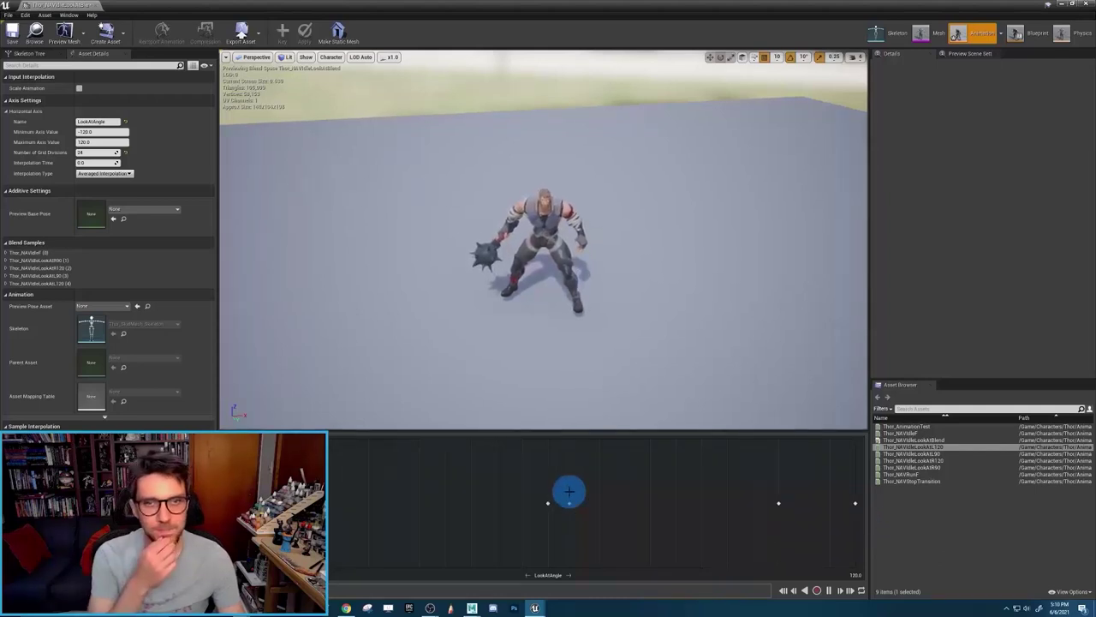
{"action": "left_click", "coordinate": [17, 32]}
{"action": "left_click", "coordinate": [90, 122]}
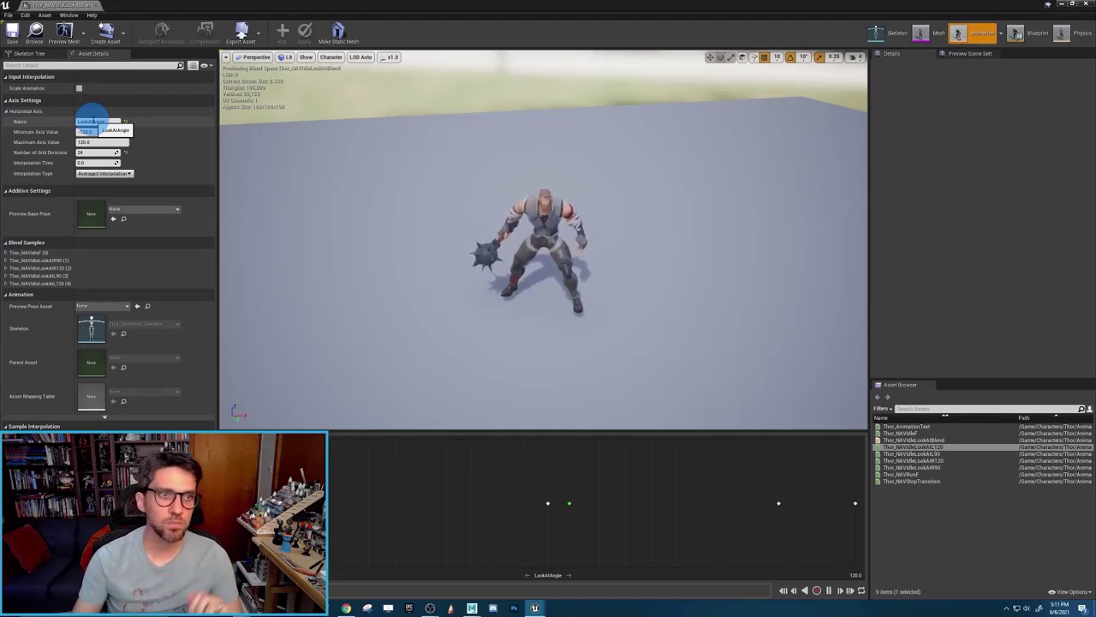
{"action": "left_click", "coordinate": [151, 171]}
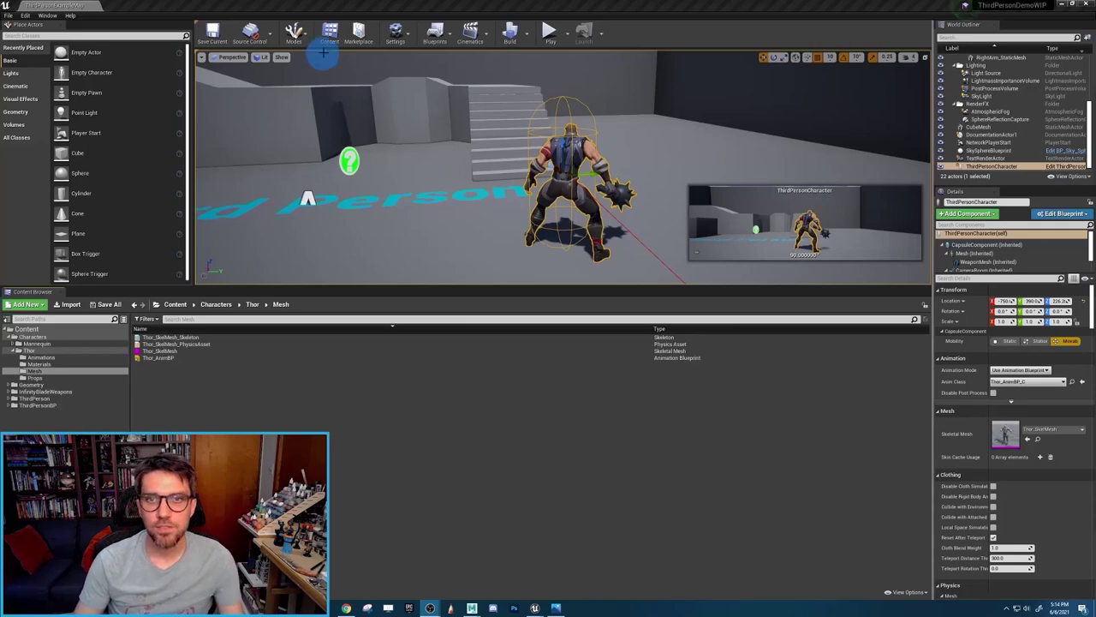
- Select the ThirdPersonCharacter in the level, locate its anim class among the assets and open Thor_AnimBP
{"action": "left_click", "coordinate": [682, 134]}
{"action": "left_click", "coordinate": [572, 143]}
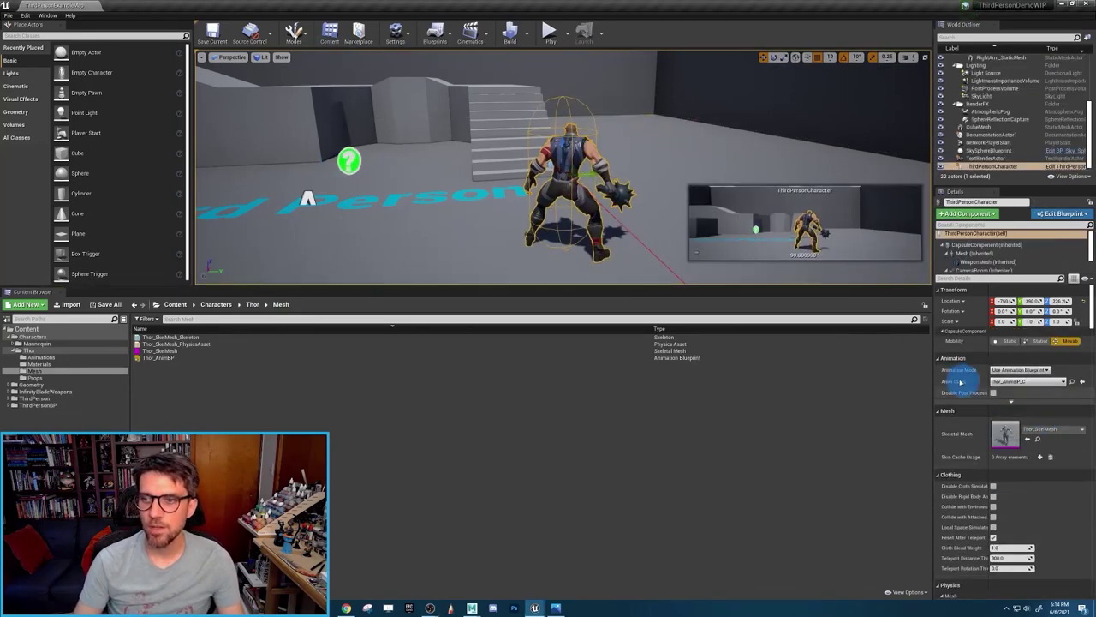
{"action": "left_click", "coordinate": [1071, 381]}
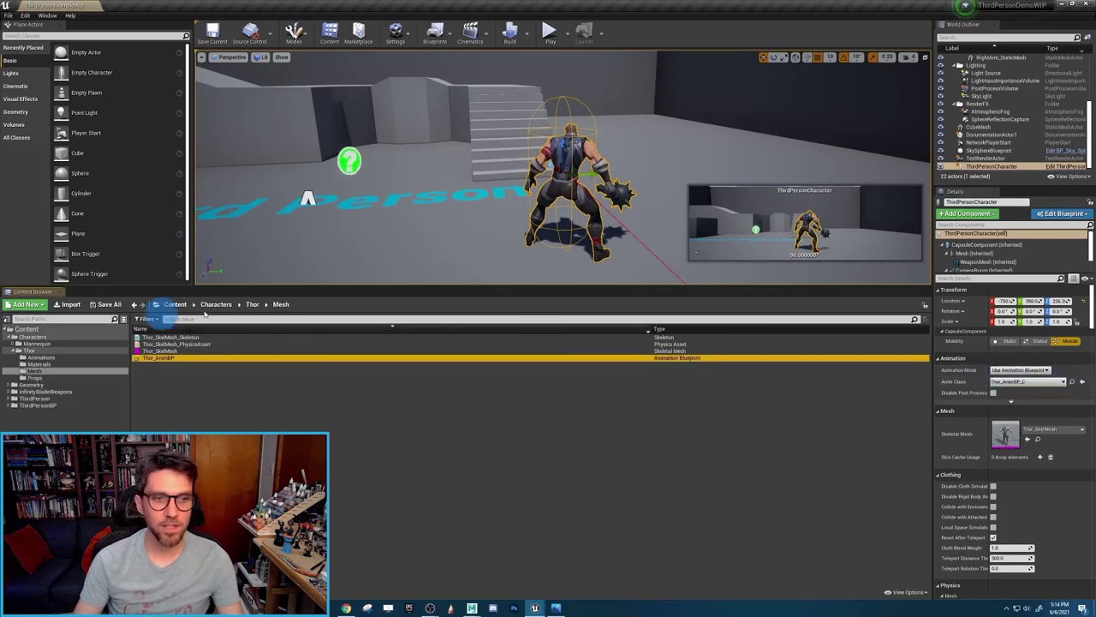
{"action": "double_click", "coordinate": [163, 359]}
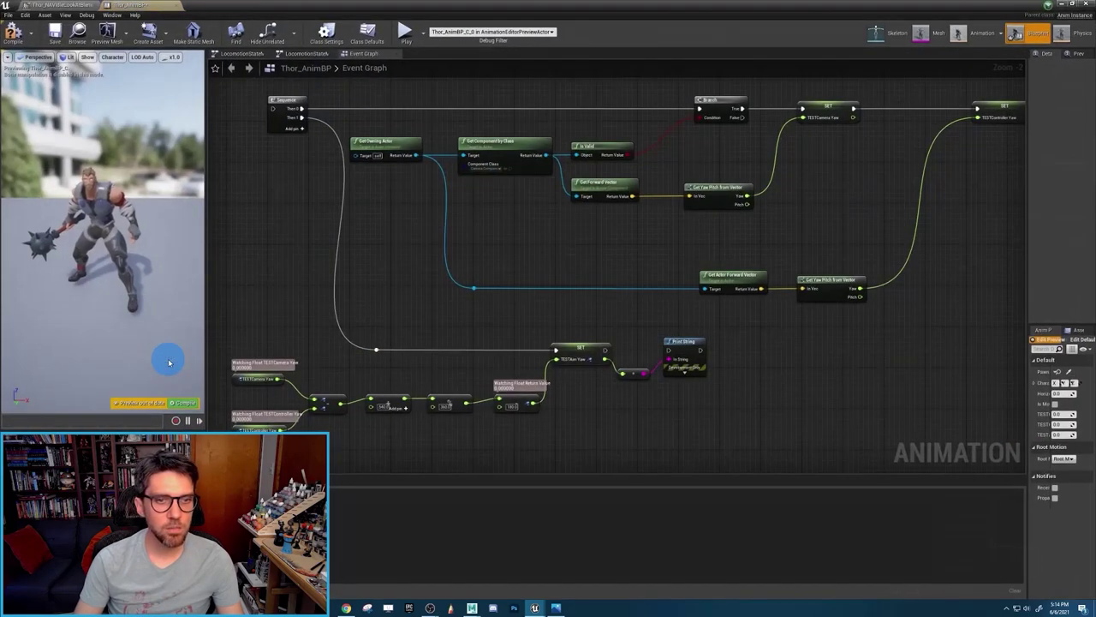
- Look over the Event Graph, compile Thor_AnimBP and open its AnimGraph
{"action": "scroll", "coordinate": [548, 380], "scroll_direction": "down", "scroll_amount": 5}
{"action": "right_click_drag", "start_coordinate": [636, 220], "coordinate": [662, 365]}
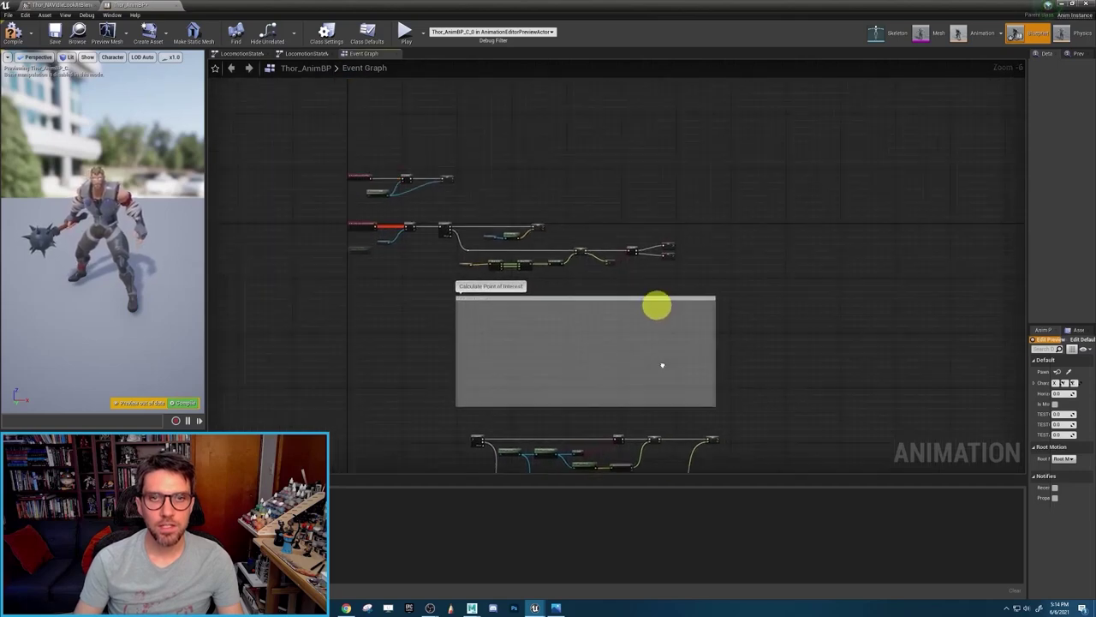
{"action": "scroll", "coordinate": [546, 311], "scroll_direction": "up", "scroll_amount": 2}
{"action": "right_click_drag", "start_coordinate": [531, 281], "coordinate": [660, 348]}
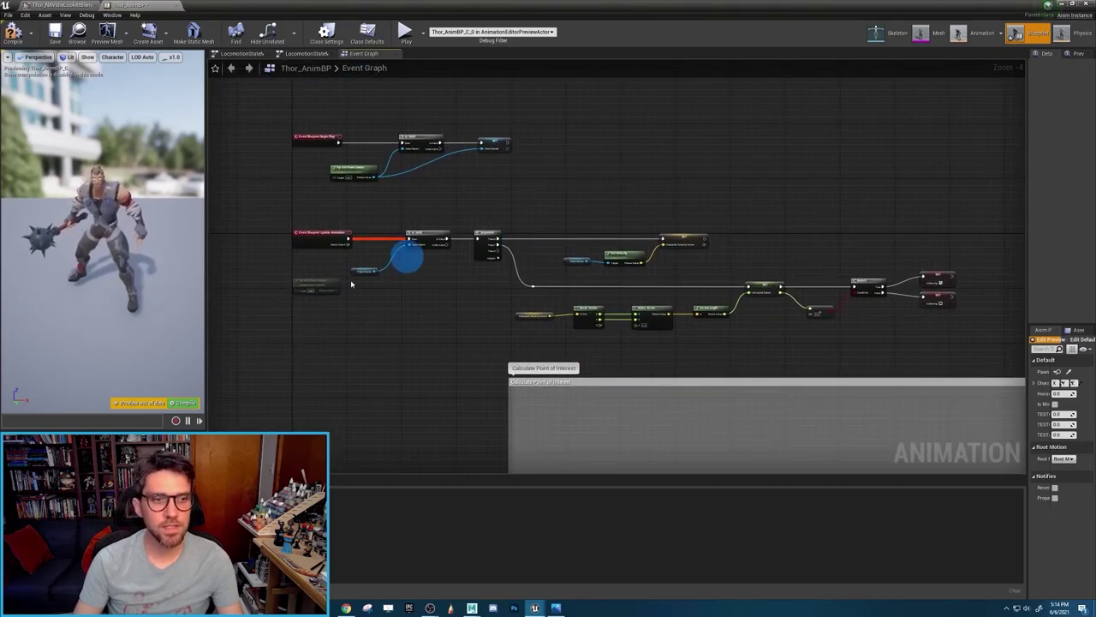
{"action": "left_click", "coordinate": [185, 403]}
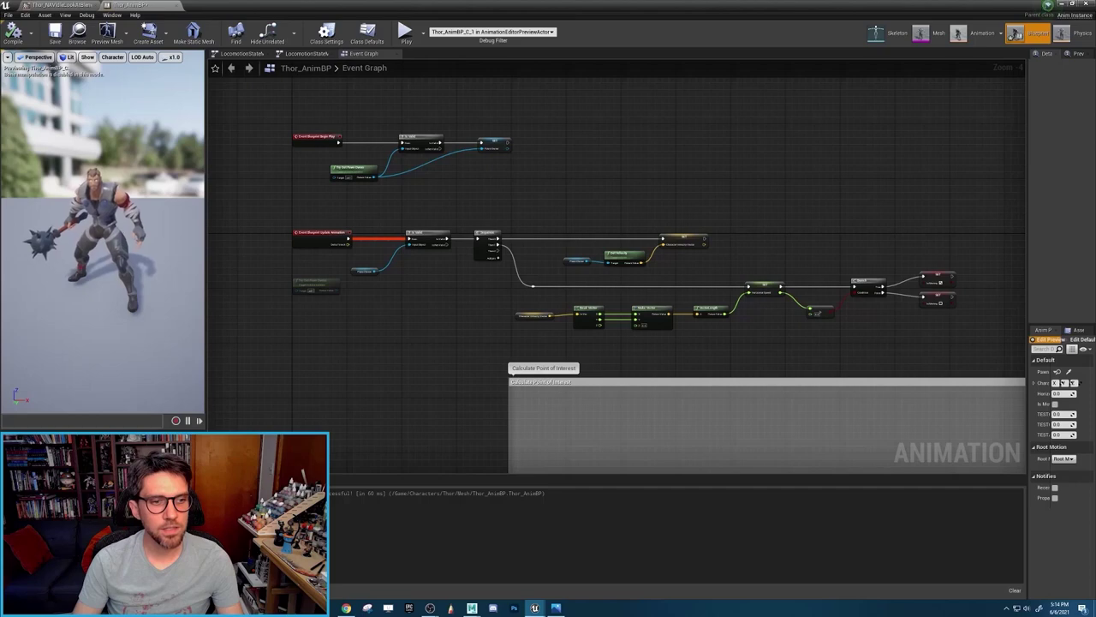
{"action": "double_click", "coordinate": [35, 505]}
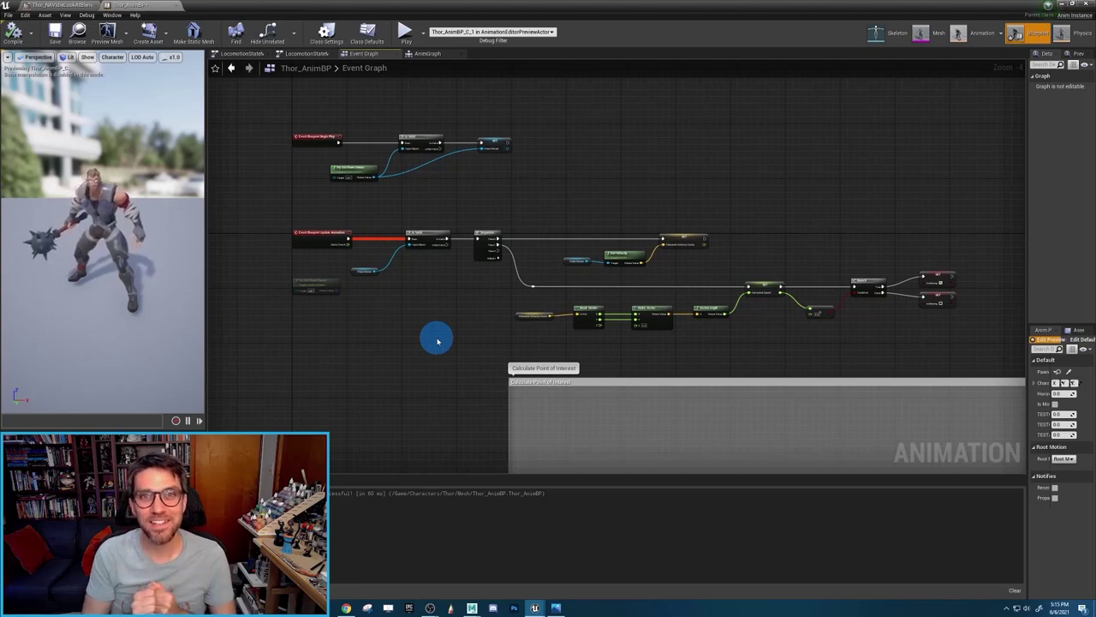
- Add a Get Owning Actor node inside the Calculate Point of Interest comment in the Event Graph
{"action": "right_click_drag", "start_coordinate": [502, 363], "coordinate": [468, 215]}
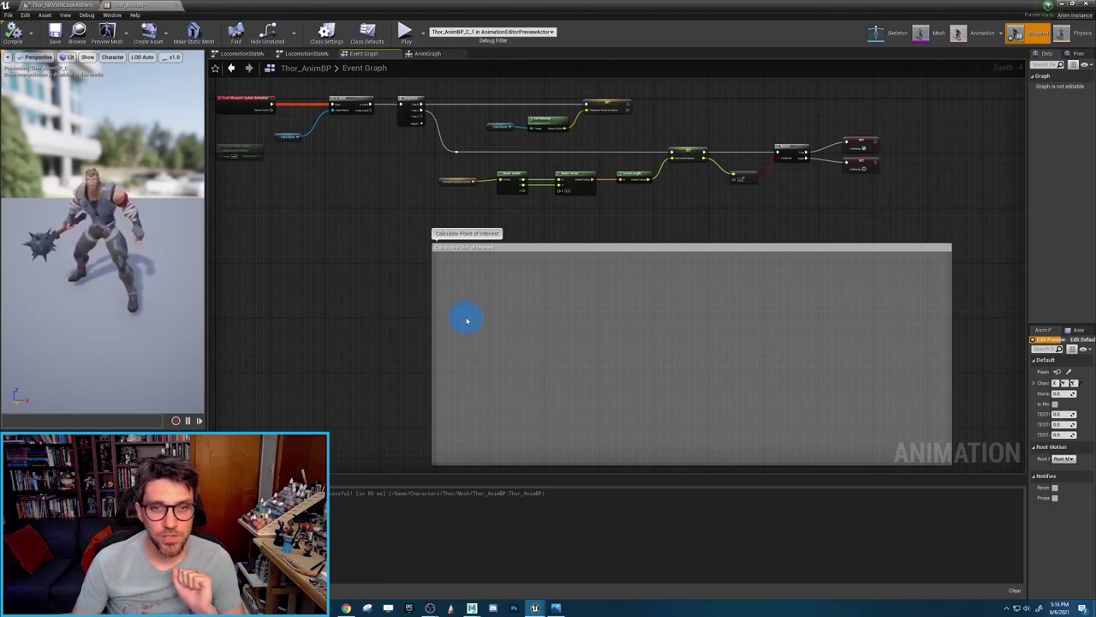
{"action": "right_click", "coordinate": [462, 317]}
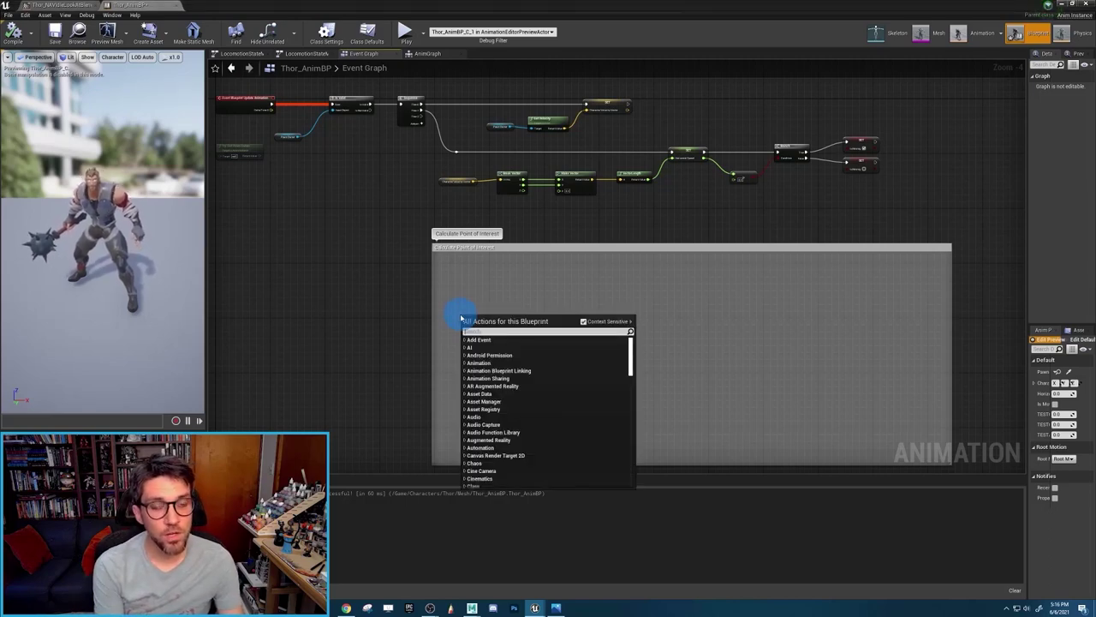
{"action": "type", "text": "get o"}
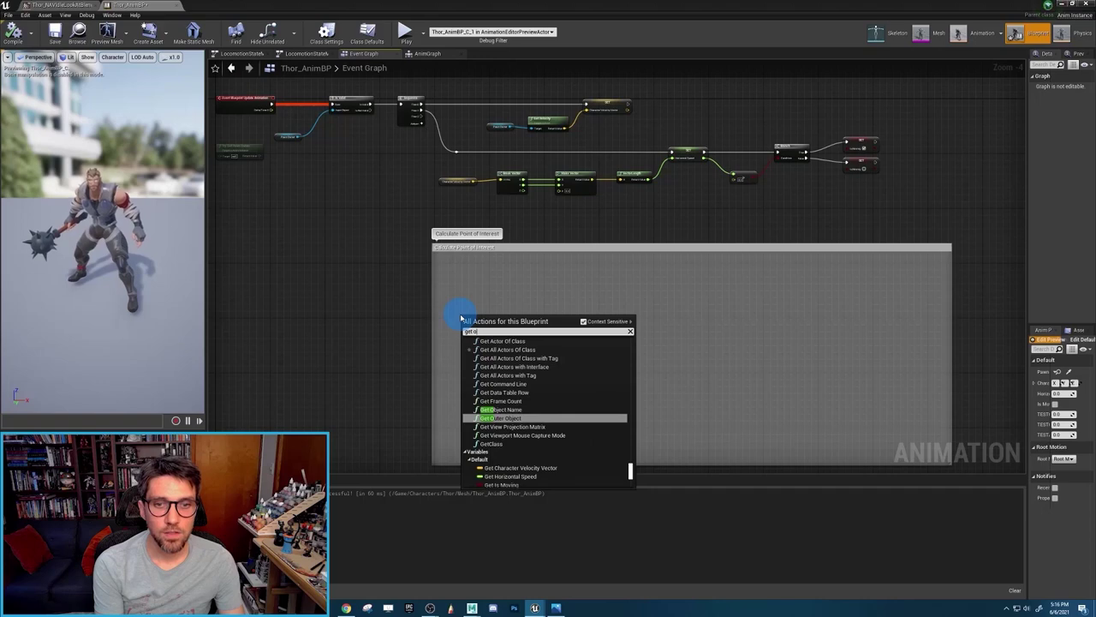
{"action": "type", "text": "wnin"}
{"action": "key", "text": "Return"}
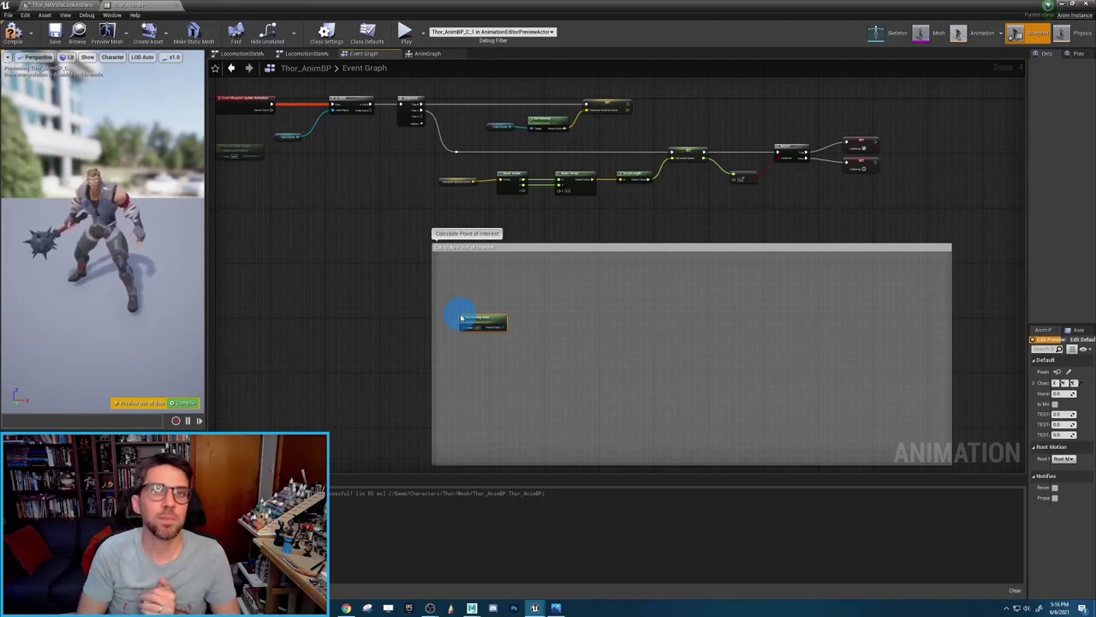
{"action": "left_click", "coordinate": [534, 354]}
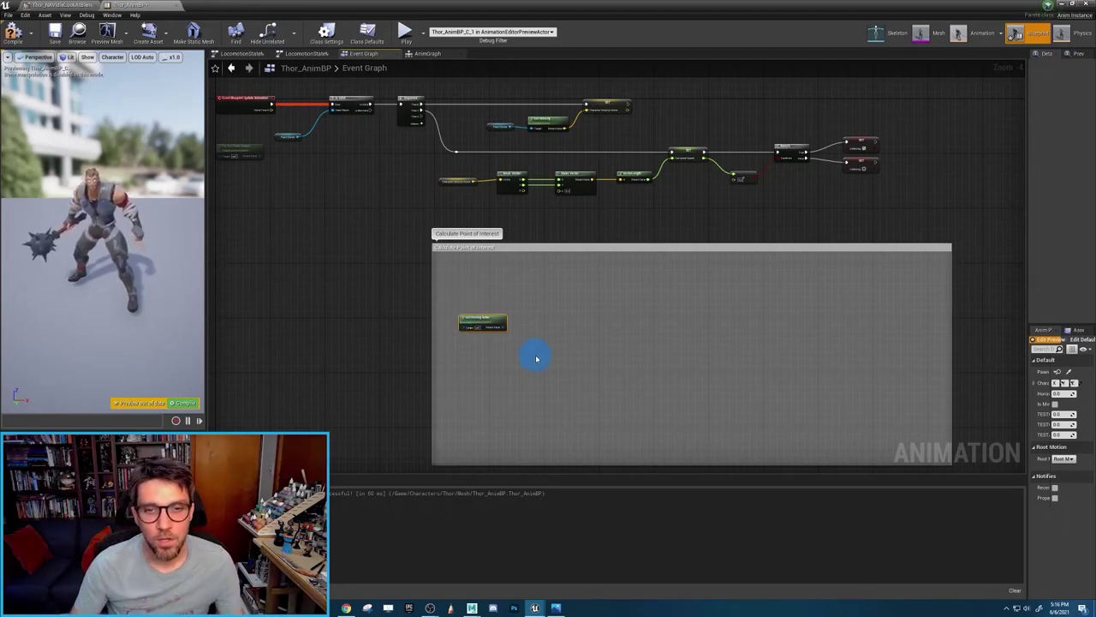
- Add a Get Component by Class node fed by the Get Owning Actor return value
{"action": "scroll", "coordinate": [533, 355], "scroll_direction": "up", "scroll_amount": 4}
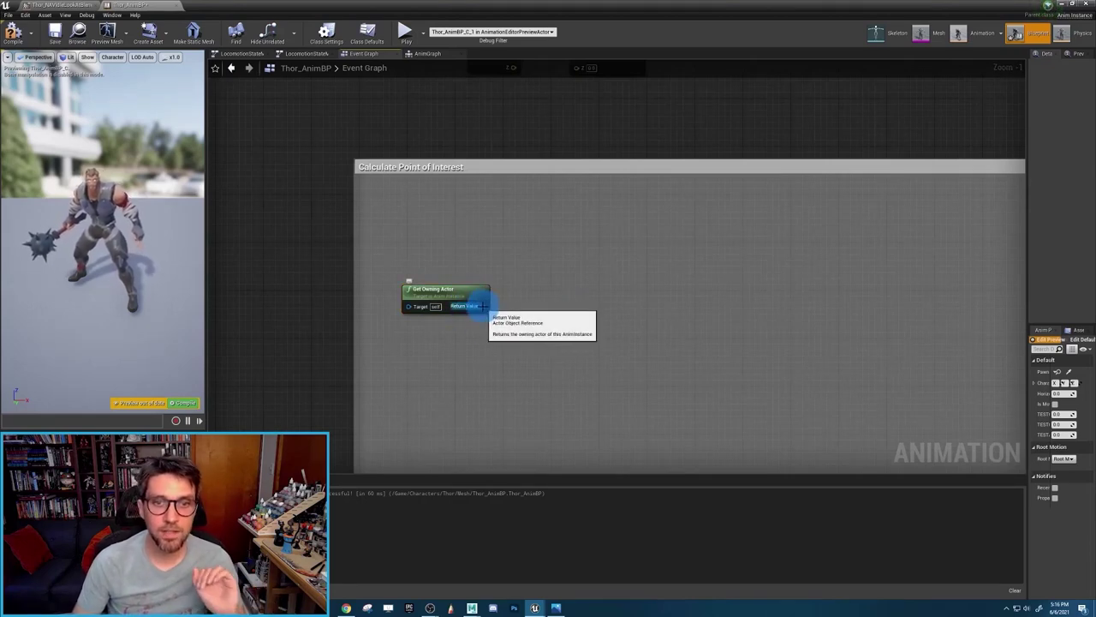
{"action": "left_click_drag", "start_coordinate": [481, 306], "coordinate": [562, 278]}
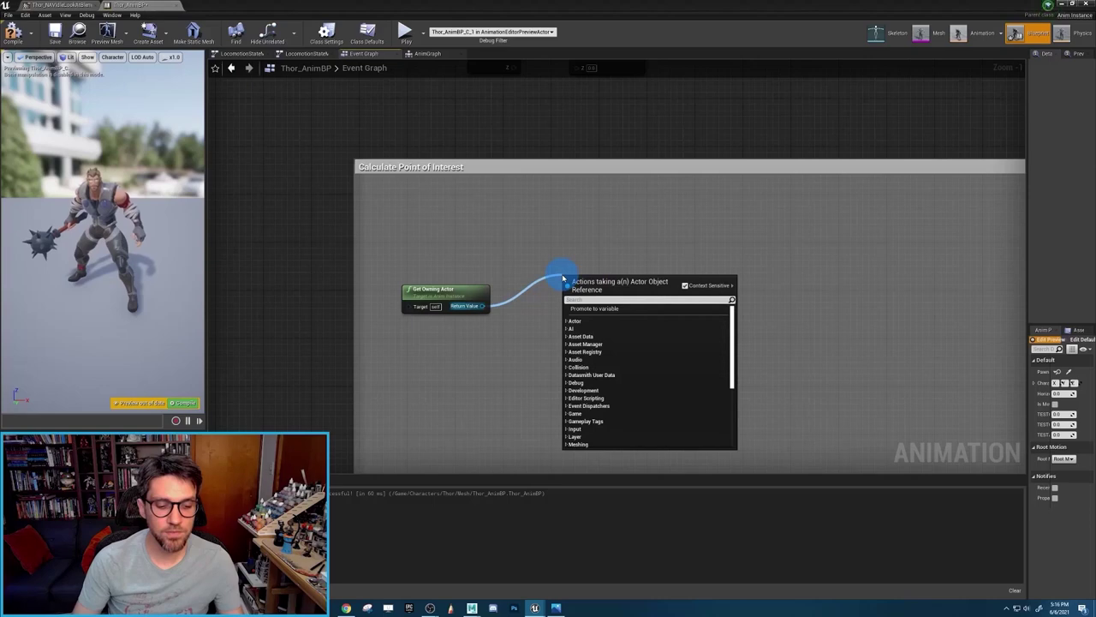
{"action": "type", "text": "get compon"}
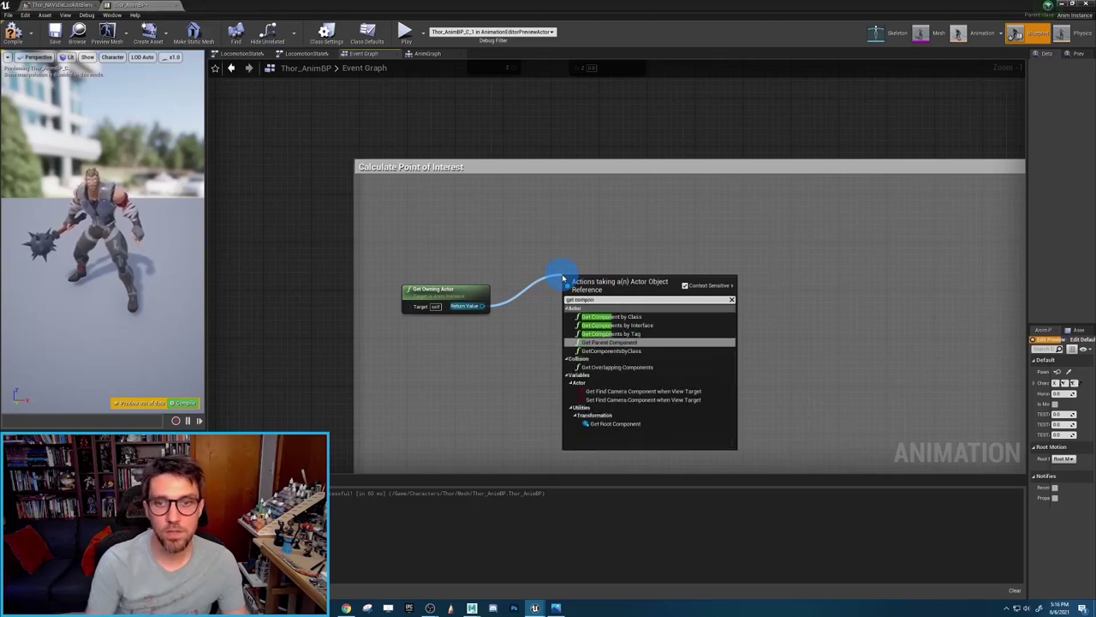
{"action": "left_click", "coordinate": [623, 317]}
{"action": "left_click_drag", "start_coordinate": [607, 275], "coordinate": [591, 281]}
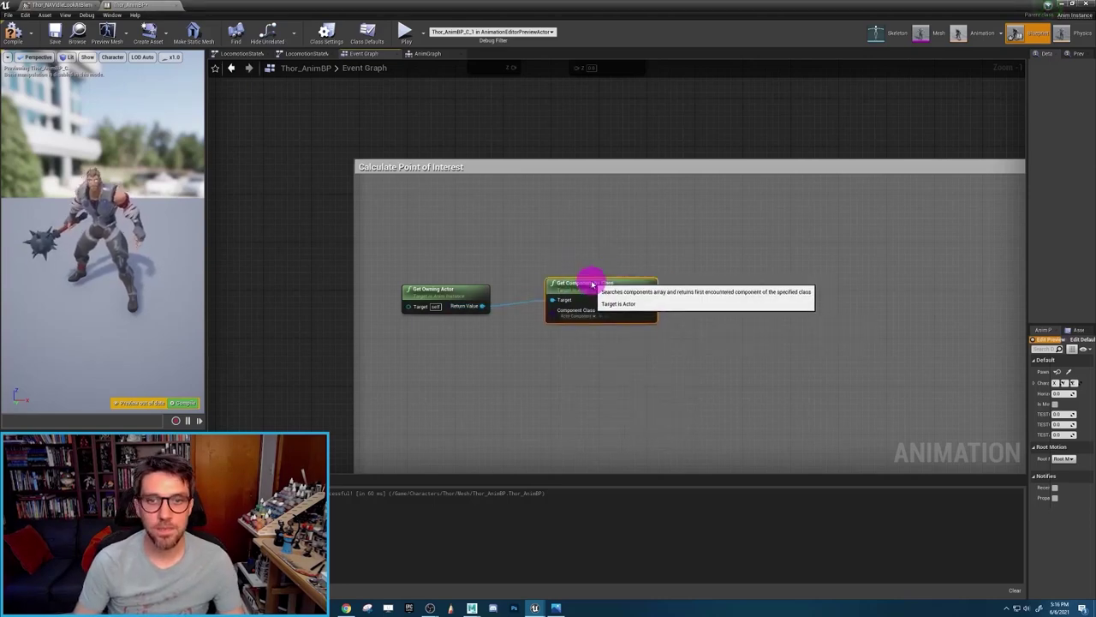
- Set the Get Component by Class node's component class to CameraComponent and line the node up with Get Owning Actor
{"action": "left_click", "coordinate": [589, 317]}
{"action": "type", "text": "camera"}
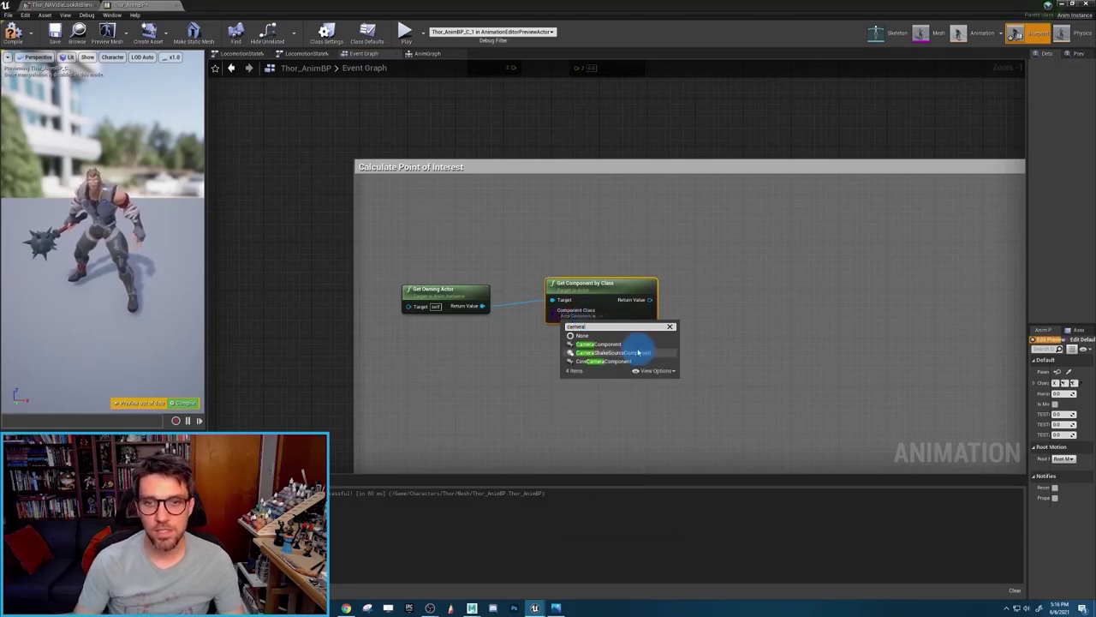
{"action": "left_click", "coordinate": [604, 343]}
{"action": "mouse_move", "coordinate": [584, 299]}
{"action": "left_mouse_down"}
{"action": "mouse_move", "coordinate": [595, 304]}
{"action": "mouse_move", "coordinate": [586, 311]}
{"action": "left_mouse_up"}
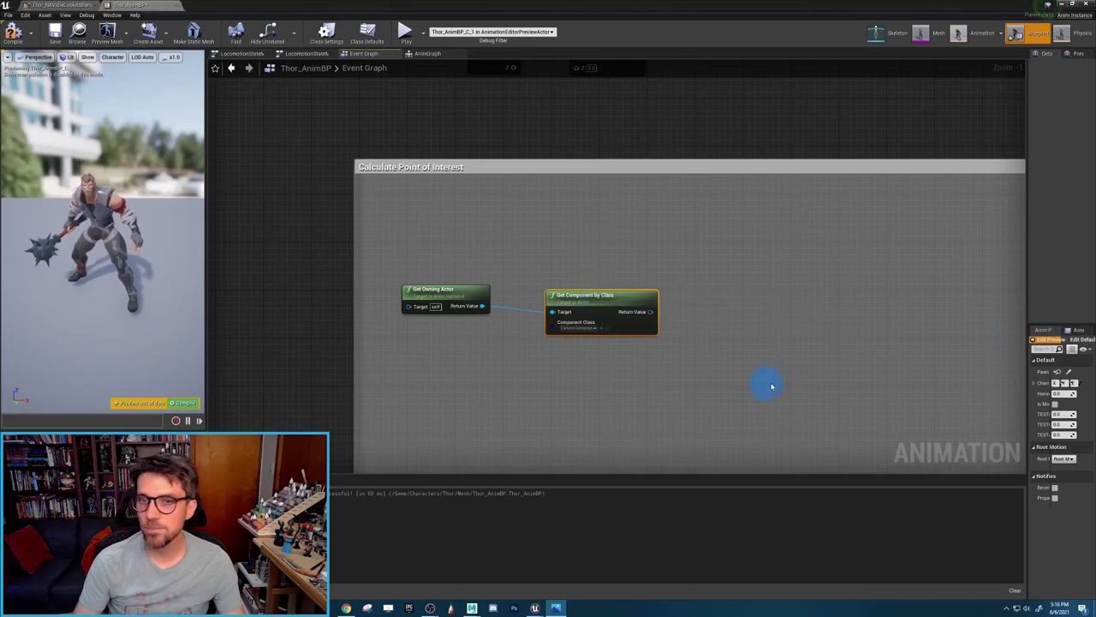
{"action": "left_click", "coordinate": [777, 346]}
{"action": "right_click_drag", "start_coordinate": [776, 342], "coordinate": [682, 334]}
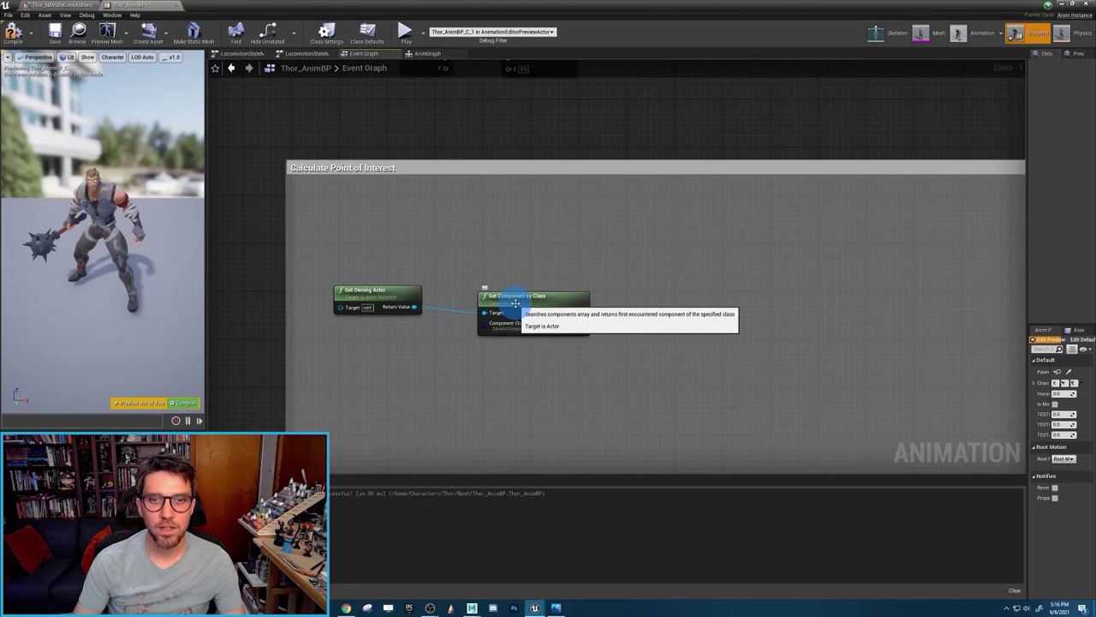
{"action": "left_click_drag", "start_coordinate": [516, 301], "coordinate": [510, 296]}
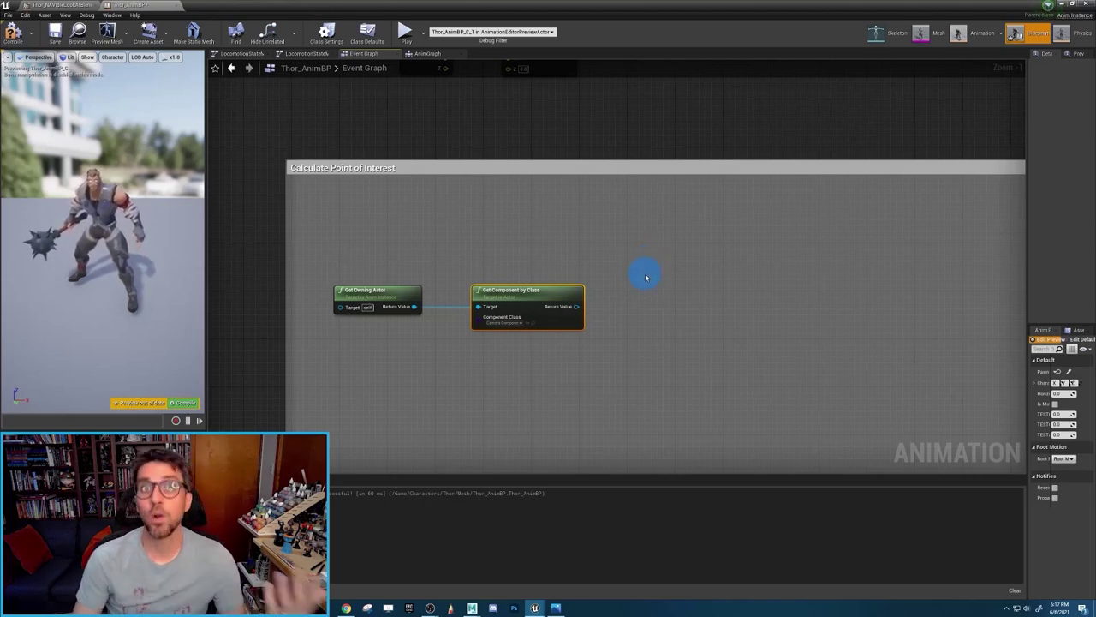
- Add an Is Valid node fed by the camera component's return value and align it with the row
{"action": "left_click_drag", "start_coordinate": [576, 308], "coordinate": [674, 277]}
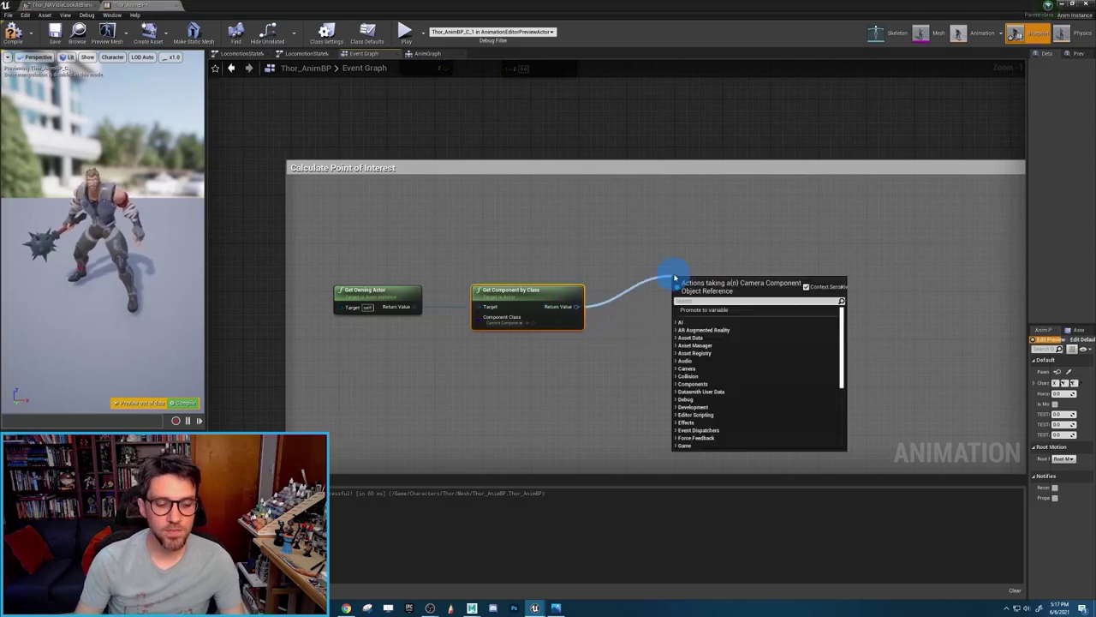
{"action": "type", "text": "is val"}
{"action": "key", "text": "Return"}
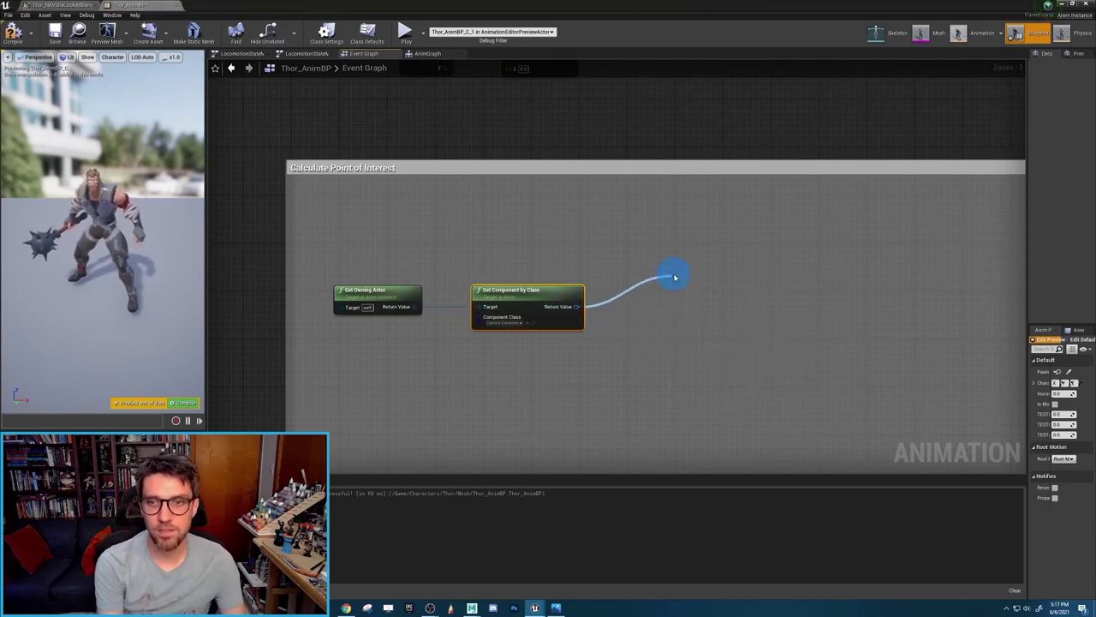
{"action": "left_click_drag", "start_coordinate": [714, 289], "coordinate": [694, 305]}
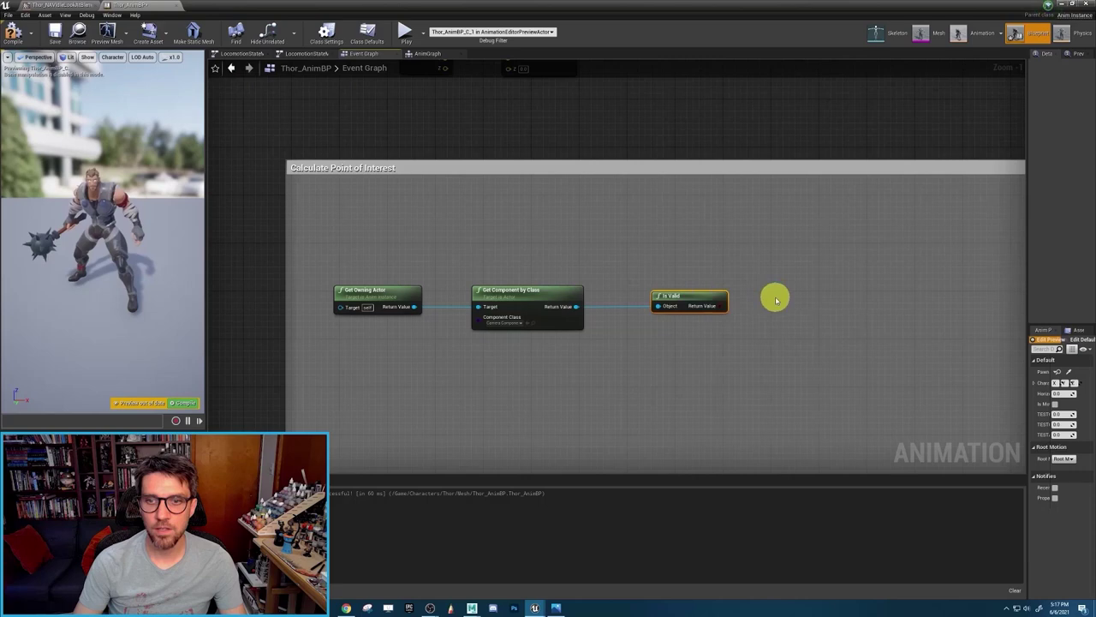
- Add a Branch node with the Is Valid result as its condition and place it above the row
{"action": "right_click_drag", "start_coordinate": [774, 296], "coordinate": [673, 320]}
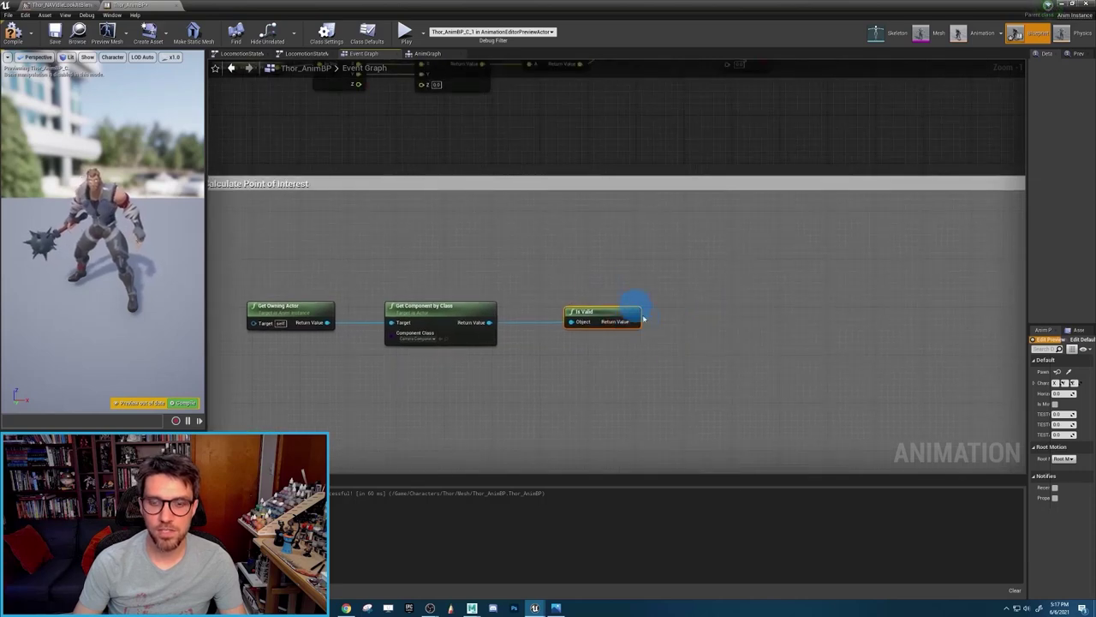
{"action": "left_click_drag", "start_coordinate": [633, 322], "coordinate": [694, 276]}
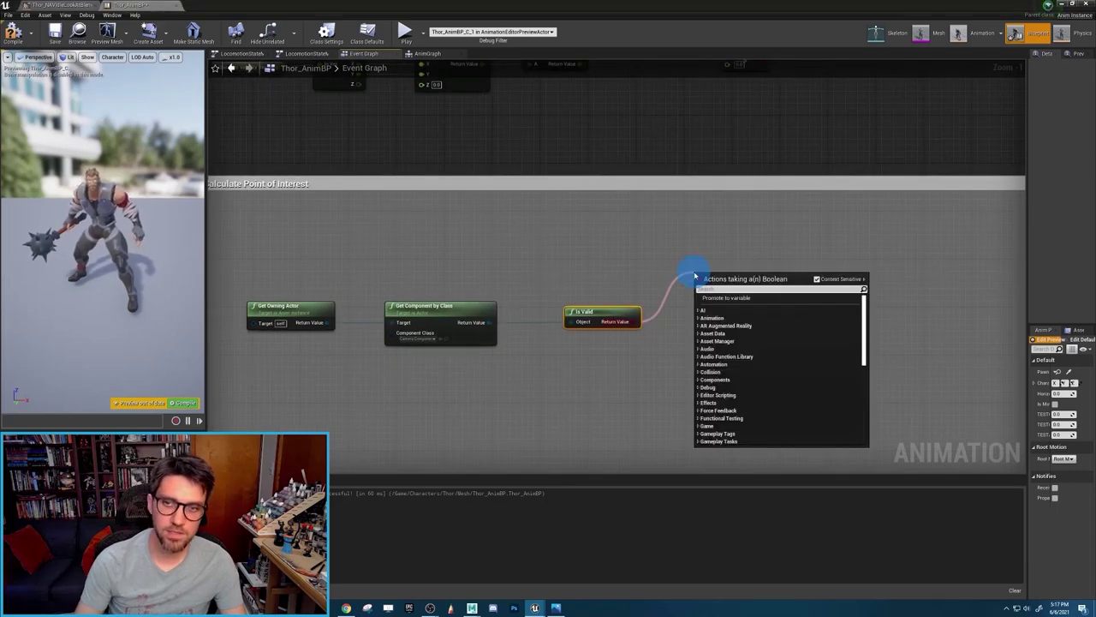
{"action": "type", "text": "bran"}
{"action": "key", "text": "Return"}
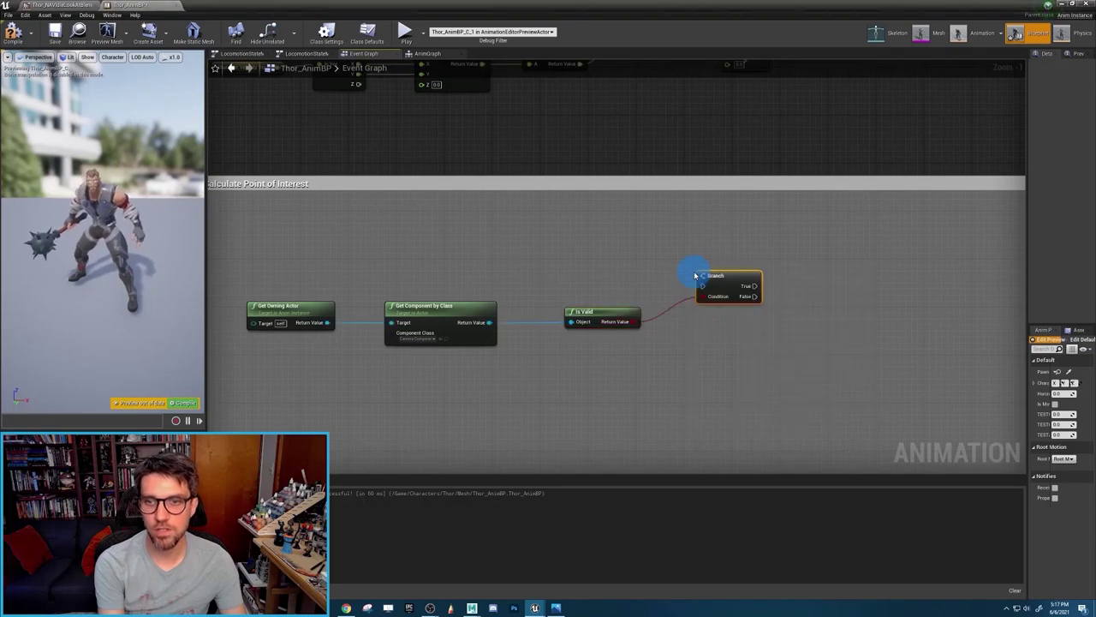
{"action": "left_click_drag", "start_coordinate": [732, 274], "coordinate": [725, 257]}
- Move the Get Component by Class and Is Valid nodes closer to Get Owning Actor
{"action": "left_click", "coordinate": [572, 310]}
{"action": "left_click_drag", "start_coordinate": [606, 318], "coordinate": [538, 322]}
{"action": "left_click", "coordinate": [481, 312]}
{"action": "left_click", "coordinate": [561, 320], "text": "shift"}
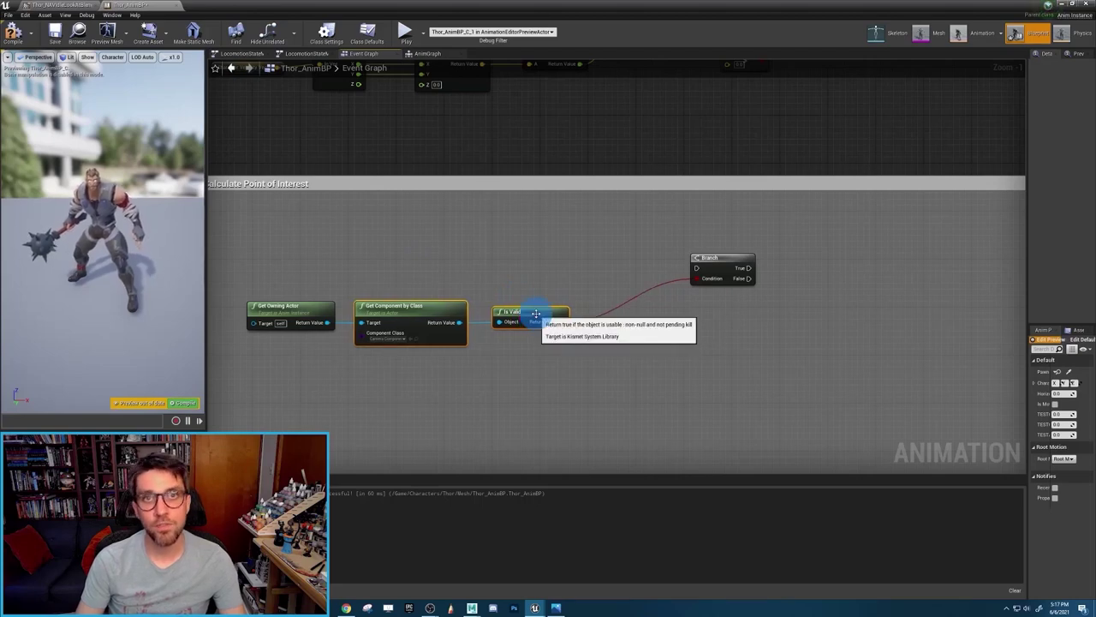
{"action": "left_click", "coordinate": [628, 365]}
{"action": "right_click_drag", "start_coordinate": [628, 366], "coordinate": [570, 304]}
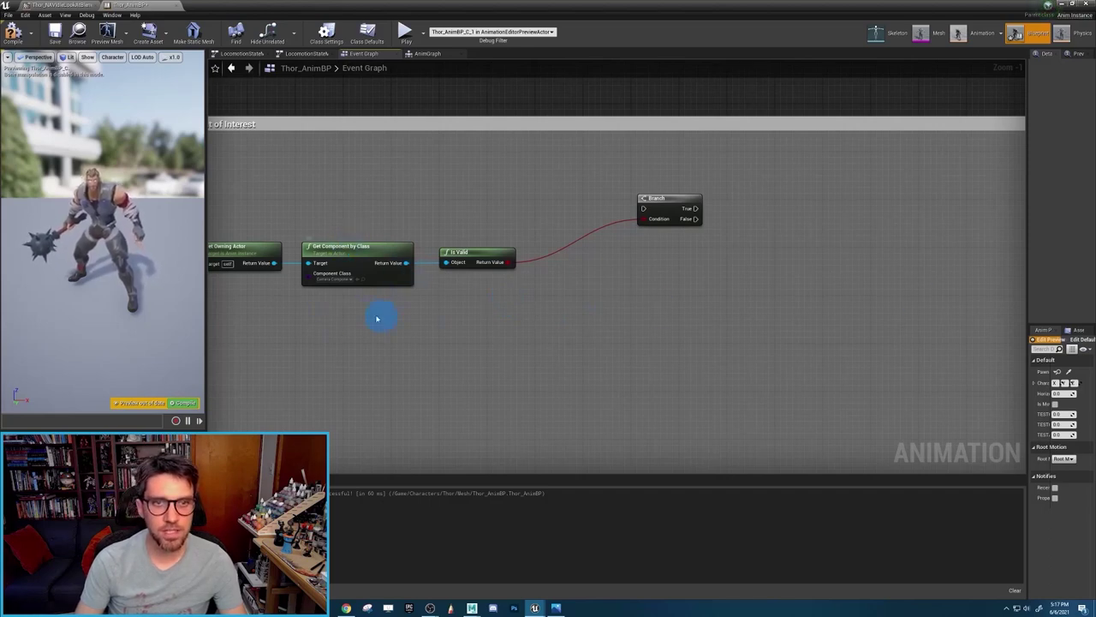
- Add a Get Forward Vector node fed by the camera component's return value and place it below Is Valid
{"action": "mouse_move", "coordinate": [404, 265]}
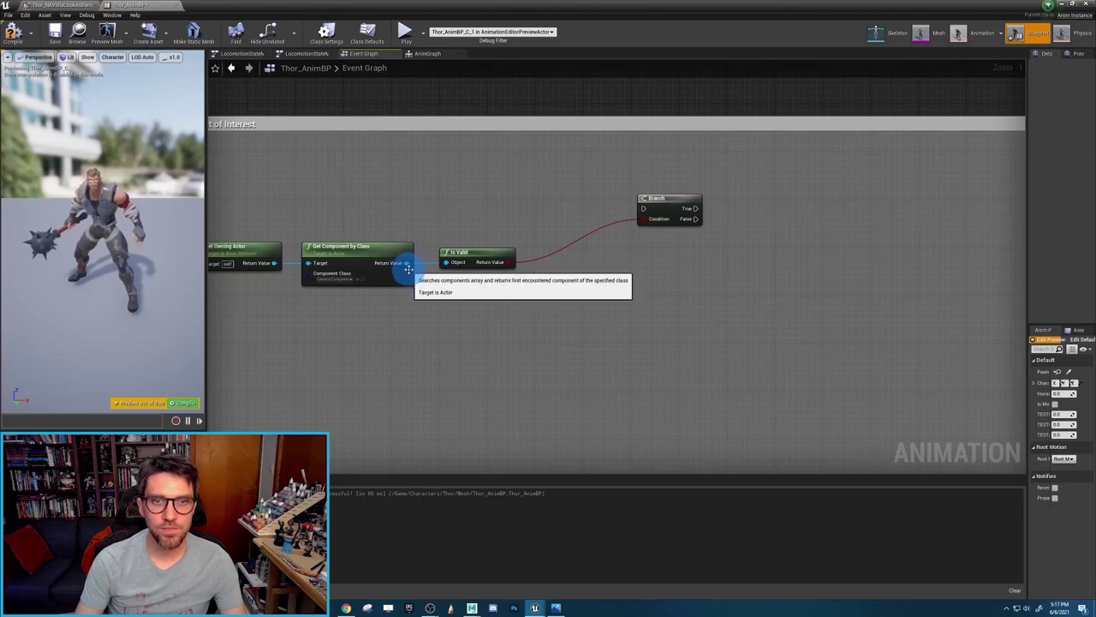
{"action": "left_click_drag", "start_coordinate": [403, 263], "coordinate": [507, 332]}
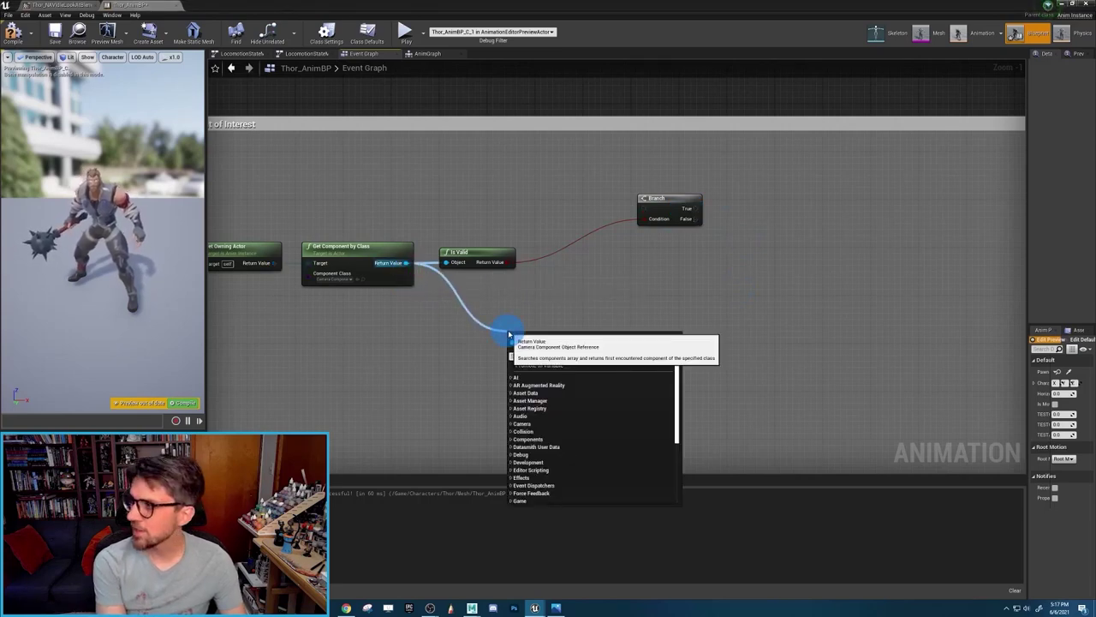
{"action": "type", "text": "get"}
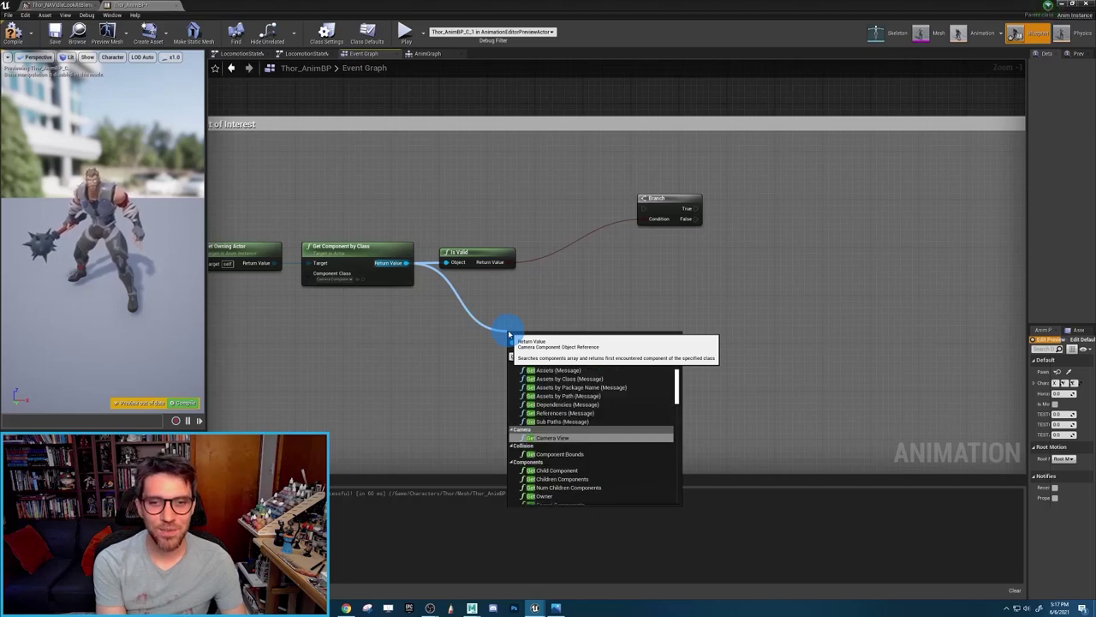
{"action": "type", "text": "forw"}
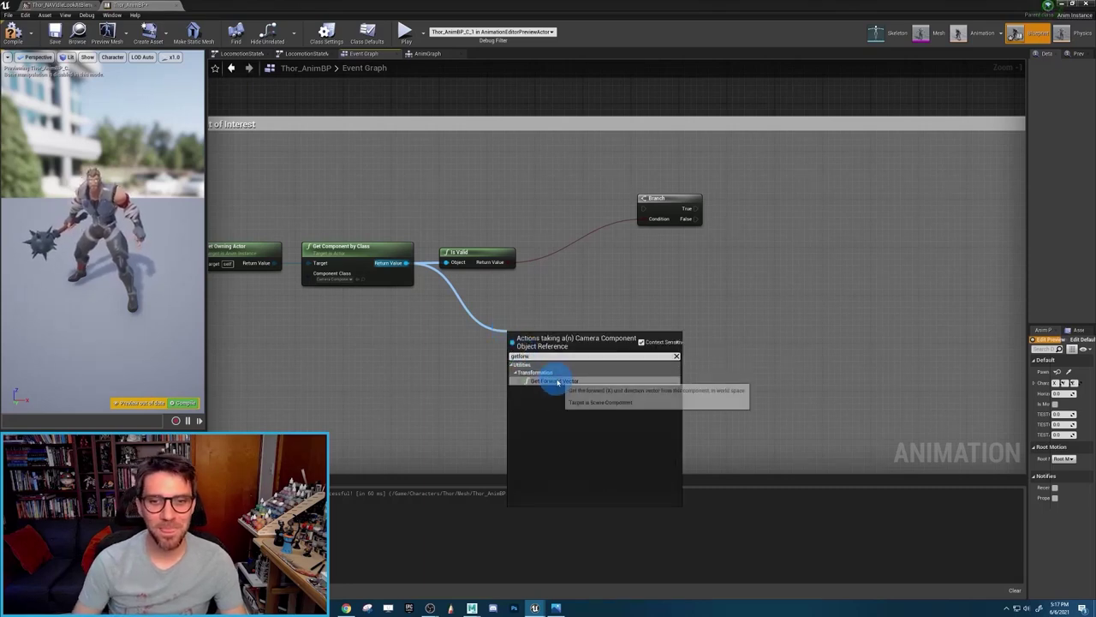
{"action": "left_click", "coordinate": [558, 382]}
{"action": "left_click_drag", "start_coordinate": [544, 338], "coordinate": [476, 321]}
{"action": "right_click_drag", "start_coordinate": [539, 293], "coordinate": [600, 305]}
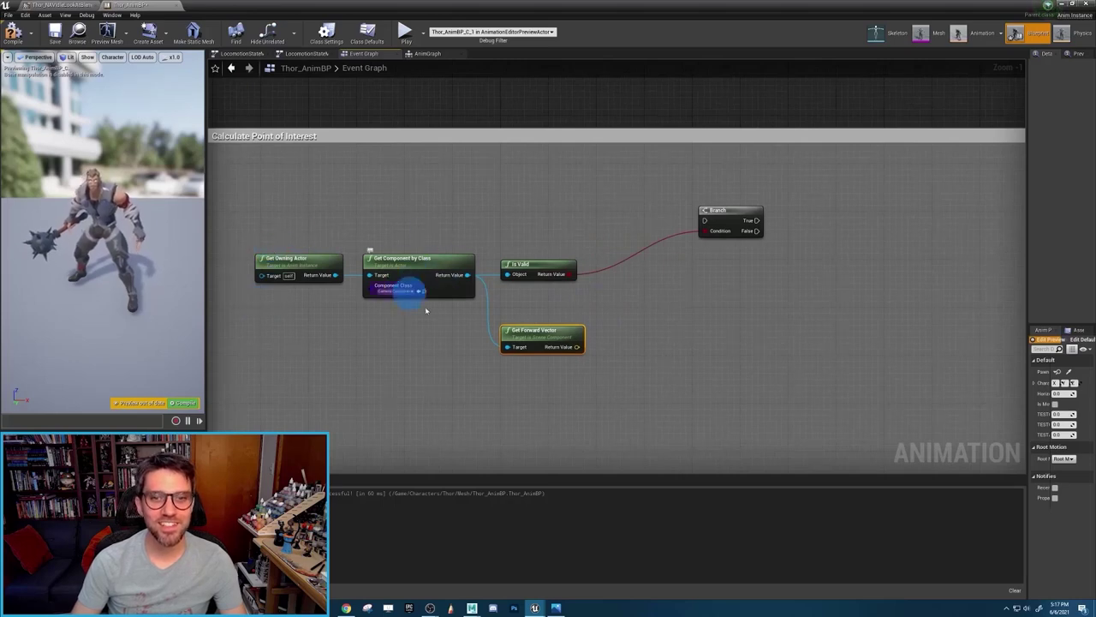
- Add a Get Yaw Pitch from Vector node fed by the camera's forward vector
{"action": "right_click_drag", "start_coordinate": [687, 343], "coordinate": [580, 340]}
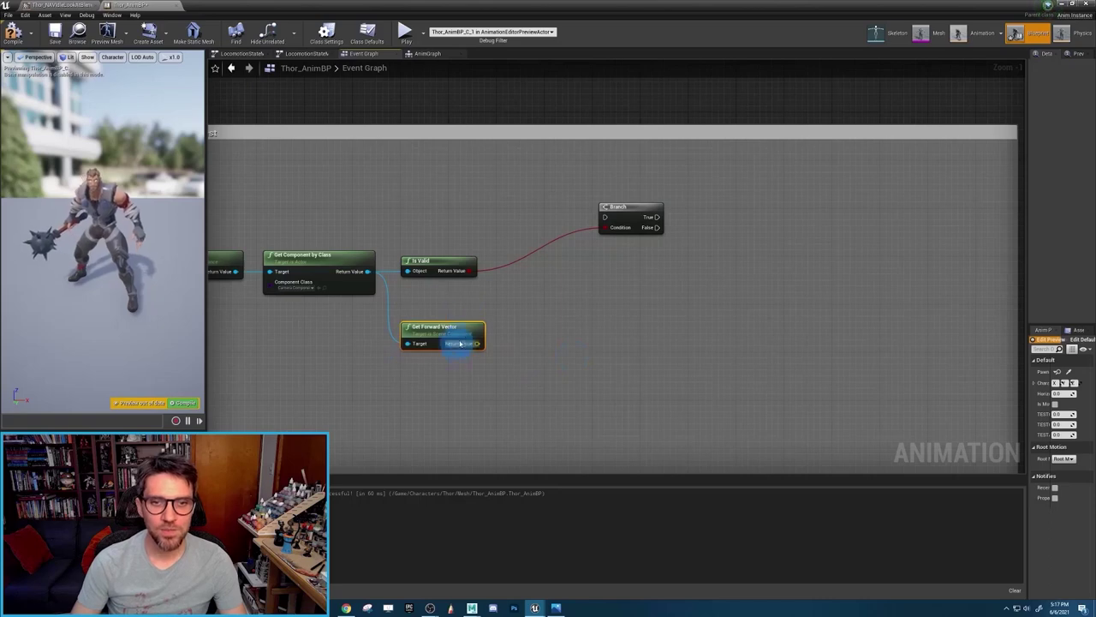
{"action": "left_click_drag", "start_coordinate": [477, 344], "coordinate": [530, 338]}
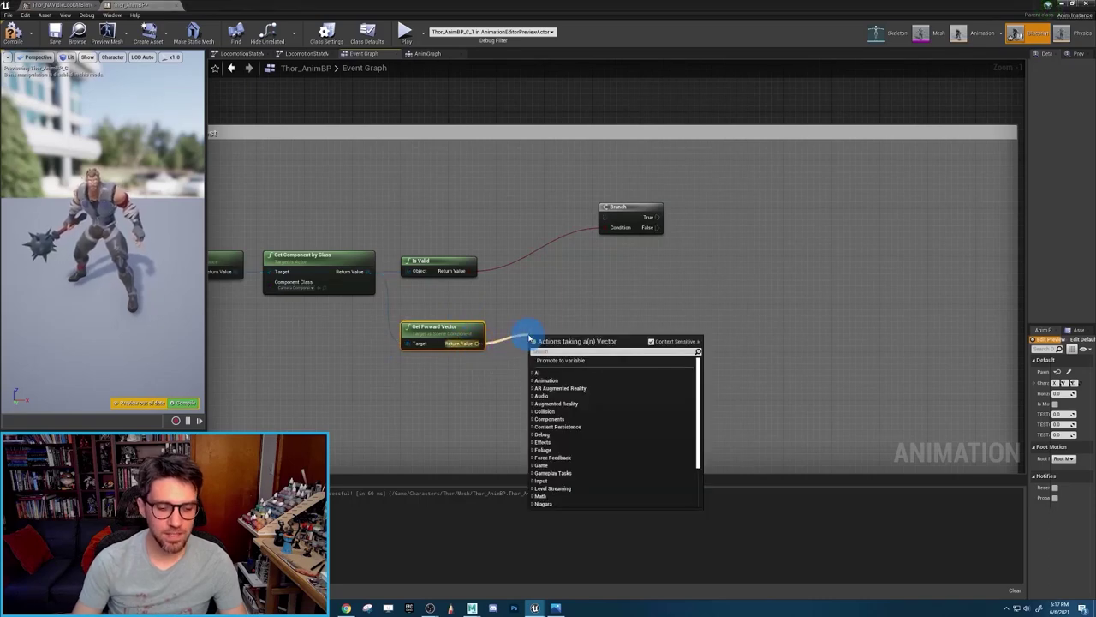
{"action": "type", "text": "get yaw"}
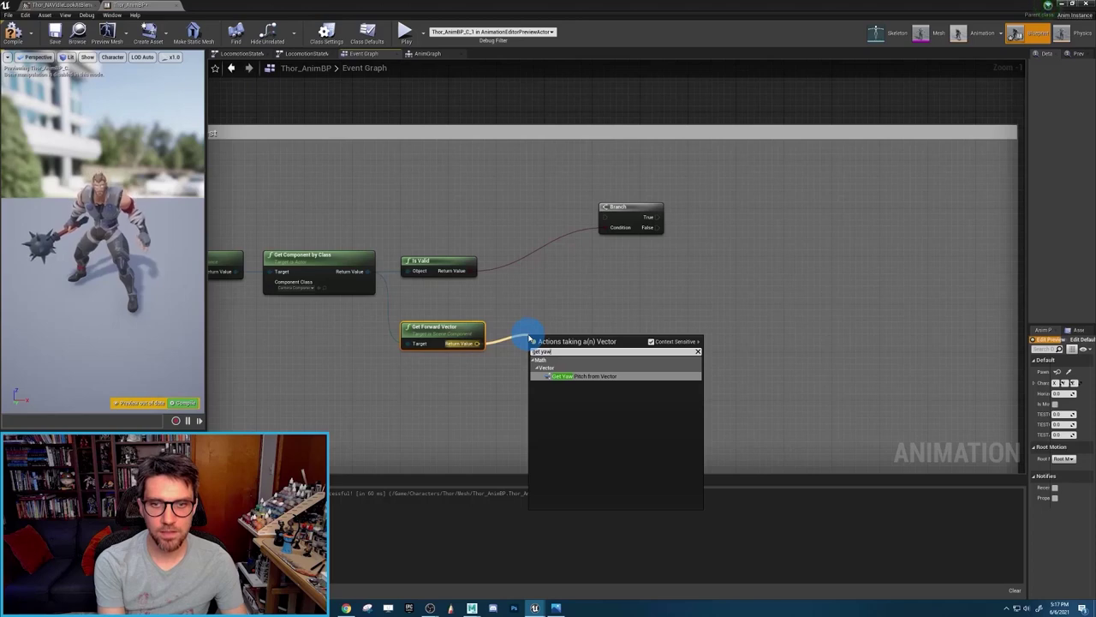
{"action": "key", "text": "Return"}
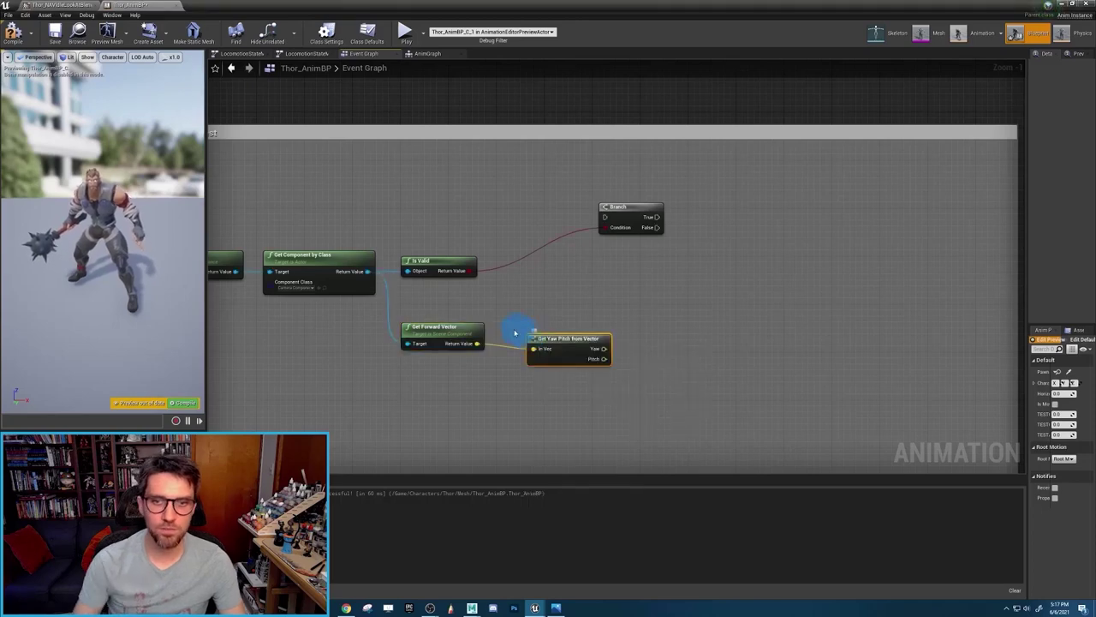
{"action": "left_click_drag", "start_coordinate": [560, 335], "coordinate": [571, 321]}
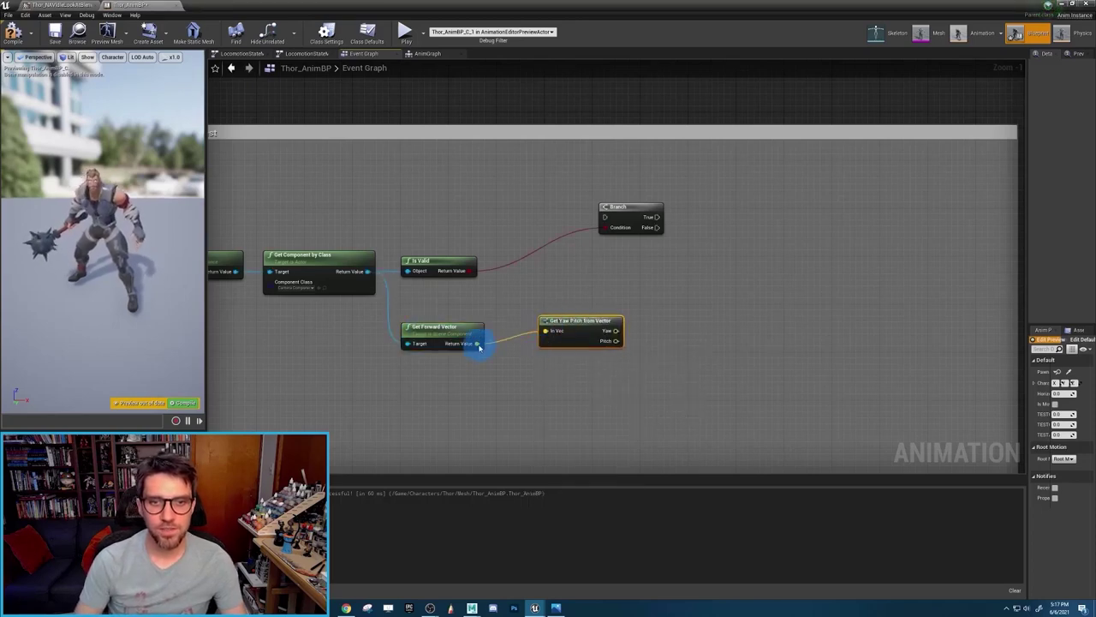
{"action": "left_click_drag", "start_coordinate": [478, 343], "coordinate": [536, 382], "text": "ctrl"}
{"action": "type", "text": "break"}
{"action": "left_click", "coordinate": [572, 407]}
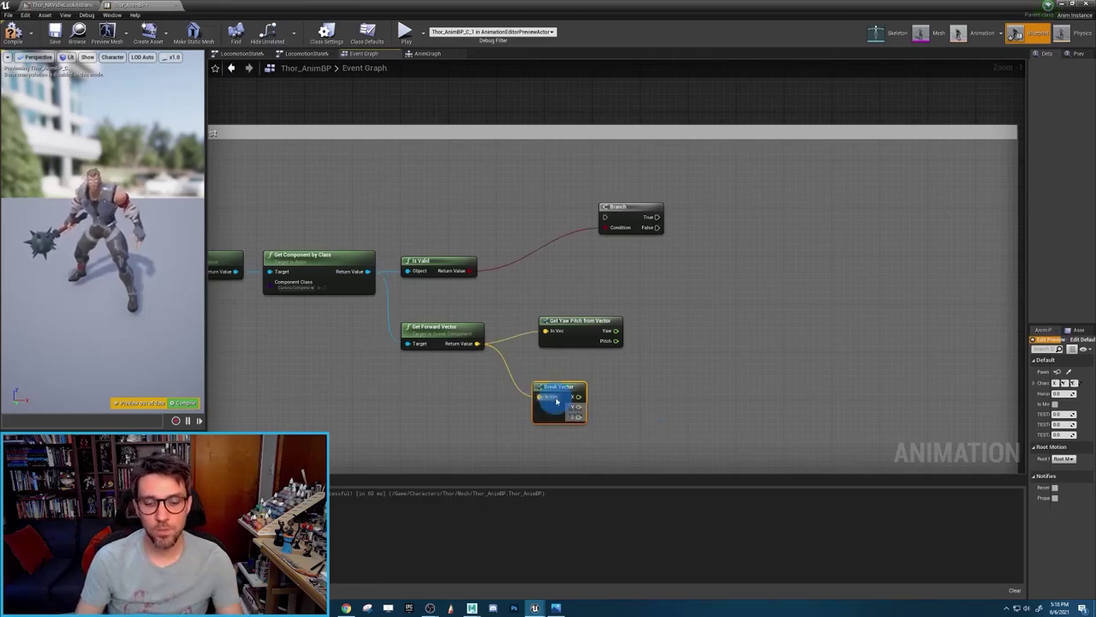
{"action": "key", "text": "Delete"}
- Move Get Yaw Pitch from Vector beside Get Forward Vector and promote its Yaw output to a float variable named CameraYAW
{"action": "left_click_drag", "start_coordinate": [605, 318], "coordinate": [560, 334]}
{"action": "left_click", "coordinate": [400, 334]}
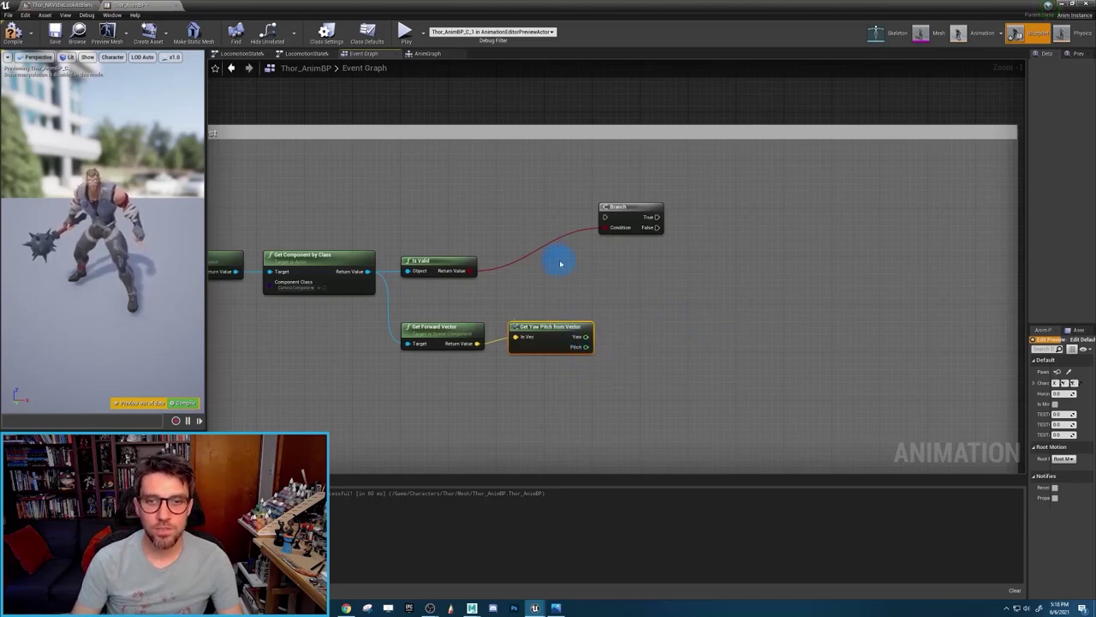
{"action": "left_click_drag", "start_coordinate": [581, 337], "coordinate": [693, 318]}
{"action": "left_click", "coordinate": [665, 340]}
{"action": "left_click_drag", "start_coordinate": [582, 337], "coordinate": [681, 323]}
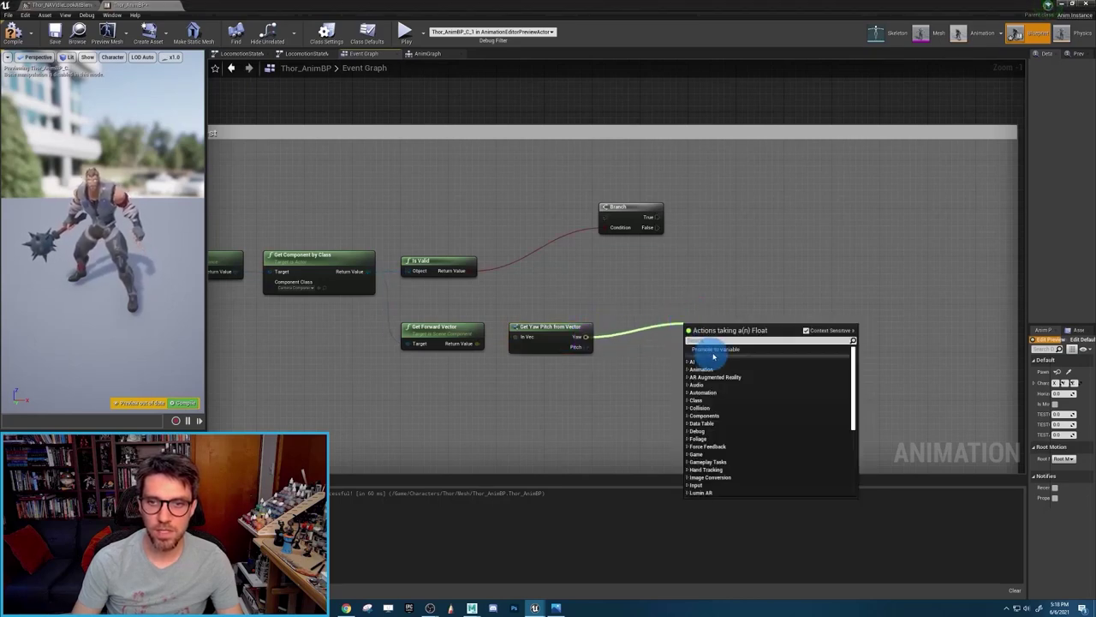
{"action": "left_click", "coordinate": [711, 350]}
{"action": "left_click", "coordinate": [690, 331]}
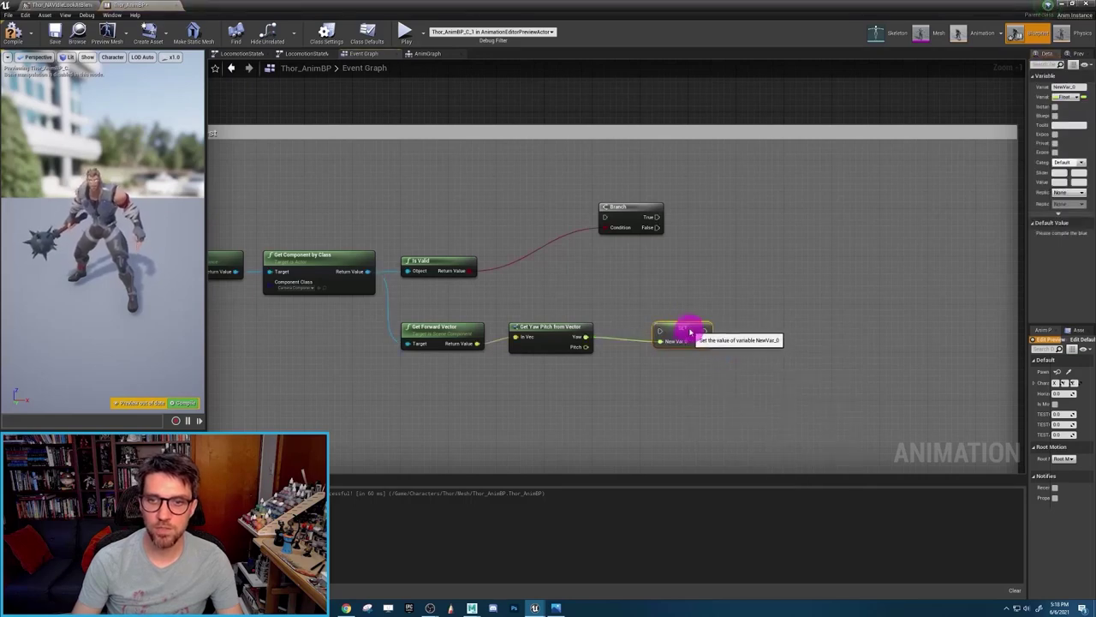
{"action": "left_click_drag", "start_coordinate": [1026, 123], "coordinate": [934, 129]}
{"action": "left_click", "coordinate": [676, 325]}
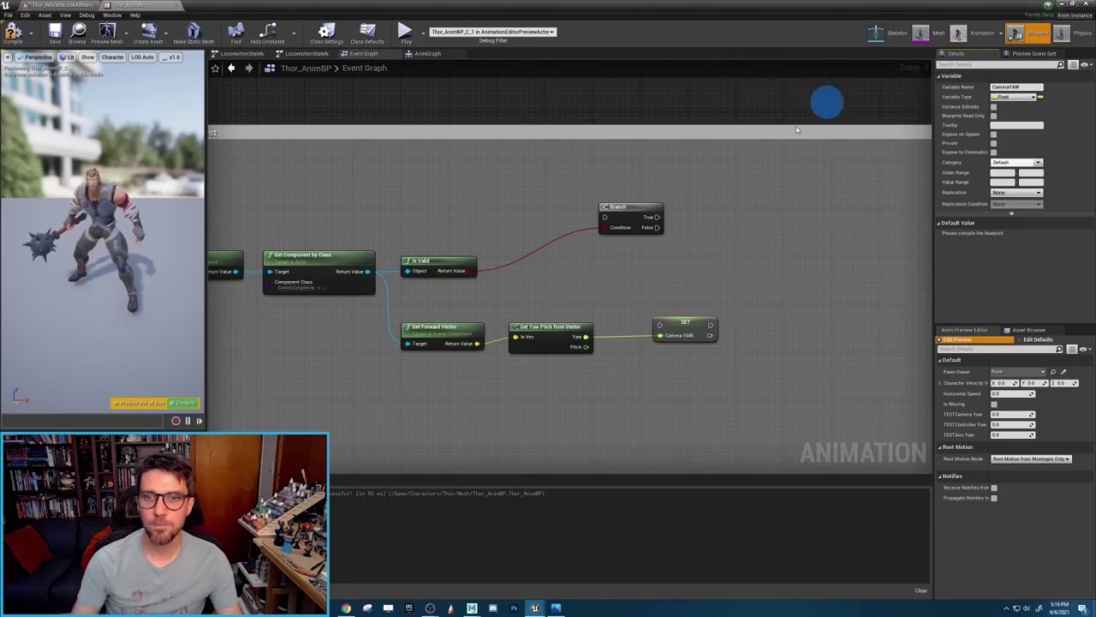
- Place the Camera YAW setter beside the Branch and run it from the Branch's True output
{"action": "mouse_move", "coordinate": [591, 276]}
{"action": "right_mouse_down"}
{"action": "mouse_move", "coordinate": [643, 292]}
{"action": "mouse_move", "coordinate": [593, 284]}
{"action": "right_mouse_up"}
{"action": "left_click_drag", "start_coordinate": [688, 335], "coordinate": [758, 227]}
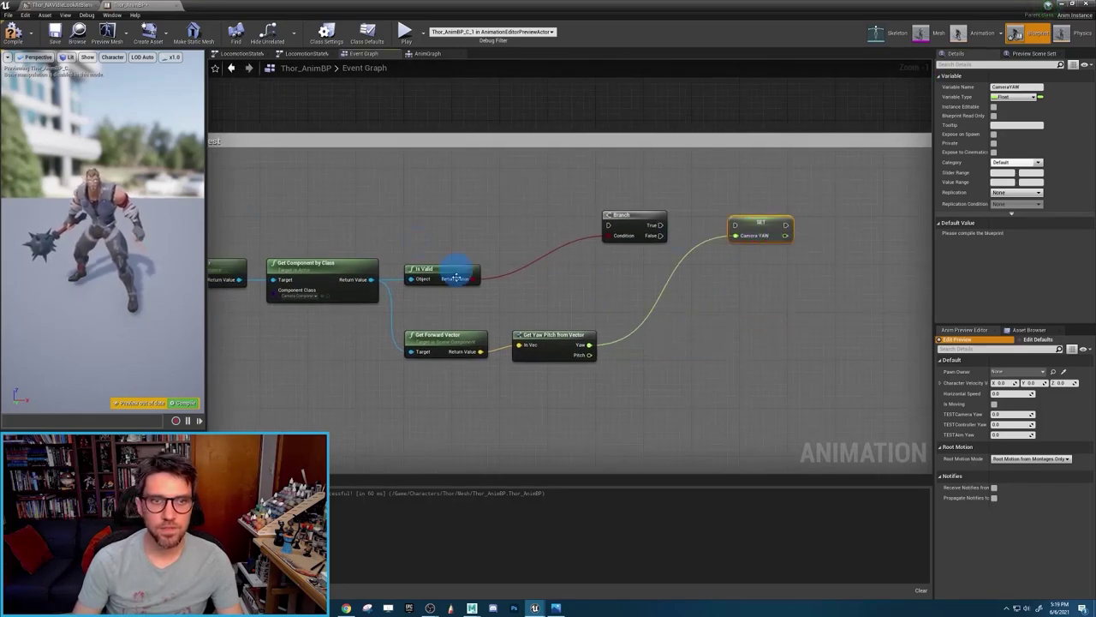
{"action": "left_click_drag", "start_coordinate": [661, 224], "coordinate": [744, 228]}
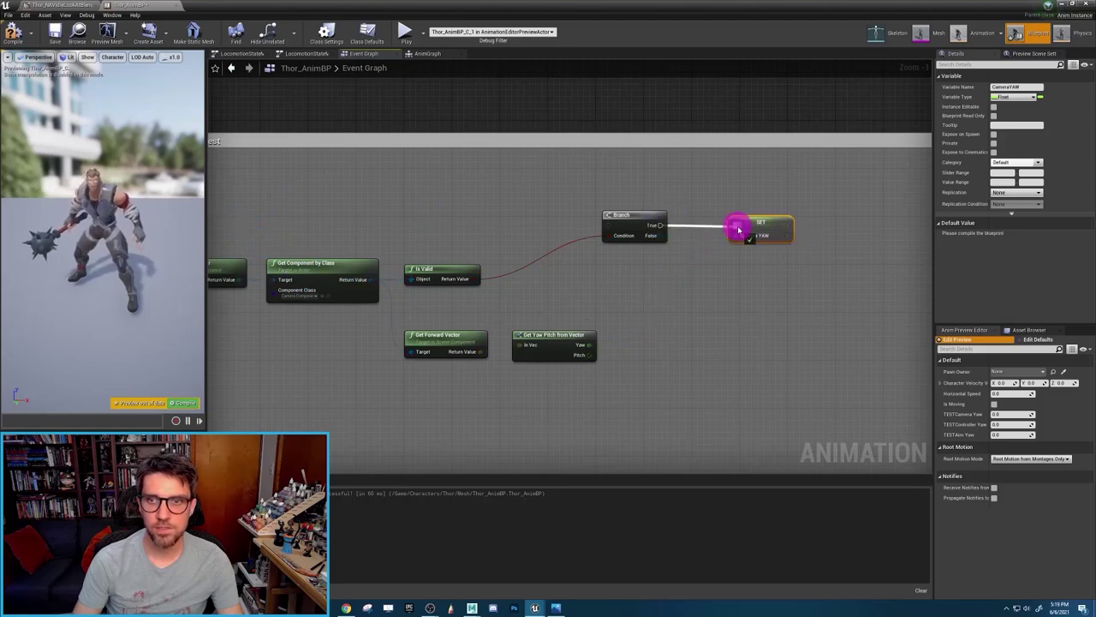
{"action": "left_click", "coordinate": [725, 197]}
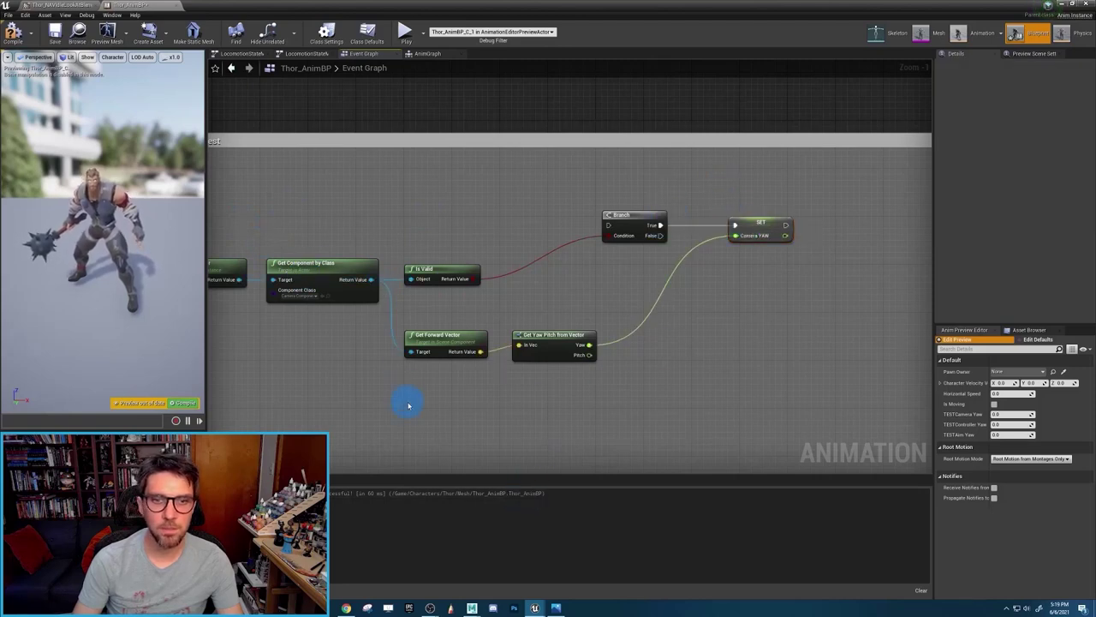
- Review the node chain from Get Owning Actor through the forward vector to the Camera YAW setter
{"action": "right_click_drag", "start_coordinate": [447, 412], "coordinate": [465, 391]}
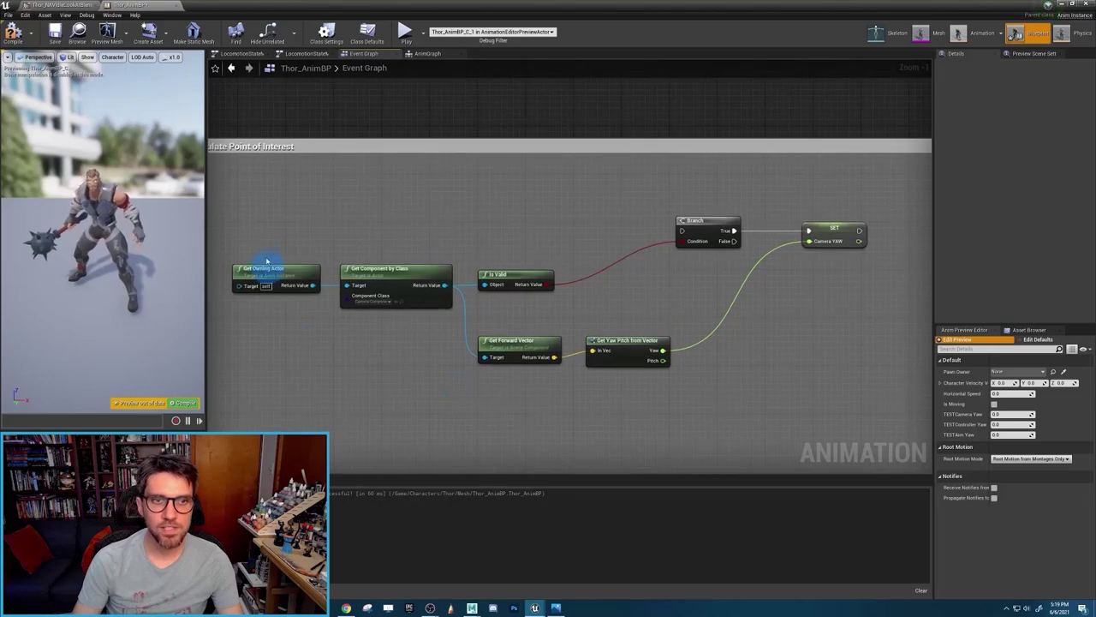
{"action": "left_click", "coordinate": [375, 256]}
{"action": "left_click", "coordinate": [489, 305]}
{"action": "left_click", "coordinate": [529, 358]}
{"action": "left_click", "coordinate": [503, 342]}
{"action": "left_click_drag", "start_coordinate": [554, 357], "coordinate": [591, 358]}
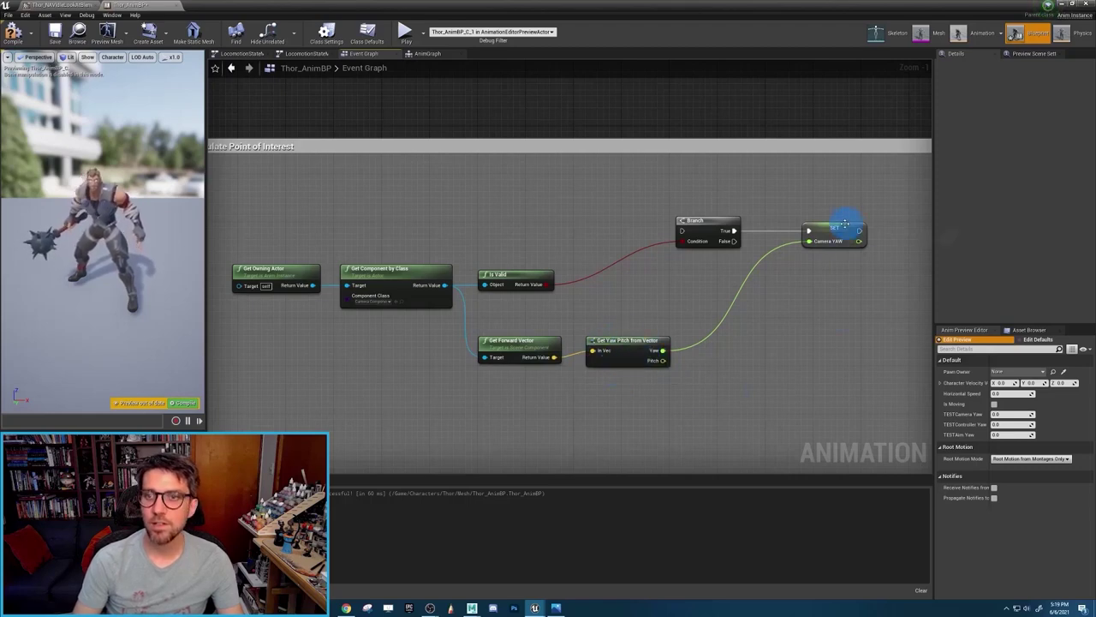
{"action": "right_click_drag", "start_coordinate": [766, 362], "coordinate": [766, 340]}
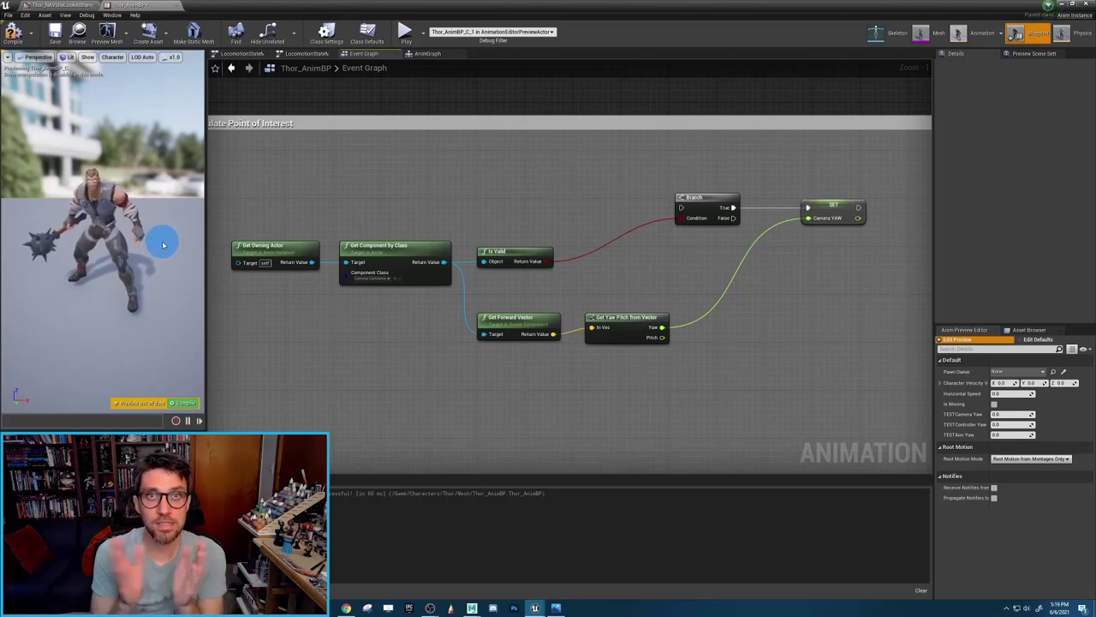
{"action": "right_click_drag", "start_coordinate": [407, 342], "coordinate": [454, 314]}
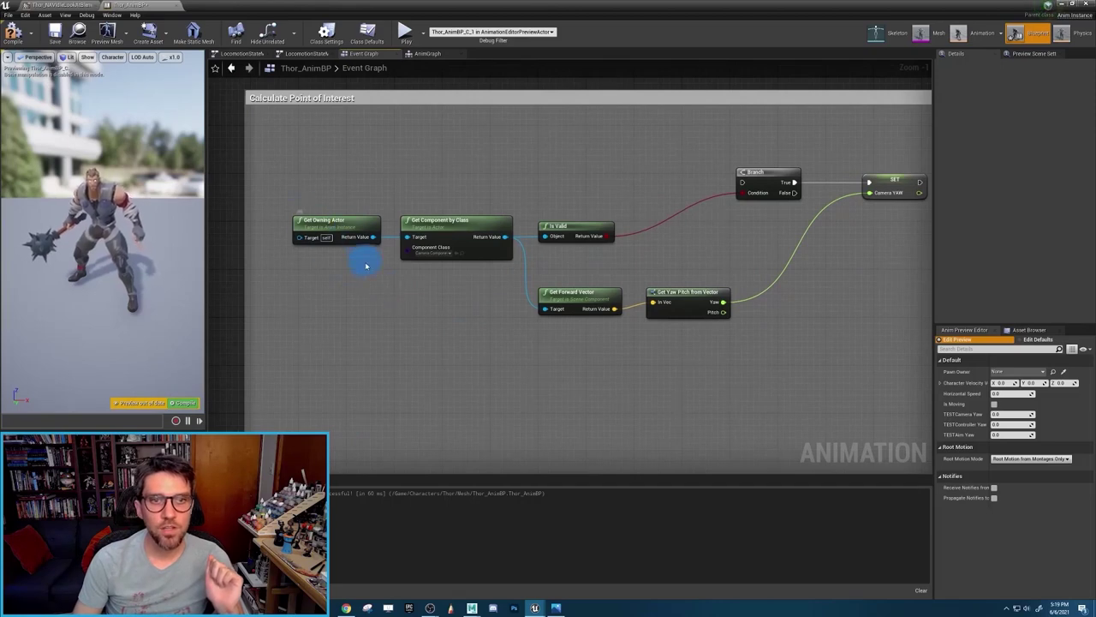
- Add a Get Actor Forward Vector node fed by Get Owning Actor and place it below Get Forward Vector
{"action": "right_click_drag", "start_coordinate": [514, 382], "coordinate": [488, 369]}
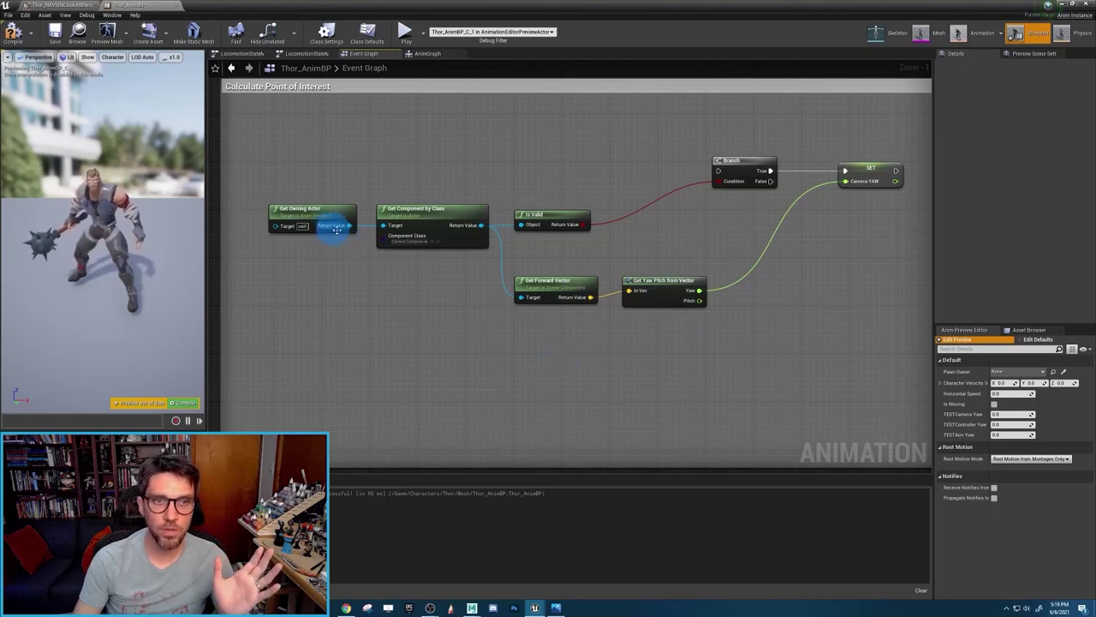
{"action": "left_click_drag", "start_coordinate": [336, 229], "coordinate": [487, 400]}
{"action": "type", "text": "get forw"}
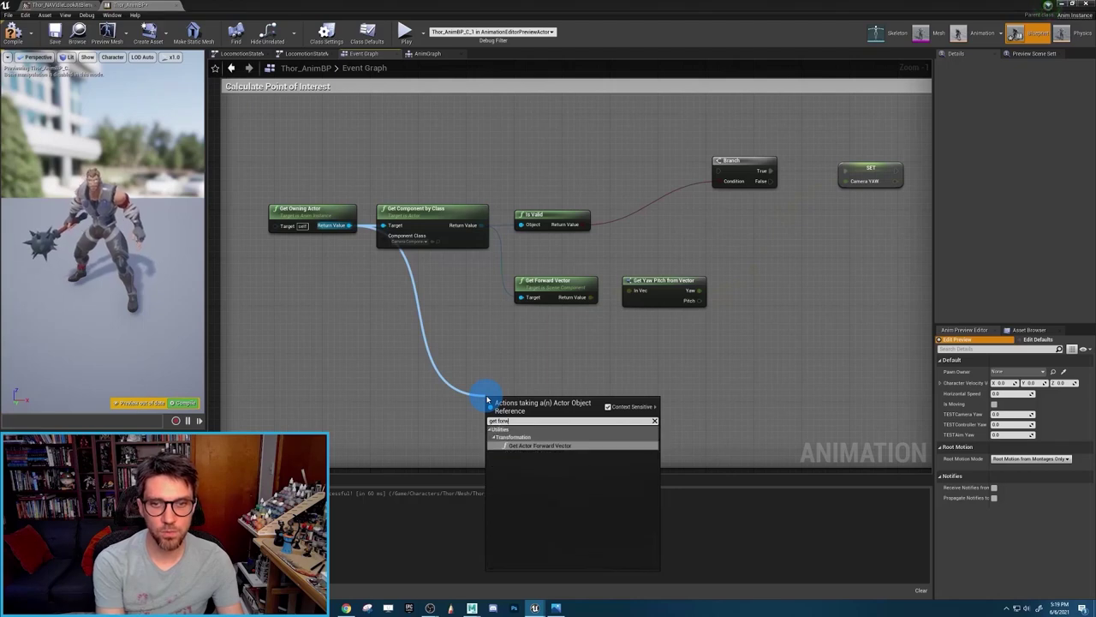
{"action": "key", "text": "Return"}
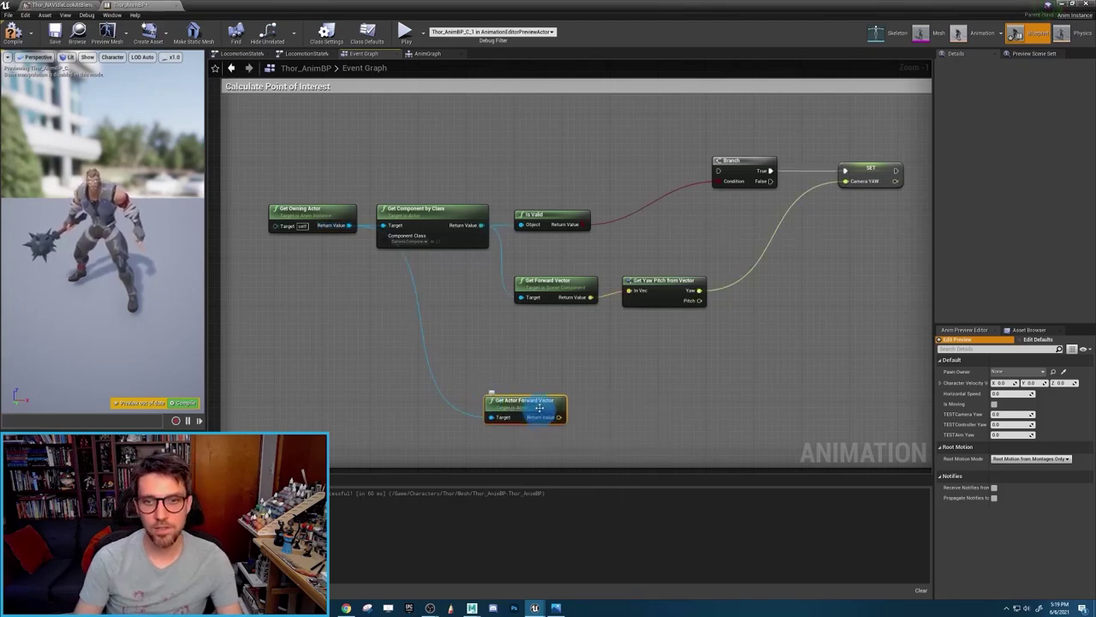
{"action": "left_click_drag", "start_coordinate": [540, 408], "coordinate": [576, 397]}
- Duplicate the Get Yaw Pitch from Vector node and feed the copy with the actor forward vector
{"action": "left_click_drag", "start_coordinate": [697, 360], "coordinate": [672, 285]}
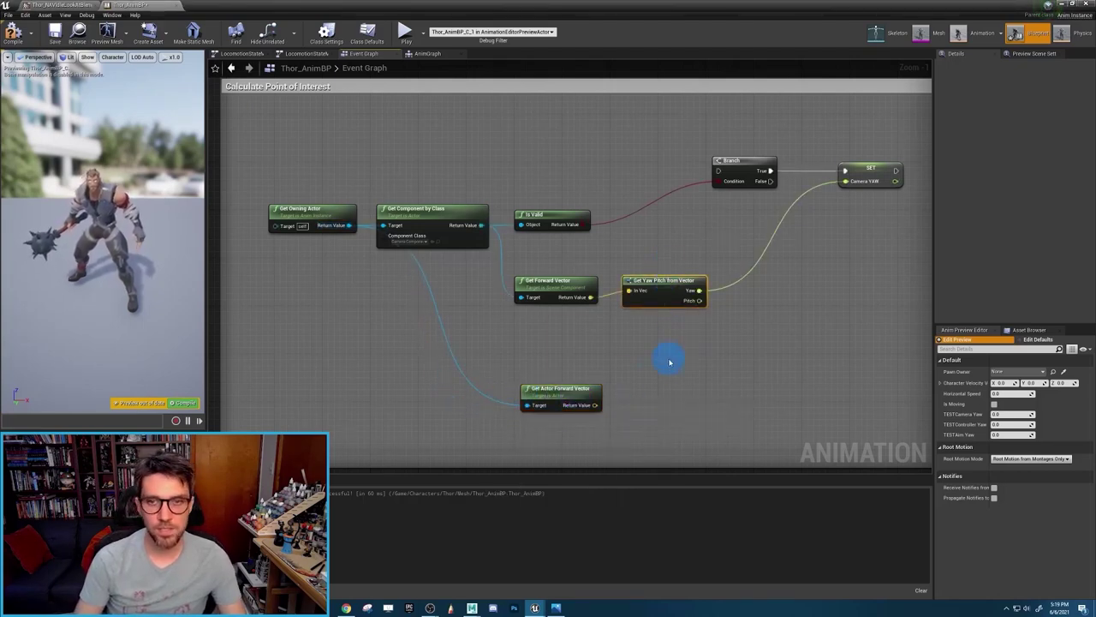
{"action": "key", "text": "ctrl+v"}
{"action": "left_click_drag", "start_coordinate": [717, 421], "coordinate": [635, 399]}
- Promote the copied node's Yaw output to a variable named ControllerYaw and chain its setter after the Camera YAW setter
{"action": "right_click_drag", "start_coordinate": [801, 327], "coordinate": [585, 321]}
{"action": "left_click_drag", "start_coordinate": [518, 381], "coordinate": [774, 220]}
{"action": "left_click", "coordinate": [795, 245]}
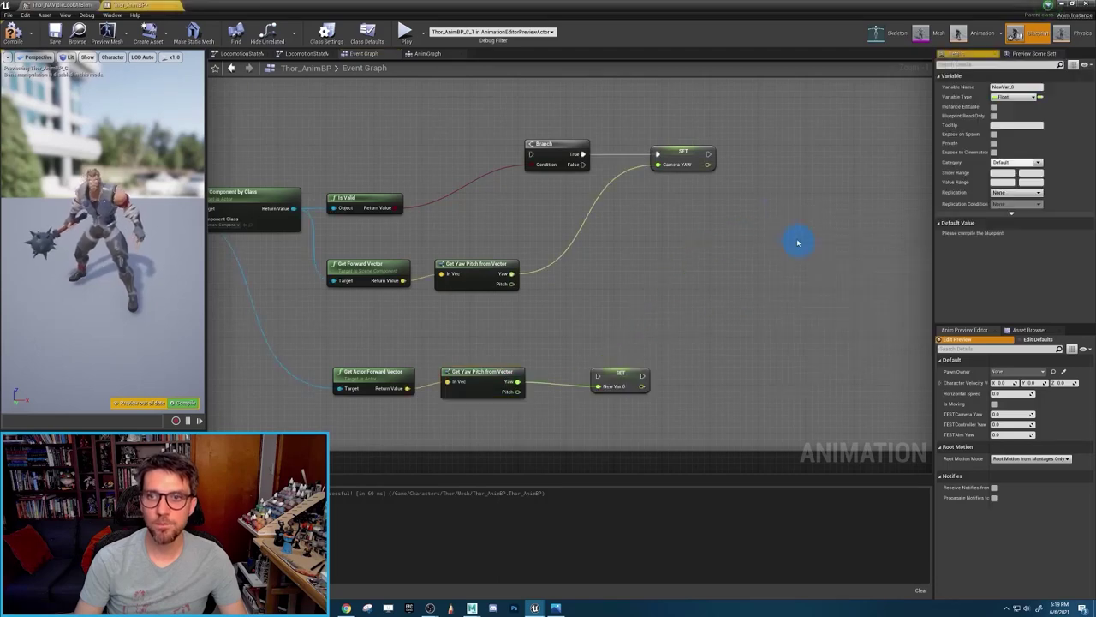
{"action": "left_click_drag", "start_coordinate": [620, 377], "coordinate": [800, 160]}
{"action": "left_click", "coordinate": [1017, 86]}
{"action": "left_click_drag", "start_coordinate": [1021, 86], "coordinate": [923, 78]}
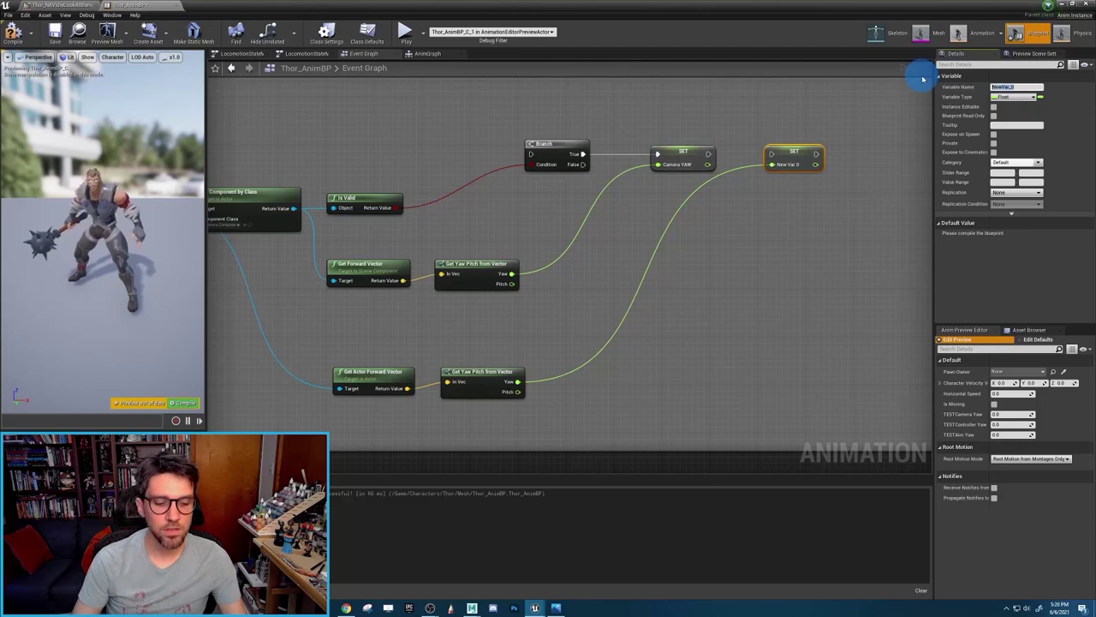
{"action": "type", "text": "ControllerYaw"}
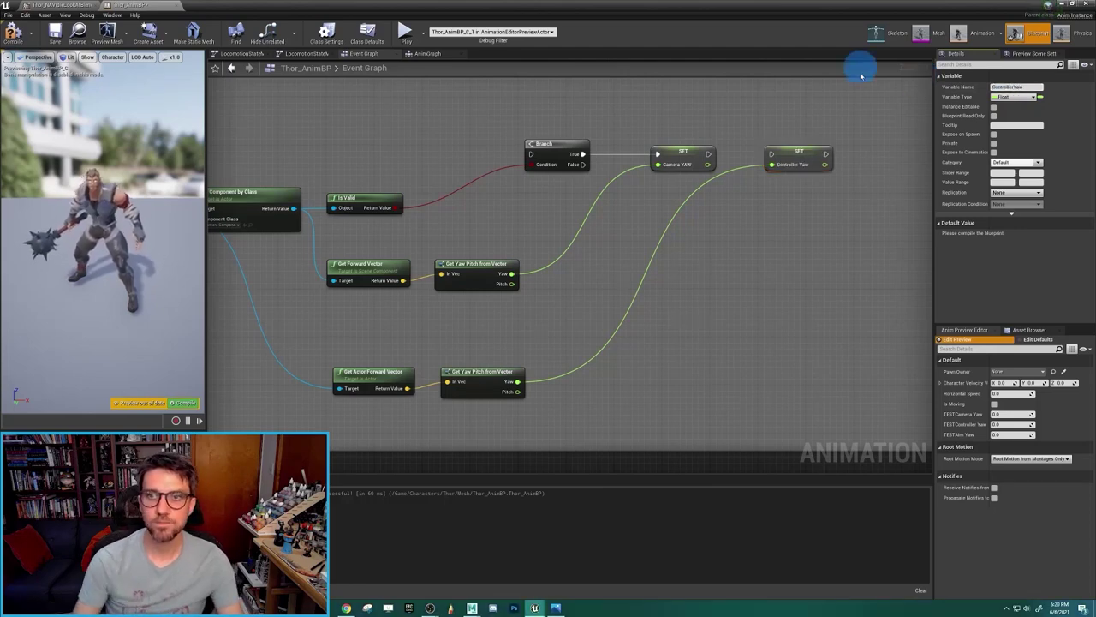
{"action": "left_click_drag", "start_coordinate": [708, 154], "coordinate": [780, 156]}
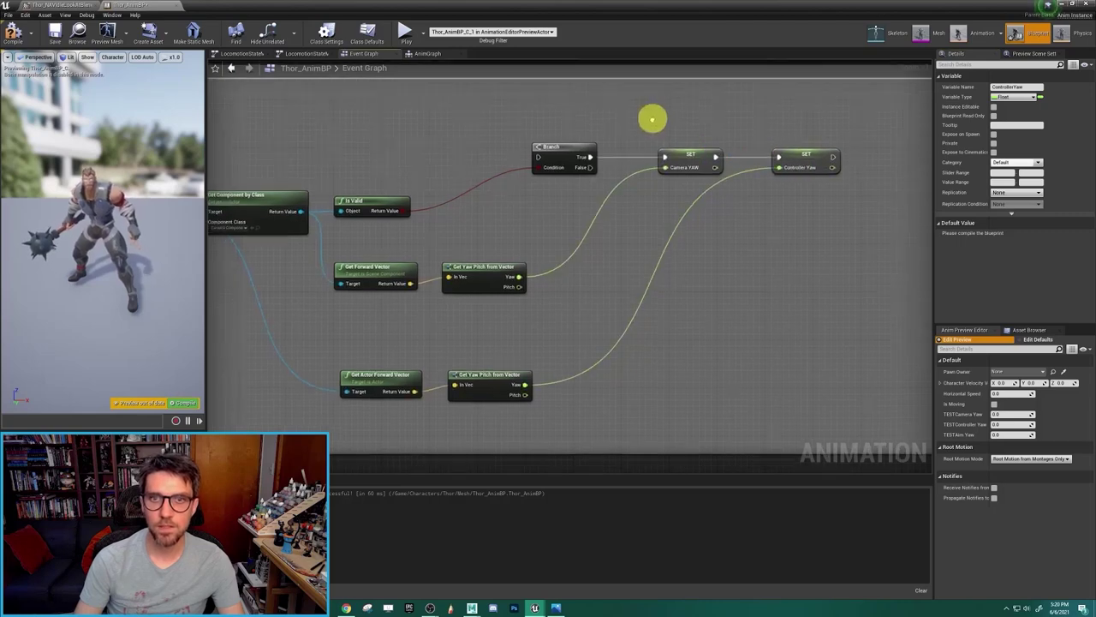
- Move the Get Actor Forward Vector node and its yaw-pitch node up, closer to the camera forward vector row
{"action": "scroll", "coordinate": [677, 144], "scroll_direction": "down", "scroll_amount": 1}
{"action": "left_click_drag", "start_coordinate": [519, 349], "coordinate": [580, 311]}
{"action": "left_click", "coordinate": [575, 232]}
{"action": "right_click_drag", "start_coordinate": [575, 232], "coordinate": [627, 259]}
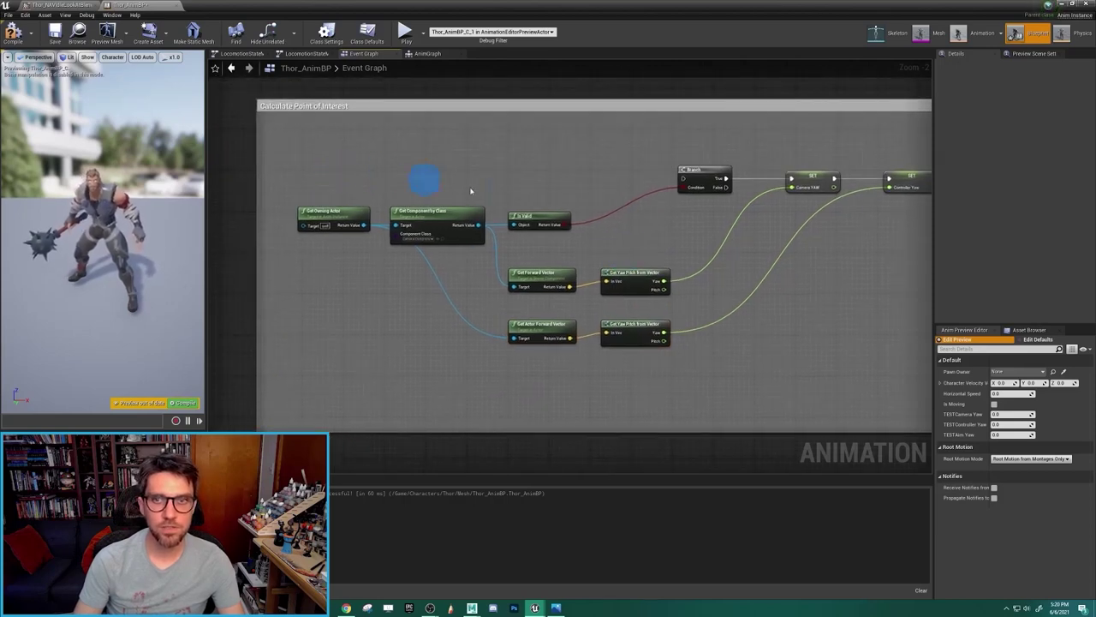
{"action": "right_click_drag", "start_coordinate": [756, 269], "coordinate": [638, 250]}
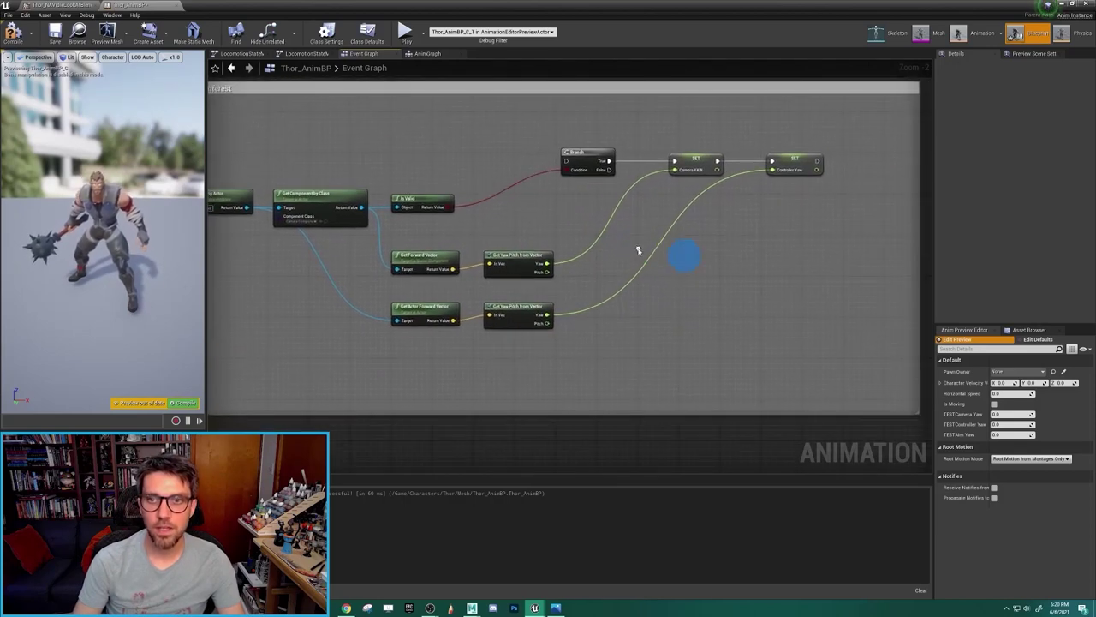
- Compile the Thor_AnimBP blueprint
{"action": "left_click", "coordinate": [718, 166]}
{"action": "left_click", "coordinate": [29, 31]}
{"action": "left_click", "coordinate": [634, 355]}
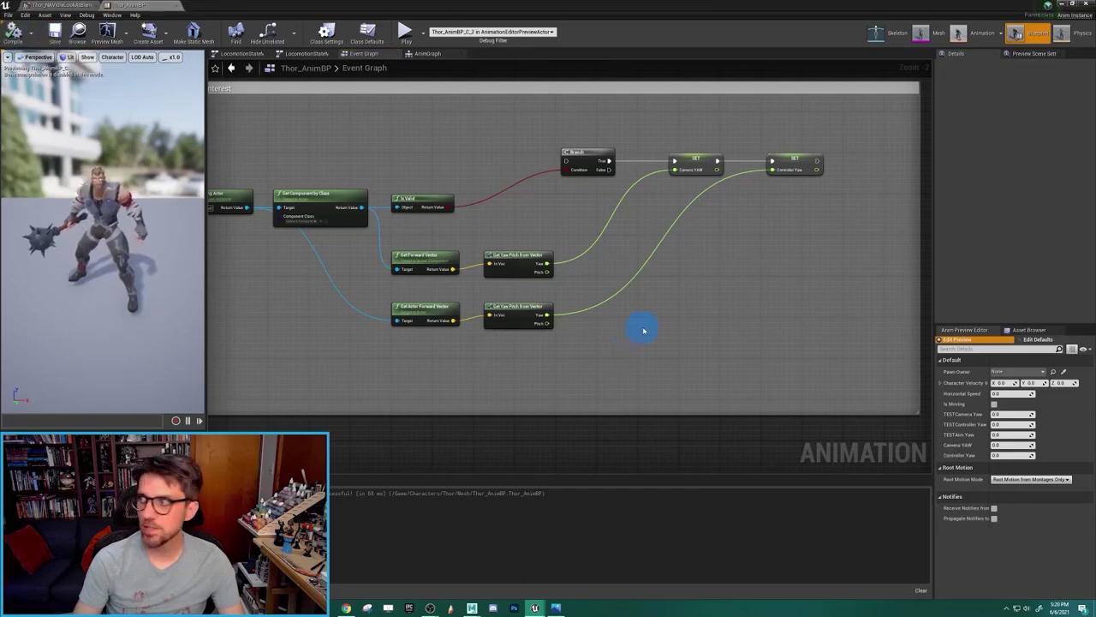
- Extend the Calculate Point of Interest comment box downward to leave room for more nodes
{"action": "right_click_drag", "start_coordinate": [595, 273], "coordinate": [649, 253]}
{"action": "left_click_drag", "start_coordinate": [690, 398], "coordinate": [690, 463]}
{"action": "right_click_drag", "start_coordinate": [702, 356], "coordinate": [651, 351]}
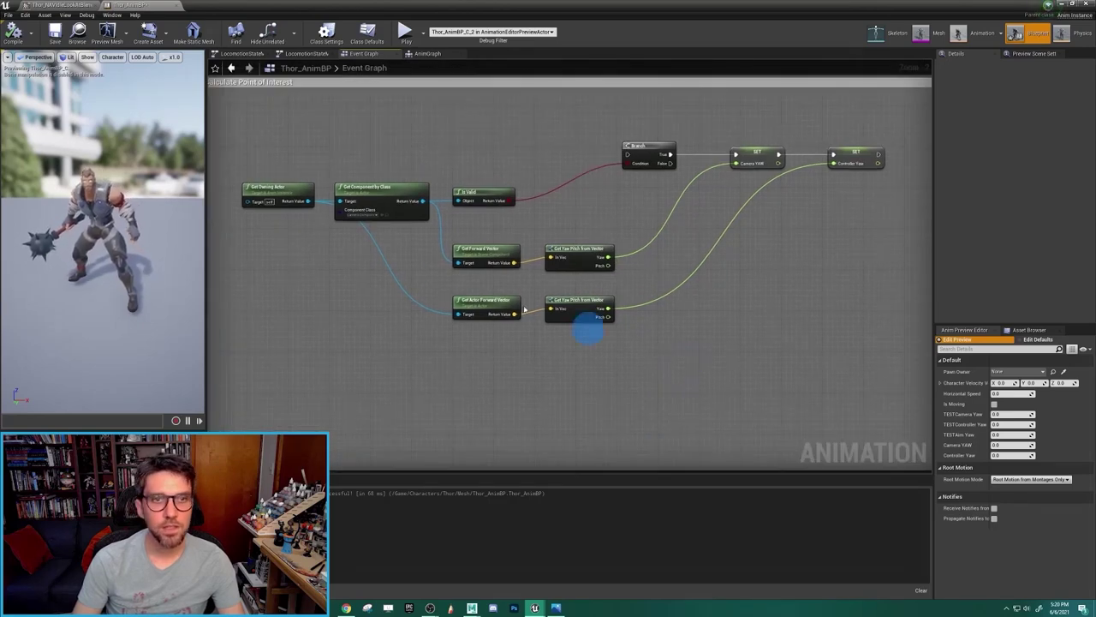
{"action": "scroll", "coordinate": [443, 237], "scroll_direction": "down", "scroll_amount": 5}
{"action": "right_click_drag", "start_coordinate": [444, 232], "coordinate": [458, 261]}
{"action": "scroll", "coordinate": [407, 236], "scroll_direction": "up", "scroll_amount": 2}
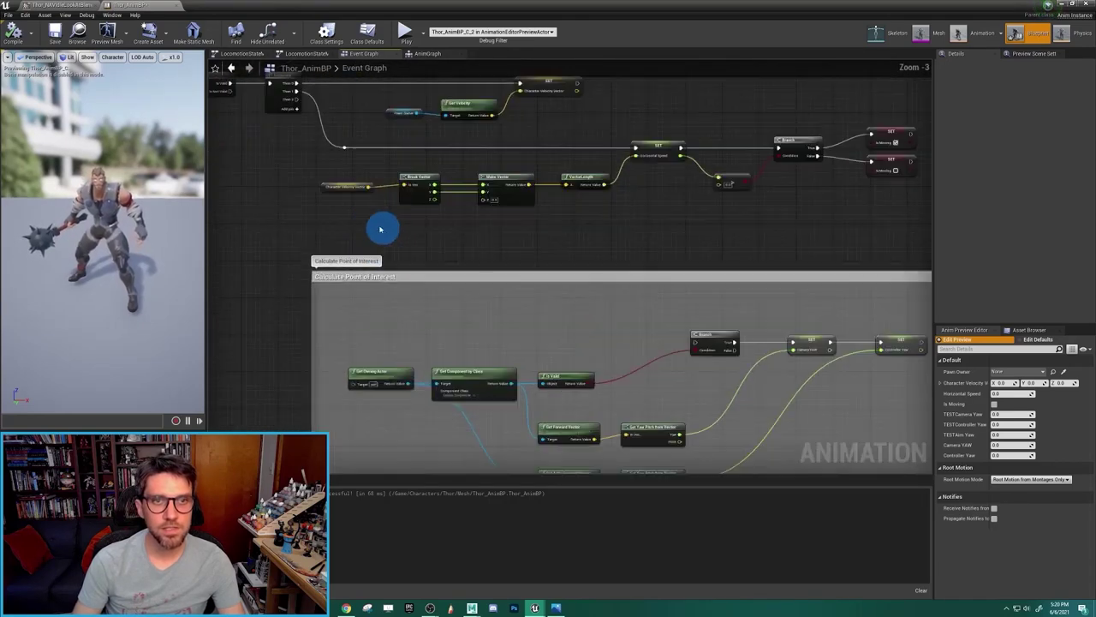
- Connect the Sequence node's Then 2 output to the Branch in Calculate Point of Interest and add another Sequence output pin
{"action": "right_click_drag", "start_coordinate": [320, 159], "coordinate": [615, 219]}
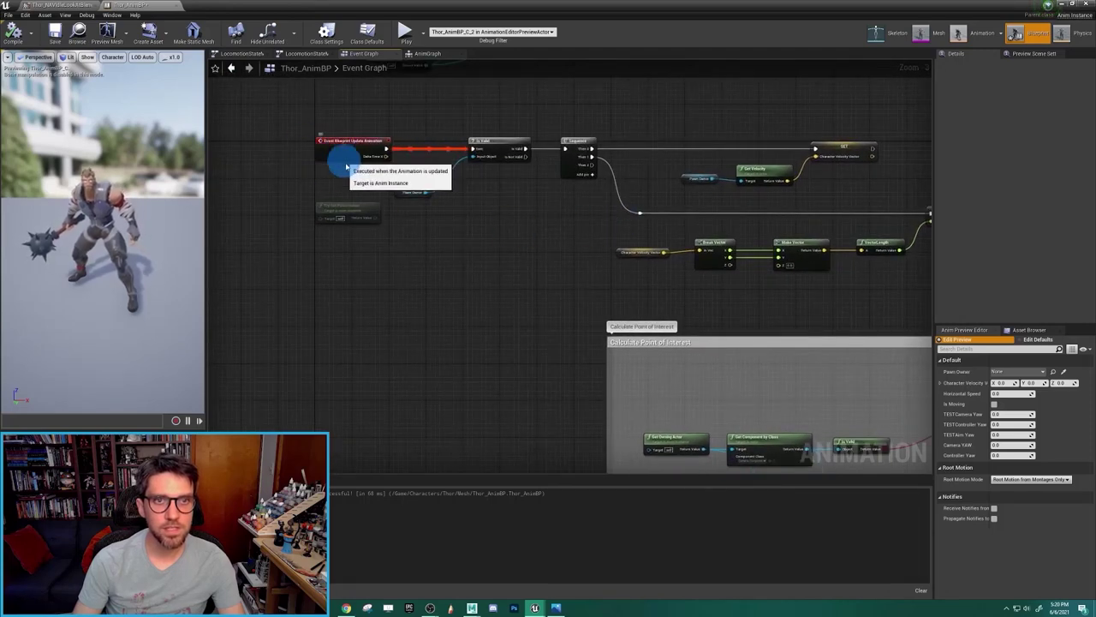
{"action": "right_click_drag", "start_coordinate": [547, 258], "coordinate": [469, 229]}
{"action": "left_click", "coordinate": [506, 139]}
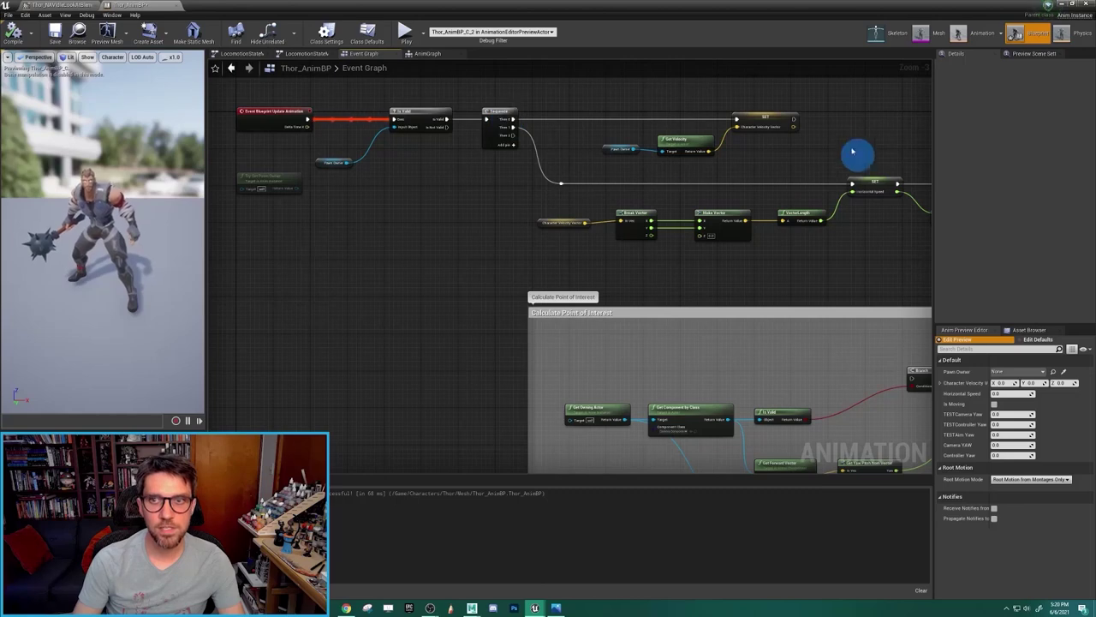
{"action": "right_click_drag", "start_coordinate": [572, 220], "coordinate": [514, 197]}
{"action": "left_click_drag", "start_coordinate": [455, 115], "coordinate": [852, 354]}
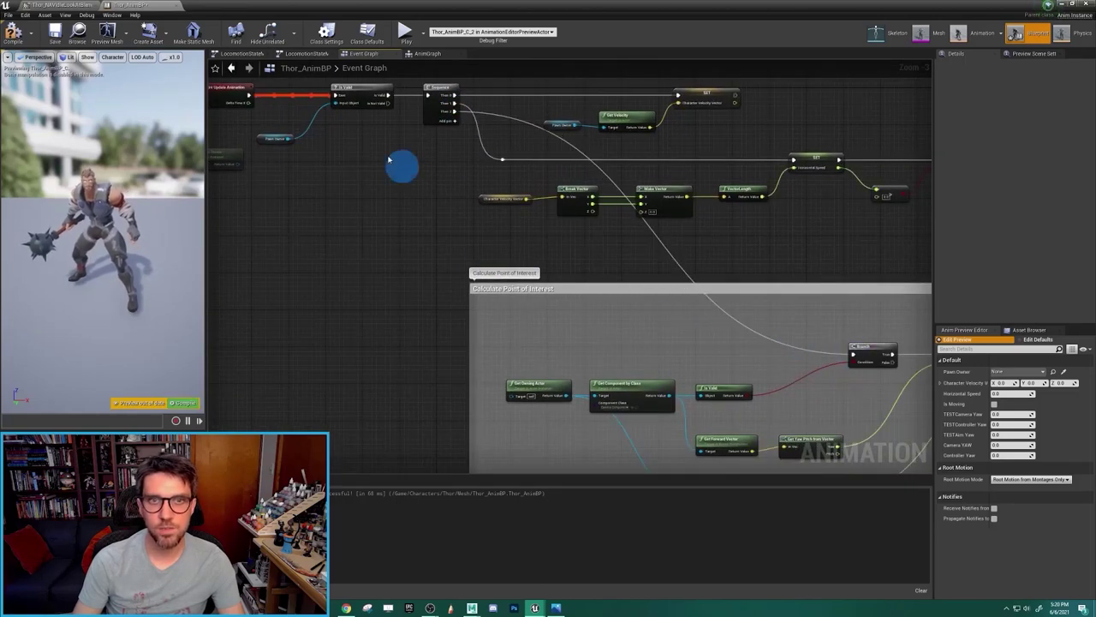
{"action": "left_click", "coordinate": [433, 109]}
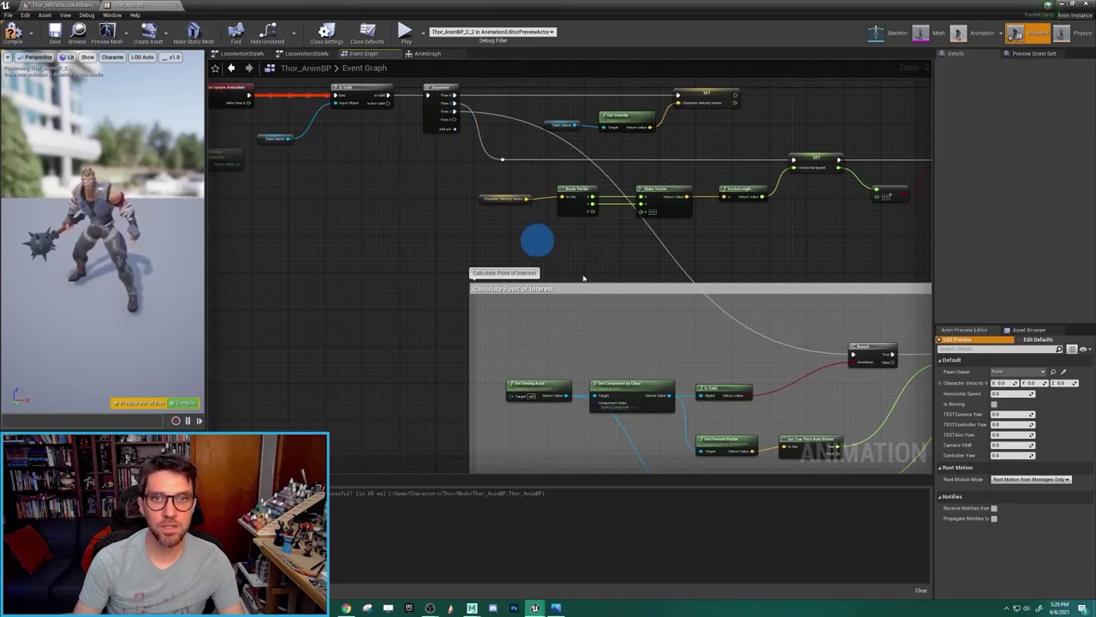
- Insert a reroute point on the Sequence-to-Branch wire and place it inside the comment box above Get Owning Actor, level with the Branch
{"action": "right_click_drag", "start_coordinate": [765, 276], "coordinate": [357, 168]}
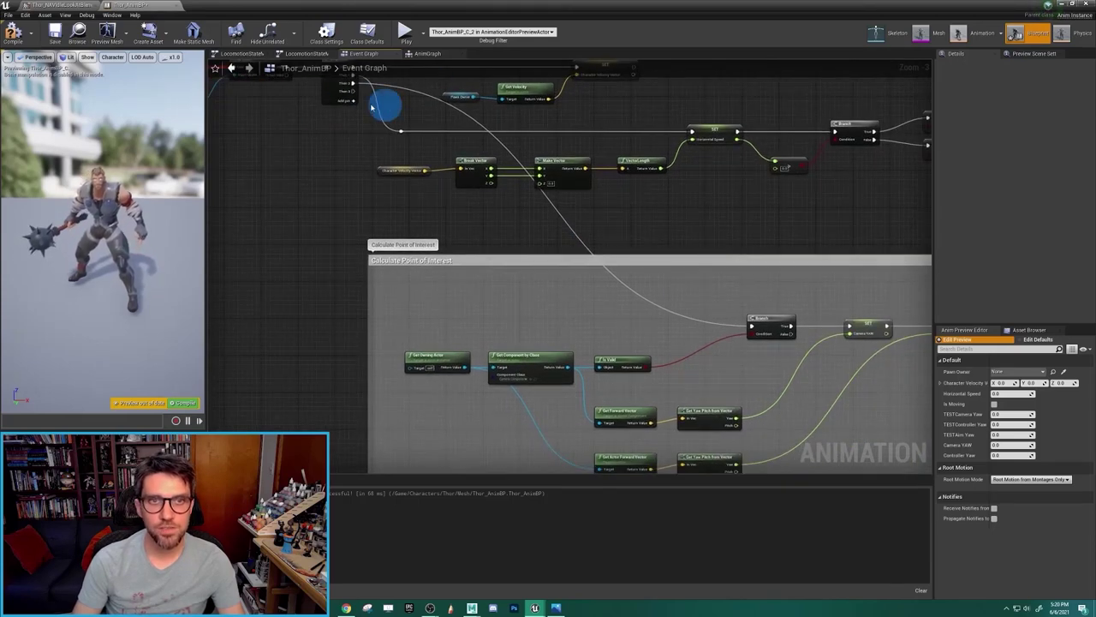
{"action": "double_click", "coordinate": [580, 239]}
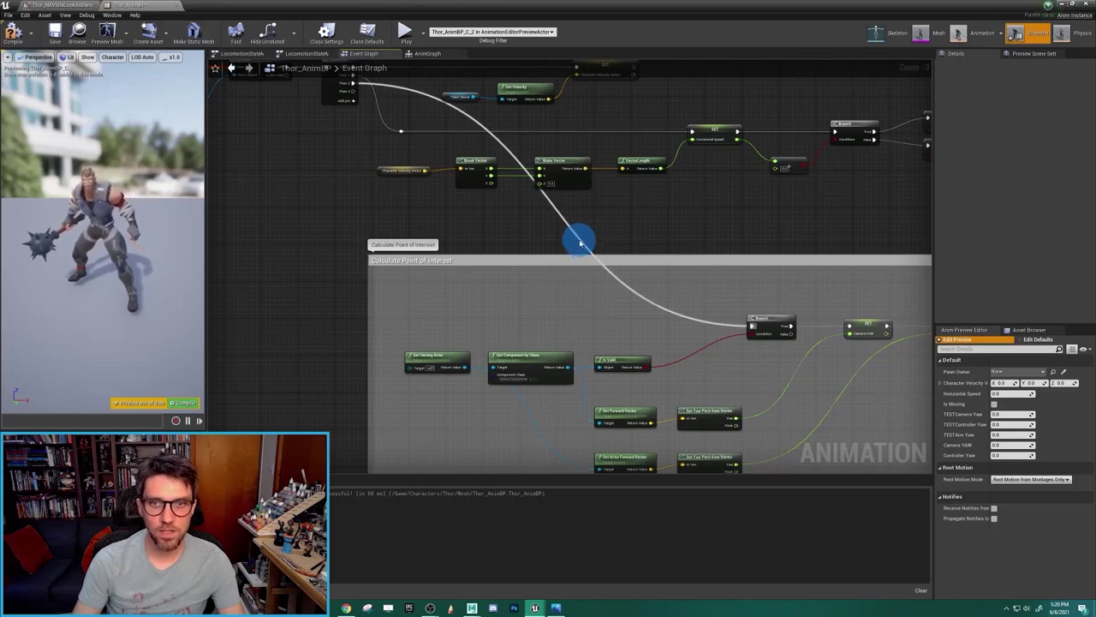
{"action": "left_click_drag", "start_coordinate": [579, 239], "coordinate": [411, 326]}
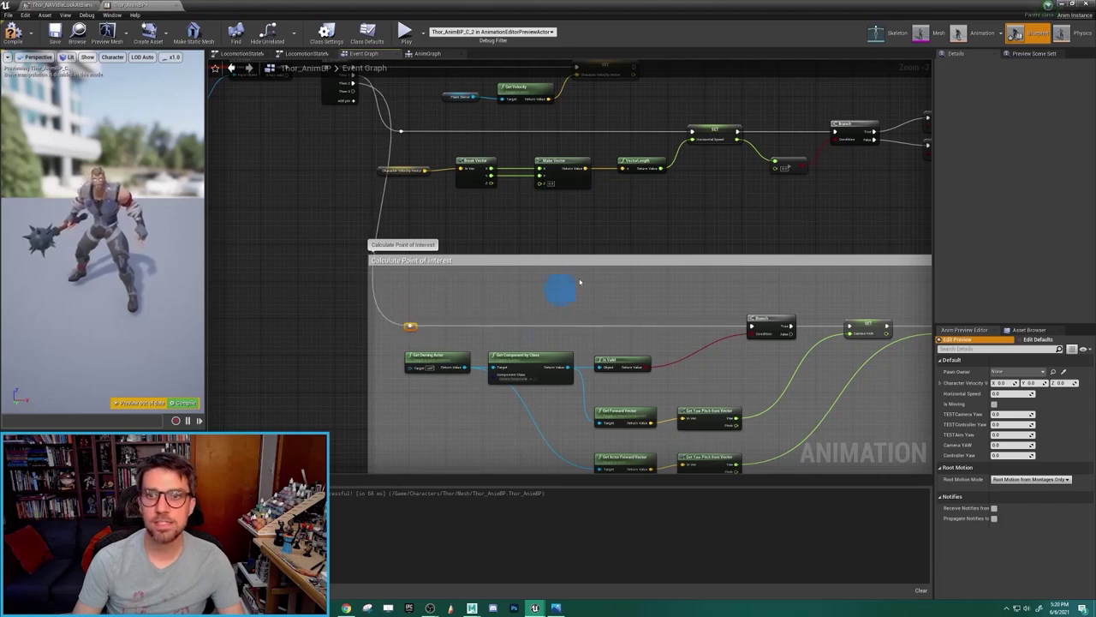
- Restore the Thor_AnimBP editor to a smaller, widened window beside the level viewport, with the Camera YAW and Controller Yaw setters in view
{"action": "left_click", "coordinate": [1076, 5]}
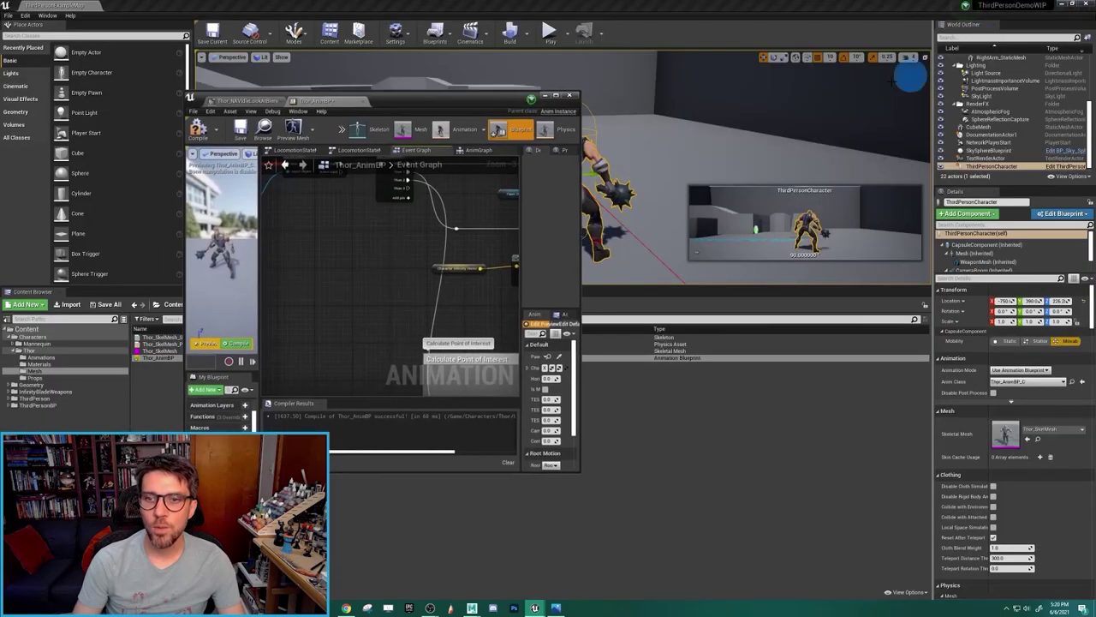
{"action": "left_click_drag", "start_coordinate": [411, 108], "coordinate": [899, 72]}
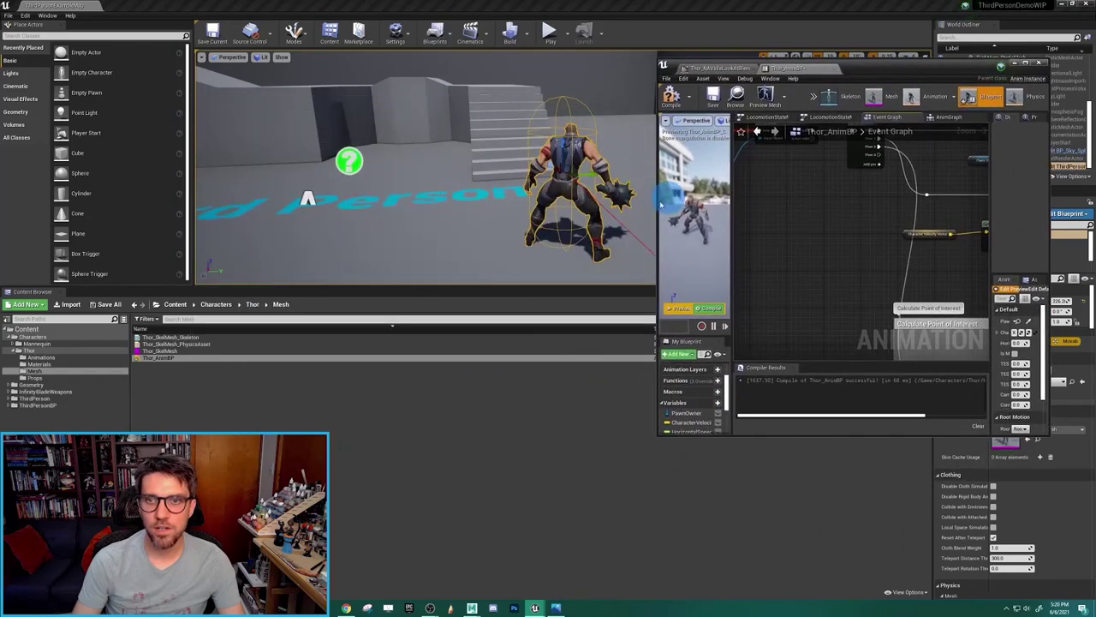
{"action": "left_click_drag", "start_coordinate": [655, 208], "coordinate": [522, 208]}
{"action": "right_click_drag", "start_coordinate": [898, 293], "coordinate": [736, 297]}
{"action": "scroll", "coordinate": [672, 303], "scroll_direction": "down", "scroll_amount": 2}
{"action": "right_click_drag", "start_coordinate": [839, 278], "coordinate": [756, 149]}
{"action": "scroll", "coordinate": [755, 163], "scroll_direction": "up", "scroll_amount": 1}
{"action": "scroll", "coordinate": [759, 190], "scroll_direction": "up", "scroll_amount": 1}
{"action": "right_click_drag", "start_coordinate": [813, 241], "coordinate": [776, 186]}
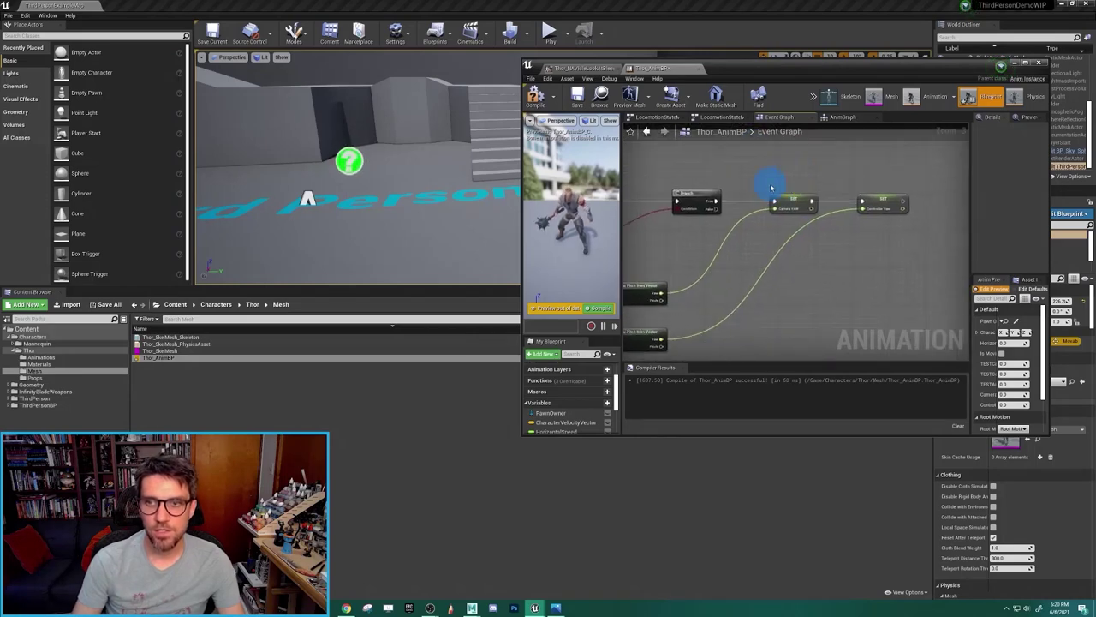
- Watch the input values of the Camera YAW and Controller Yaw setters
{"action": "right_click", "coordinate": [786, 210]}
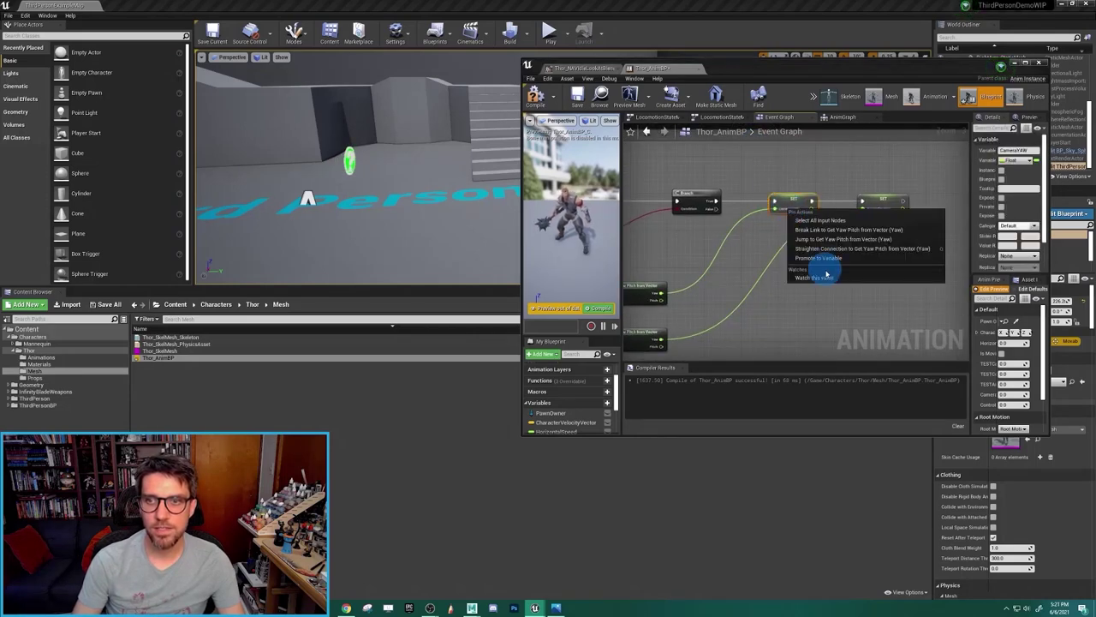
{"action": "left_click", "coordinate": [761, 232]}
{"action": "right_click", "coordinate": [778, 206]}
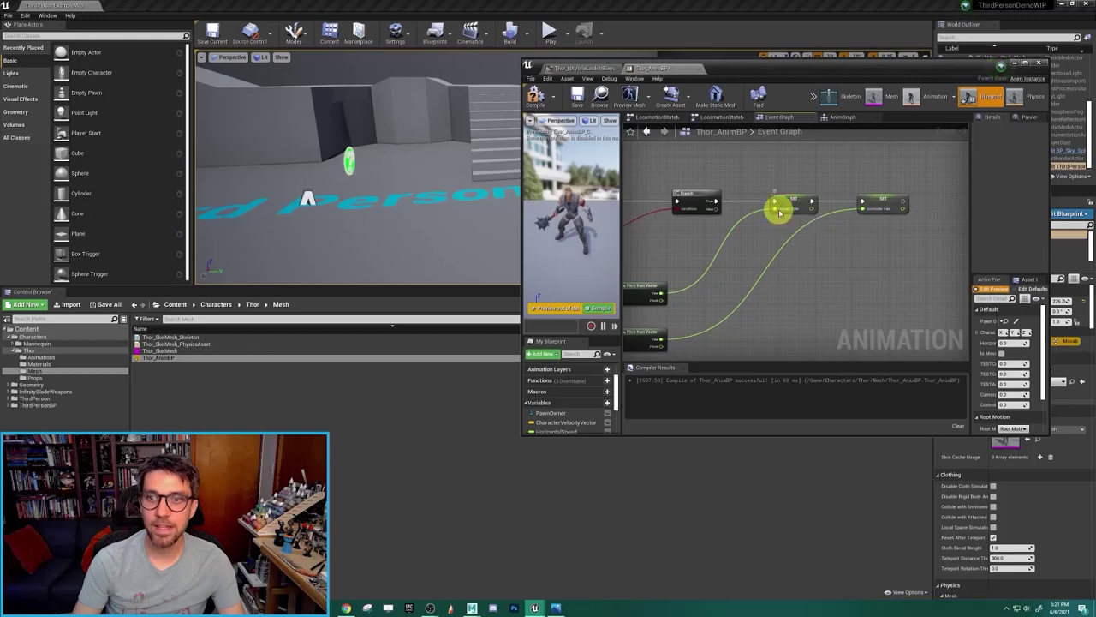
{"action": "left_click", "coordinate": [860, 244]}
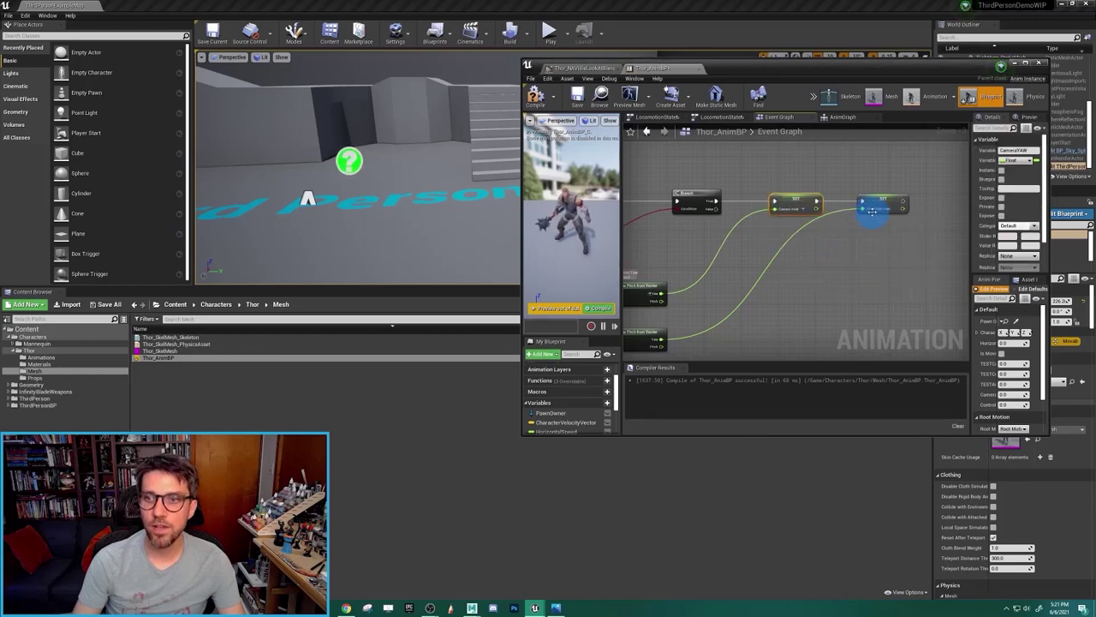
{"action": "right_click", "coordinate": [874, 210]}
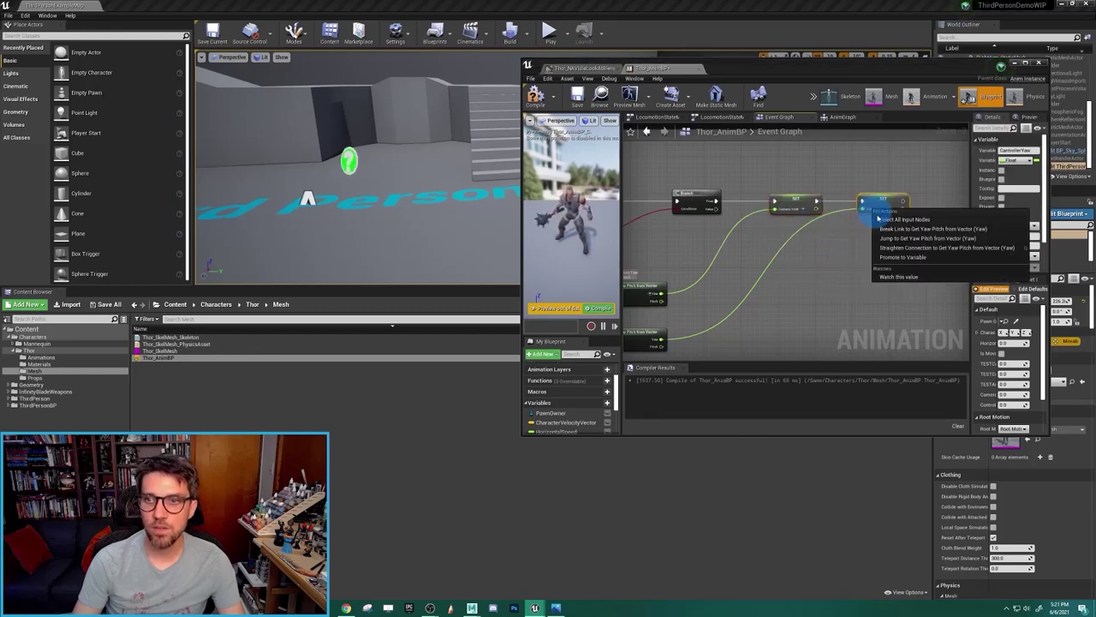
{"action": "left_click", "coordinate": [891, 276]}
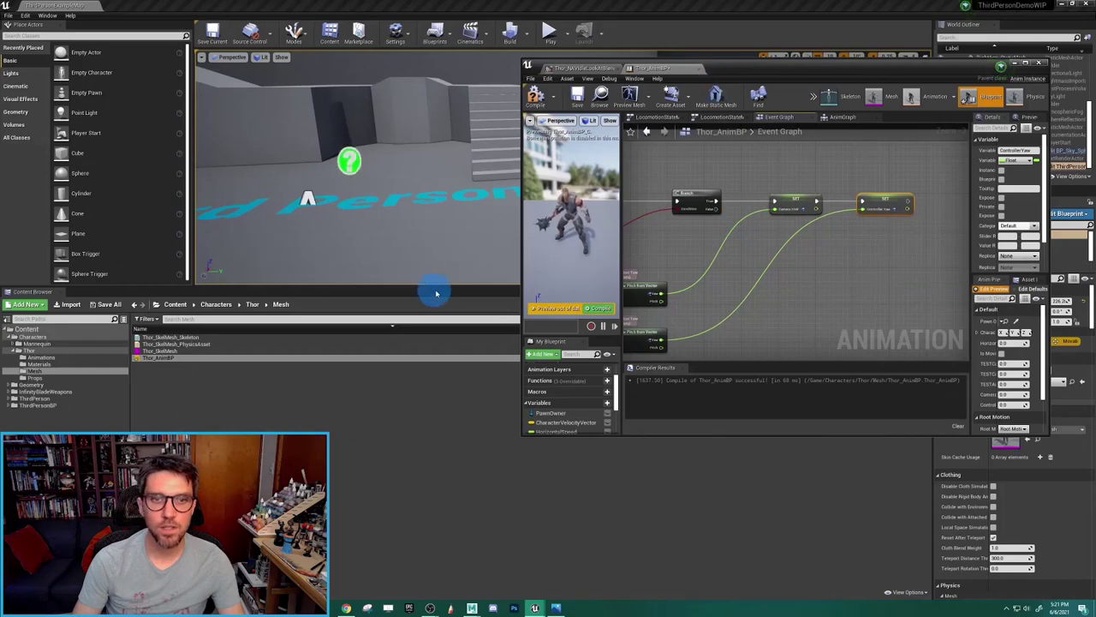
- Enlarge the level viewport, start playing the level, and fit a taller Thor_AnimBP window beside the game view
{"action": "left_click_drag", "start_coordinate": [436, 286], "coordinate": [453, 458]}
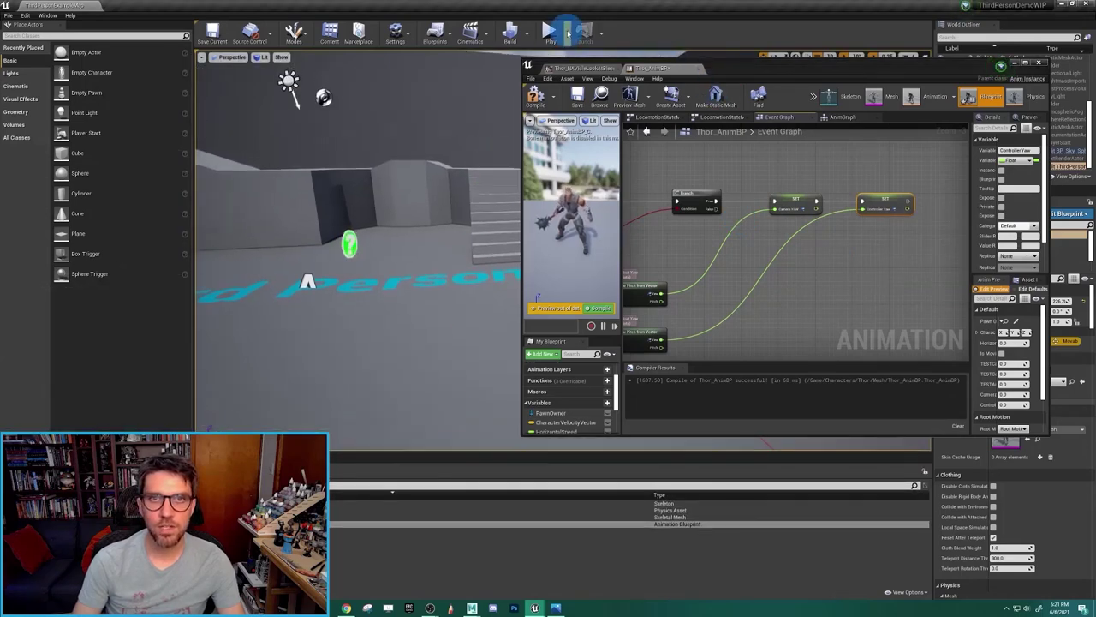
{"action": "left_click", "coordinate": [551, 31]}
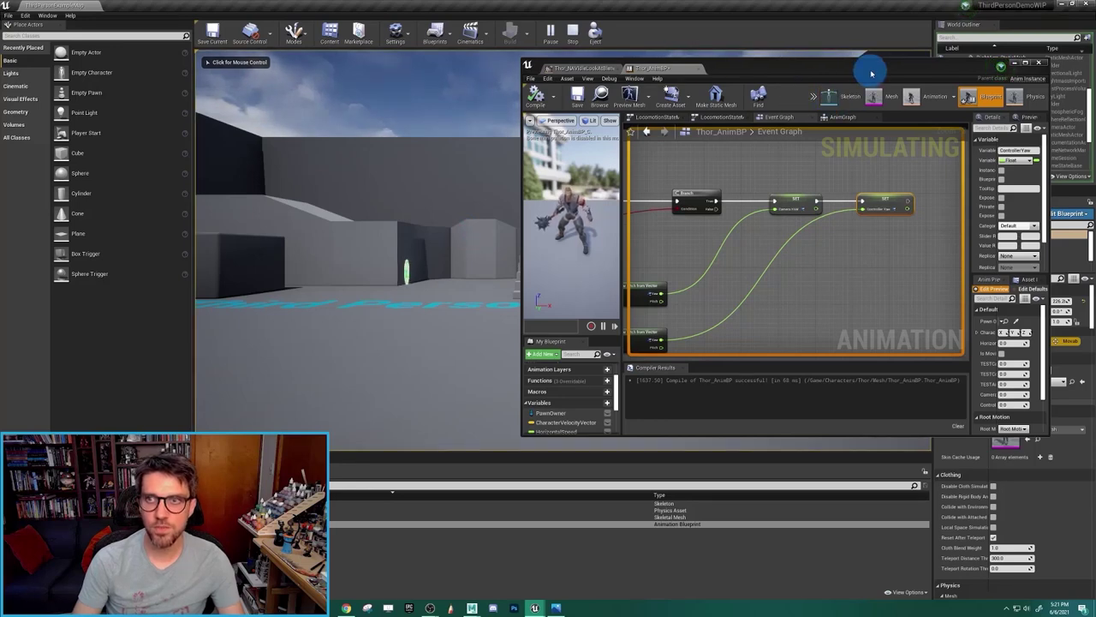
{"action": "left_click_drag", "start_coordinate": [869, 57], "coordinate": [1095, 17]}
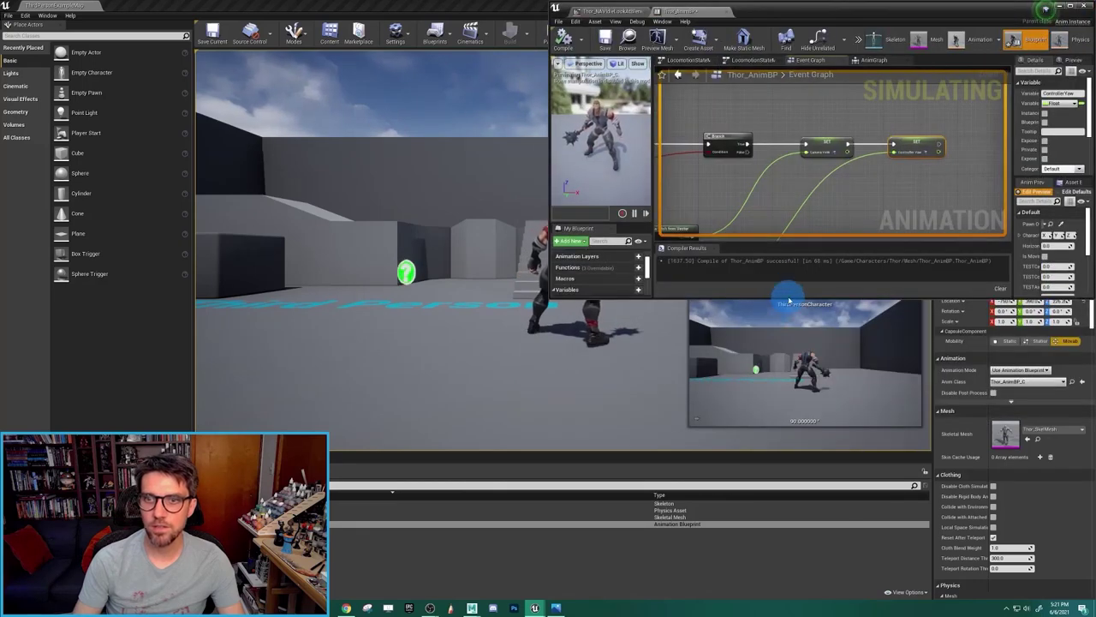
{"action": "left_click_drag", "start_coordinate": [788, 300], "coordinate": [791, 528]}
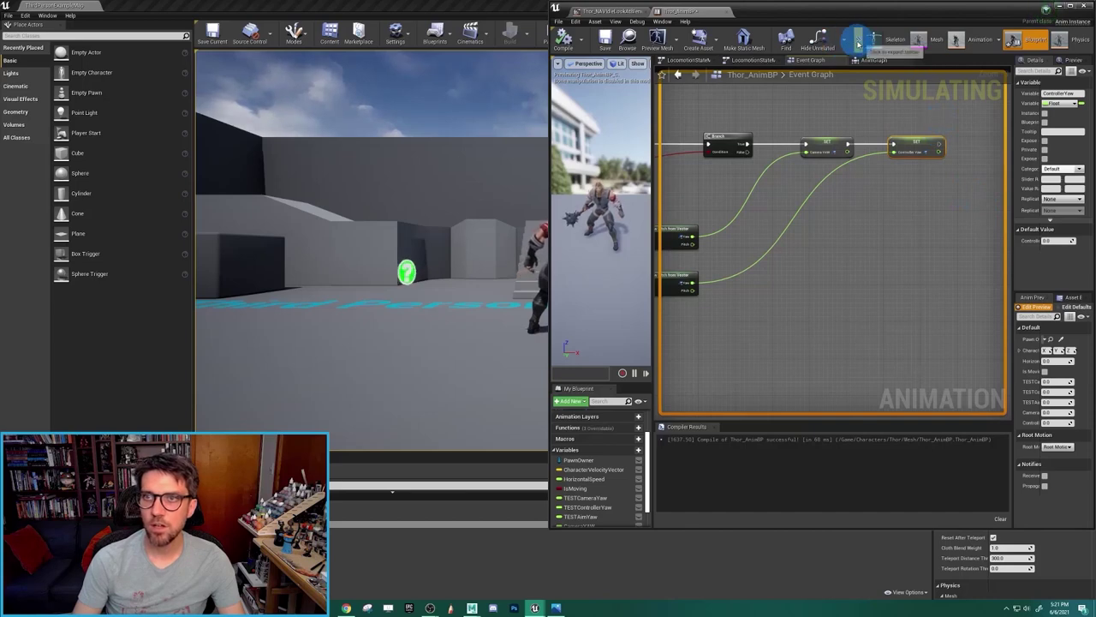
- Set the Thor_AnimBP debug object to the instance in ThirdPersonCharacter
{"action": "left_click", "coordinate": [858, 39]}
{"action": "left_click", "coordinate": [912, 119]}
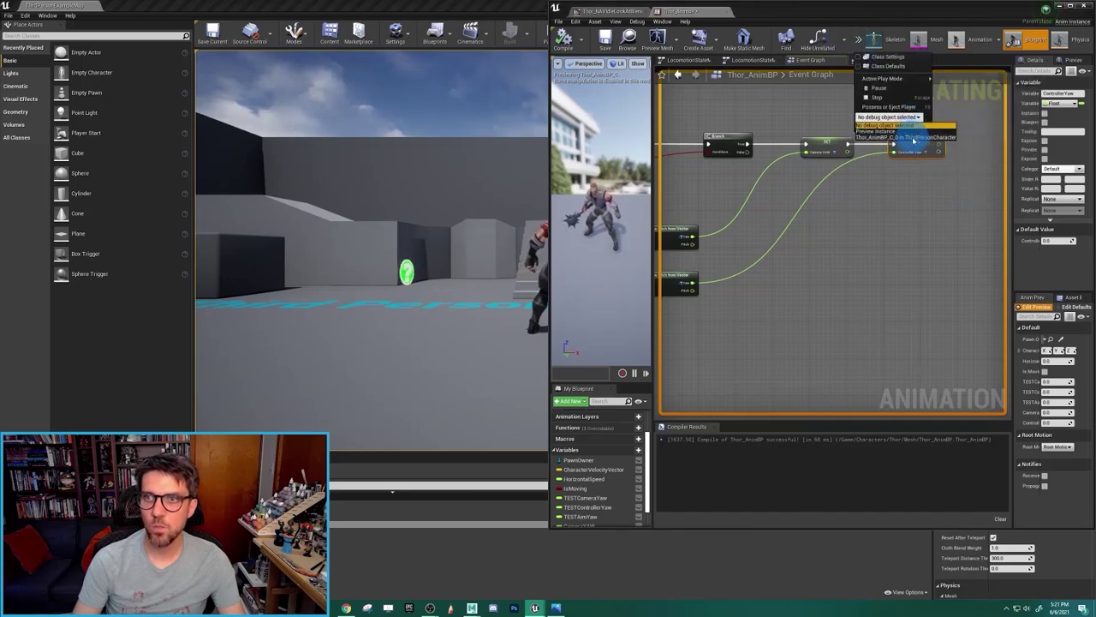
{"action": "left_click", "coordinate": [878, 138]}
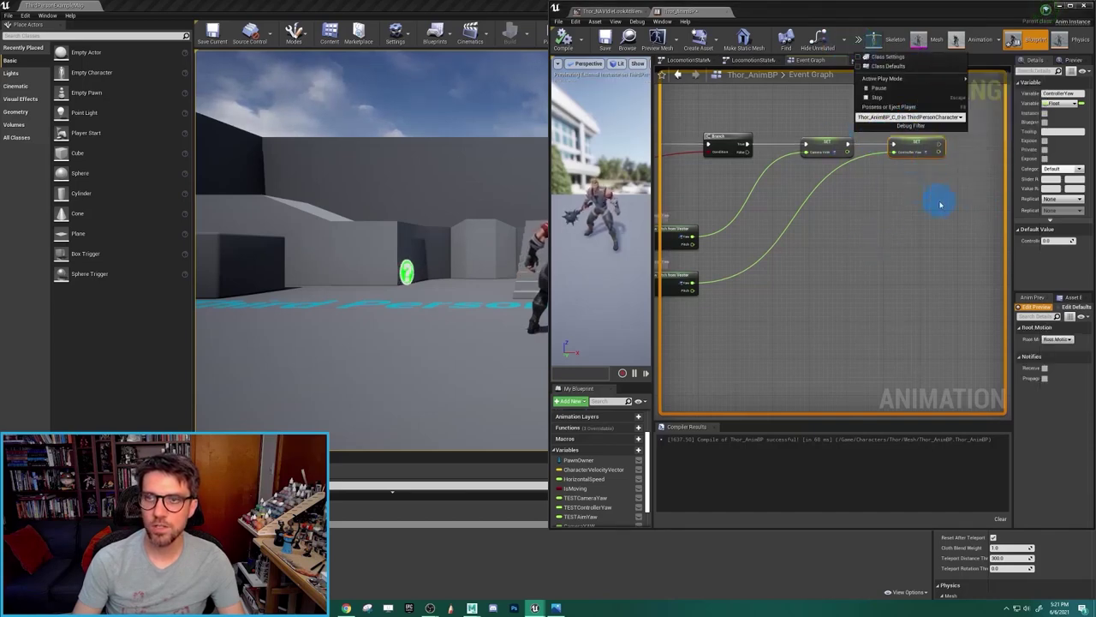
{"action": "left_click", "coordinate": [784, 275]}
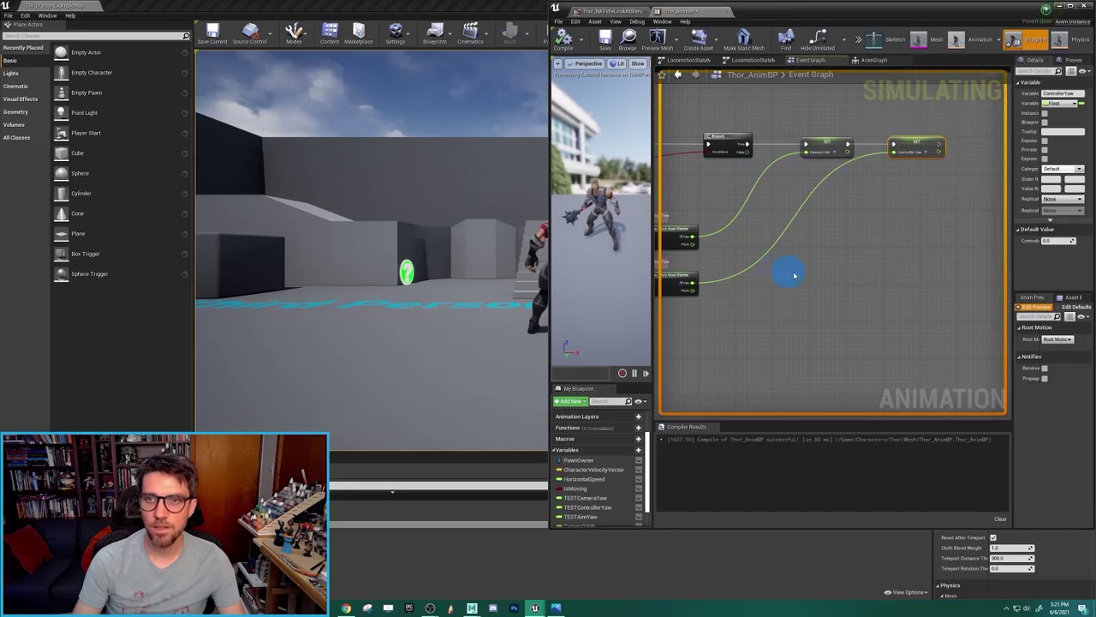
- Rotate the game camera and examine the watched yaw values on the two Get Yaw Pitch from Vector nodes
{"action": "right_click_drag", "start_coordinate": [779, 250], "coordinate": [841, 243]}
{"action": "scroll", "coordinate": [822, 248], "scroll_direction": "up", "scroll_amount": 3}
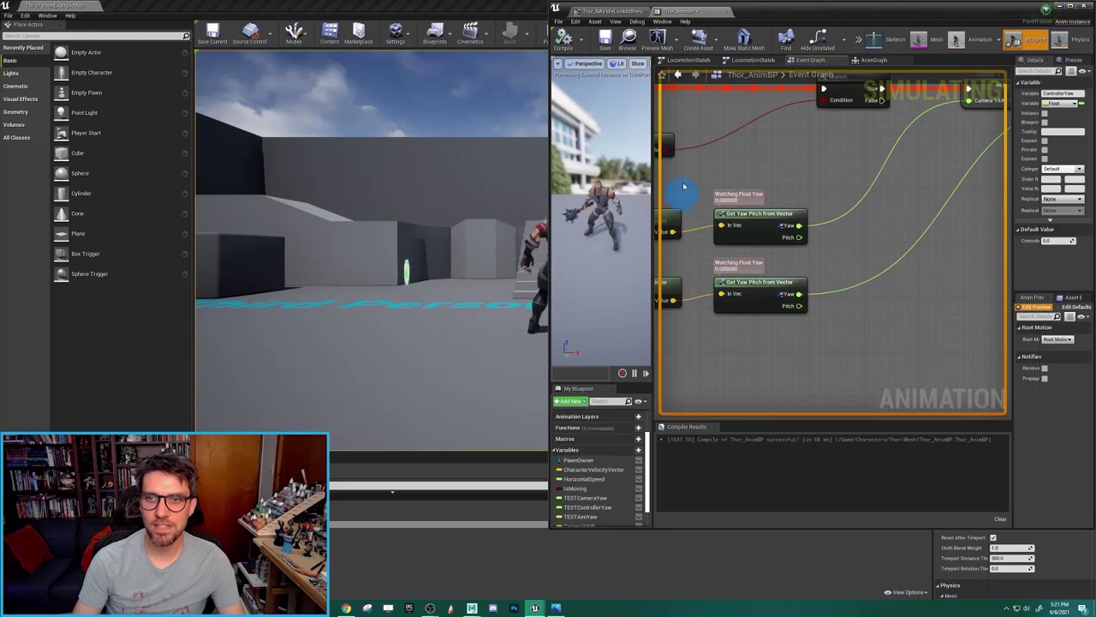
{"action": "left_click", "coordinate": [514, 206]}
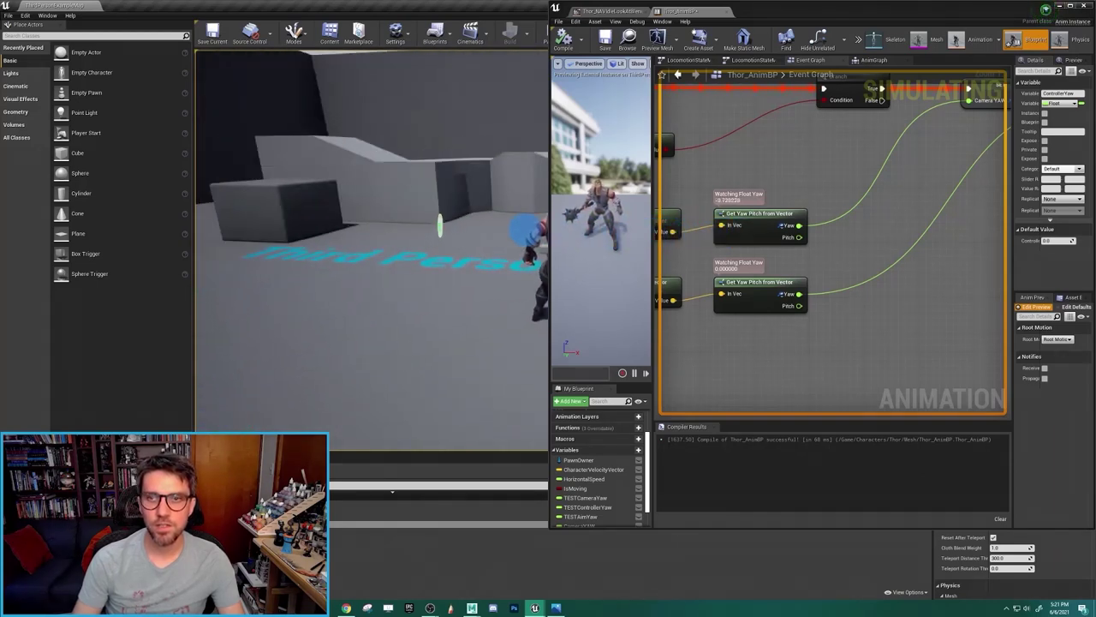
{"action": "key", "text": "shift+F1"}
{"action": "left_click", "coordinate": [906, 244]}
{"action": "right_click_drag", "start_coordinate": [810, 239], "coordinate": [859, 235]}
{"action": "scroll", "coordinate": [905, 188], "scroll_direction": "down", "scroll_amount": 2}
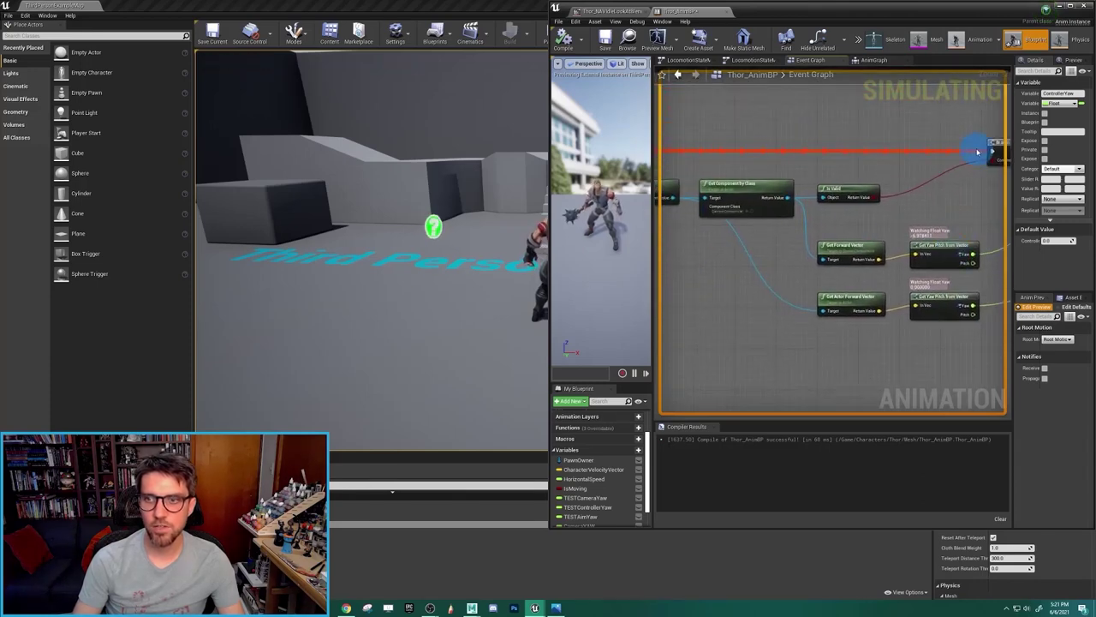
{"action": "right_click_drag", "start_coordinate": [978, 153], "coordinate": [771, 289]}
{"action": "scroll", "coordinate": [771, 288], "scroll_direction": "up", "scroll_amount": 2}
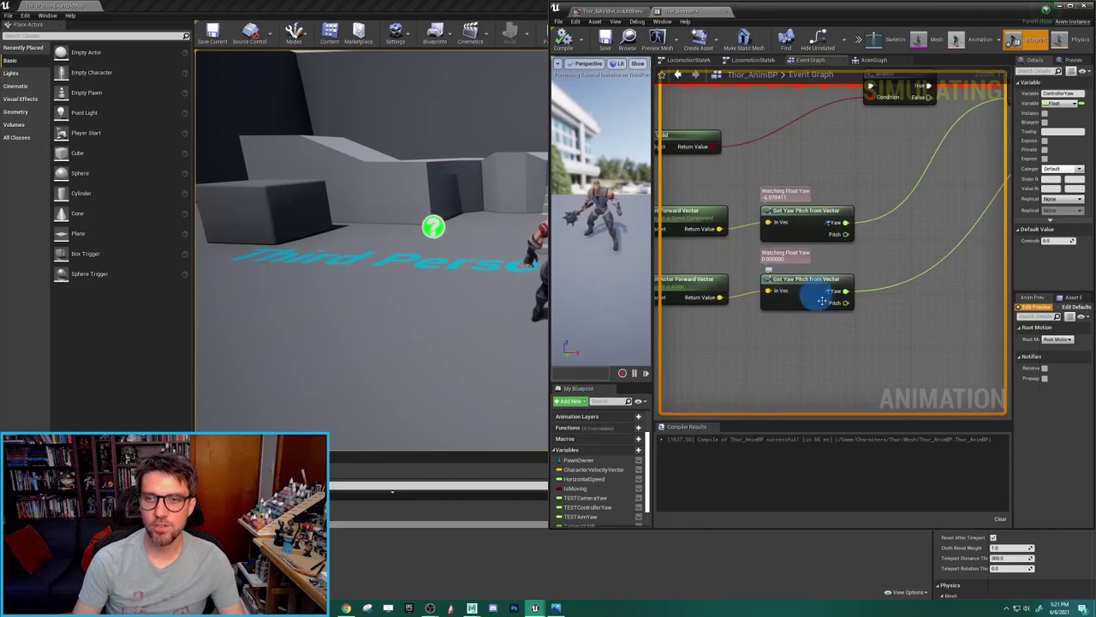
- Move the character and rotate the camera in the running game to compare the watched camera and actor yaw values
{"action": "left_click", "coordinate": [493, 285]}
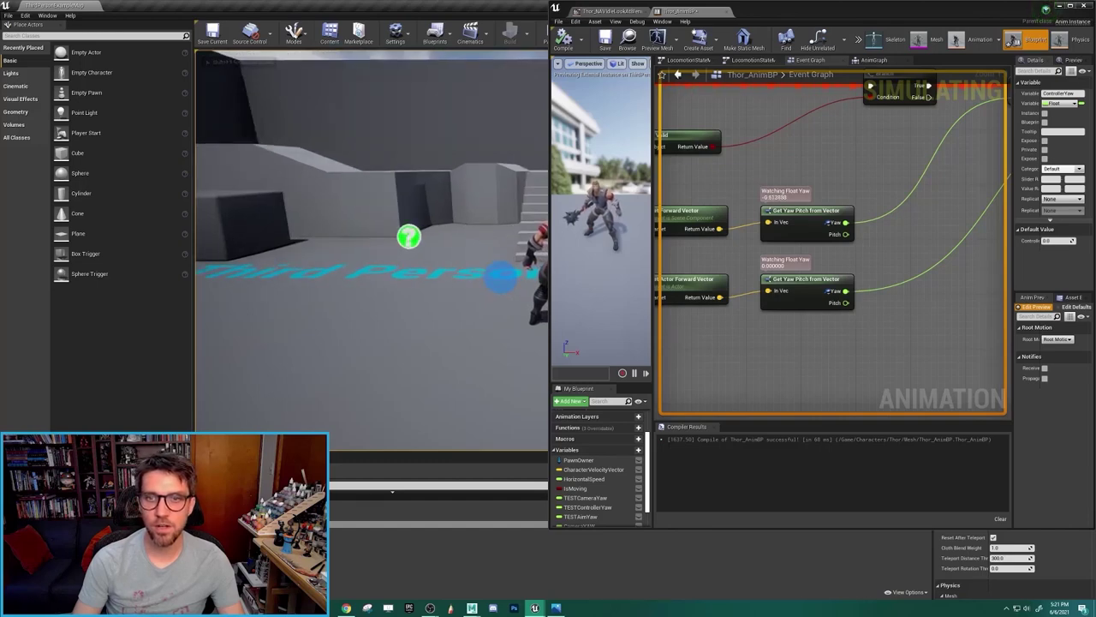
{"action": "left_click", "coordinate": [501, 277]}
{"action": "key", "text": "a"}
{"action": "key", "text": "s"}
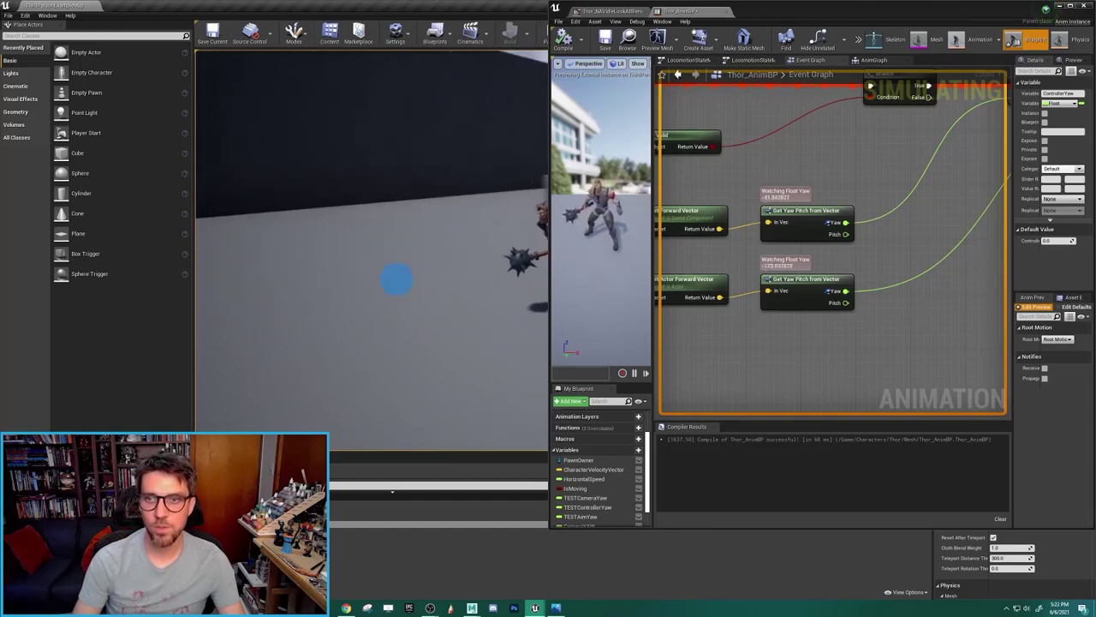
{"action": "left_click_drag", "start_coordinate": [195, 280], "coordinate": [380, 295]}
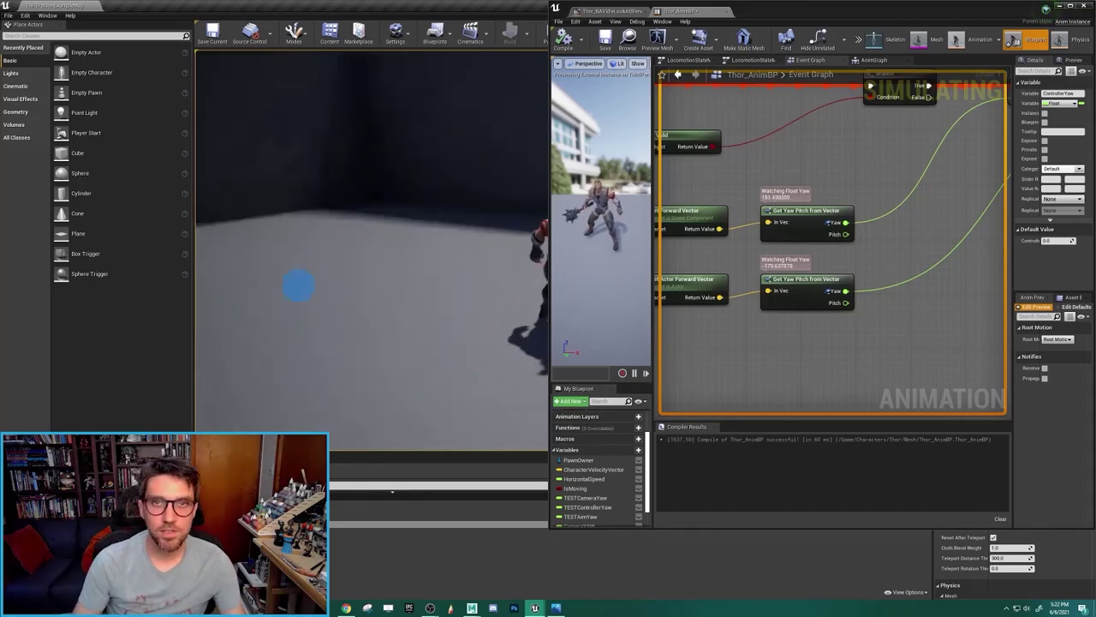
- Stop the play session and maximize the Thor_AnimBP editor window
{"action": "key", "text": "Escape"}
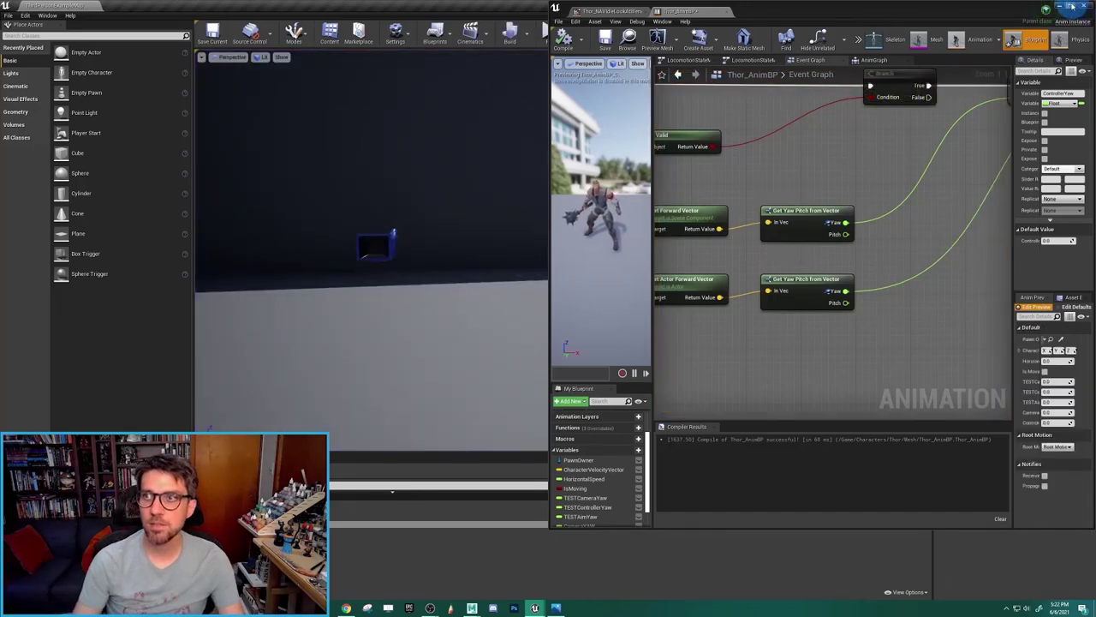
{"action": "left_click_drag", "start_coordinate": [869, 8], "coordinate": [874, 11]}
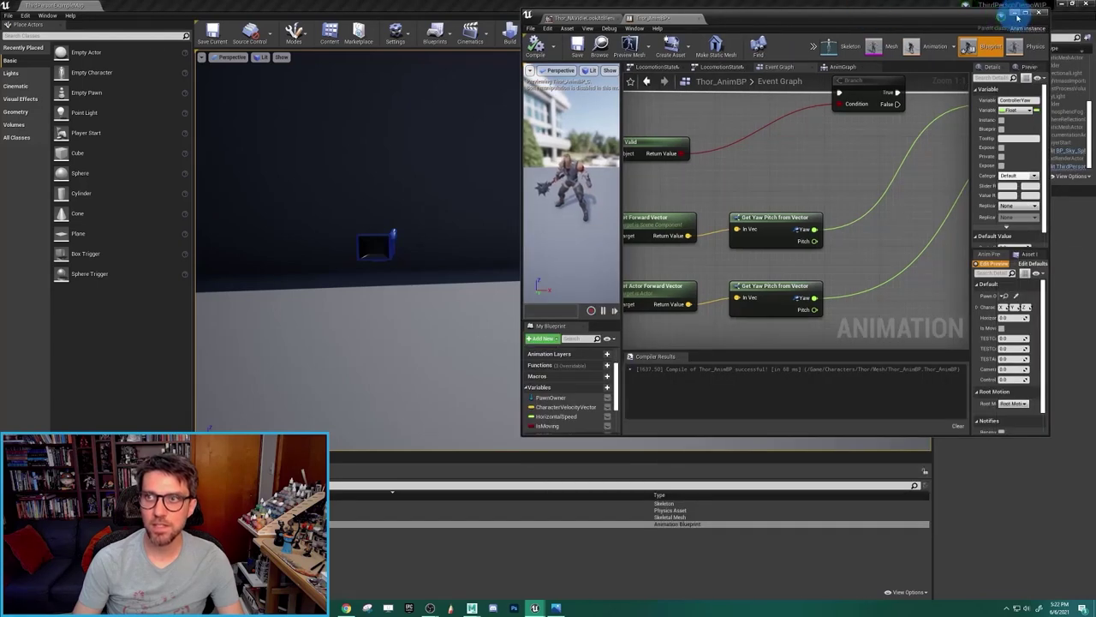
{"action": "left_click", "coordinate": [1025, 13]}
- Add a Camera YAW getter node below the yaw conversion nodes in the event graph
{"action": "right_click_drag", "start_coordinate": [501, 330], "coordinate": [604, 341]}
{"action": "scroll", "coordinate": [605, 344], "scroll_direction": "up", "scroll_amount": 1}
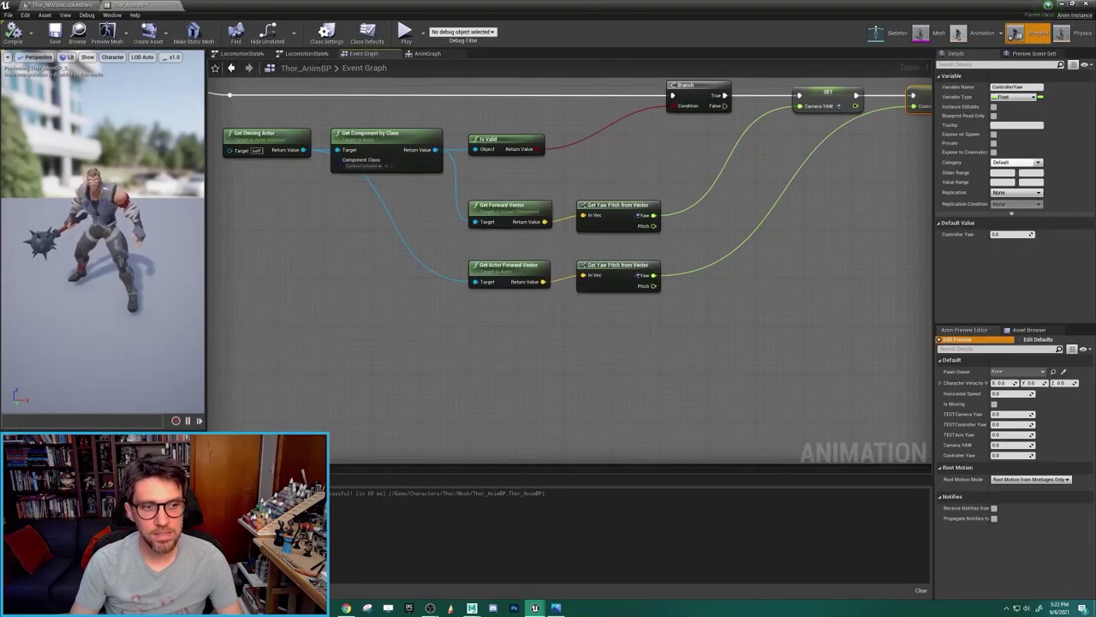
{"action": "right_click", "coordinate": [337, 366]}
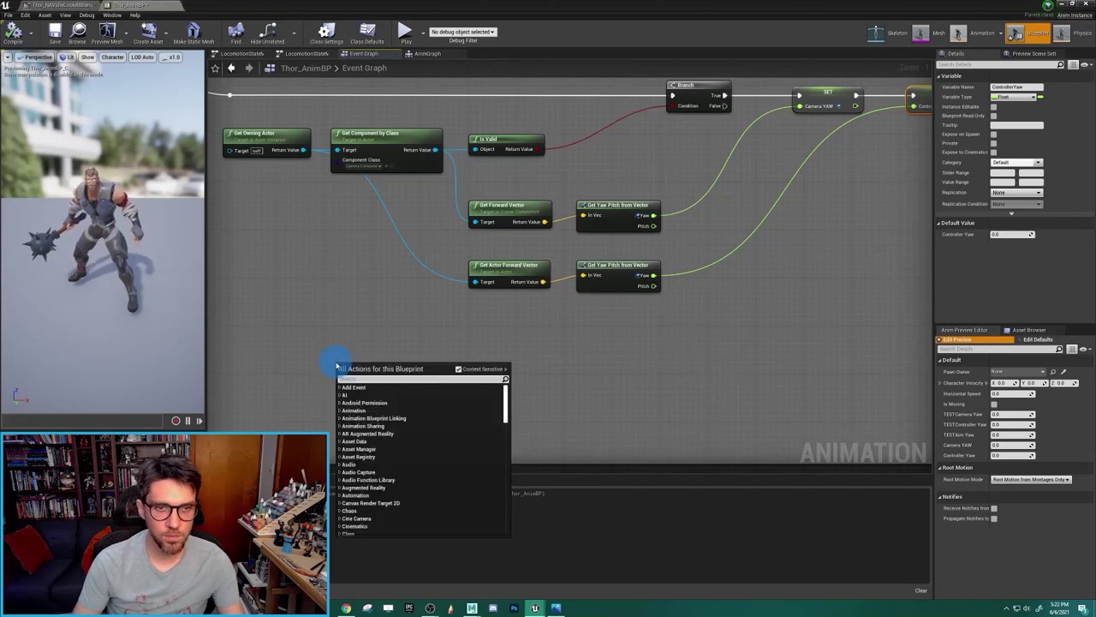
{"action": "type", "text": "get camera"}
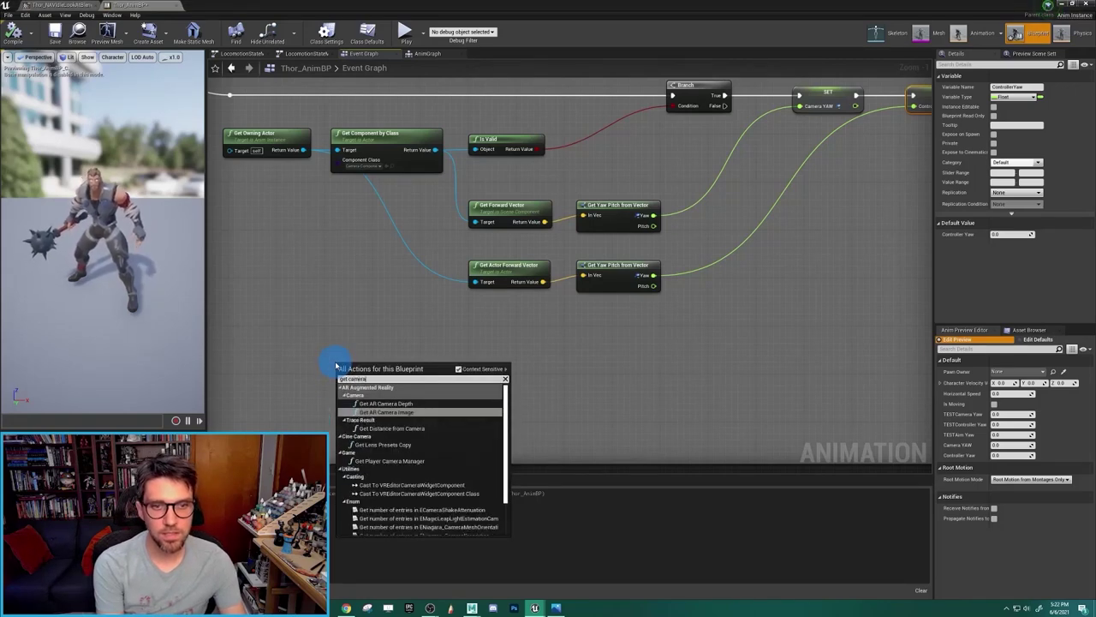
{"action": "type", "text": " yaw"}
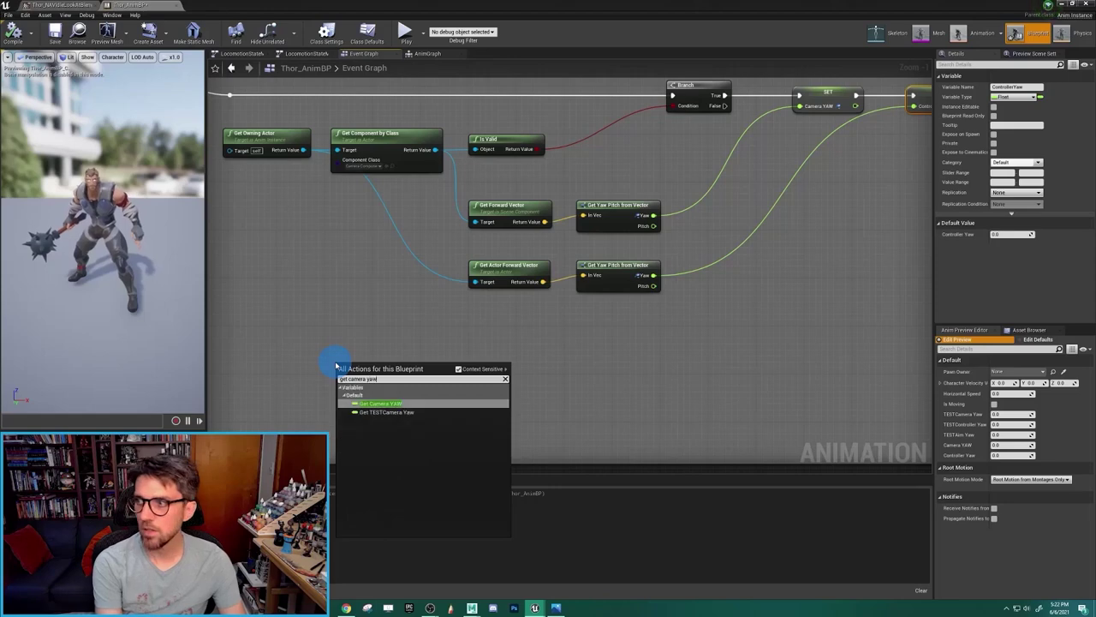
{"action": "left_click", "coordinate": [414, 405]}
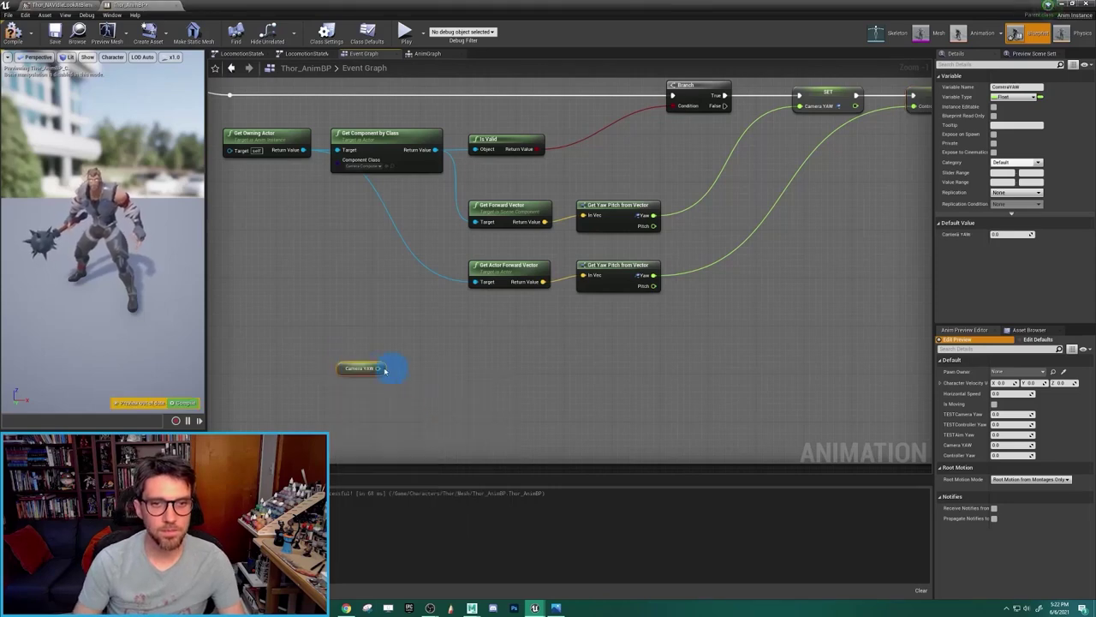
{"action": "left_click_drag", "start_coordinate": [343, 371], "coordinate": [351, 353]}
{"action": "left_click", "coordinate": [357, 392]}
- Add a Controller Yaw getter node just below the Camera YAW getter
{"action": "right_click", "coordinate": [357, 391]}
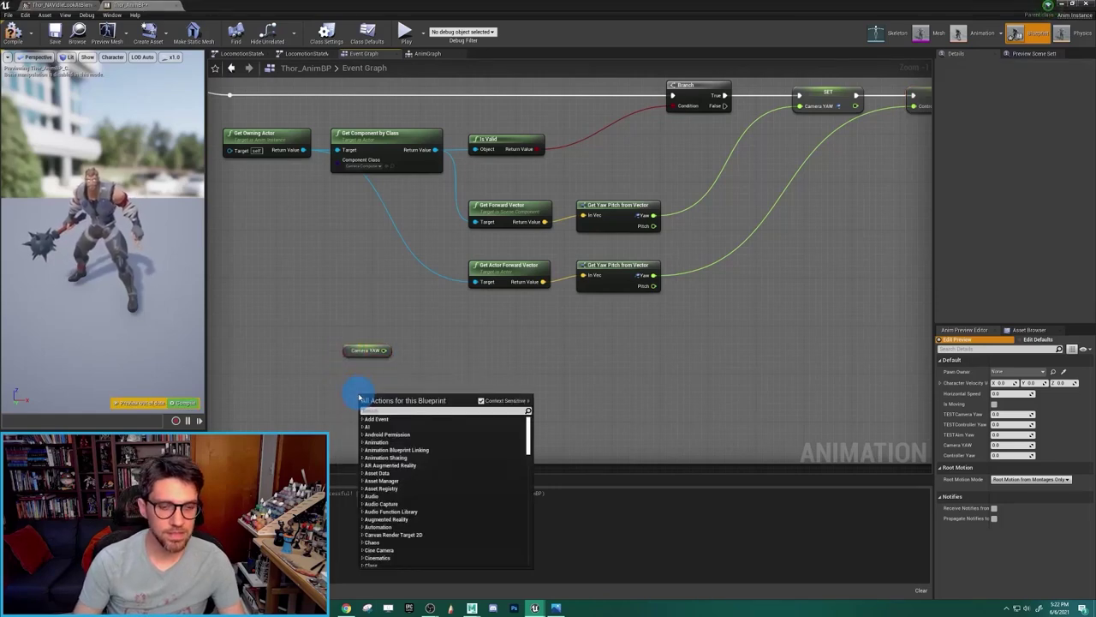
{"action": "type", "text": "get"}
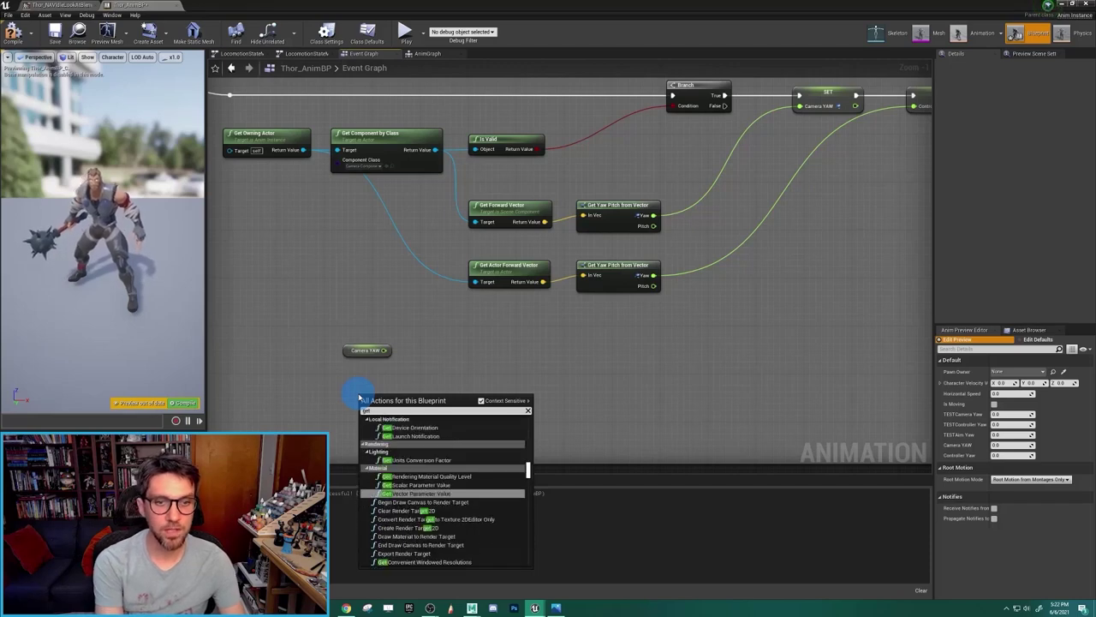
{"action": "type", "text": " contr"}
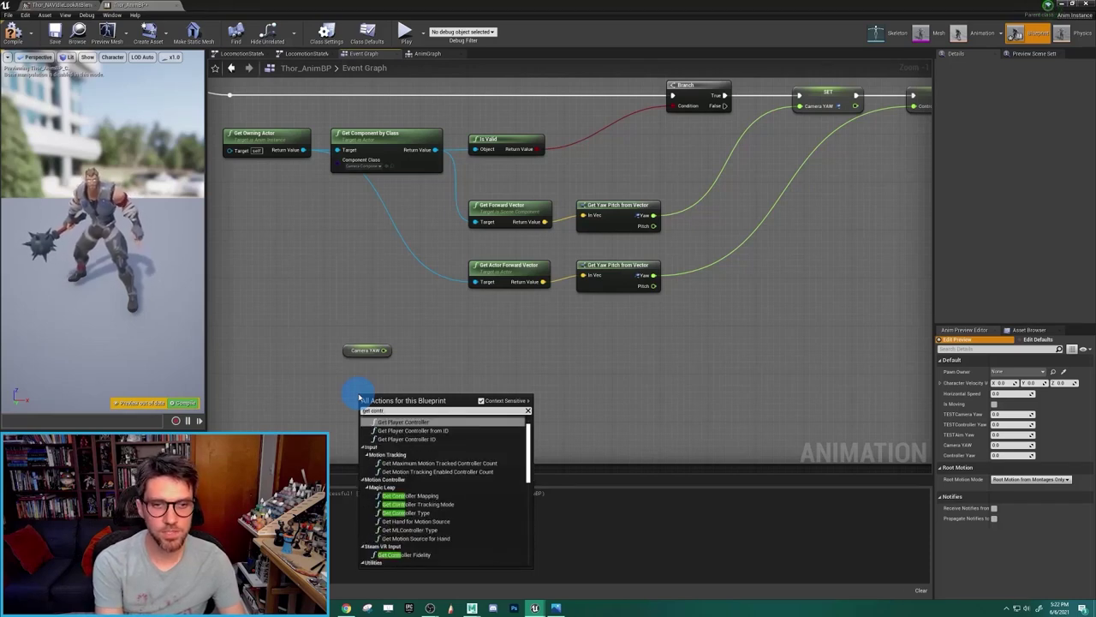
{"action": "type", "text": "oller ya"}
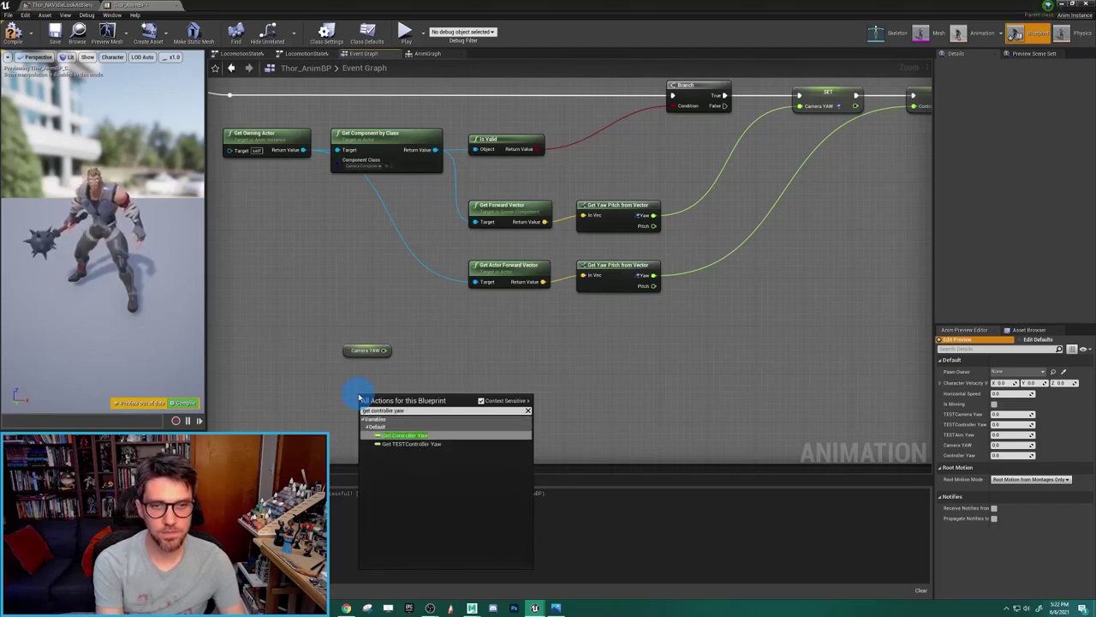
{"action": "type", "text": "w"}
{"action": "key", "text": "Return"}
{"action": "left_click_drag", "start_coordinate": [377, 402], "coordinate": [361, 397]}
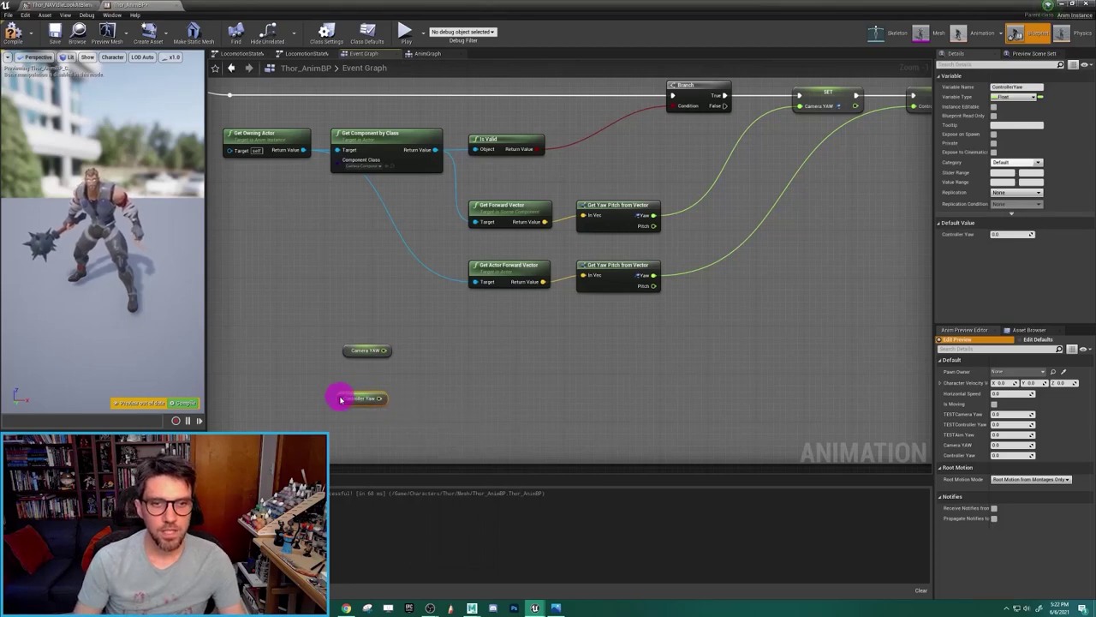
- Move the Camera YAW and Controller Yaw getters together slightly lower in the graph
{"action": "left_click_drag", "start_coordinate": [316, 336], "coordinate": [392, 411]}
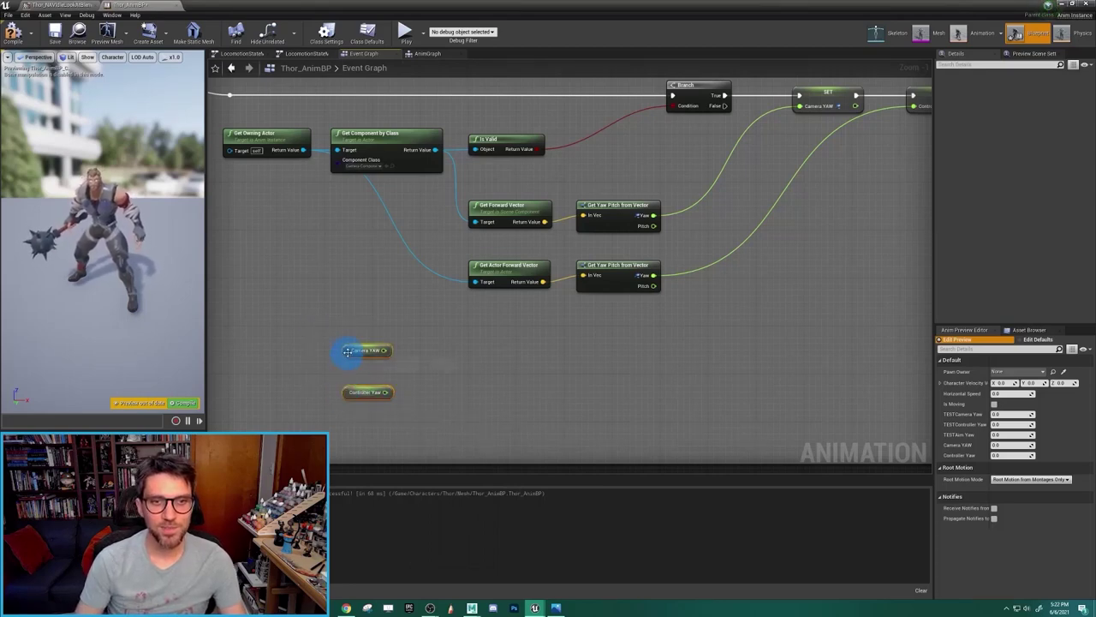
{"action": "left_click_drag", "start_coordinate": [350, 351], "coordinate": [344, 369]}
{"action": "left_click", "coordinate": [451, 328]}
{"action": "left_click_drag", "start_coordinate": [429, 446], "coordinate": [307, 351]}
{"action": "left_click", "coordinate": [319, 296]}
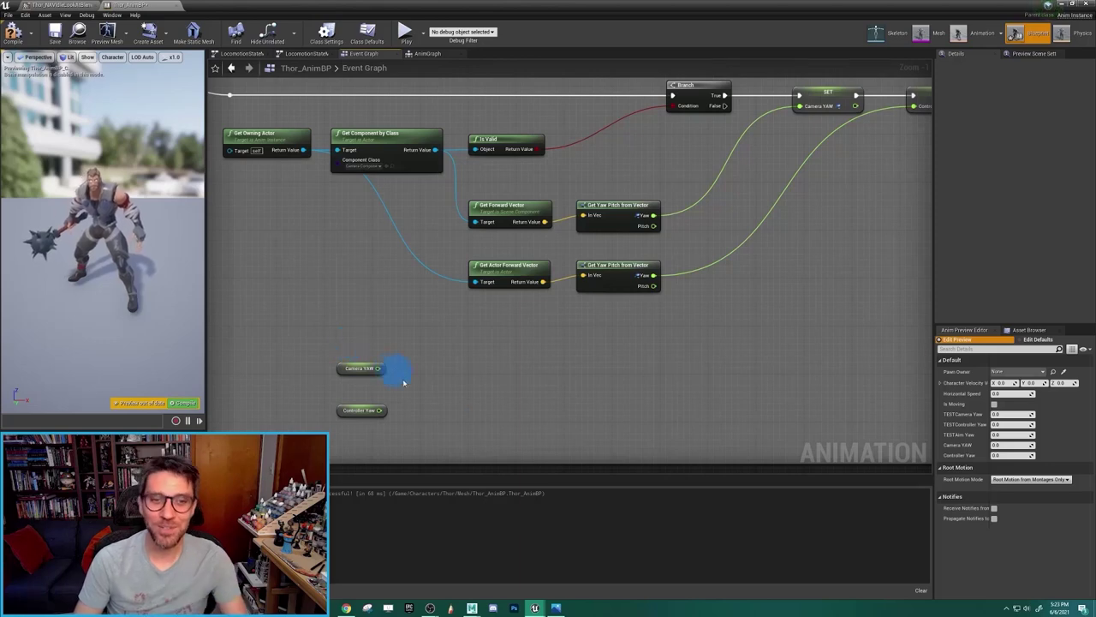
- Add a float subtraction node that subtracts Controller Yaw from Camera YAW
{"action": "left_click_drag", "start_coordinate": [378, 369], "coordinate": [430, 387]}
{"action": "type", "text": "s"}
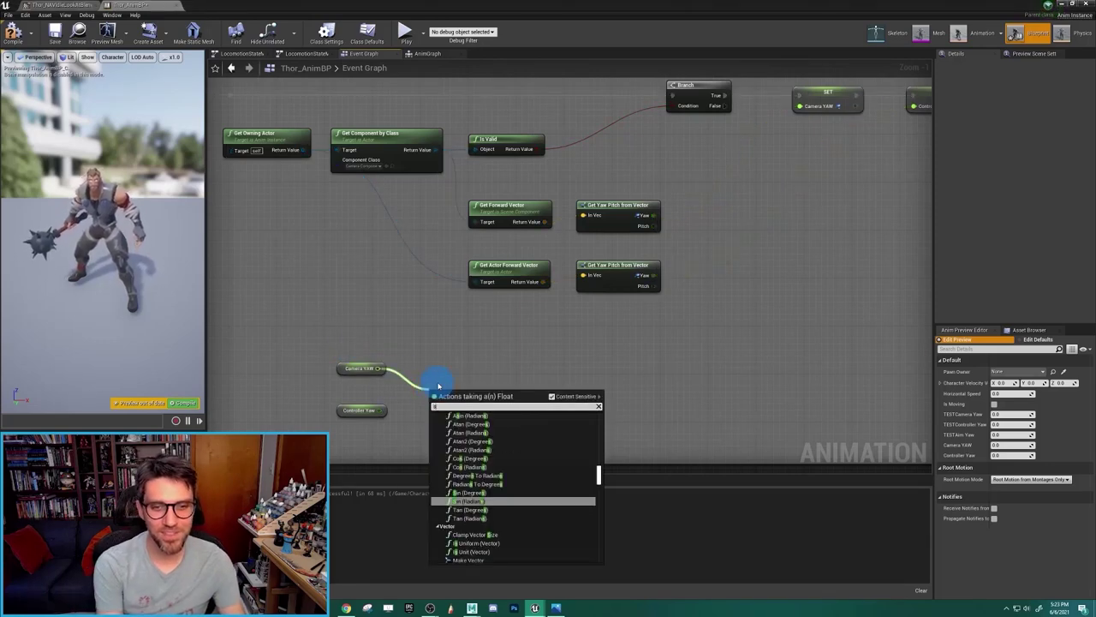
{"action": "type", "text": "ubtra"}
{"action": "key", "text": "Return"}
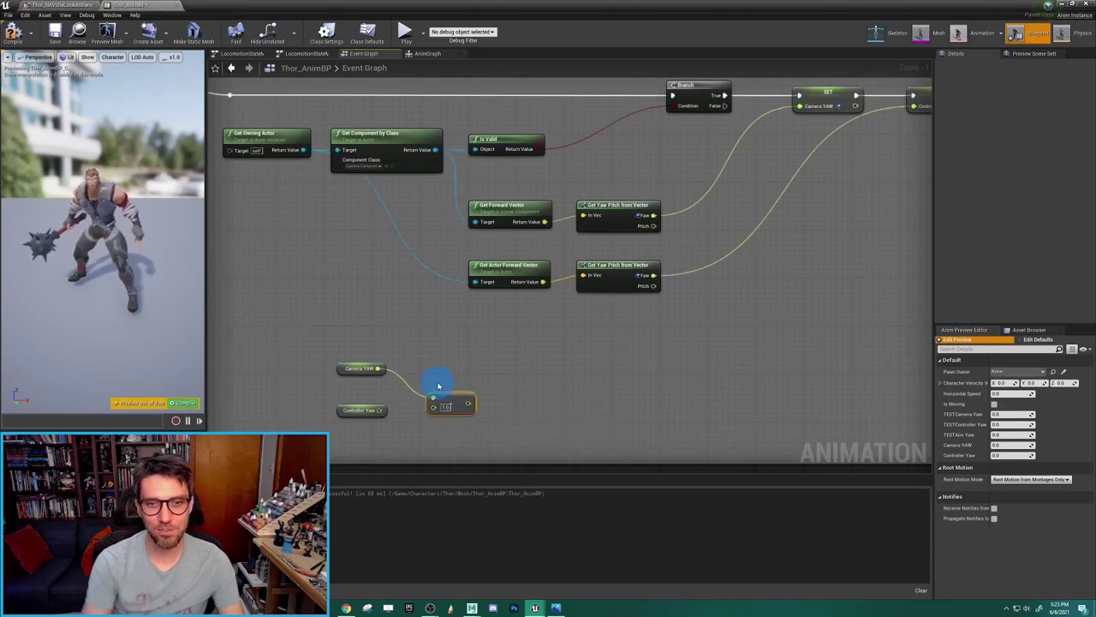
{"action": "left_click", "coordinate": [446, 387]}
{"action": "left_click_drag", "start_coordinate": [379, 410], "coordinate": [428, 388]}
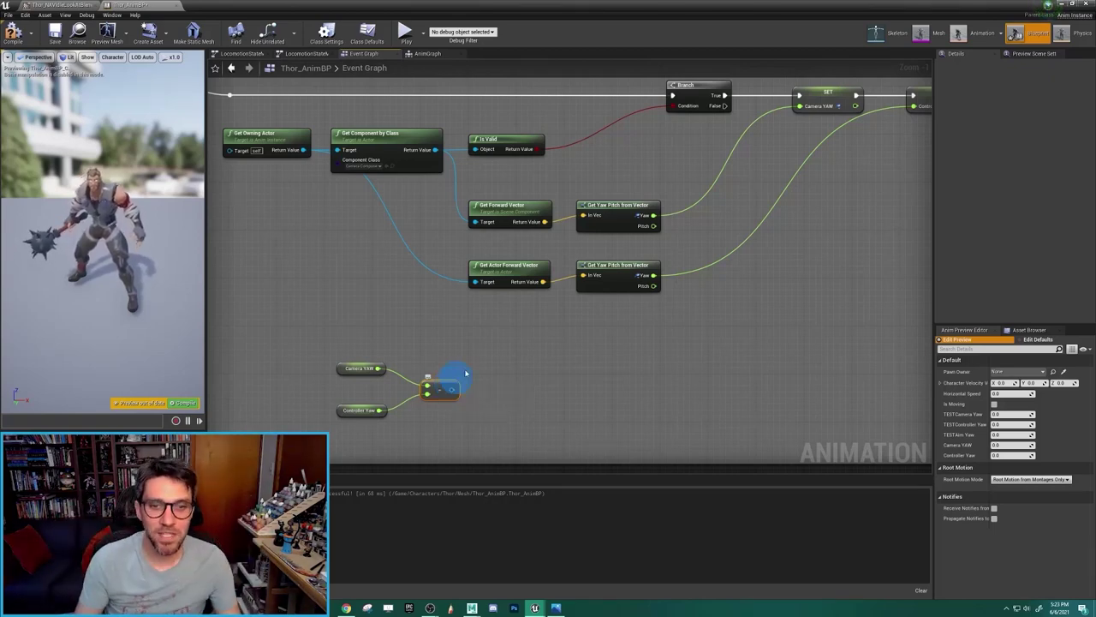
- Feed the yaw difference into a float + float node that adds 540
{"action": "left_click_drag", "start_coordinate": [453, 387], "coordinate": [521, 390]}
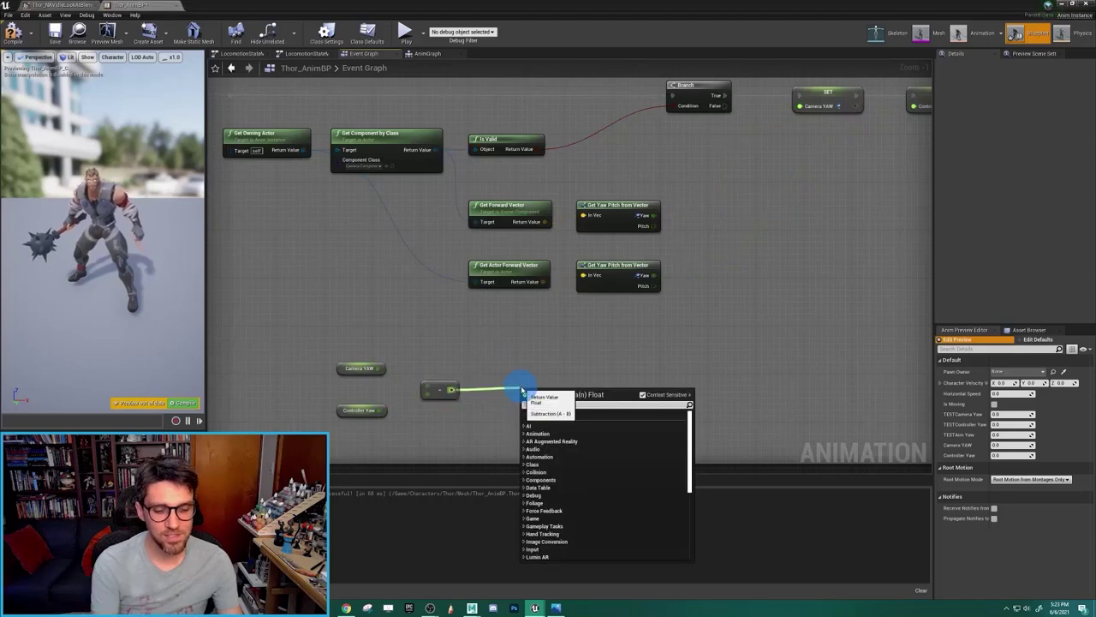
{"action": "type", "text": "add"}
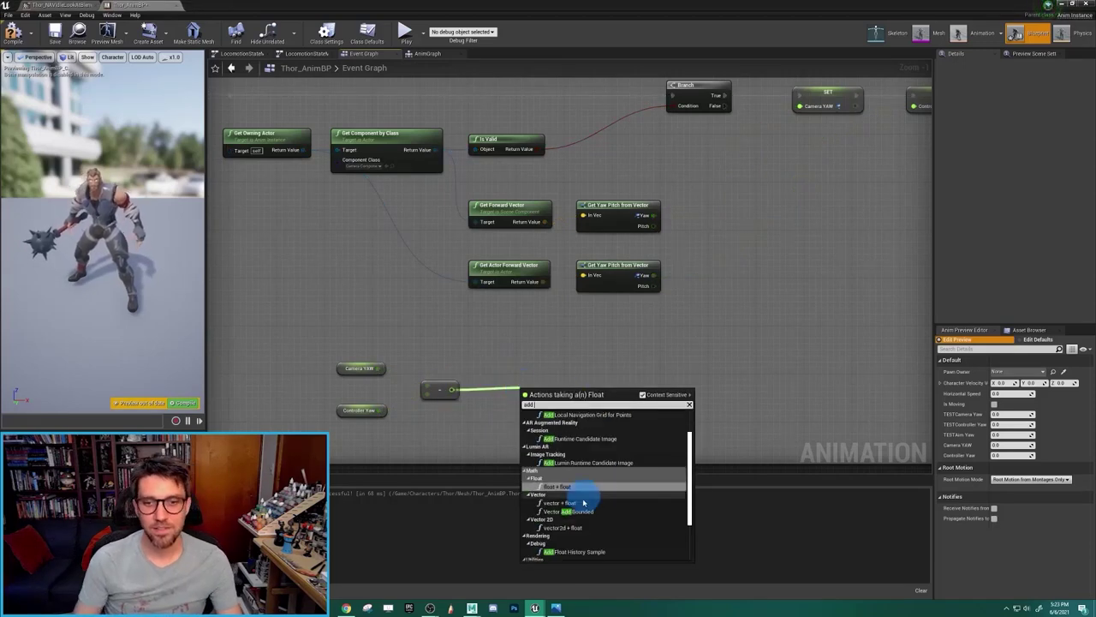
{"action": "left_click", "coordinate": [570, 486]}
{"action": "left_click", "coordinate": [532, 400]}
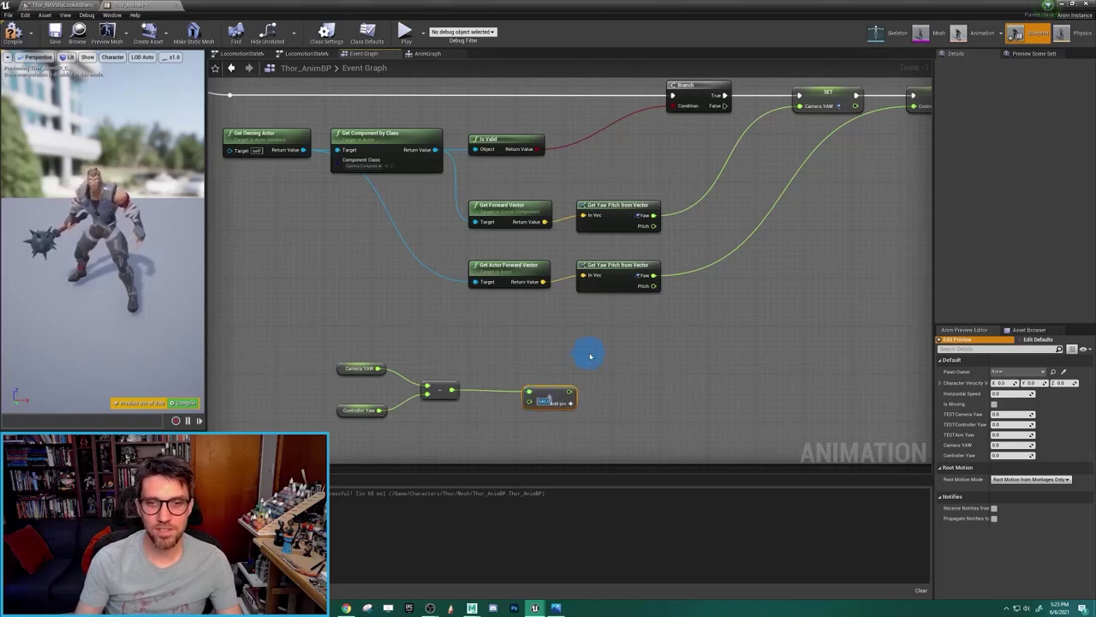
- Place the addition node beside the subtraction and pass its result into a float modulo node with divisor 360
{"action": "left_click_drag", "start_coordinate": [551, 394], "coordinate": [593, 388]}
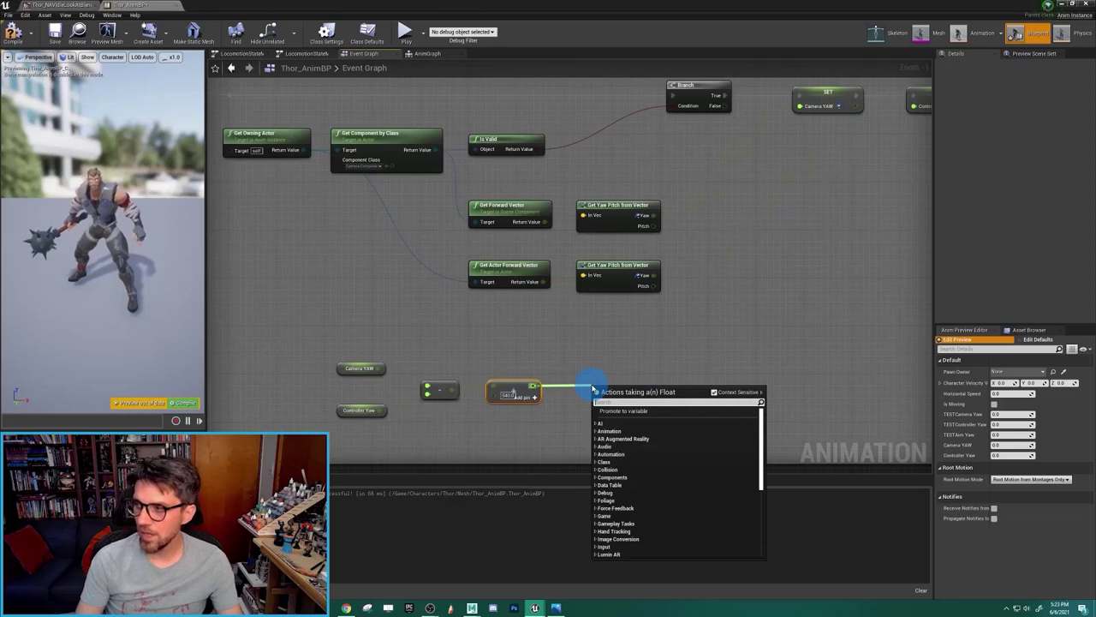
{"action": "type", "text": "MOD"}
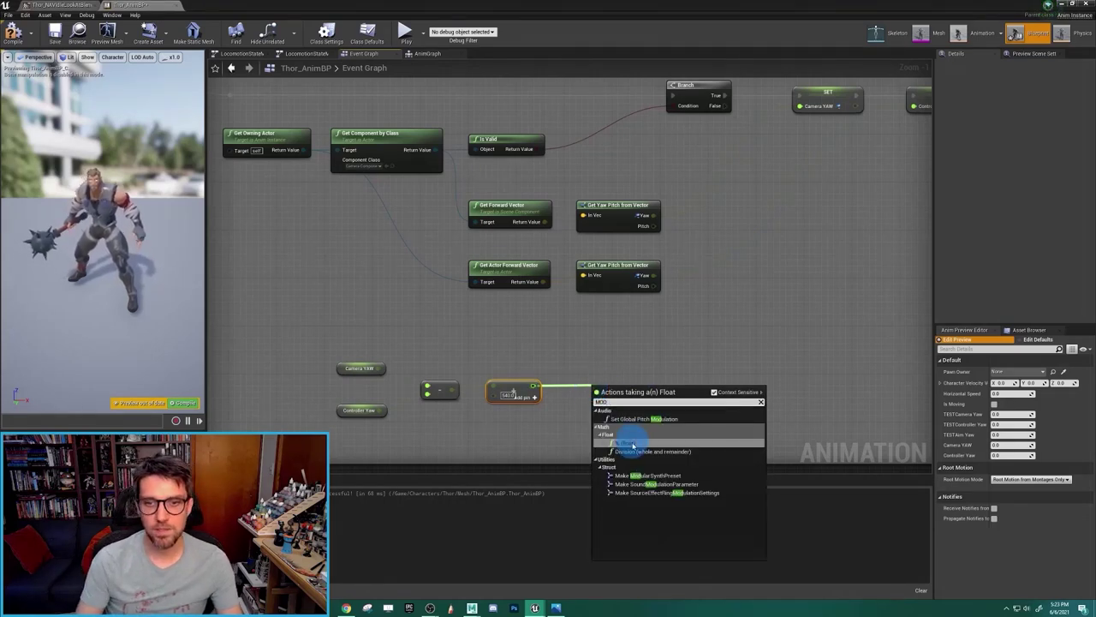
{"action": "left_click", "coordinate": [632, 443]}
{"action": "left_click", "coordinate": [606, 409]}
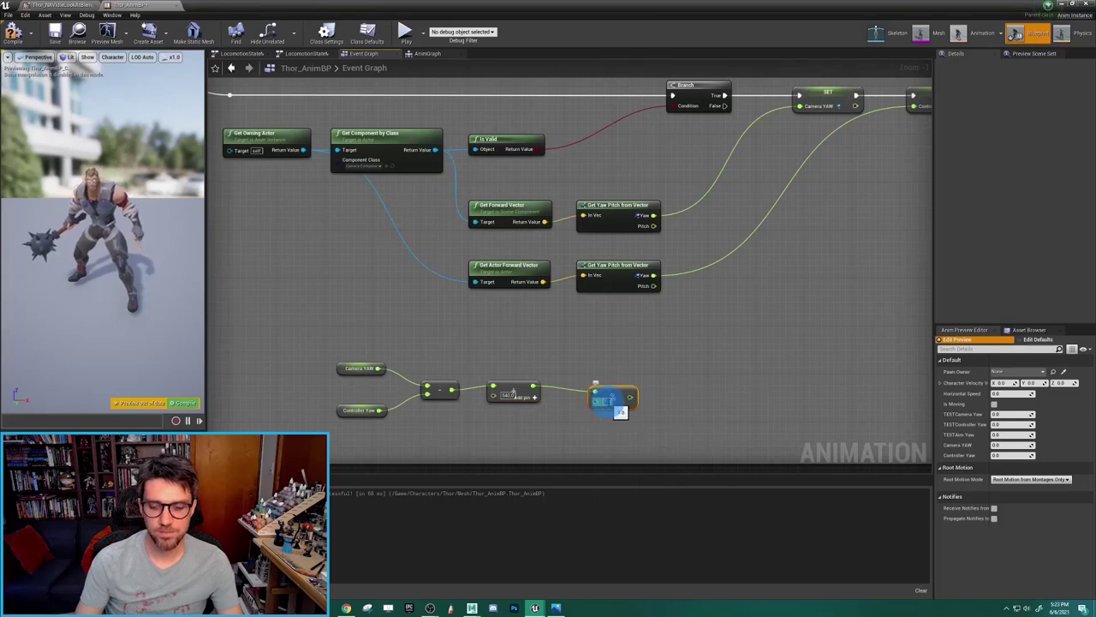
{"action": "type", "text": "360"}
{"action": "key", "text": "Return"}
- Subtract 180 from the modulo result with a float subtraction node placed beside it
{"action": "mouse_move", "coordinate": [614, 393]}
{"action": "left_mouse_down"}
{"action": "mouse_move", "coordinate": [571, 386]}
{"action": "mouse_move", "coordinate": [631, 385]}
{"action": "left_mouse_up"}
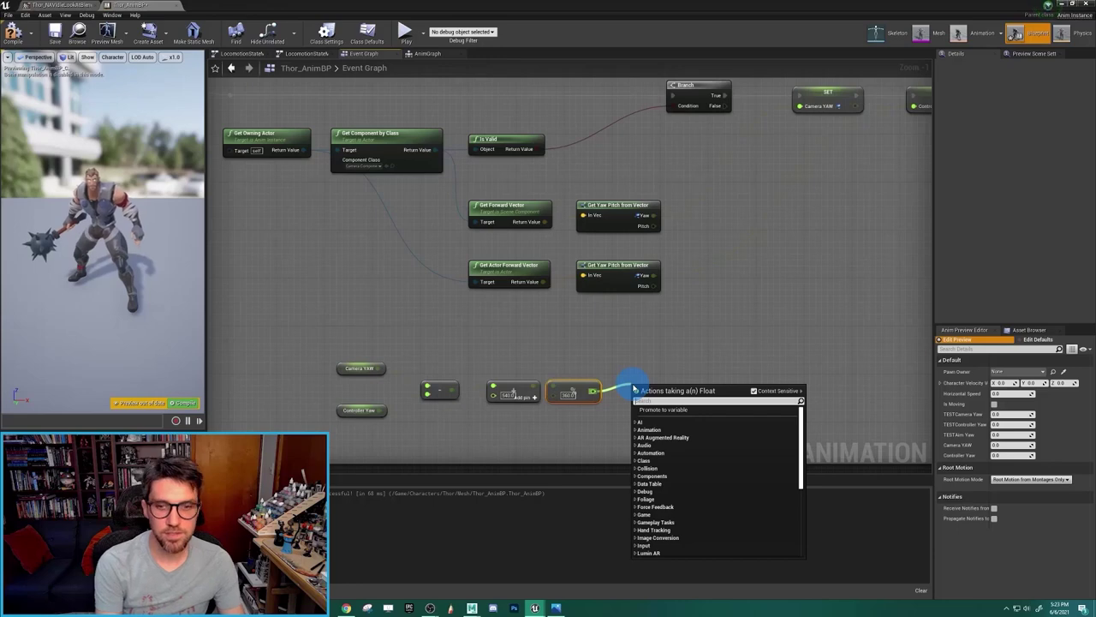
{"action": "type", "text": "-"}
{"action": "left_click", "coordinate": [691, 433]}
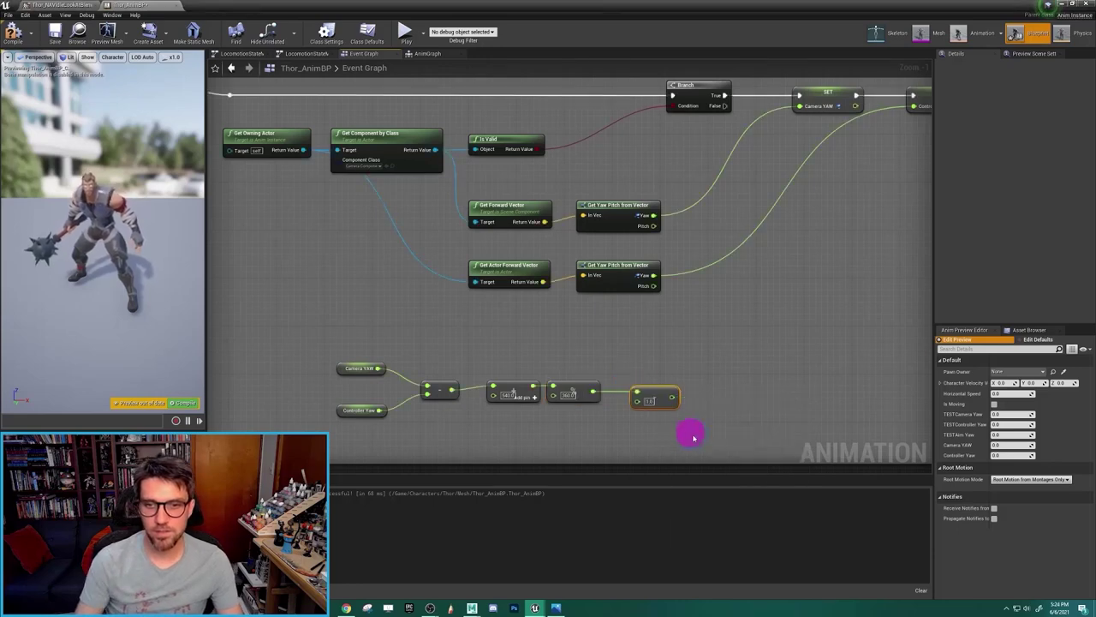
{"action": "left_click", "coordinate": [649, 402]}
{"action": "type", "text": "180"}
{"action": "left_click", "coordinate": [669, 381]}
{"action": "left_click_drag", "start_coordinate": [665, 399], "coordinate": [647, 388]}
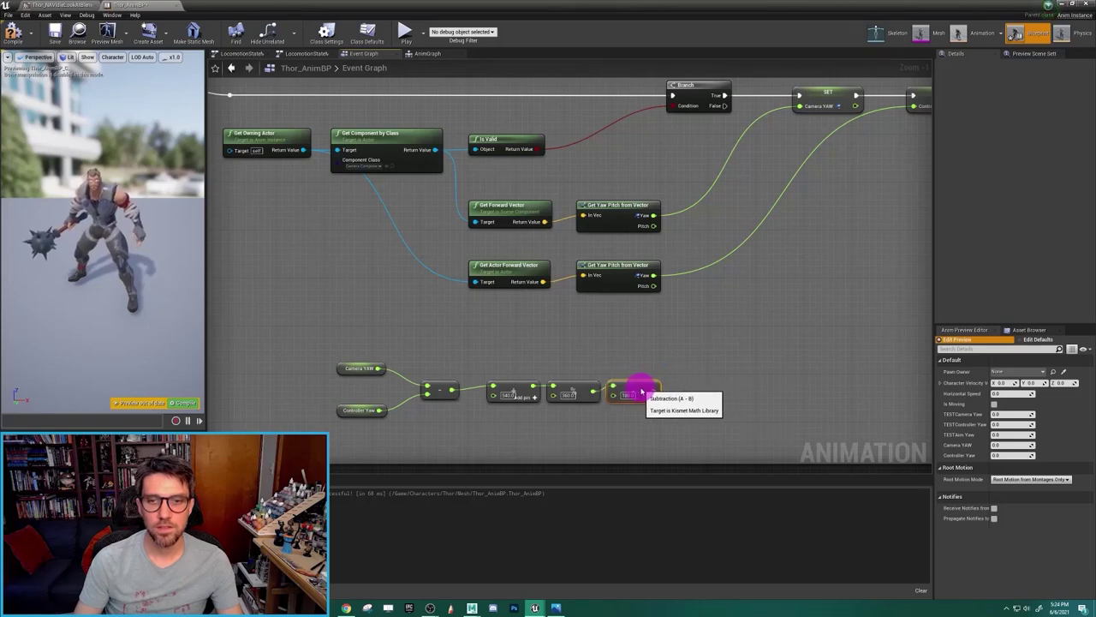
- Move the whole yaw math chain beneath the Camera YAW and Controller Yaw SET nodes
{"action": "right_click_drag", "start_coordinate": [677, 375], "coordinate": [658, 381]}
{"action": "scroll", "coordinate": [658, 381], "scroll_direction": "down", "scroll_amount": 2}
{"action": "left_click_drag", "start_coordinate": [623, 427], "coordinate": [632, 342]}
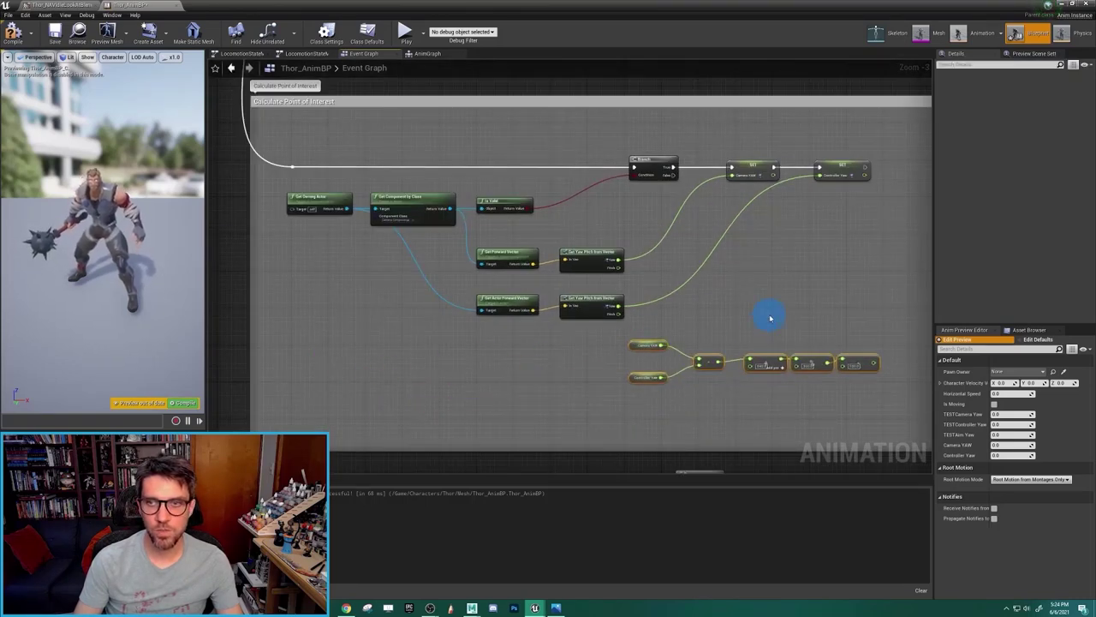
- Promote the final subtraction result to a new variable and execute its SET node after the Controller Yaw SET node
{"action": "right_click_drag", "start_coordinate": [768, 314], "coordinate": [702, 313]}
{"action": "scroll", "coordinate": [719, 360], "scroll_direction": "up", "scroll_amount": 2}
{"action": "left_click_drag", "start_coordinate": [734, 388], "coordinate": [797, 184]}
{"action": "left_click", "coordinate": [820, 205]}
{"action": "left_click_drag", "start_coordinate": [871, 387], "coordinate": [807, 140]}
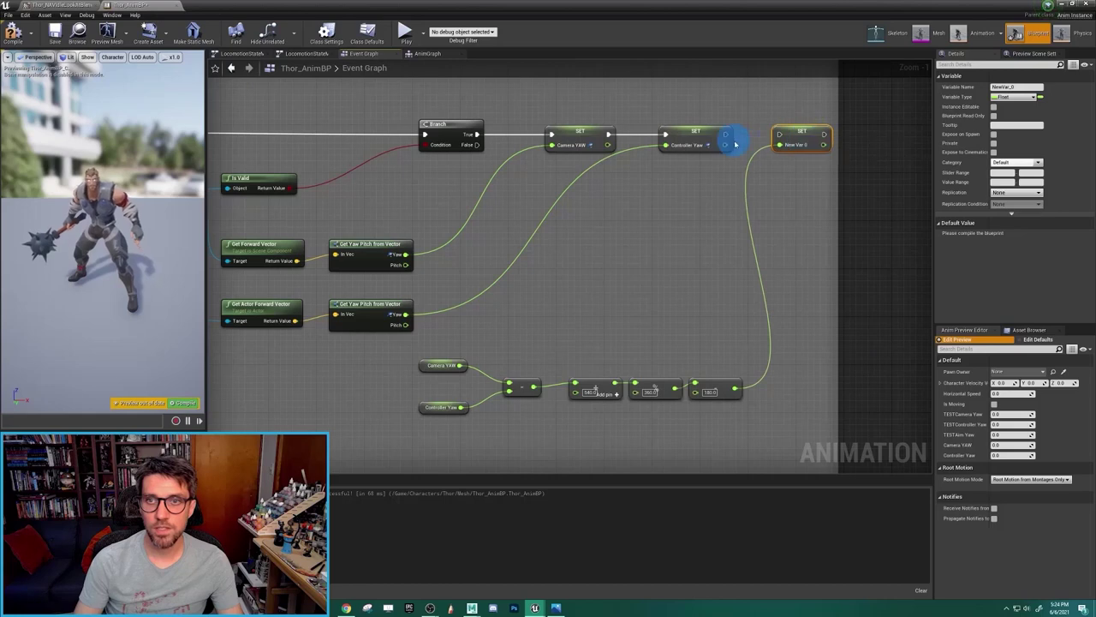
{"action": "left_click_drag", "start_coordinate": [727, 134], "coordinate": [807, 135]}
- Rename the newly promoted float variable to LookAtAngle
{"action": "left_click", "coordinate": [1016, 87]}
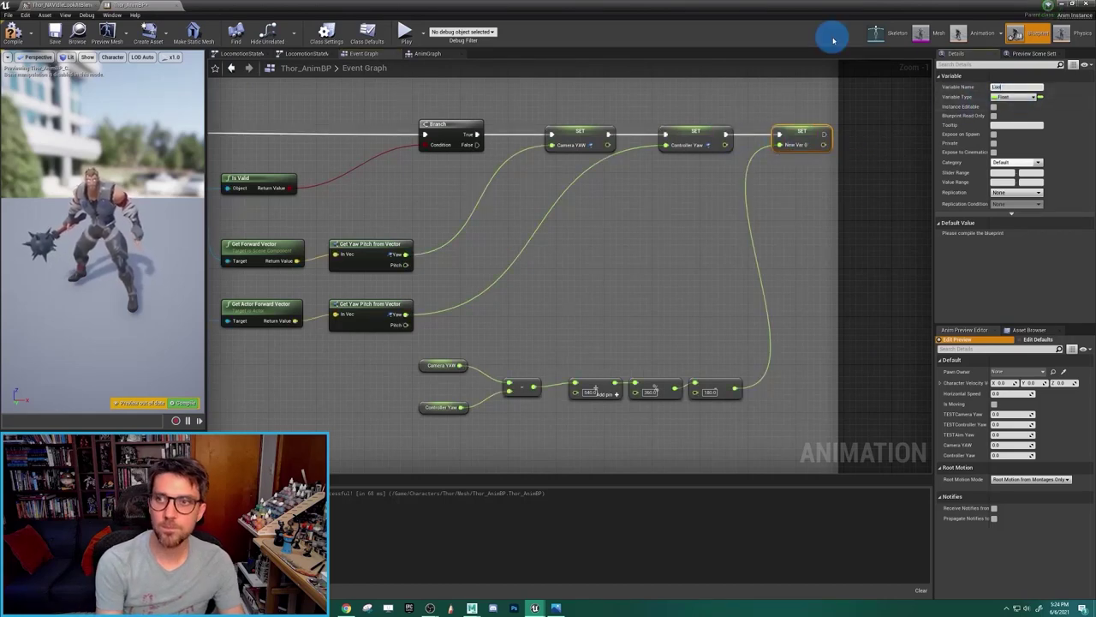
{"action": "type", "text": "LookAtAngle"}
{"action": "key", "text": "Return"}
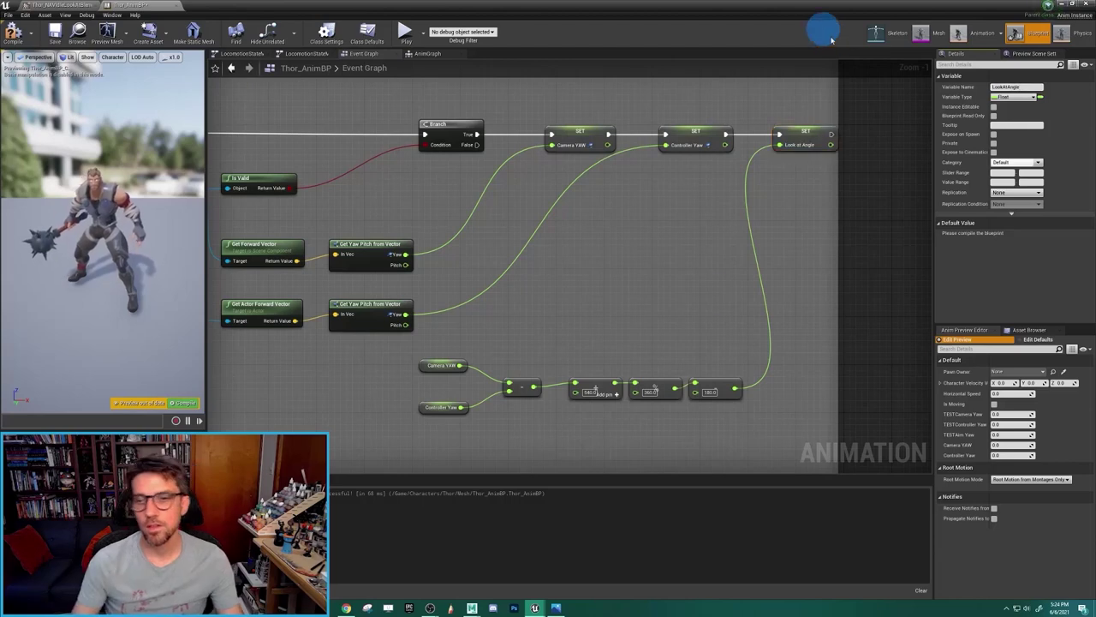
- Move the addition, modulo and final subtraction nodes slightly closer to the yaw subtraction node
{"action": "left_click_drag", "start_coordinate": [770, 434], "coordinate": [583, 378]}
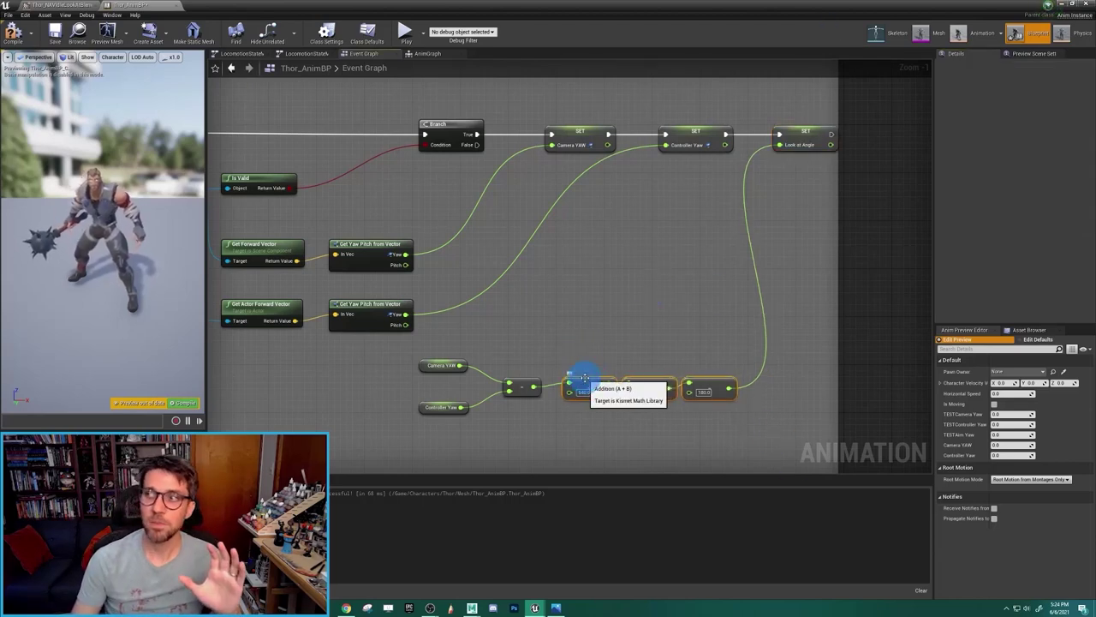
{"action": "left_click", "coordinate": [596, 335]}
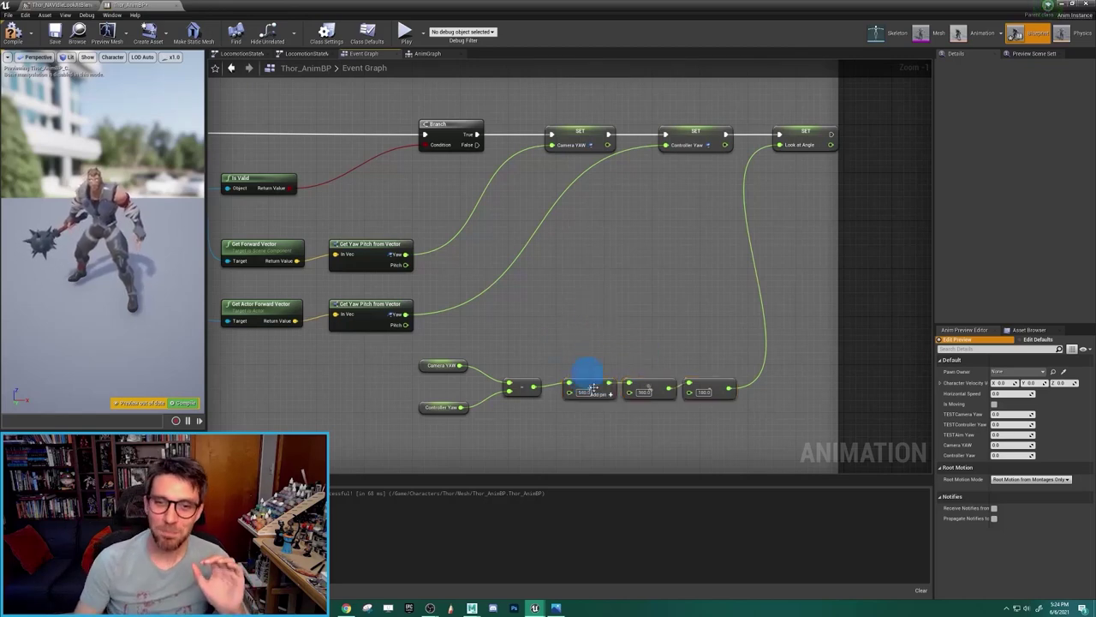
- Examine the yaw getters and the subtraction, addition and modulo nodes that form the look-at angle formula
{"action": "left_click_drag", "start_coordinate": [437, 348], "coordinate": [455, 416]}
{"action": "left_click", "coordinate": [458, 396]}
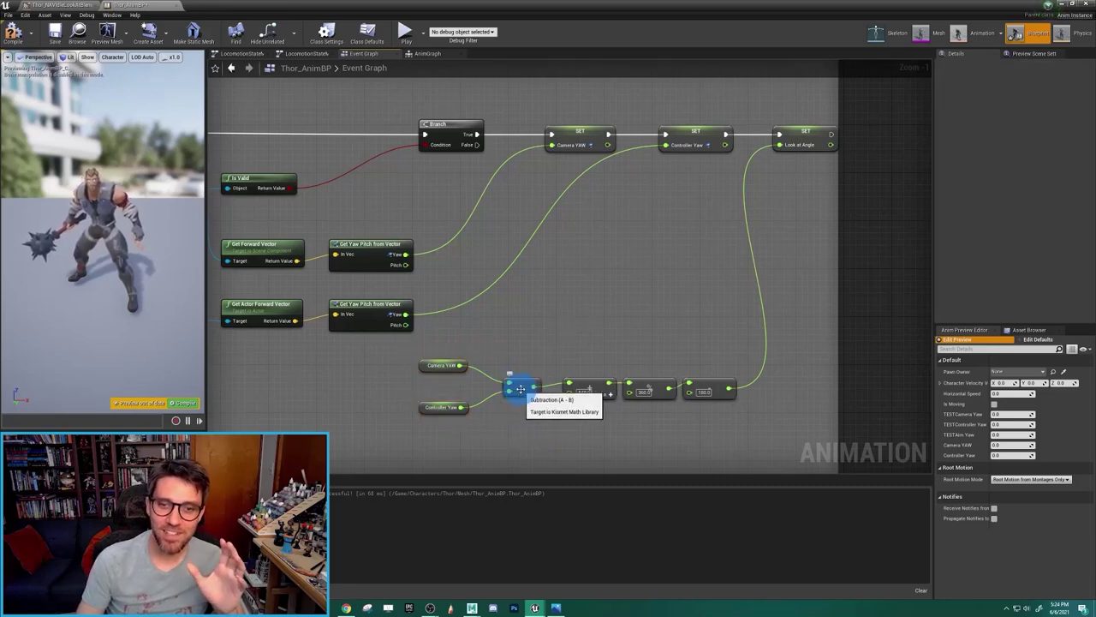
{"action": "left_click_drag", "start_coordinate": [606, 359], "coordinate": [593, 419]}
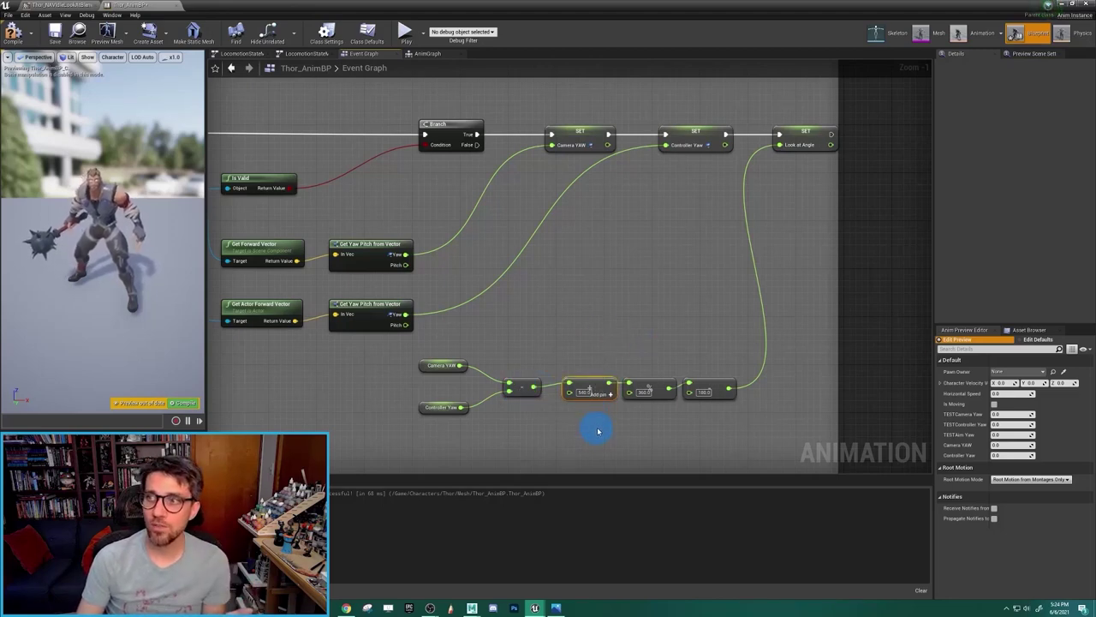
{"action": "left_click", "coordinate": [662, 323]}
{"action": "left_click", "coordinate": [655, 384]}
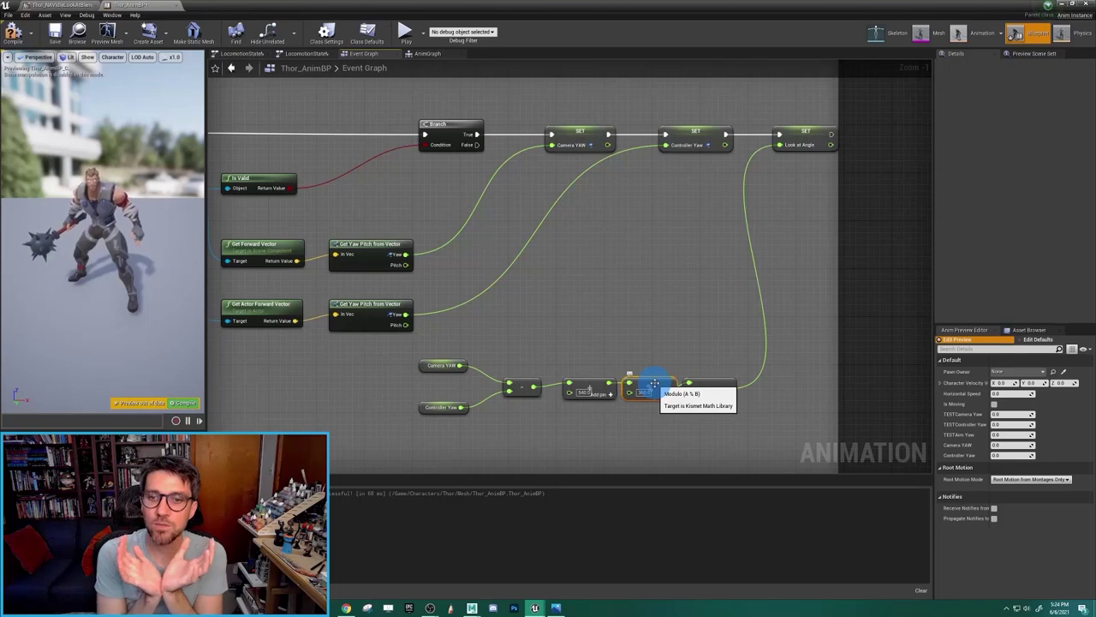
{"action": "left_click", "coordinate": [695, 308]}
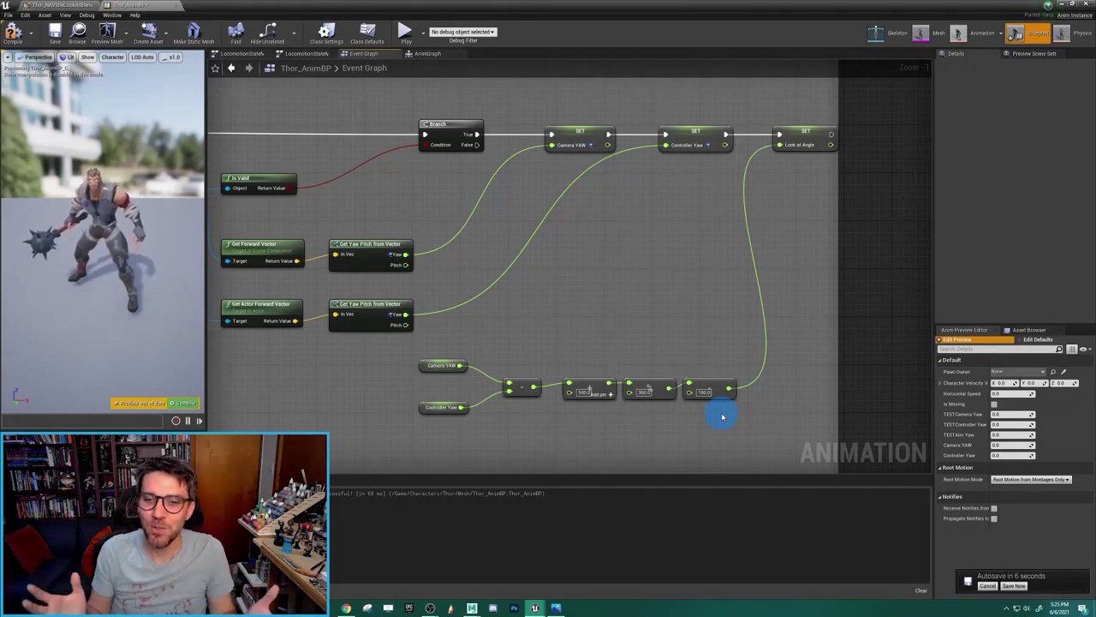
- Move the complete look-at angle math chain closer to the LookAtAngle SET node
{"action": "left_click_drag", "start_coordinate": [400, 344], "coordinate": [728, 465]}
{"action": "left_click_drag", "start_coordinate": [725, 367], "coordinate": [772, 337]}
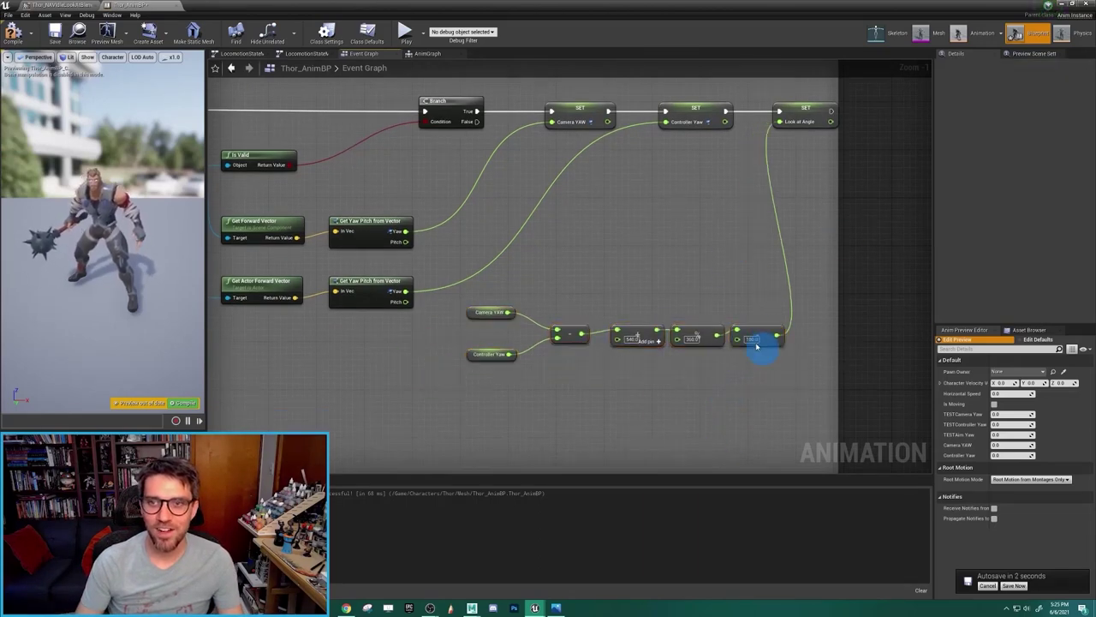
- Watch the look-at angle value that feeds the Look at Angle SET node
{"action": "right_click_drag", "start_coordinate": [801, 150], "coordinate": [766, 196]}
{"action": "right_click", "coordinate": [763, 172]}
{"action": "right_click", "coordinate": [763, 169]}
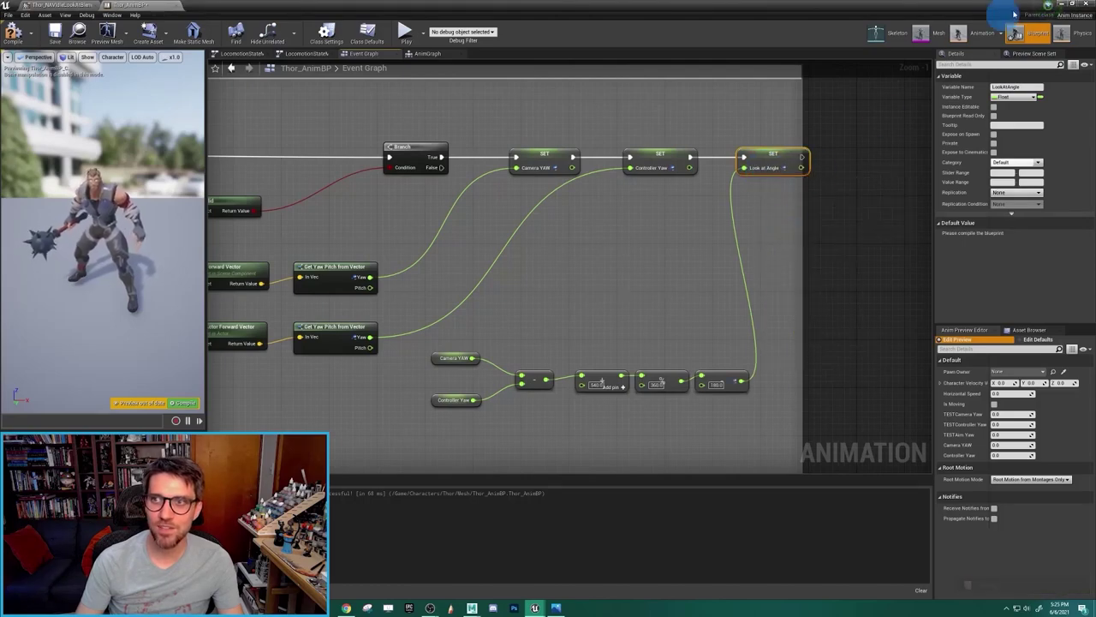
- Shrink the animation blueprint window, place it beside the level viewport and start playing the level
{"action": "double_click", "coordinate": [572, 9]}
{"action": "left_click_drag", "start_coordinate": [572, 12], "coordinate": [833, 54]}
{"action": "scroll", "coordinate": [908, 283], "scroll_direction": "down", "scroll_amount": 1}
{"action": "right_click_drag", "start_coordinate": [905, 284], "coordinate": [698, 220]}
{"action": "left_click", "coordinate": [549, 31]}
- Set the debug object to the ThirdPersonCharacter's Thor_AnimBP_C_0 instance and narrow the blueprint window to uncover the character
{"action": "left_click", "coordinate": [860, 80]}
{"action": "left_click", "coordinate": [901, 179]}
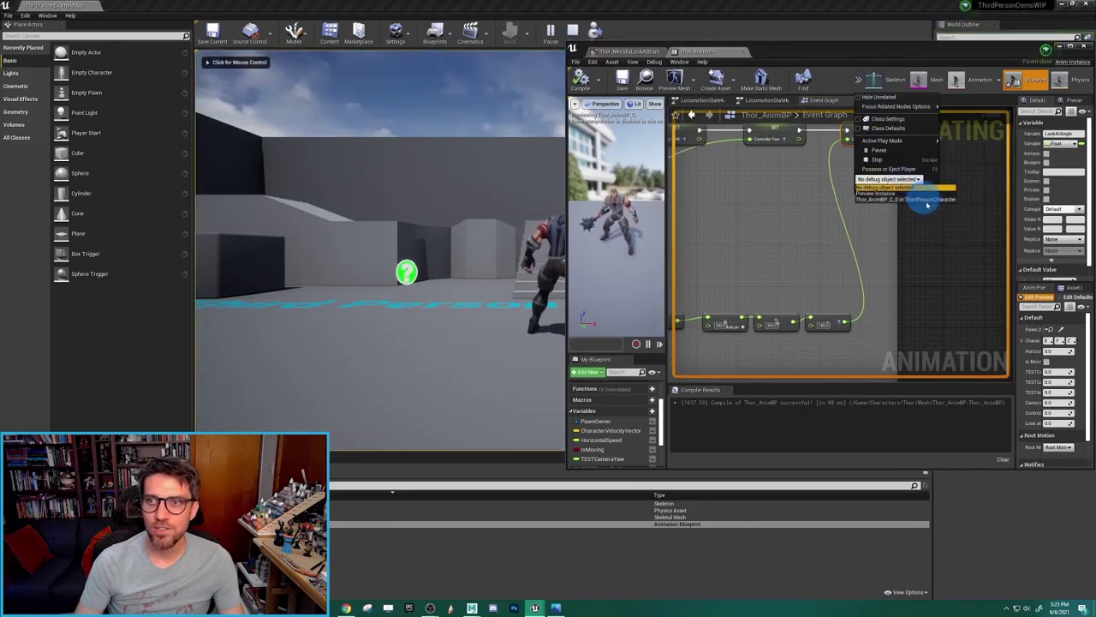
{"action": "left_click", "coordinate": [934, 203]}
{"action": "left_click", "coordinate": [889, 281]}
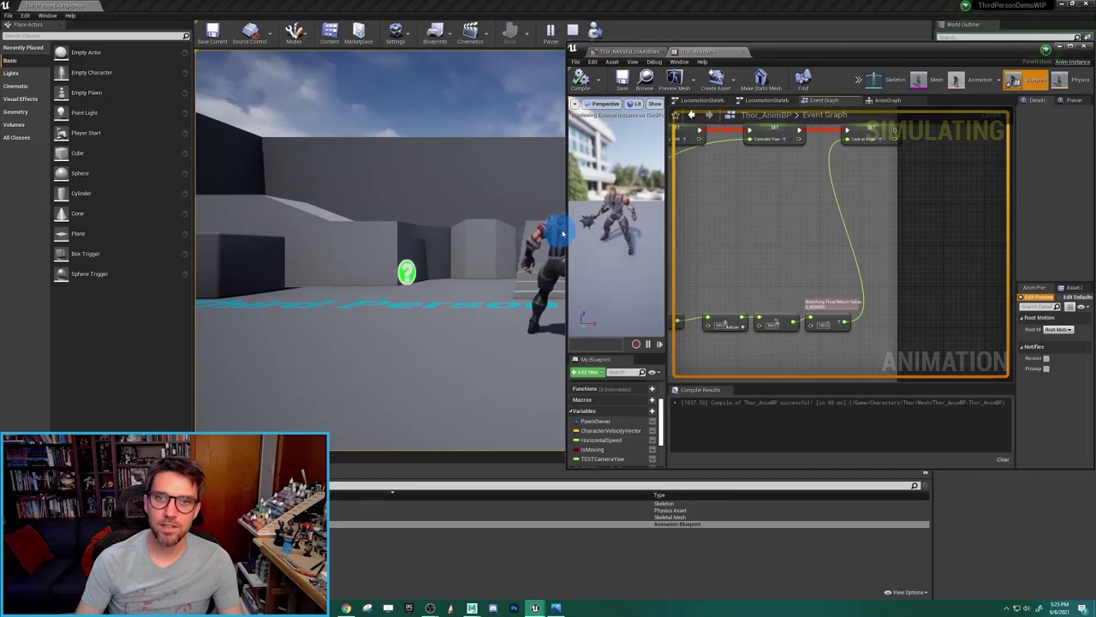
{"action": "left_click_drag", "start_coordinate": [566, 226], "coordinate": [624, 230]}
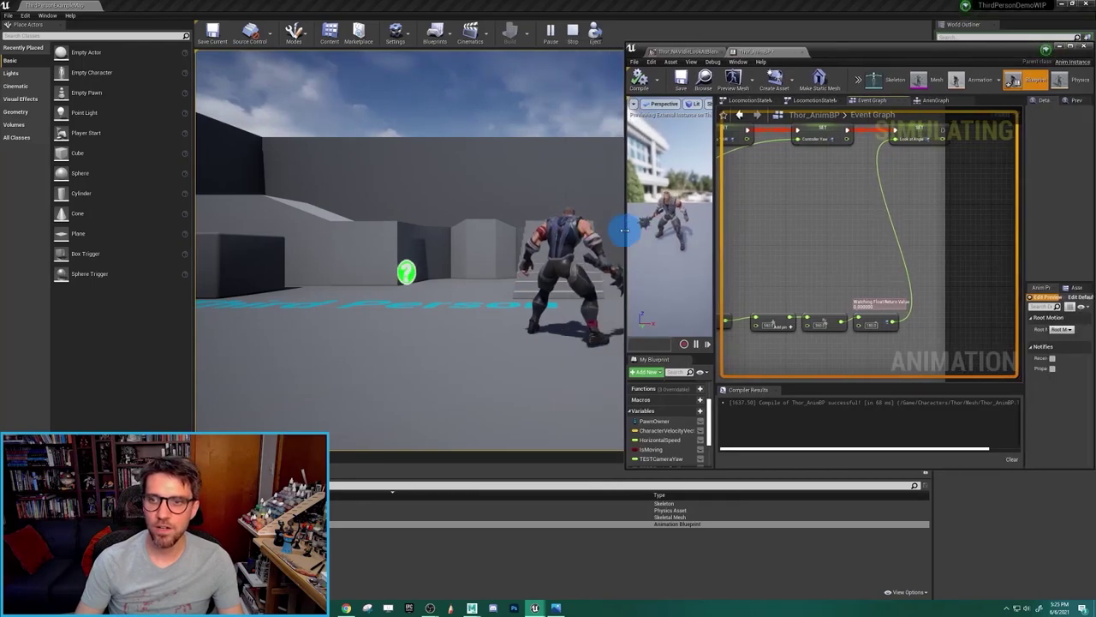
- Run the character and swing the camera around it to check the watched look-at angle, ending the play session when done
{"action": "left_click", "coordinate": [582, 182]}
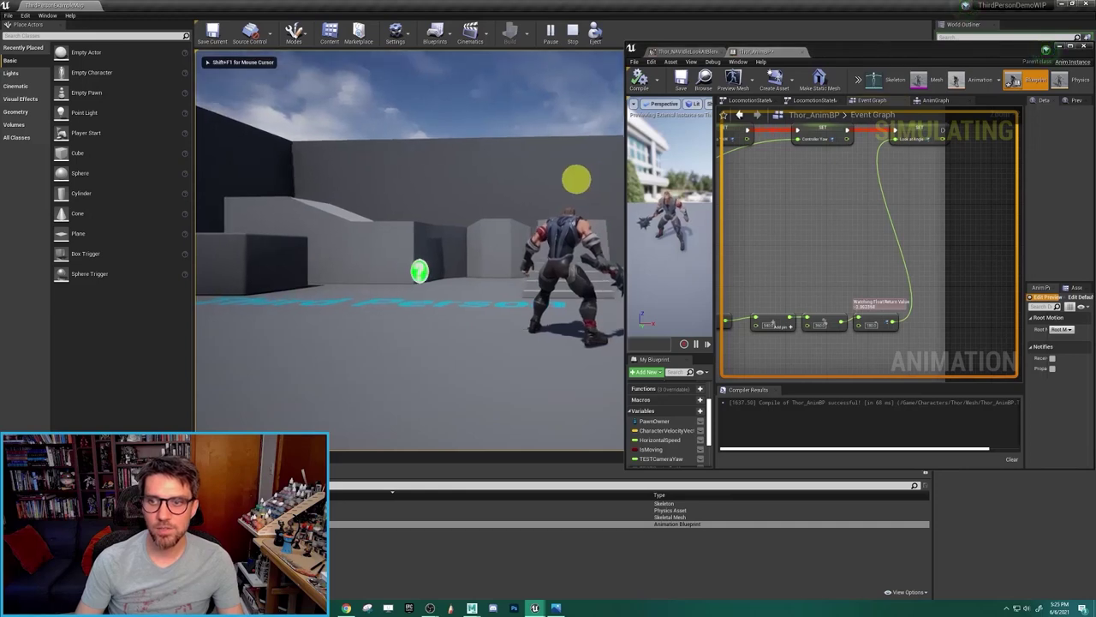
{"action": "key", "text": "w"}
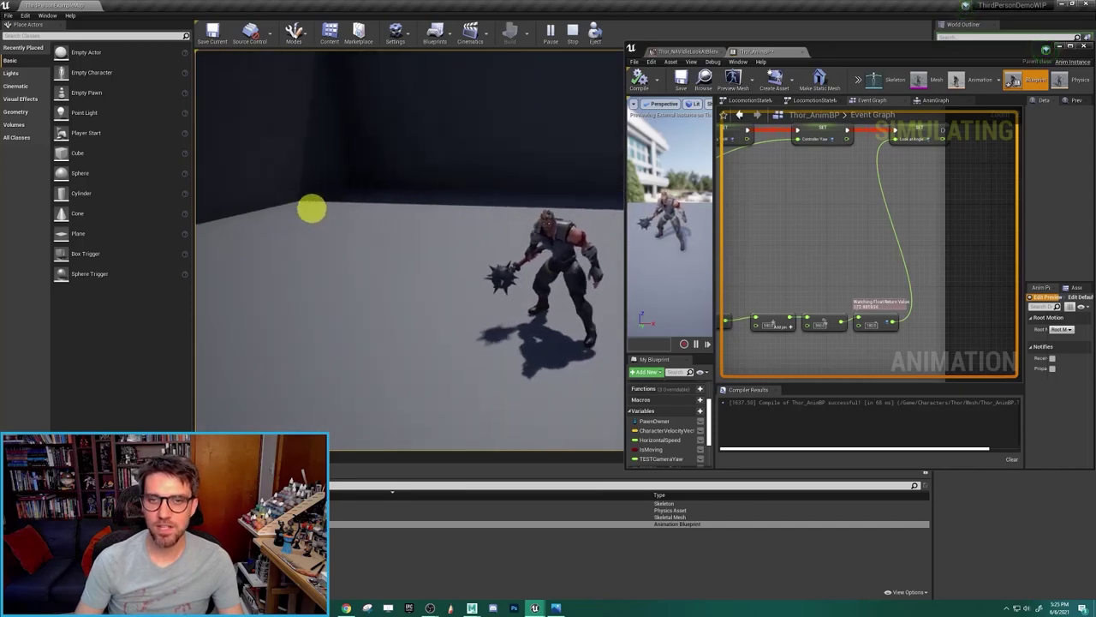
{"action": "left_click", "coordinate": [433, 218]}
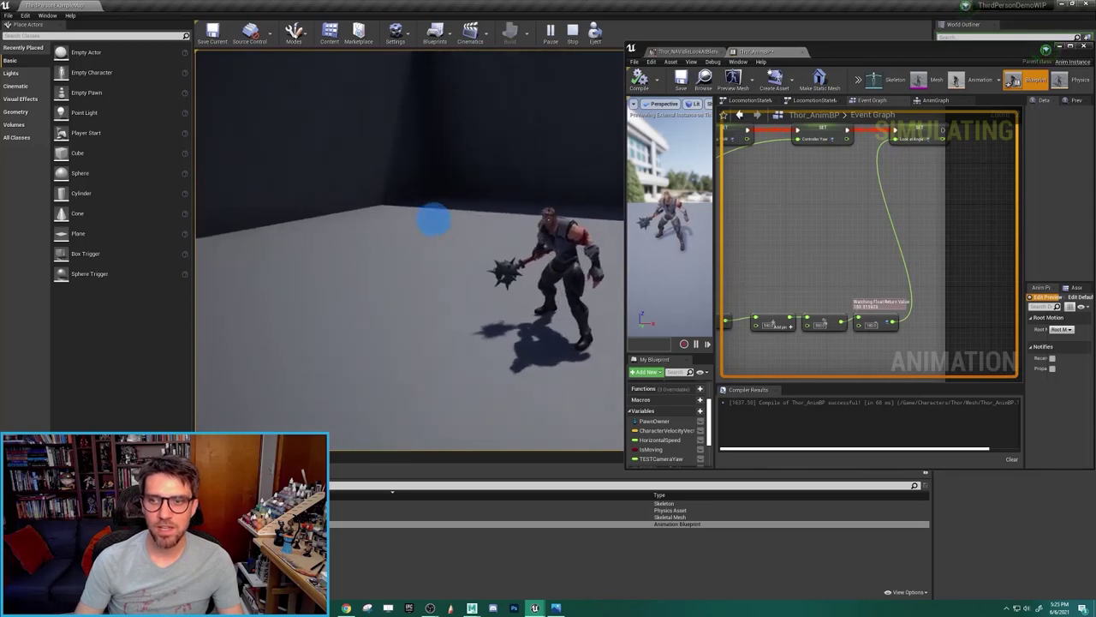
{"action": "left_click_drag", "start_coordinate": [322, 225], "coordinate": [500, 235]}
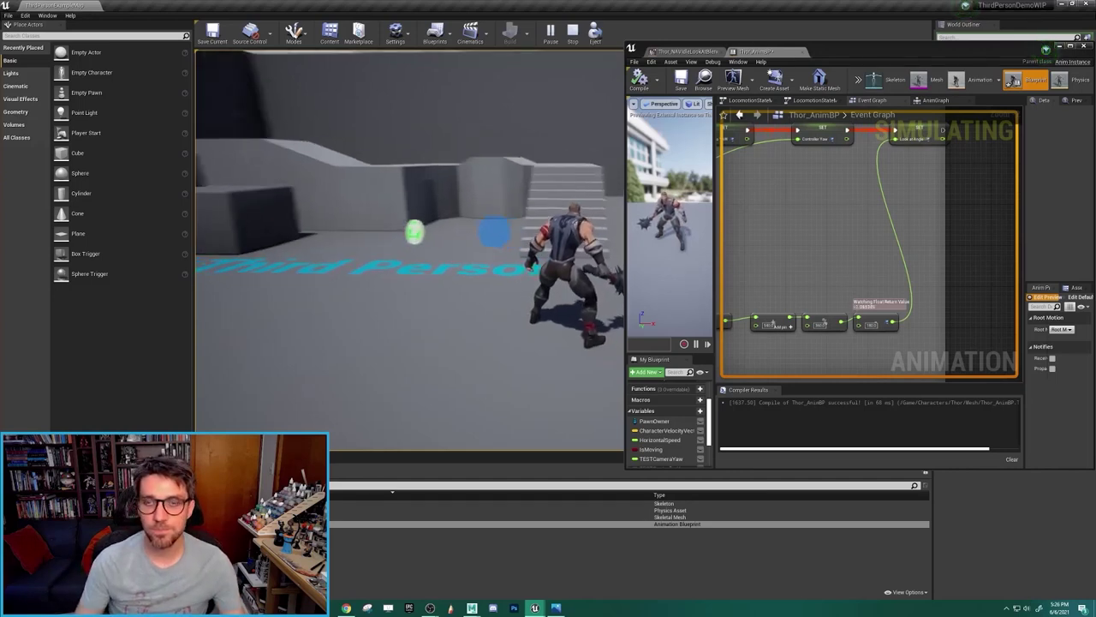
{"action": "key", "text": "Escape"}
- Maximize the animation blueprint window and review the whole Calculate Point of Interest section of the event graph
{"action": "left_click", "coordinate": [1070, 47]}
{"action": "left_click", "coordinate": [105, 345]}
{"action": "right_click_drag", "start_coordinate": [578, 323], "coordinate": [717, 290]}
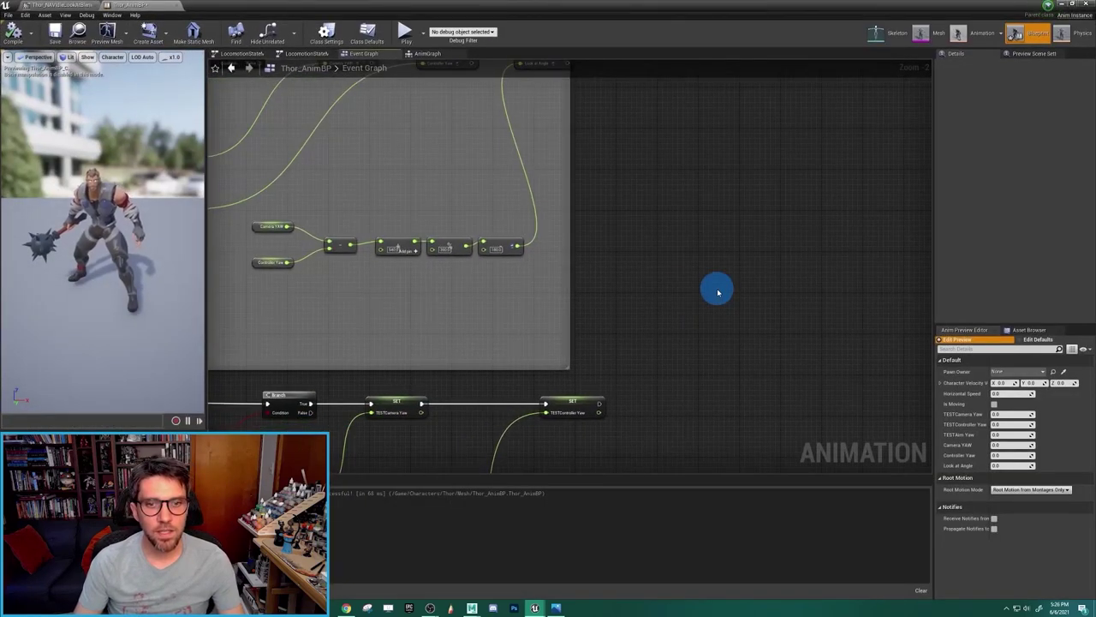
{"action": "scroll", "coordinate": [718, 289], "scroll_direction": "down", "scroll_amount": 3}
{"action": "right_click_drag", "start_coordinate": [629, 353], "coordinate": [678, 362]}
{"action": "right_click_drag", "start_coordinate": [424, 322], "coordinate": [431, 386]}
{"action": "scroll", "coordinate": [441, 393], "scroll_direction": "up", "scroll_amount": 1}
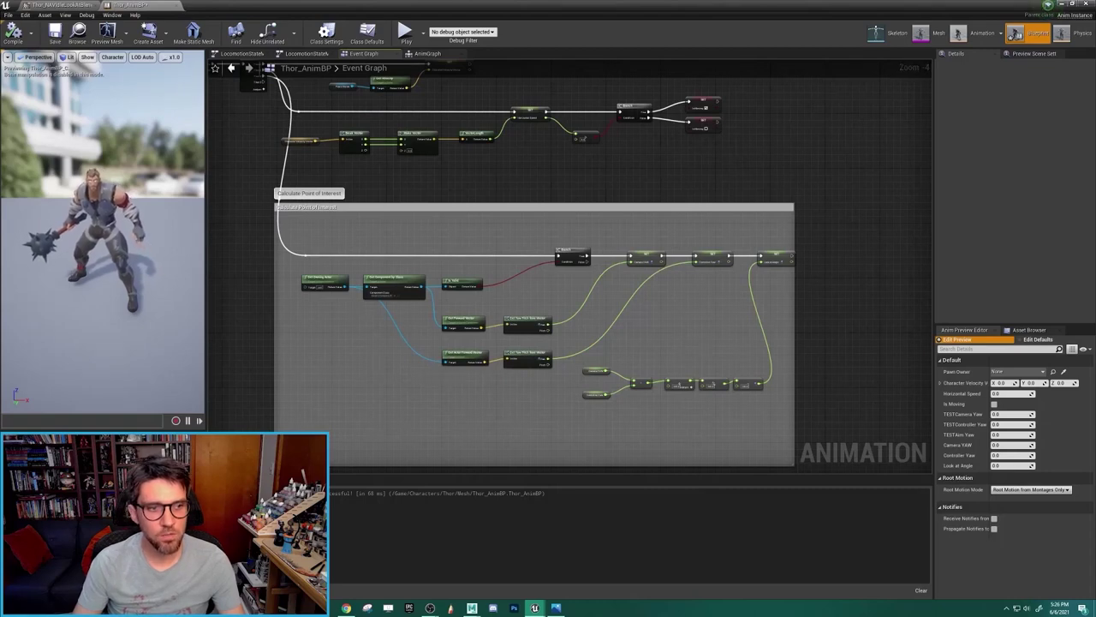
- Open the Idle state of the LocomotionStateMachine from the AnimGraph
{"action": "left_click", "coordinate": [428, 53]}
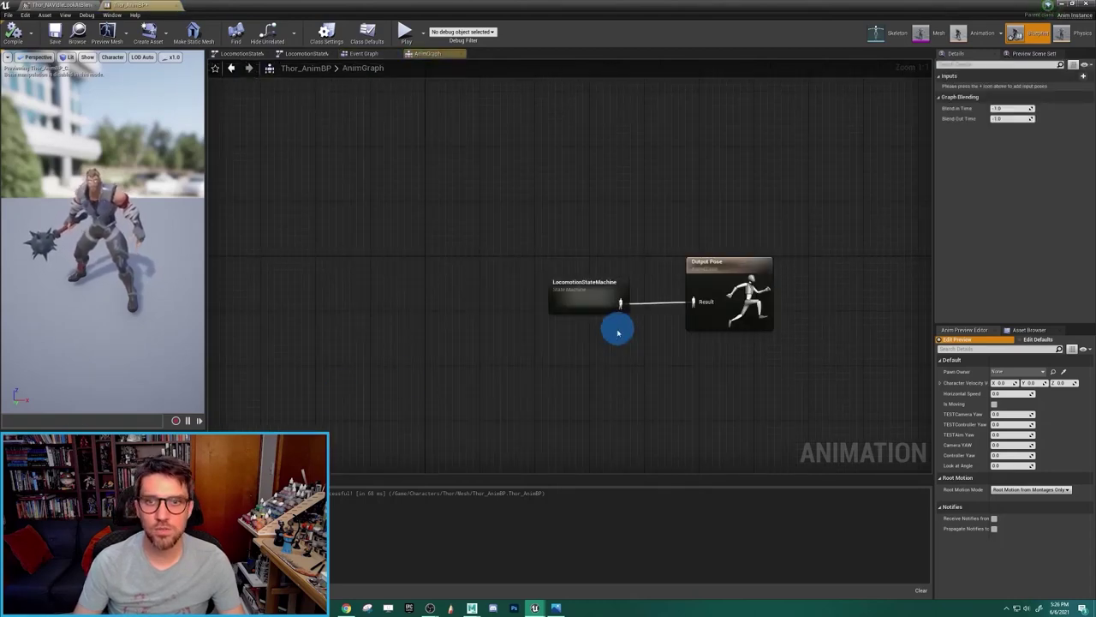
{"action": "double_click", "coordinate": [580, 292]}
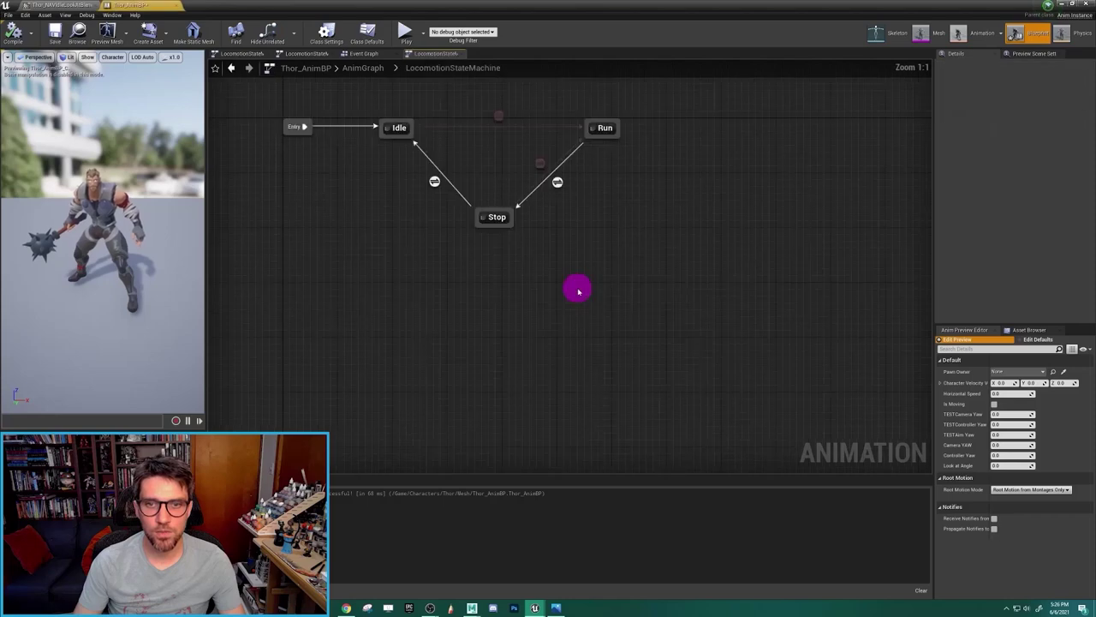
{"action": "double_click", "coordinate": [588, 239]}
{"action": "double_click", "coordinate": [583, 294]}
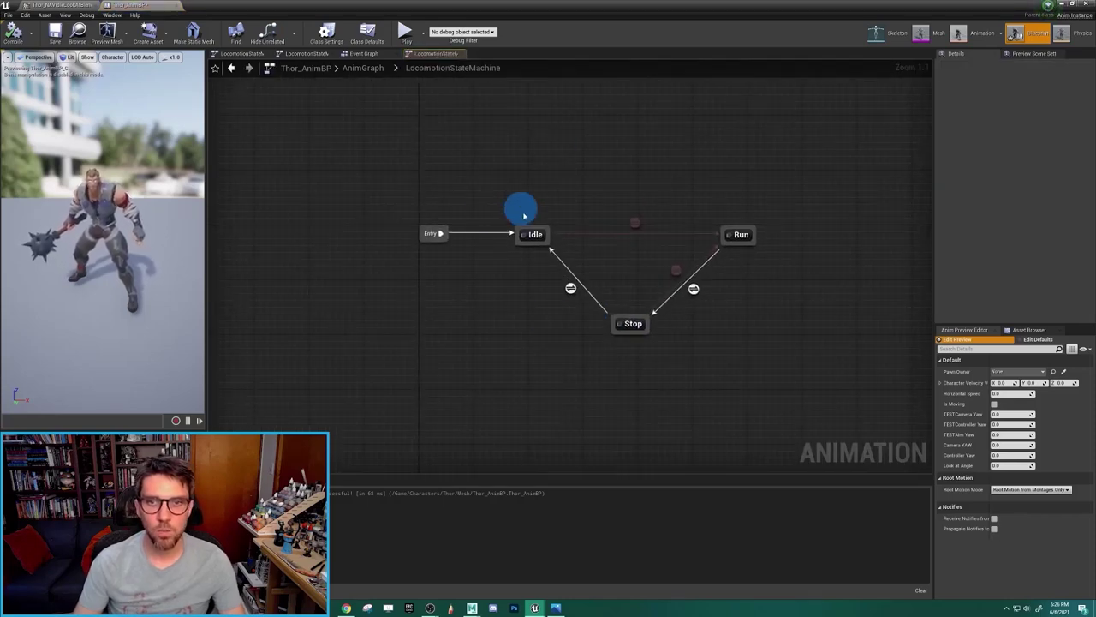
{"action": "double_click", "coordinate": [533, 234]}
- Add a Thor_NAVIdleLookAtBlend blend space player to the Idle state and connect it to the Output Animation Pose
{"action": "left_click_drag", "start_coordinate": [561, 283], "coordinate": [374, 280]}
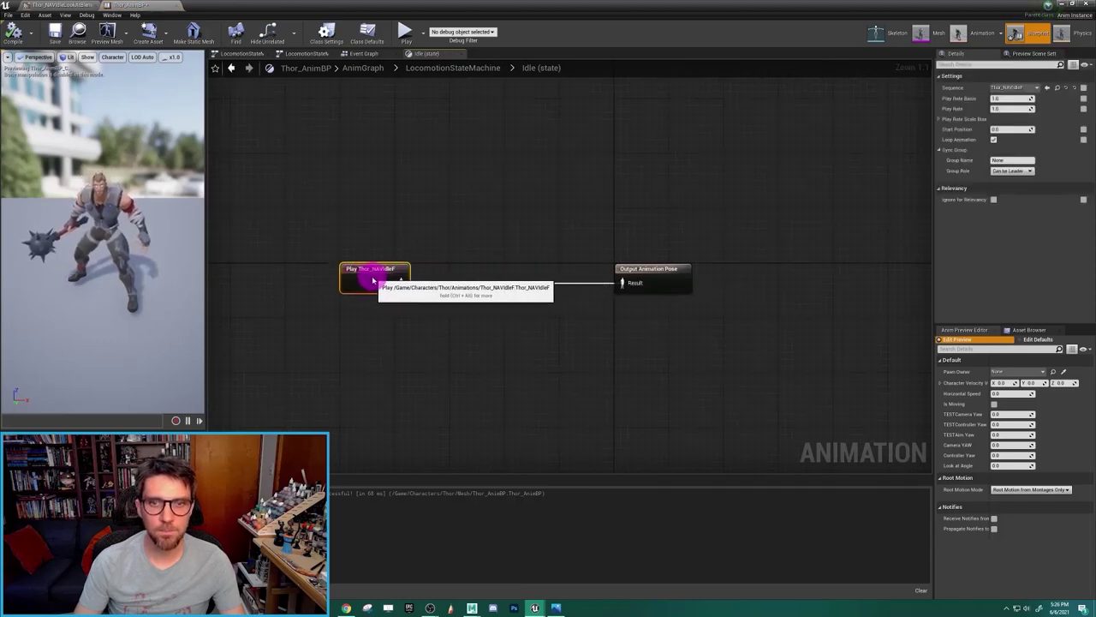
{"action": "left_click", "coordinate": [324, 368]}
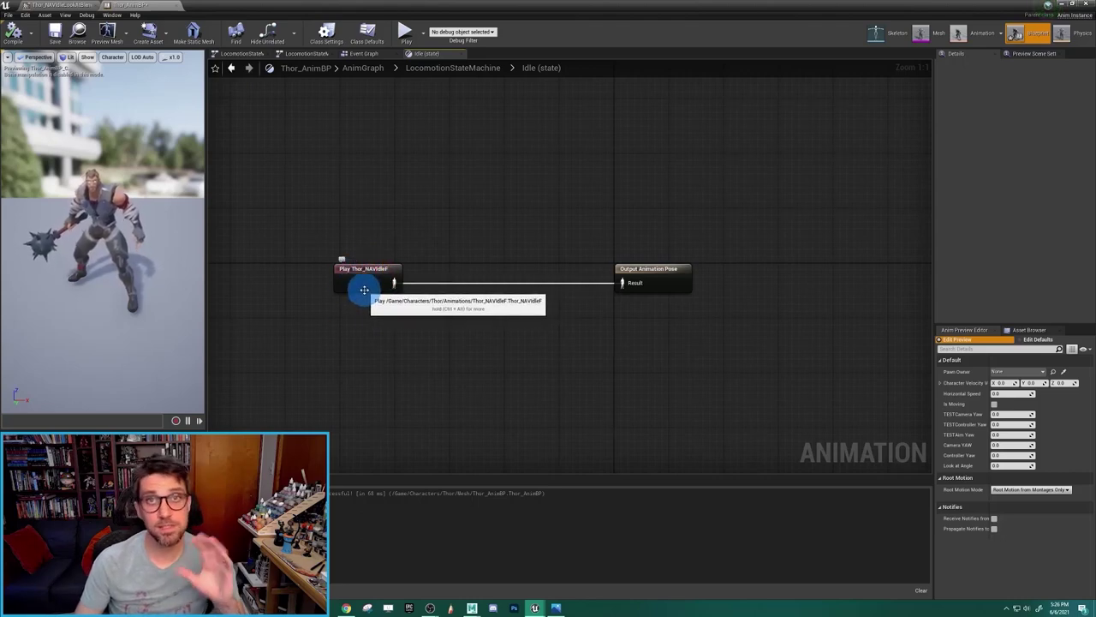
{"action": "right_click", "coordinate": [492, 239]}
{"action": "type", "text": "lookat blend"}
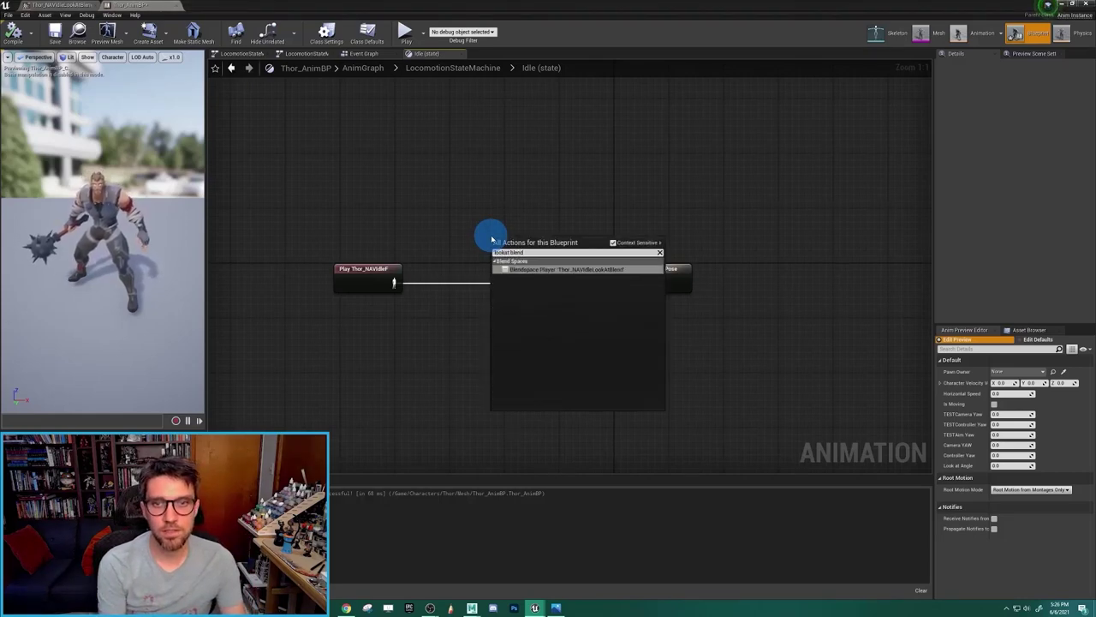
{"action": "key", "text": "Return"}
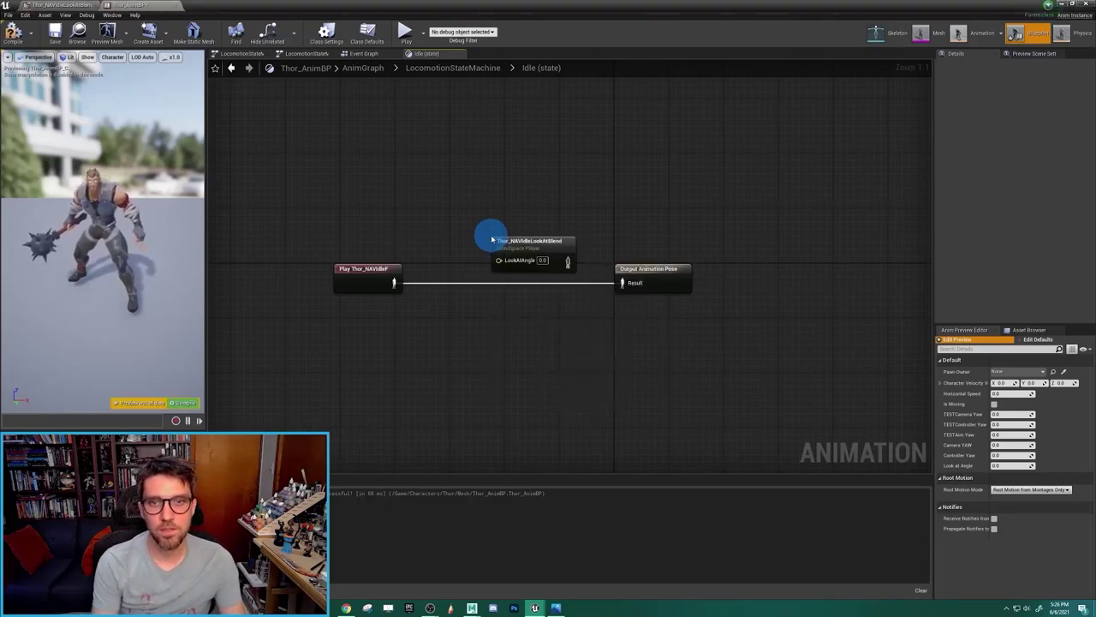
{"action": "left_click_drag", "start_coordinate": [557, 241], "coordinate": [625, 283]}
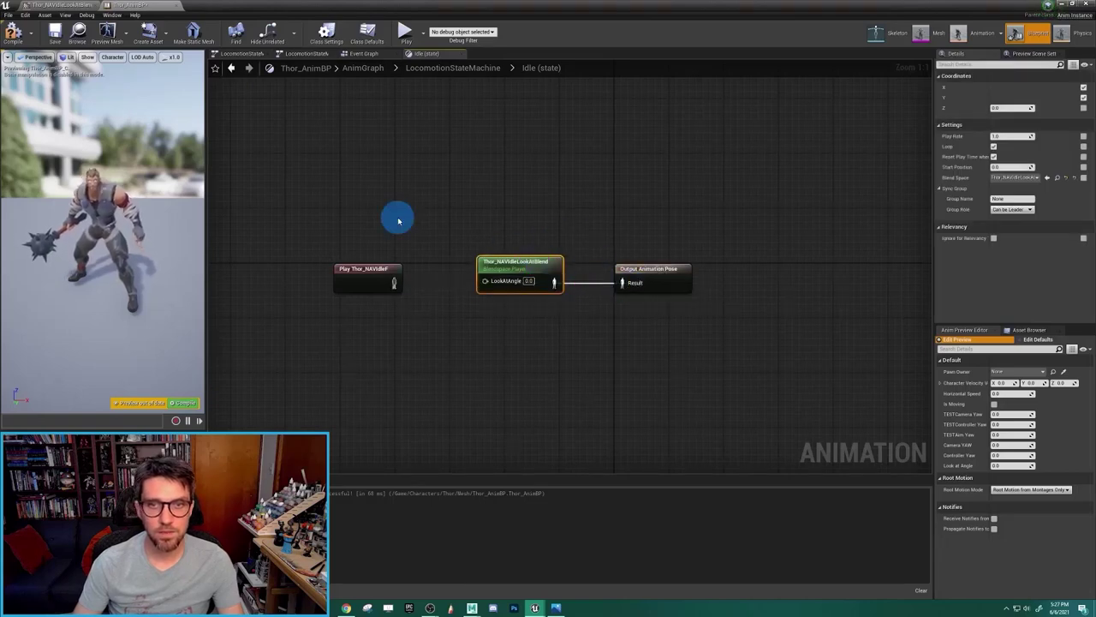
- Move the unused Thor_NAVIdleF play node above the blend space player and wire the LookAtAngle variable into the player's LookAtAngle input
{"action": "left_click", "coordinate": [379, 276]}
{"action": "left_click_drag", "start_coordinate": [381, 272], "coordinate": [512, 210]}
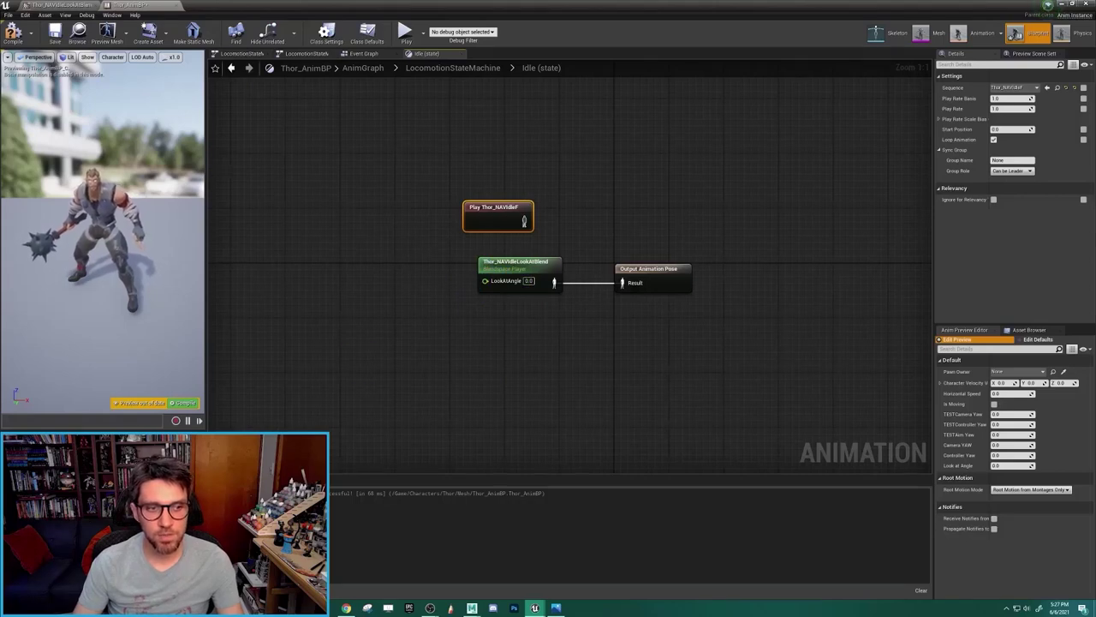
{"action": "left_click_drag", "start_coordinate": [51, 557], "coordinate": [257, 446]}
{"action": "left_click_drag", "start_coordinate": [299, 416], "coordinate": [485, 285]}
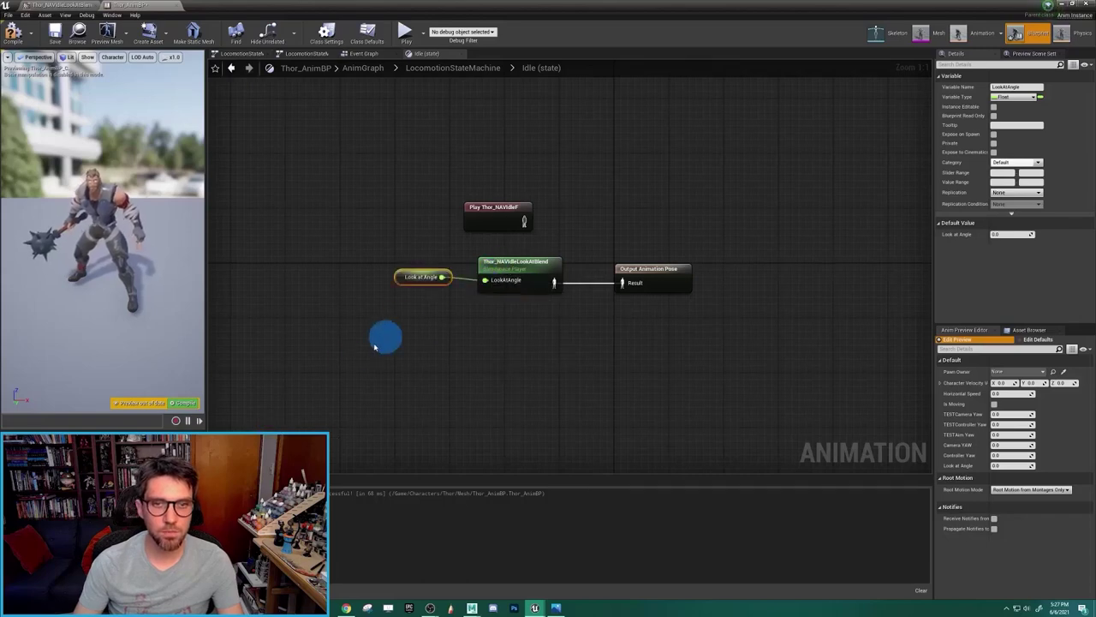
{"action": "right_click", "coordinate": [364, 351]}
{"action": "type", "text": "get look"}
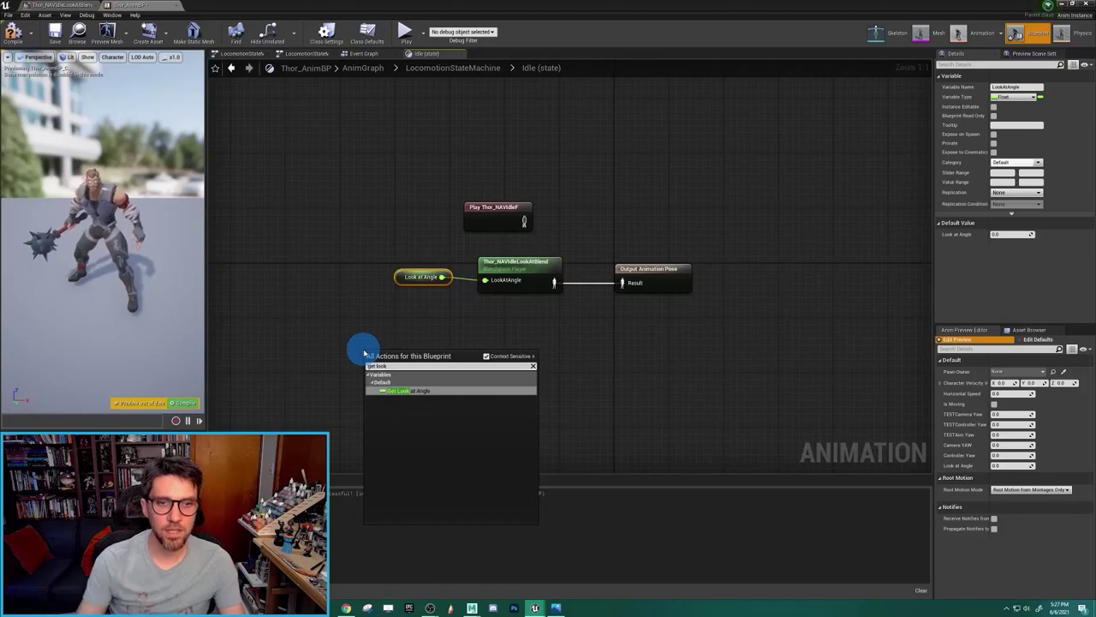
{"action": "left_click", "coordinate": [420, 390]}
{"action": "left_click_drag", "start_coordinate": [338, 317], "coordinate": [392, 368]}
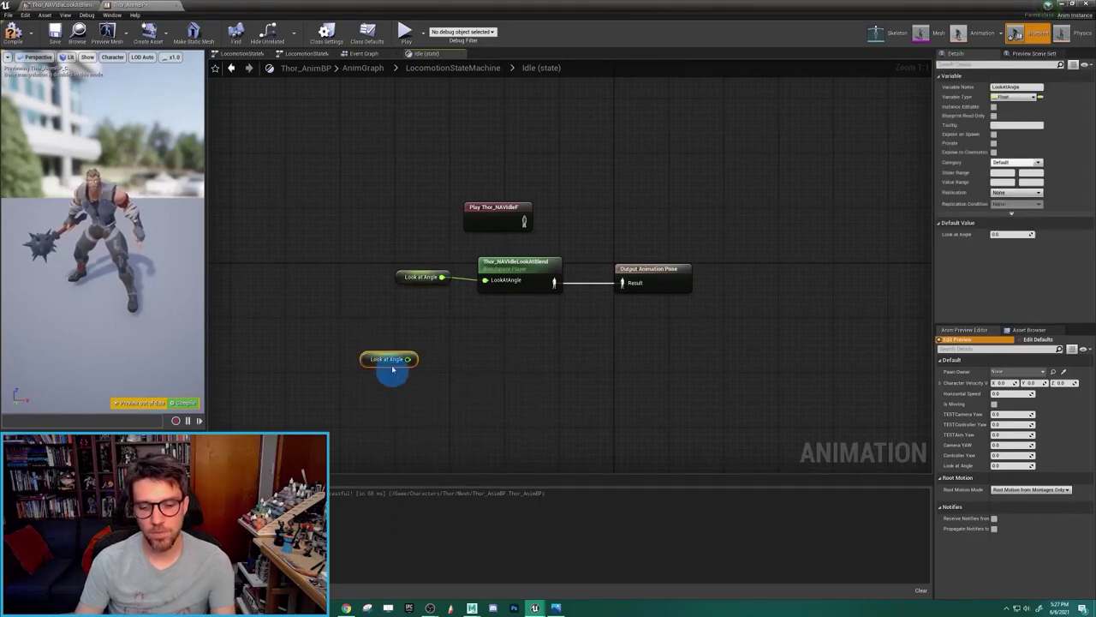
{"action": "key", "text": "Delete"}
- Shift the Look at Angle getter slightly beside the blend space player and compile the animation blueprint
{"action": "mouse_move", "coordinate": [398, 277]}
{"action": "left_mouse_down"}
{"action": "mouse_move", "coordinate": [381, 286]}
{"action": "mouse_move", "coordinate": [403, 286]}
{"action": "left_mouse_up"}
{"action": "double_click", "coordinate": [606, 267]}
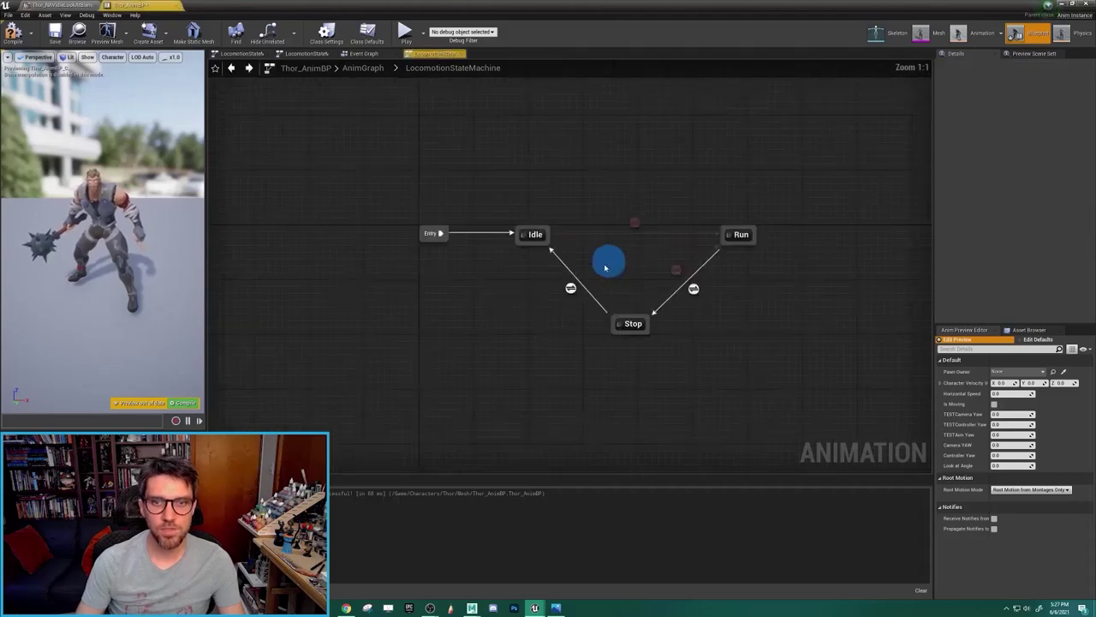
{"action": "left_click", "coordinate": [534, 235]}
{"action": "double_click", "coordinate": [533, 234]}
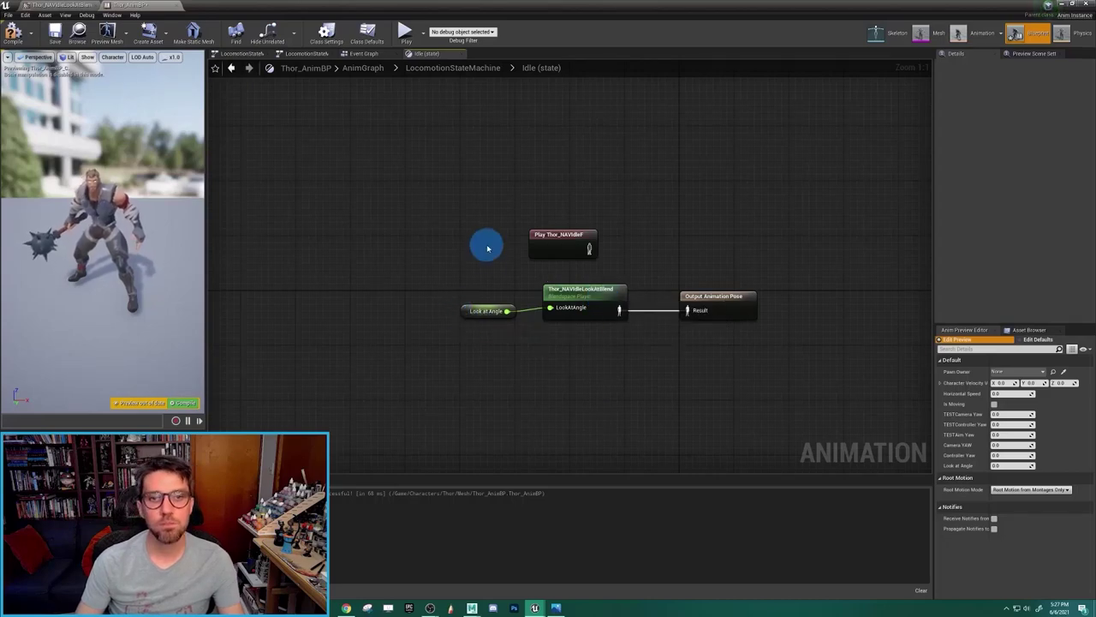
{"action": "left_click", "coordinate": [184, 402]}
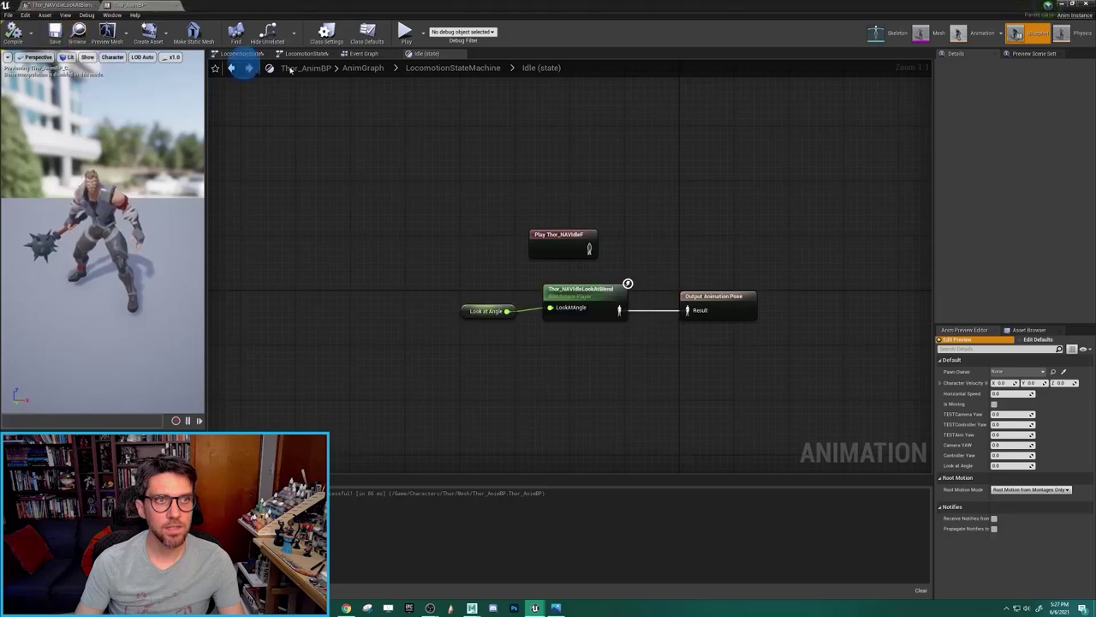
- Play the level and test the idle look-at blend by running the character and swinging the camera around it
{"action": "left_click", "coordinate": [1062, 4]}
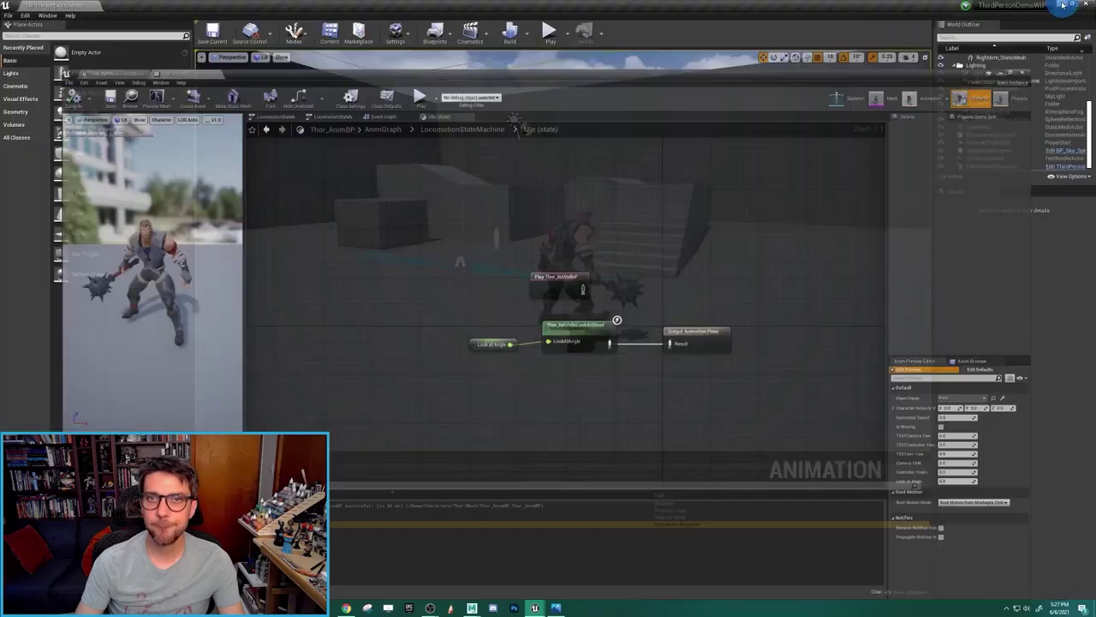
{"action": "left_click", "coordinate": [551, 32]}
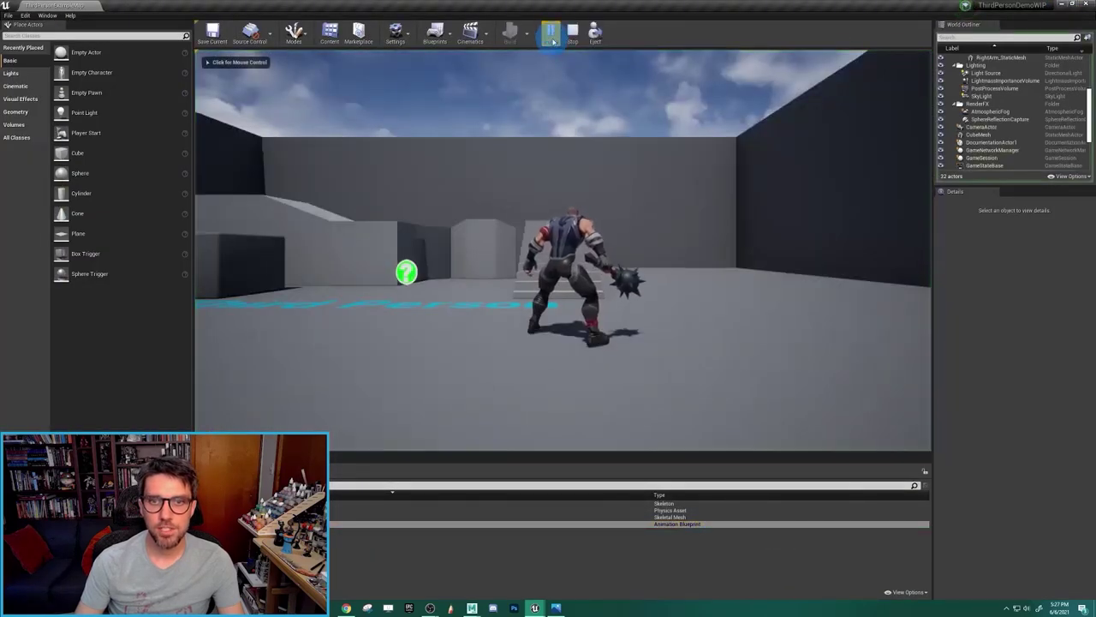
{"action": "left_click", "coordinate": [576, 116]}
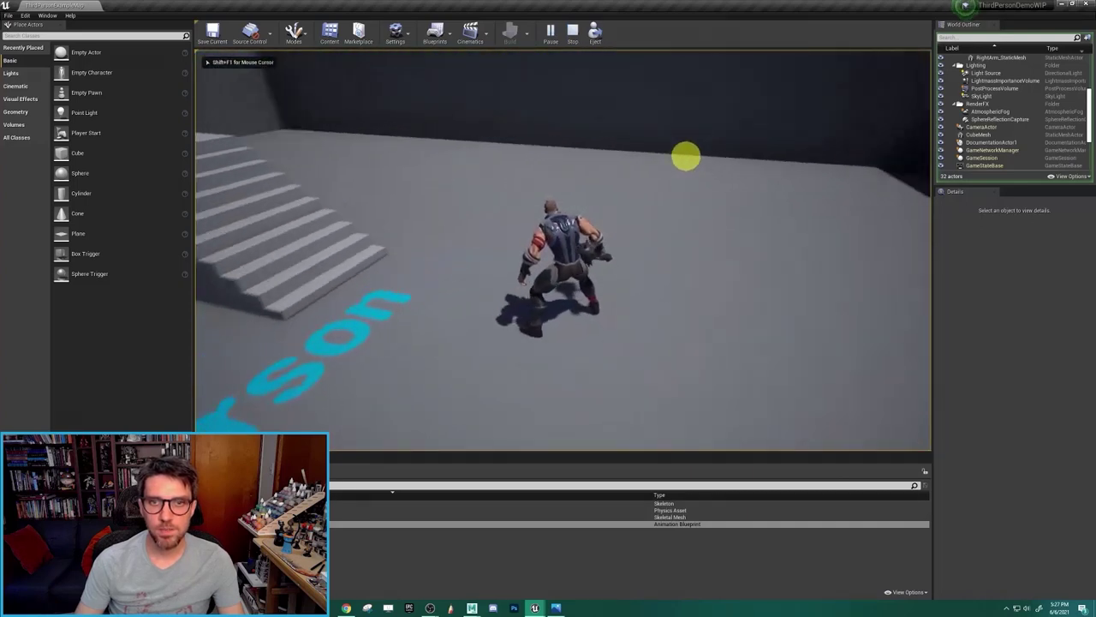
{"action": "key", "text": "w"}
{"action": "key", "text": "d"}
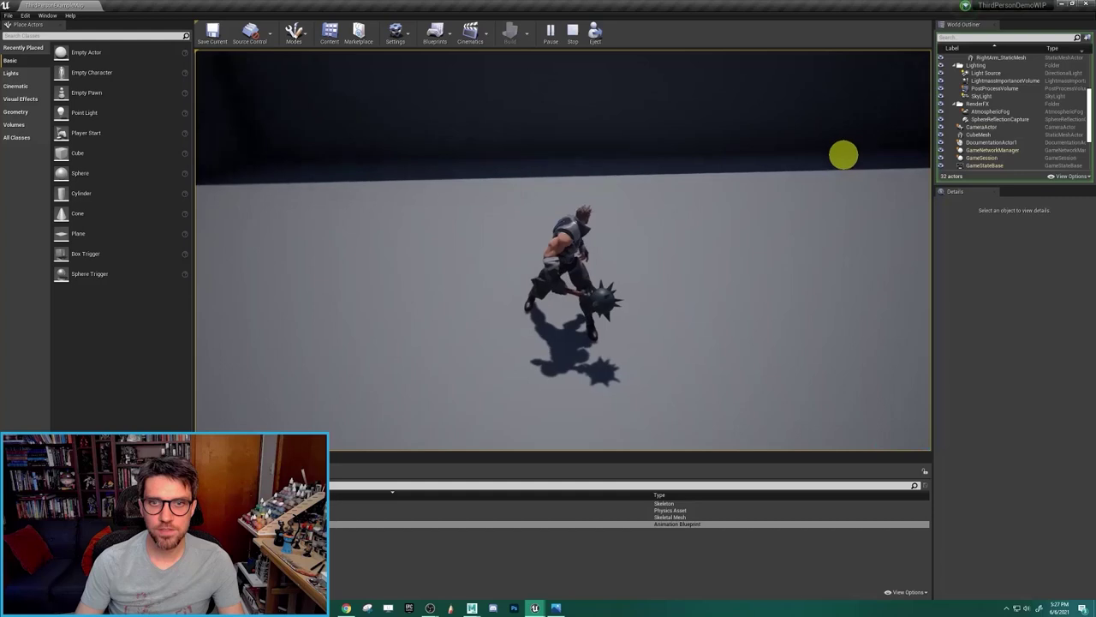
{"action": "key", "text": "w"}
{"action": "key", "text": "w"}
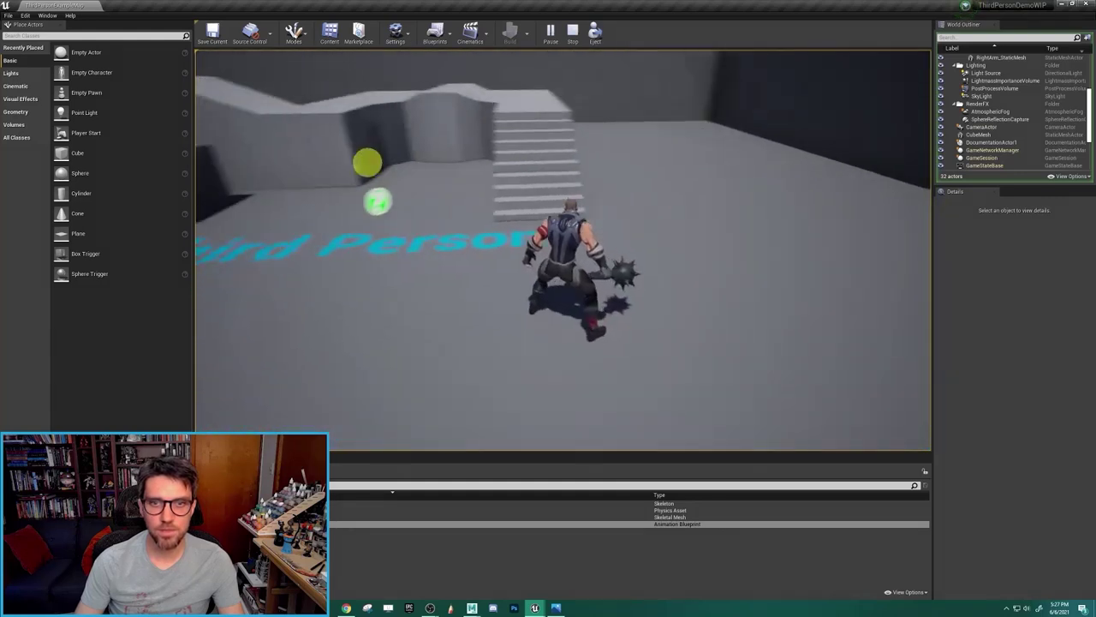
{"action": "key", "text": "w"}
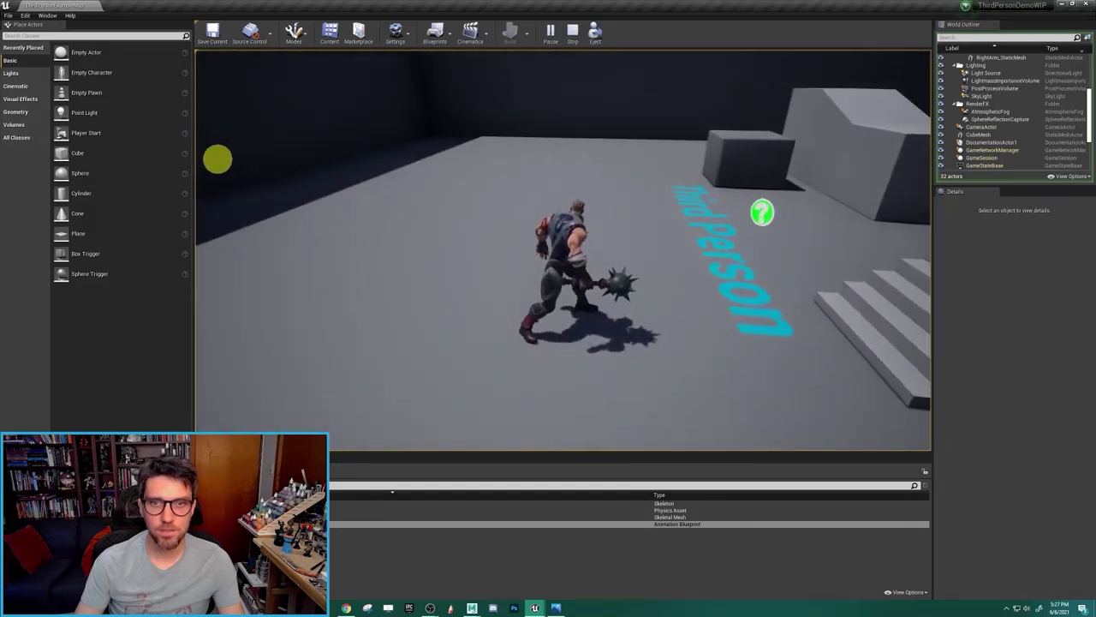
{"action": "key", "text": "w"}
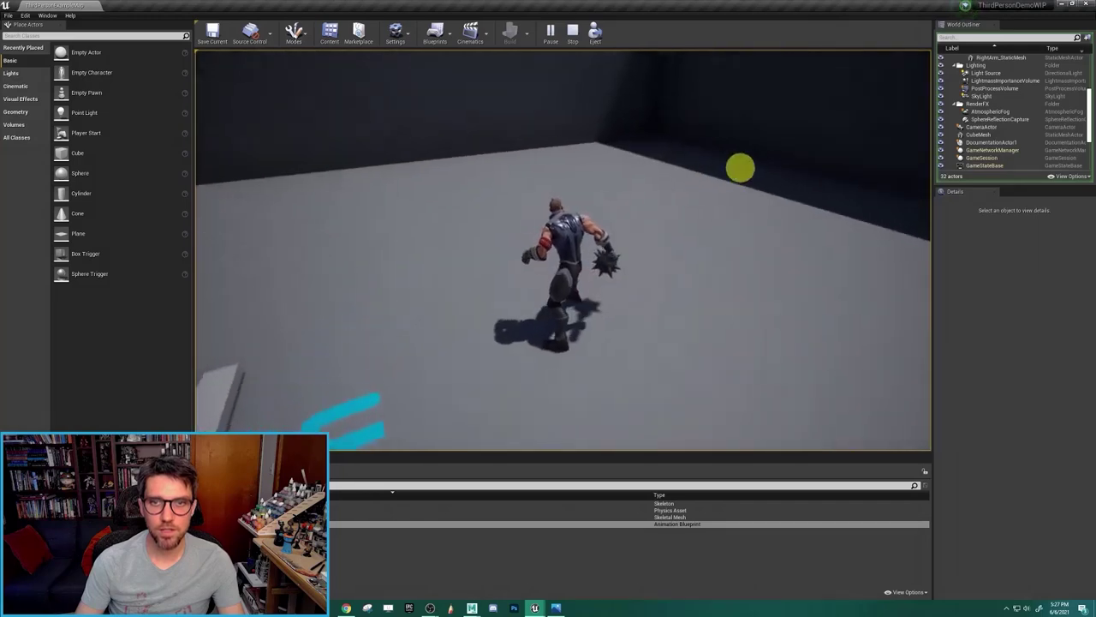
{"action": "key", "text": "w"}
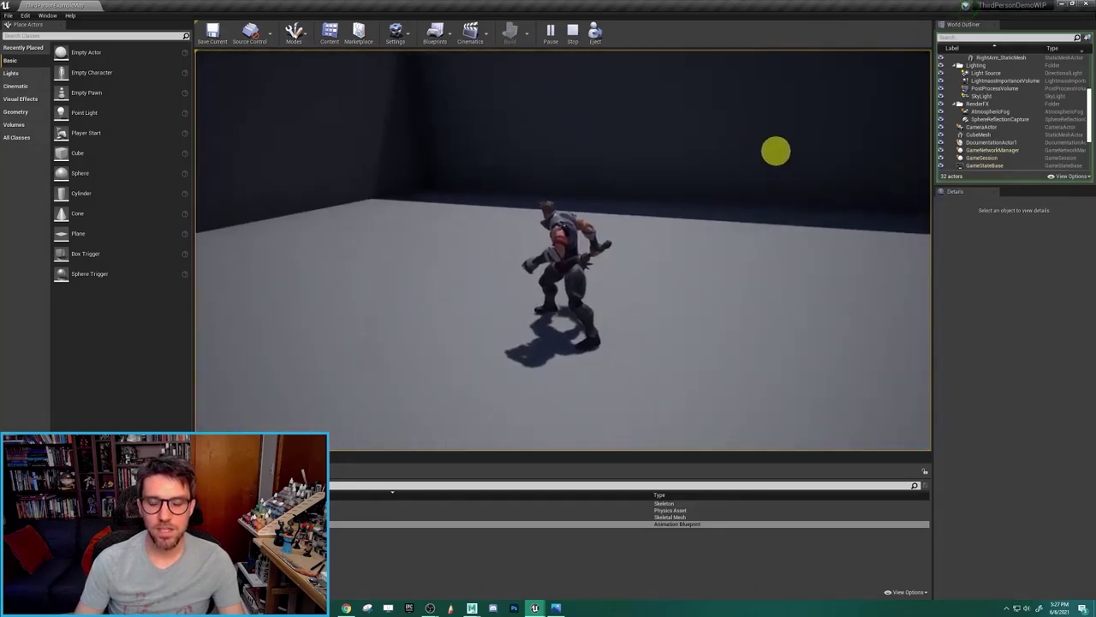
{"action": "left_click", "coordinate": [758, 163]}
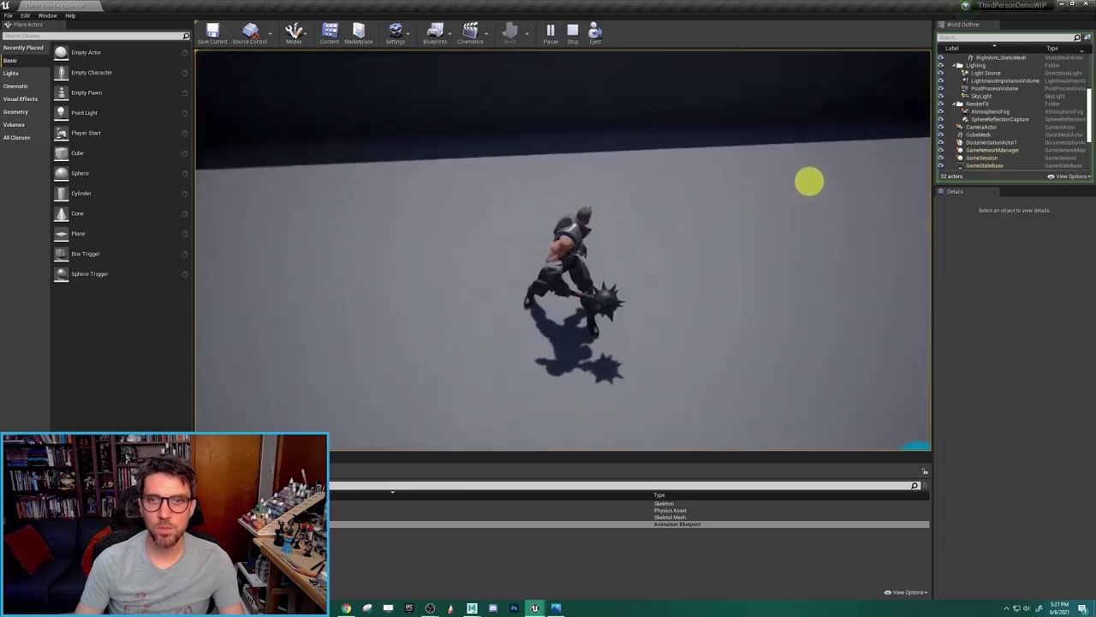
{"action": "key", "text": "a"}
{"action": "left_click", "coordinate": [792, 168]}
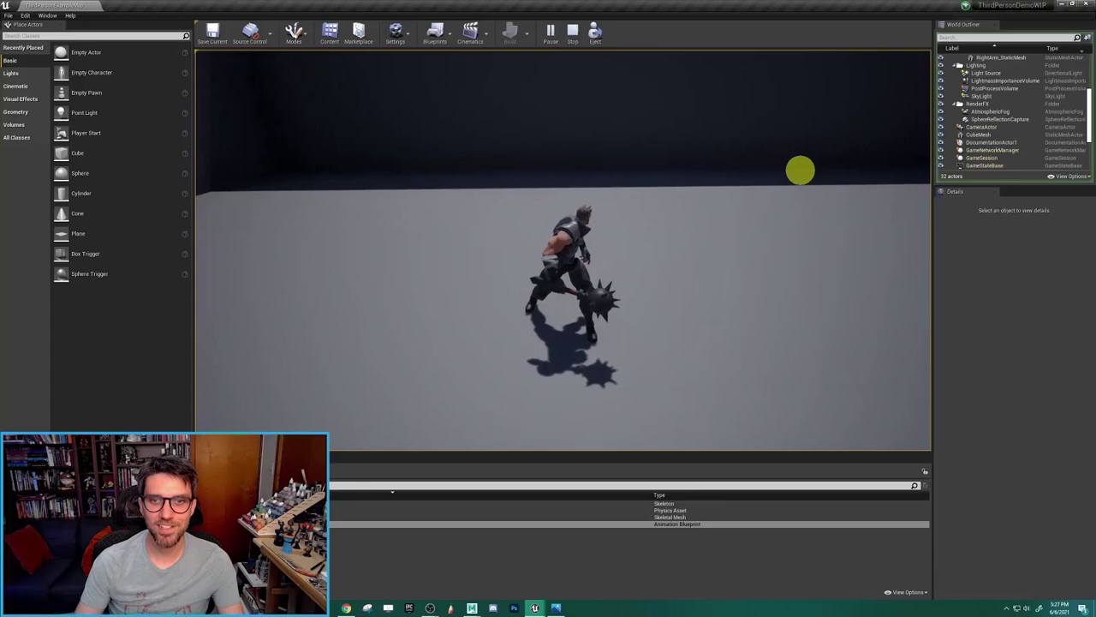
- Test Thor's idle look-at at different camera angles while turning and running him, then end the play session
{"action": "key", "text": "a"}
{"action": "key", "text": "d"}
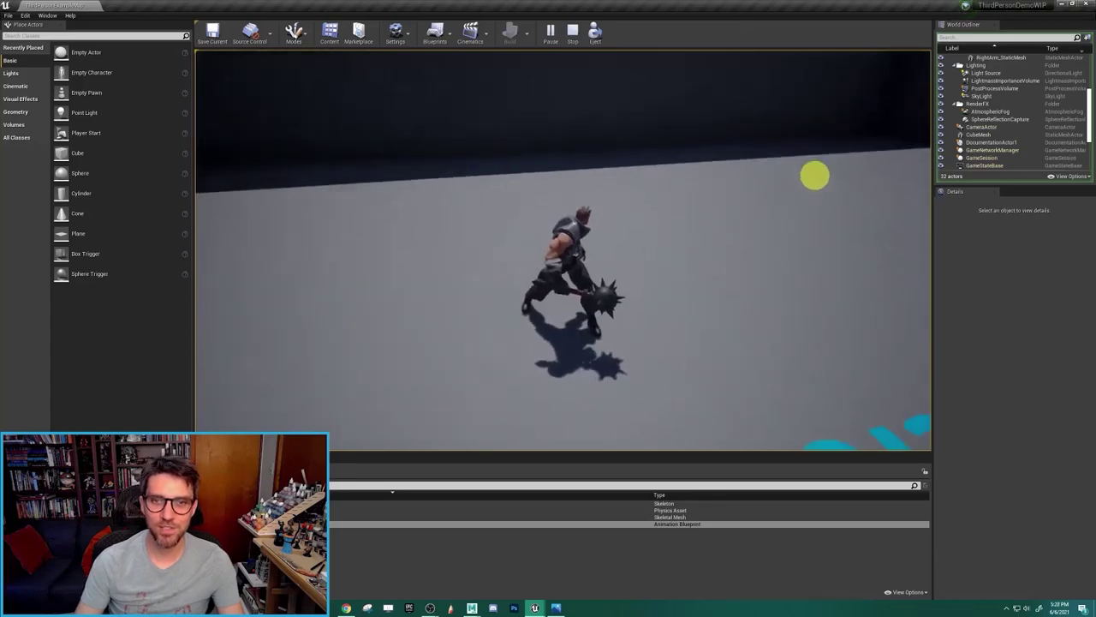
{"action": "key", "text": "a"}
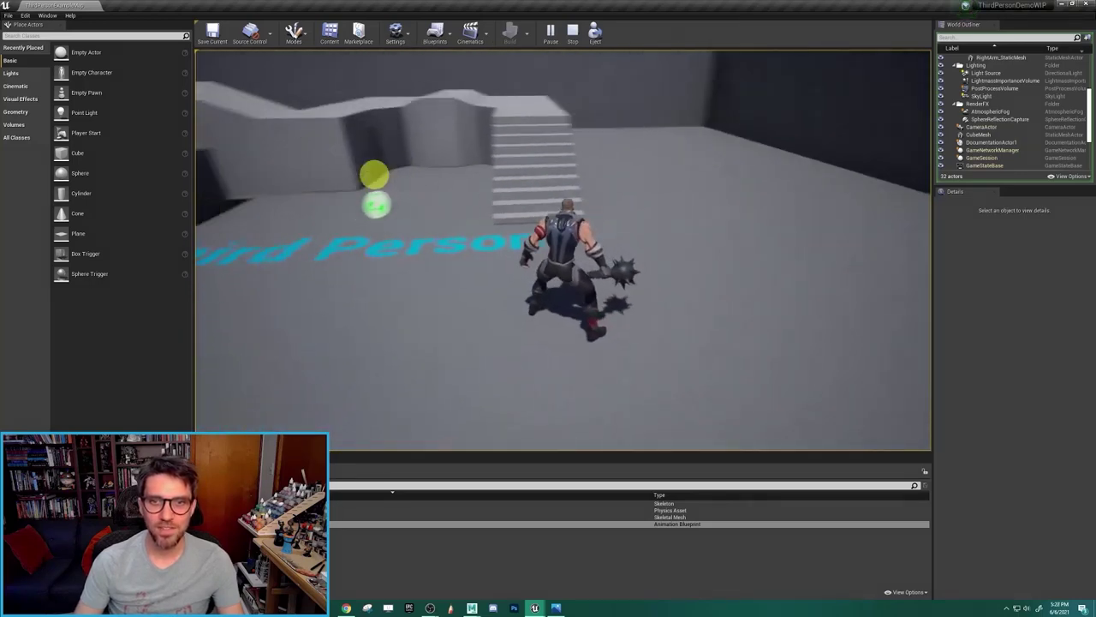
{"action": "key", "text": "w"}
{"action": "key", "text": "w"}
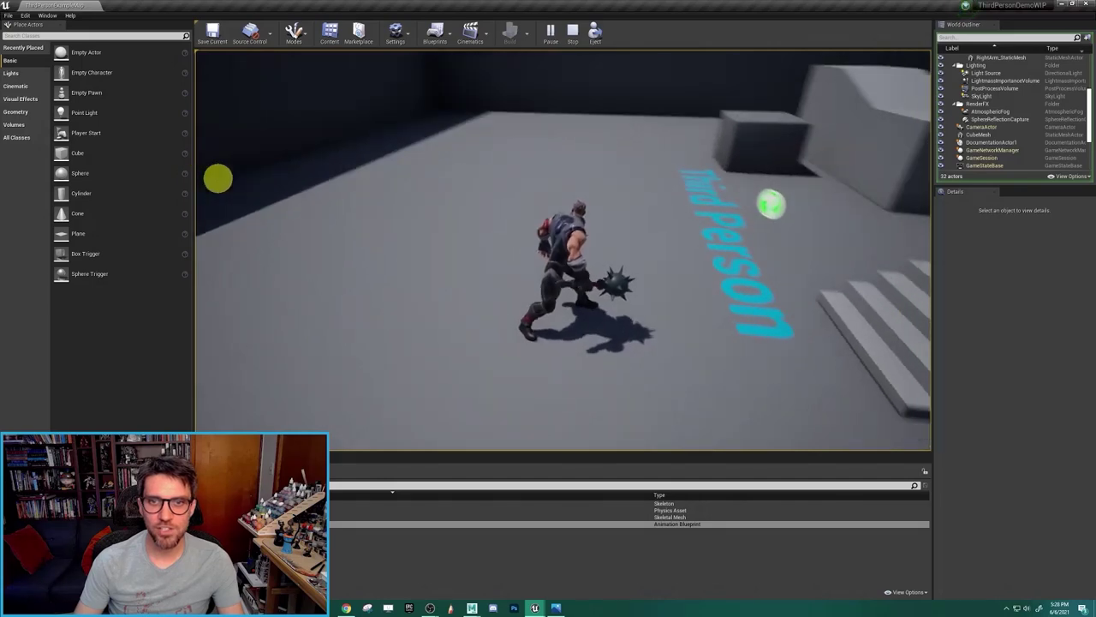
{"action": "key", "text": "w"}
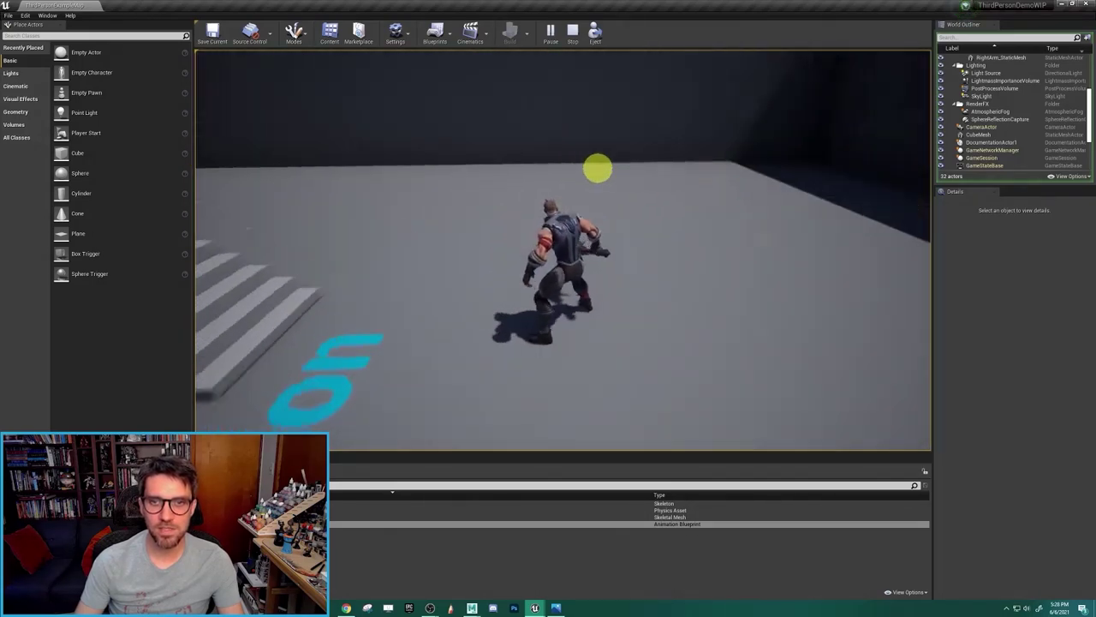
{"action": "key", "text": "a"}
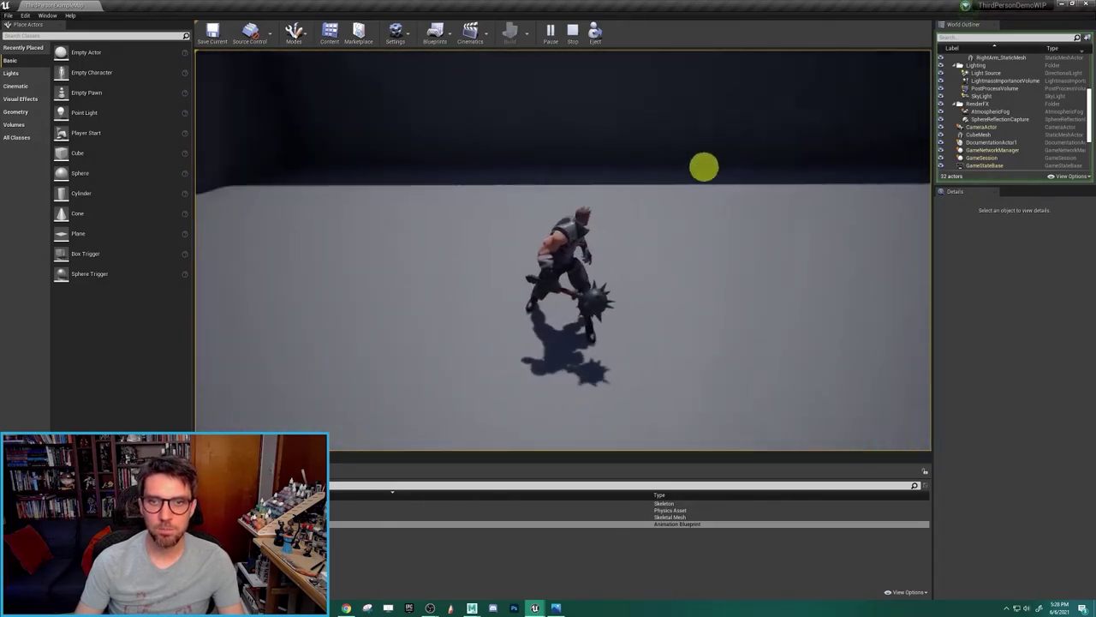
{"action": "left_click", "coordinate": [693, 164]}
{"action": "left_click", "coordinate": [689, 164]}
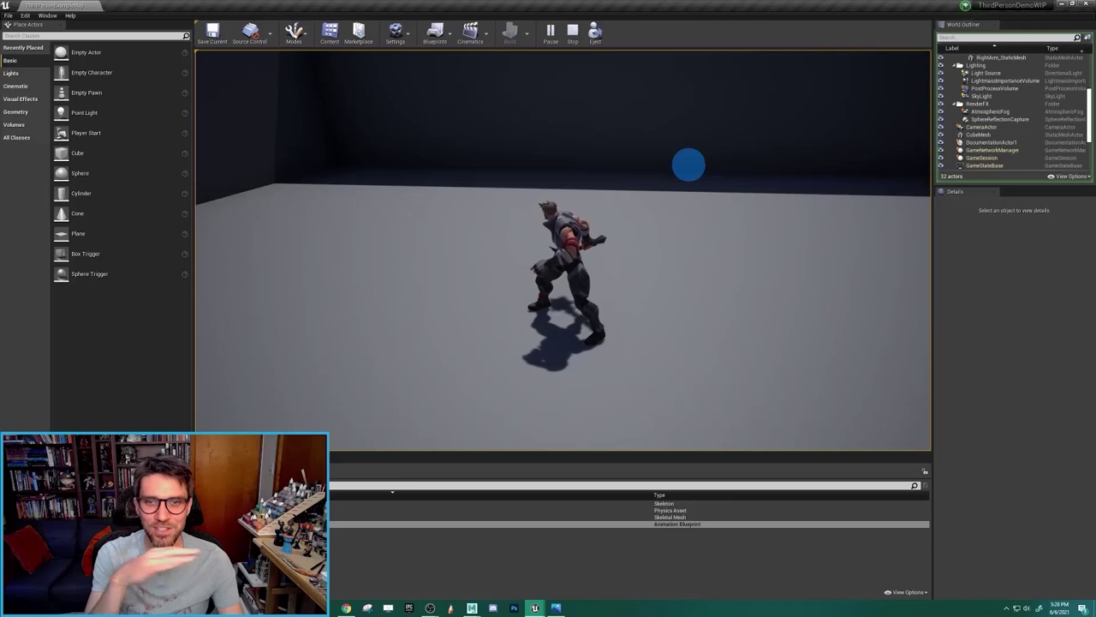
{"action": "key", "text": "w"}
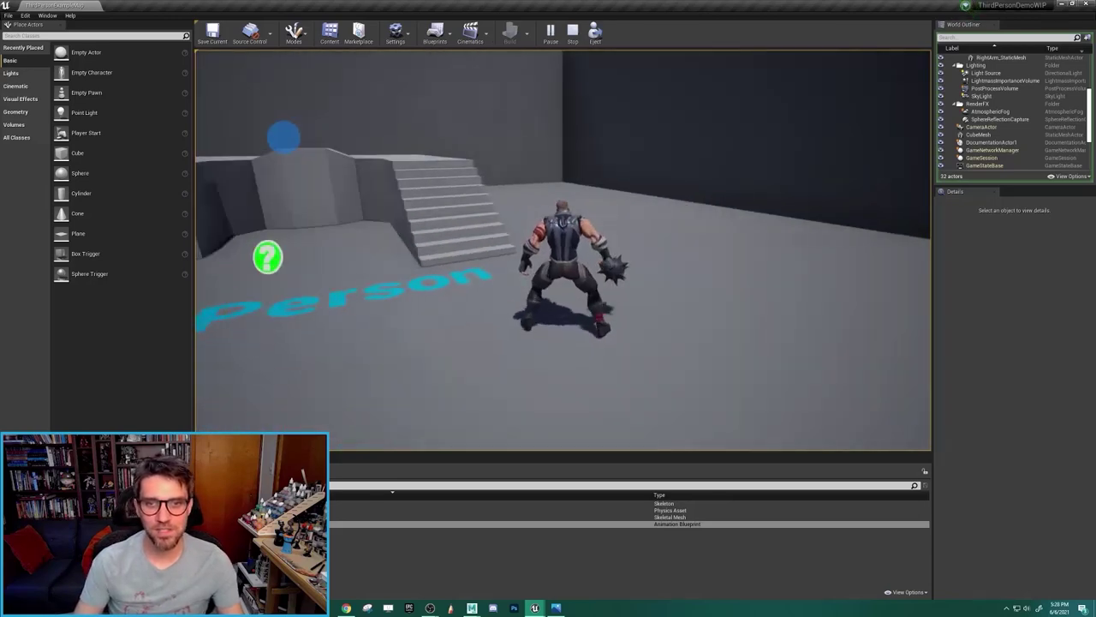
{"action": "key", "text": "s"}
{"action": "key", "text": "w"}
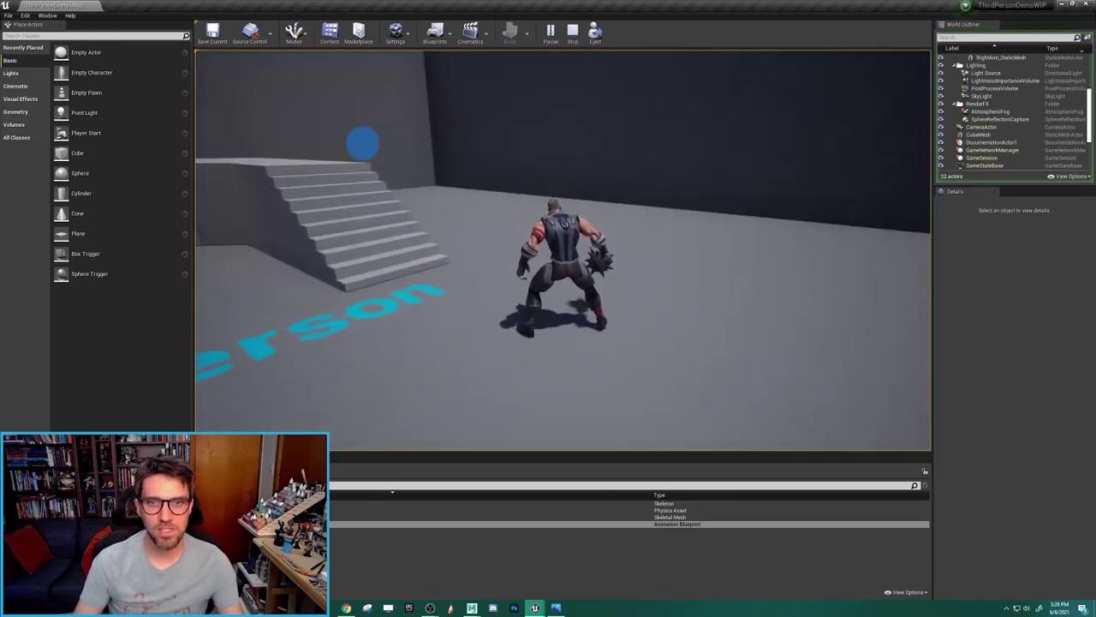
{"action": "key", "text": "Escape"}
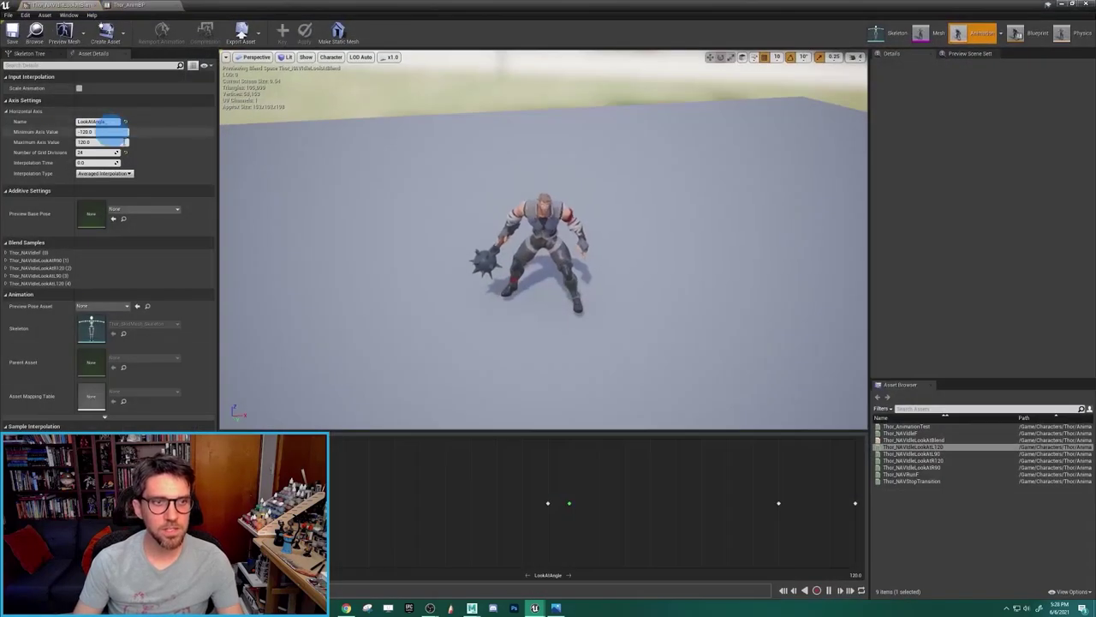
- Set the LookAtAngle axis interpolation time to 0.25 in Thor_NAVIdleLookAtBlend and preview the blend across its angle range
{"action": "left_click", "coordinate": [147, 163]}
{"action": "left_click", "coordinate": [86, 162]}
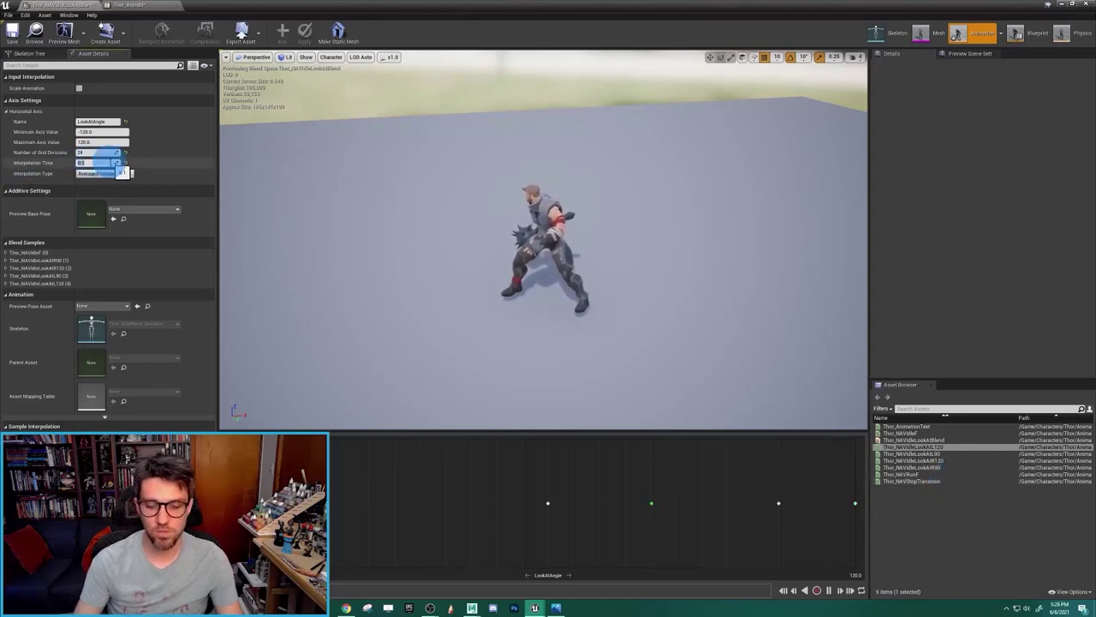
{"action": "left_click", "coordinate": [306, 299]}
{"action": "left_click_drag", "start_coordinate": [636, 519], "coordinate": [334, 512]}
{"action": "left_click_drag", "start_coordinate": [716, 501], "coordinate": [1043, 517]}
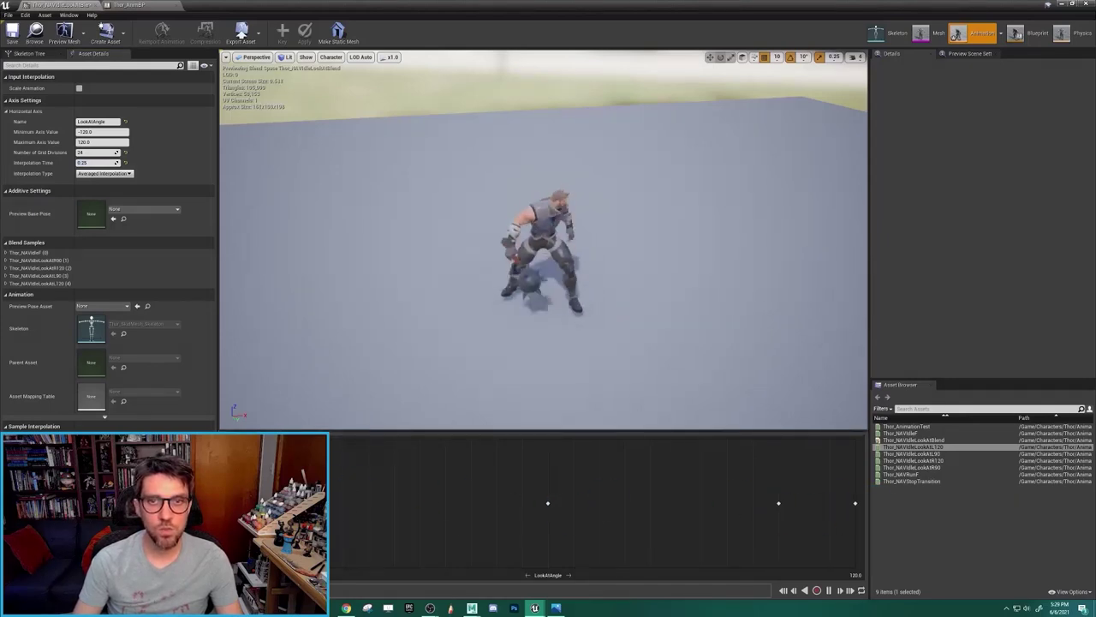
{"action": "left_click_drag", "start_coordinate": [583, 497], "coordinate": [287, 530]}
{"action": "left_click_drag", "start_coordinate": [444, 520], "coordinate": [609, 533]}
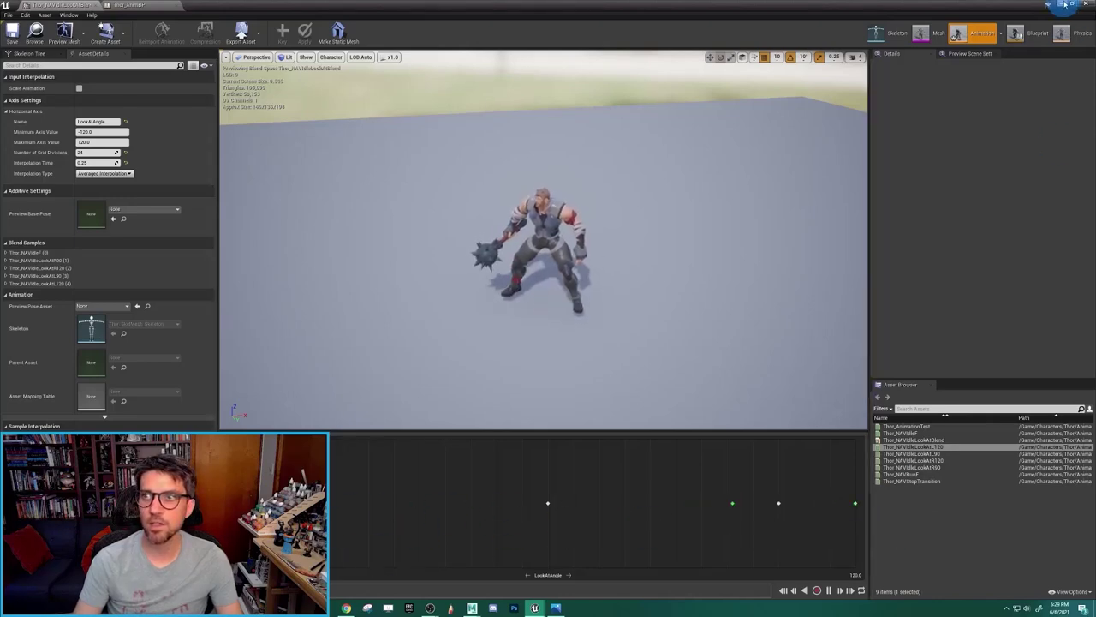
- Play the level to check how smoothly Thor's idle look-at follows the camera, then stop playing
{"action": "left_click", "coordinate": [1065, 5]}
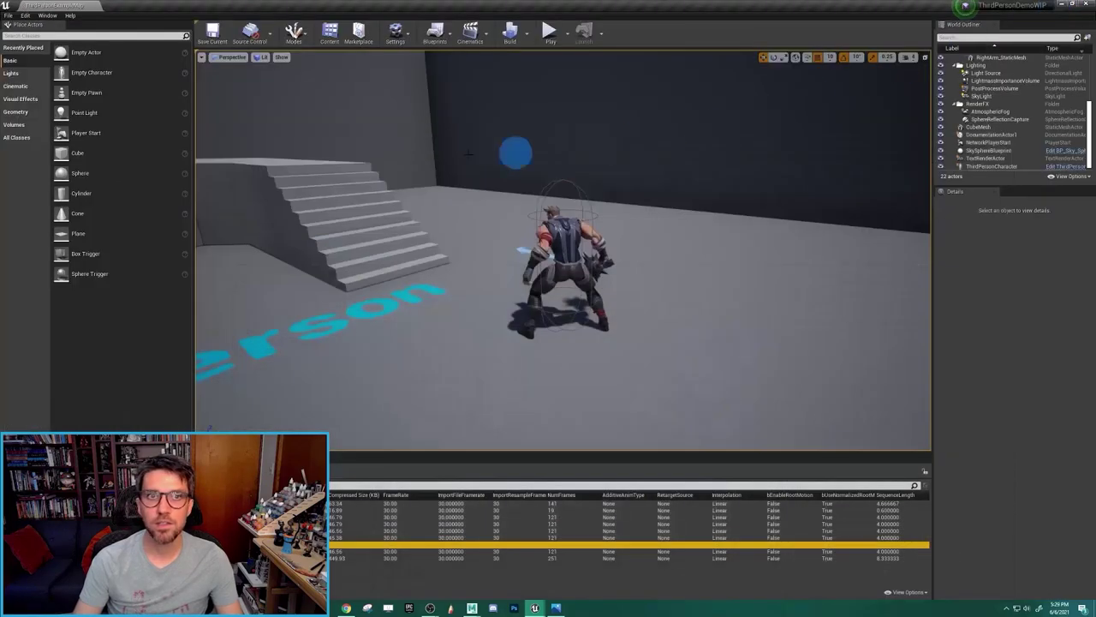
{"action": "left_click", "coordinate": [551, 33]}
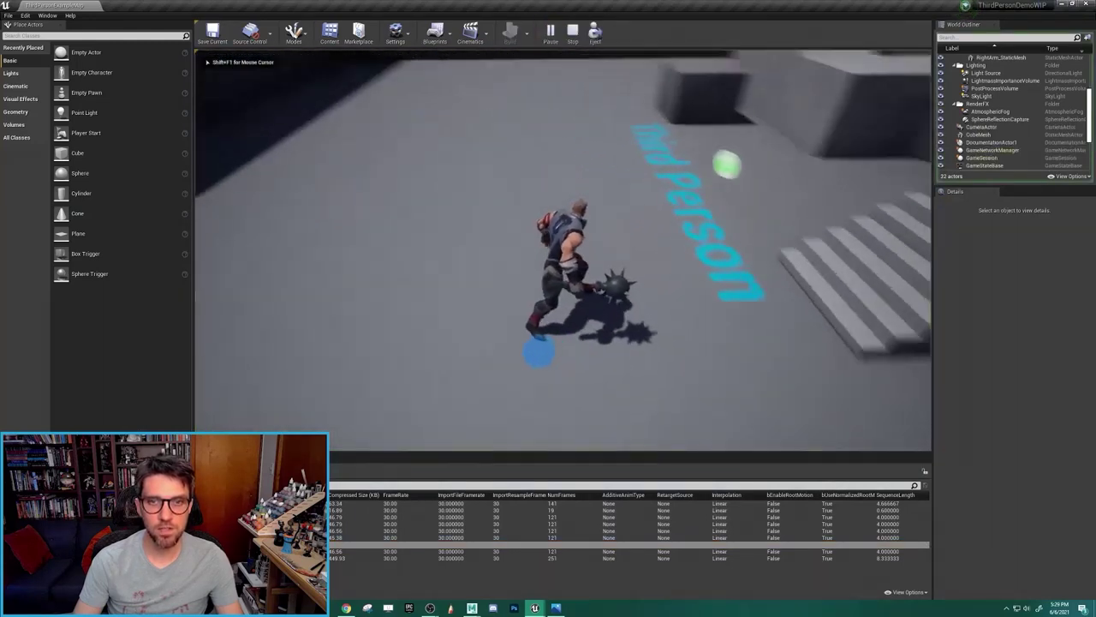
{"action": "key", "text": "w"}
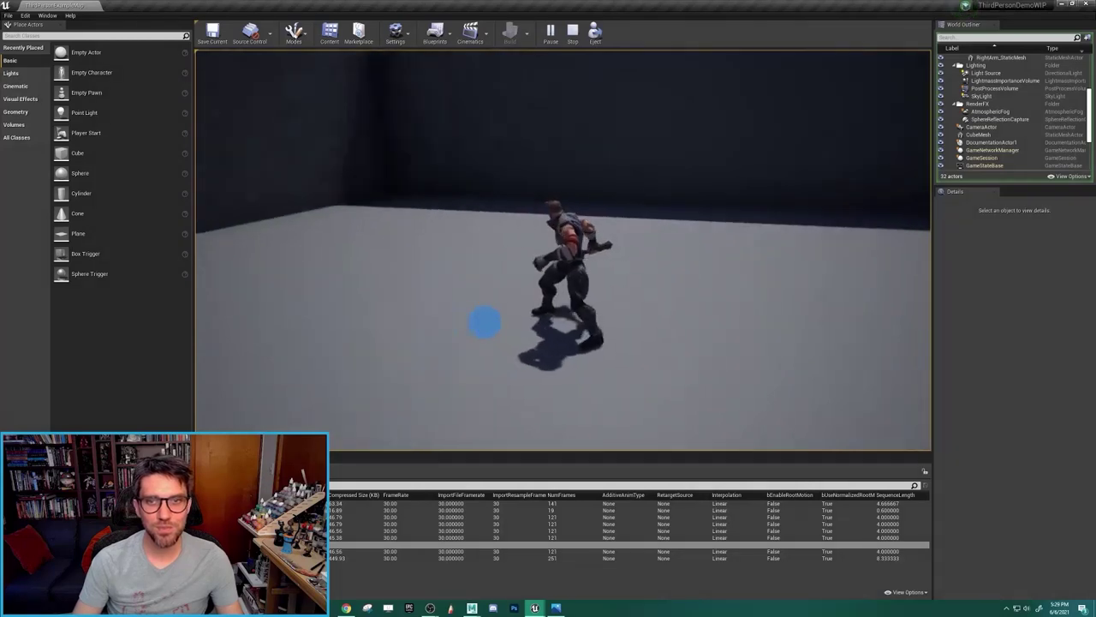
{"action": "key", "text": "Escape"}
- Readjust the LookAtAngle axis interpolation time in Thor_NAVIdleLookAtBlend, preview the blend and save the blend space
{"action": "double_click", "coordinate": [257, 545]}
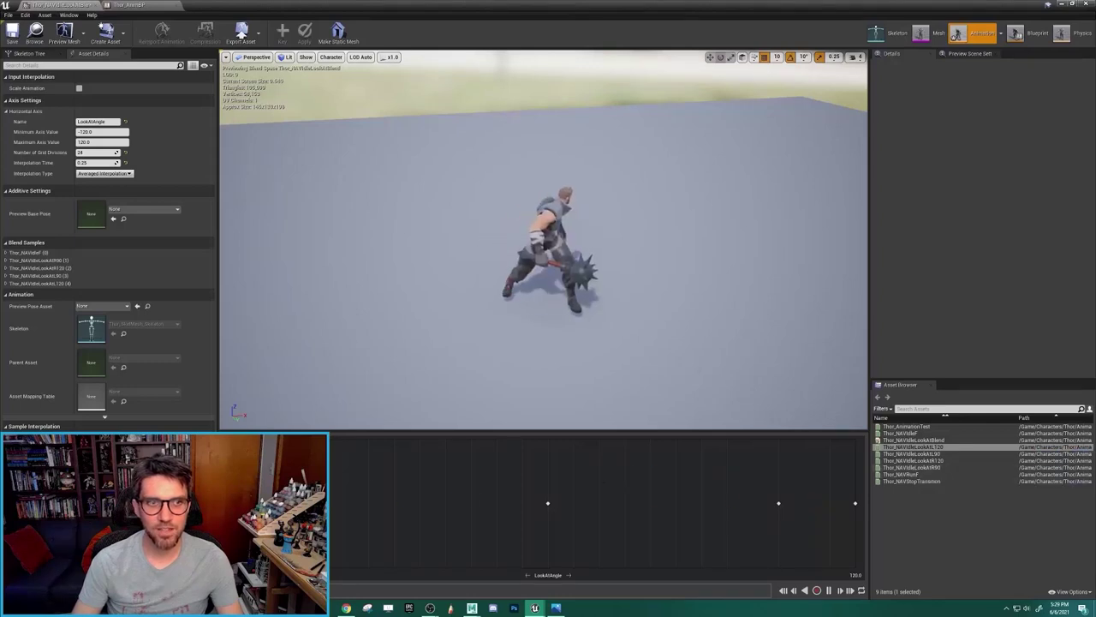
{"action": "left_click", "coordinate": [102, 161]}
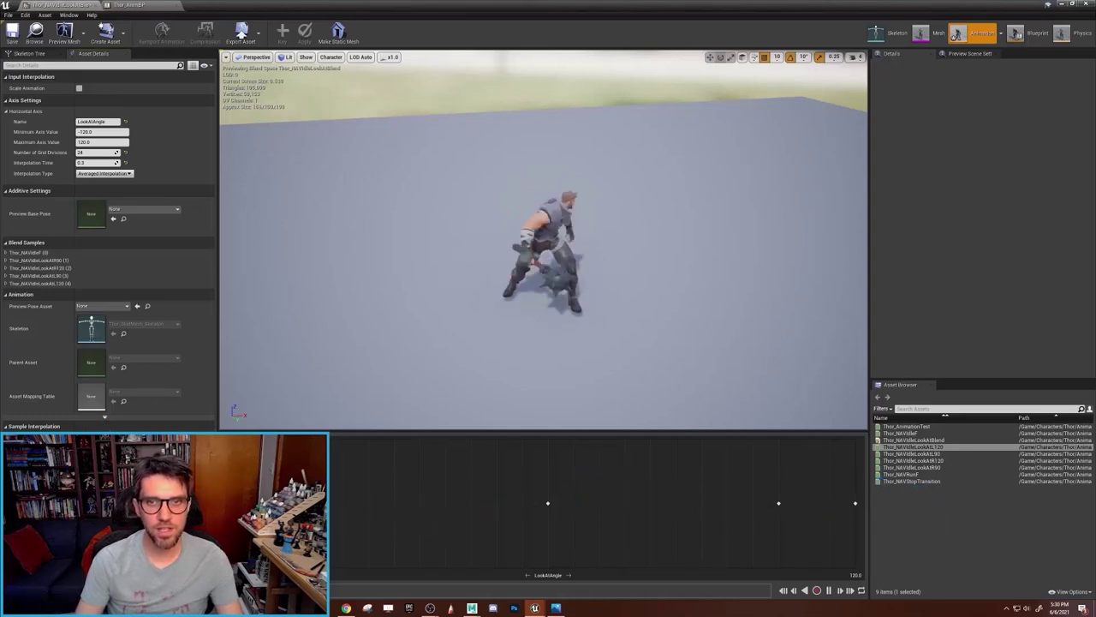
{"action": "left_click_drag", "start_coordinate": [761, 489], "coordinate": [854, 493]}
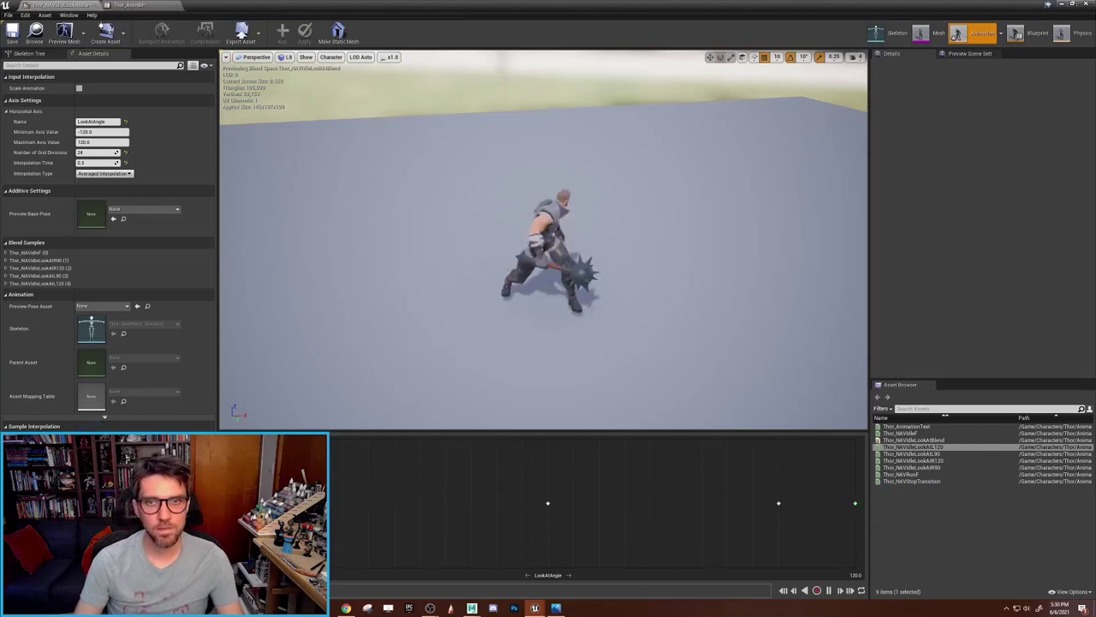
{"action": "left_click", "coordinate": [13, 34]}
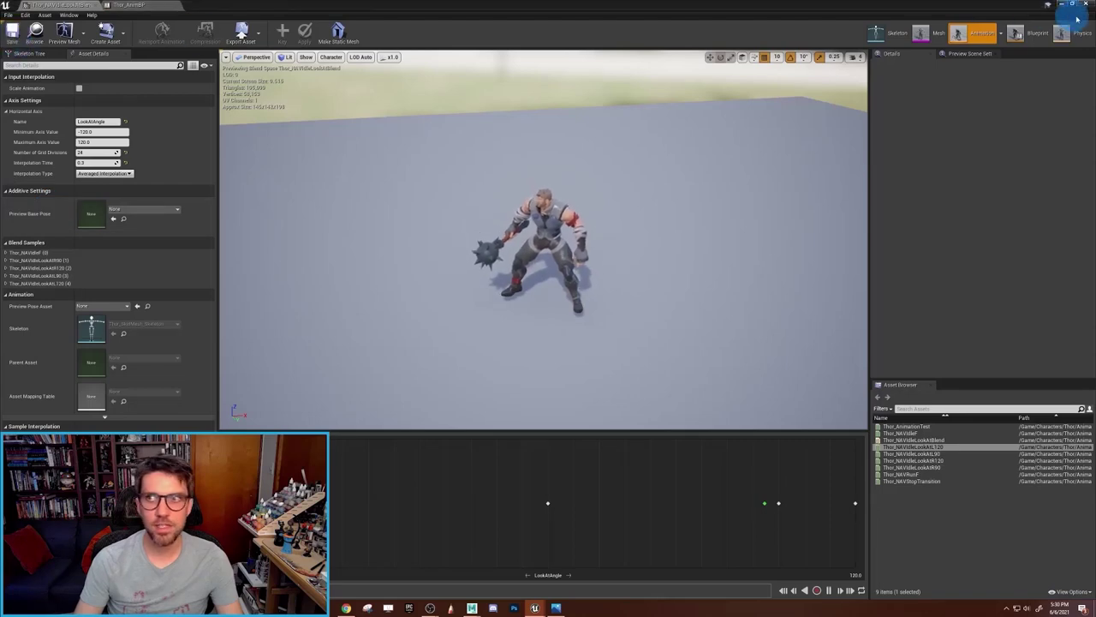
- Play the level and orbit the camera around the idle Thor to examine how his look-at blend responds at different view angles
{"action": "left_click", "coordinate": [1062, 5]}
{"action": "left_click", "coordinate": [551, 36]}
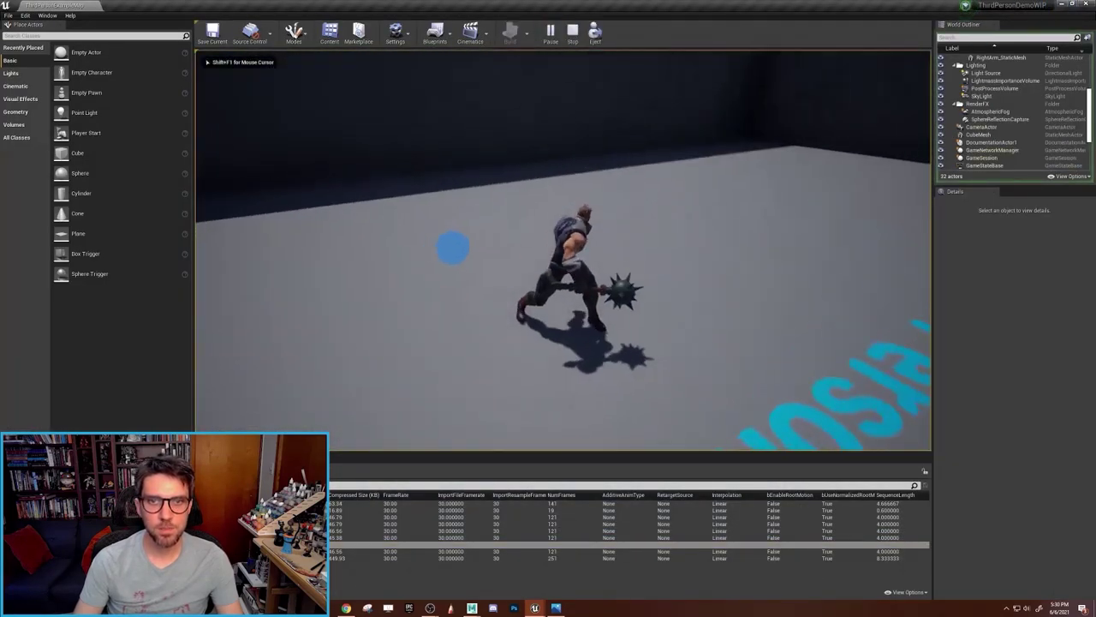
{"action": "key", "text": "a"}
{"action": "key", "text": "w"}
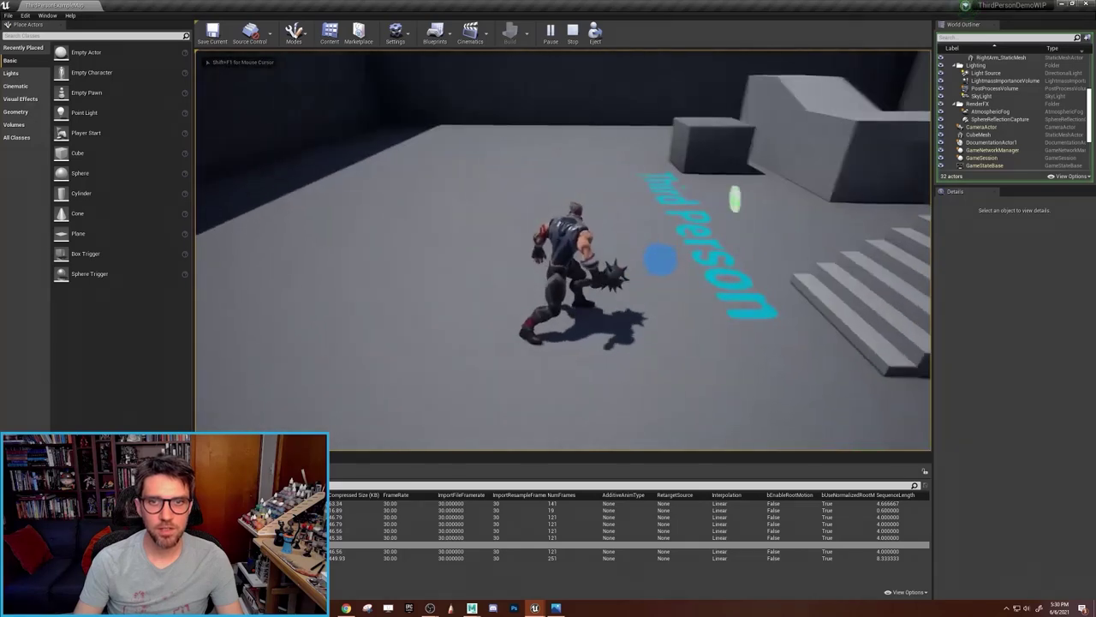
{"action": "key", "text": "w"}
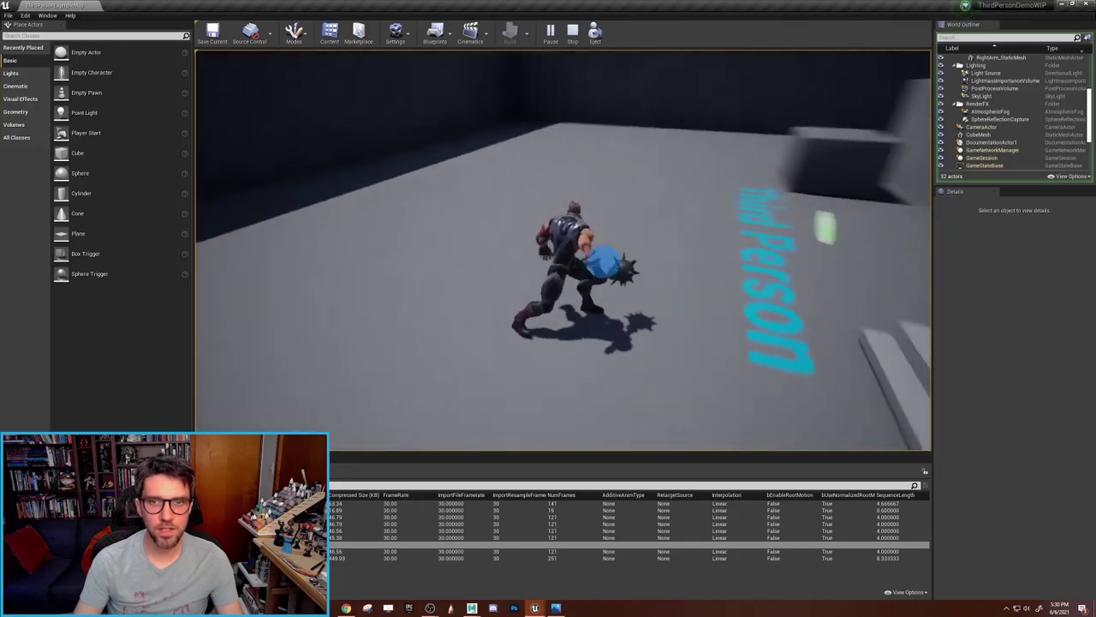
{"action": "key", "text": "w"}
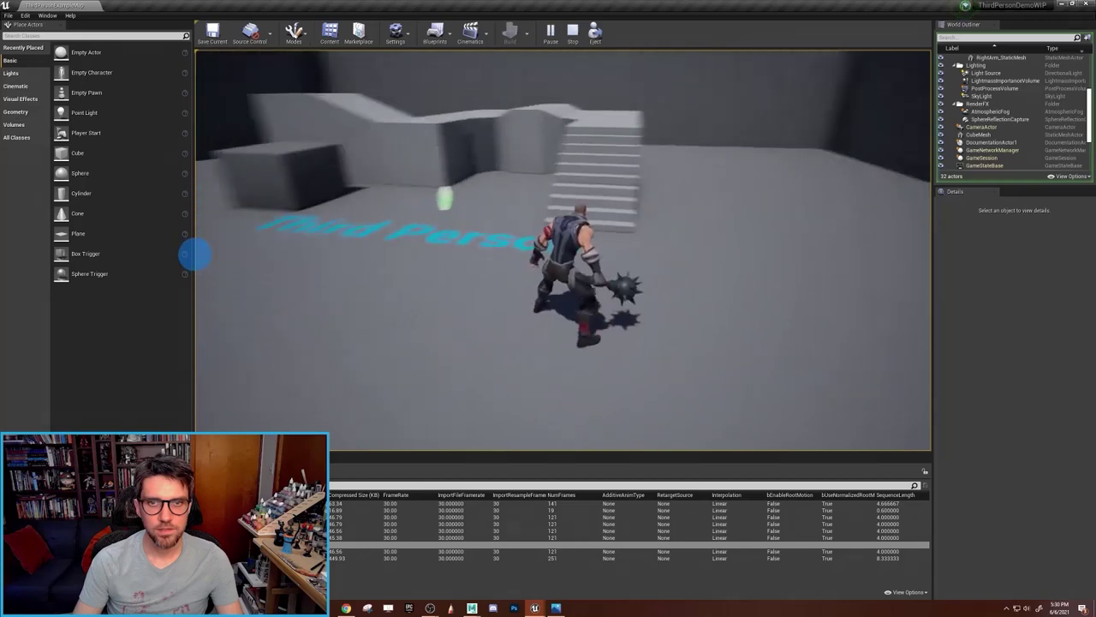
{"action": "key", "text": "w"}
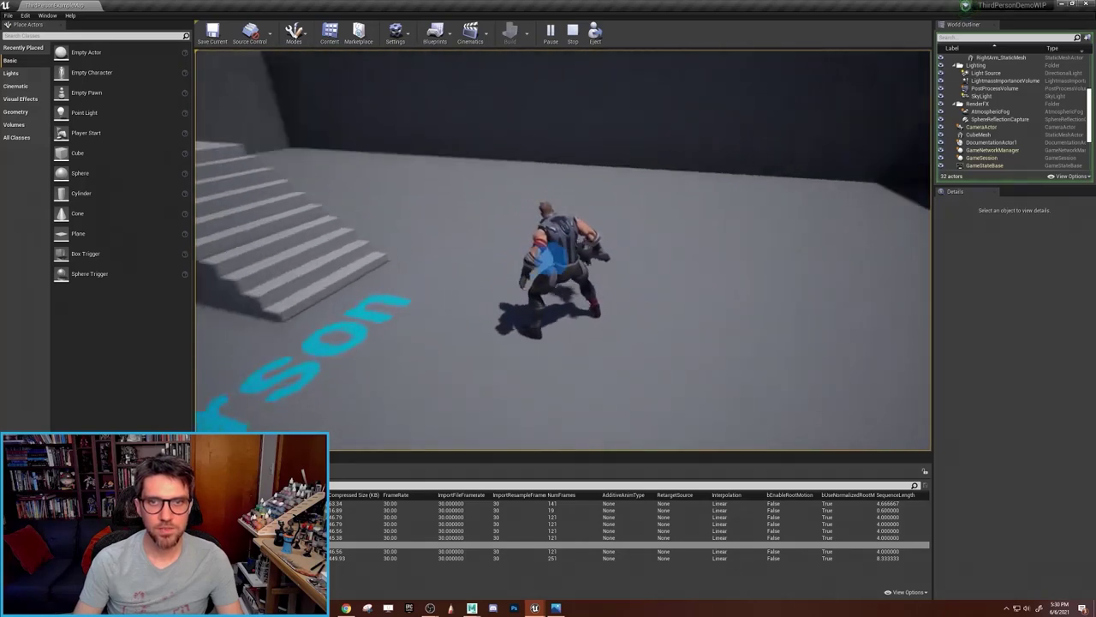
{"action": "key", "text": "w"}
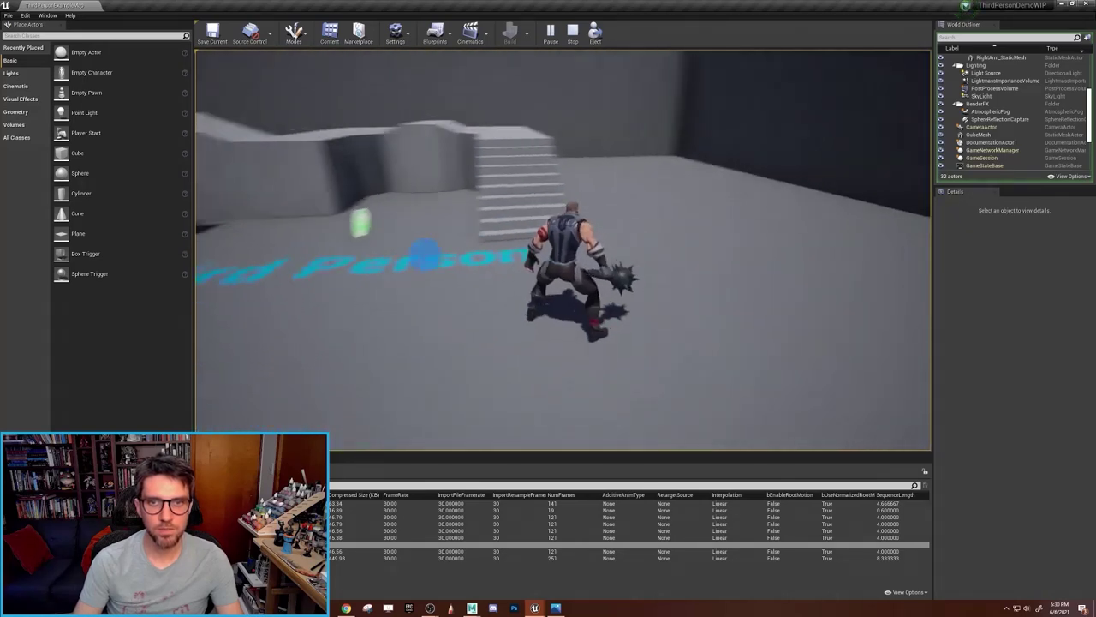
{"action": "key", "text": "w"}
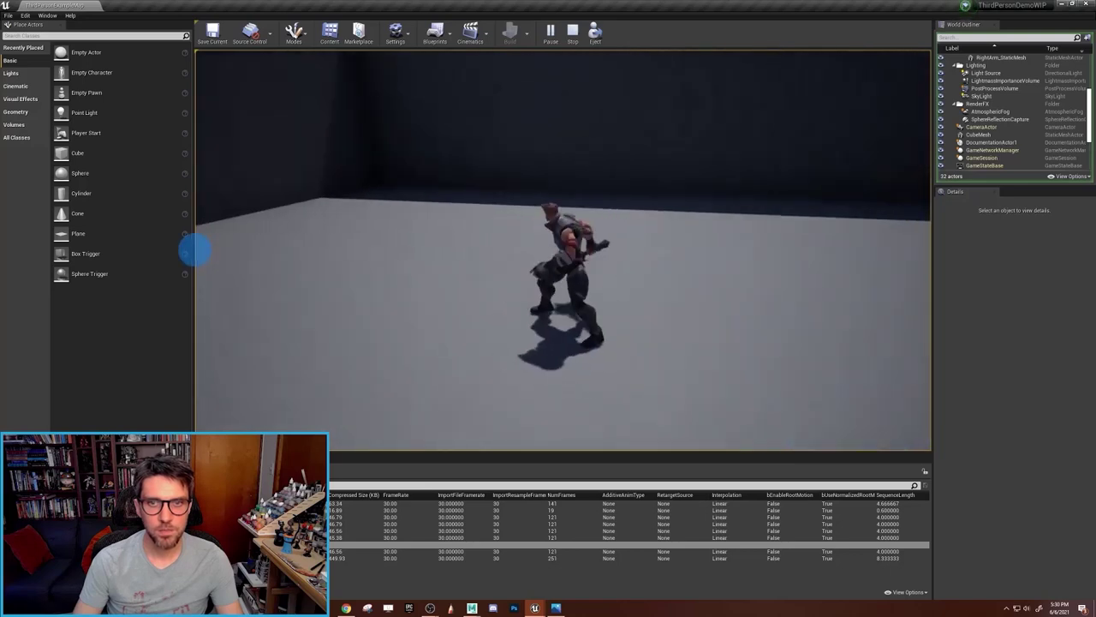
{"action": "key", "text": "w"}
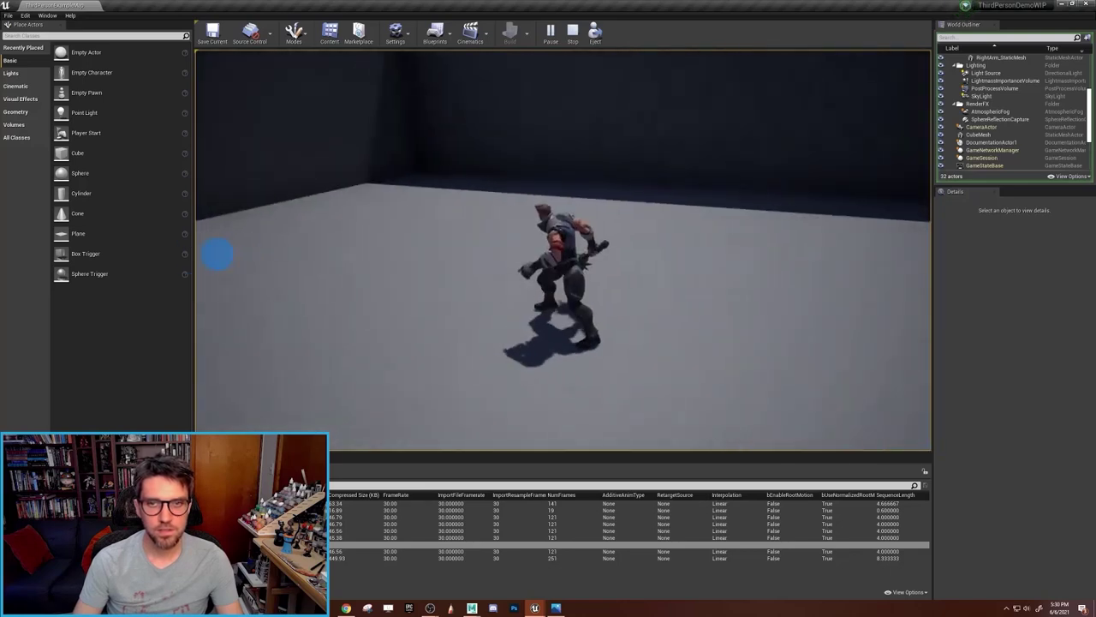
{"action": "key", "text": "w"}
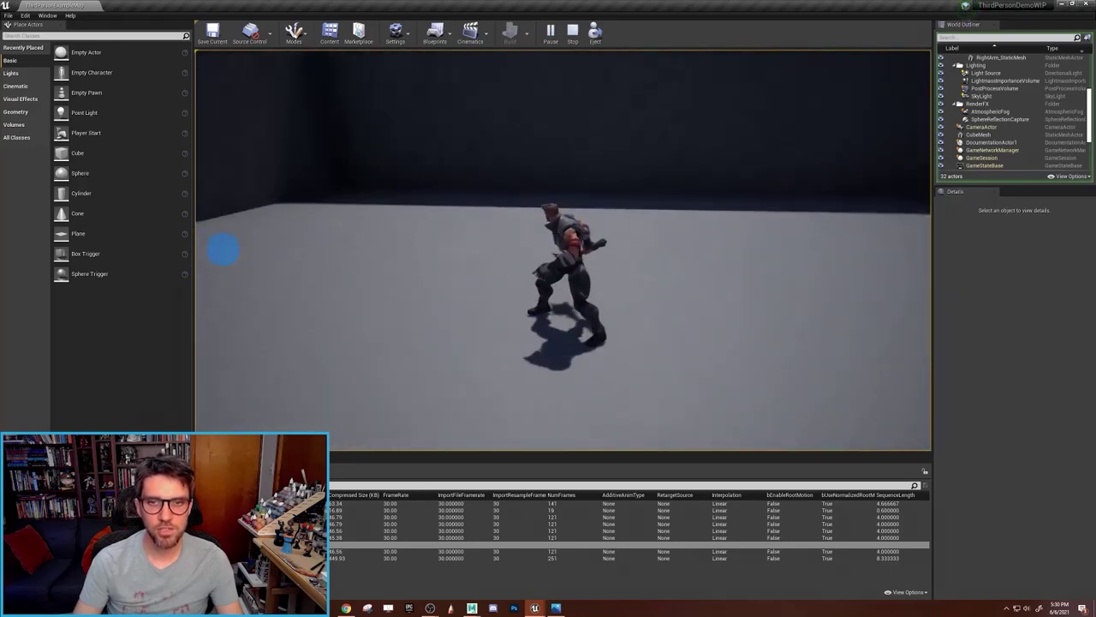
{"action": "key", "text": "w"}
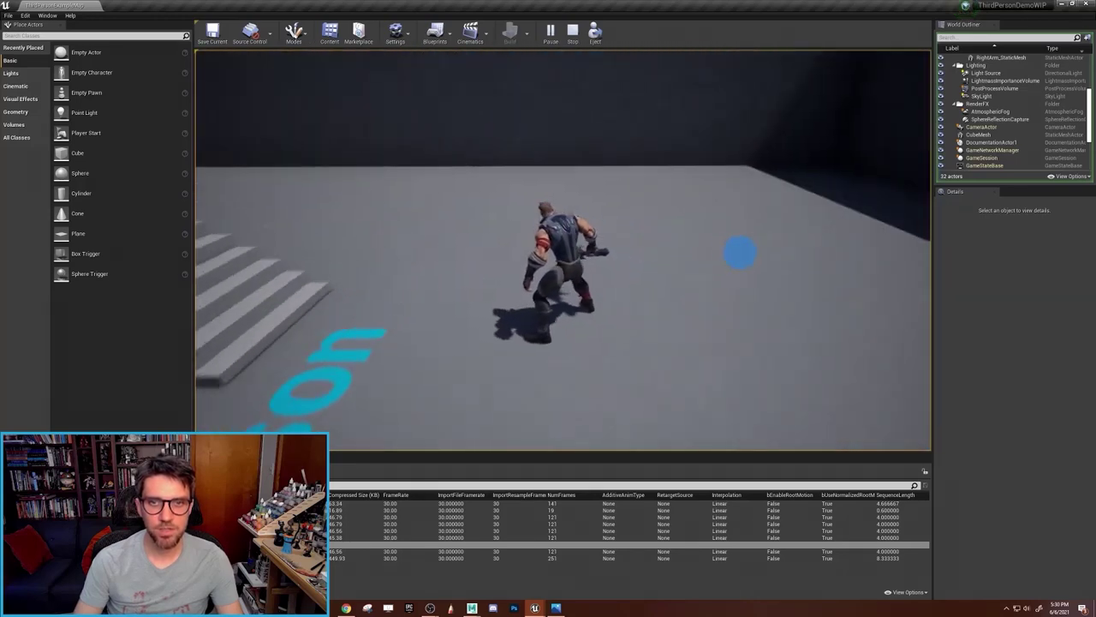
{"action": "key", "text": "w"}
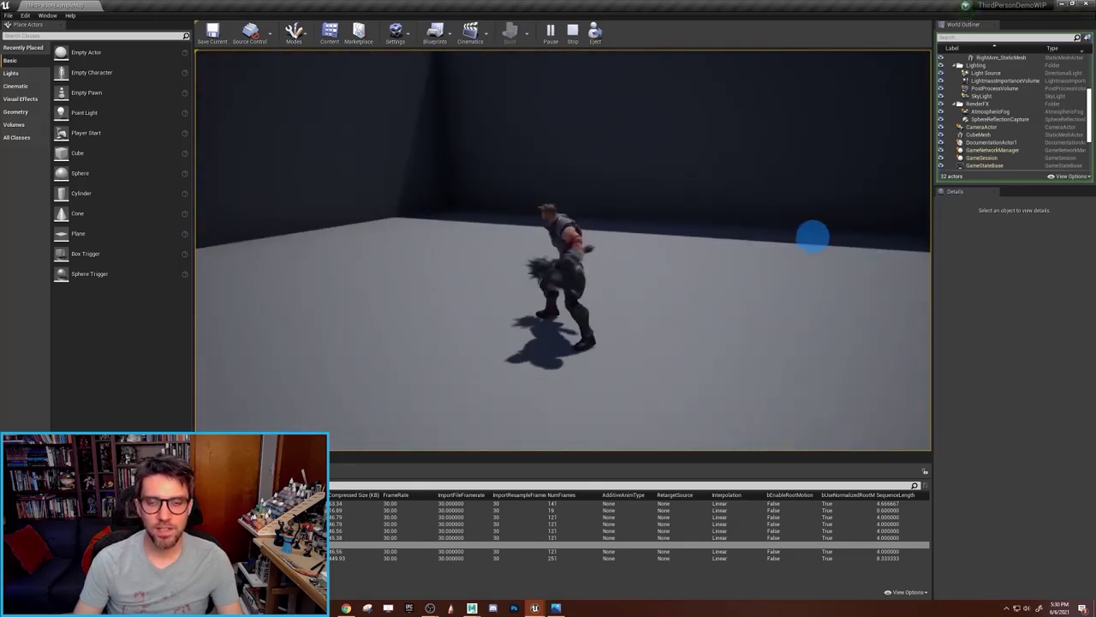
{"action": "key", "text": "w"}
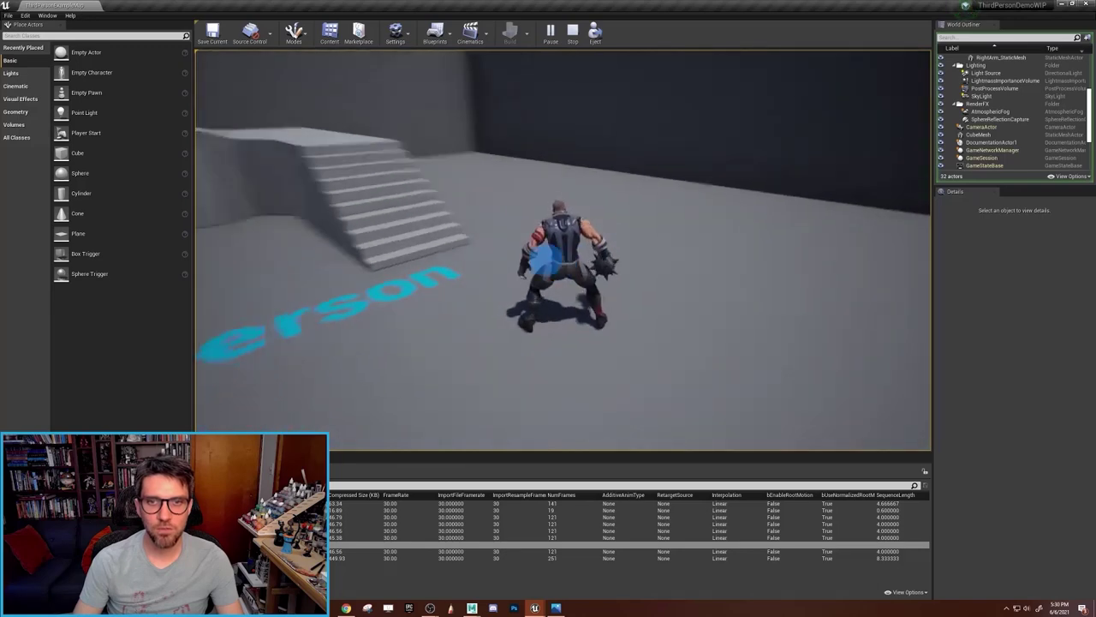
{"action": "key", "text": "w"}
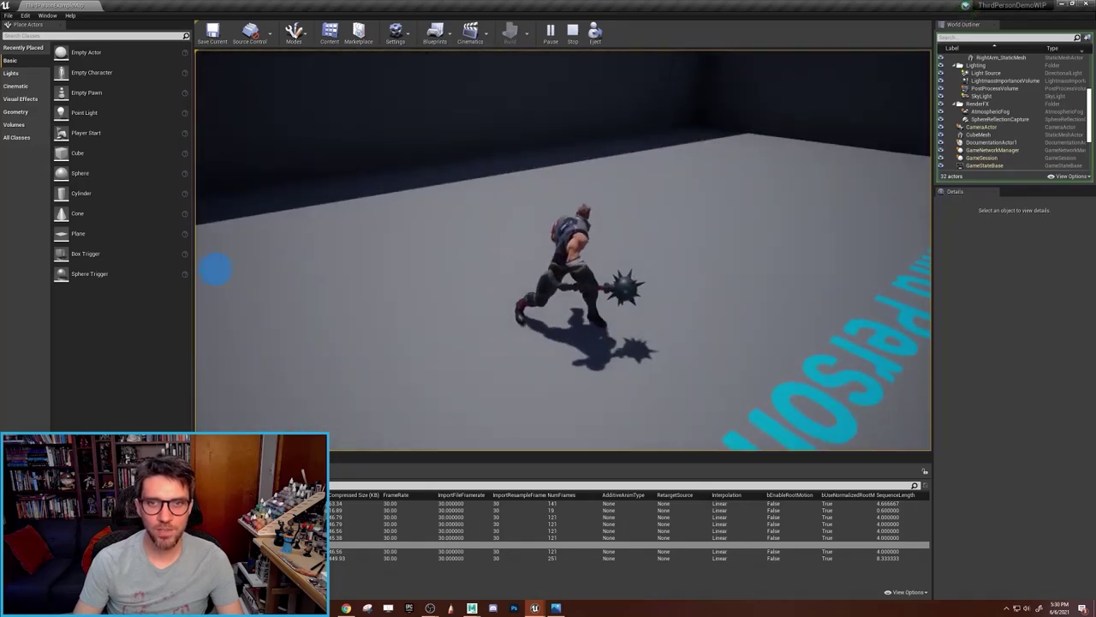
{"action": "key", "text": "w"}
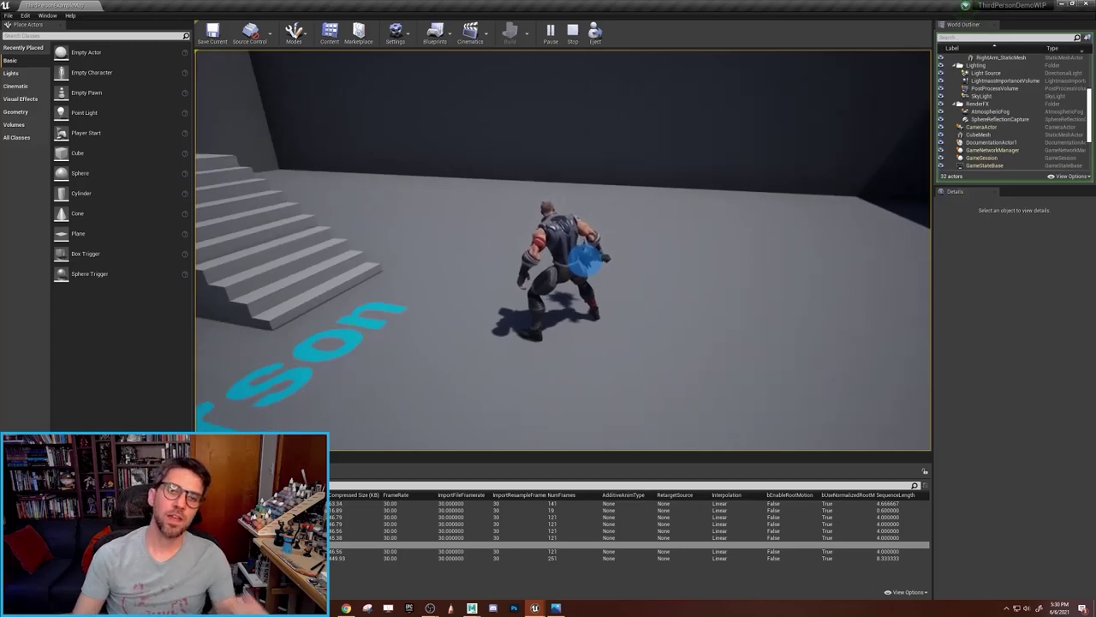
{"action": "key", "text": "w"}
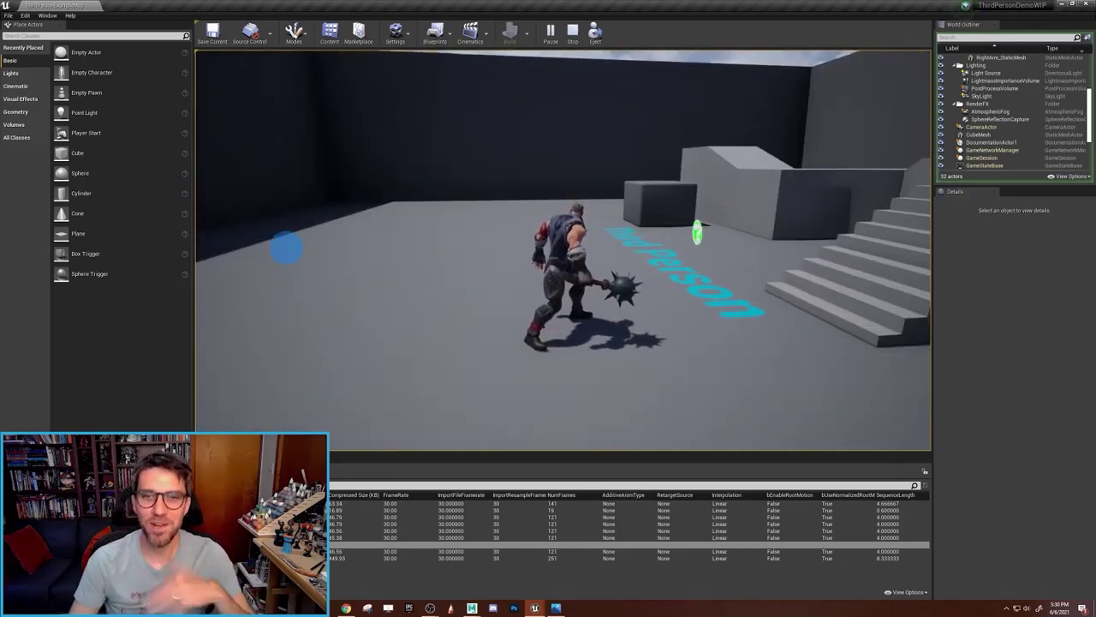
{"action": "key", "text": "w"}
{"action": "key", "text": "w"}
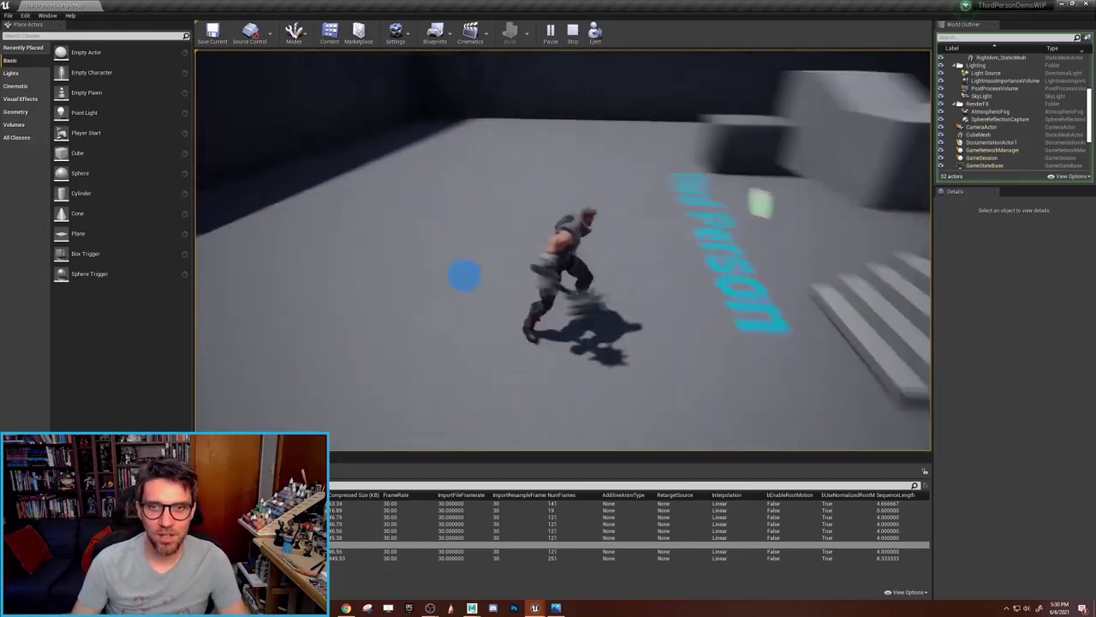
{"action": "key", "text": "w"}
{"action": "key", "text": "w"}
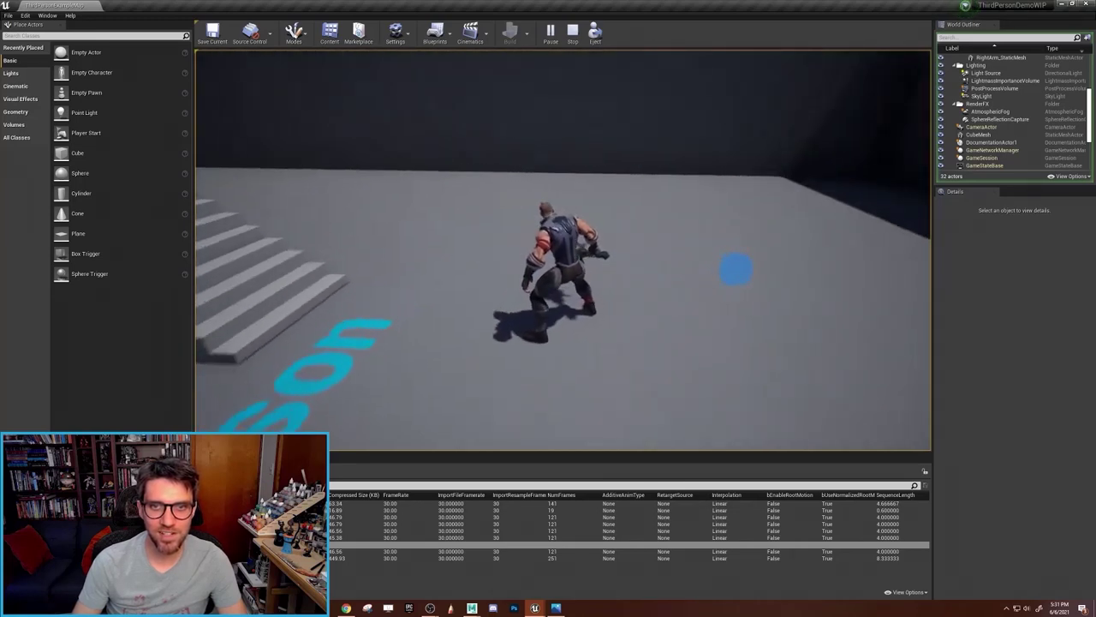
{"action": "key", "text": "w"}
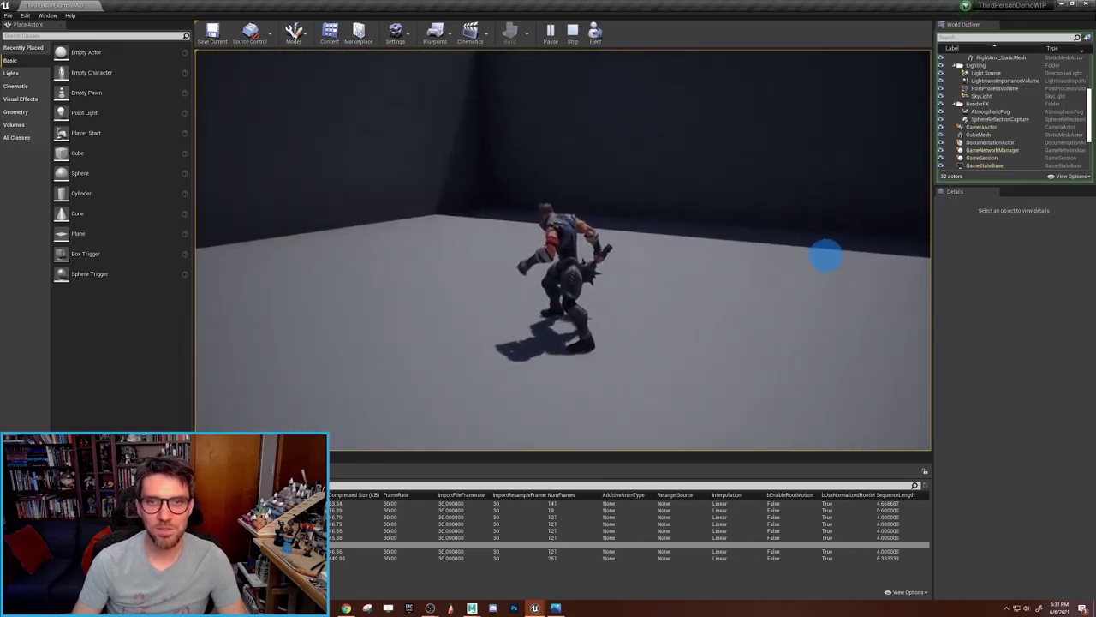
{"action": "key", "text": "w"}
{"action": "key", "text": "w"}
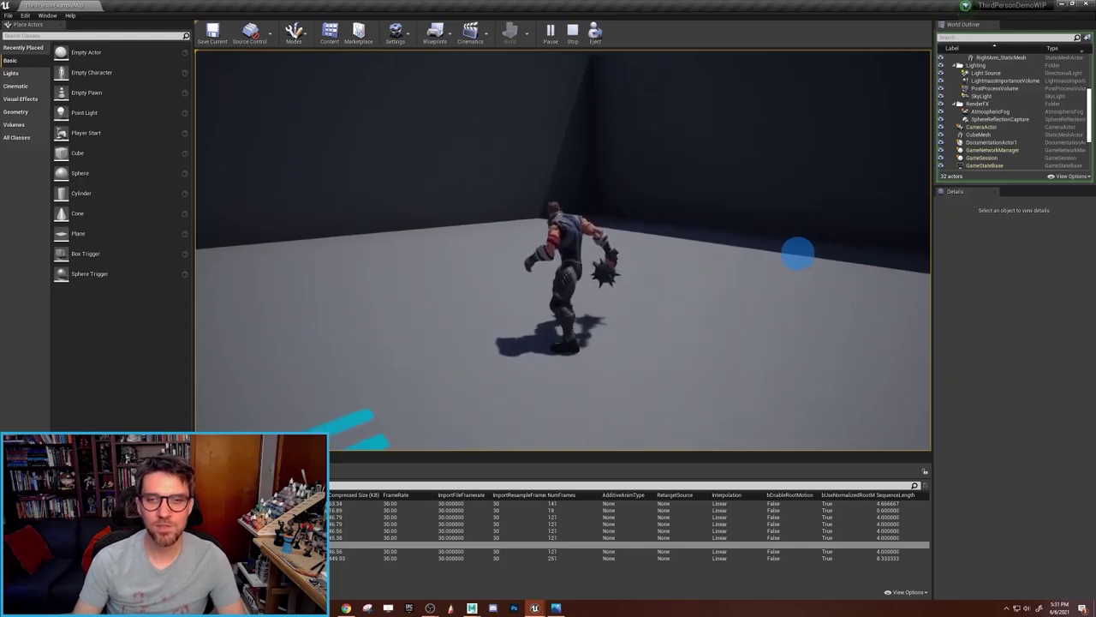
{"action": "key", "text": "w"}
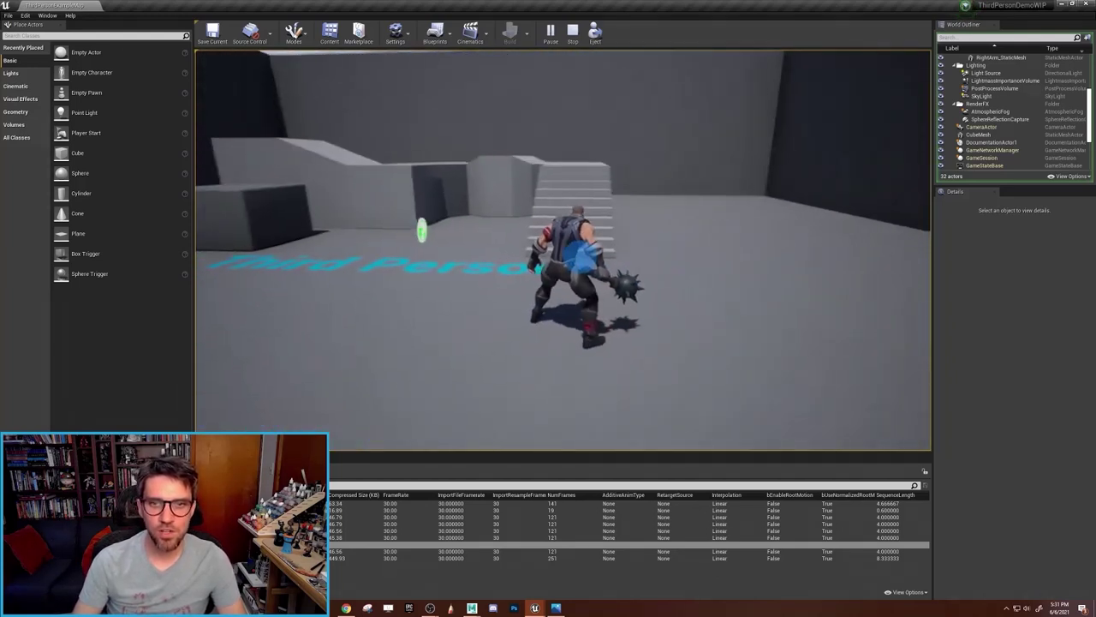
{"action": "key", "text": "w"}
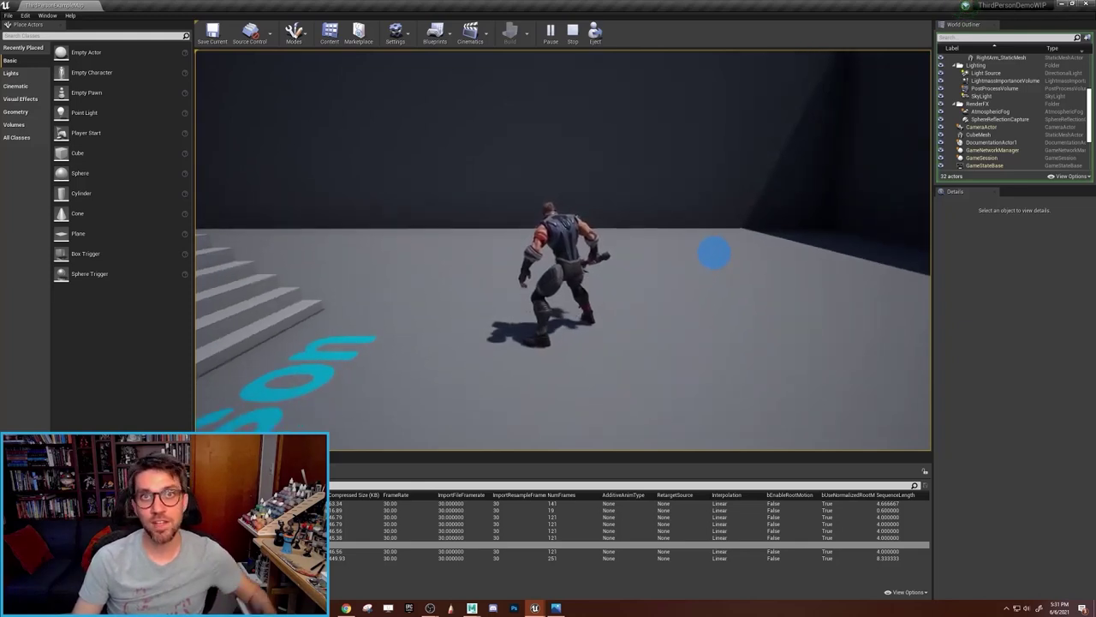
{"action": "key", "text": "w"}
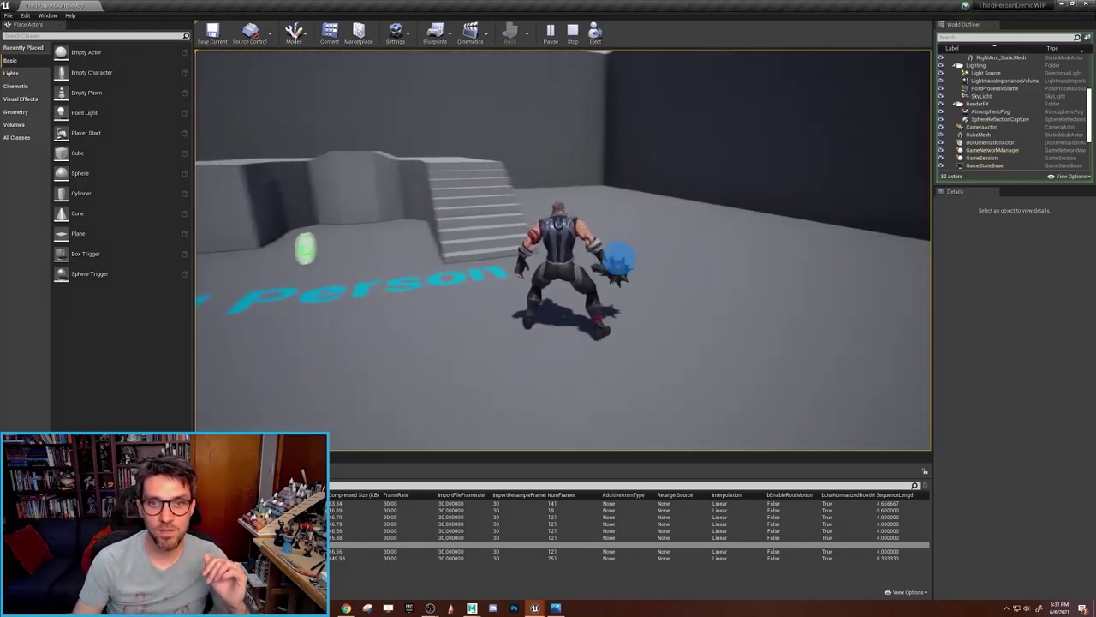
{"action": "key", "text": "w"}
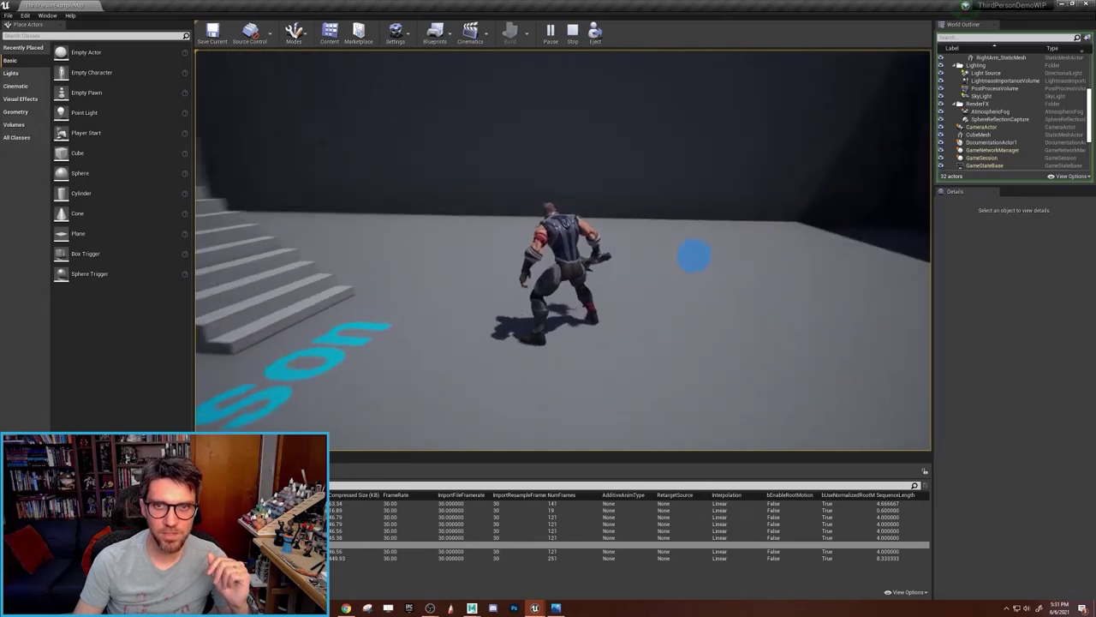
{"action": "key", "text": "w"}
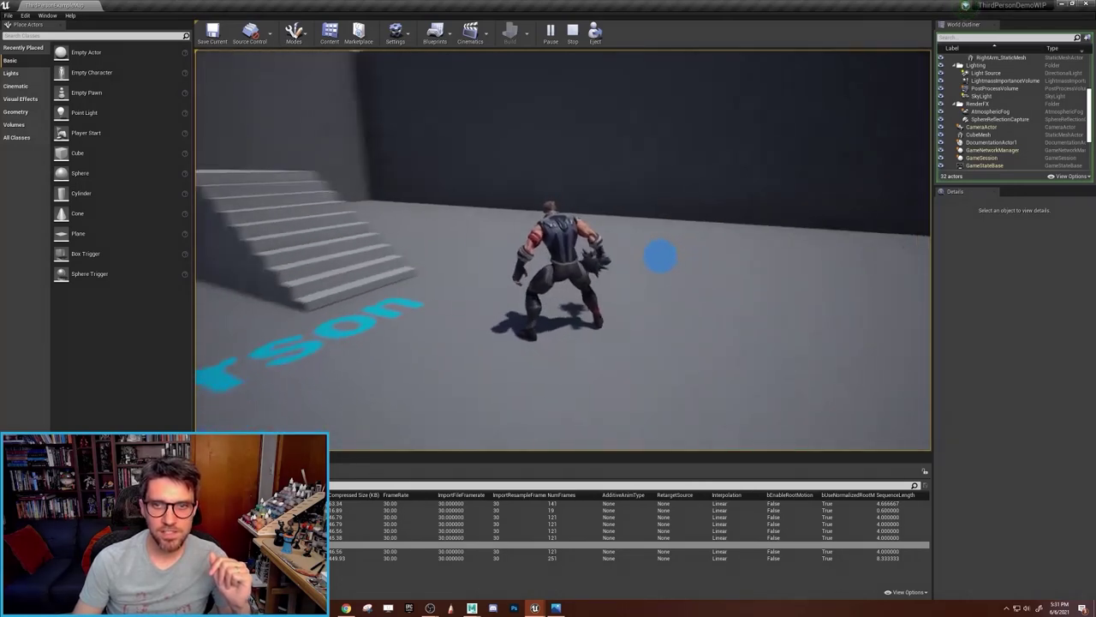
{"action": "key", "text": "w"}
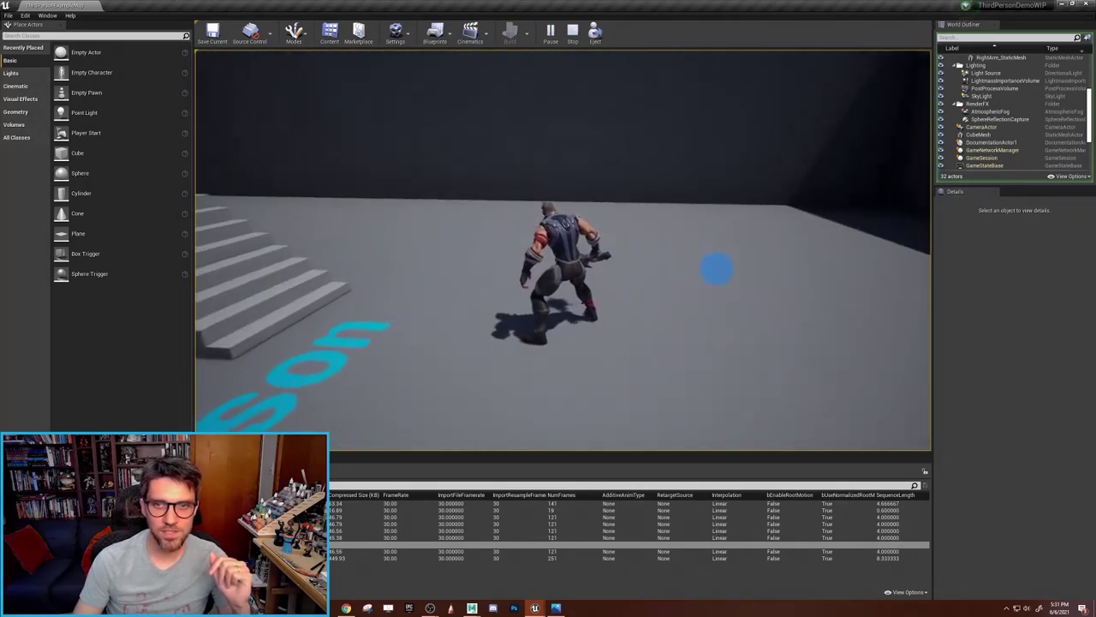
{"action": "key", "text": "w"}
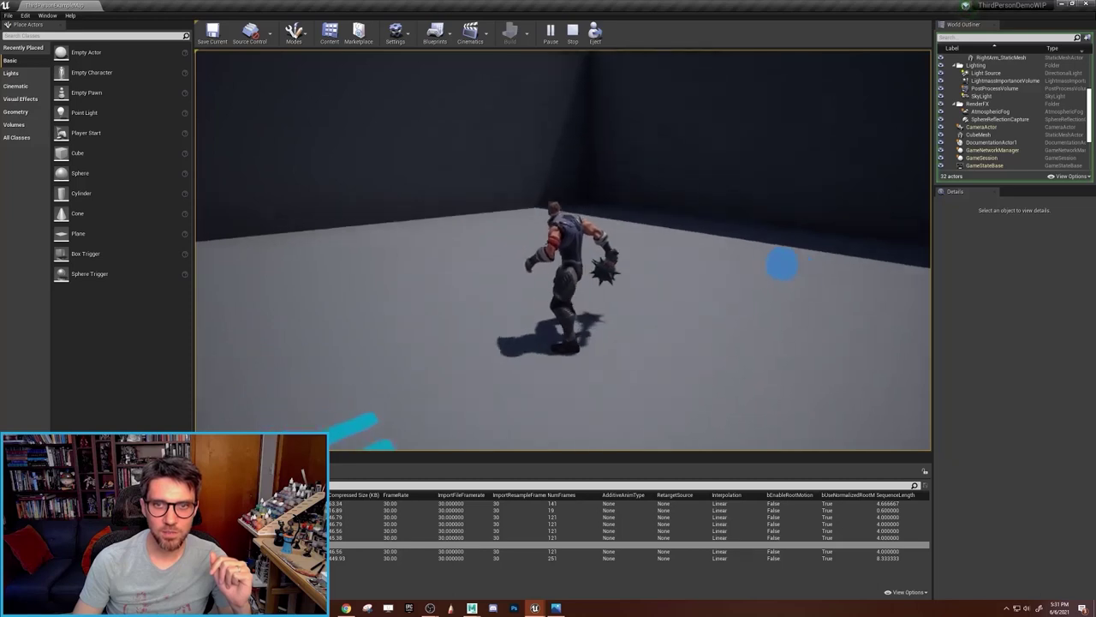
{"action": "key", "text": "w"}
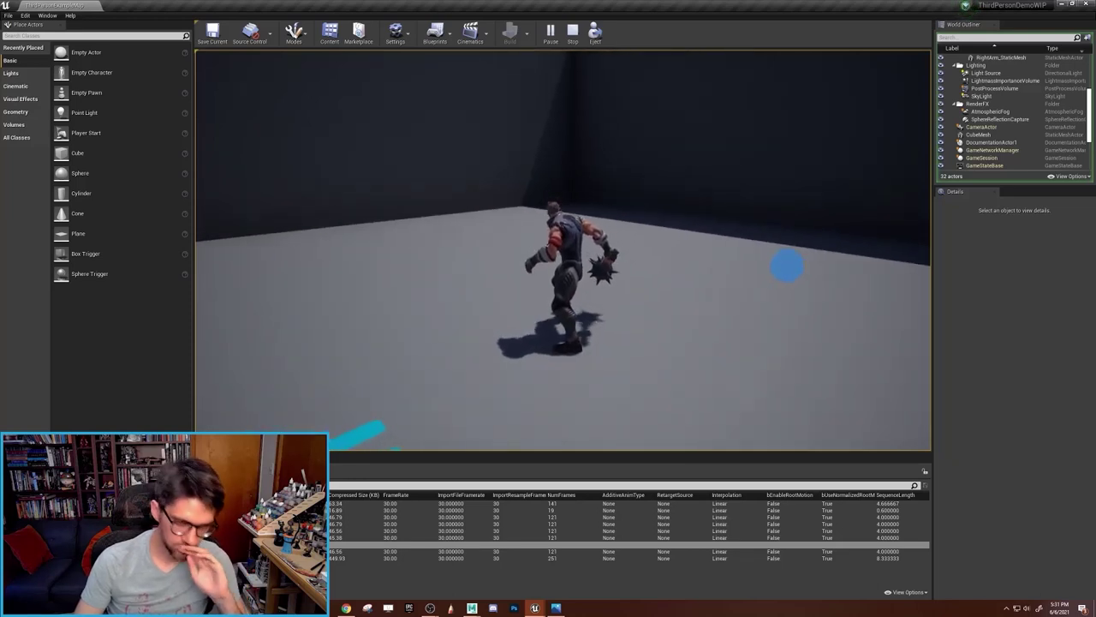
{"action": "key", "text": "w"}
{"action": "key", "text": "w"}
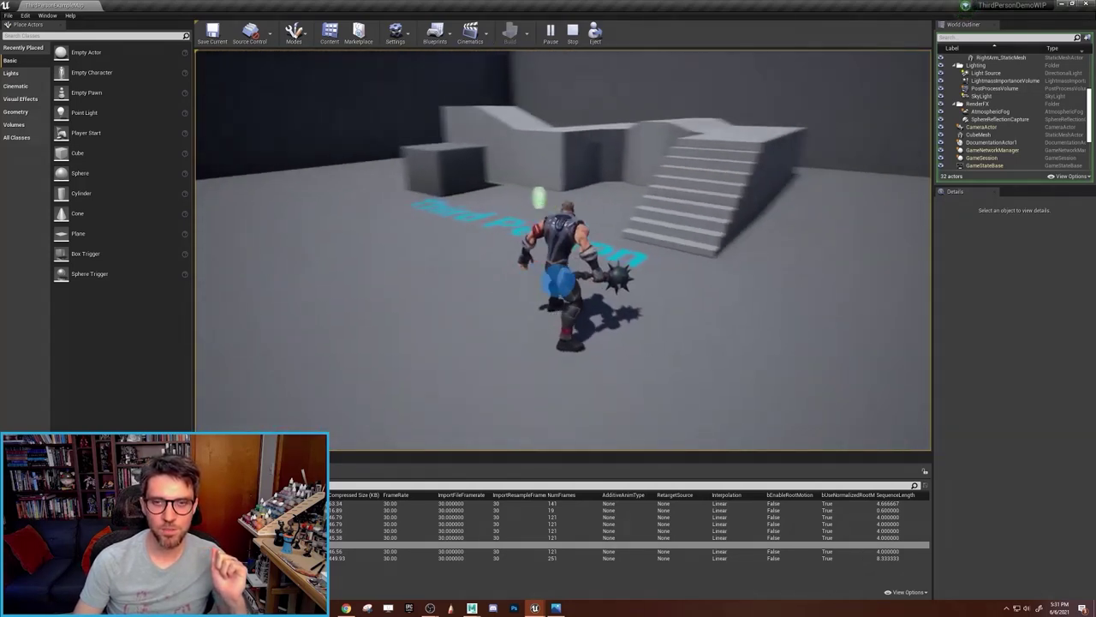
{"action": "key", "text": "w"}
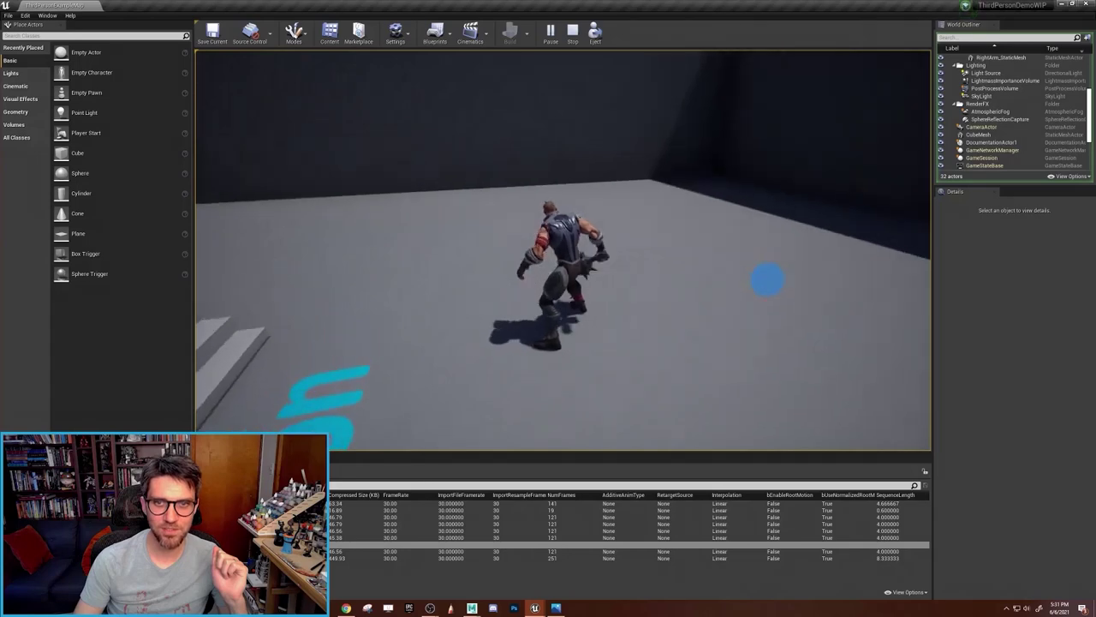
{"action": "key", "text": "w"}
{"action": "key", "text": "w"}
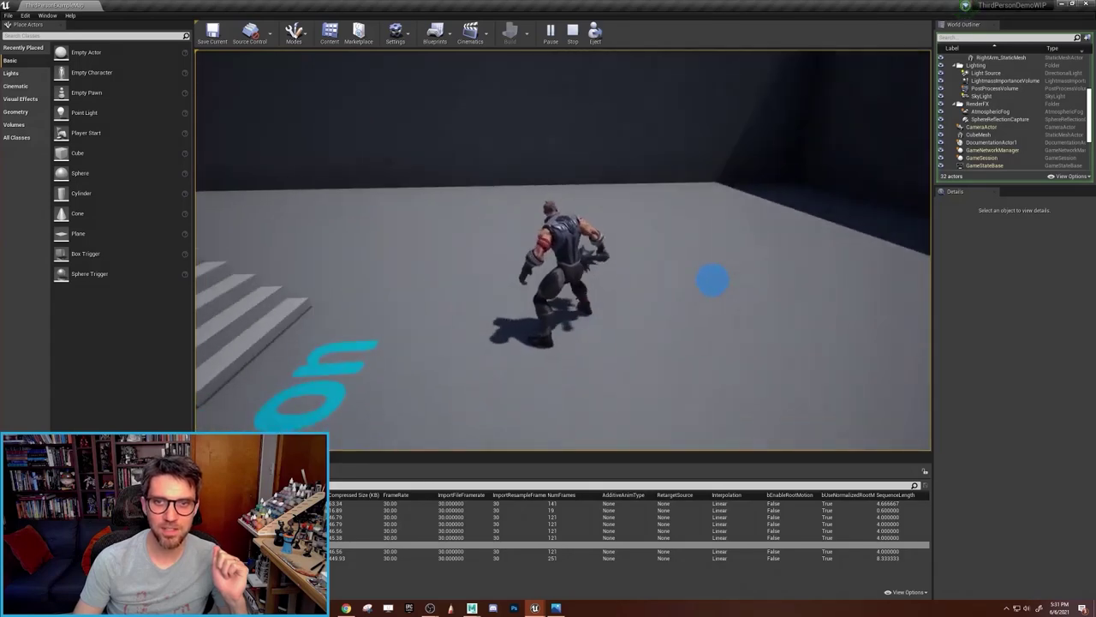
{"action": "key", "text": "w"}
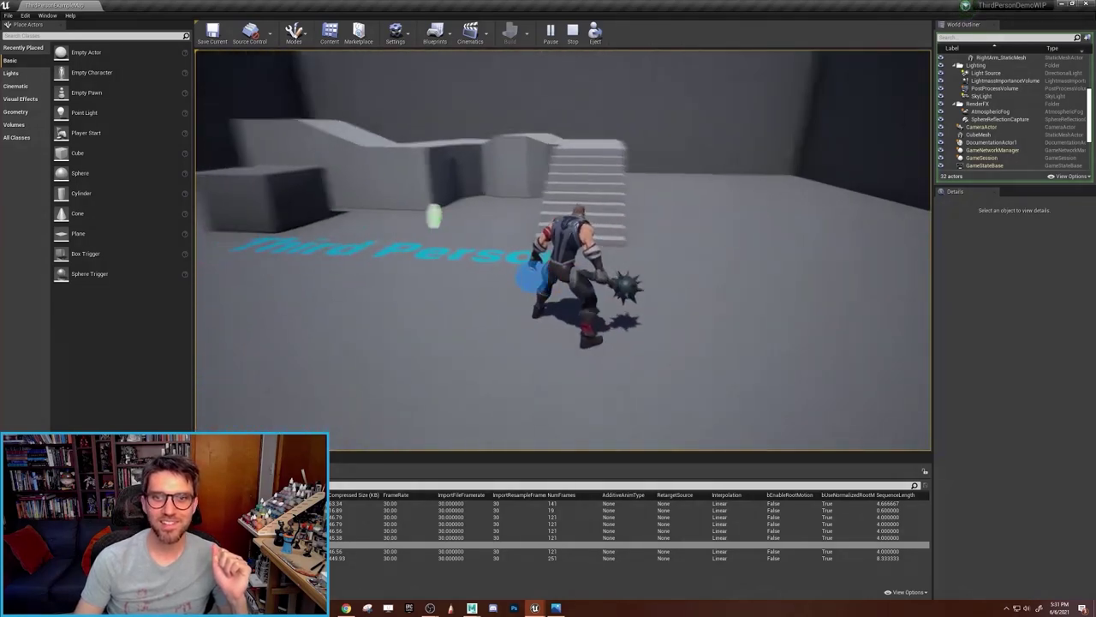
{"action": "key", "text": "w"}
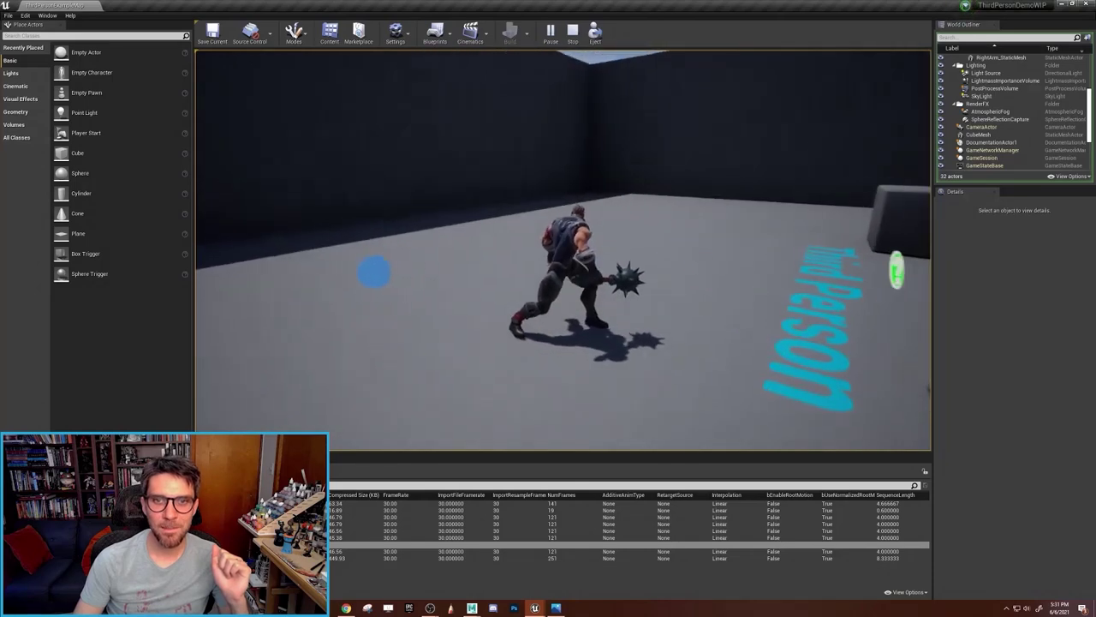
{"action": "key", "text": "w"}
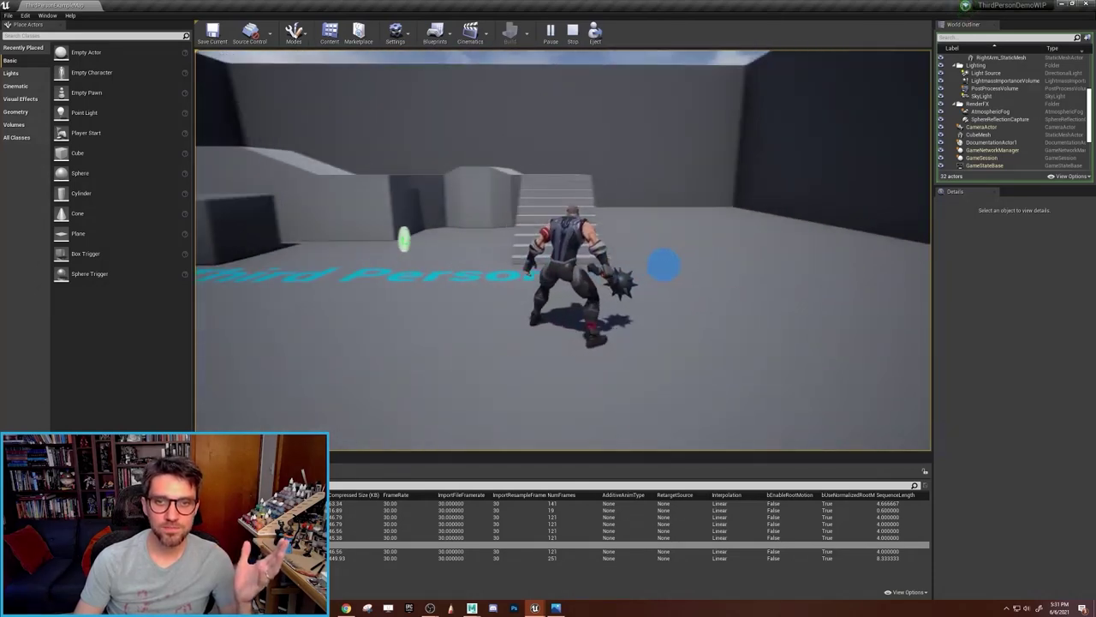
{"action": "key", "text": "w"}
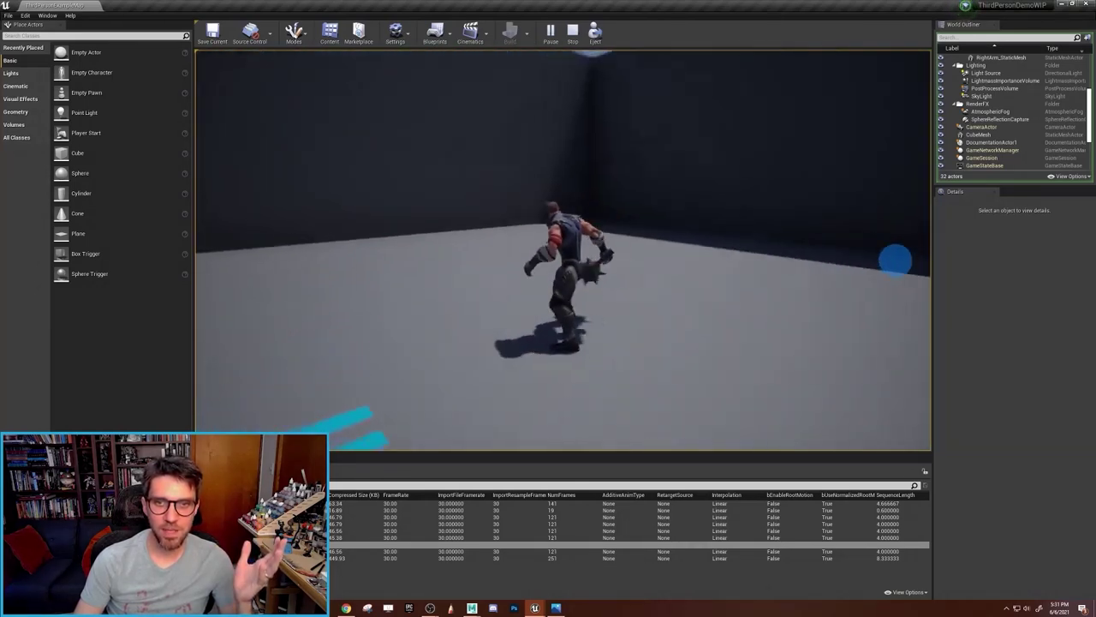
{"action": "key", "text": "w"}
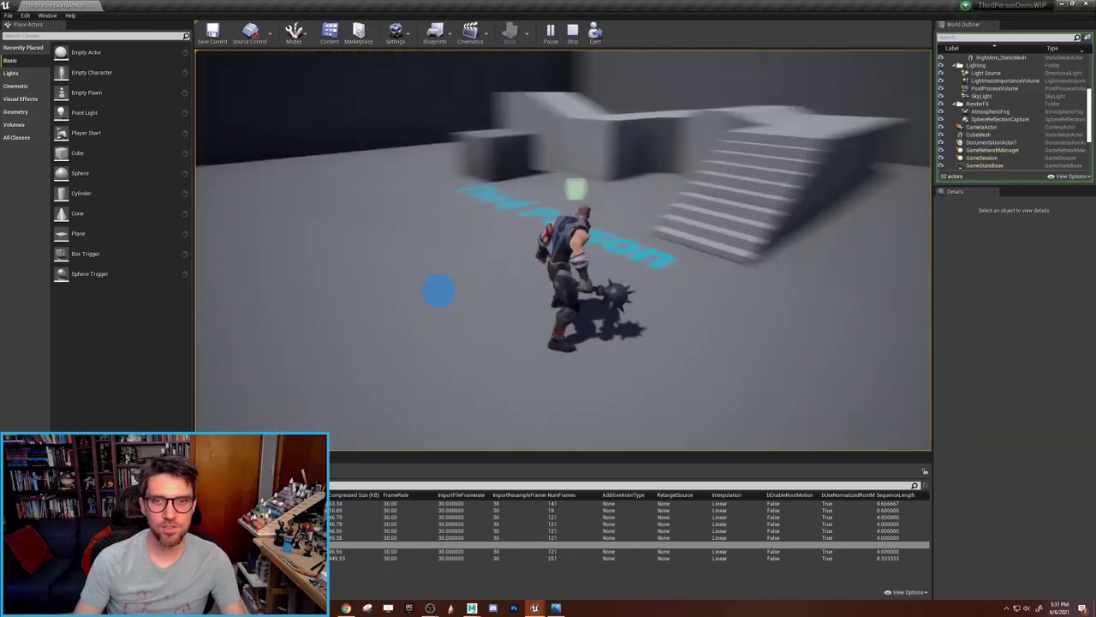
- Run Thor around the level, stopping and turning the camera, to examine how running and the idle look-at blend together
{"action": "key", "text": "w"}
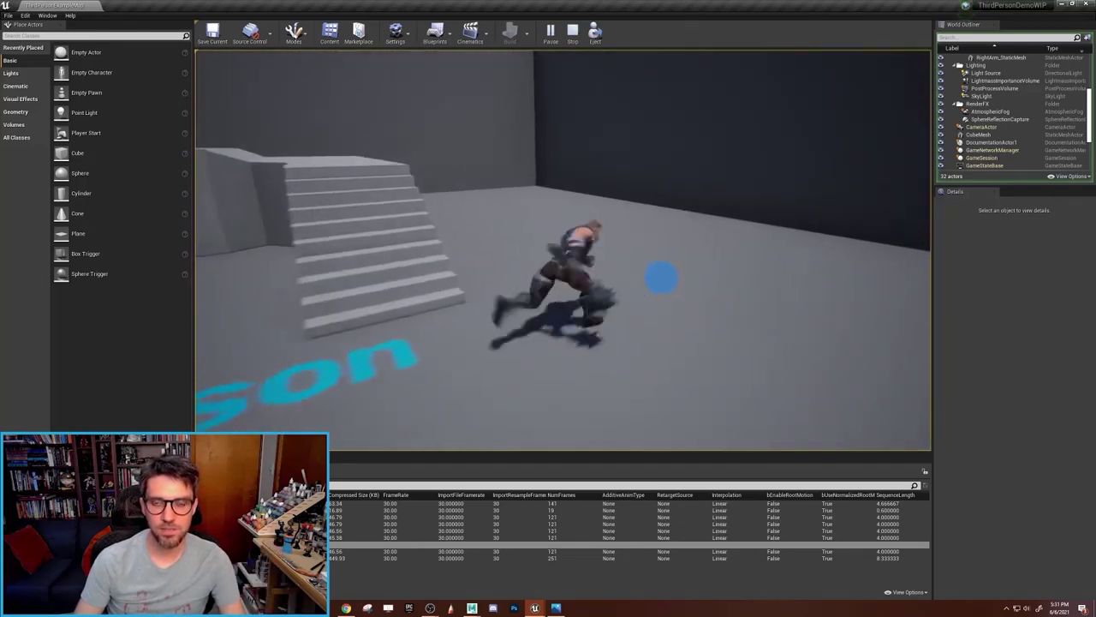
{"action": "key", "text": "w"}
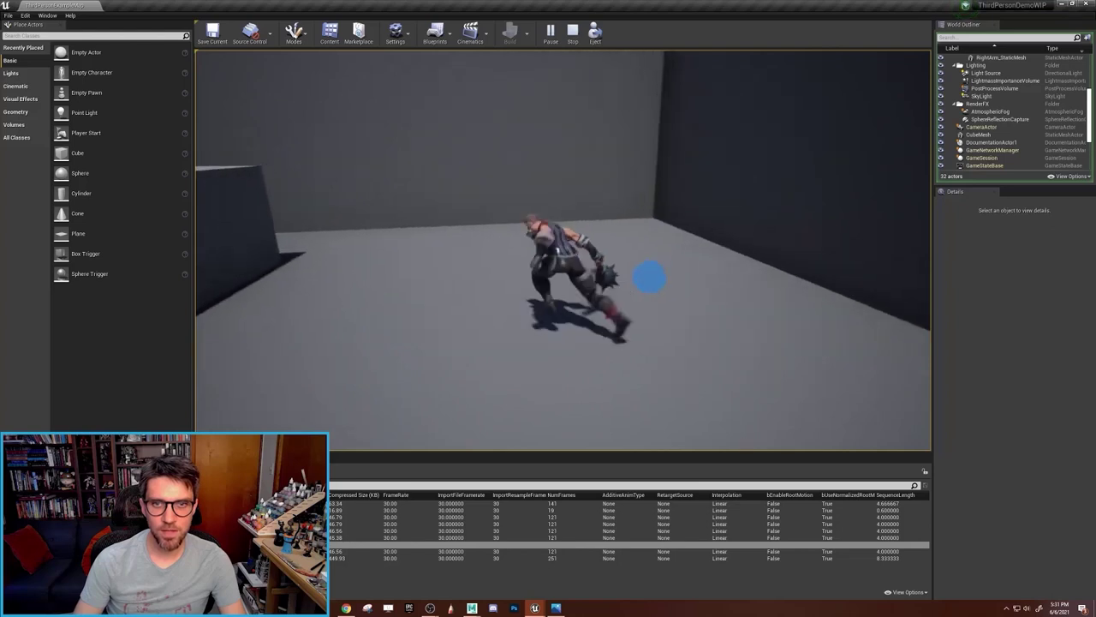
{"action": "key", "text": "w"}
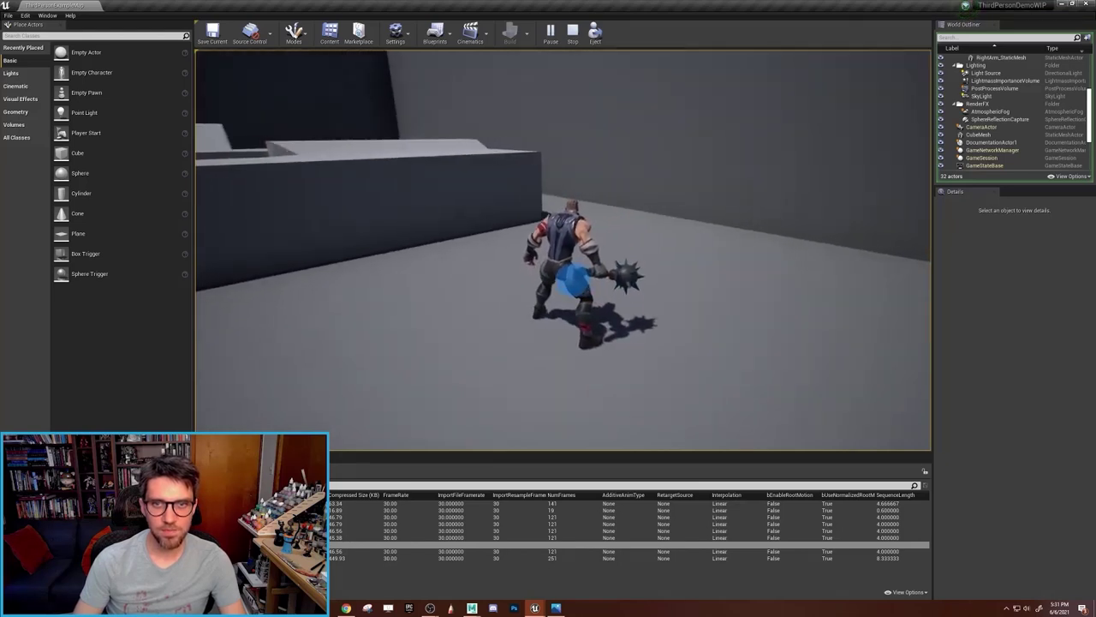
{"action": "key", "text": "w"}
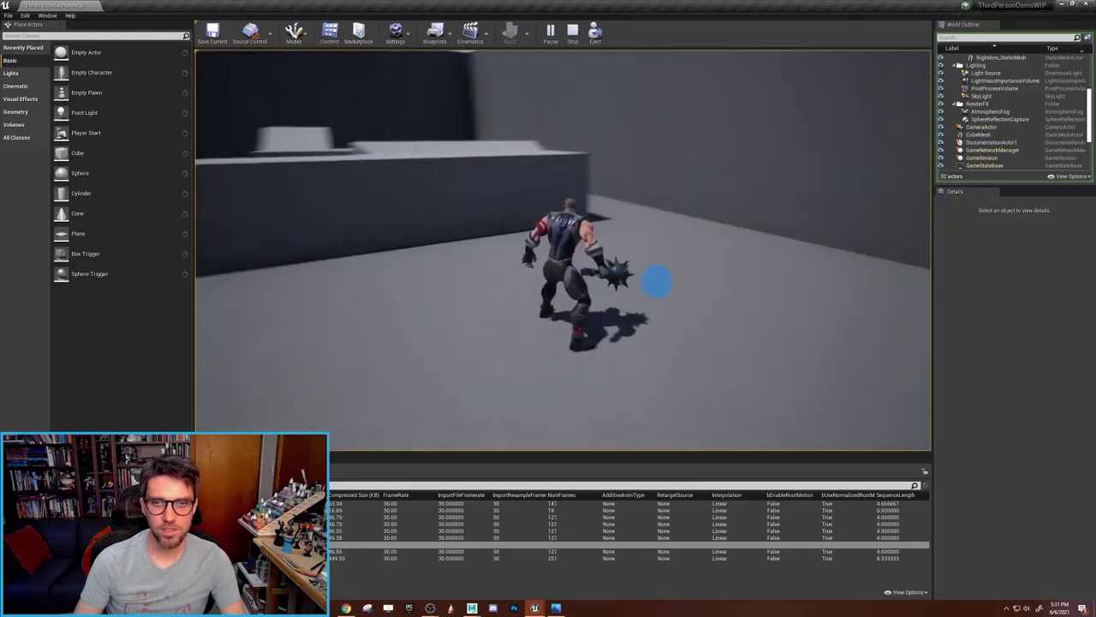
{"action": "key", "text": "w"}
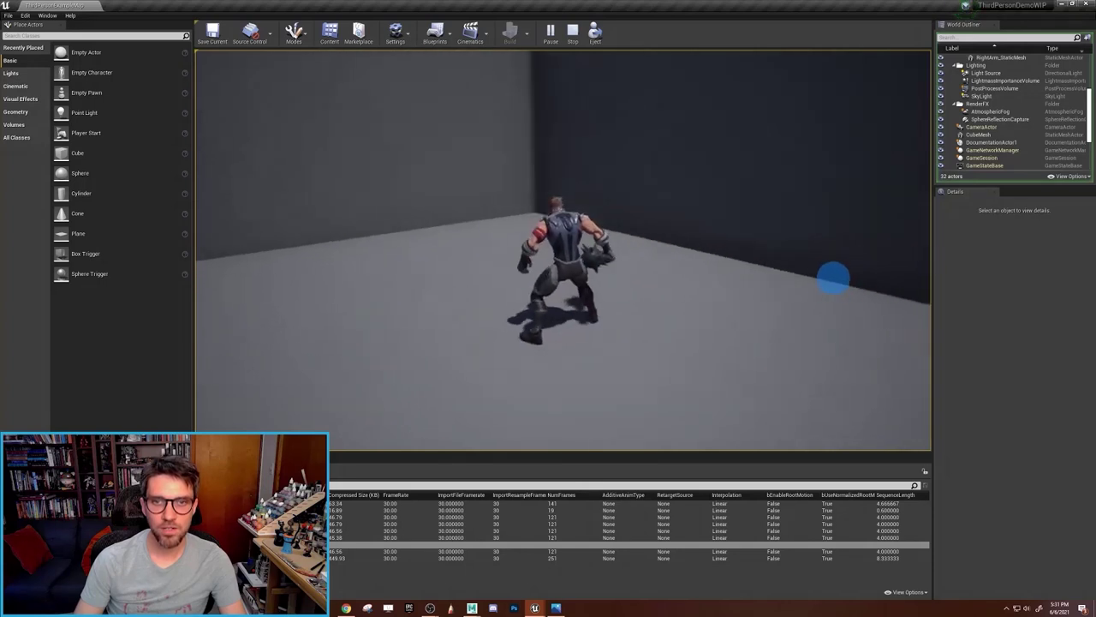
{"action": "key", "text": "w"}
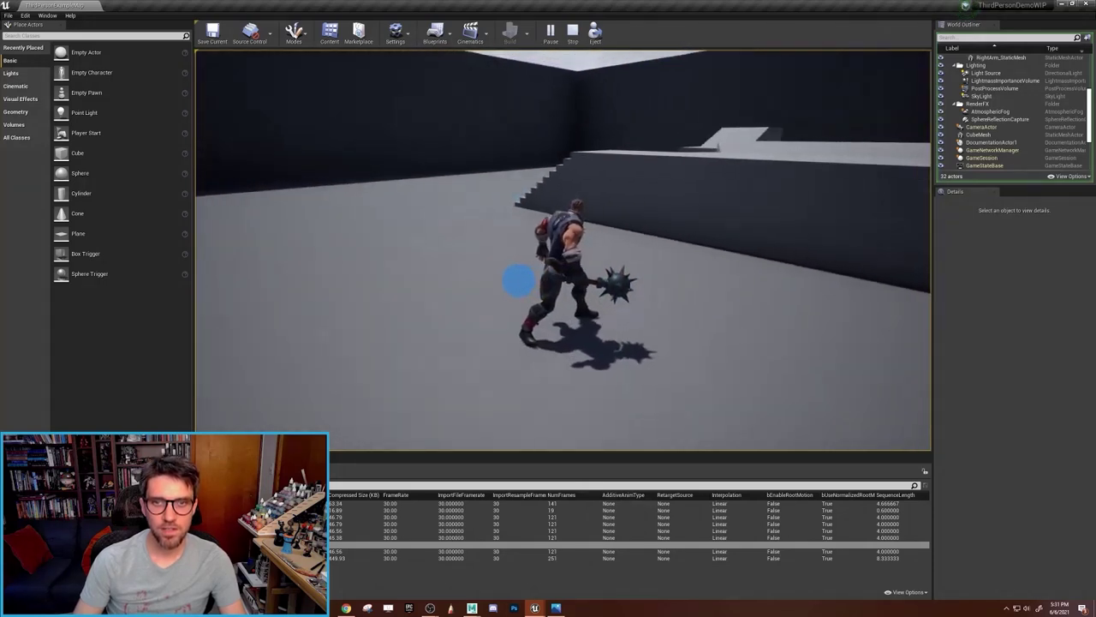
{"action": "key", "text": "w"}
{"action": "key", "text": "w"}
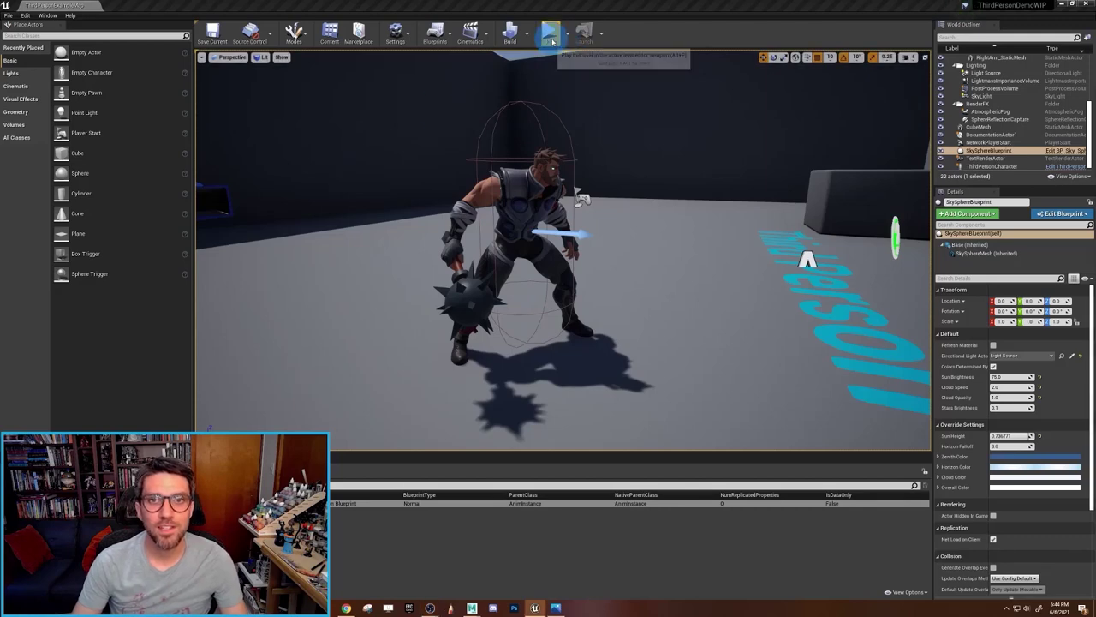
- Play the level and orbit the camera around the idle Thor to examine his look-at and weapon hand, then stop playing
{"action": "left_click", "coordinate": [549, 32]}
{"action": "left_click", "coordinate": [549, 167]}
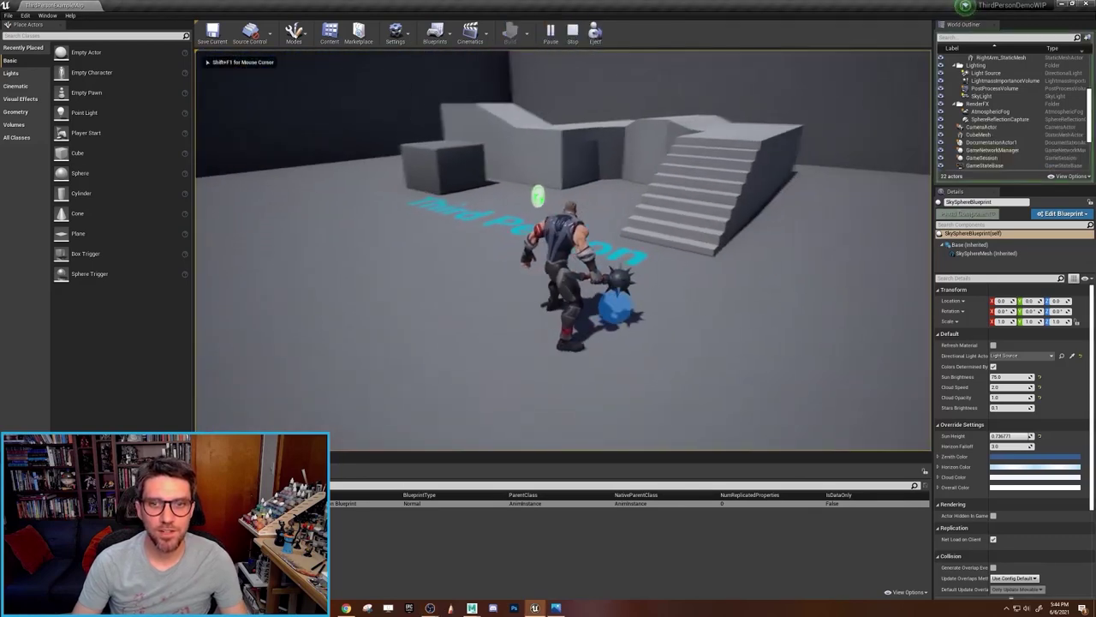
{"action": "key", "text": "w"}
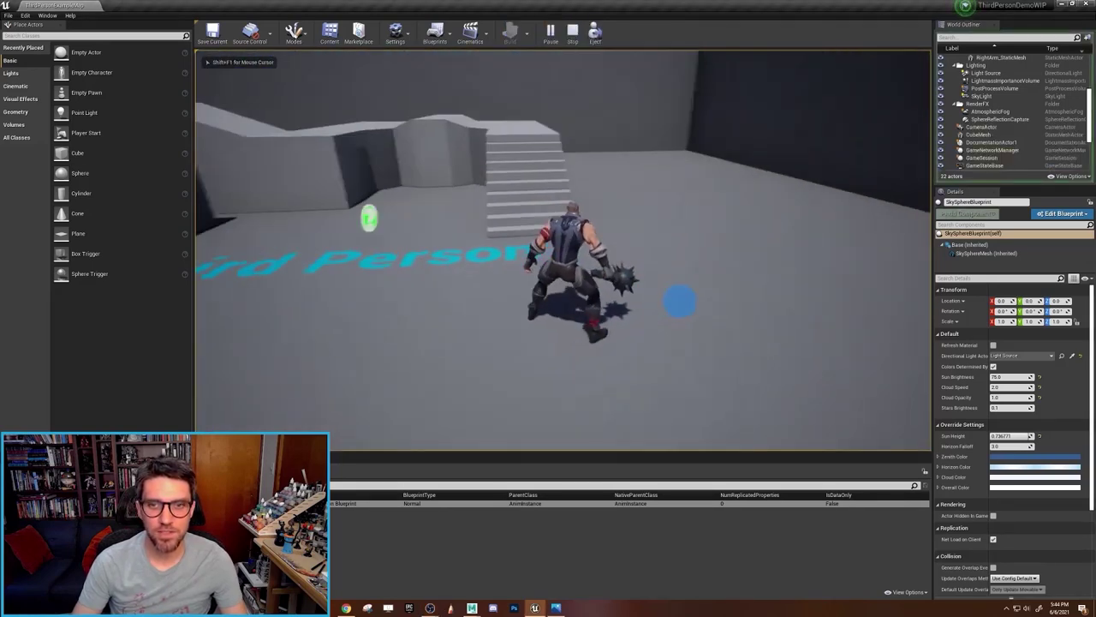
{"action": "key", "text": "w"}
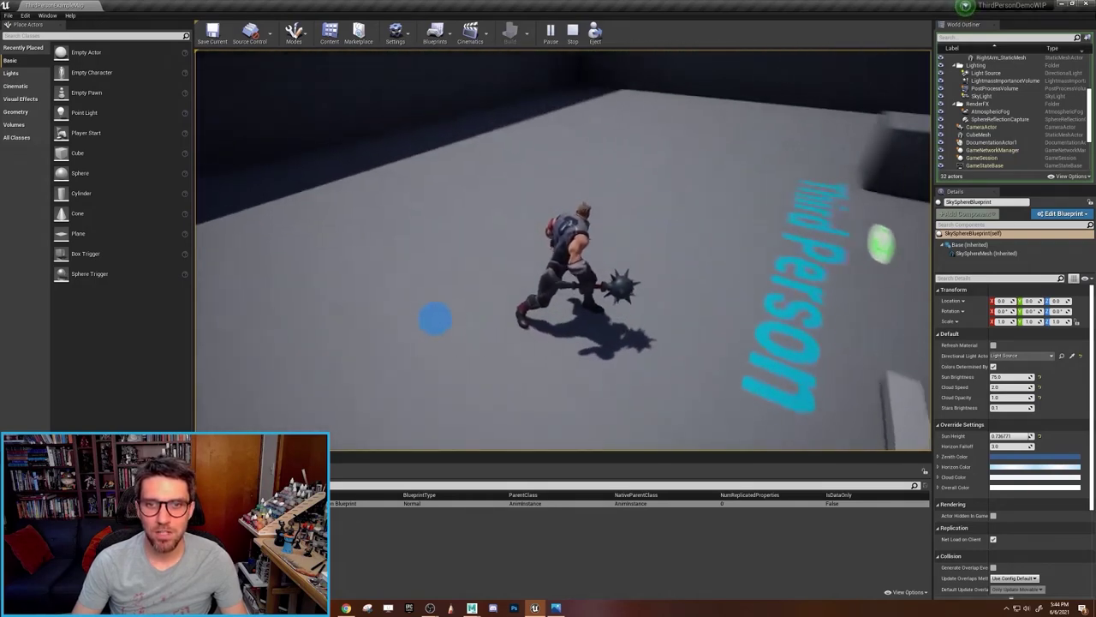
{"action": "key", "text": "w"}
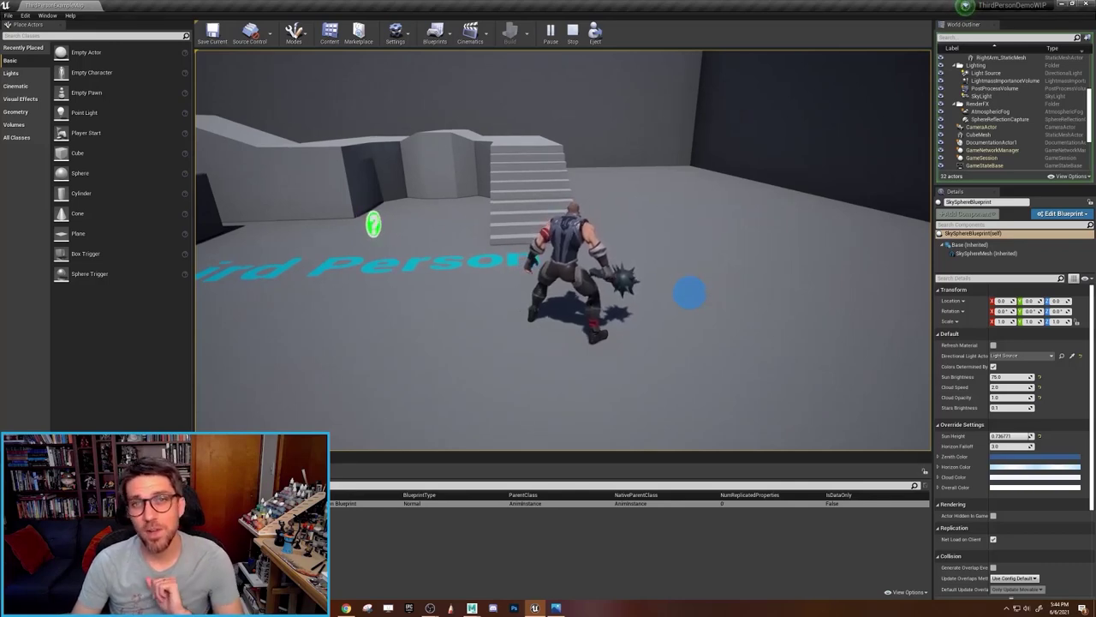
{"action": "key", "text": "w"}
{"action": "key", "text": "w"}
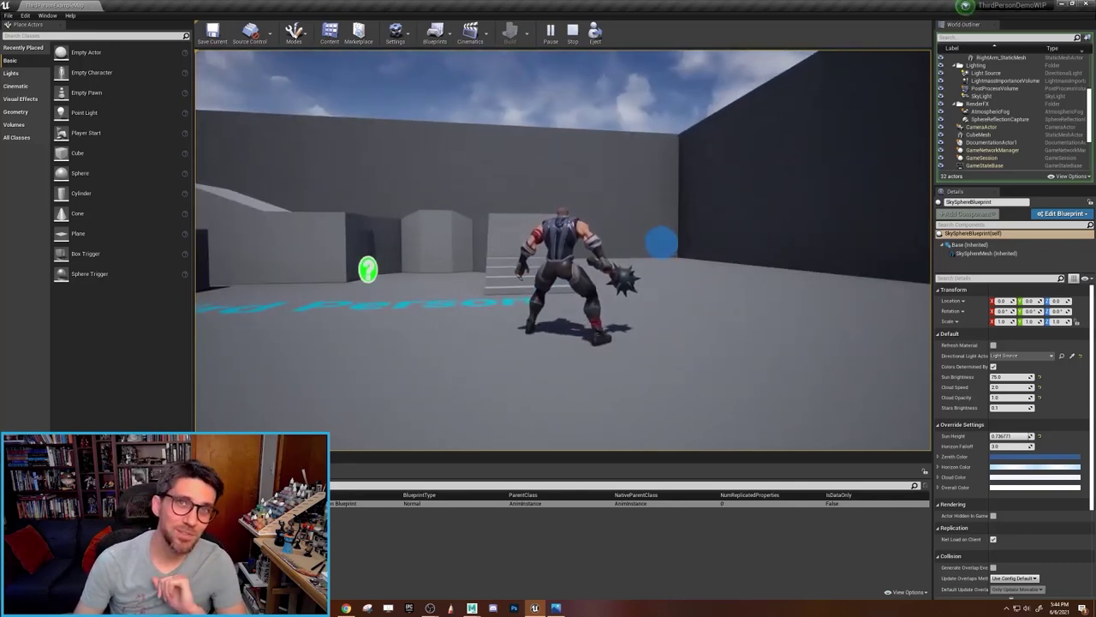
{"action": "key", "text": "w"}
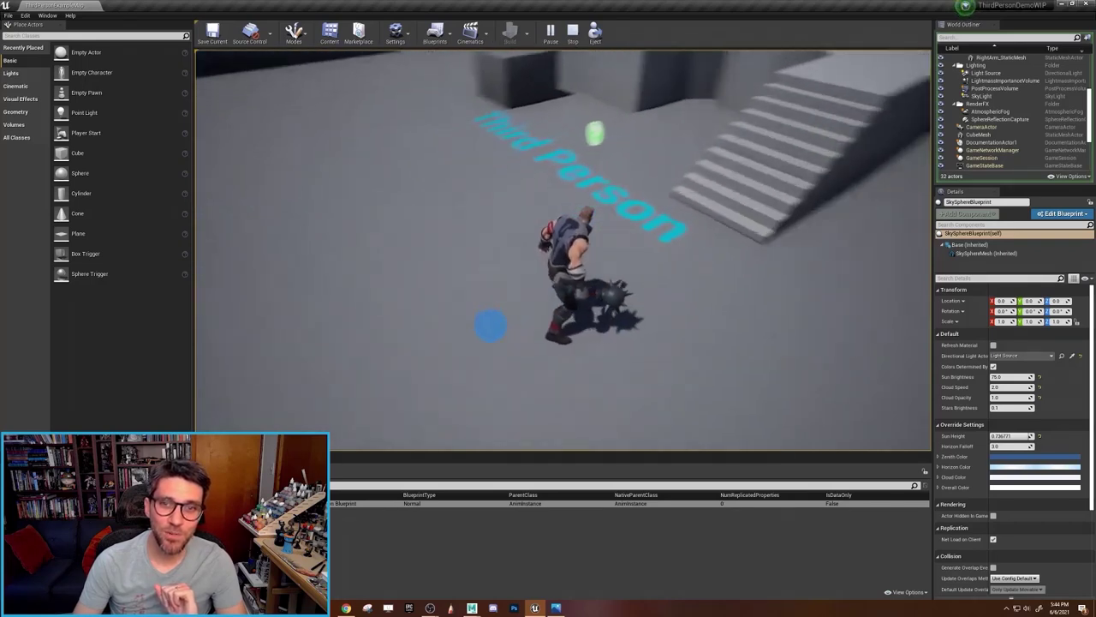
{"action": "key", "text": "w"}
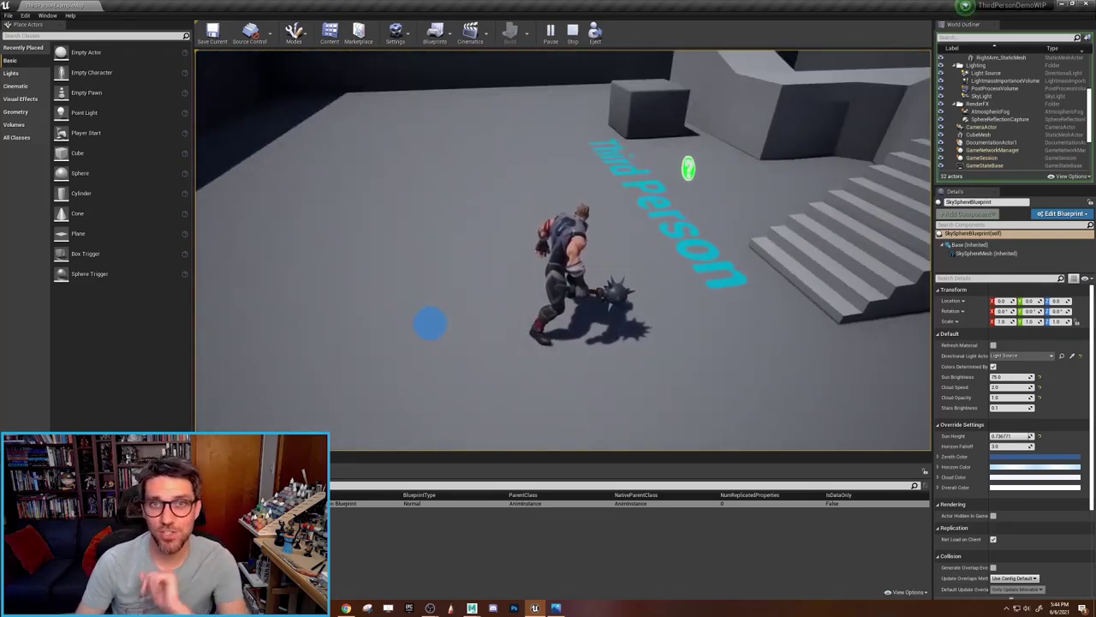
{"action": "key", "text": "Escape"}
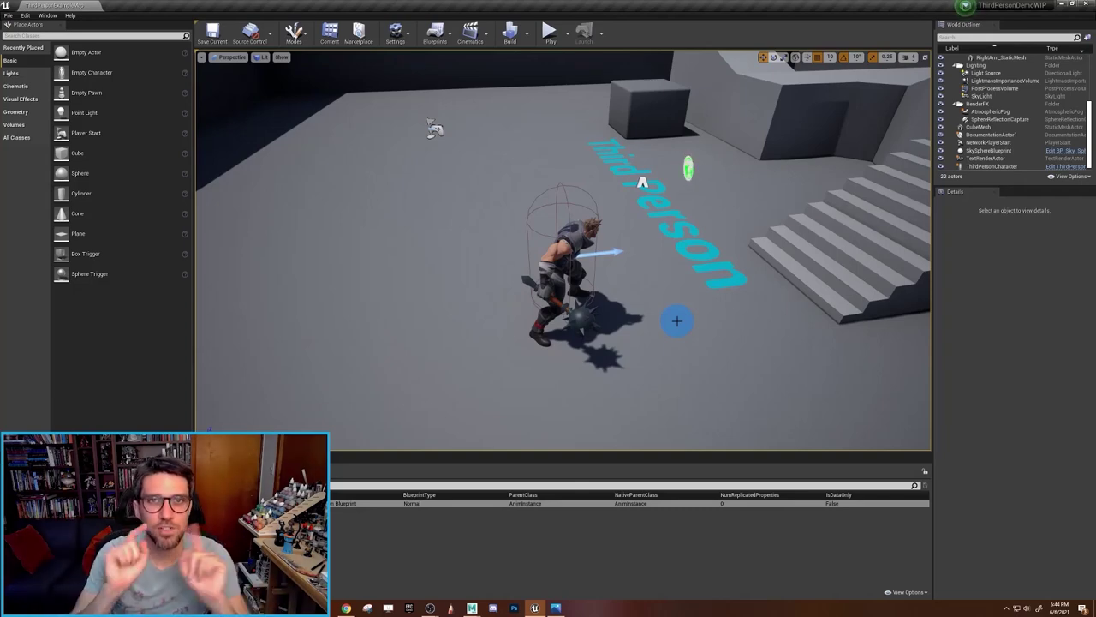
- Select Thor in the level and open his ThirdPersonCharacter blueprint in the Blueprint Editor
{"action": "left_click", "coordinate": [578, 324]}
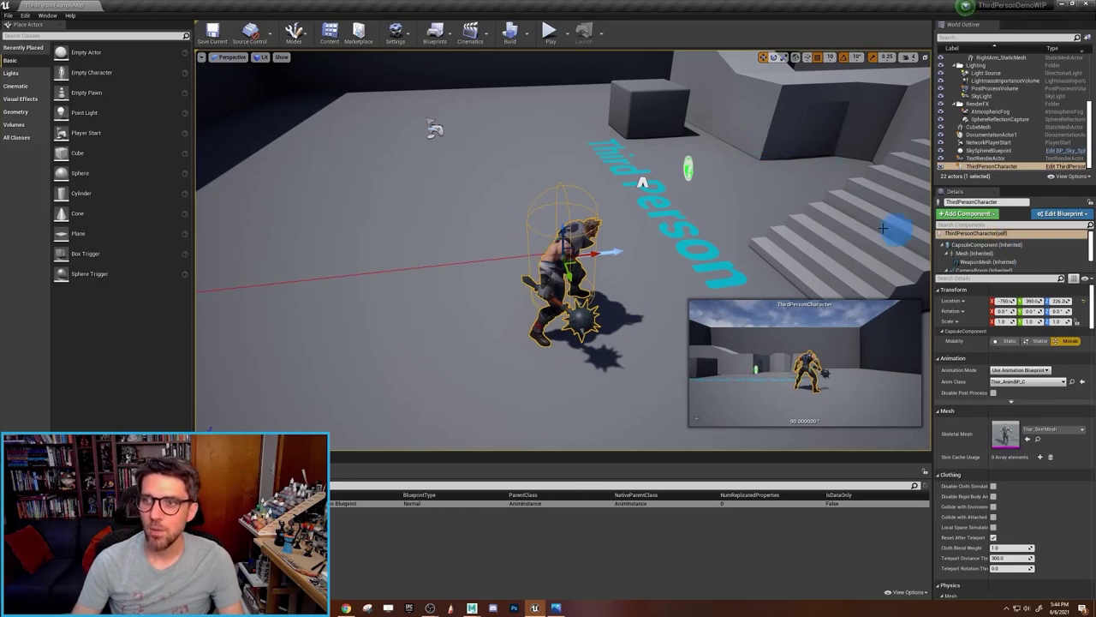
{"action": "left_click", "coordinate": [1075, 218]}
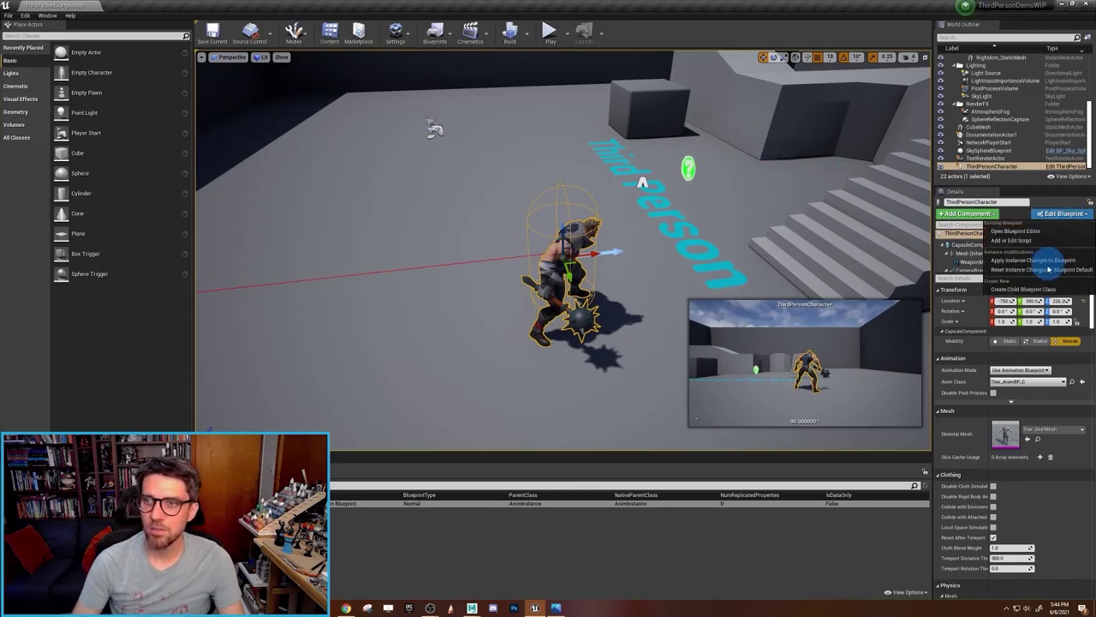
{"action": "left_click", "coordinate": [1019, 232]}
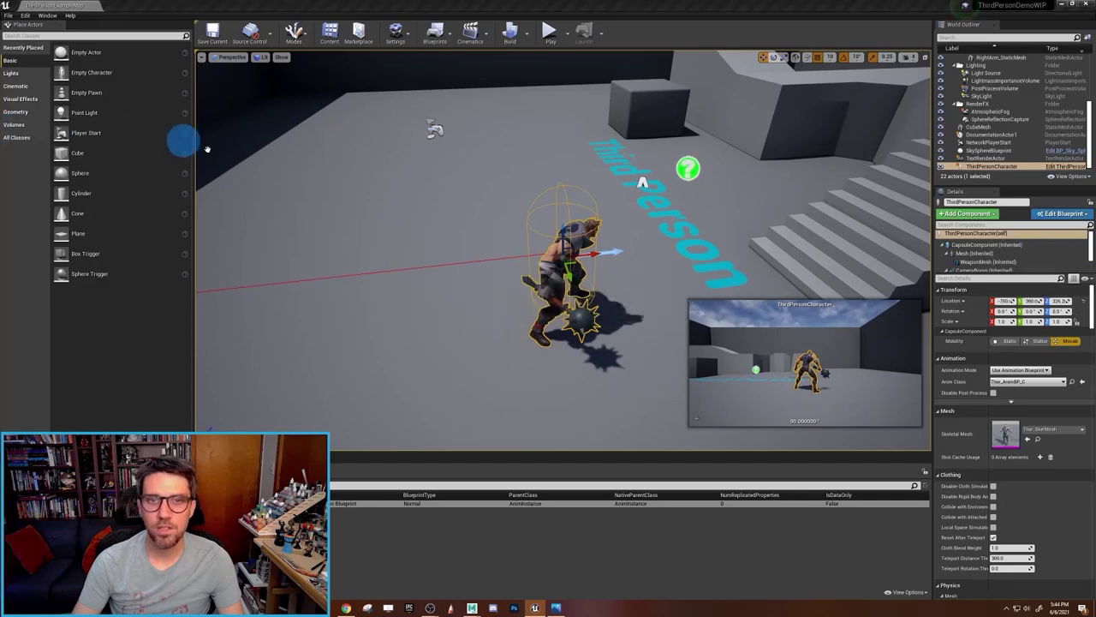
{"action": "left_click", "coordinate": [685, 368]}
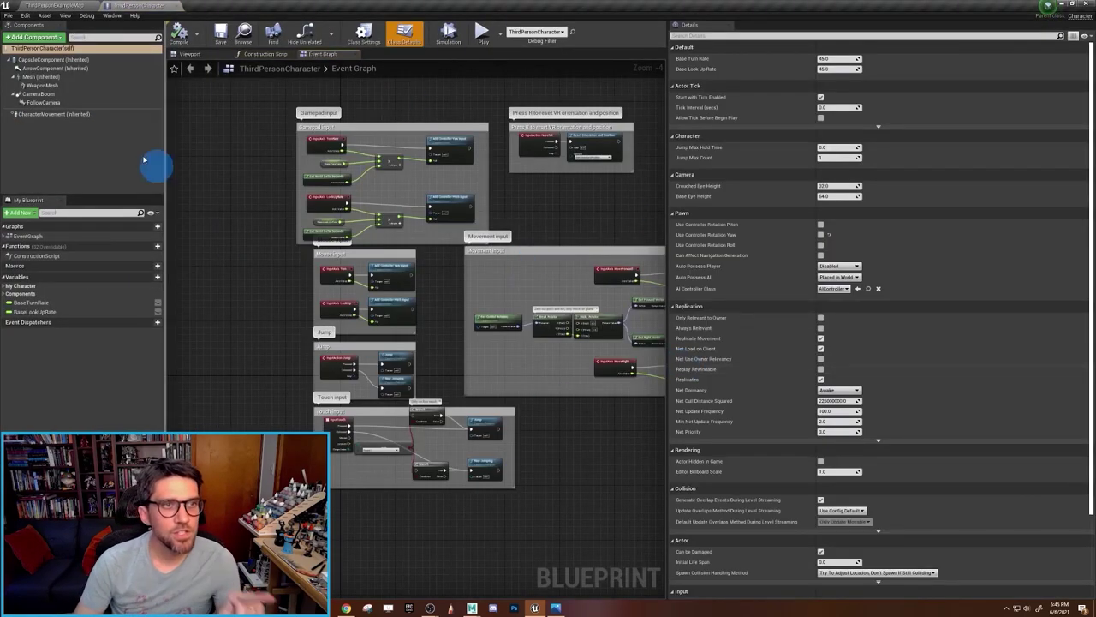
- Set the WeaponMesh component's Parent Socket to hand_prop_r and compile the ThirdPersonCharacter blueprint
{"action": "left_click", "coordinate": [47, 86]}
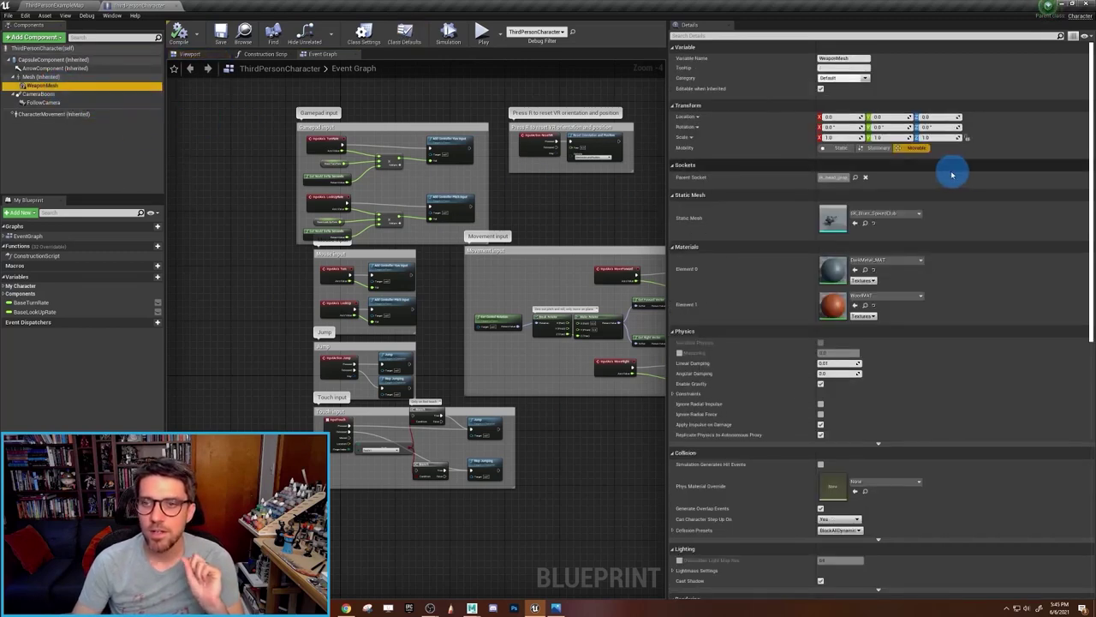
{"action": "left_click", "coordinate": [833, 186]}
{"action": "left_click", "coordinate": [824, 177]}
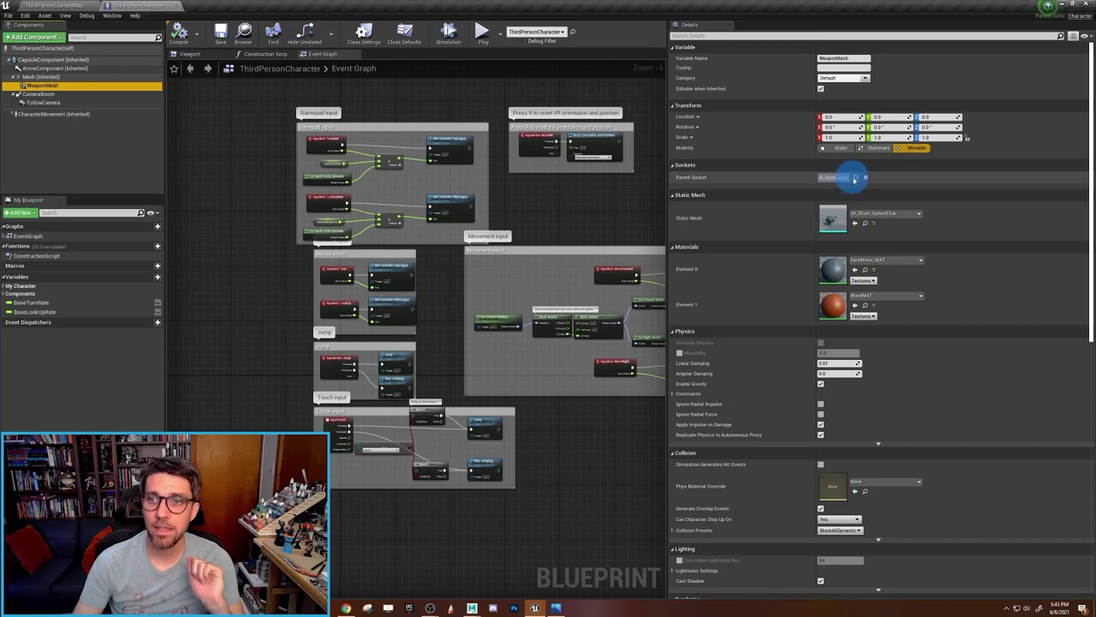
{"action": "left_click", "coordinate": [856, 178]}
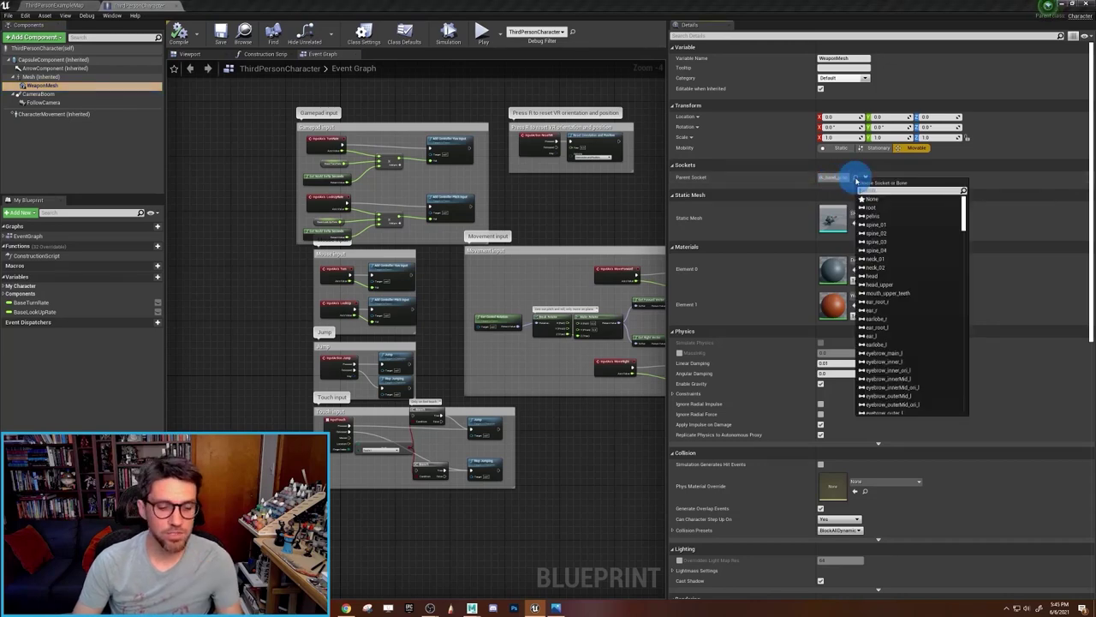
{"action": "type", "text": "prop"}
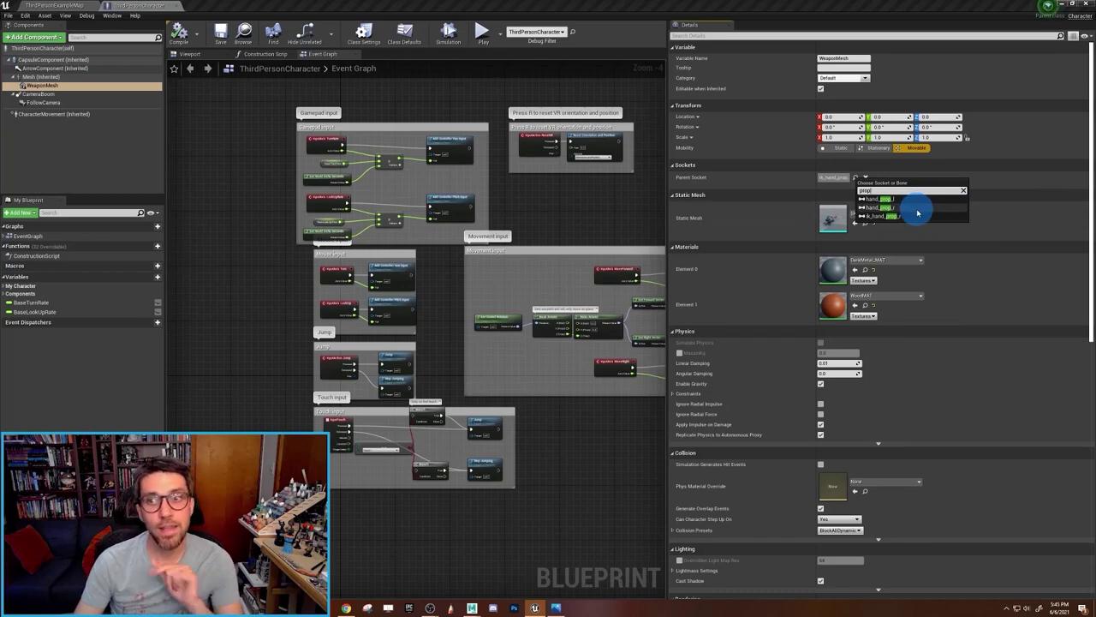
{"action": "left_click", "coordinate": [915, 208]}
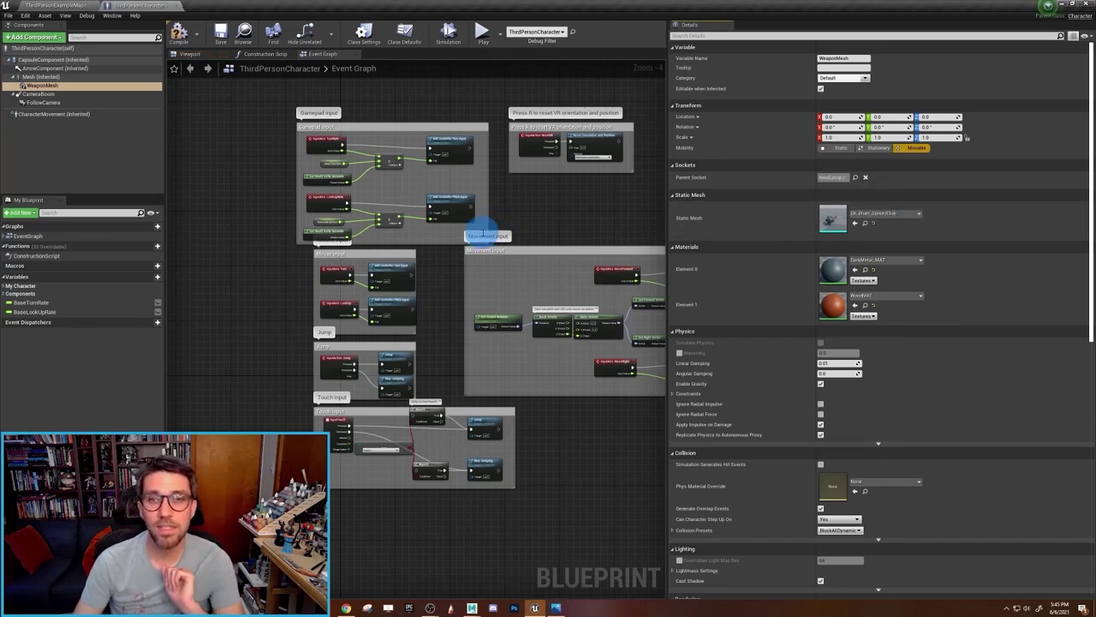
{"action": "left_click", "coordinate": [178, 34]}
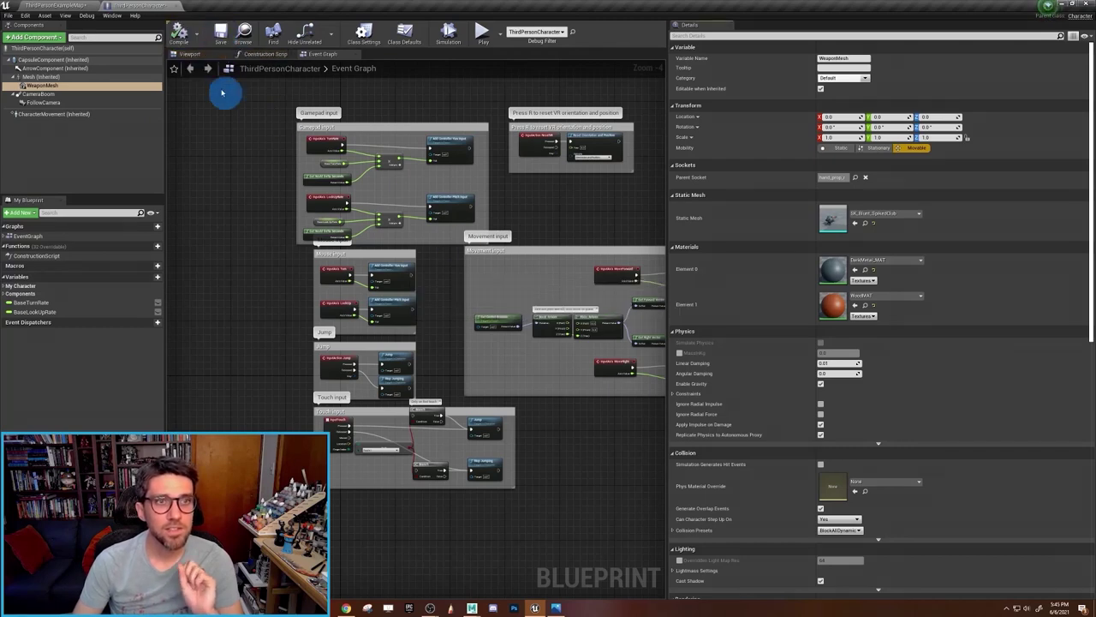
- Return to the level and play it, orbiting the camera to check the weapon's attachment in Thor's hand during the idle look-at
{"action": "left_click", "coordinate": [56, 5]}
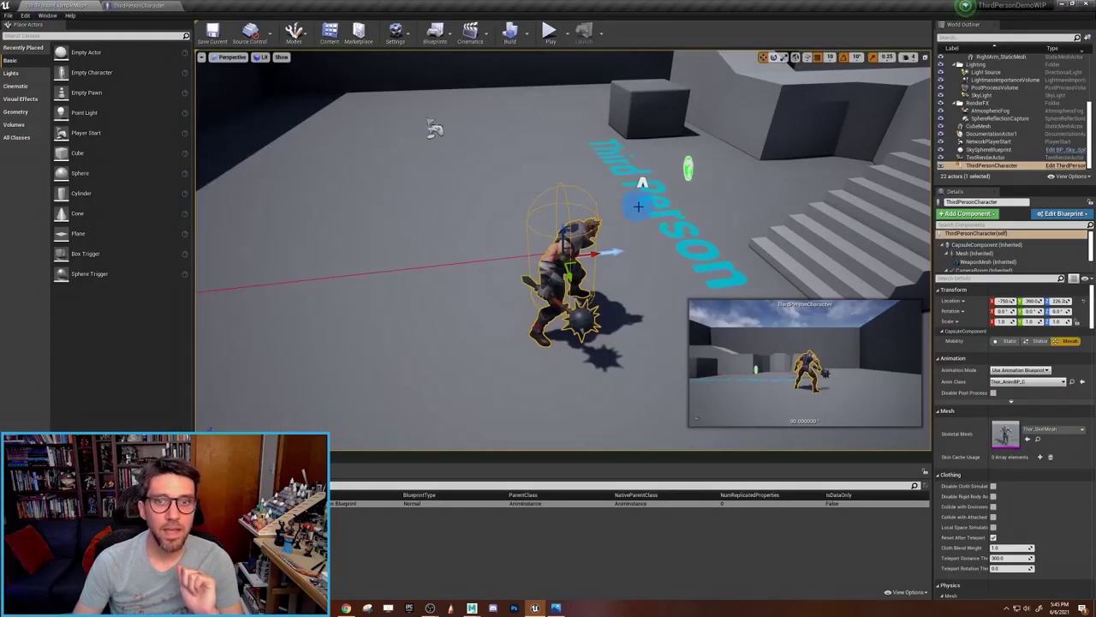
{"action": "left_click", "coordinate": [549, 31]}
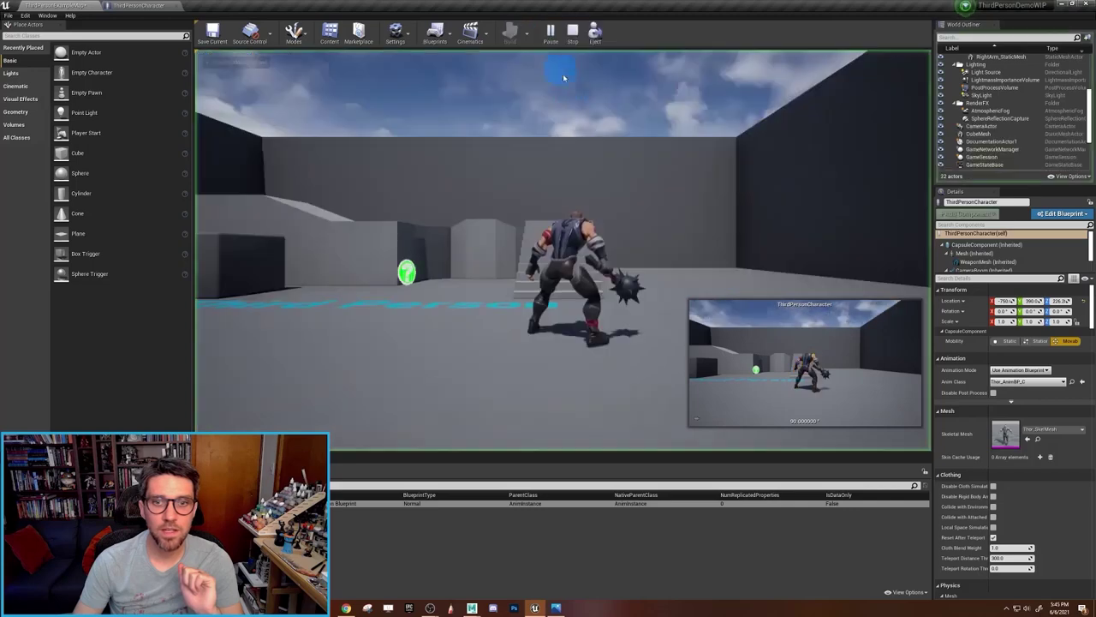
{"action": "left_click", "coordinate": [676, 246]}
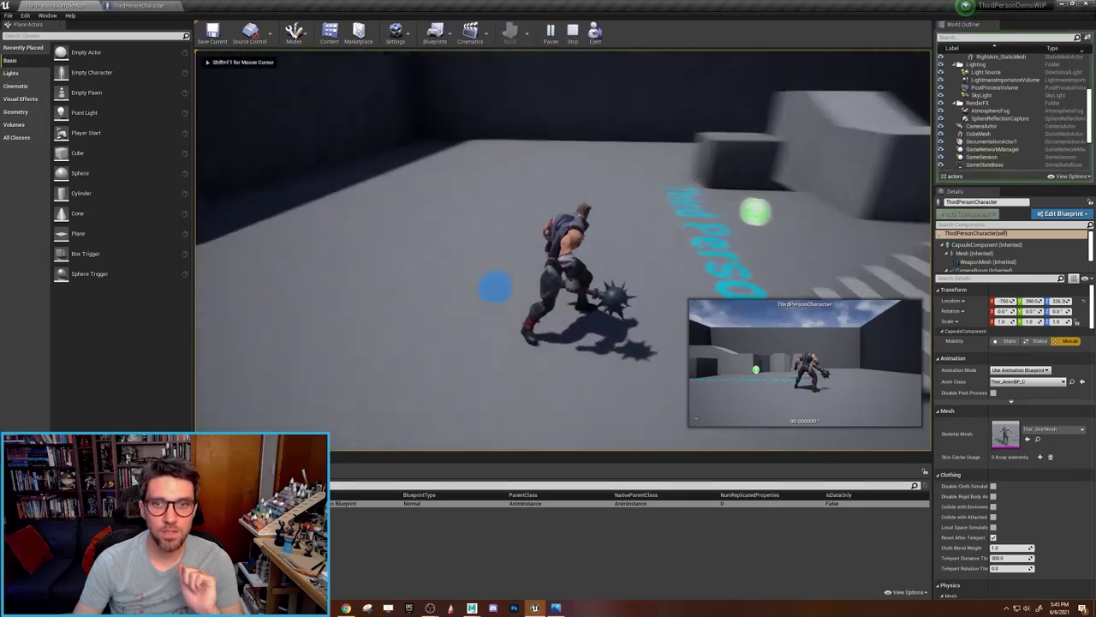